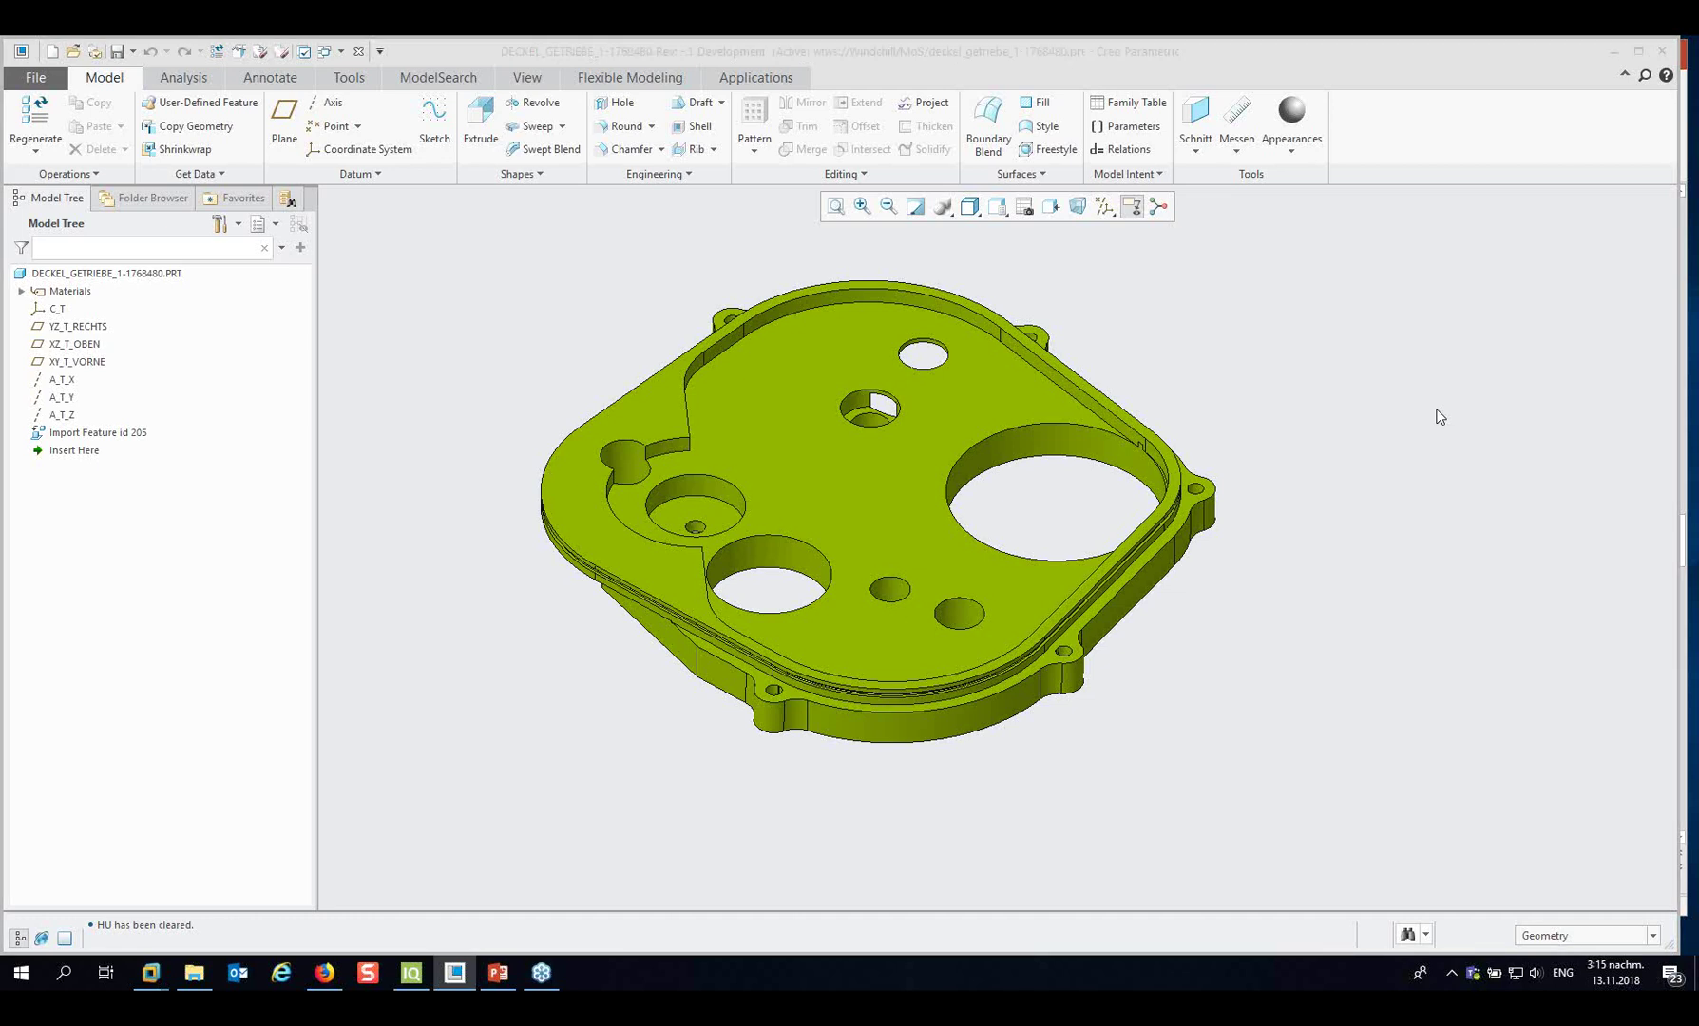
# Run the ModelSearch Footprint analysis on the gearbox cover and place the part beside the results.
pyautogui.moveTo(876, 518)
pyautogui.mouseDown(button='middle')
pyautogui.moveTo(889, 373)
pyautogui.moveTo(513, 133)
pyautogui.mouseUp(button='middle')
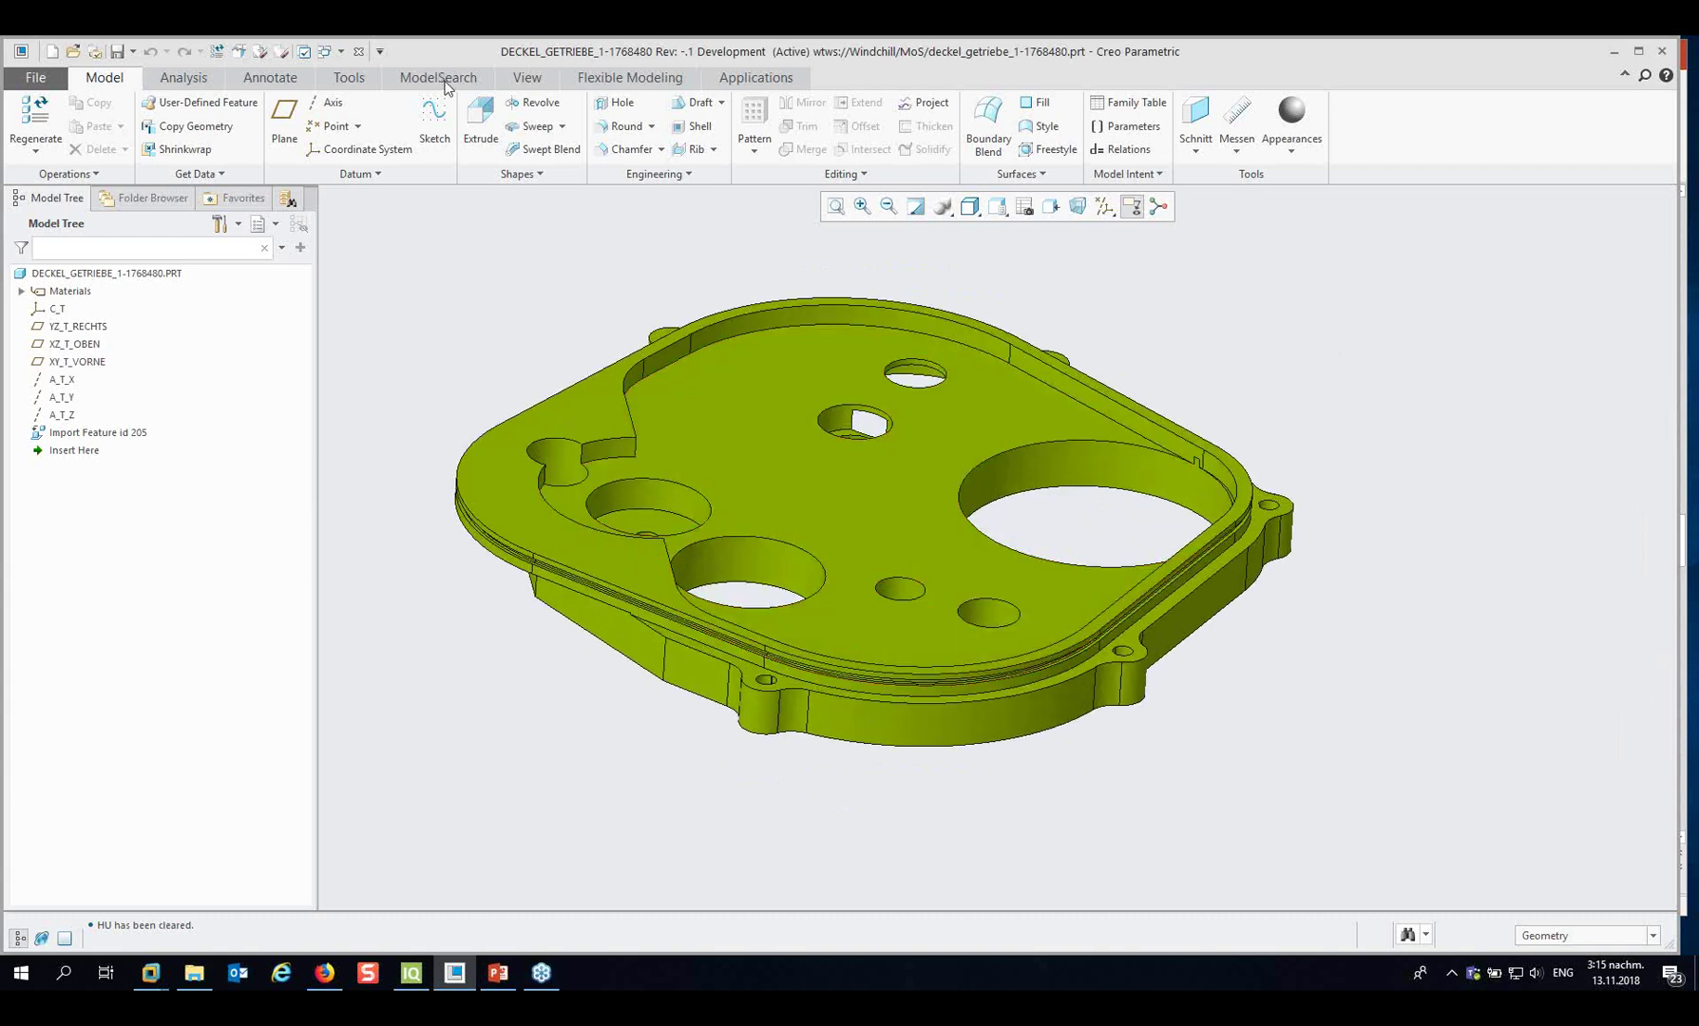
pyautogui.click(444, 82)
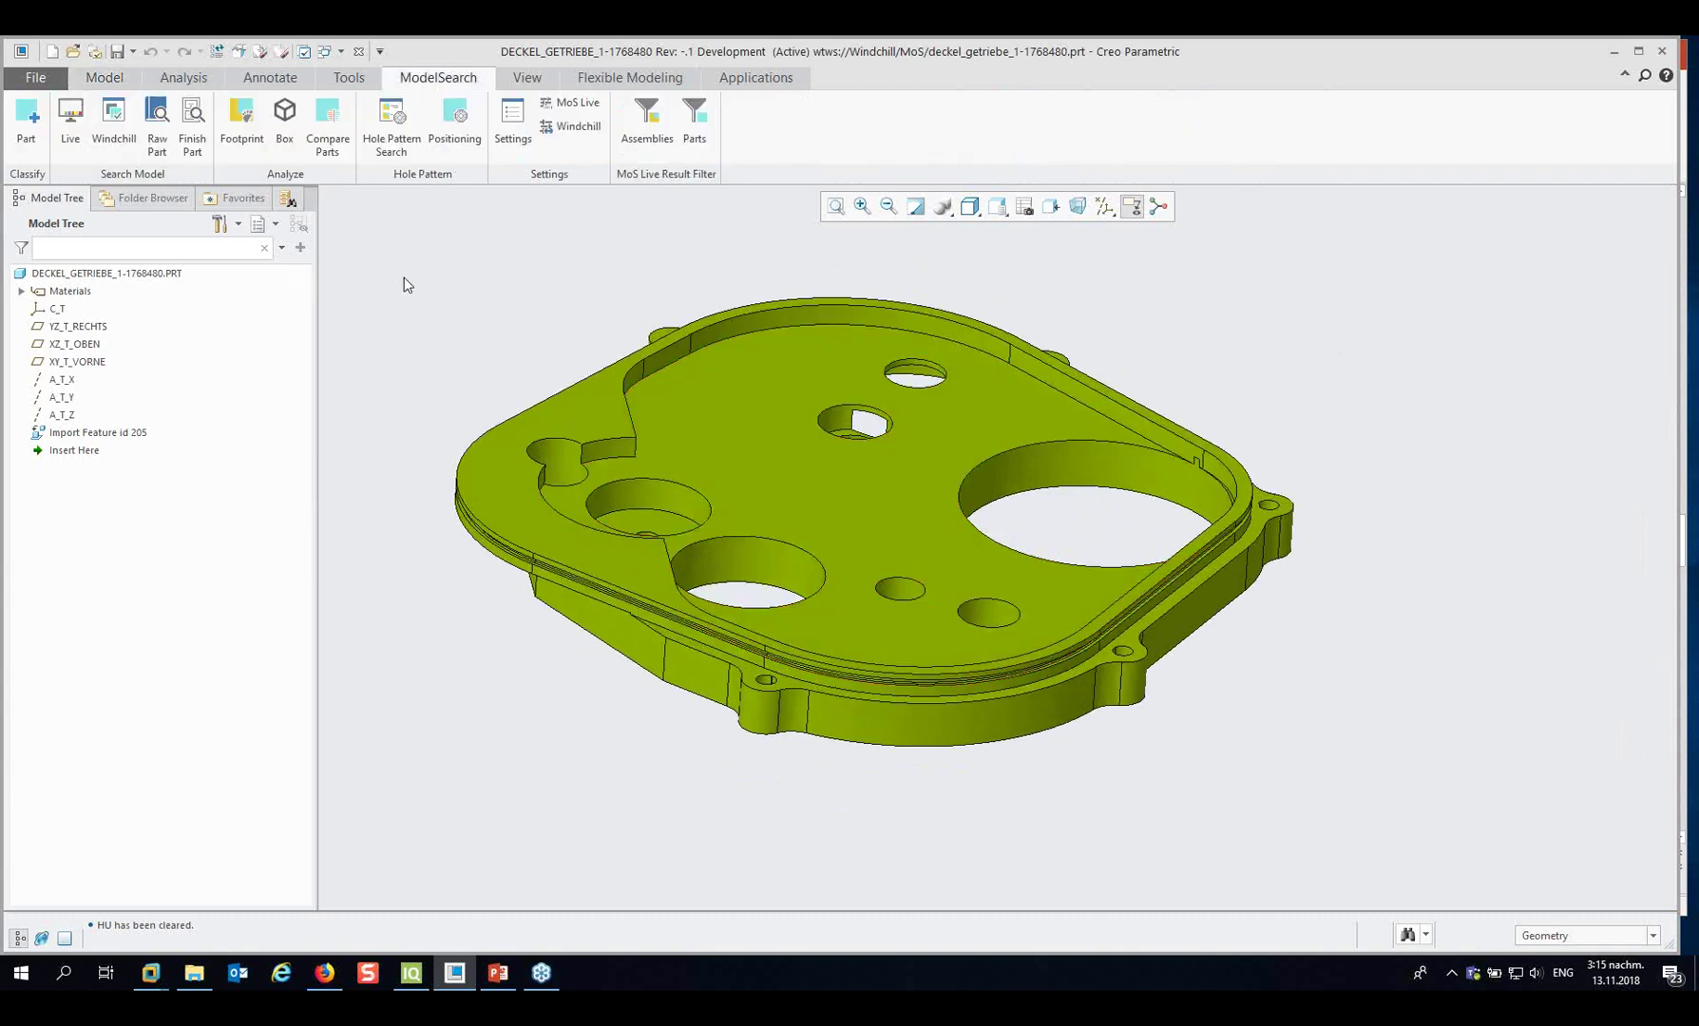
pyautogui.click(244, 118)
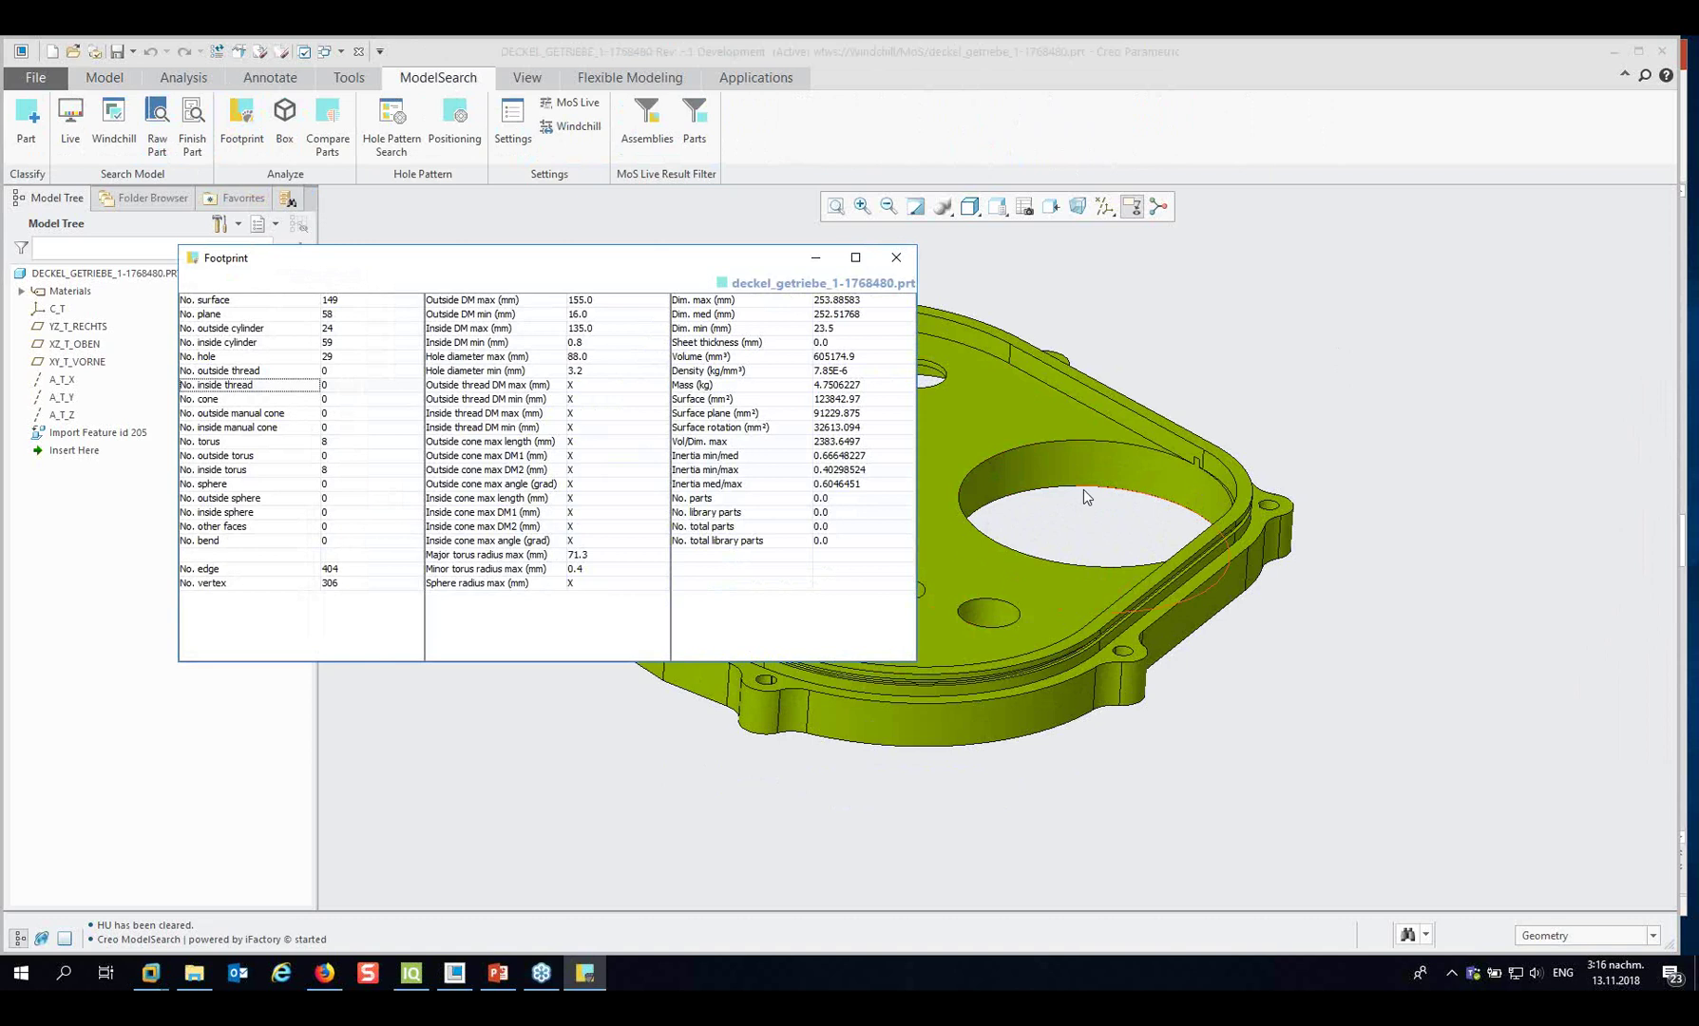
pyautogui.moveTo(1083, 489)
pyautogui.mouseDown(button='middle')
pyautogui.moveTo(1225, 486)
pyautogui.moveTo(1080, 481)
pyautogui.moveTo(1057, 437)
pyautogui.moveTo(1372, 445)
pyautogui.mouseUp(button='middle')
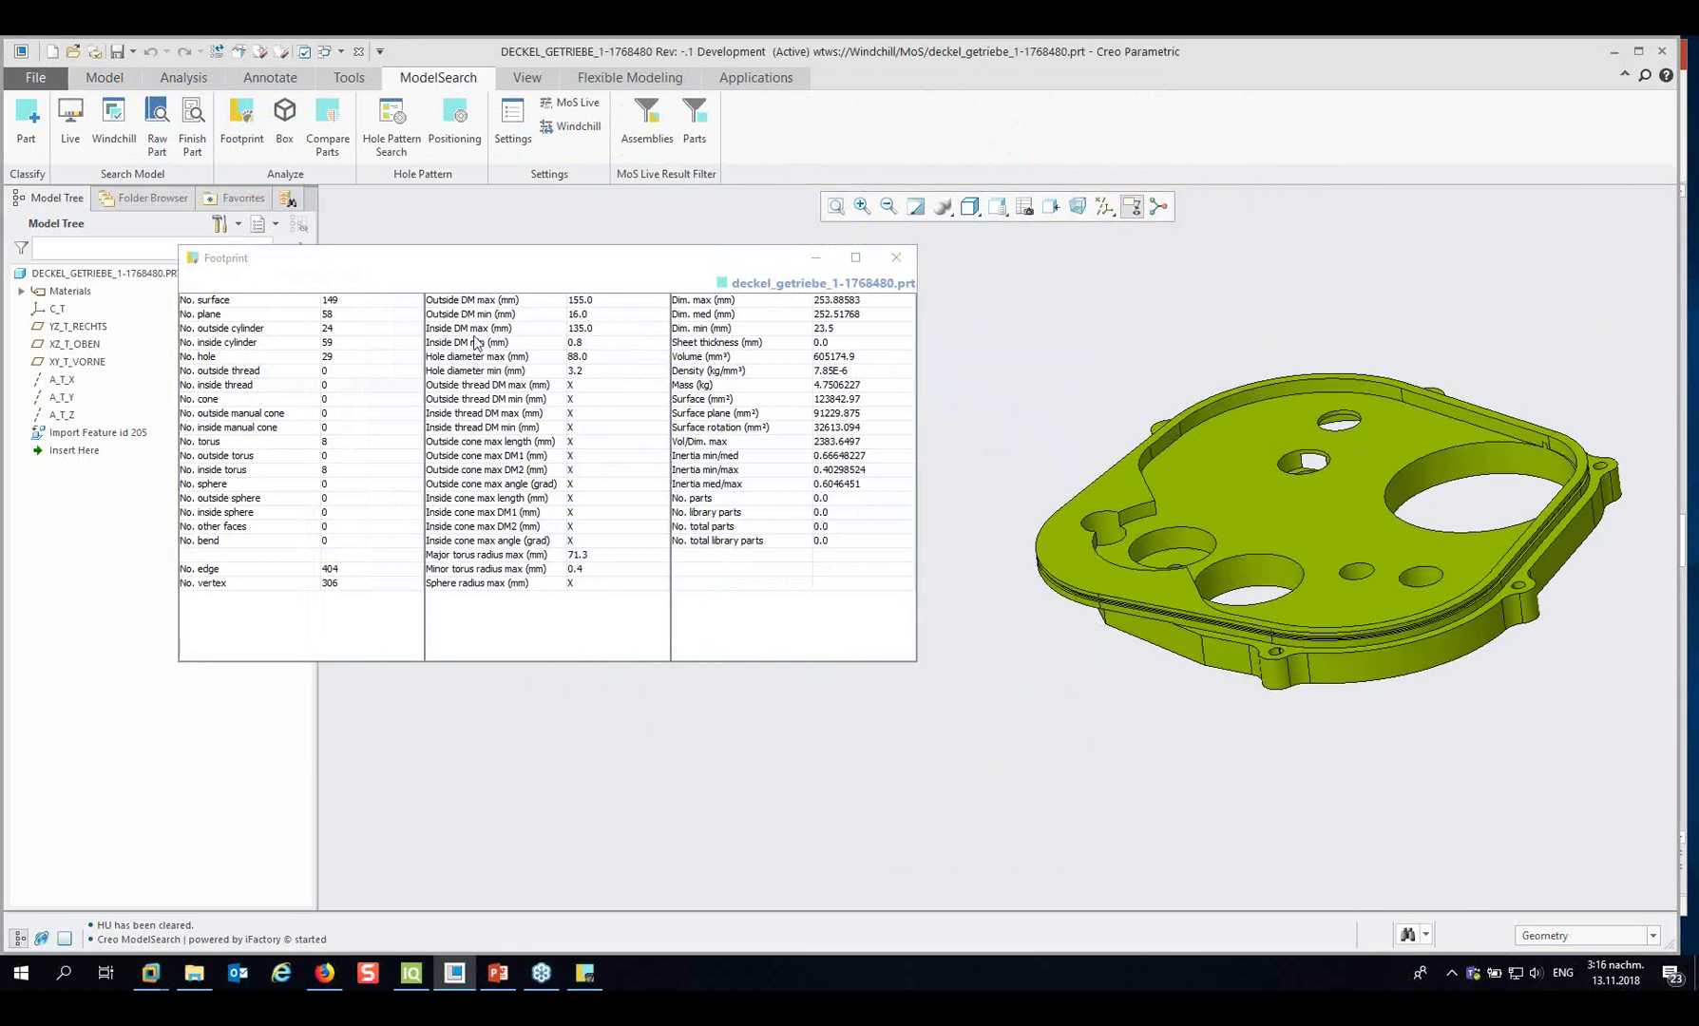
# Examine the cover's footprint counts for surfaces, planes, cylinders and holes, plus its maximum and minimum outside and inside diameters.
pyautogui.click(357, 302)
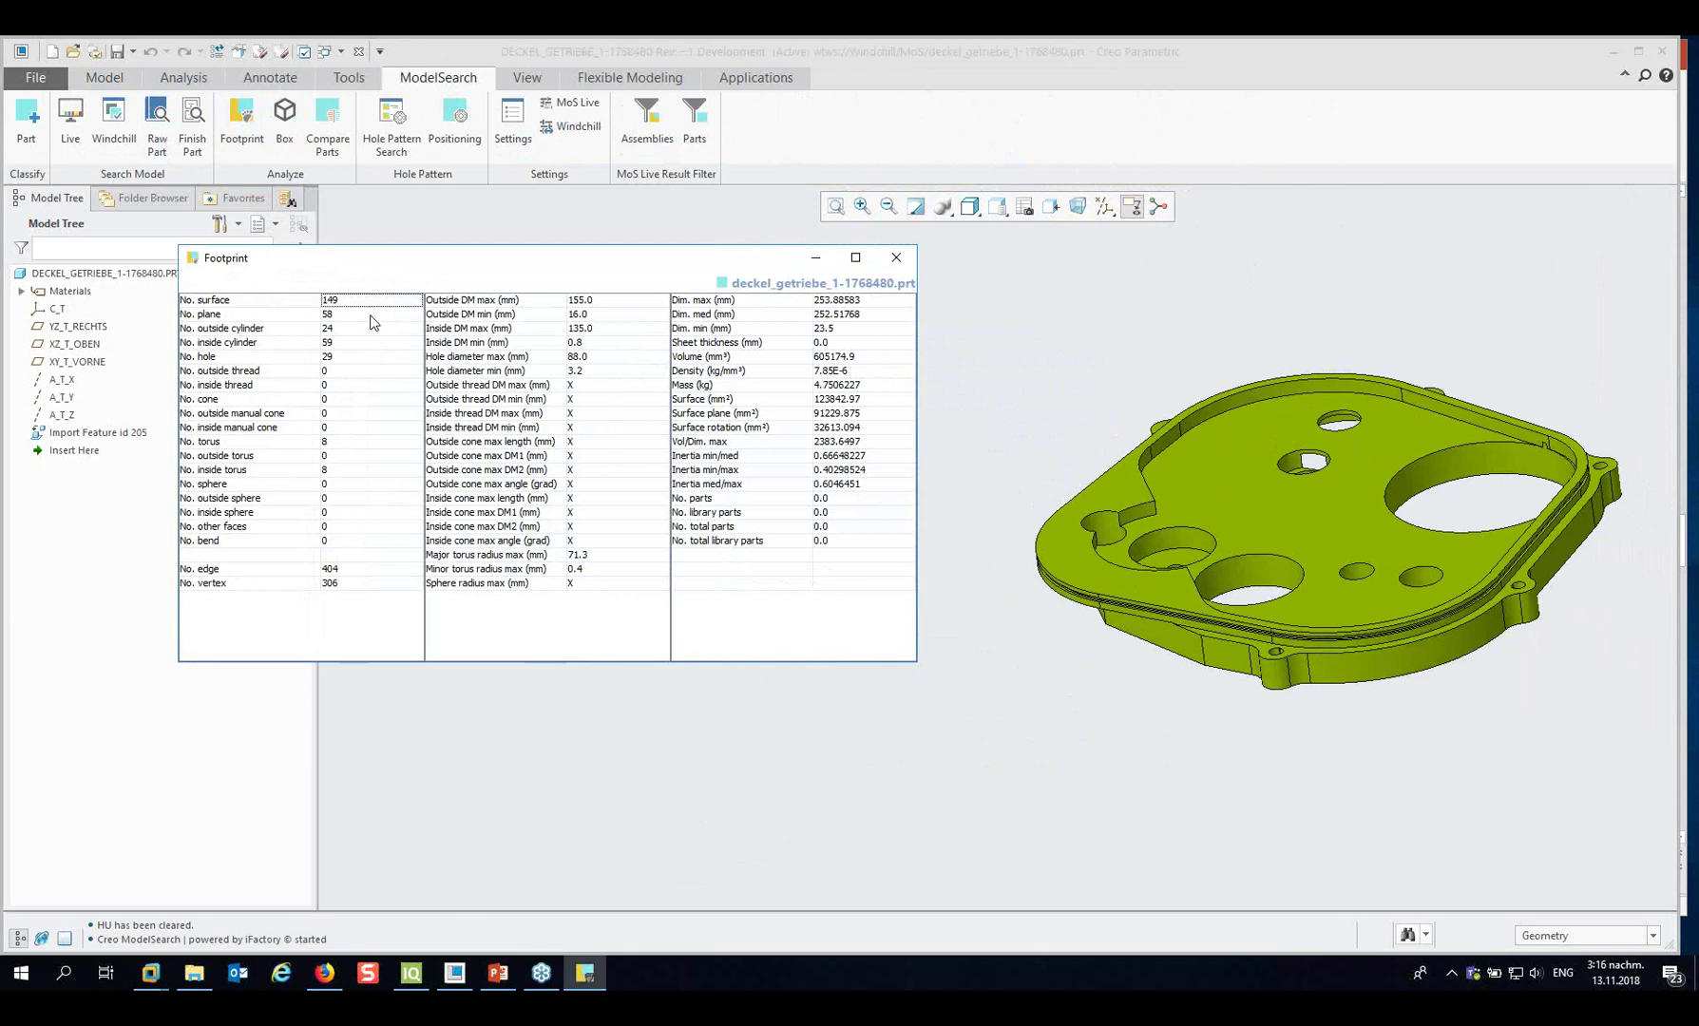
pyautogui.click(352, 315)
pyautogui.click(350, 330)
pyautogui.click(349, 343)
pyautogui.click(343, 365)
pyautogui.click(246, 358)
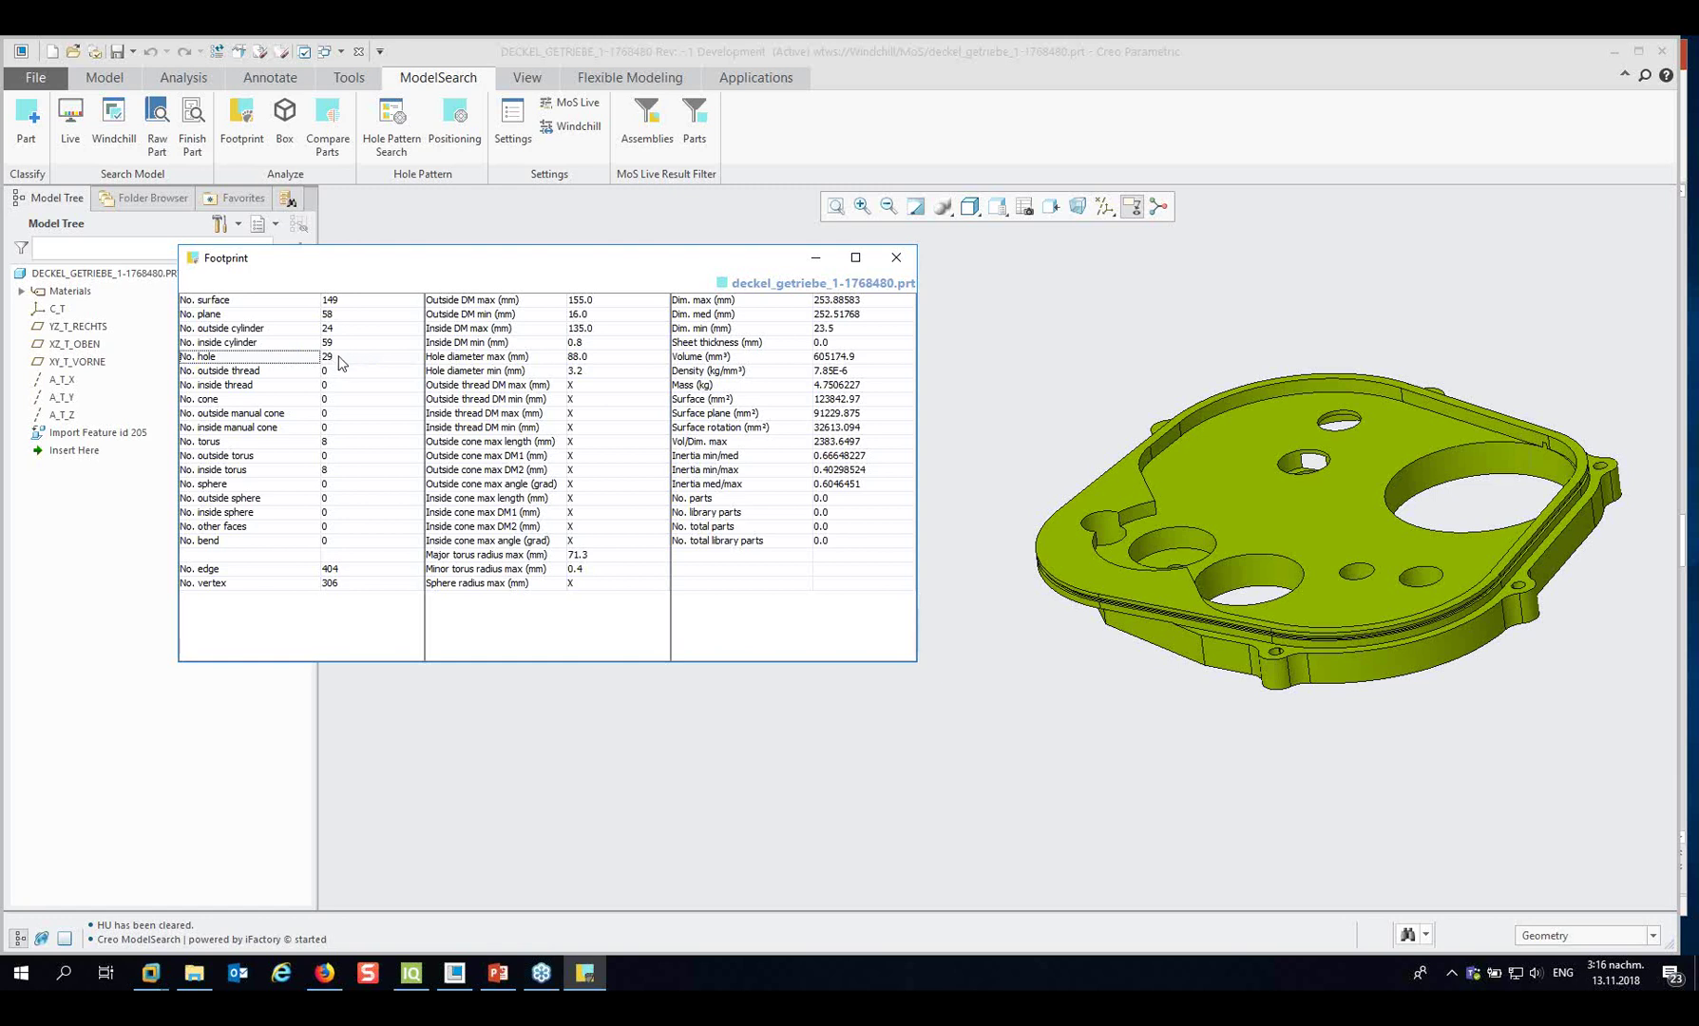
pyautogui.click(246, 344)
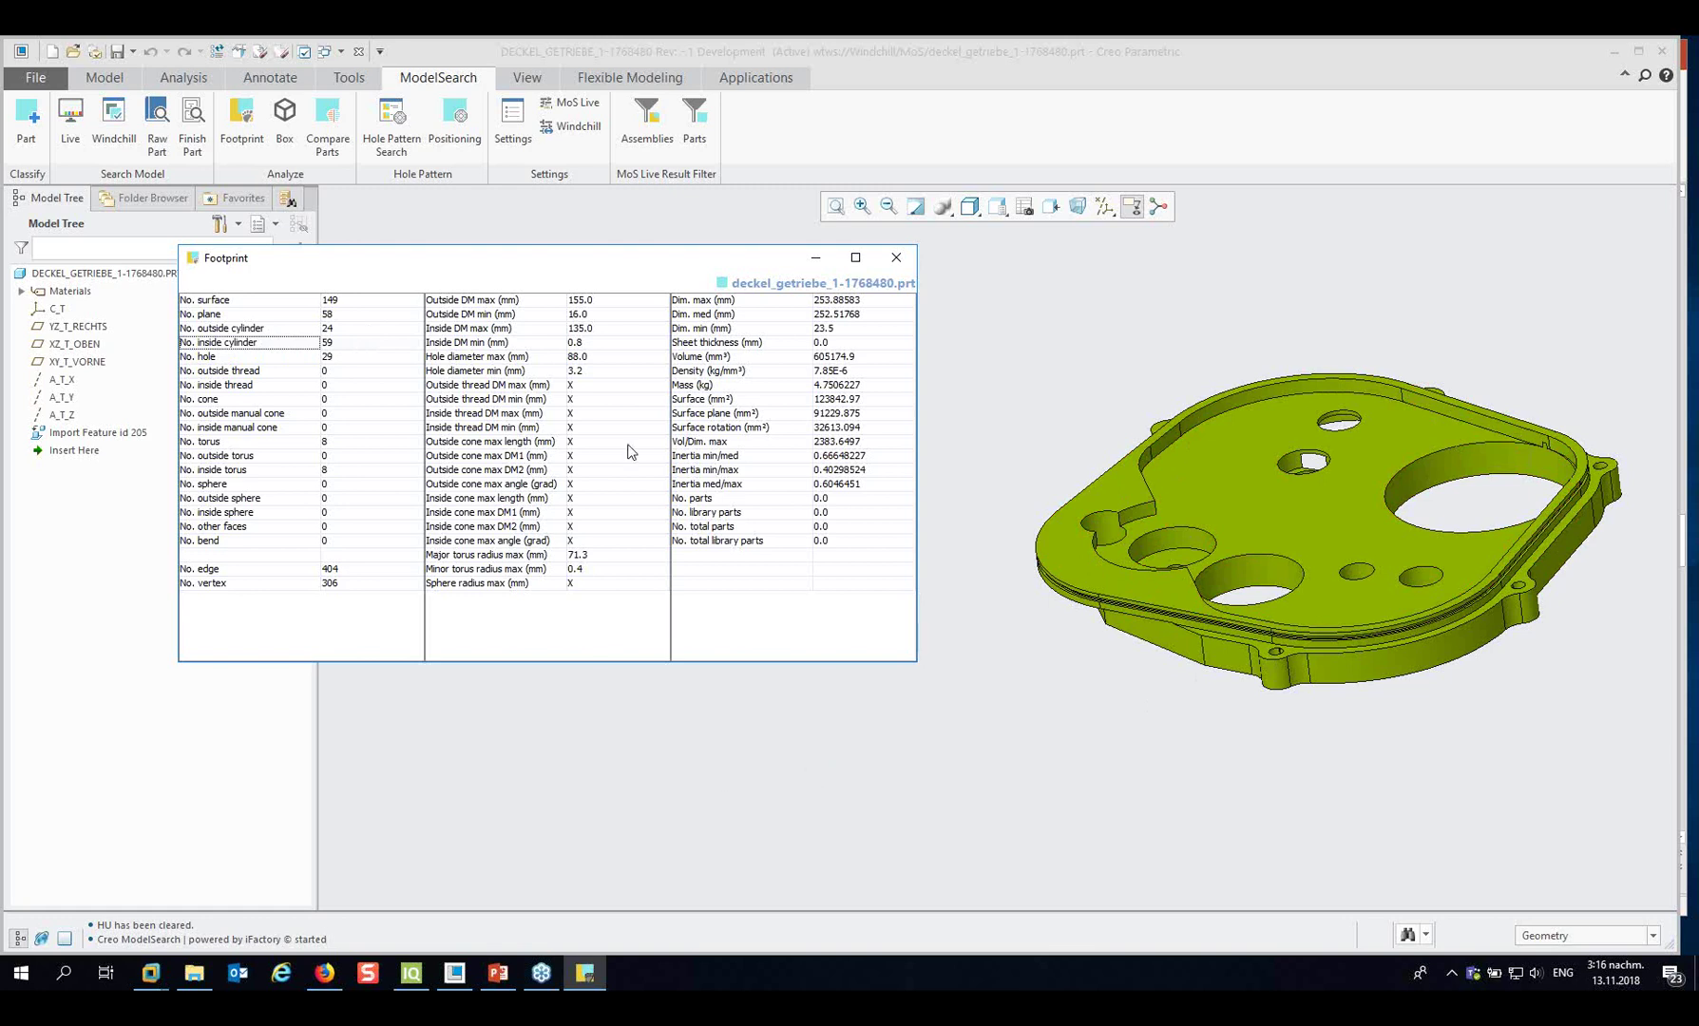
pyautogui.click(510, 306)
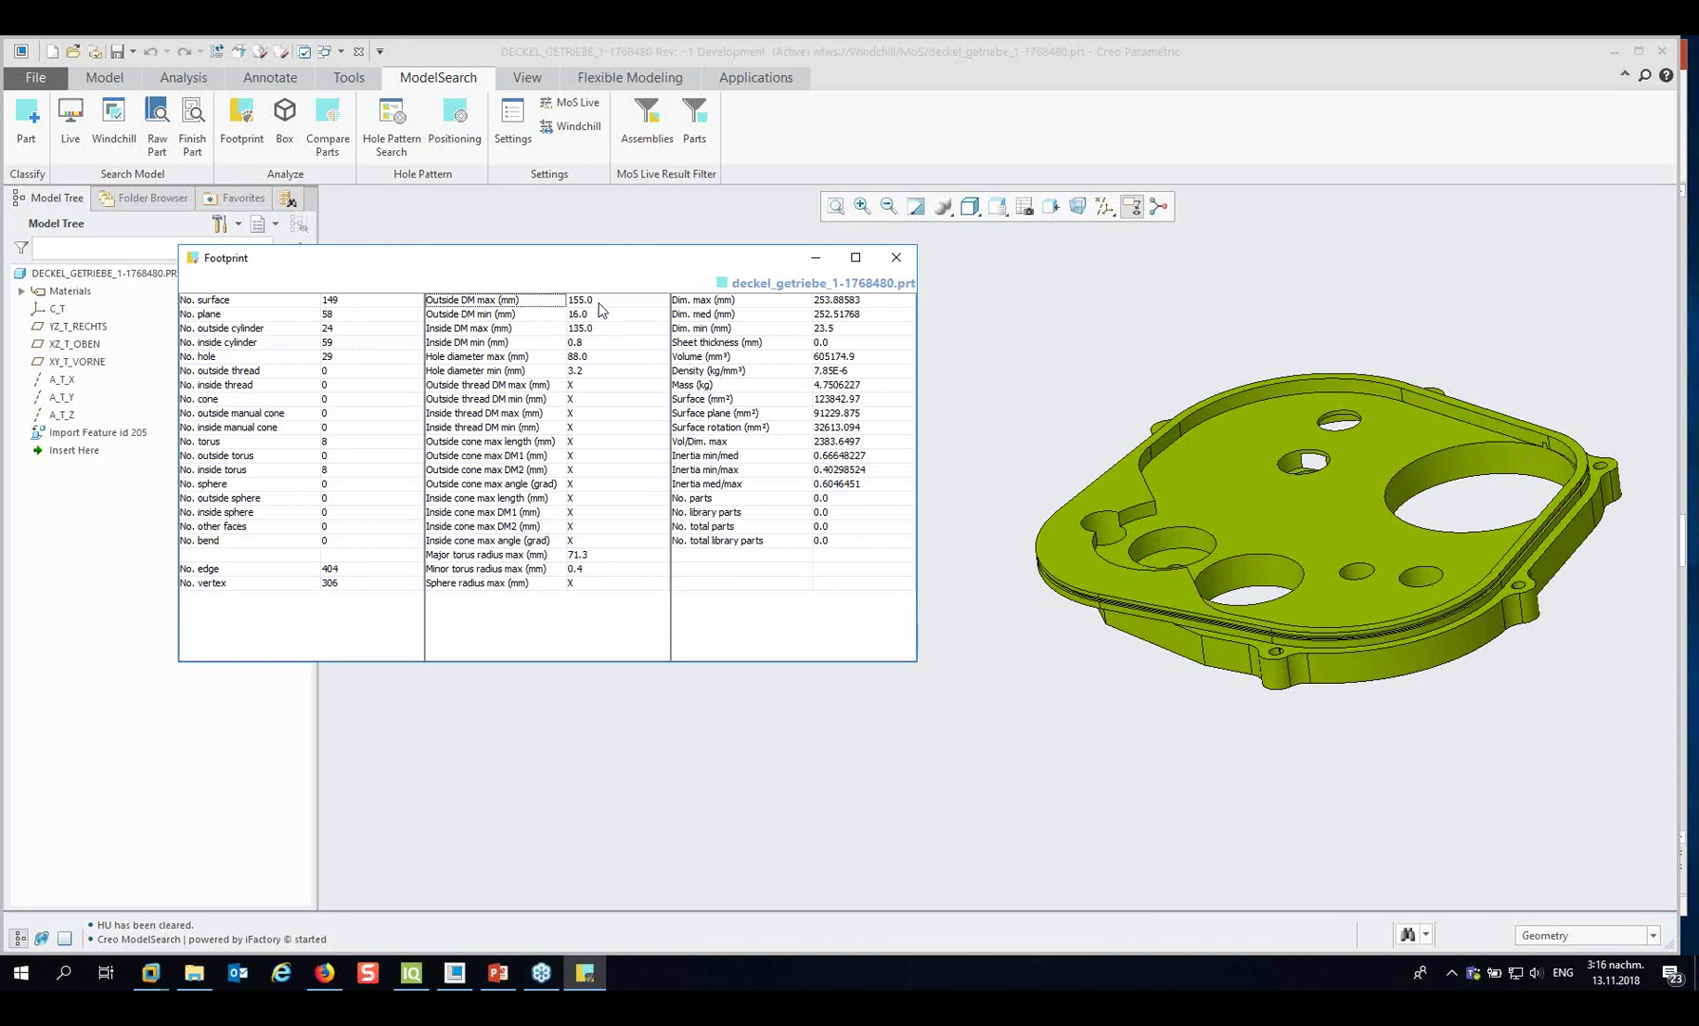
pyautogui.click(503, 330)
pyautogui.click(502, 342)
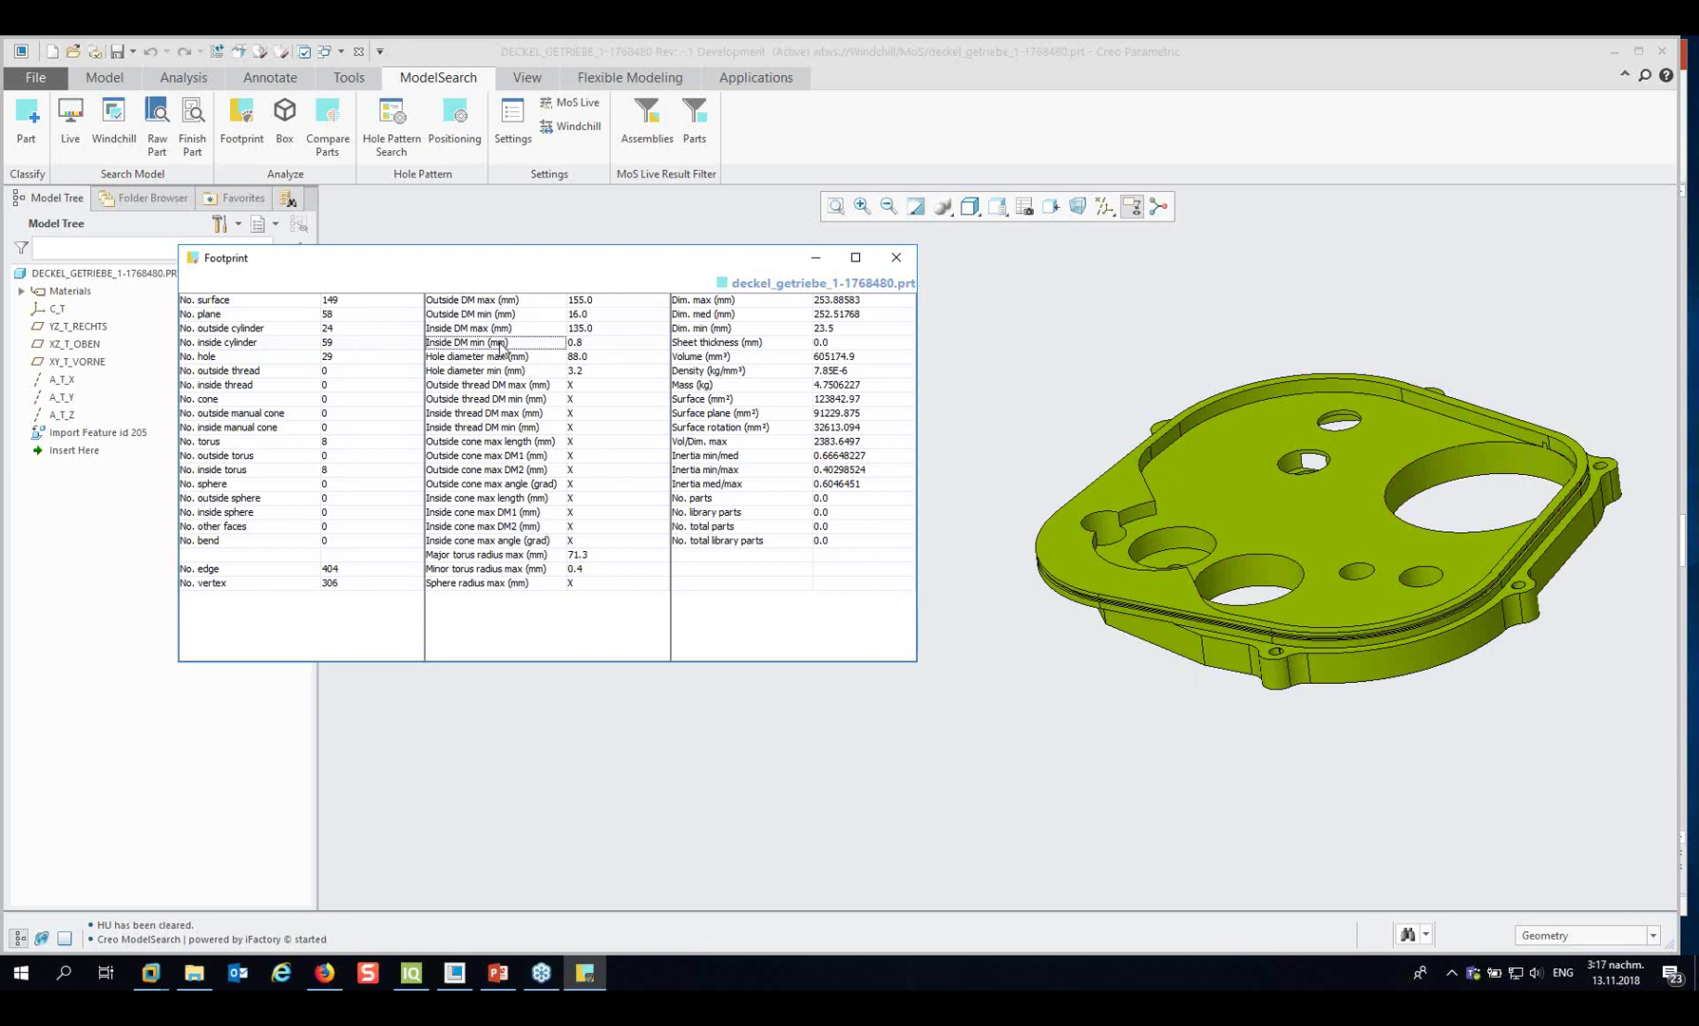
# Examine the footprint's overall dimensions, volume, surface and inertia ratios, and close the footprint.
pyautogui.click(736, 301)
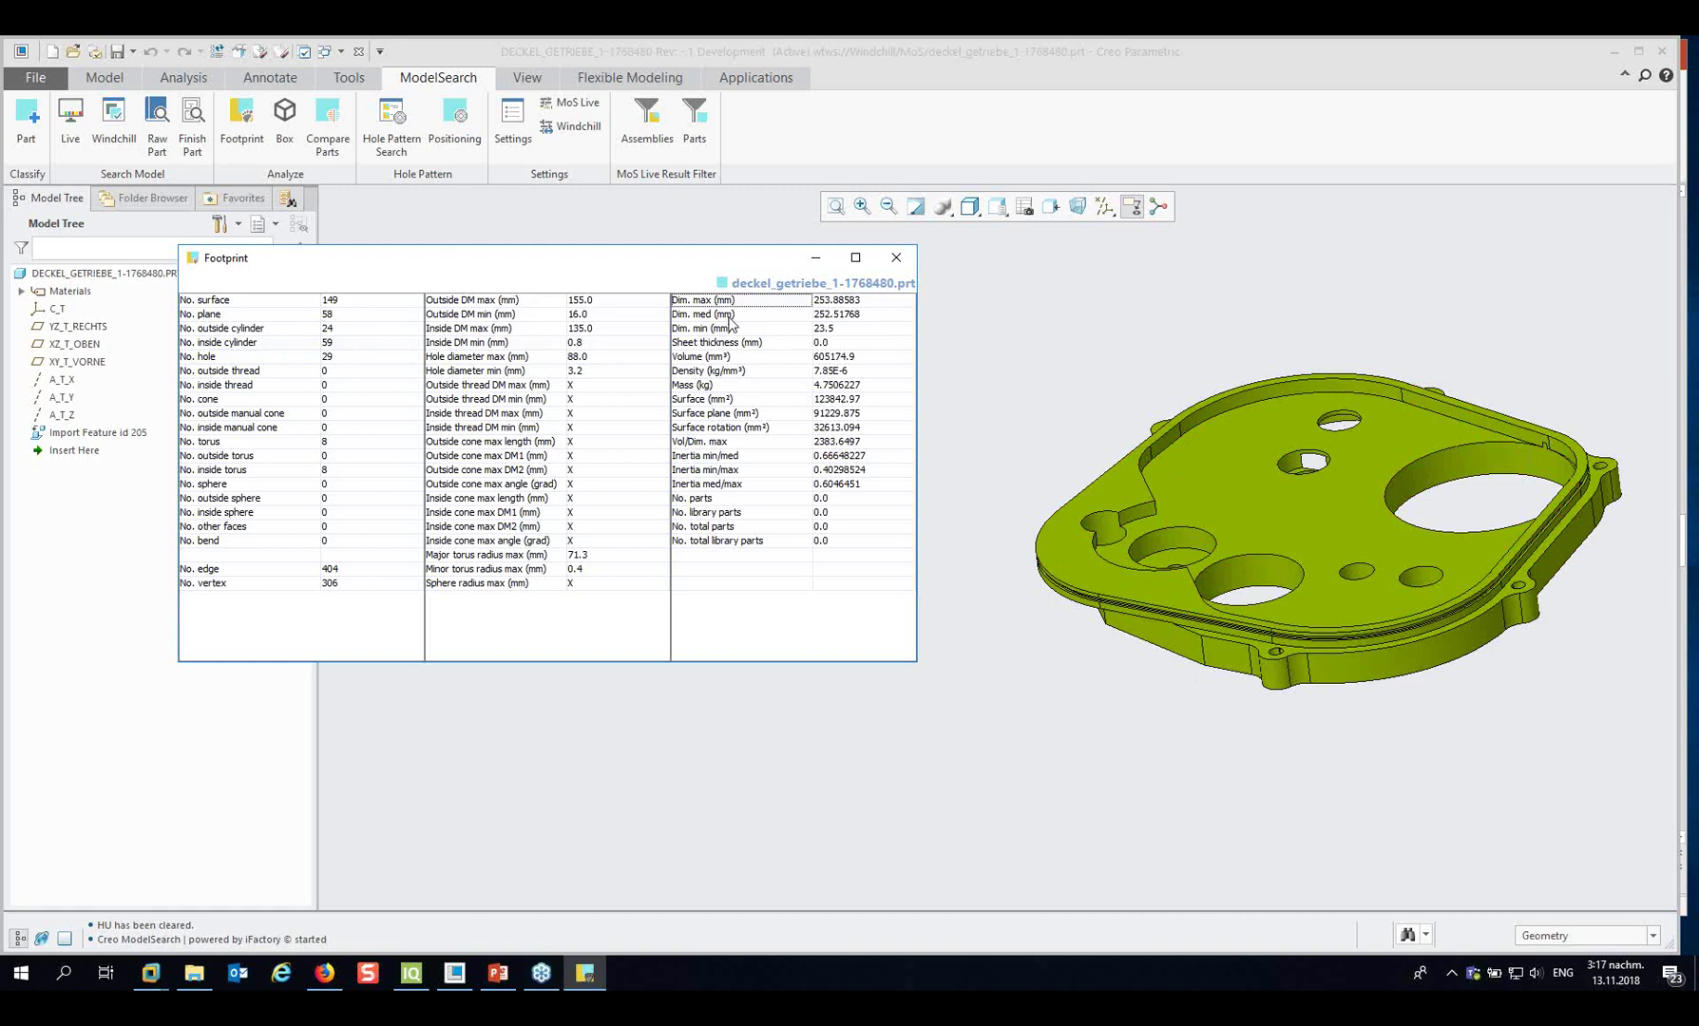
pyautogui.click(735, 332)
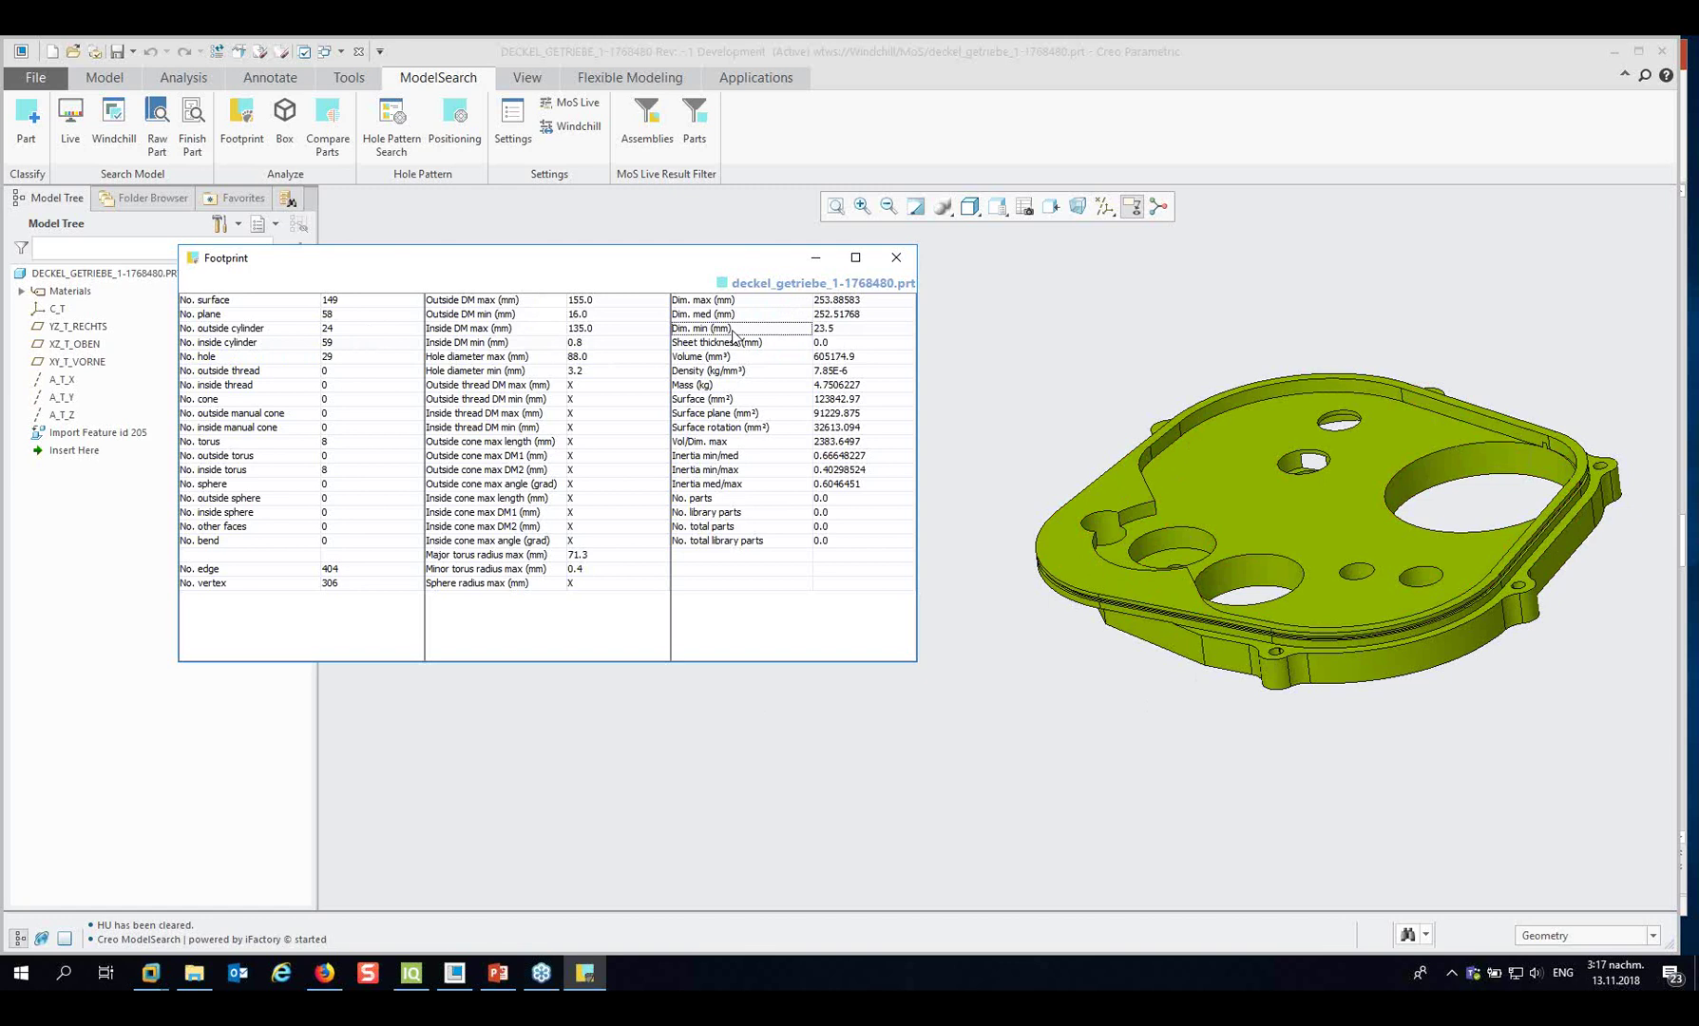
pyautogui.click(832, 302)
pyautogui.click(838, 315)
pyautogui.click(896, 329)
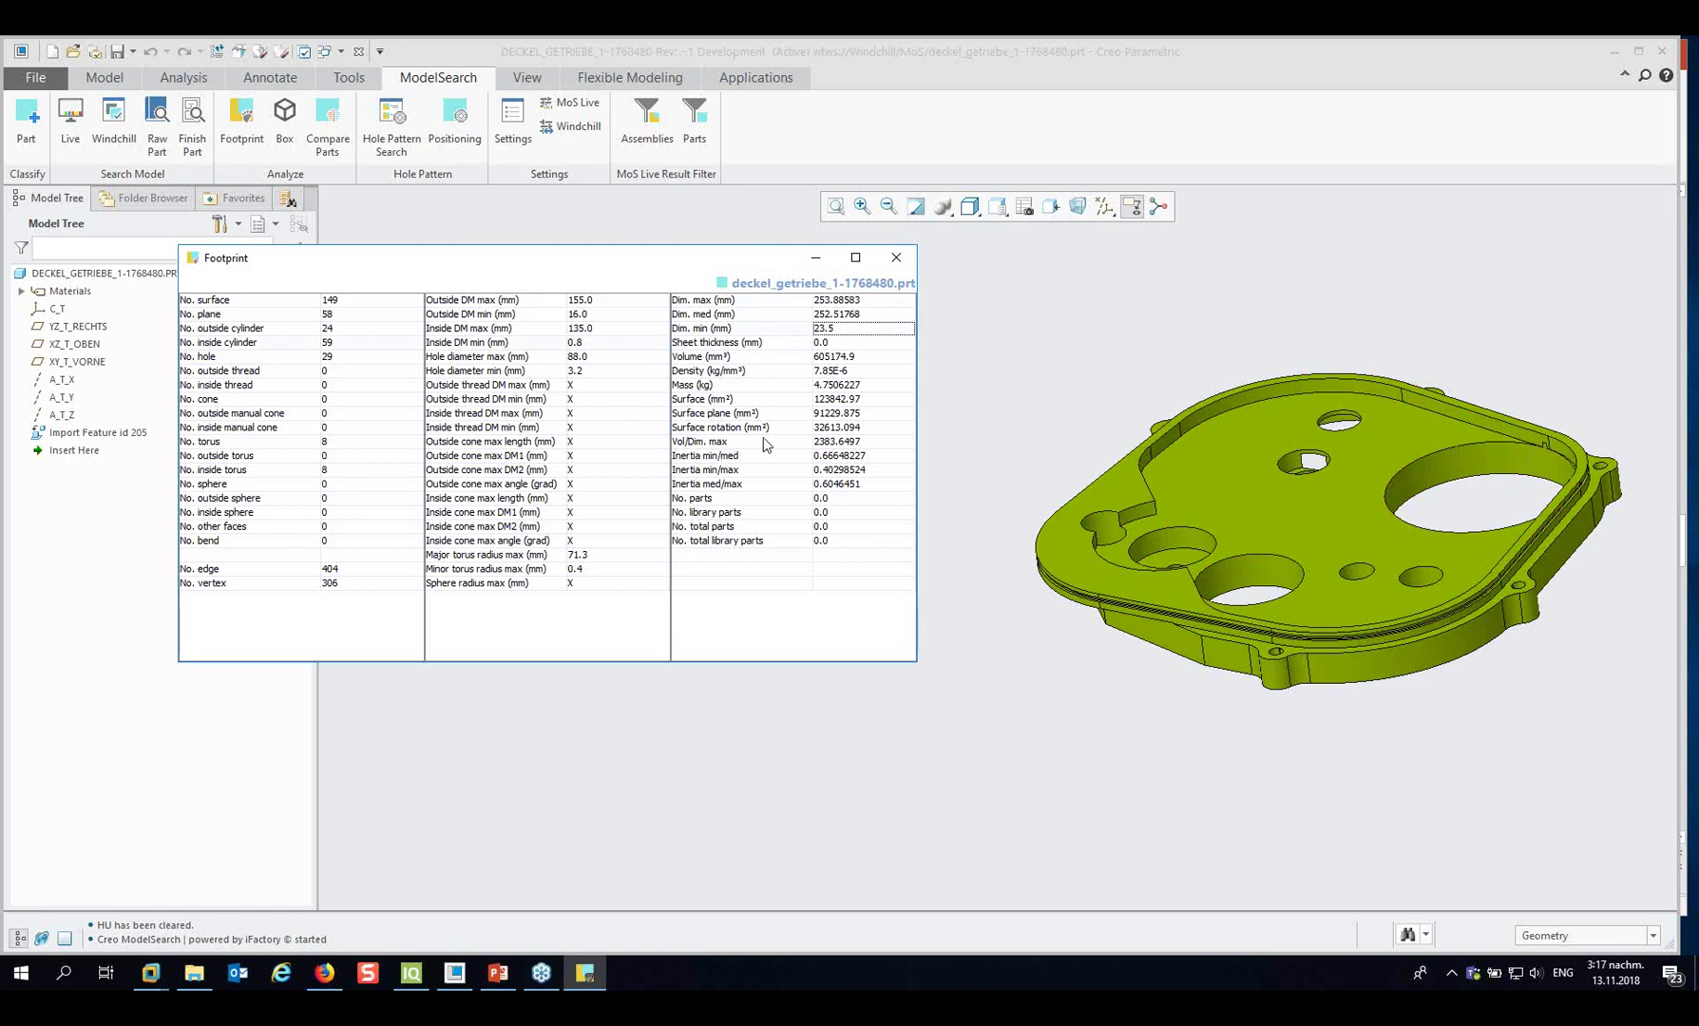
pyautogui.click(711, 373)
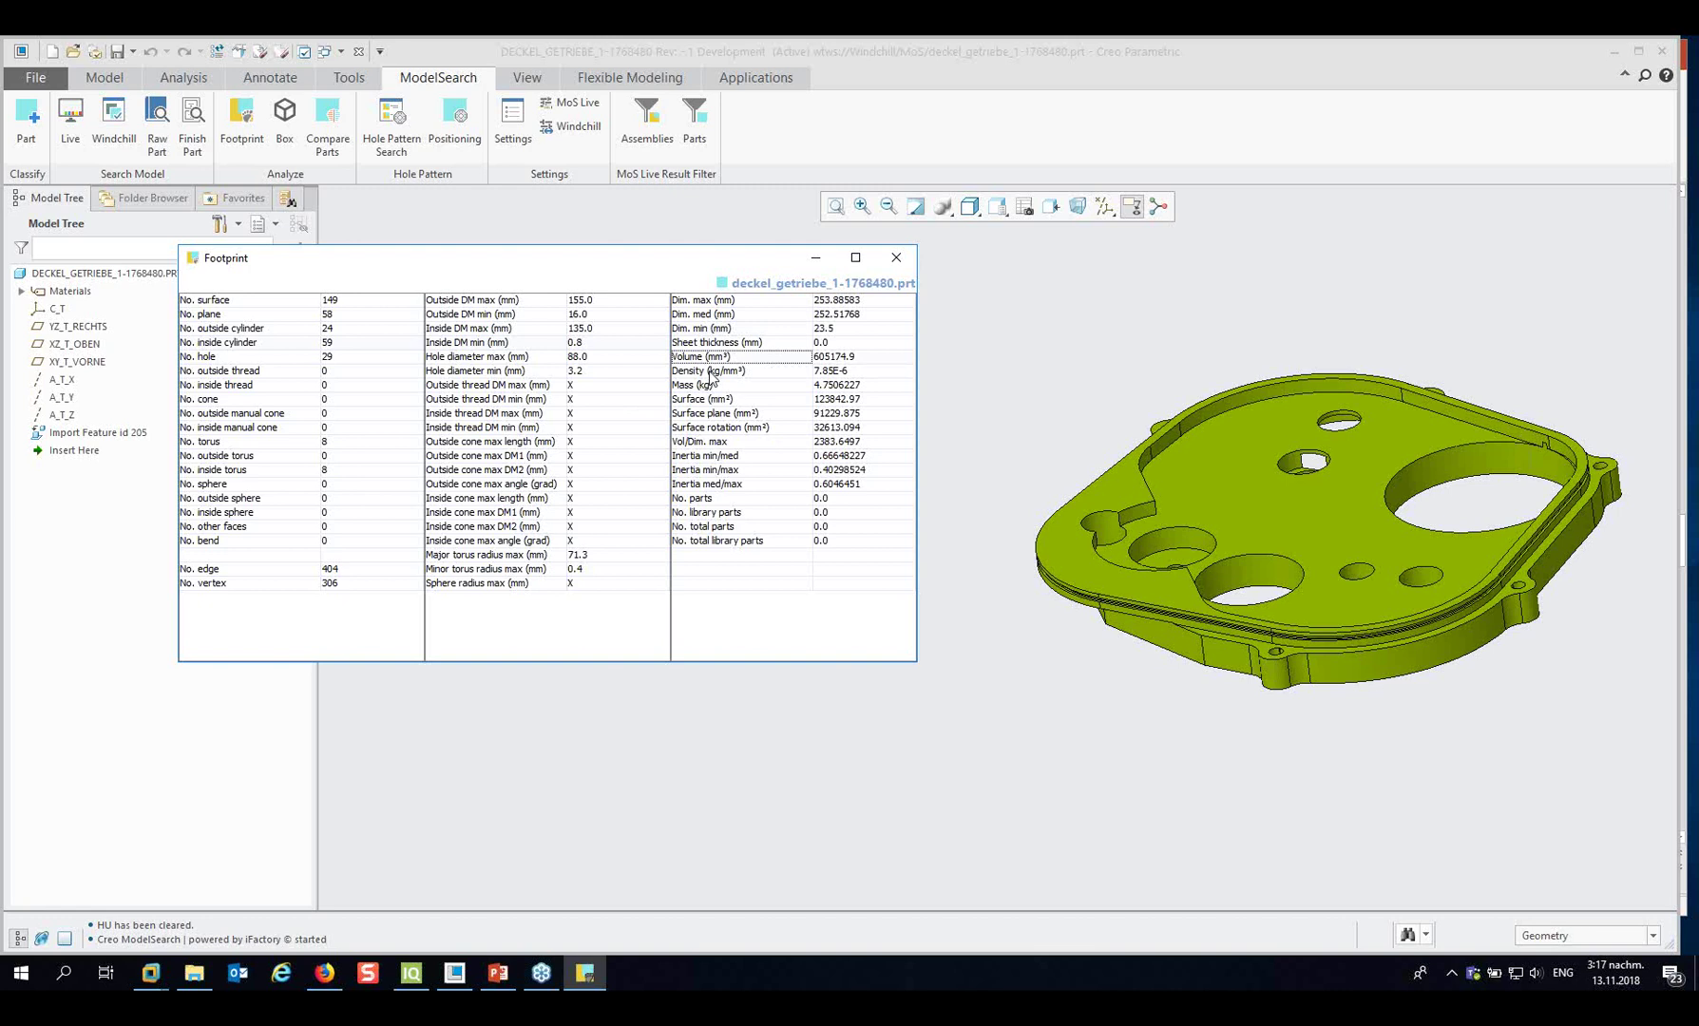
pyautogui.click(718, 415)
pyautogui.click(720, 443)
pyautogui.click(728, 467)
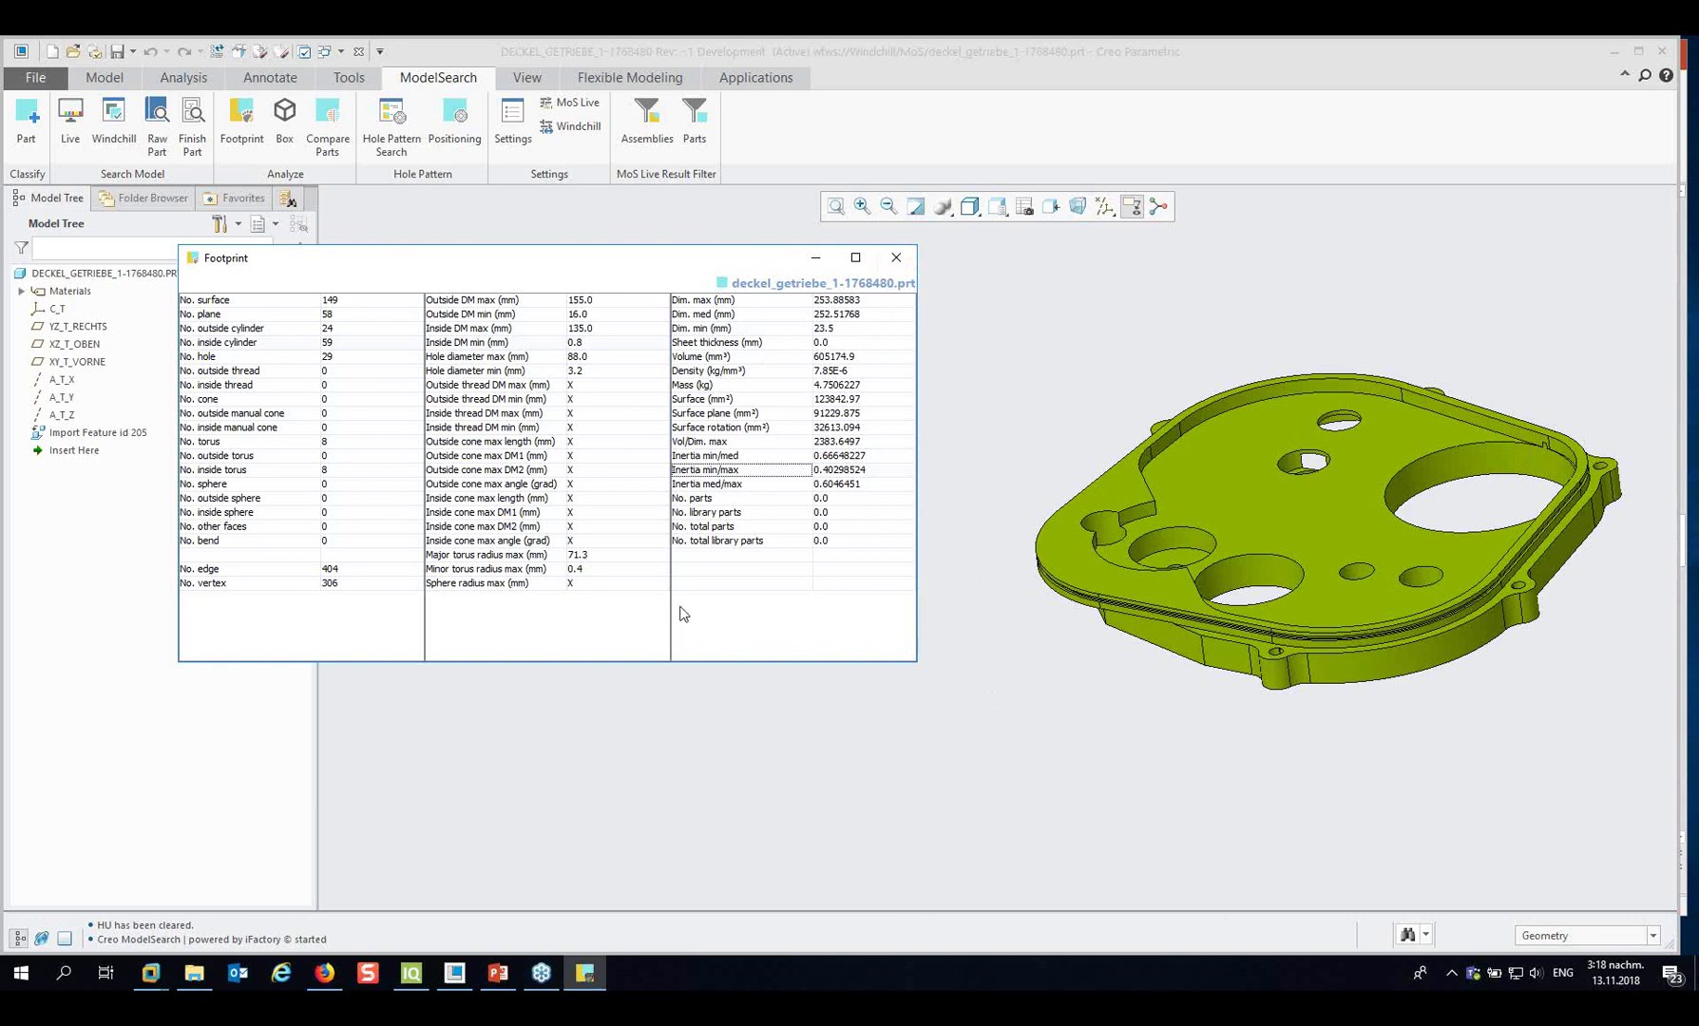
pyautogui.click(895, 258)
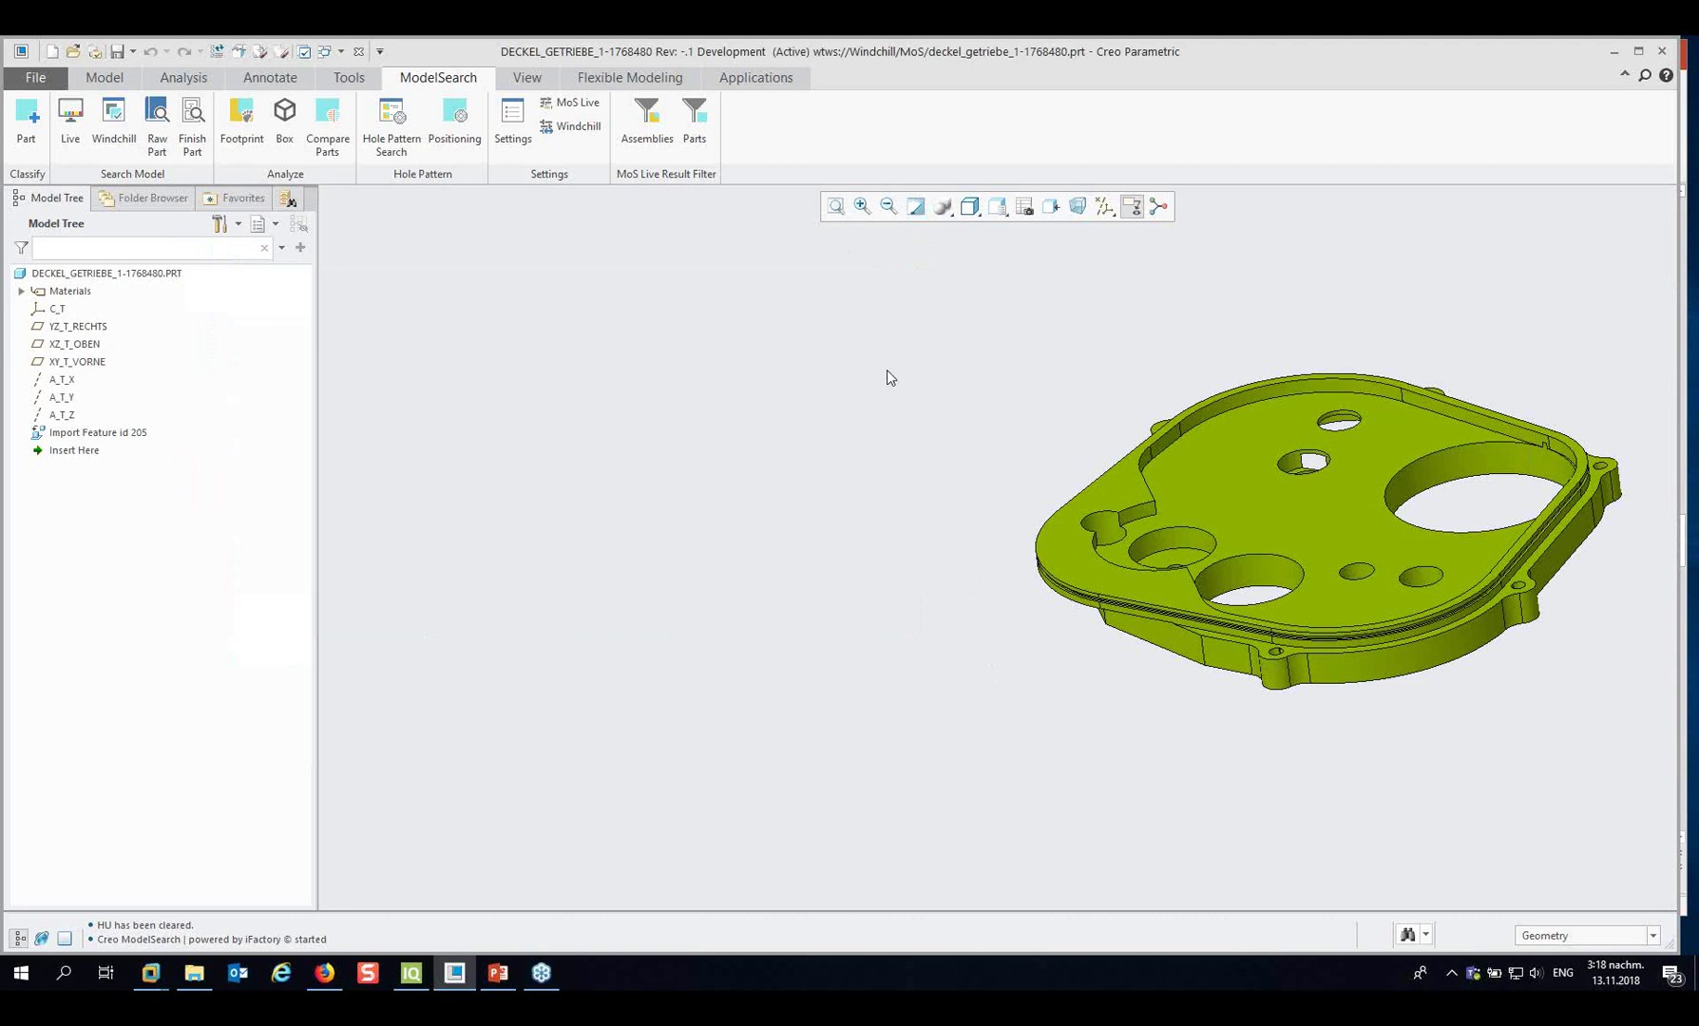
# Erase the current gearbox cover part from the session.
pyautogui.click(35, 77)
pyautogui.moveTo(56, 465)
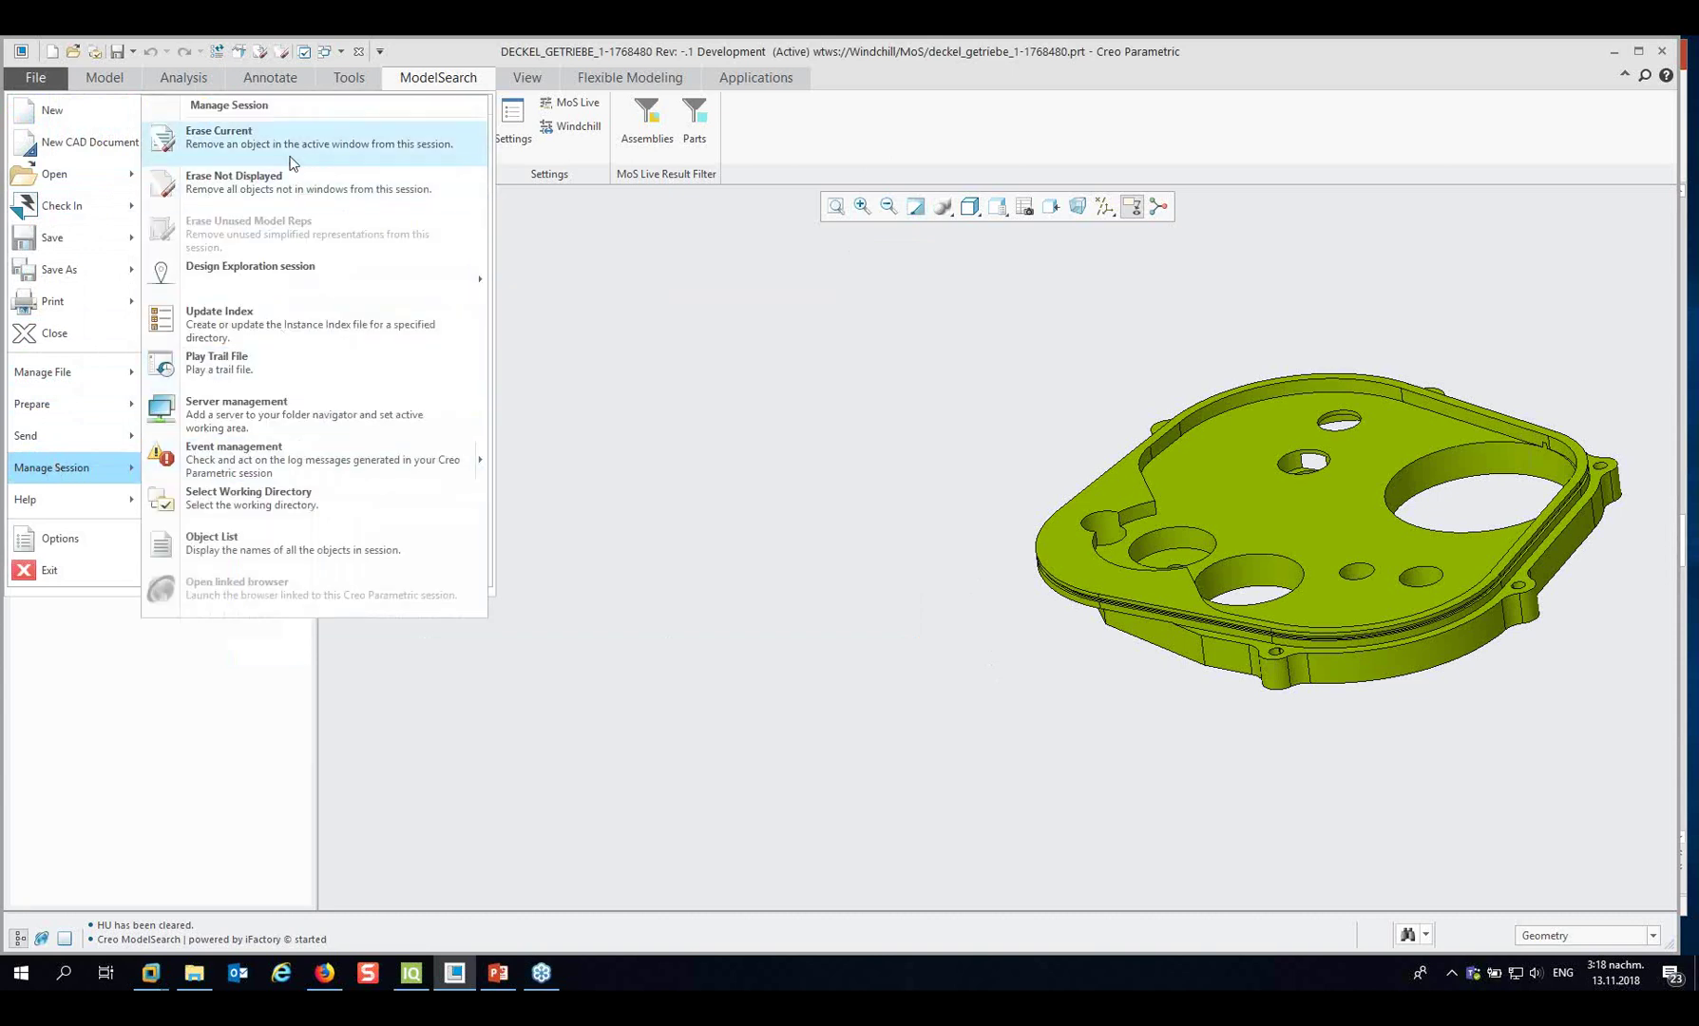
pyautogui.click(283, 135)
pyautogui.click(984, 564)
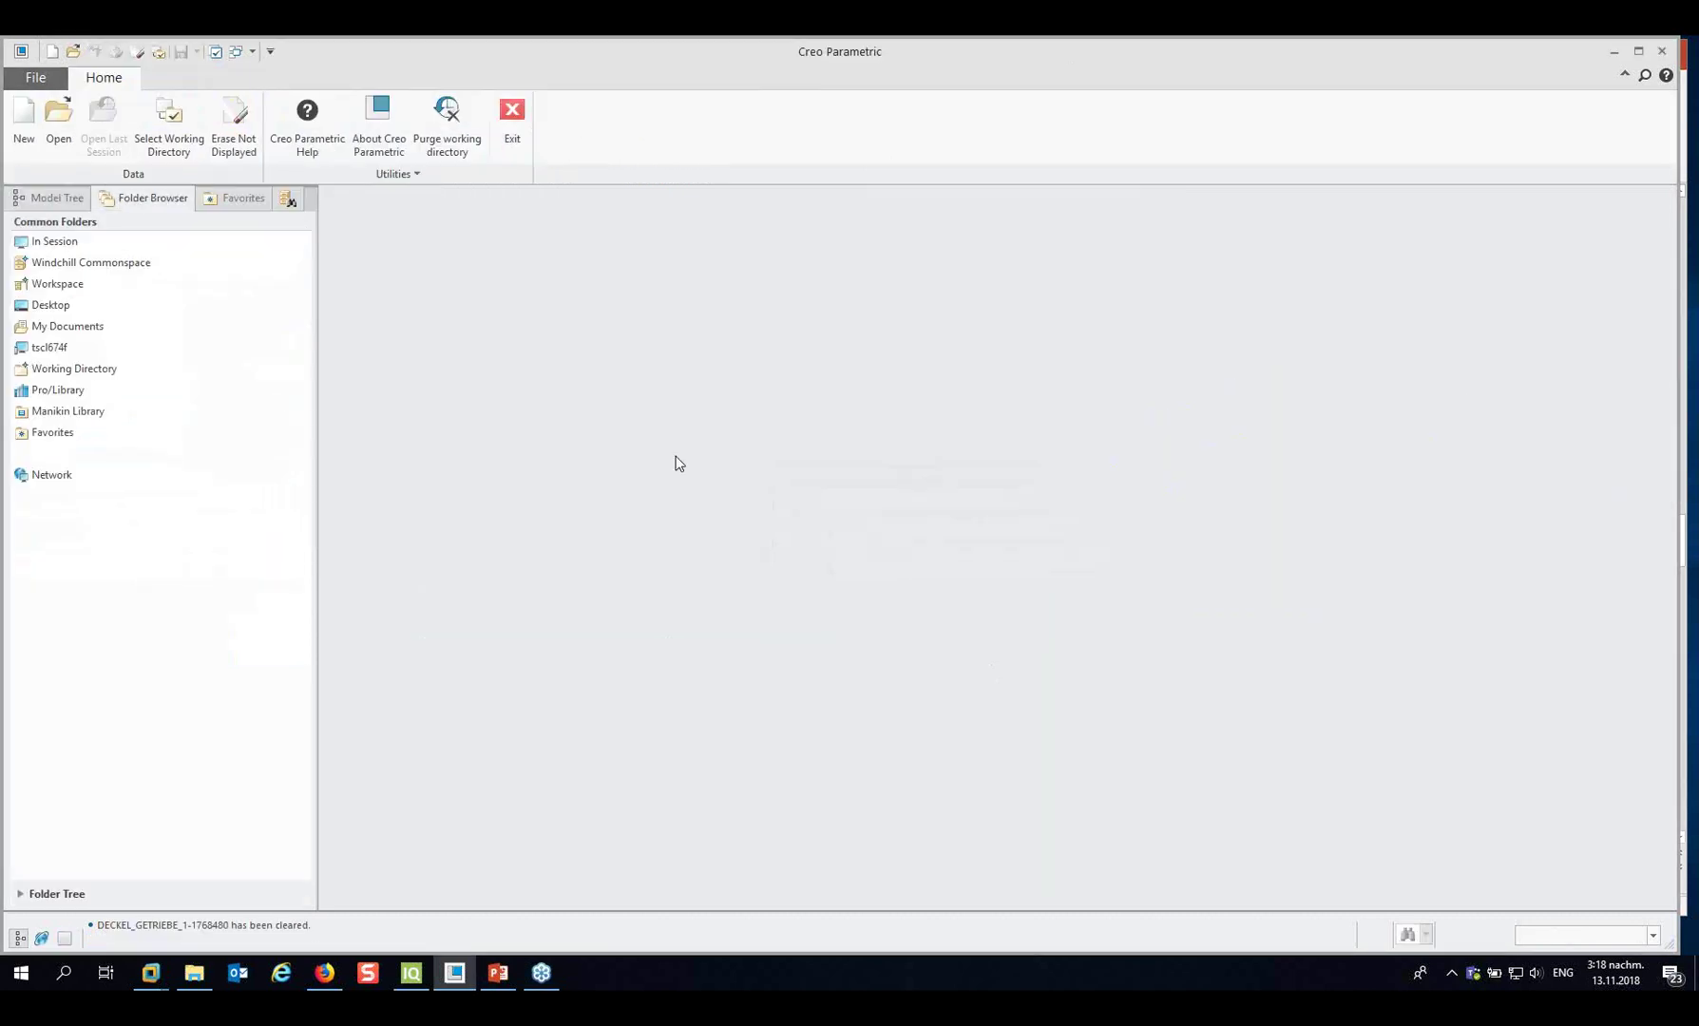
# Create a new solid part named p1 with the default template.
pyautogui.click(23, 119)
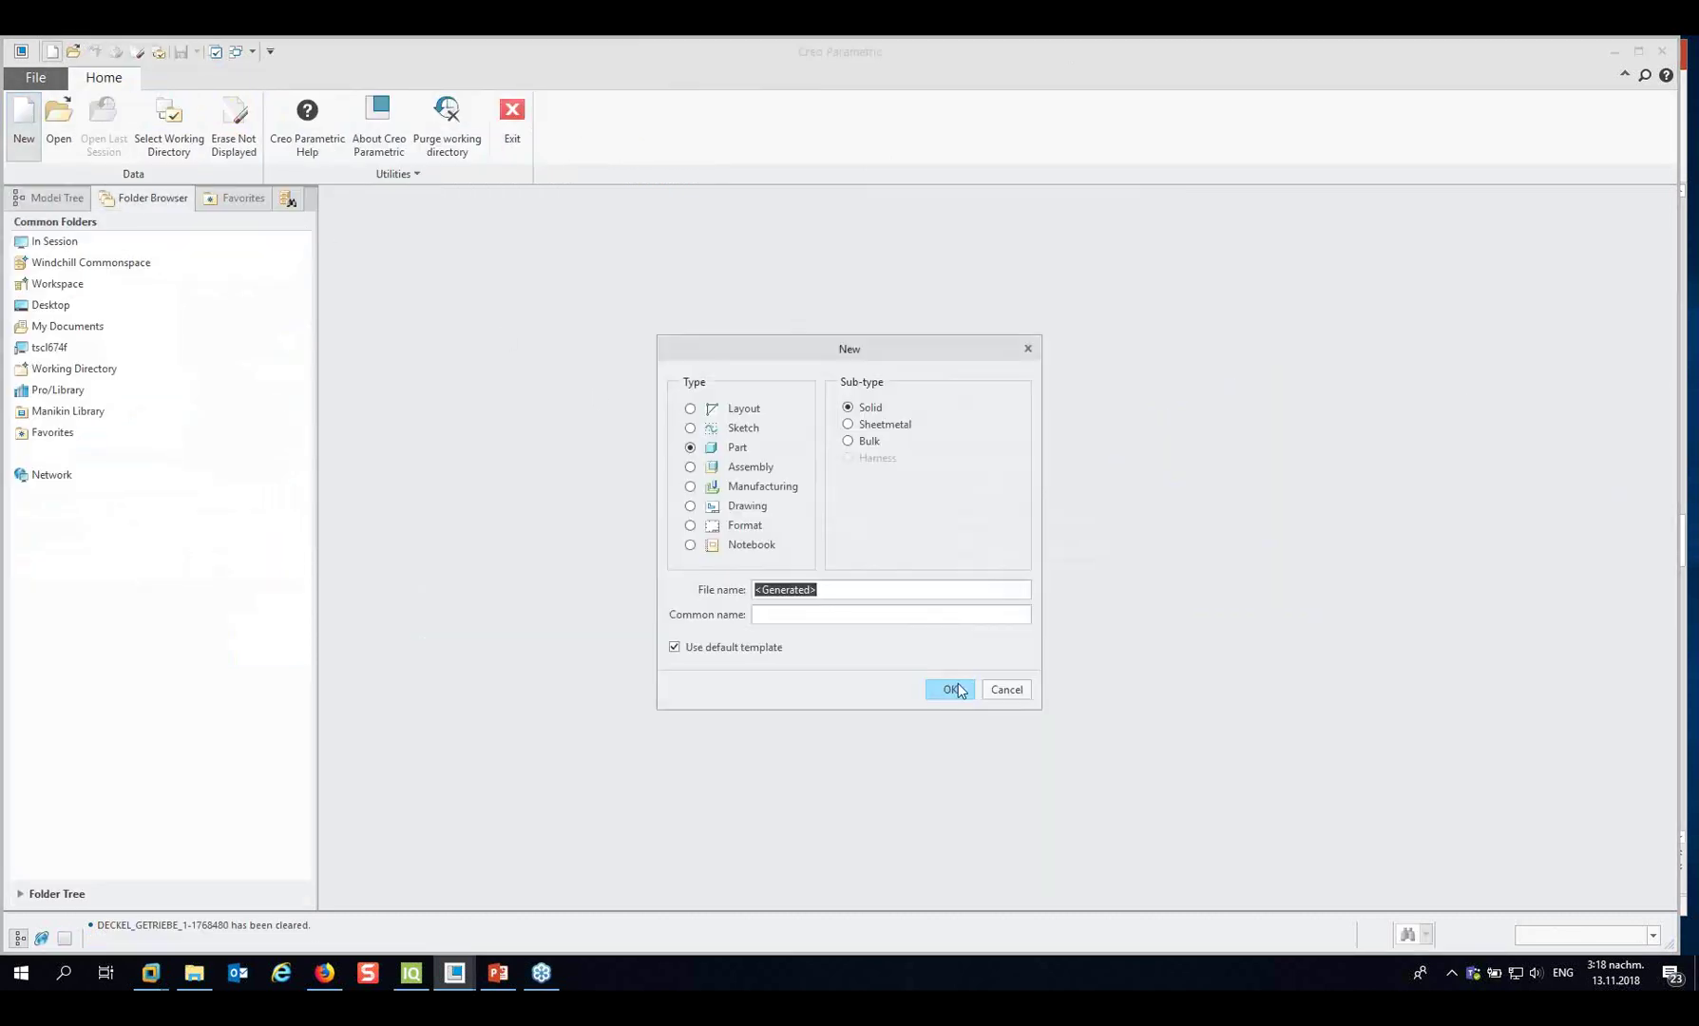
pyautogui.write('p1')
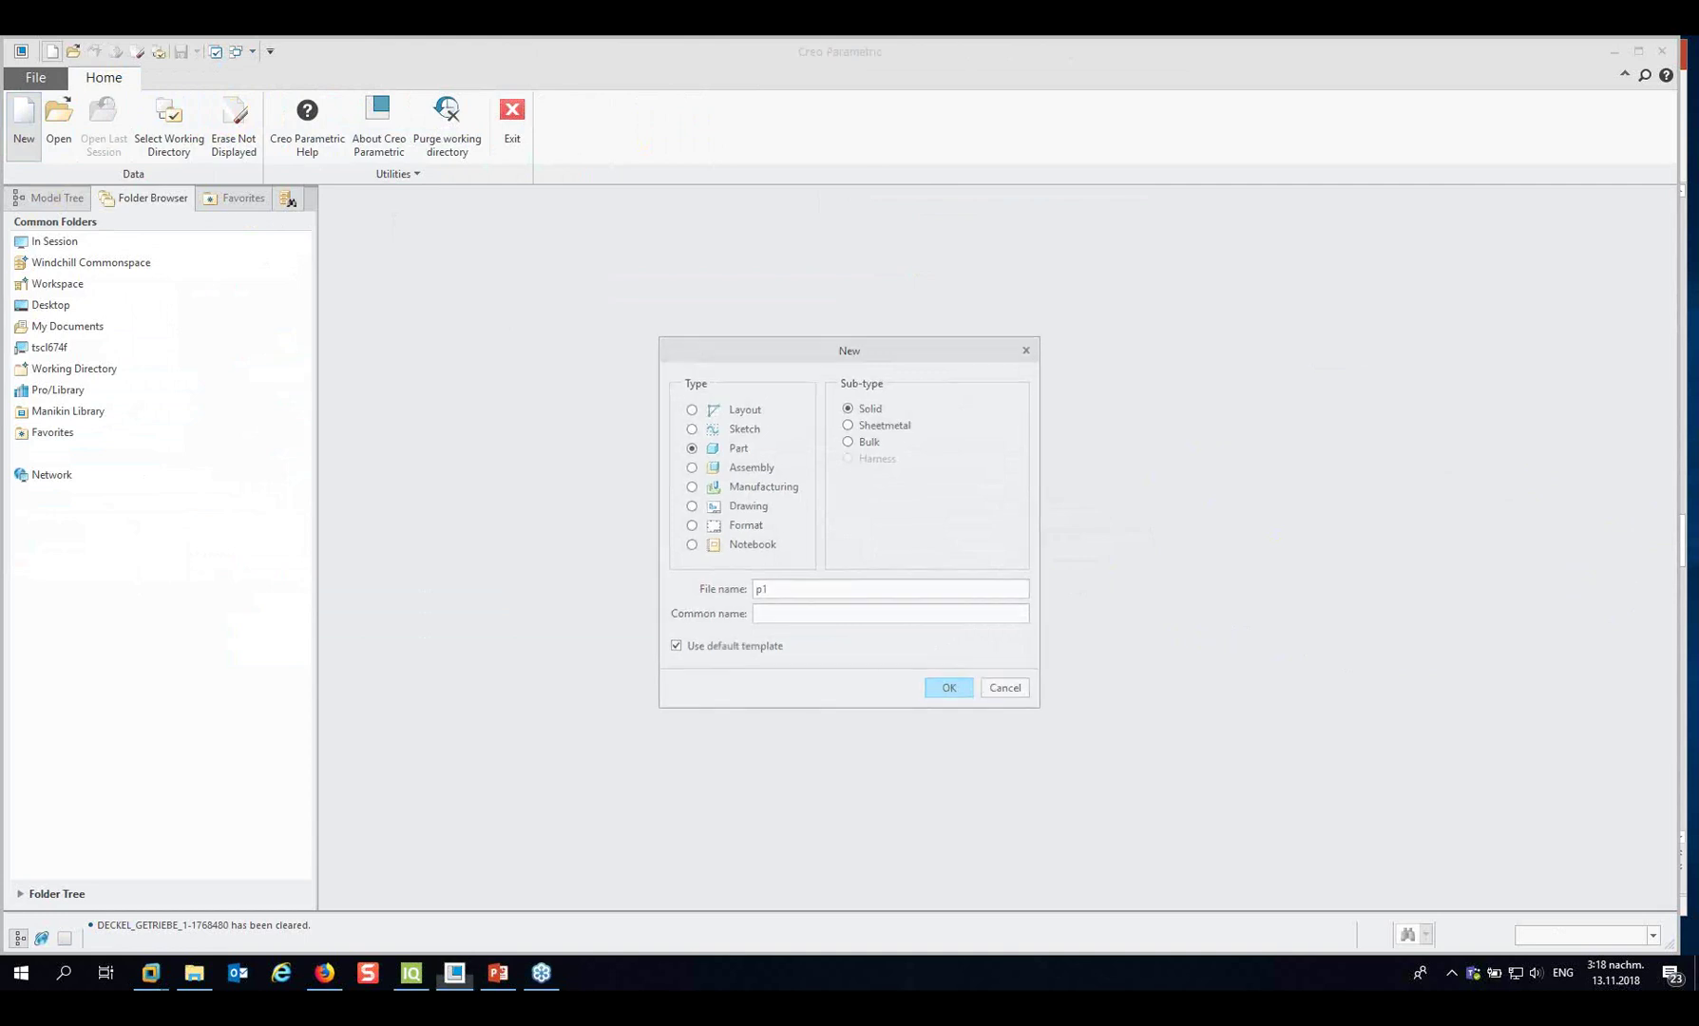
pyautogui.press('Return')
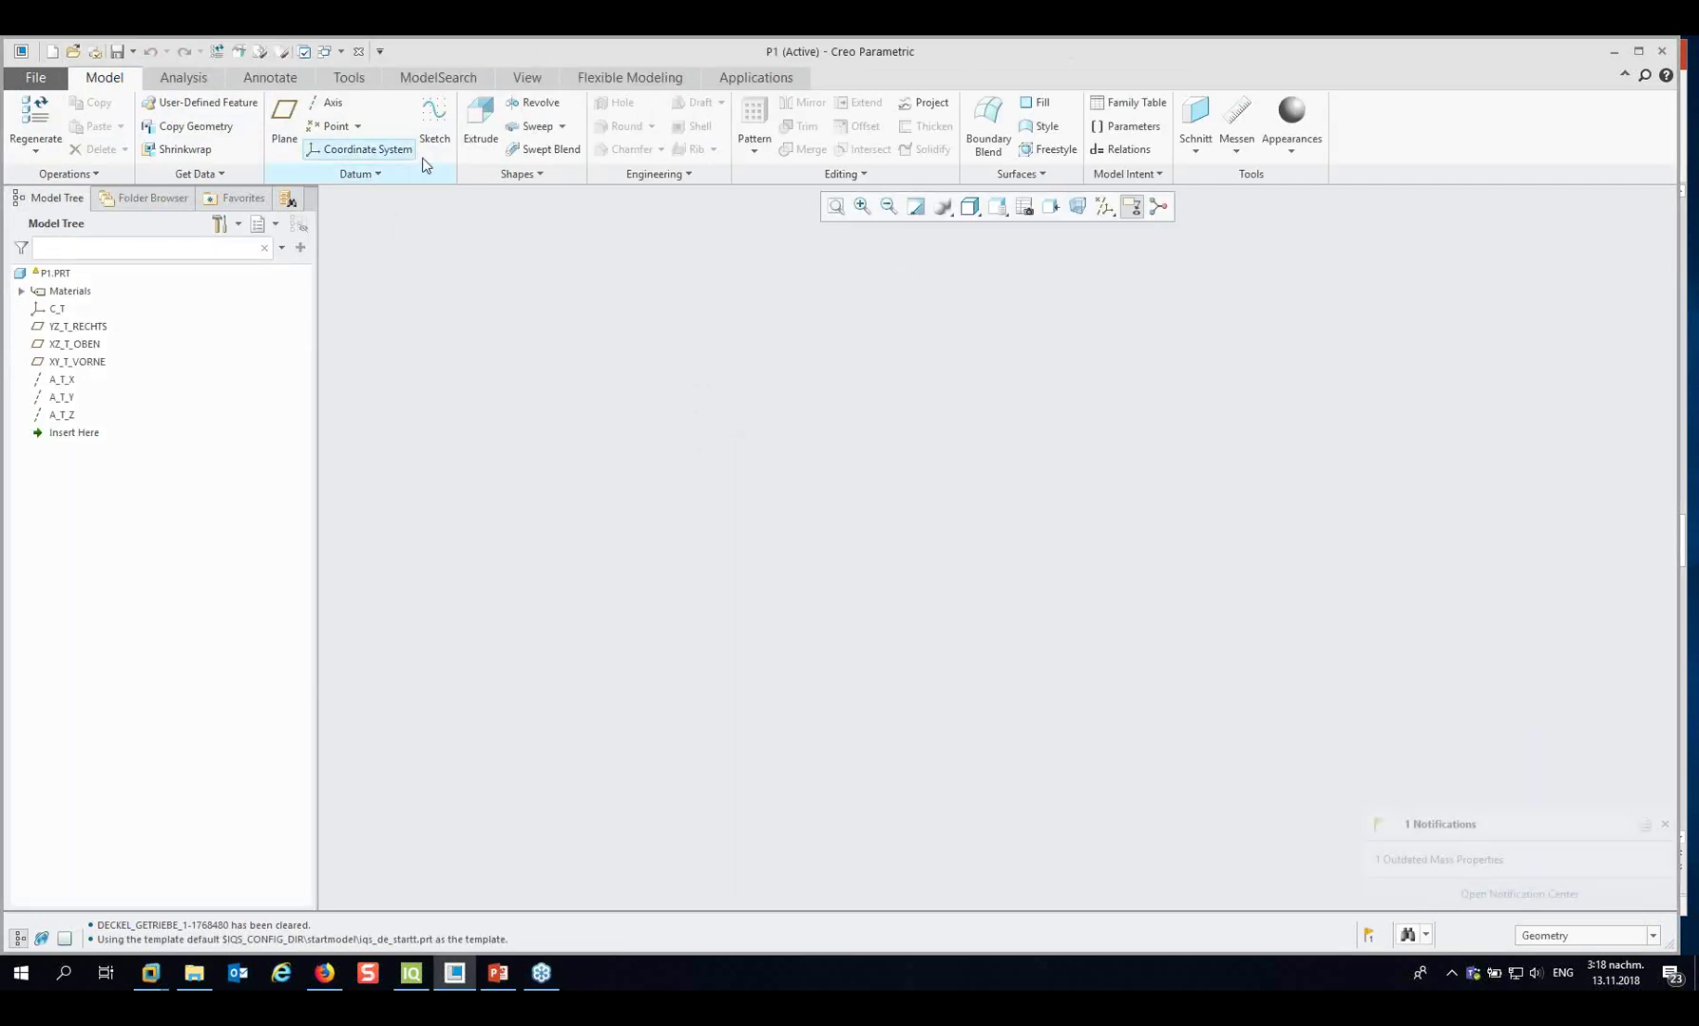
# Turn on the display of all datum axes, points, coordinate systems and planes, and leave the Extrude command.
pyautogui.click(481, 122)
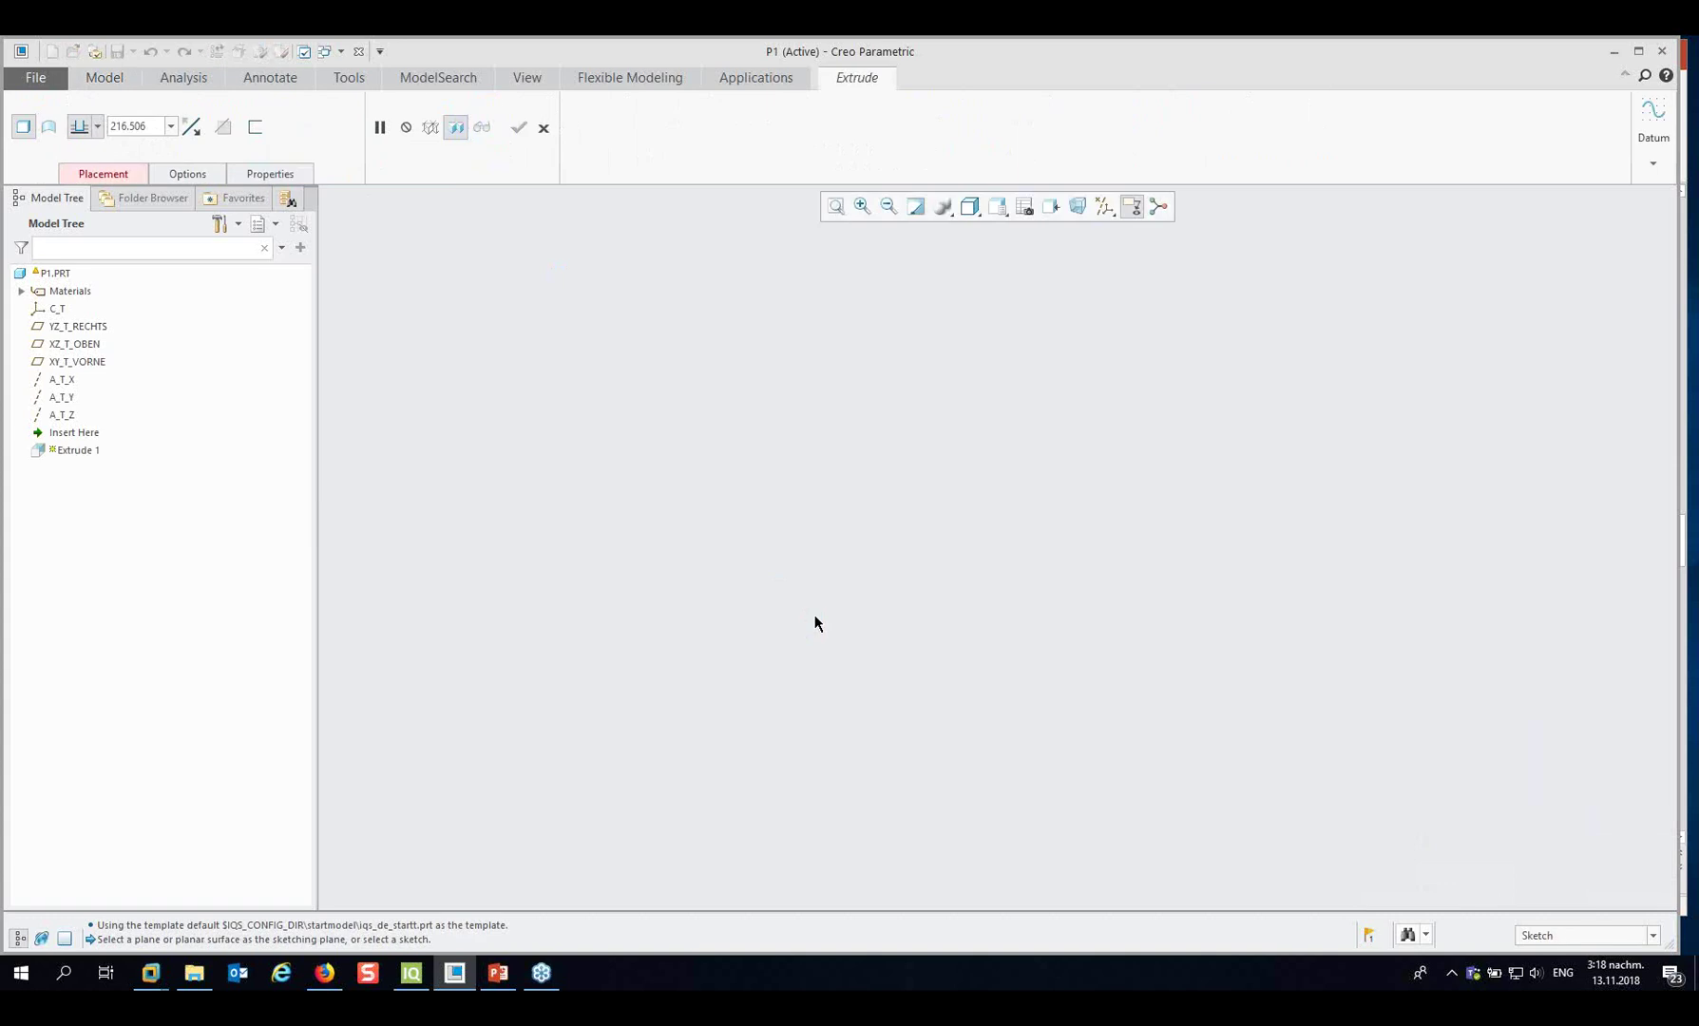
pyautogui.click(1104, 206)
pyautogui.click(1103, 230)
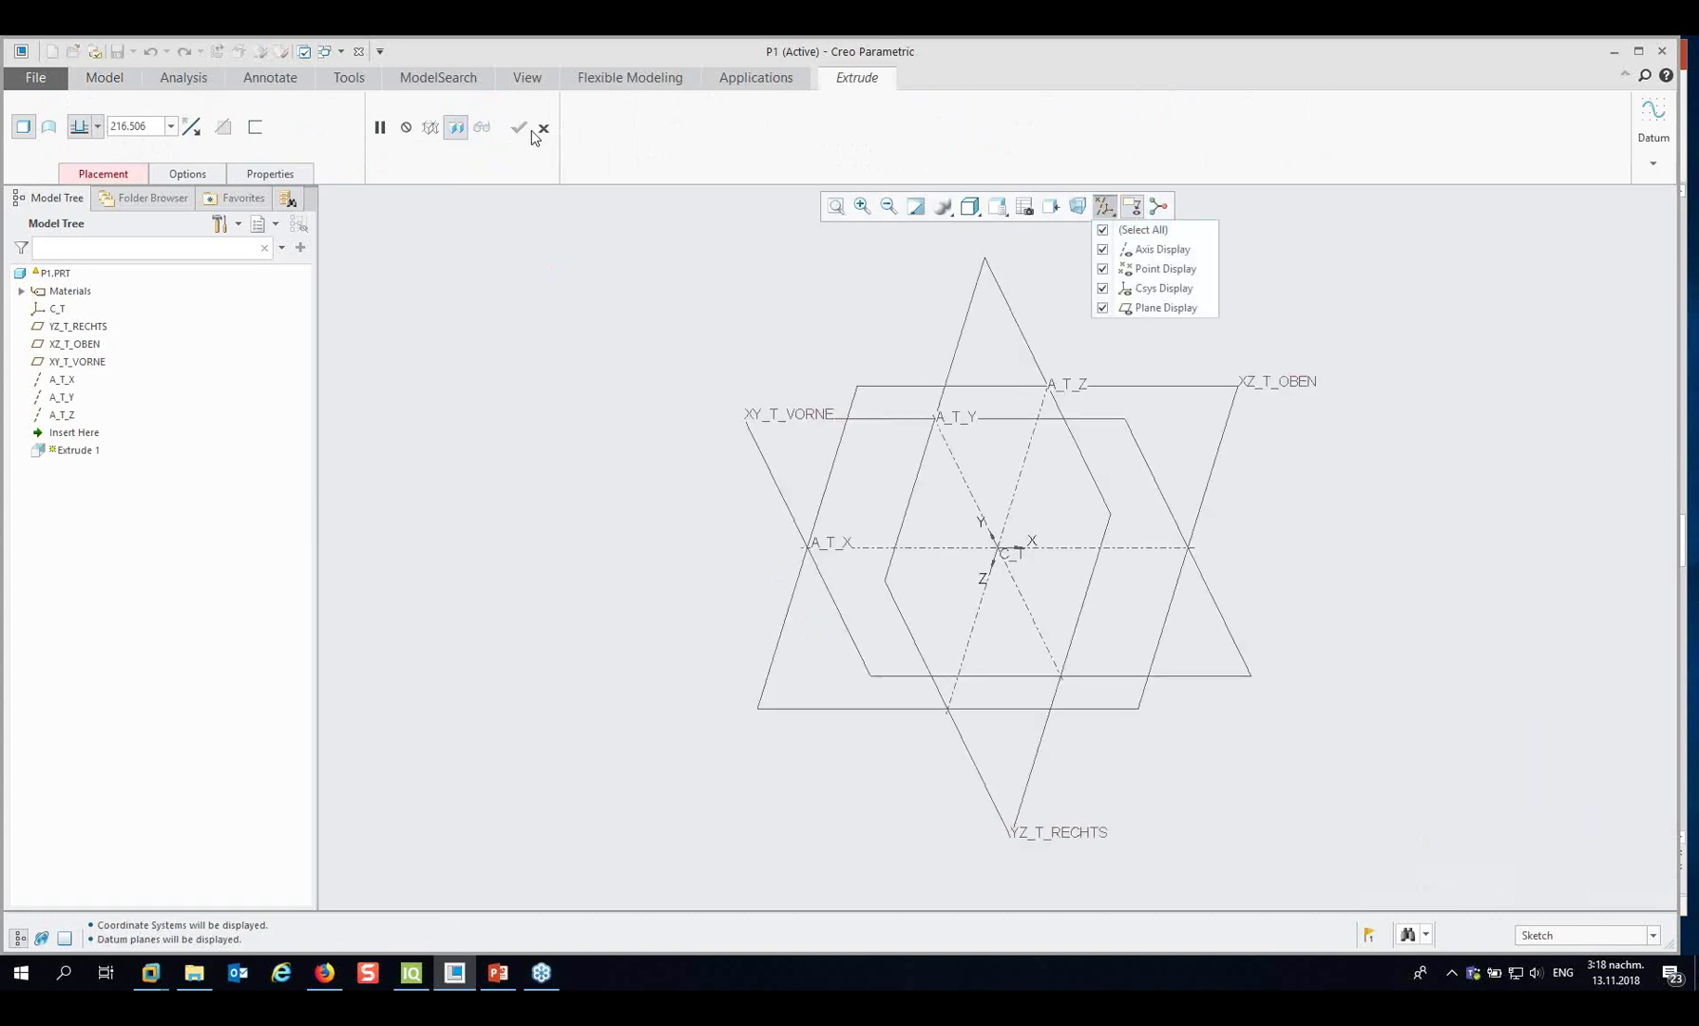
pyautogui.click(1406, 408)
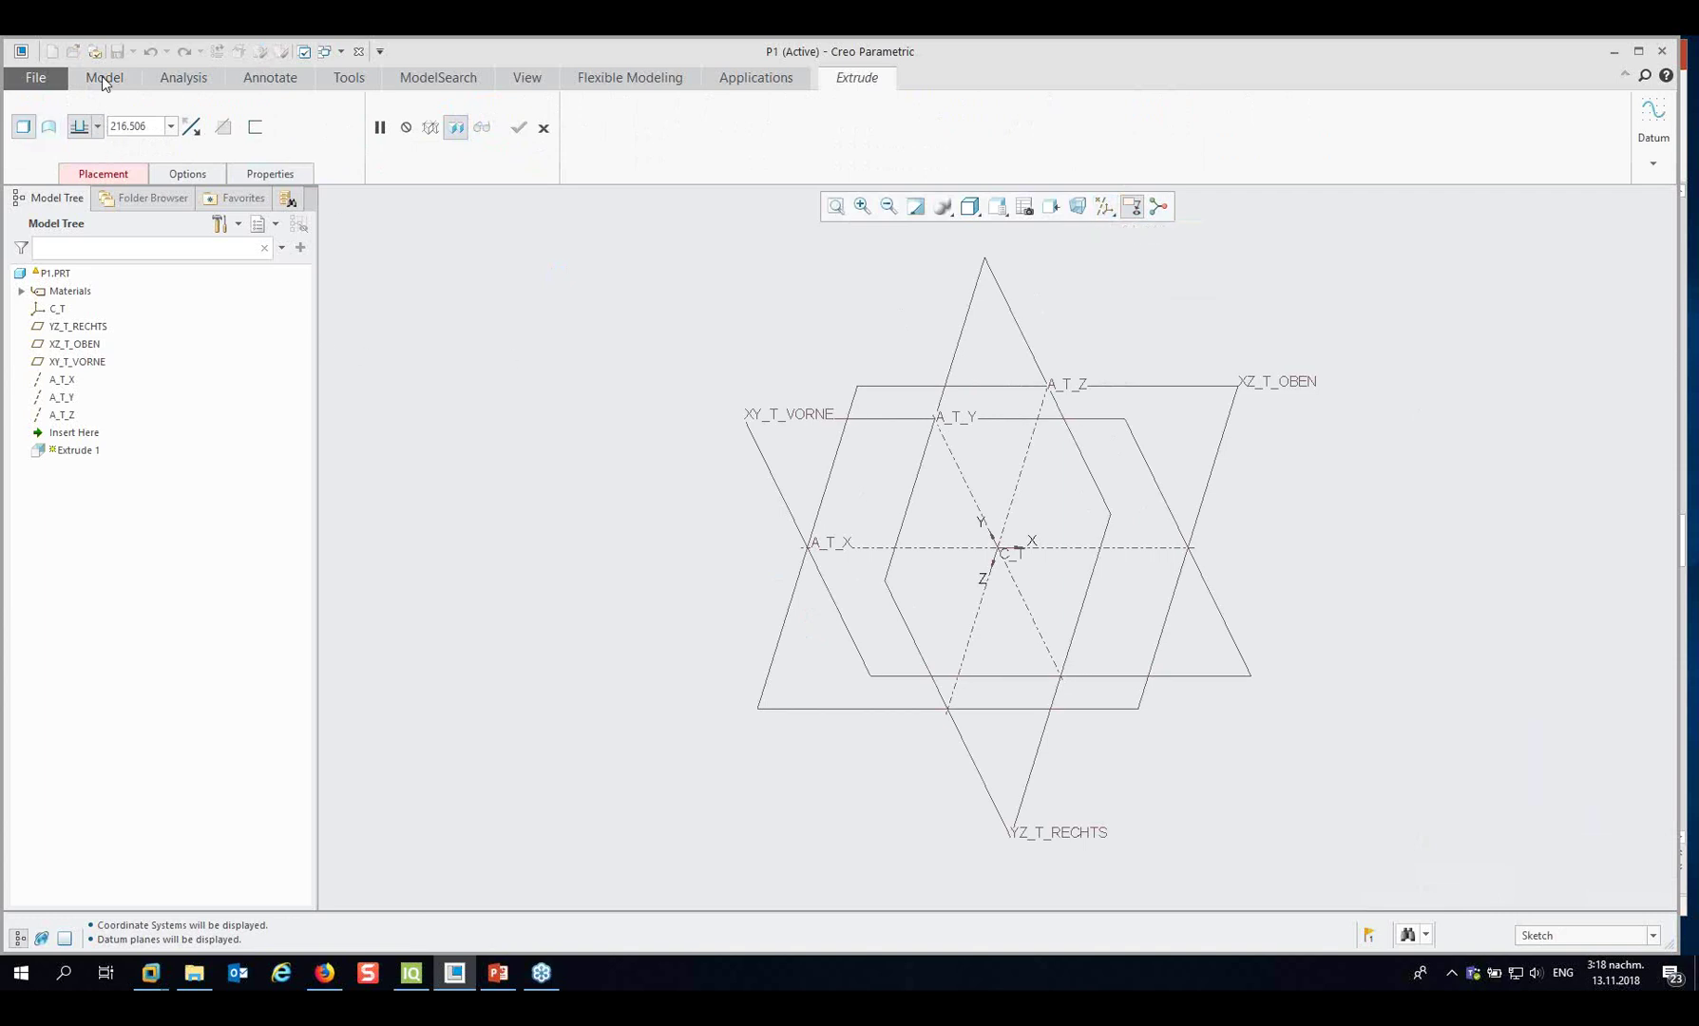
pyautogui.click(543, 128)
# Start an extrusion on the XZ_T_OBEN plane and sketch a rectangle of about 393 by 189 mm from the origin.
pyautogui.click(482, 120)
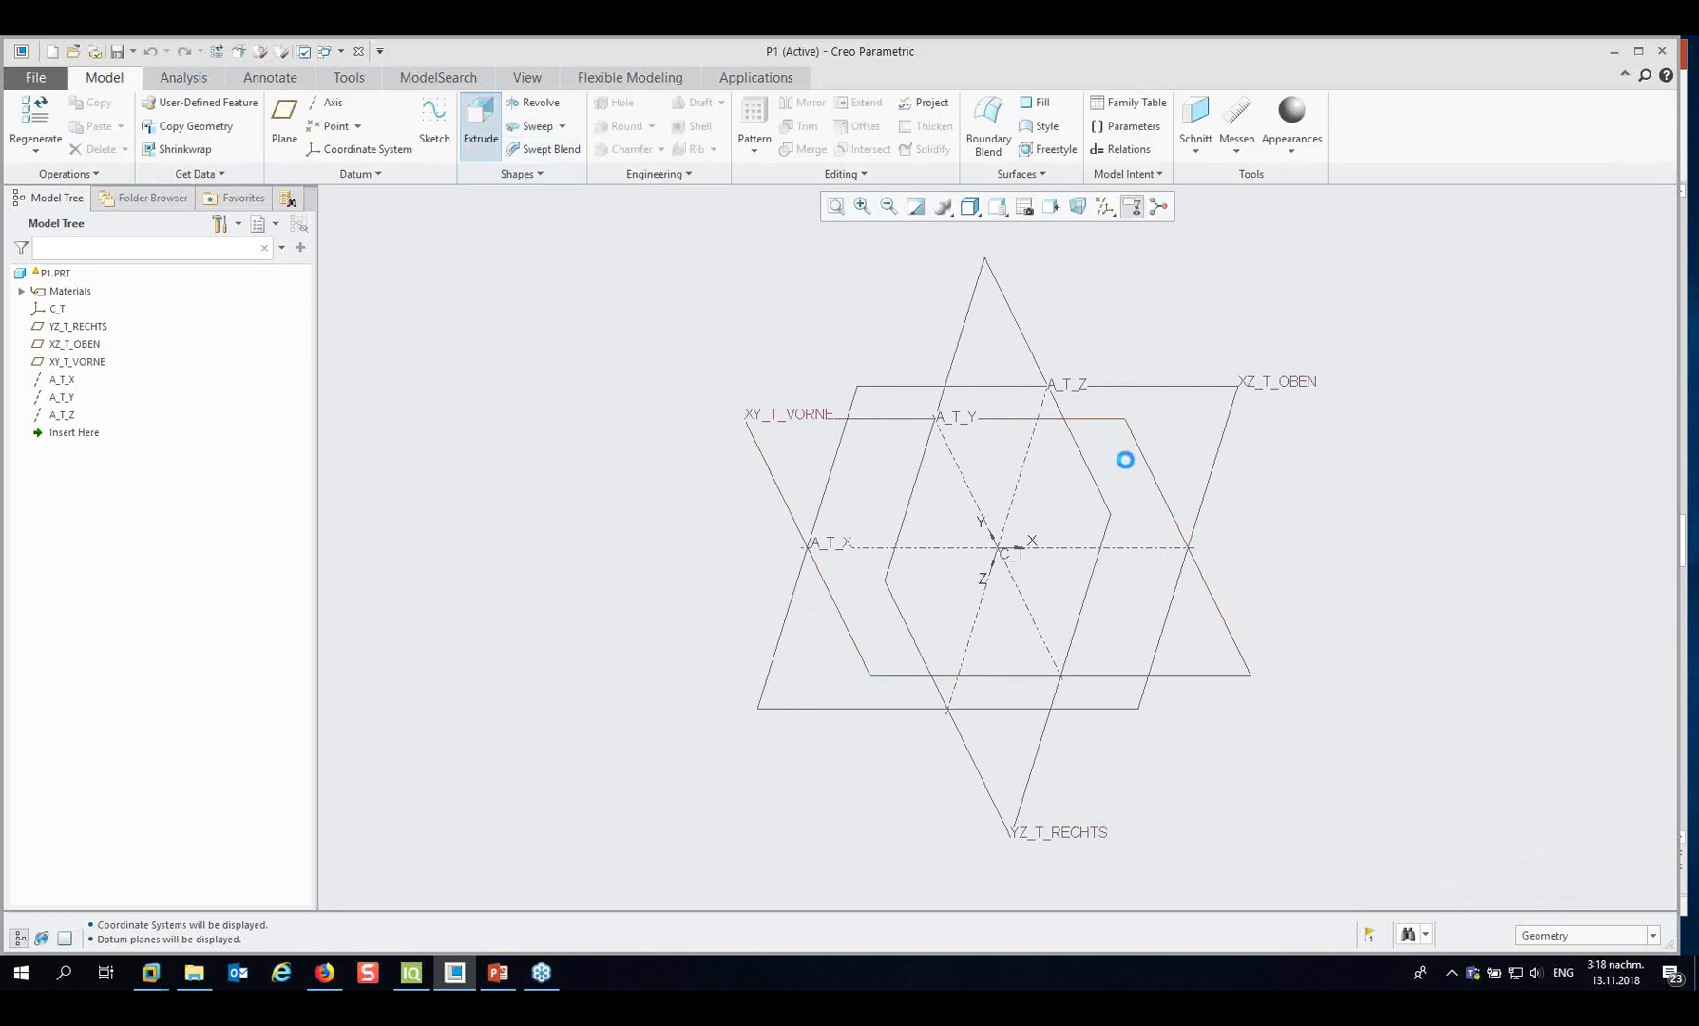
pyautogui.click(1220, 455)
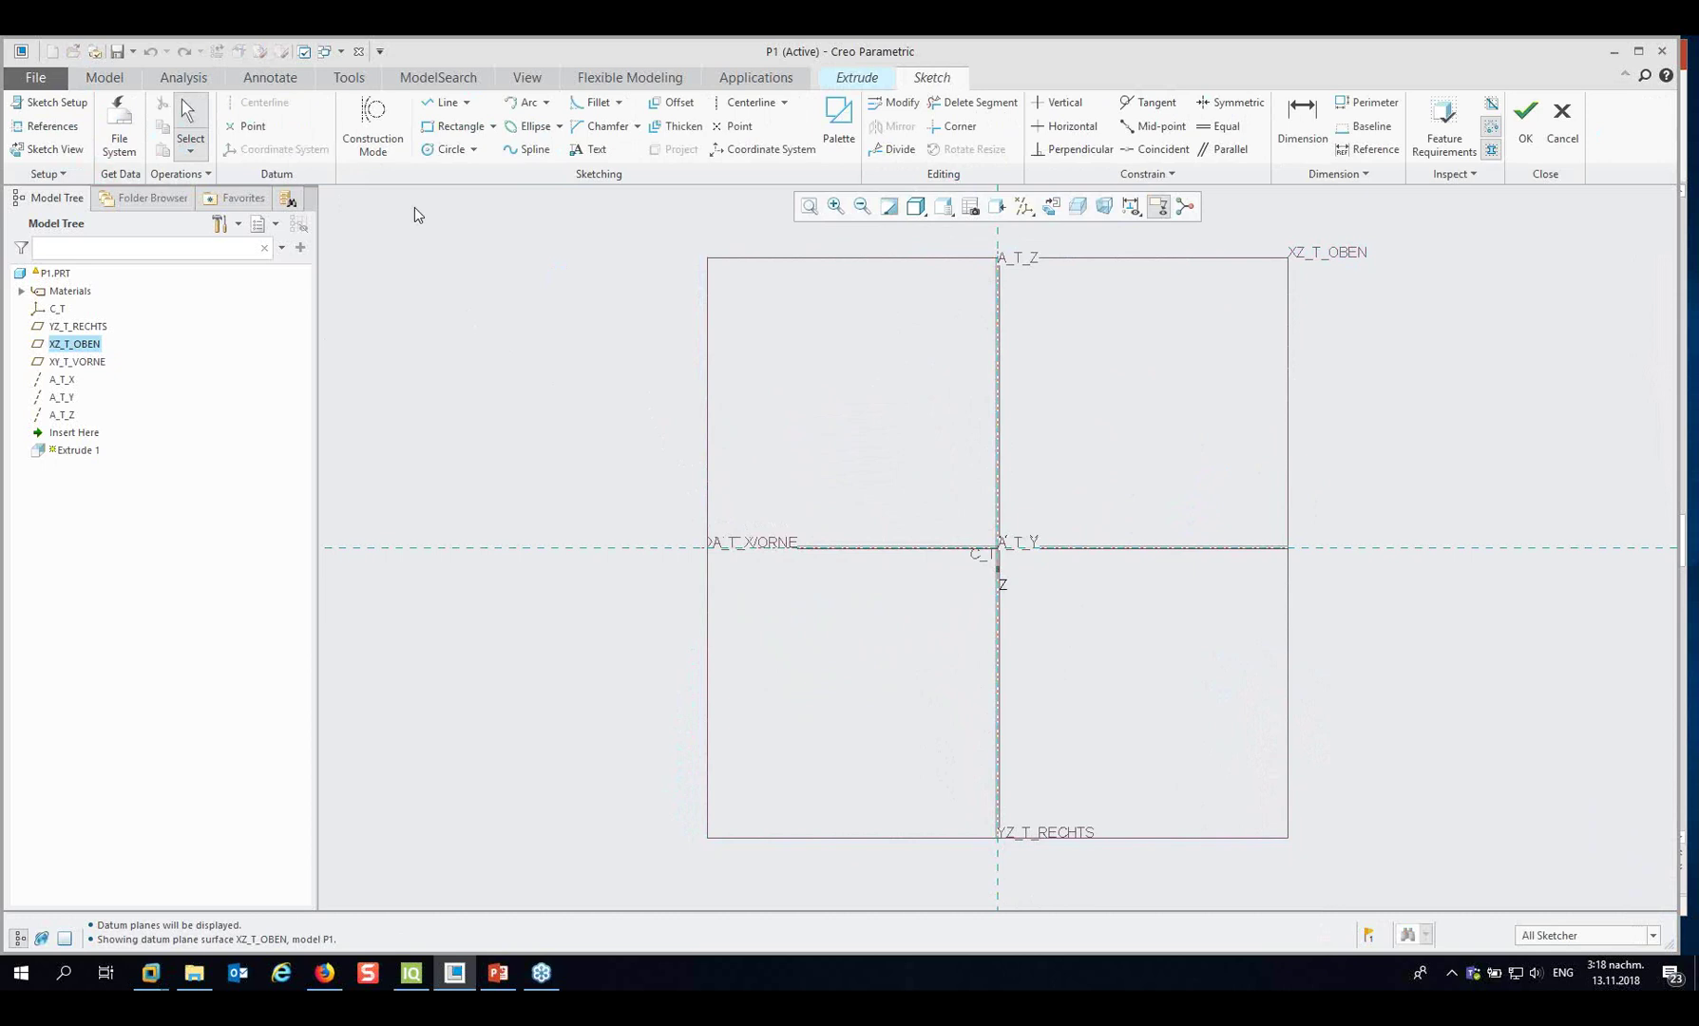
pyautogui.click(456, 127)
pyautogui.click(998, 548)
pyautogui.click(1446, 332)
pyautogui.middleClick(1452, 330)
pyautogui.scroll(-2, 1452, 330)
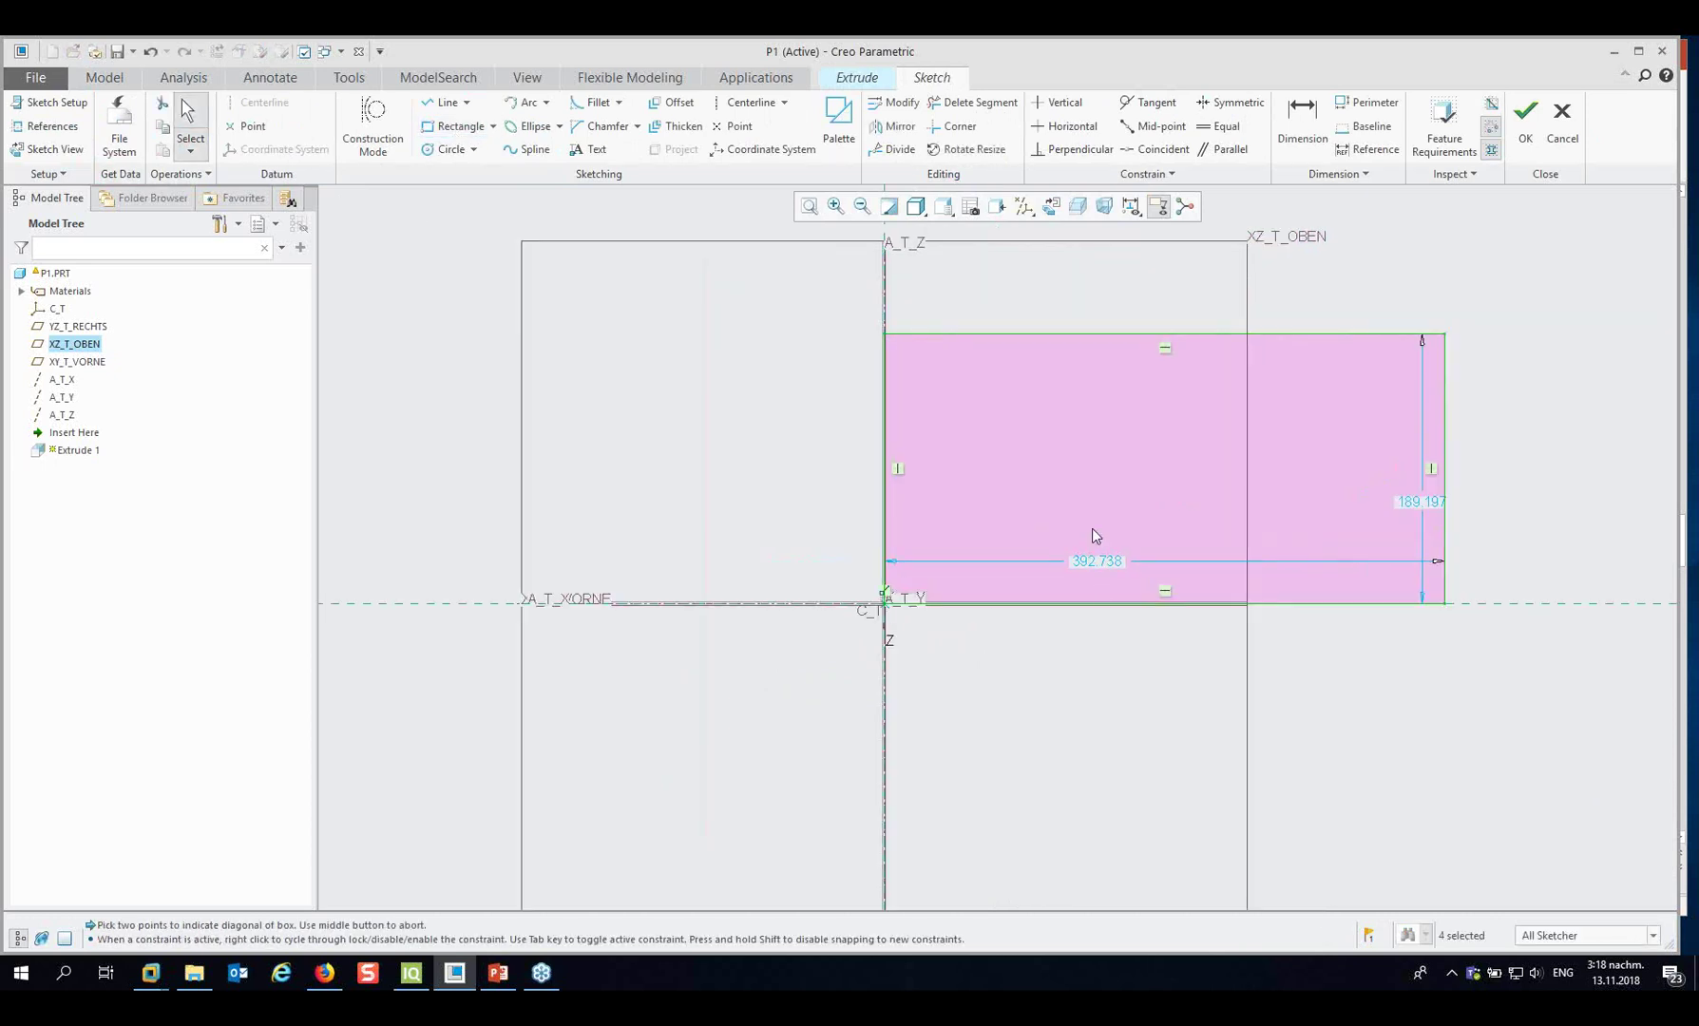
# Set the rectangle's height to 60 mm and its width to 280 mm, and finish the sketch.
pyautogui.doubleClick(1412, 503)
pyautogui.write('60')
pyautogui.press('Return')
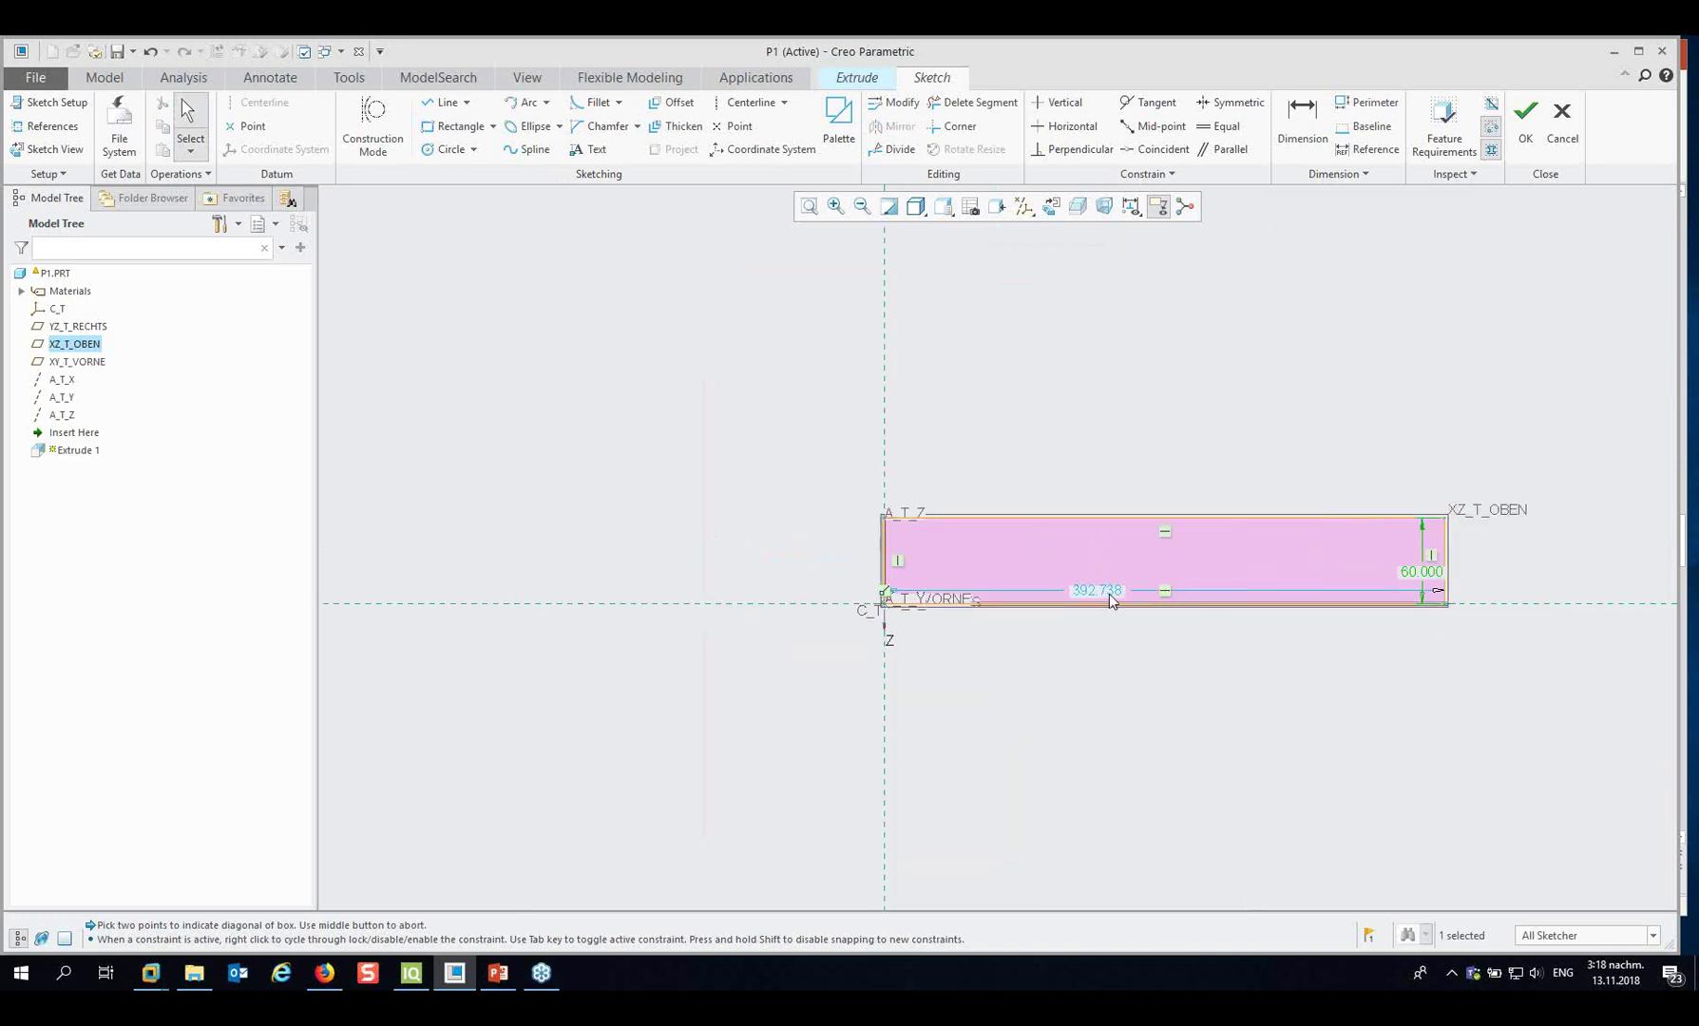
pyautogui.write('280')
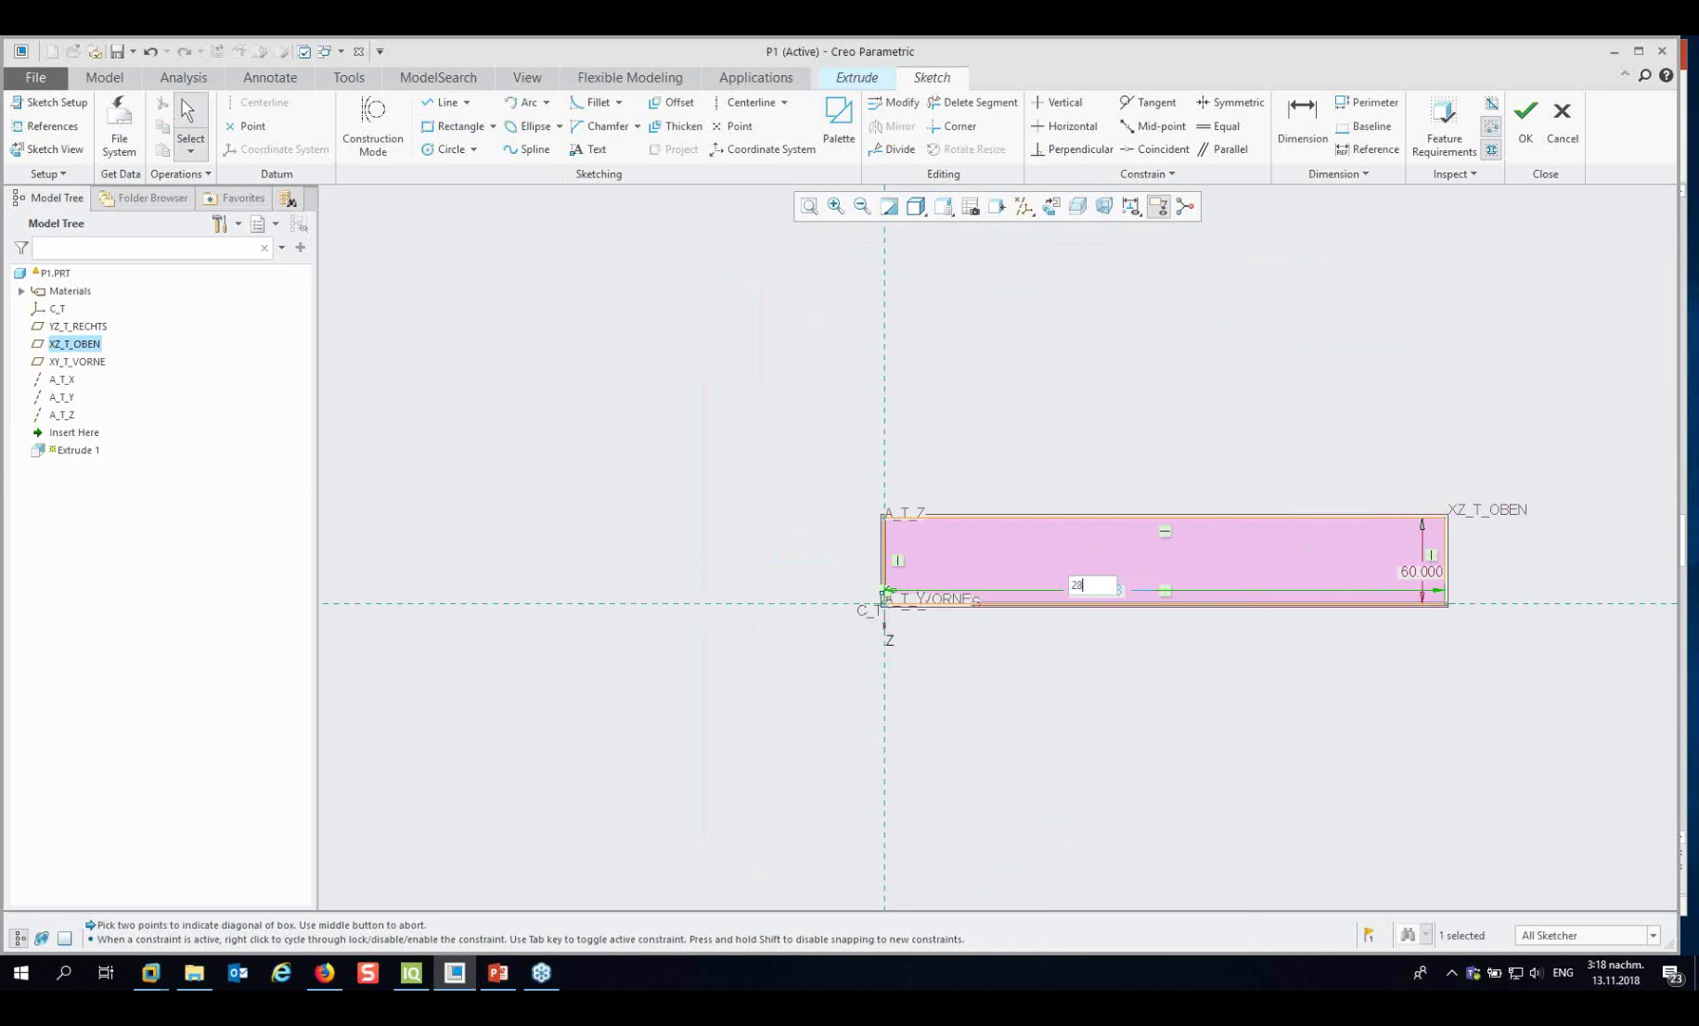
pyautogui.press('Return')
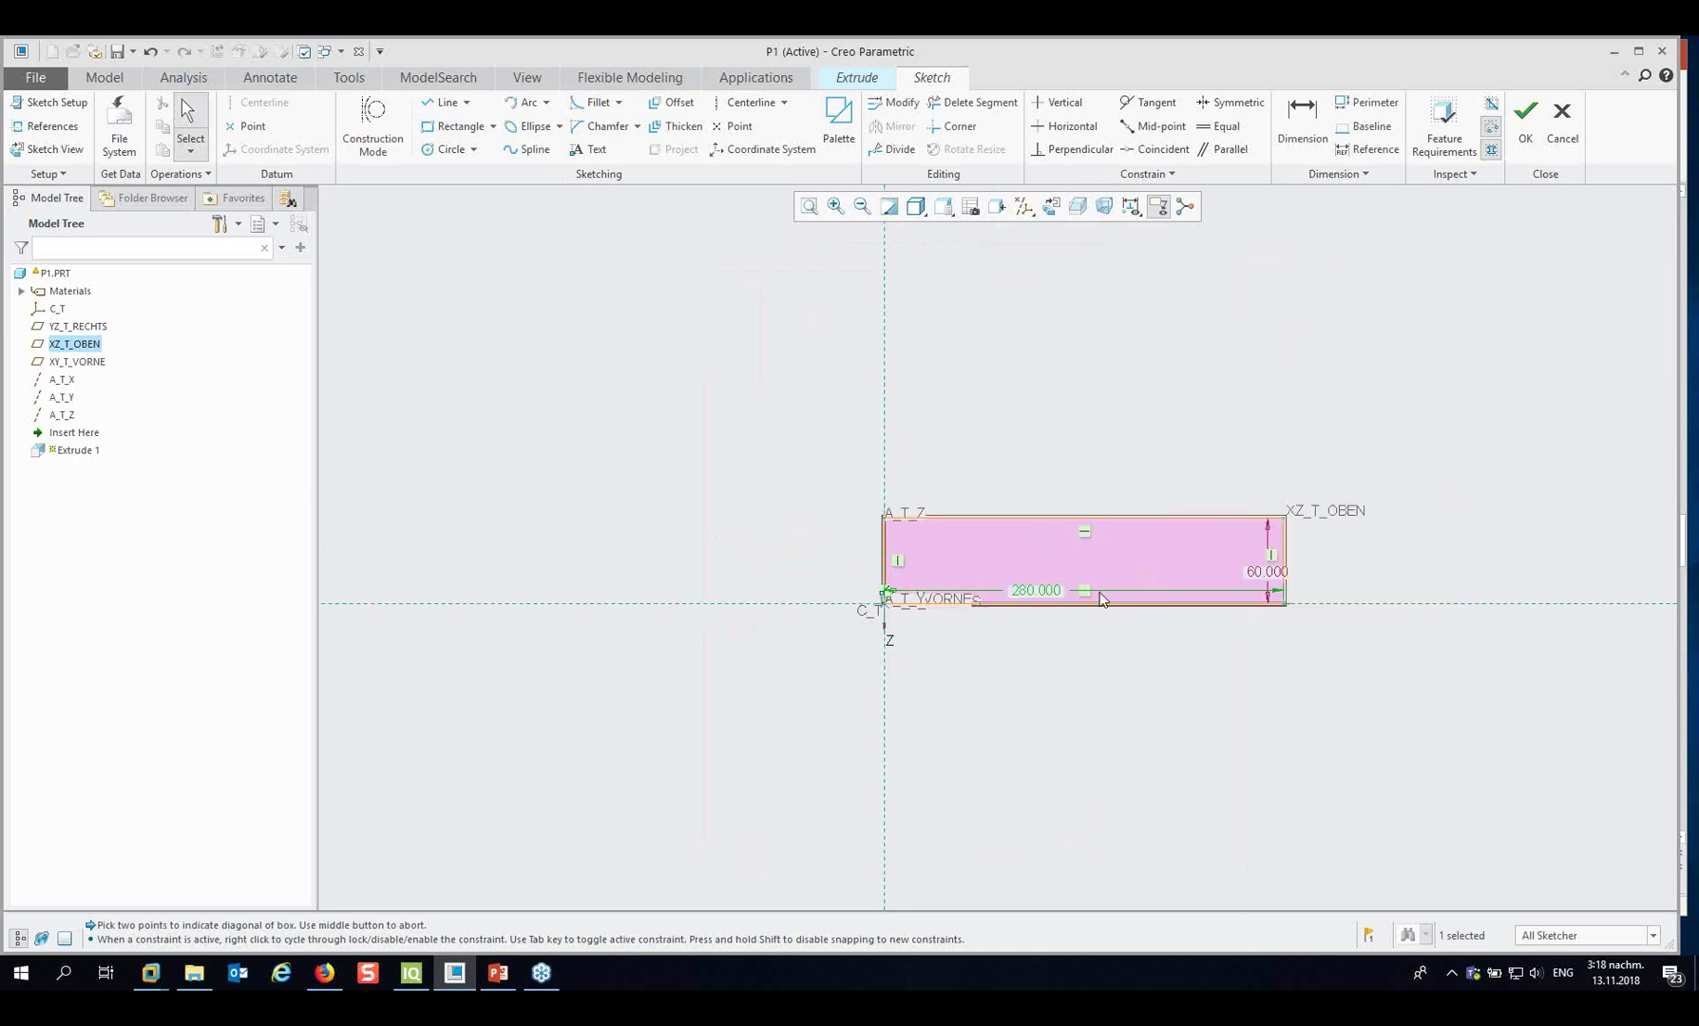
pyautogui.click(1525, 116)
# Set the extrusion depth to 15 mm and complete the plate.
pyautogui.moveTo(1077, 405); pyautogui.dragTo(994, 337, button='middle')
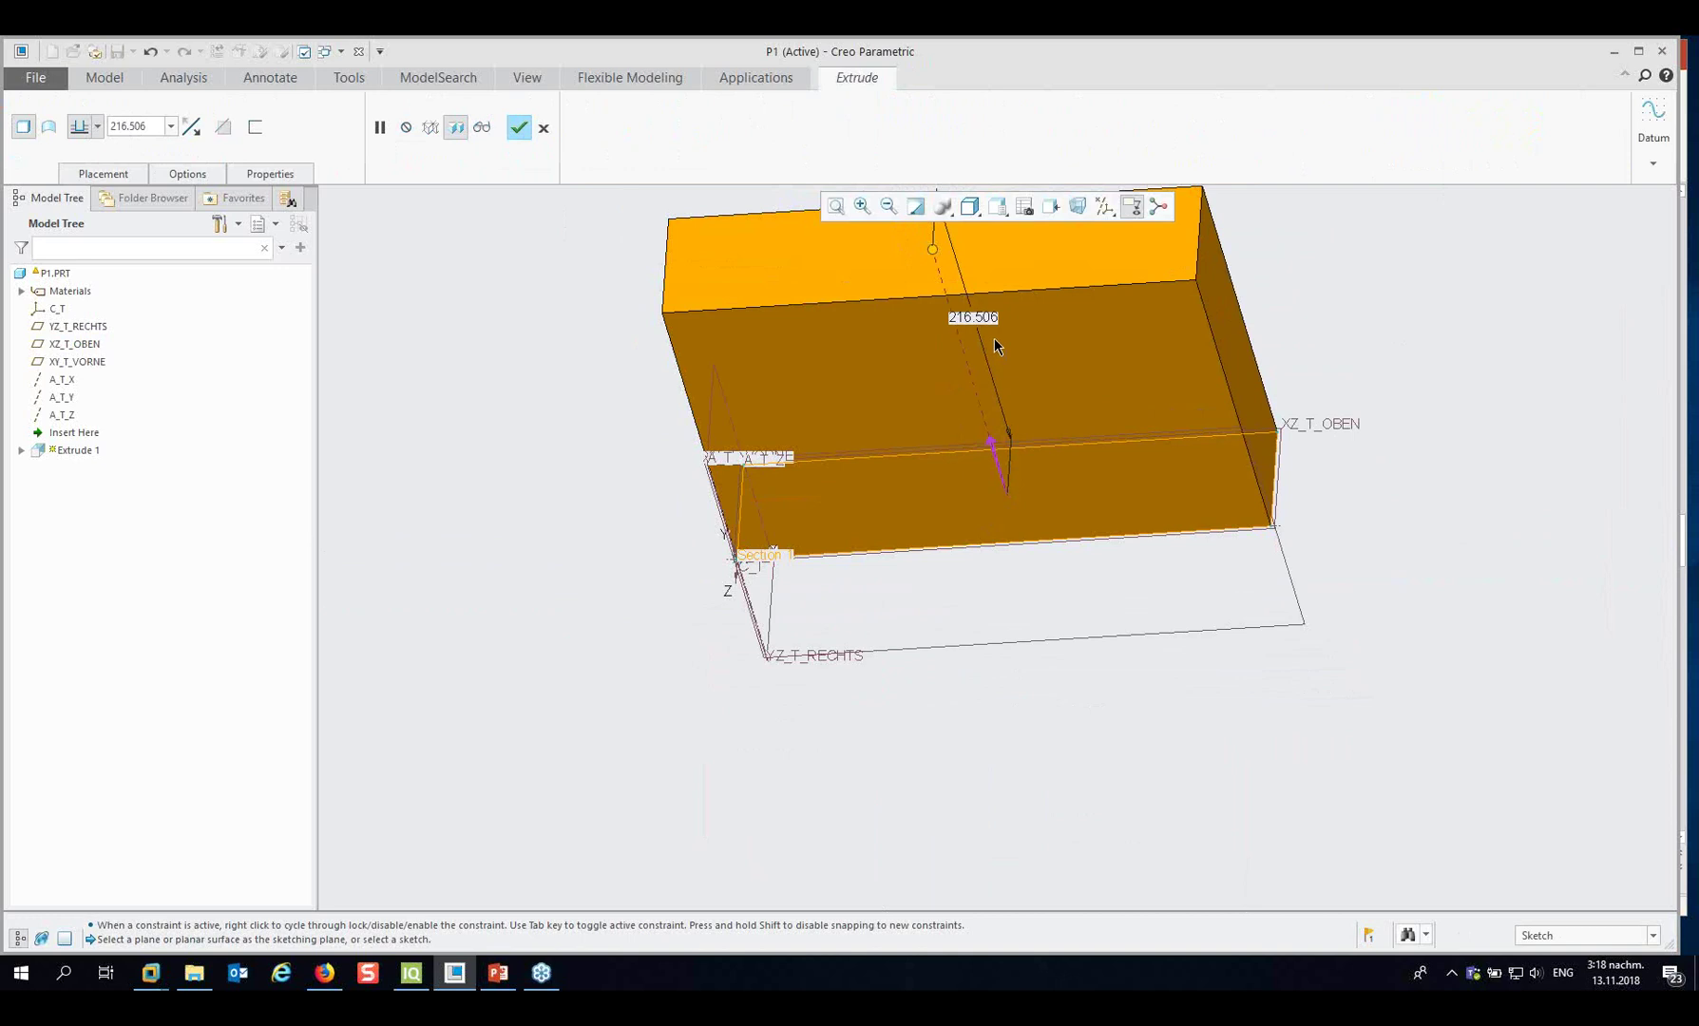
pyautogui.doubleClick(974, 317)
pyautogui.write('15')
pyautogui.press('Return')
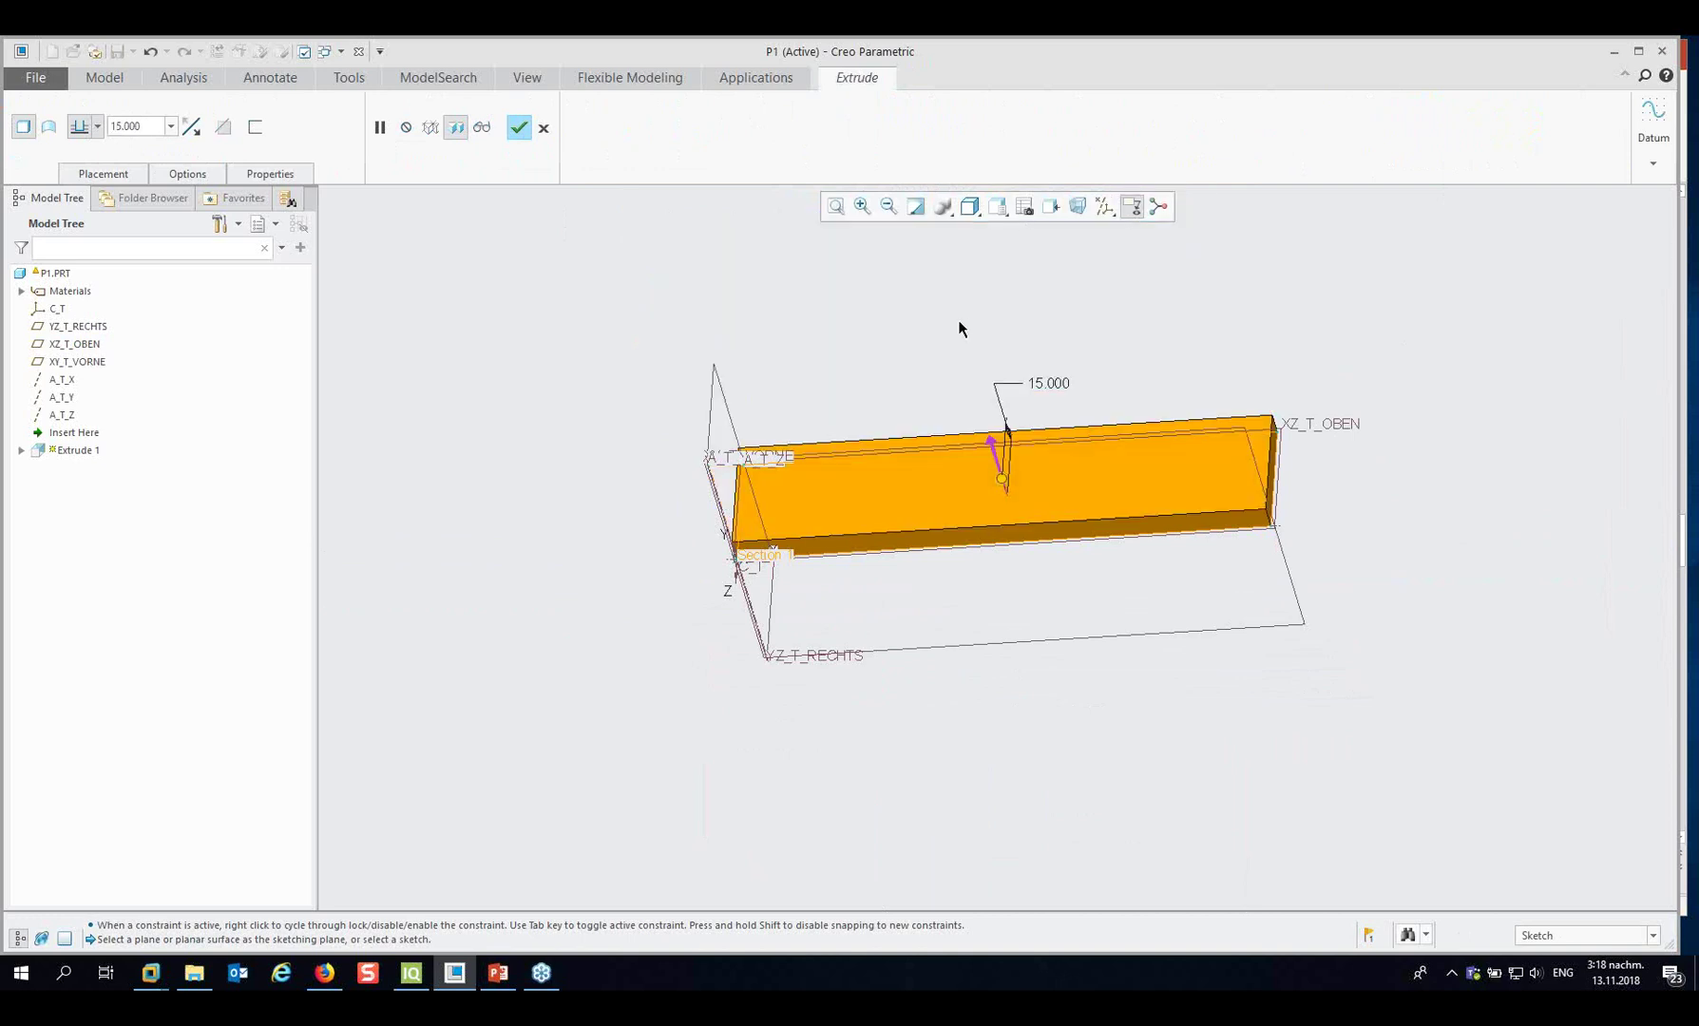
pyautogui.middleClick(954, 322)
# Review the similar parts suggested by ModelSearch Live and preview the details of the best match.
pyautogui.scroll(-3, 912, 352)
pyautogui.scroll(1, 912, 349)
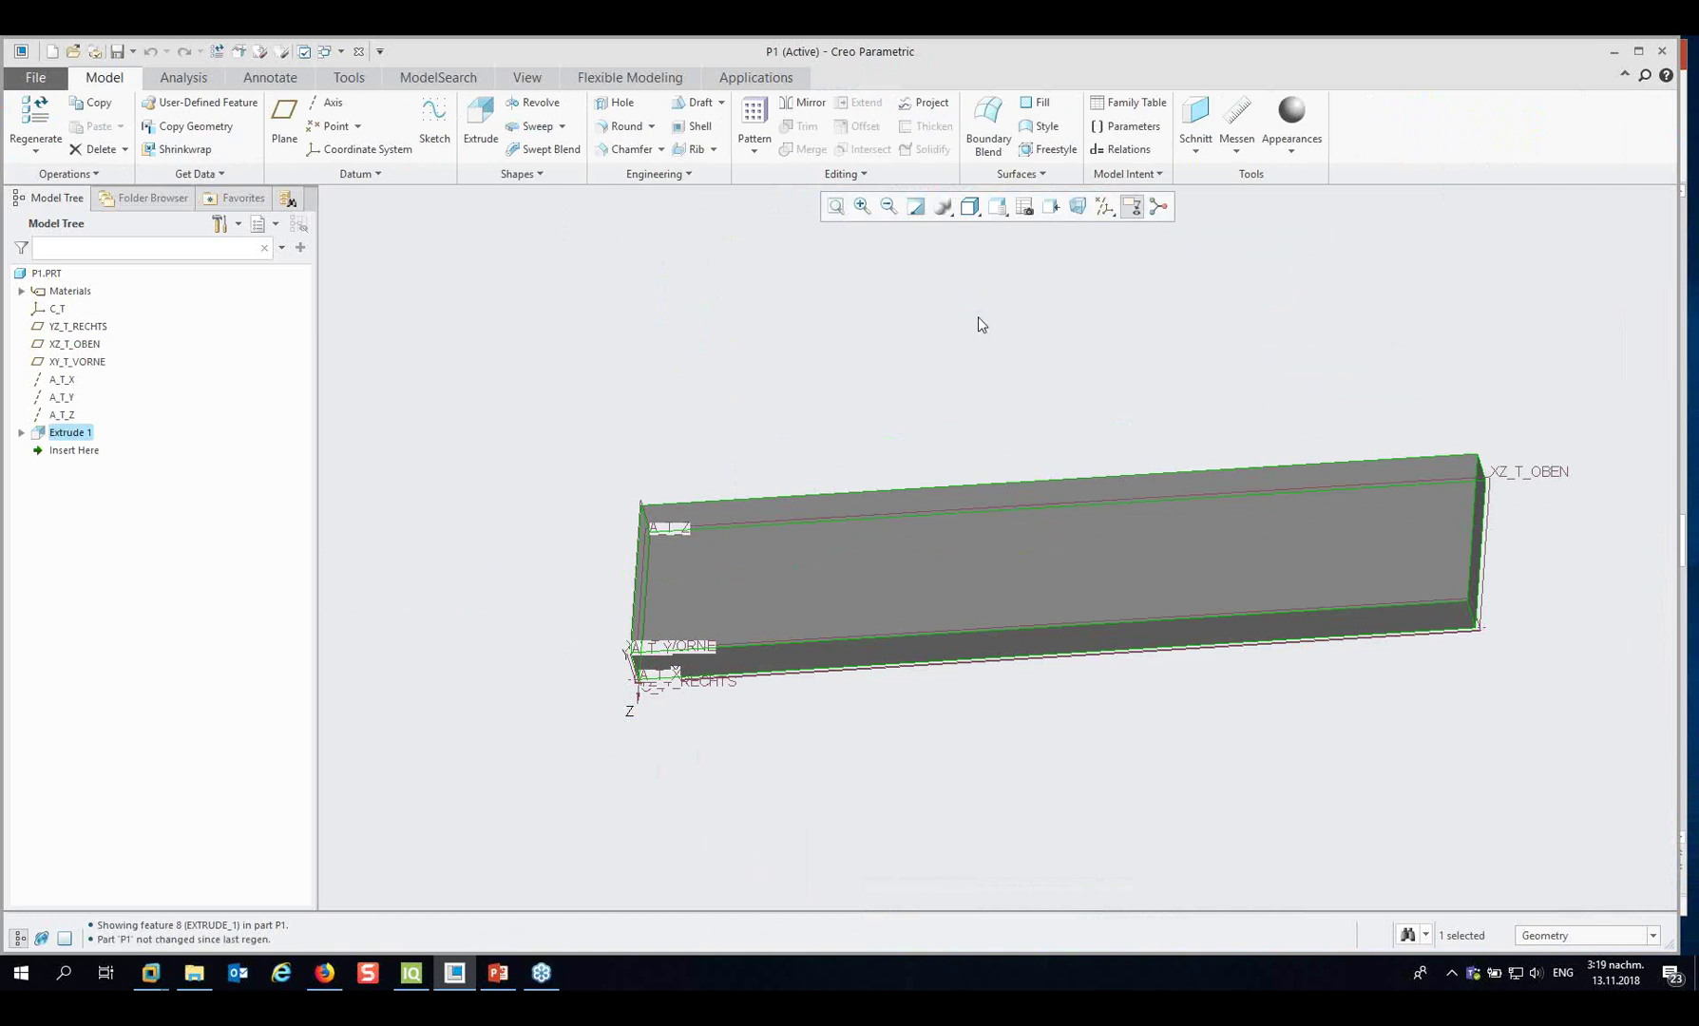
pyautogui.moveTo(982, 353); pyautogui.dragTo(1017, 326, button='middle')
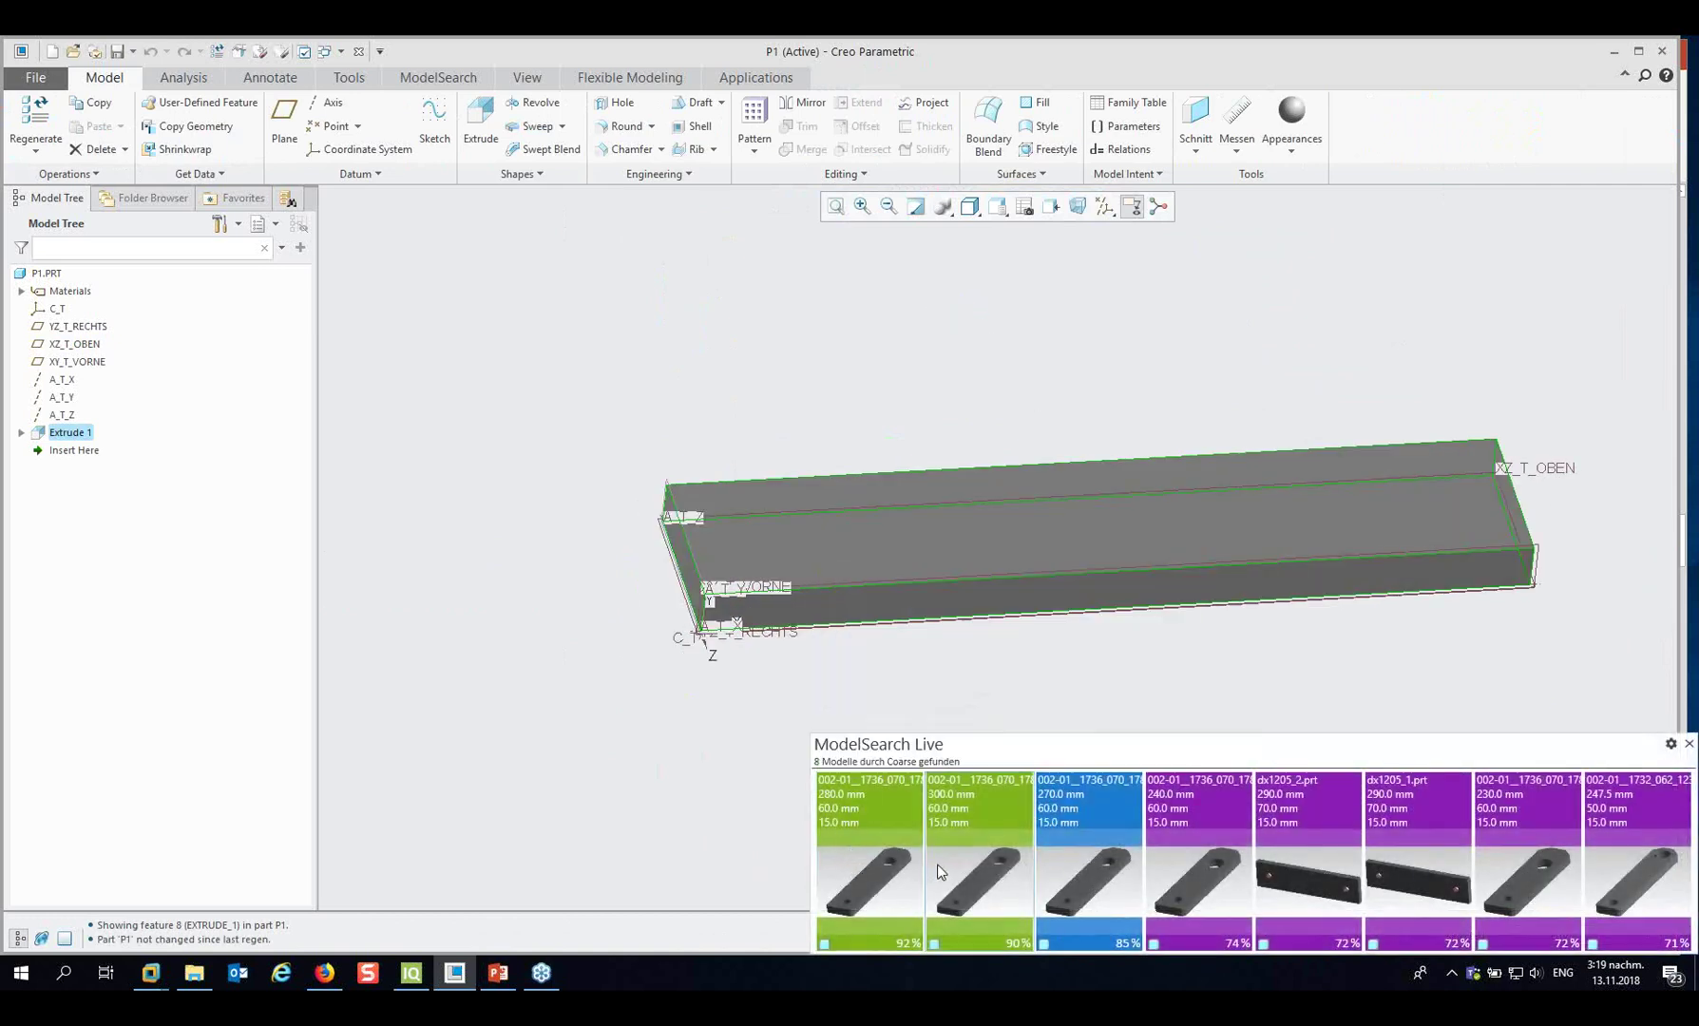
pyautogui.moveTo(1221, 879)
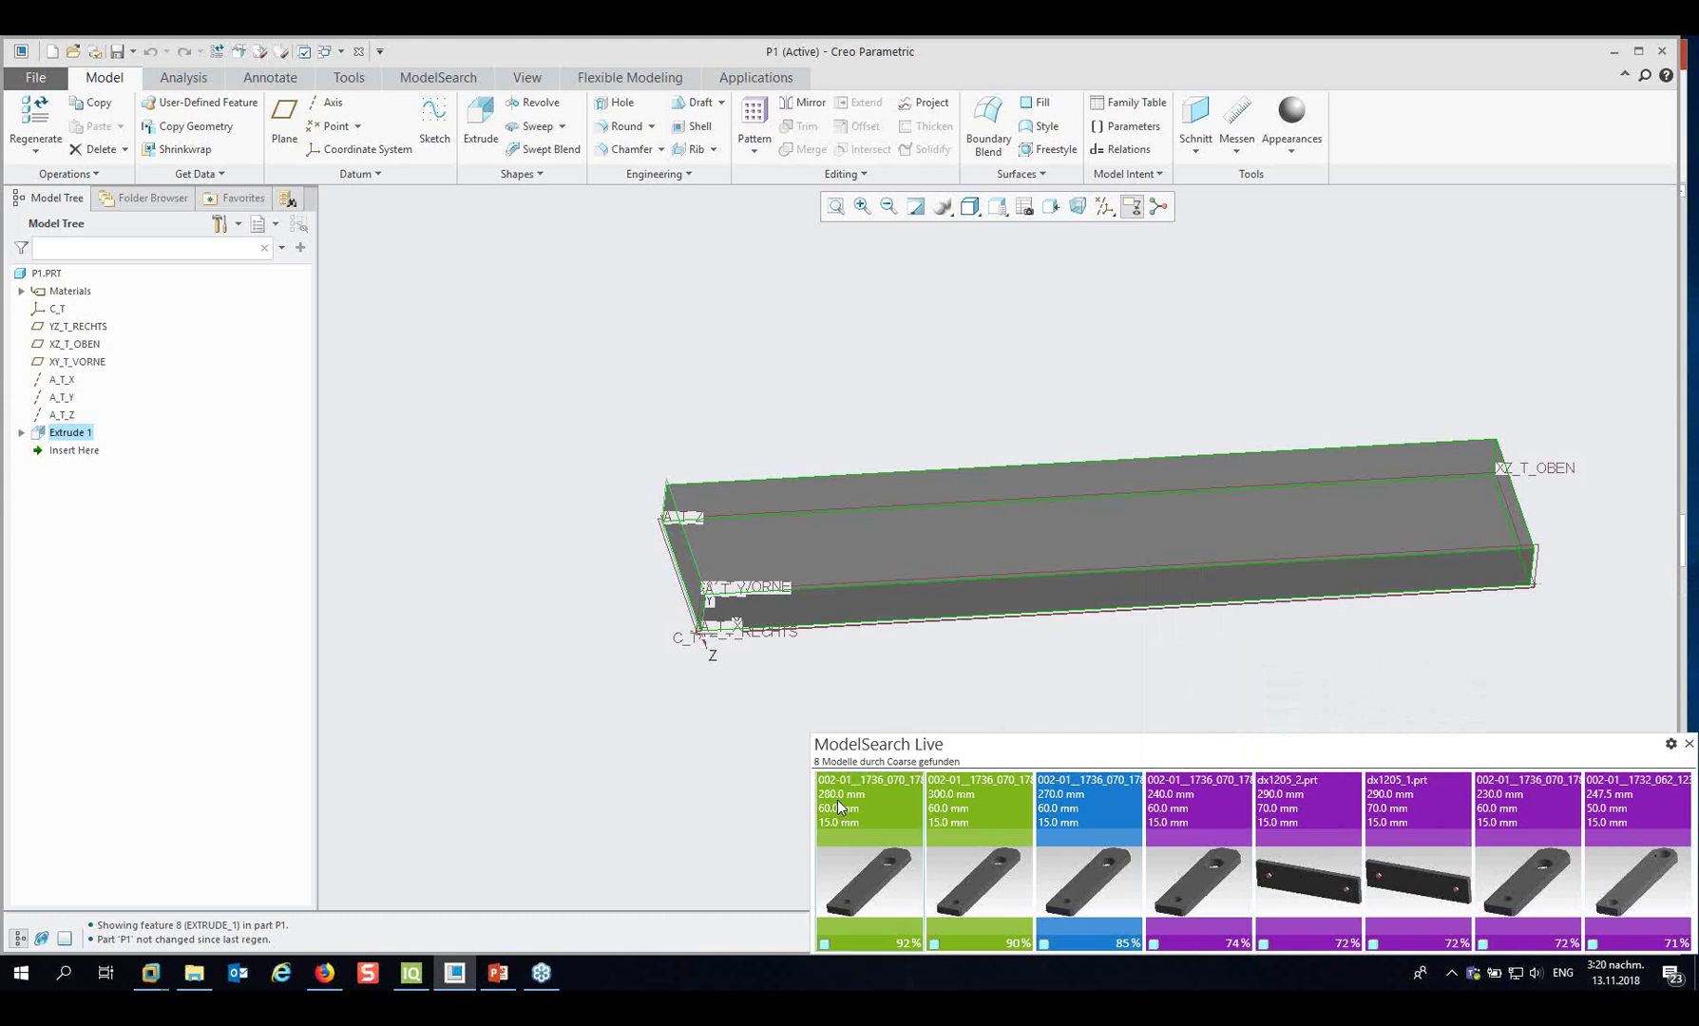
pyautogui.moveTo(838, 805)
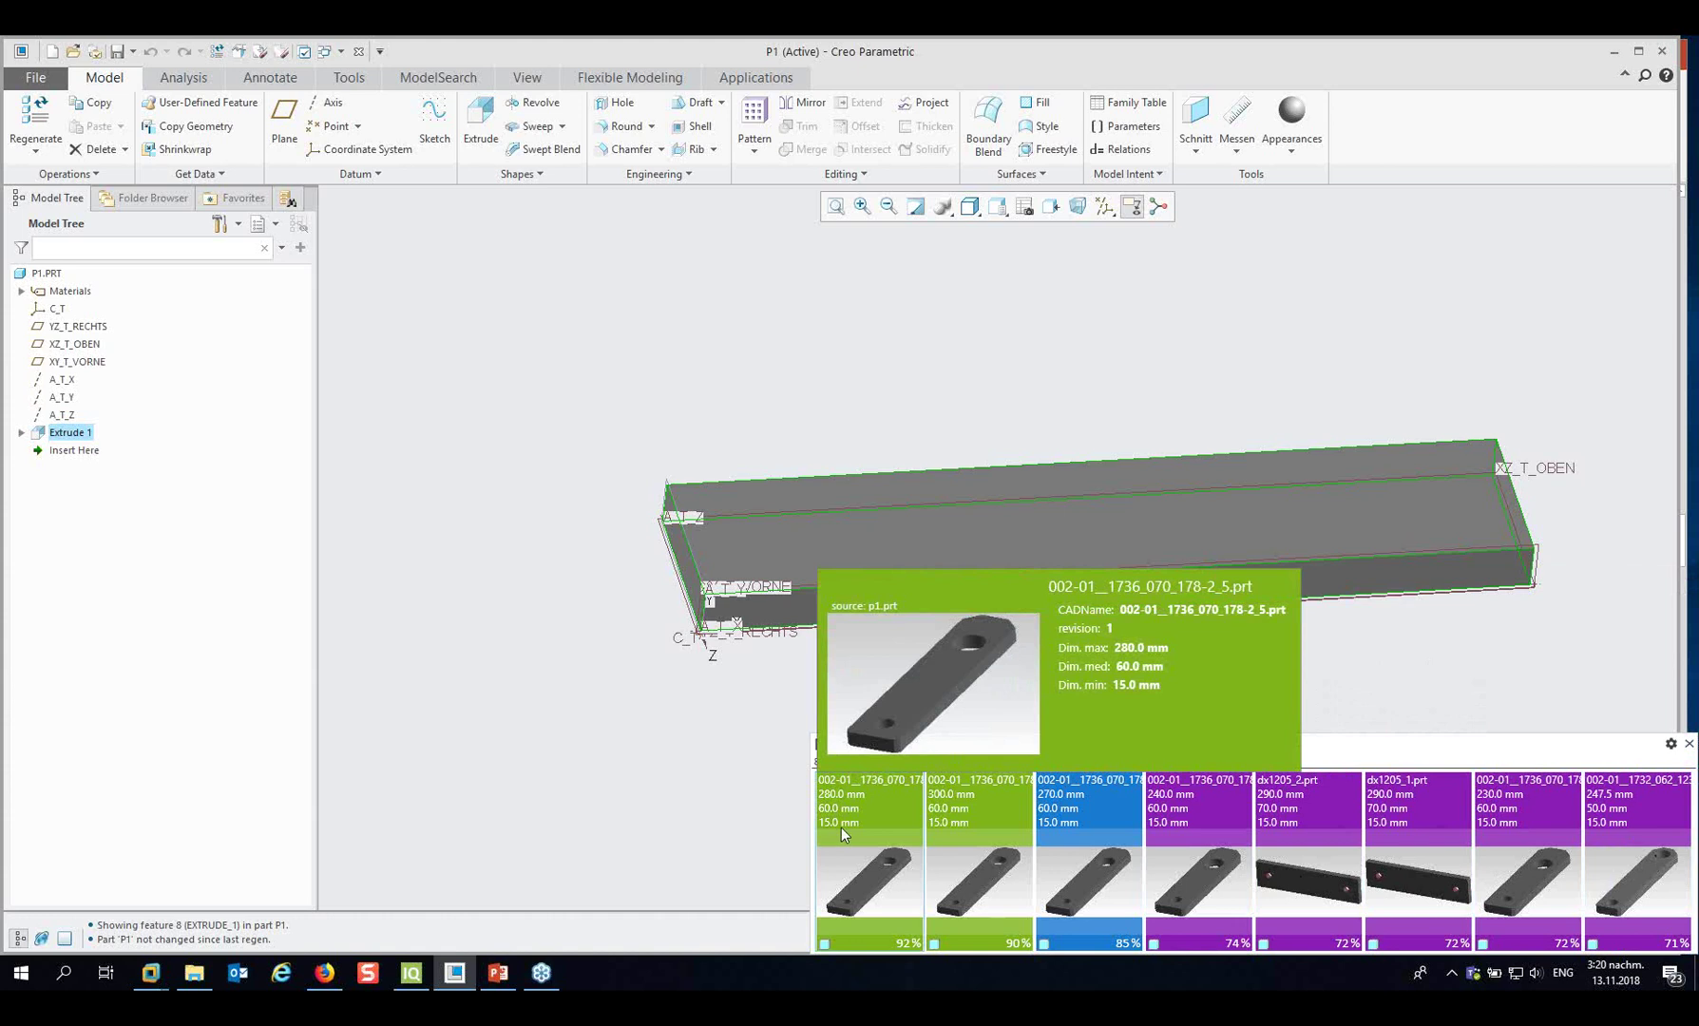
# Preview the details of the next suggested part and view the general settings of ModelSearch Live.
pyautogui.moveTo(958, 794)
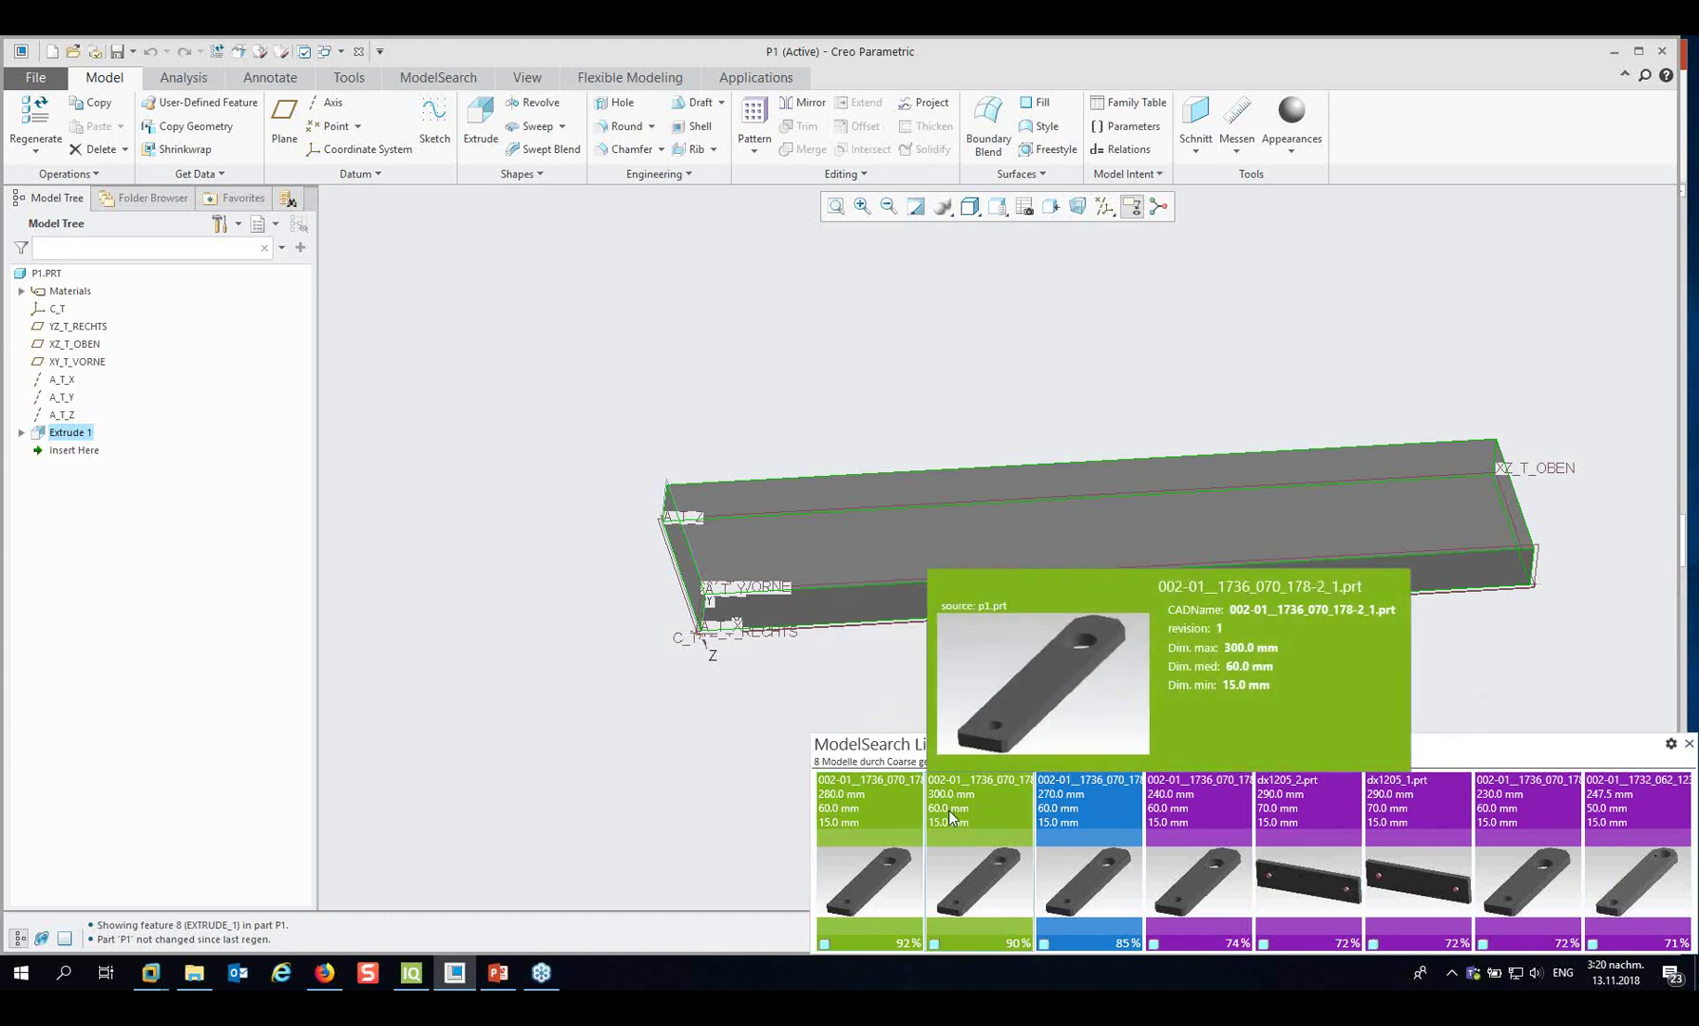
pyautogui.moveTo(1051, 808)
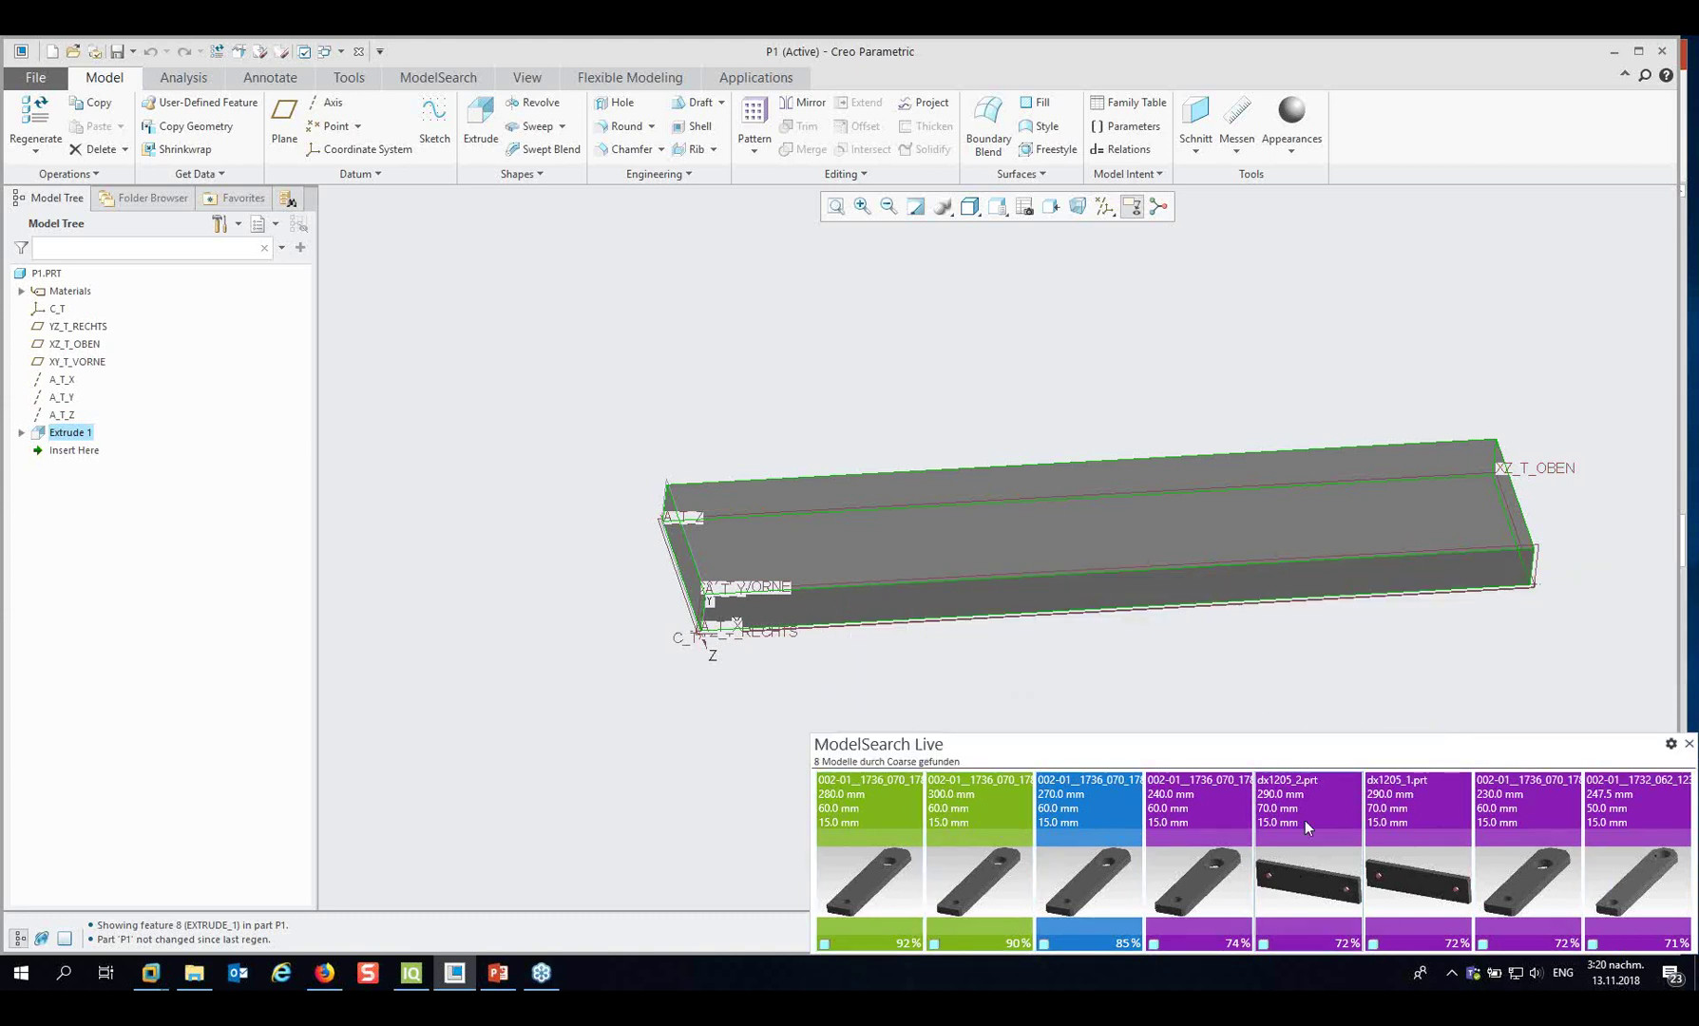
pyautogui.click(1672, 747)
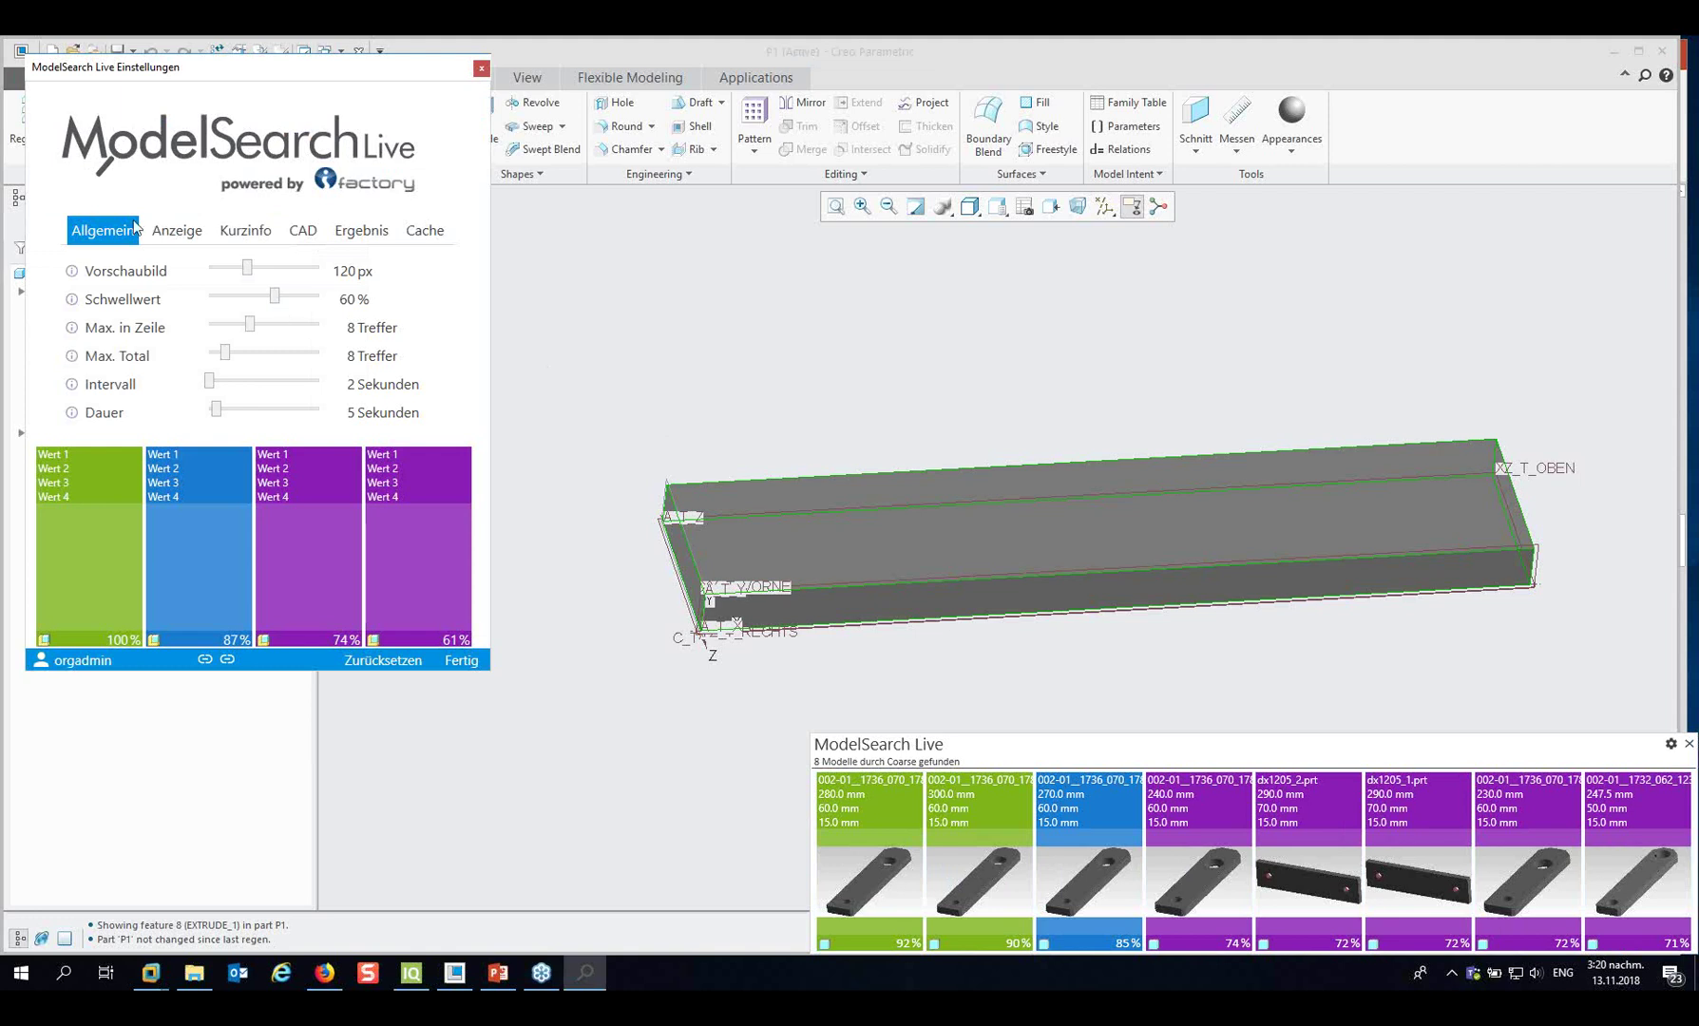
pyautogui.click(483, 70)
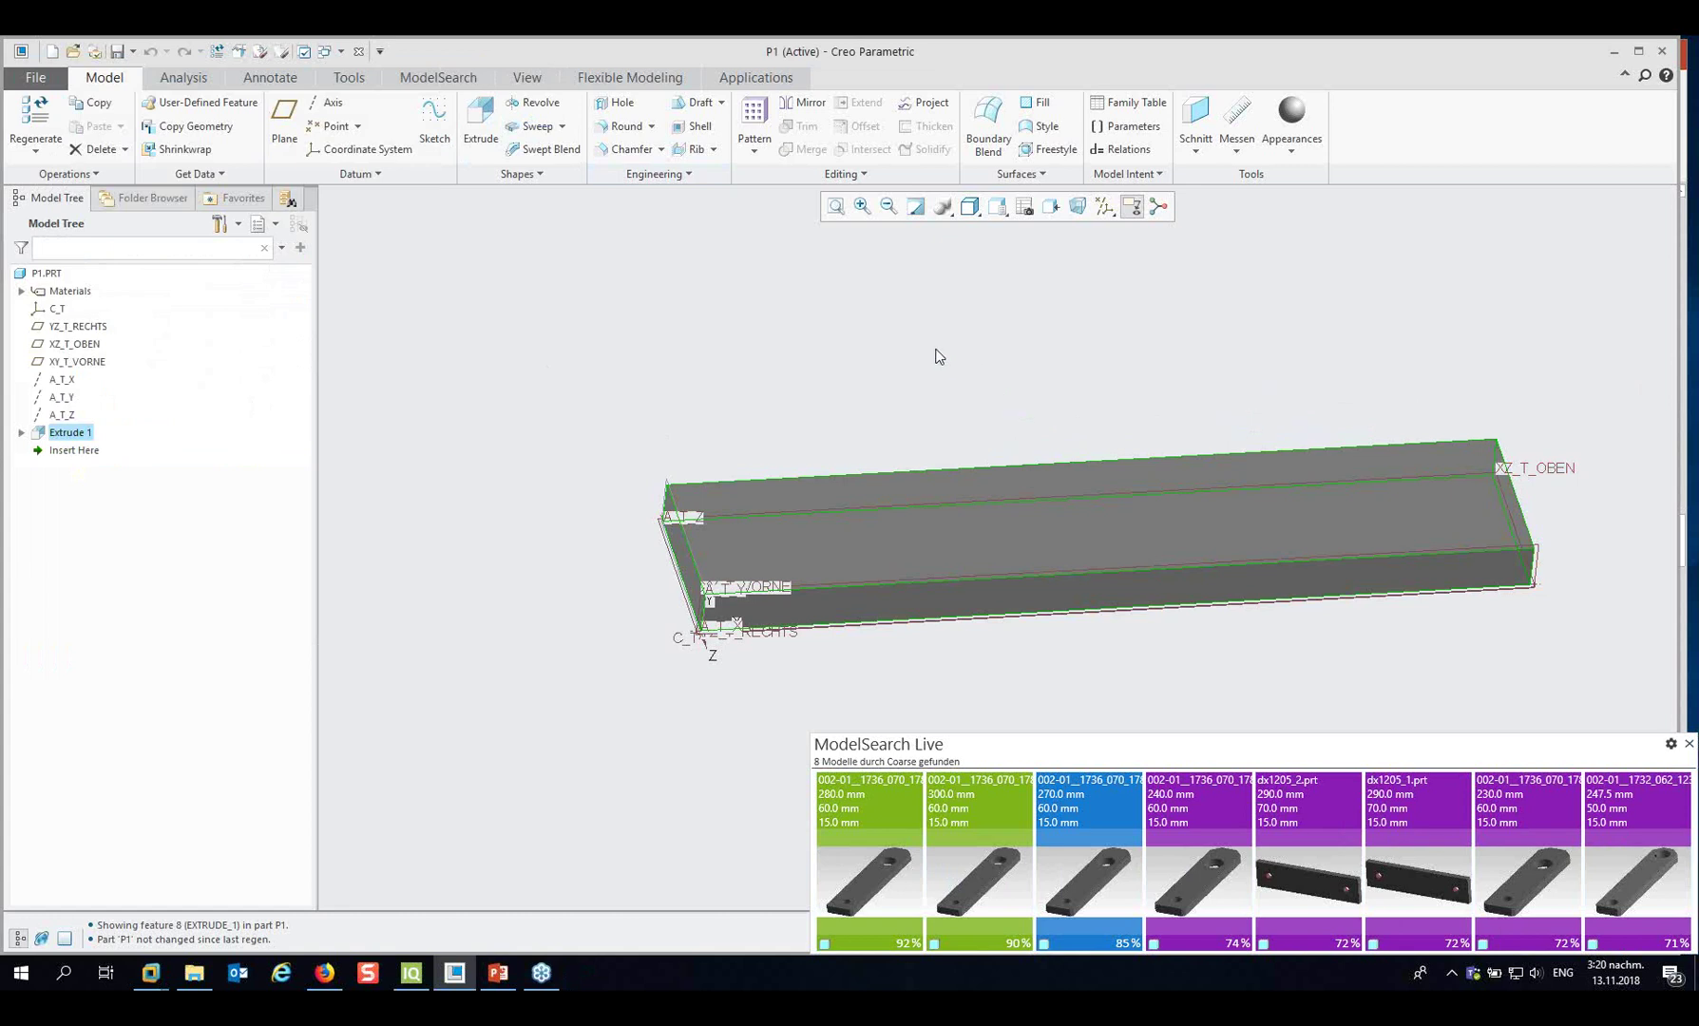
# Switch the ModelSearch Live quantifier to Fine and preview the similar parts it suggests.
pyautogui.click(444, 77)
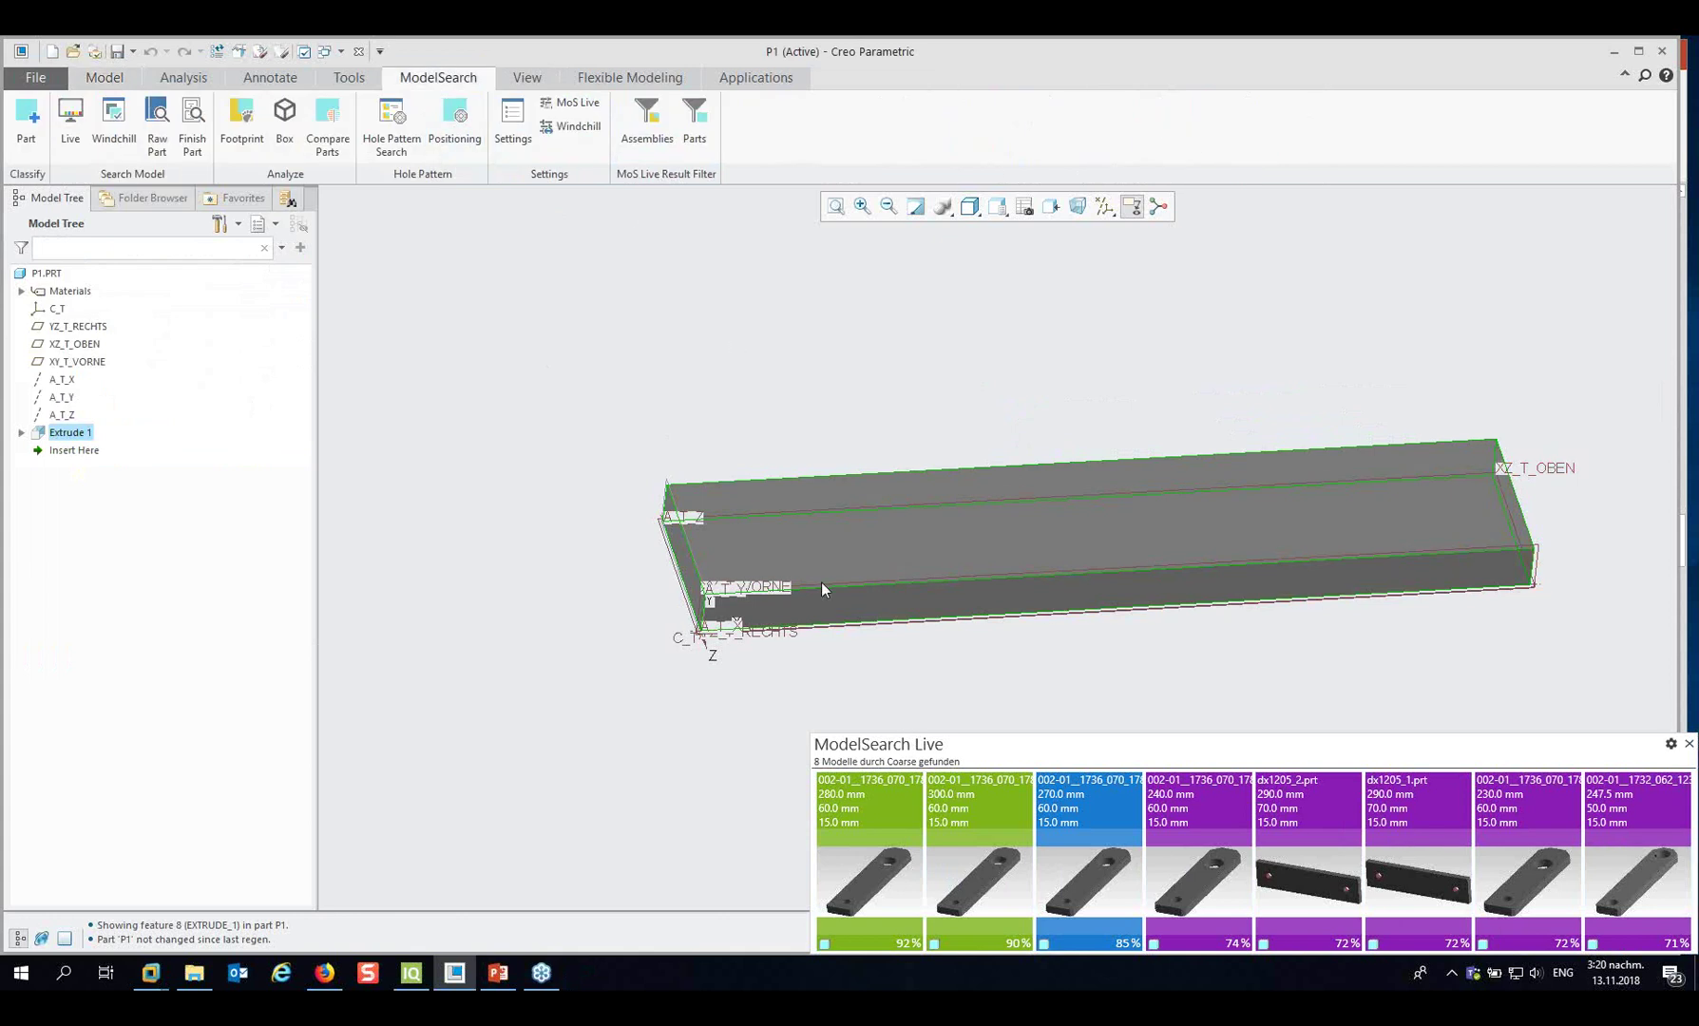
pyautogui.click(576, 103)
pyautogui.click(579, 102)
pyautogui.click(578, 101)
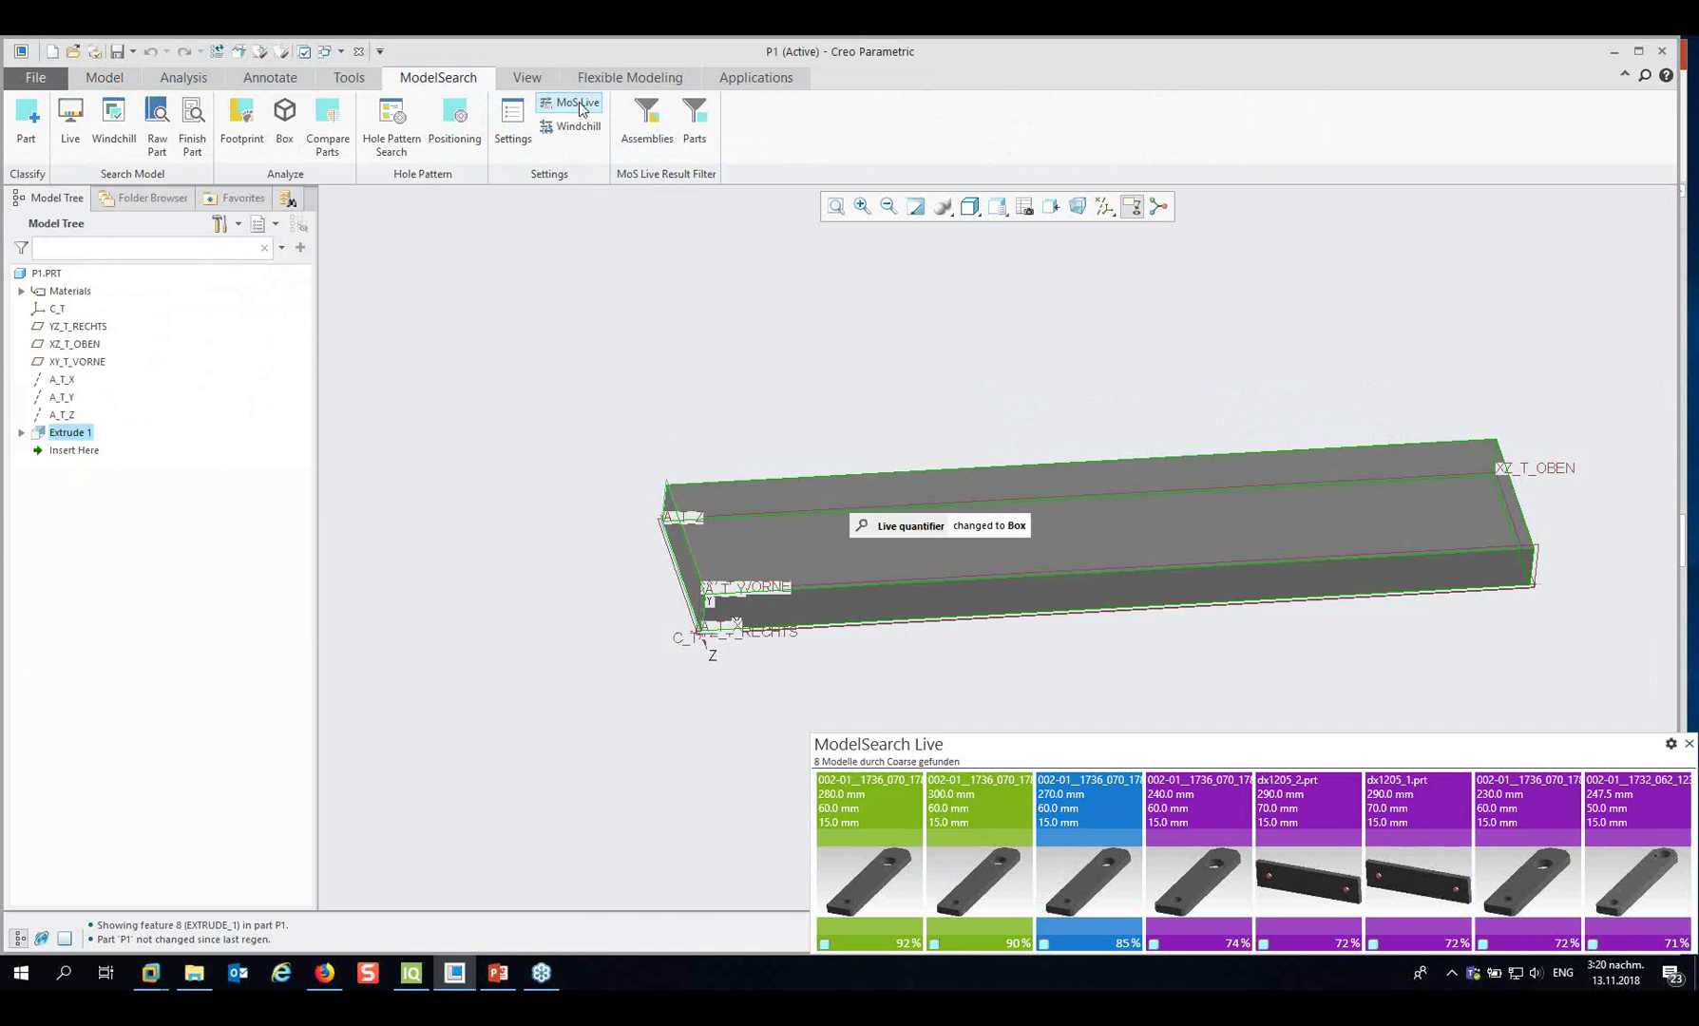
pyautogui.click(579, 102)
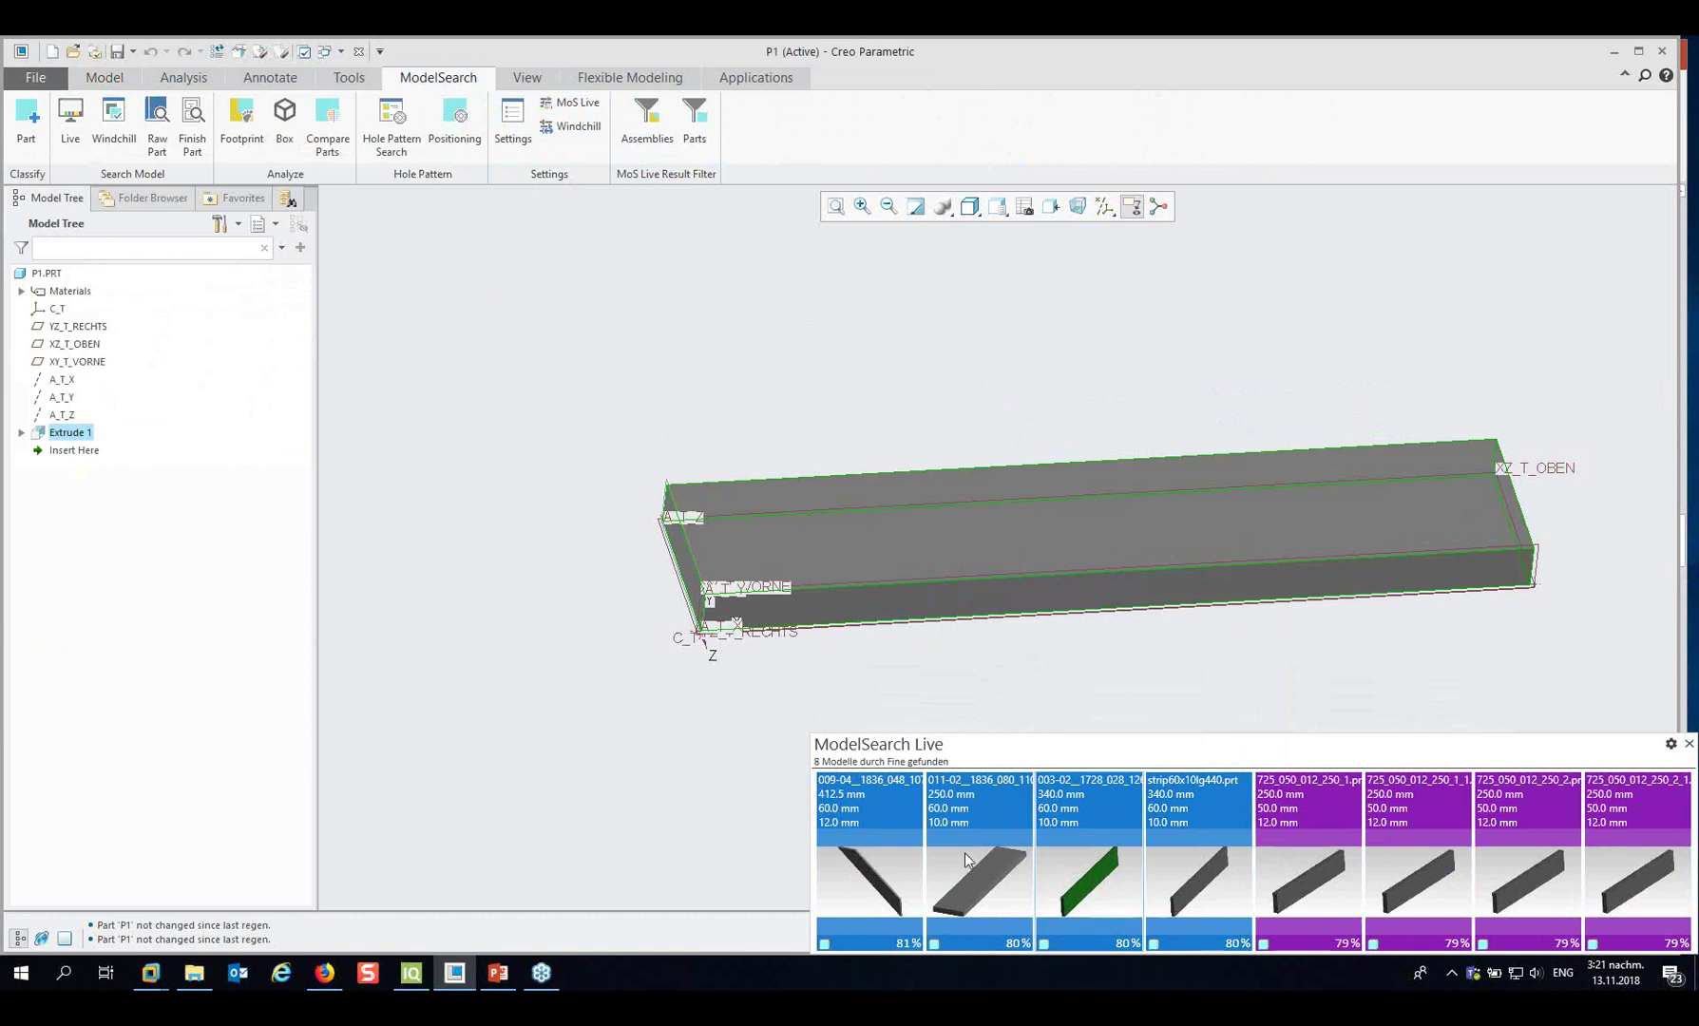
pyautogui.moveTo(877, 876)
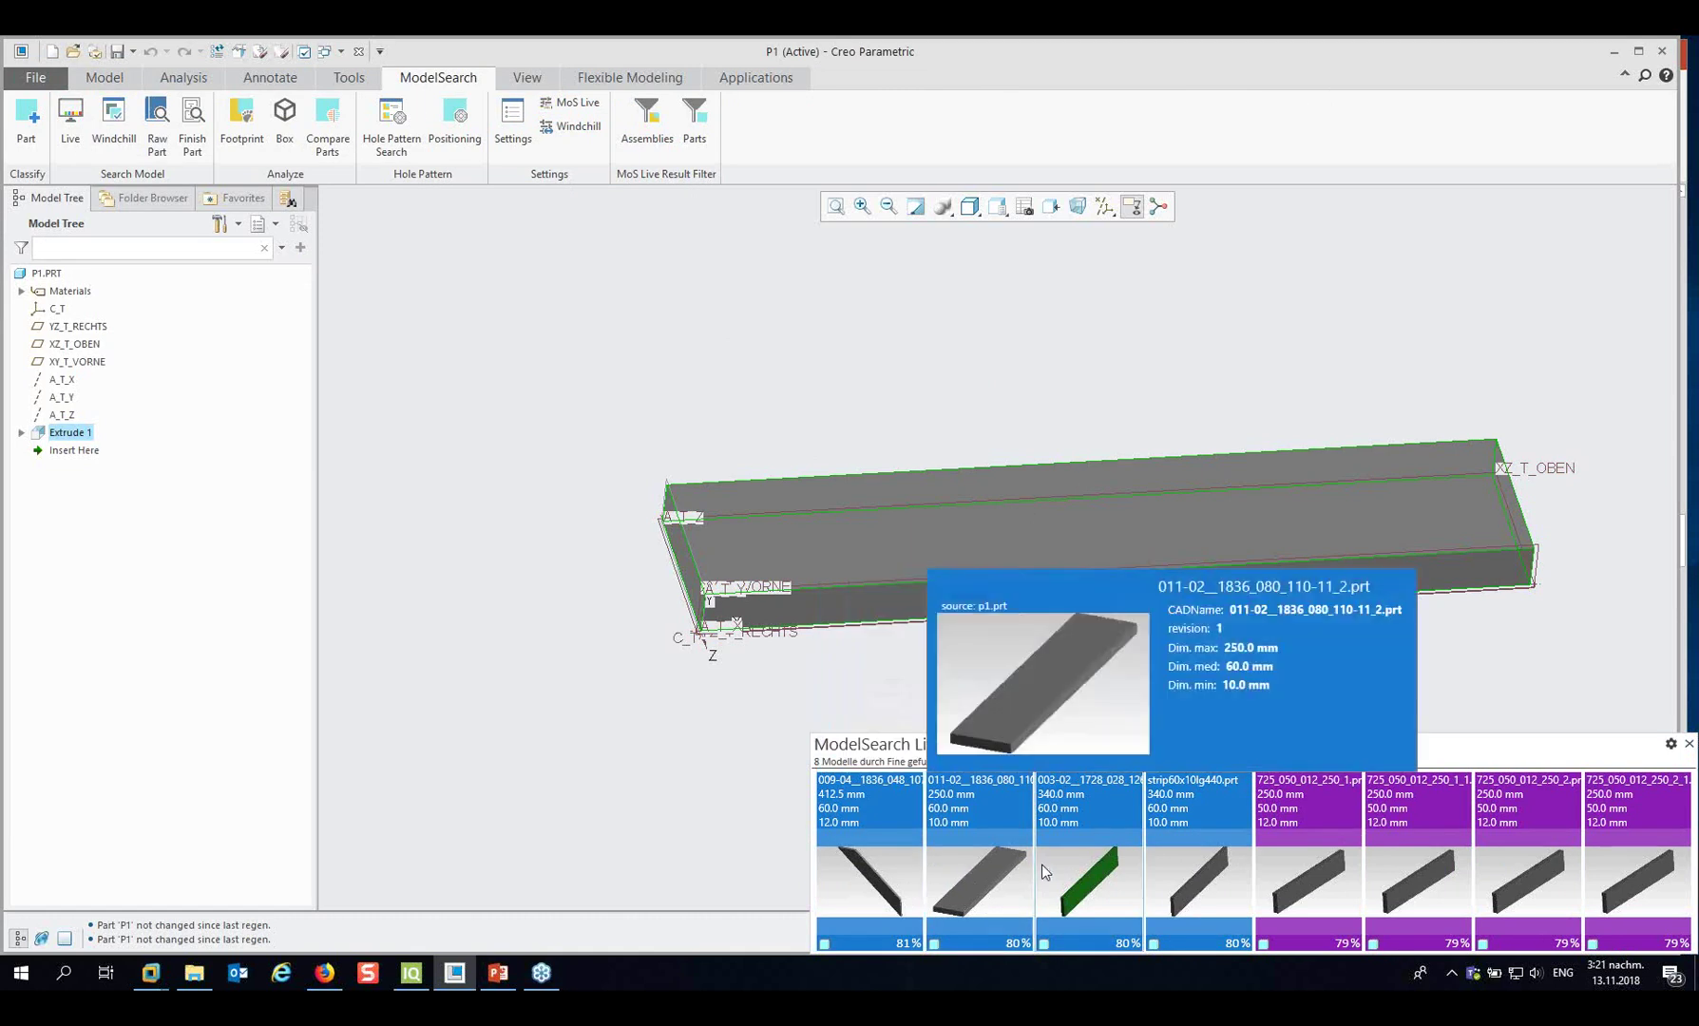
pyautogui.moveTo(1335, 885)
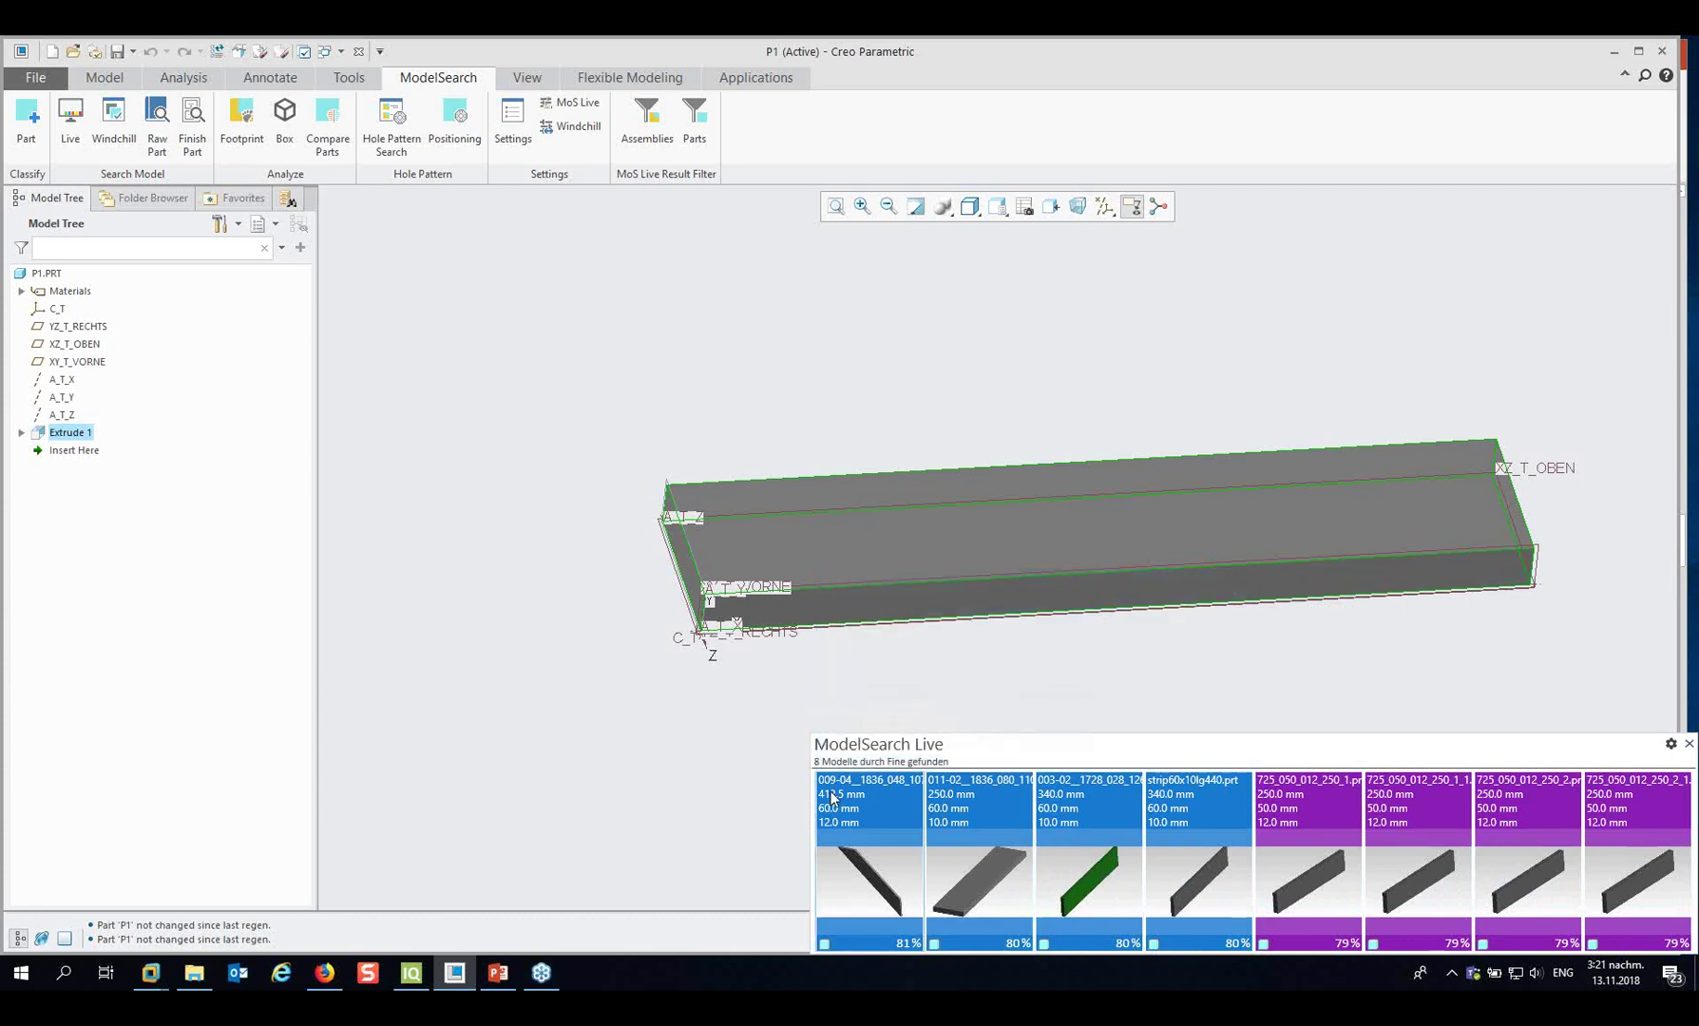
pyautogui.moveTo(952, 869)
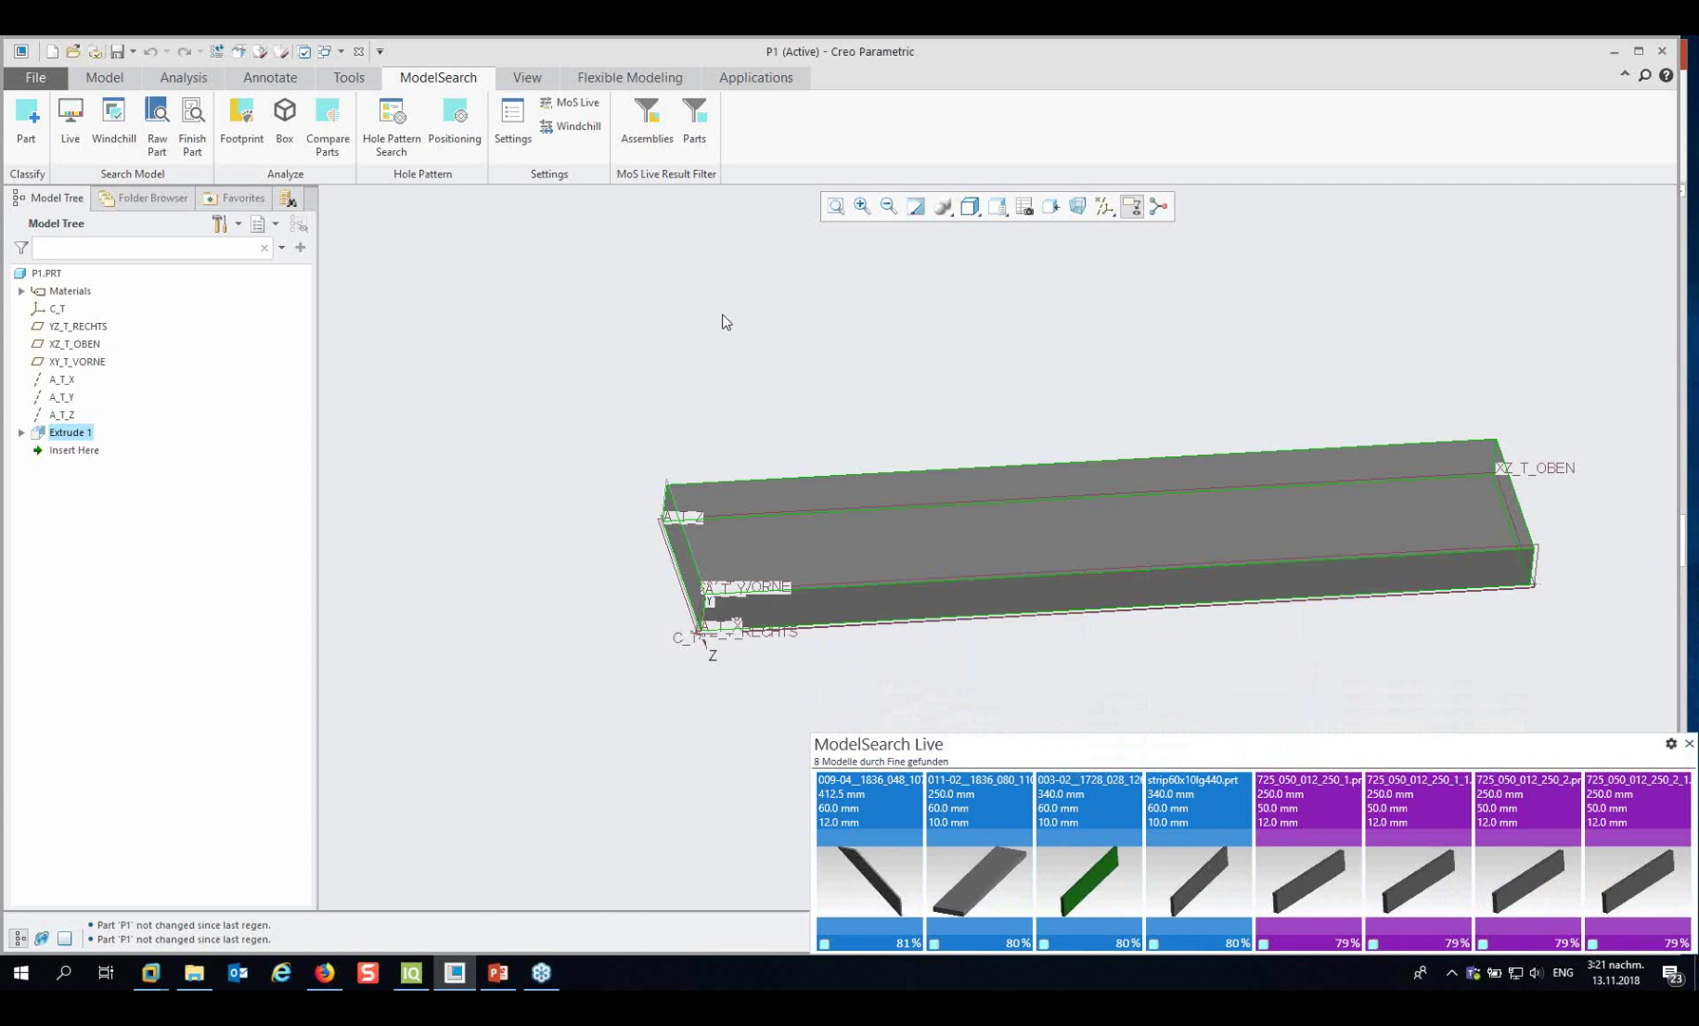
# Set the ModelSearch Live quantifier back to Coarse.
pyautogui.click(582, 107)
pyautogui.click(582, 104)
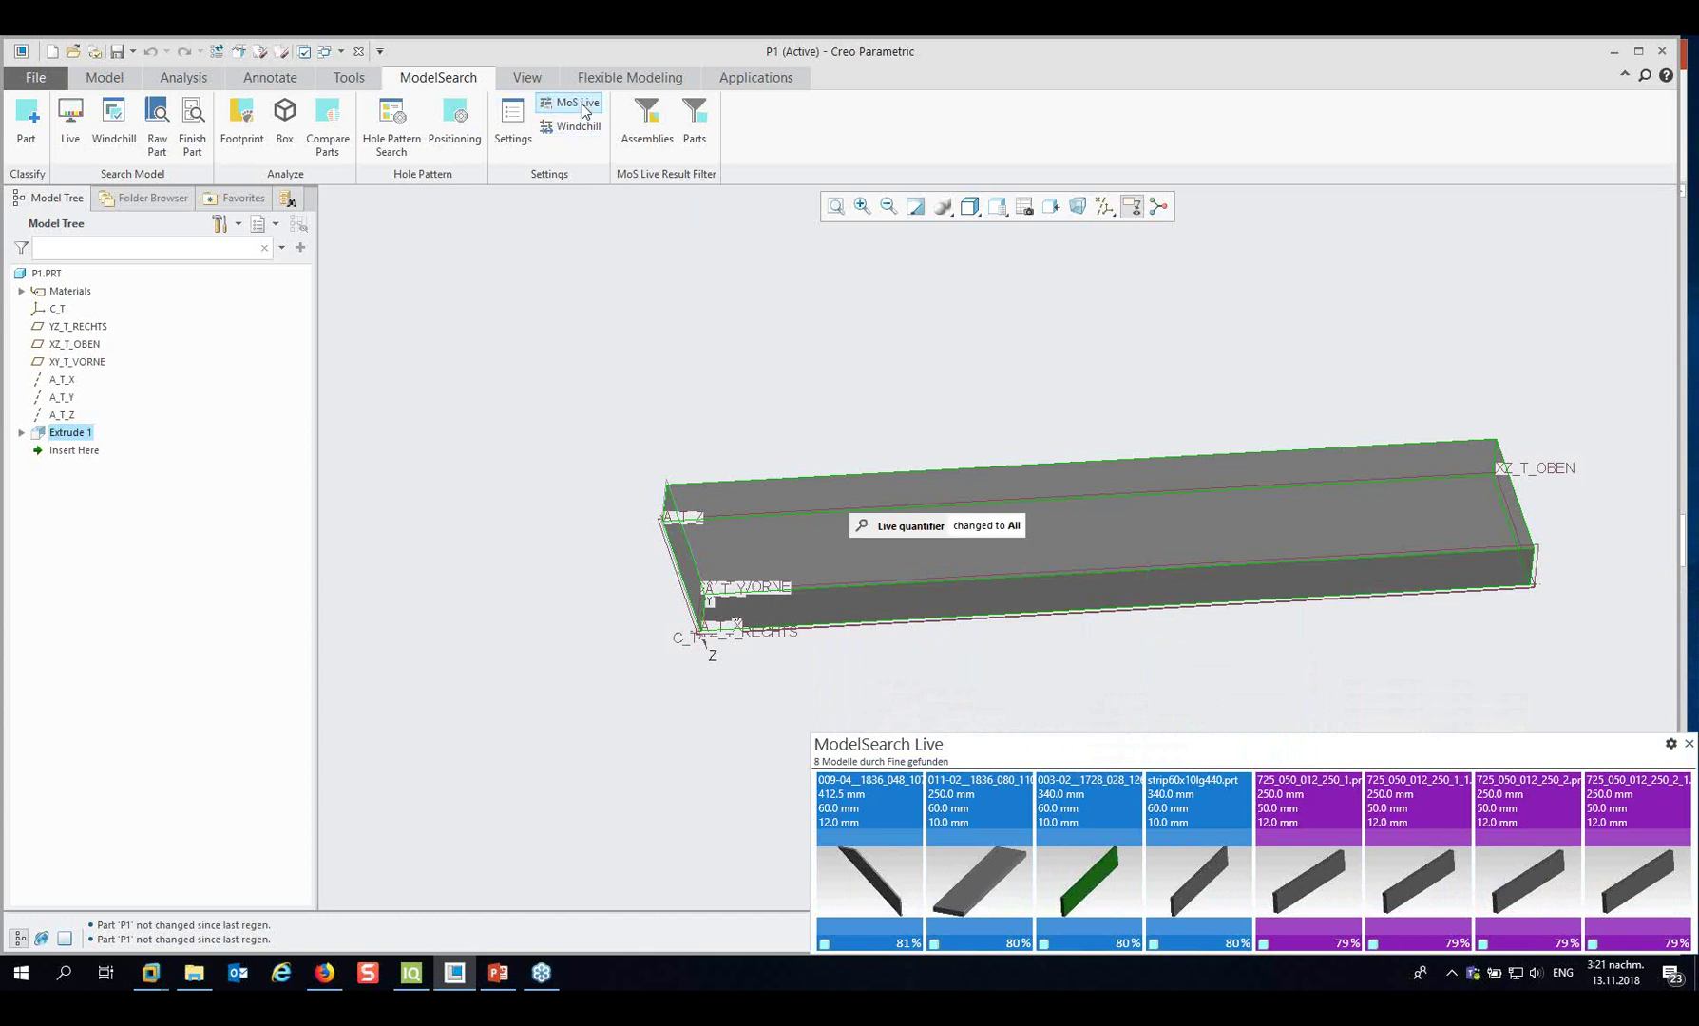
pyautogui.click(582, 104)
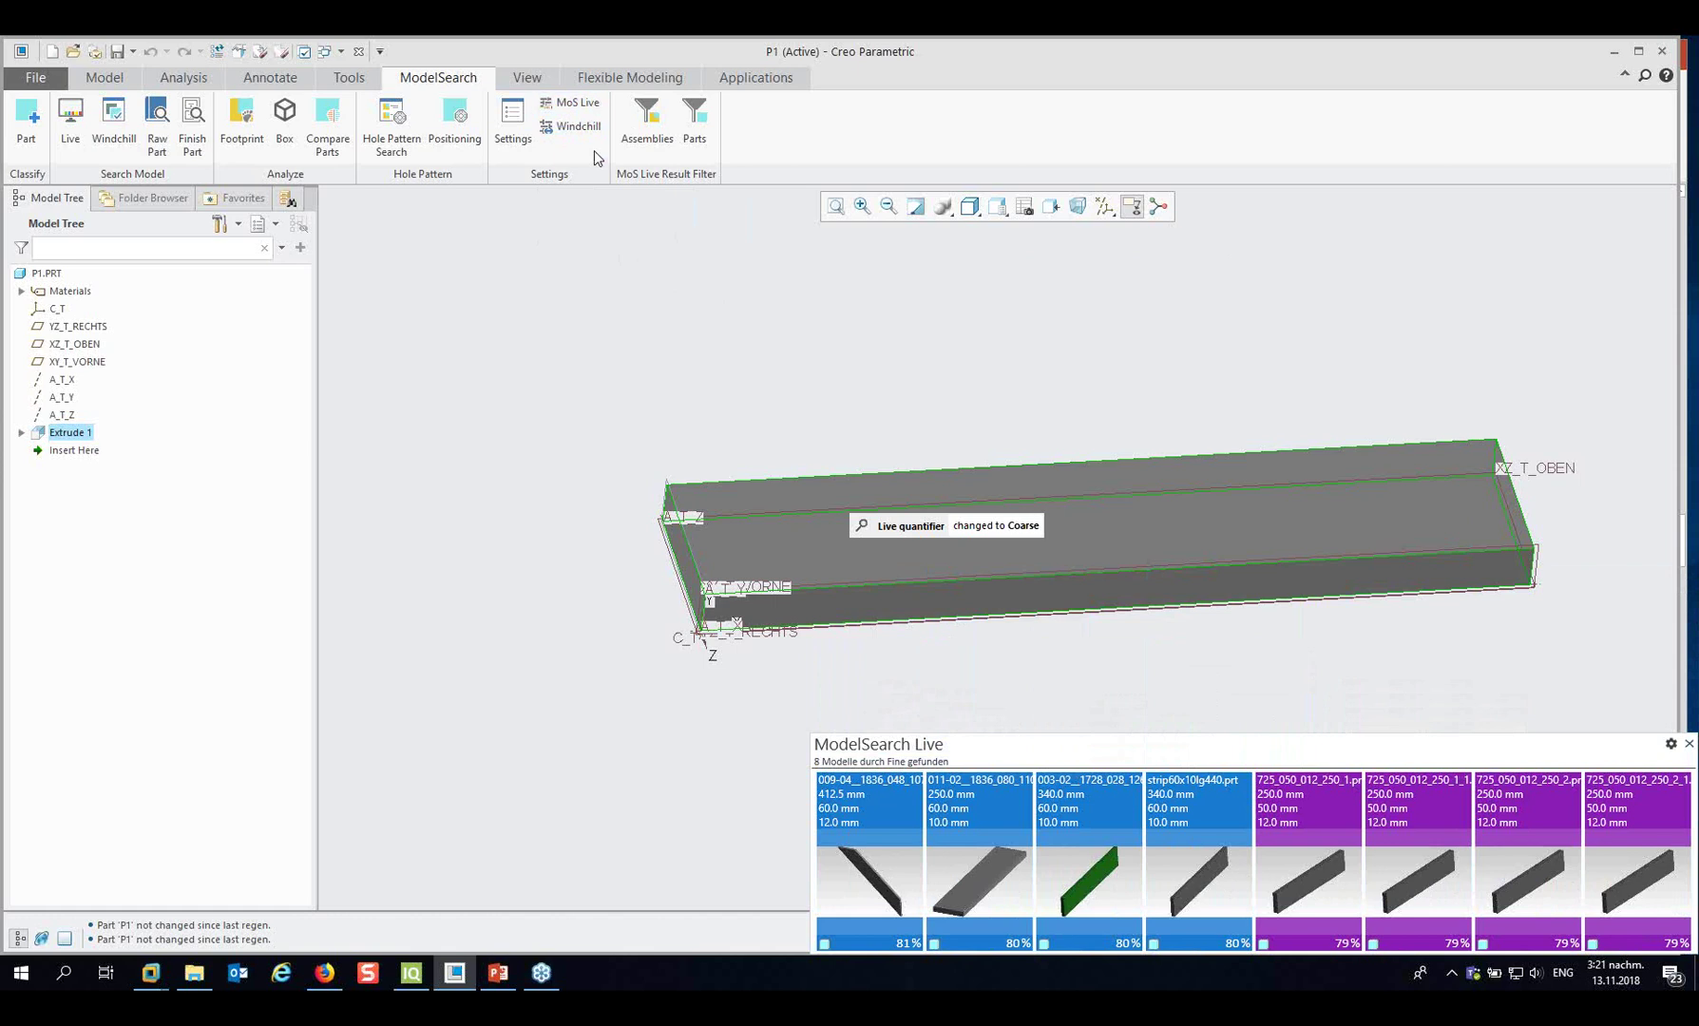
# Place a through-all hole on the plate's top face near the origin end, with offset references at that end and the front long side.
pyautogui.scroll(2, 602, 344)
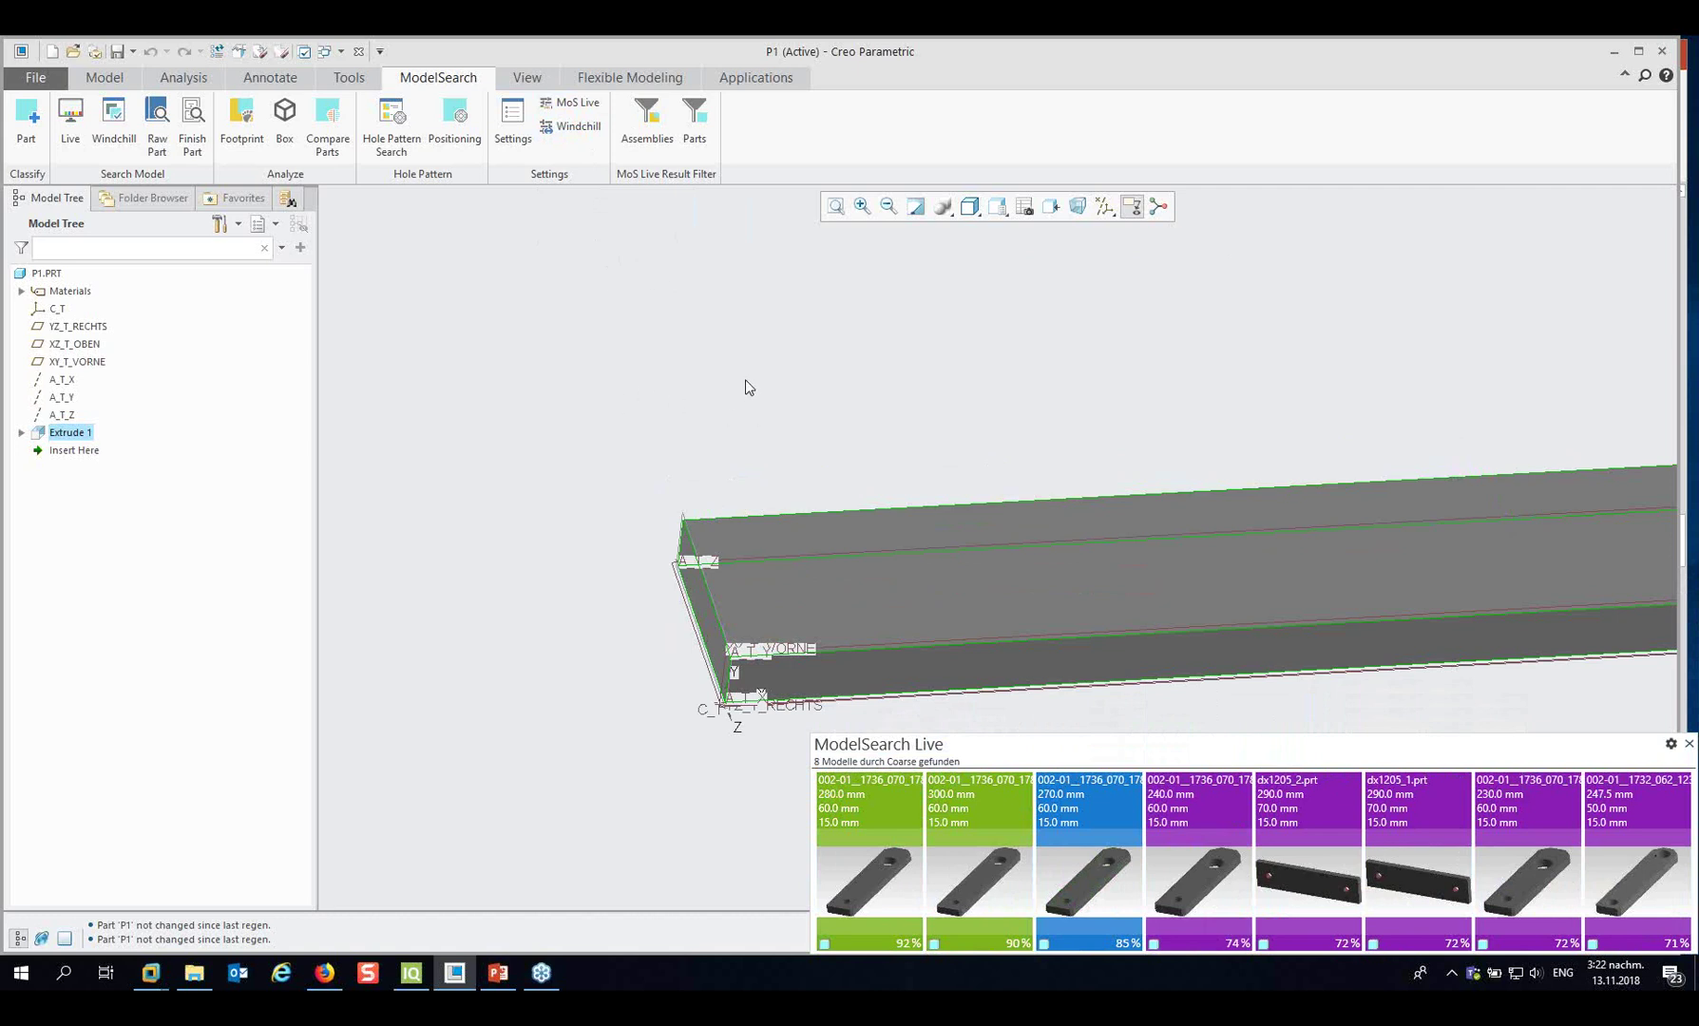
pyautogui.click(95, 81)
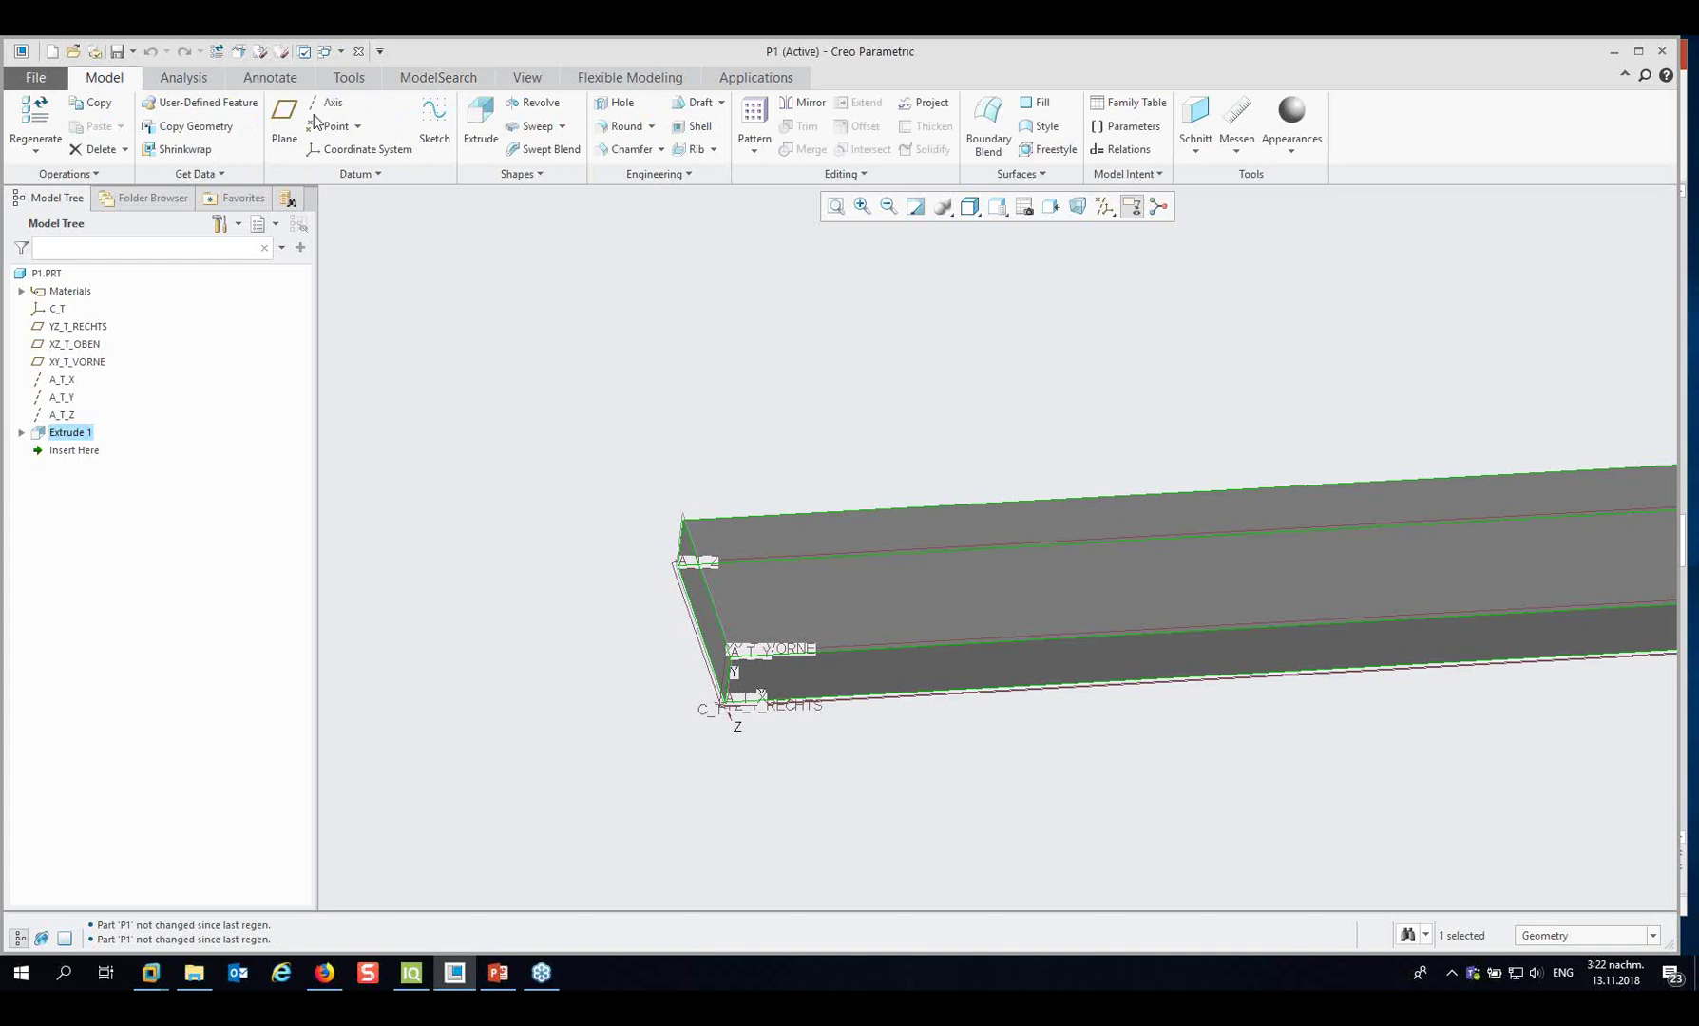
pyautogui.click(616, 105)
pyautogui.click(881, 581)
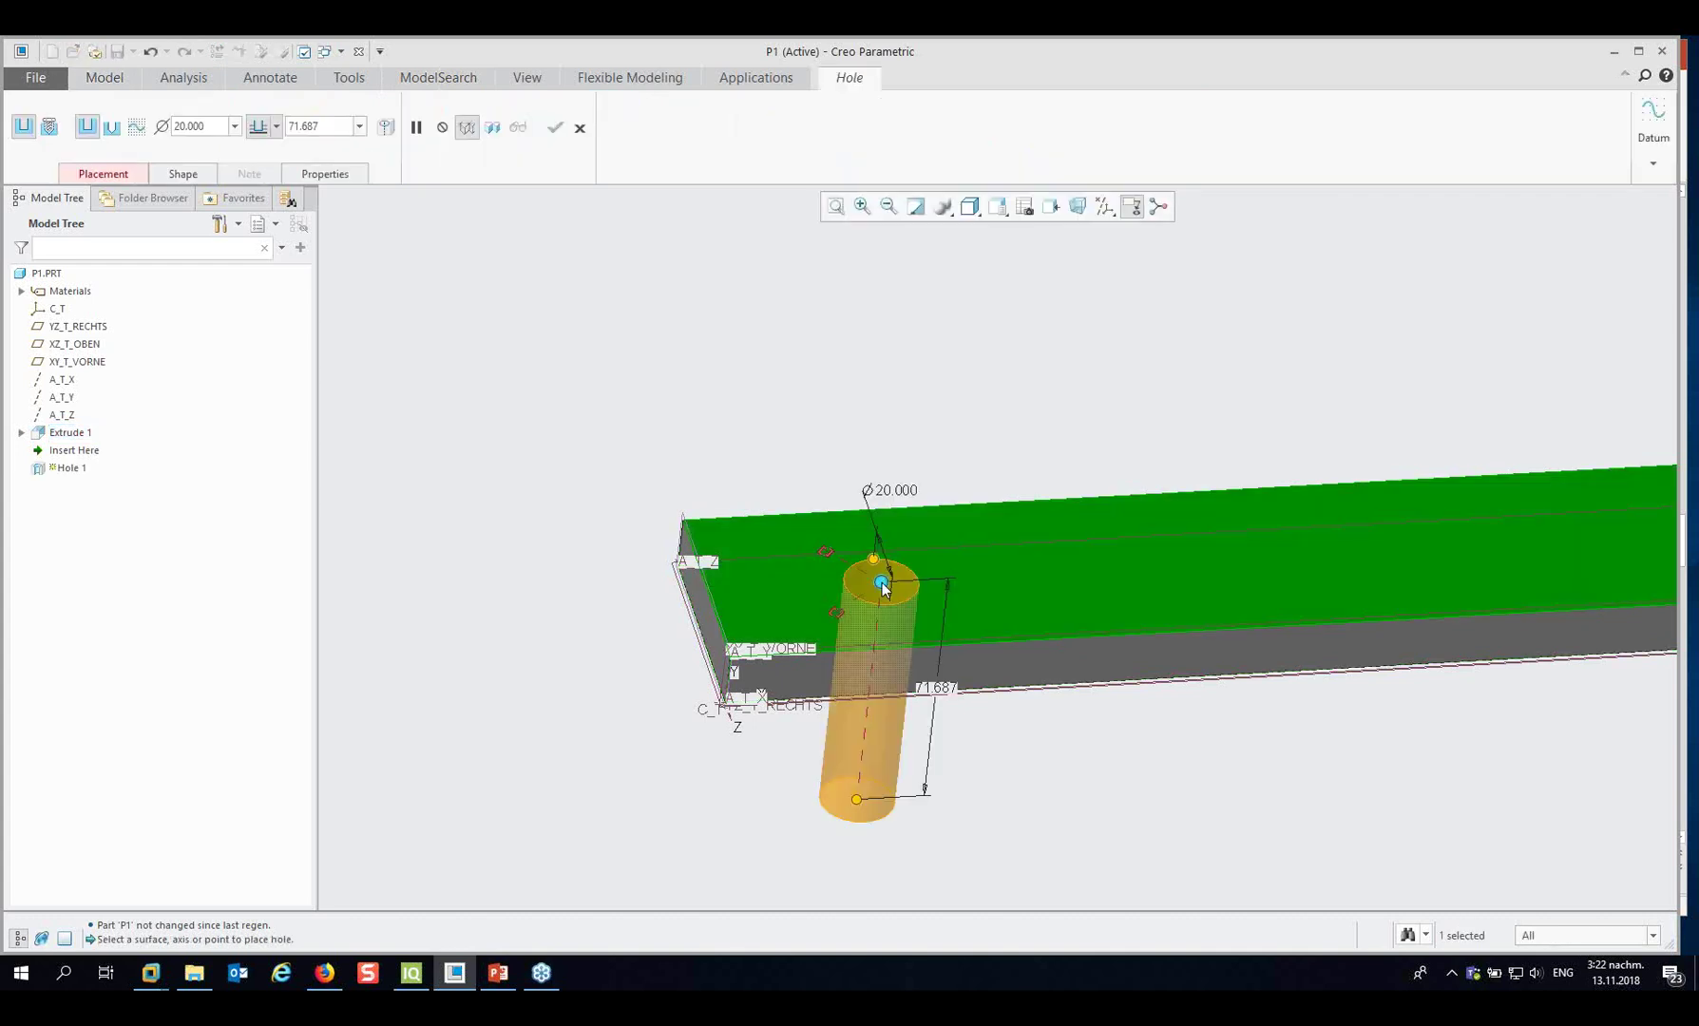
pyautogui.moveTo(826, 556); pyautogui.dragTo(708, 592)
pyautogui.moveTo(835, 616); pyautogui.dragTo(858, 672)
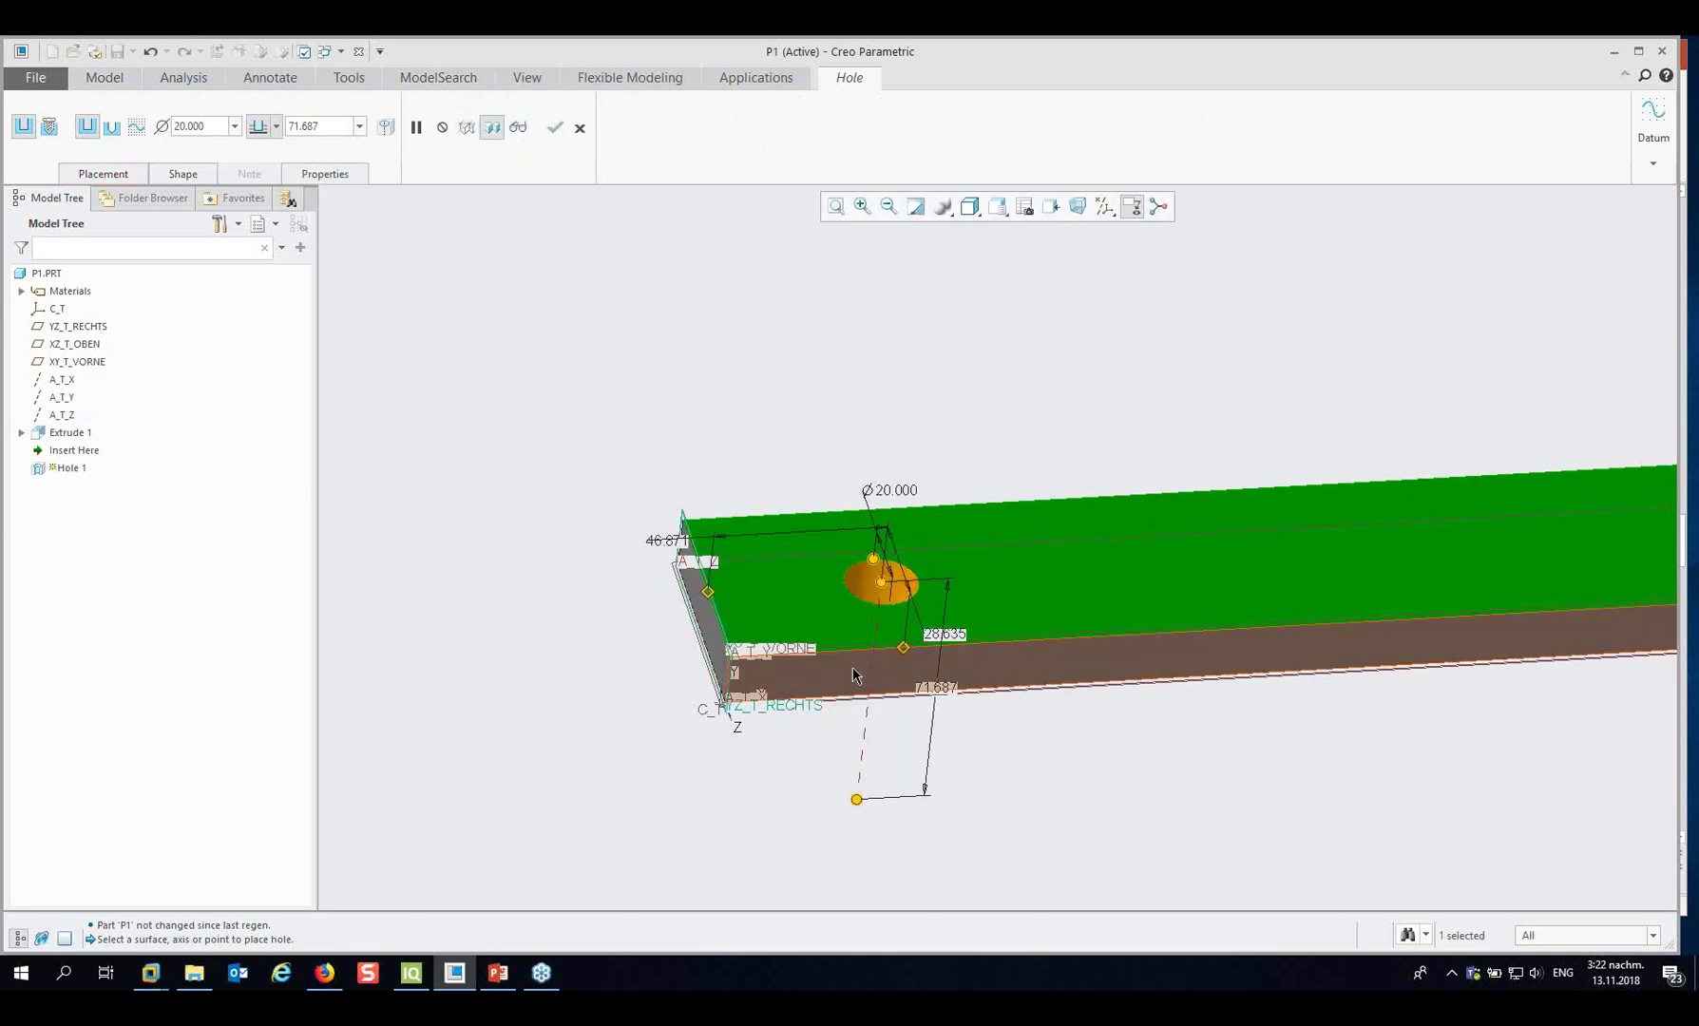
pyautogui.click(276, 127)
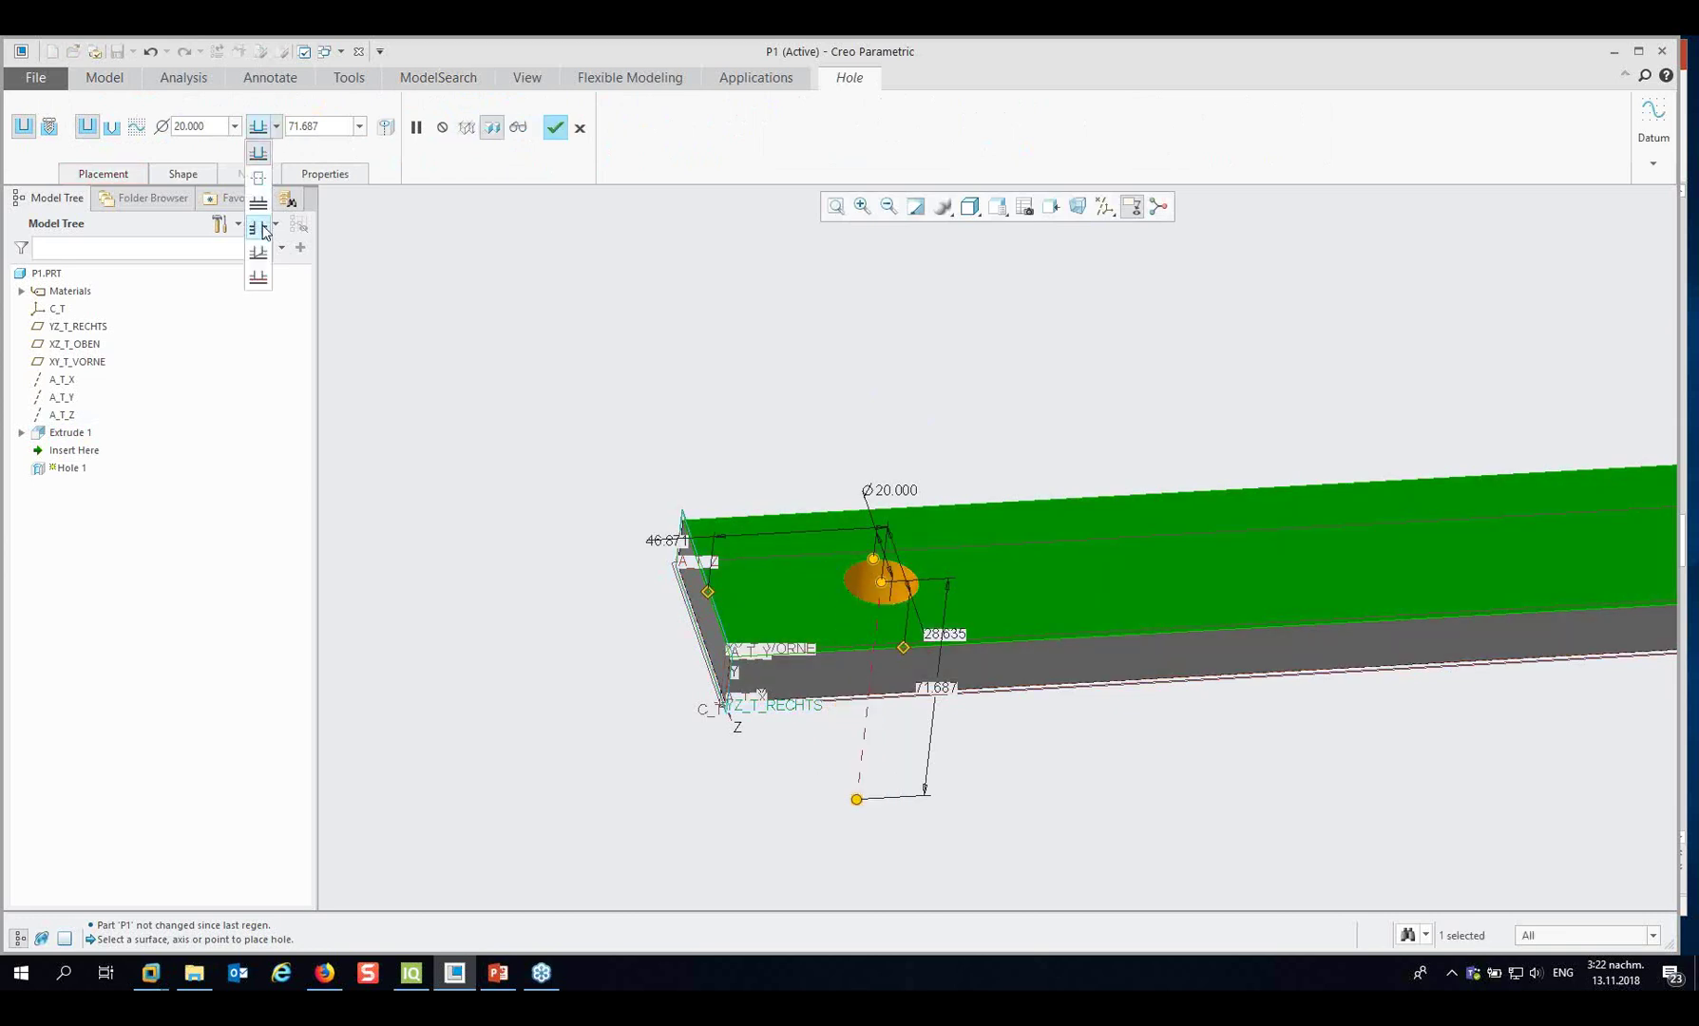
pyautogui.click(258, 228)
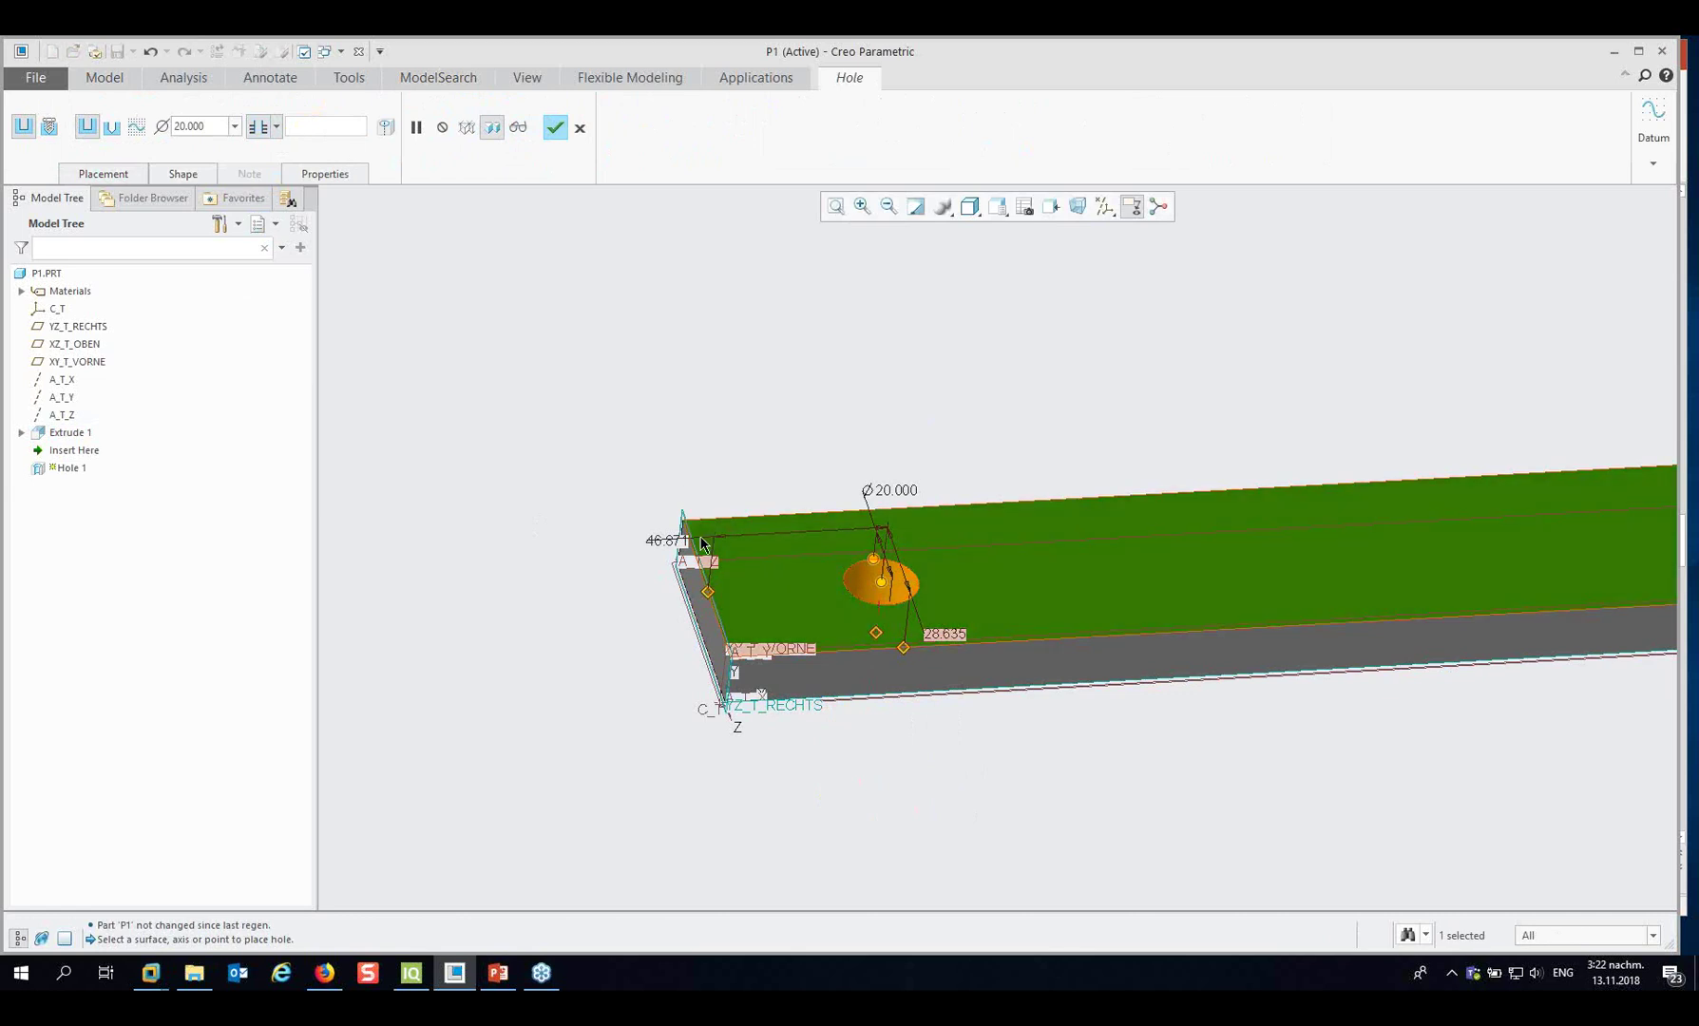
# Set the hole to 35 mm diameter, 60 mm from the plate's end and 30 mm from the front side, and complete it.
pyautogui.doubleClick(662, 544)
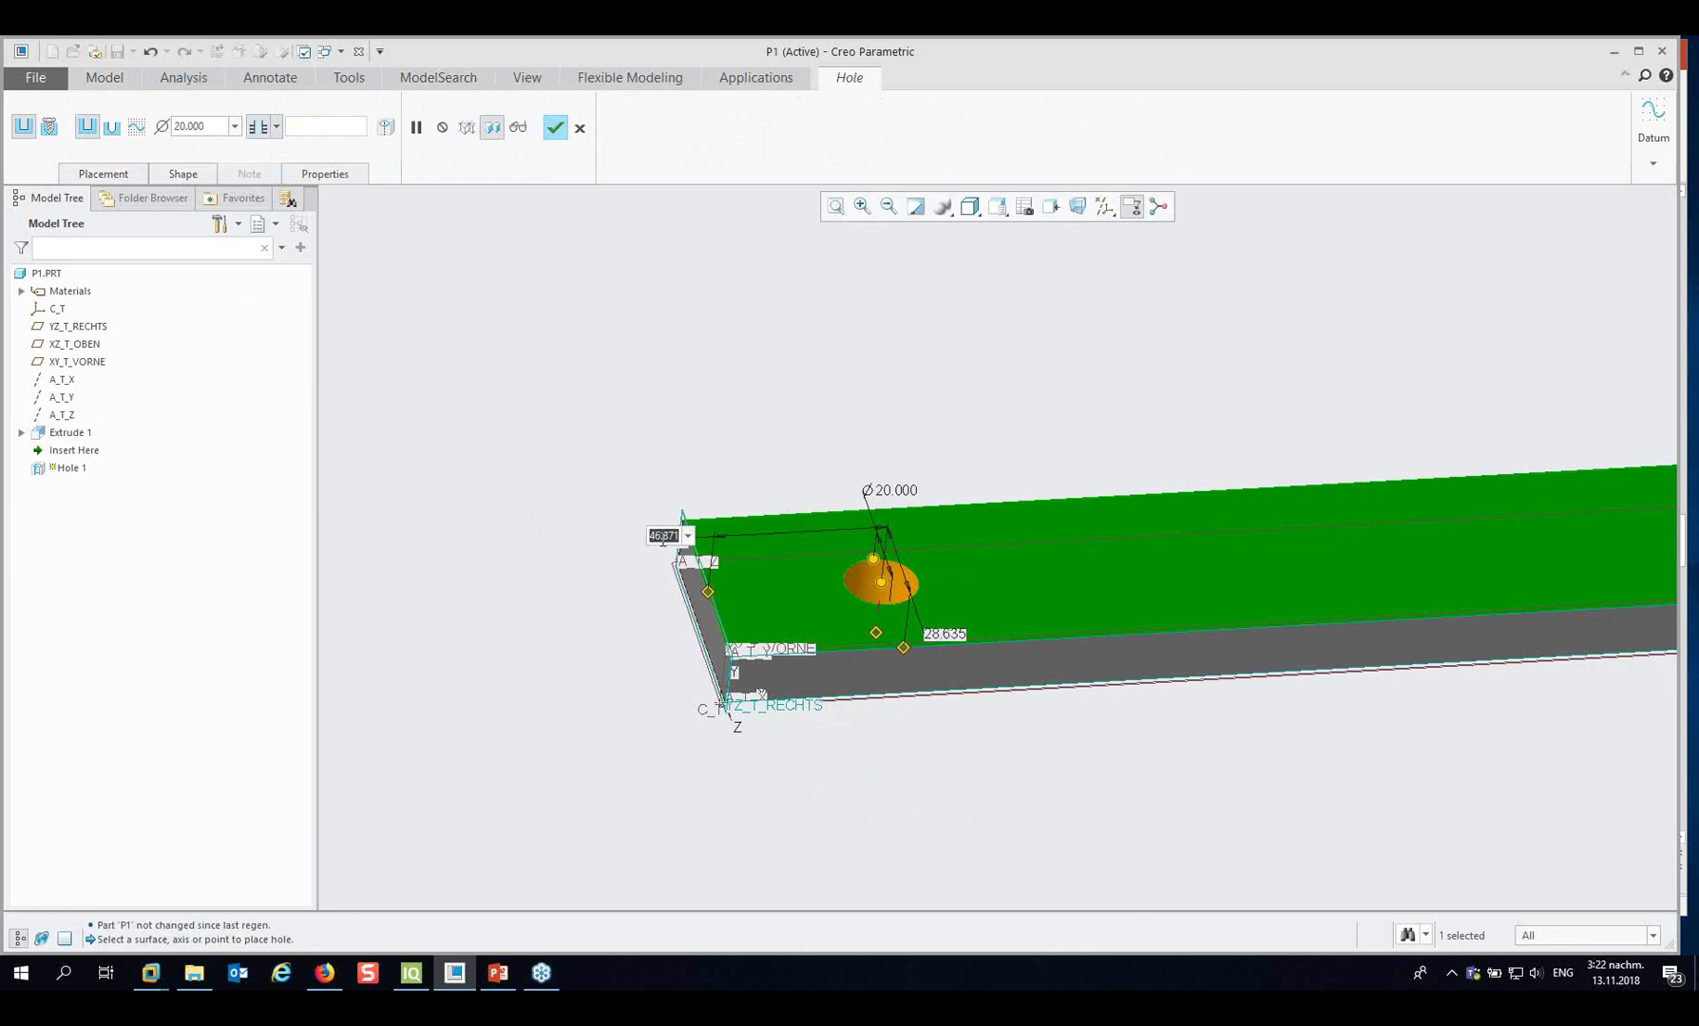
pyautogui.write('60')
pyautogui.press('Return')
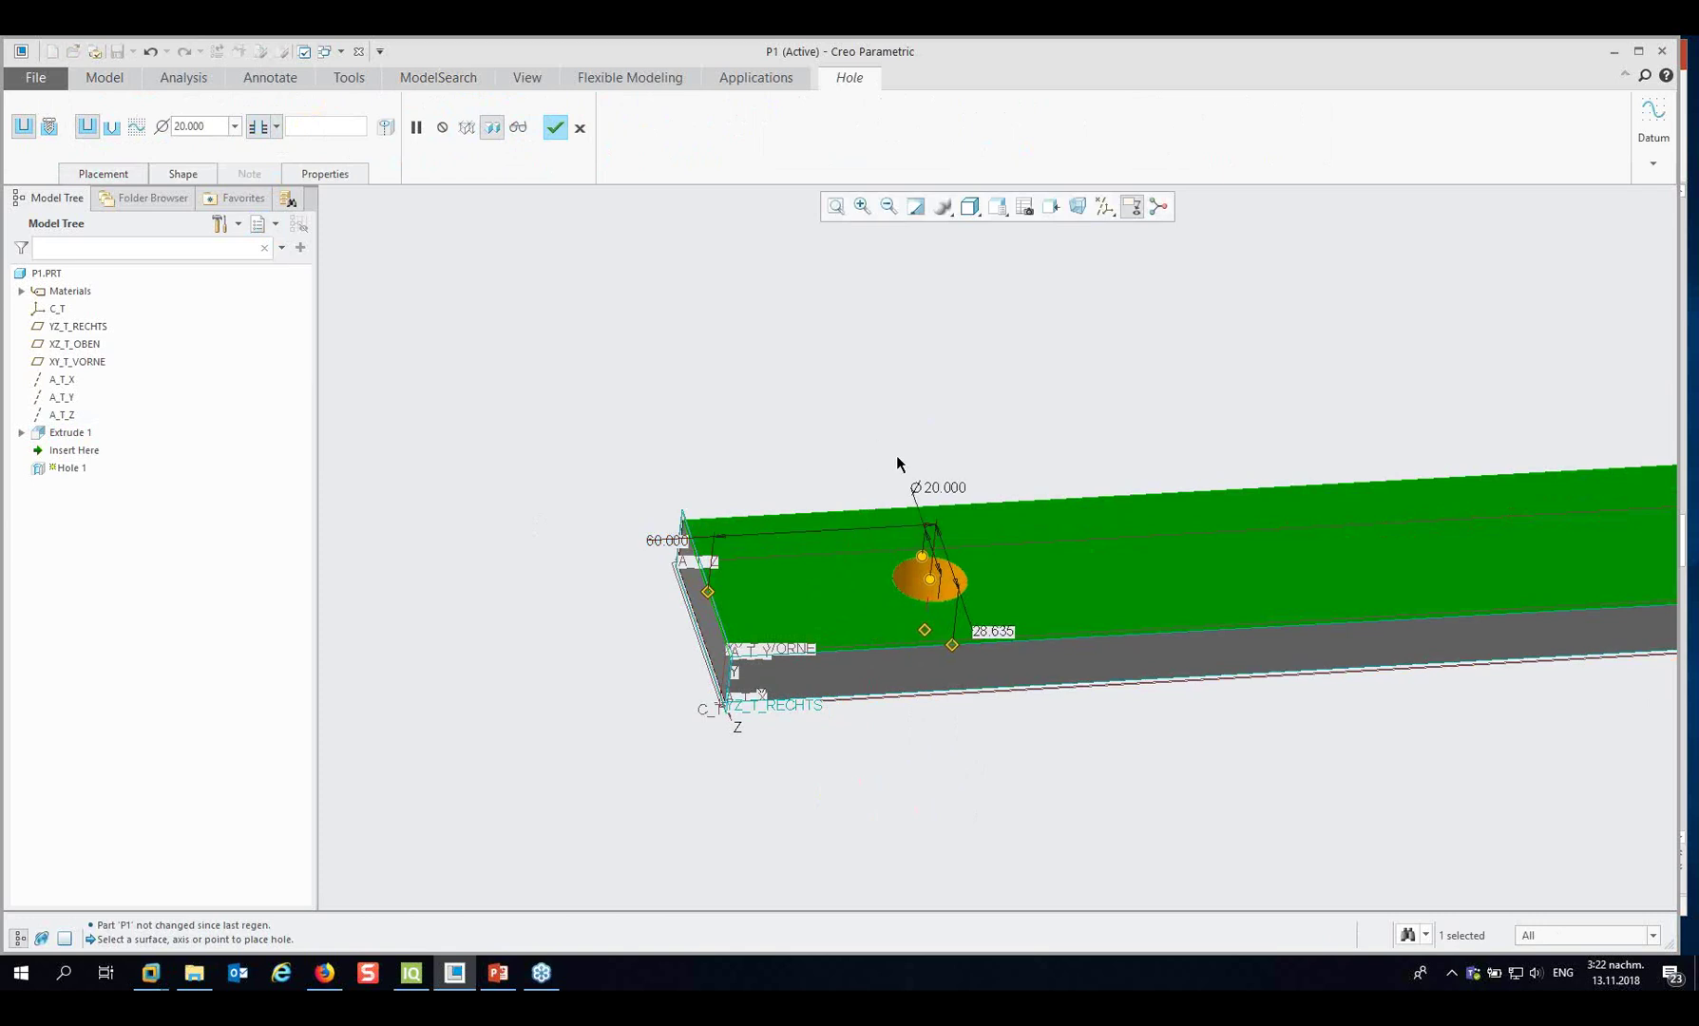
pyautogui.doubleClick(914, 488)
pyautogui.write('35')
pyautogui.press('Return')
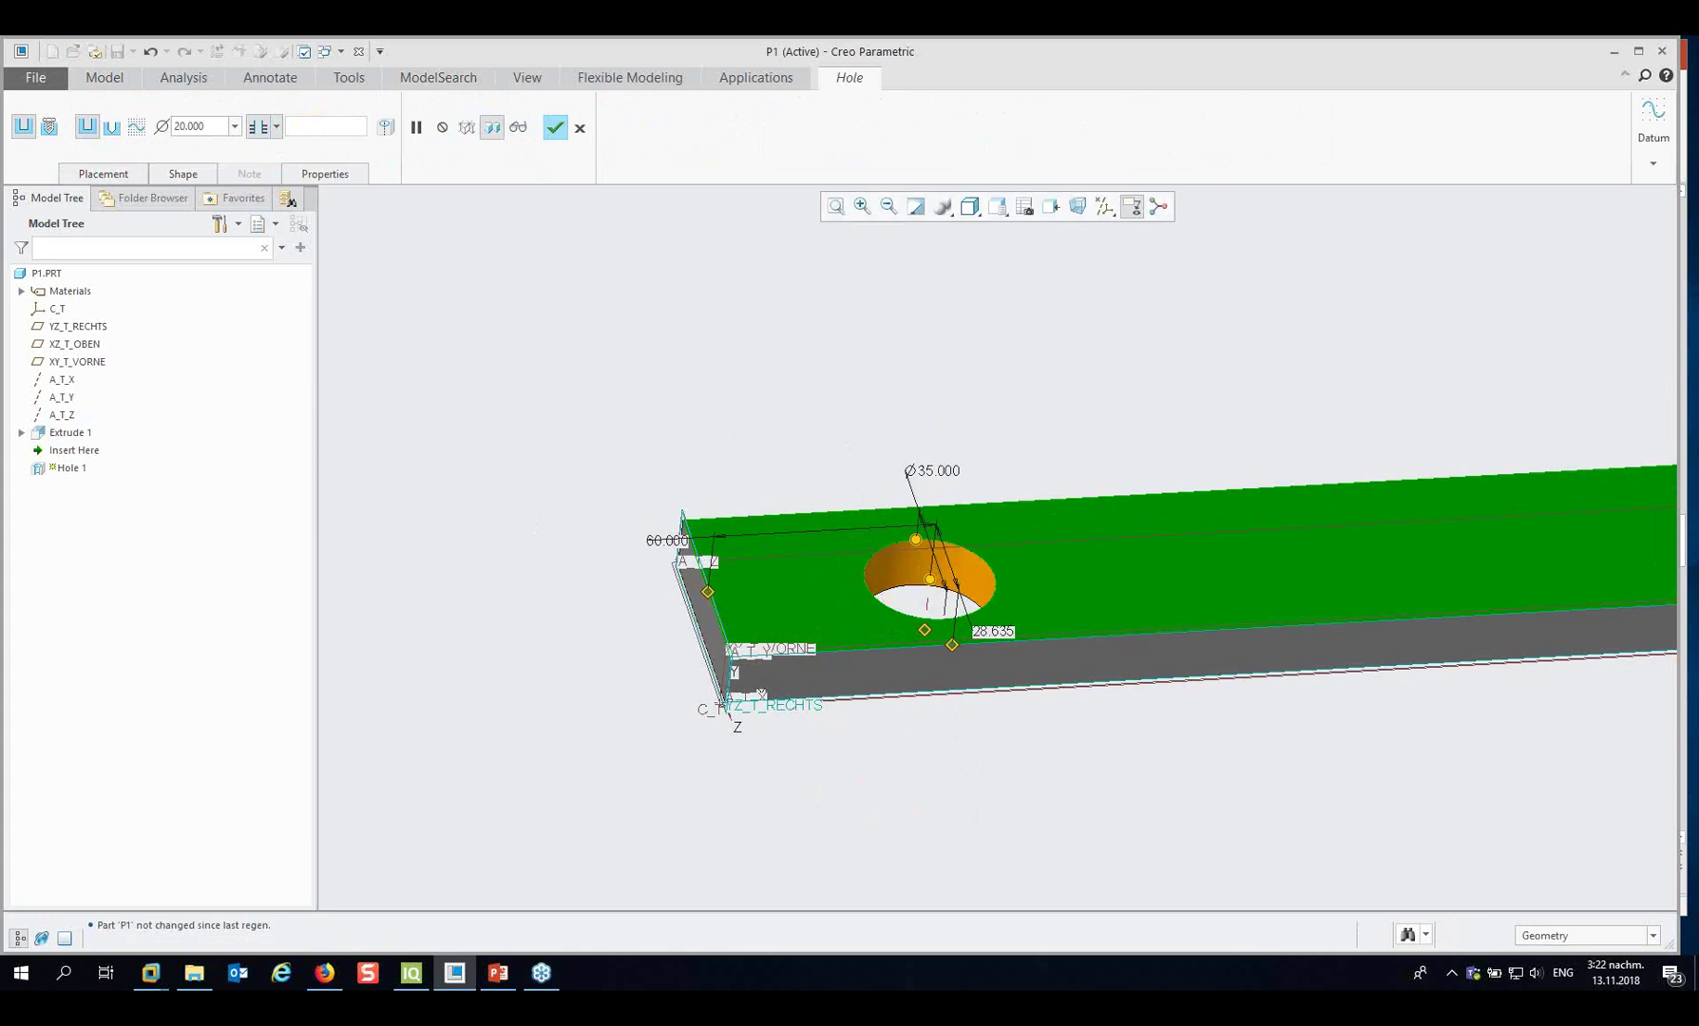
pyautogui.doubleClick(995, 631)
pyautogui.write('30')
pyautogui.press('Return')
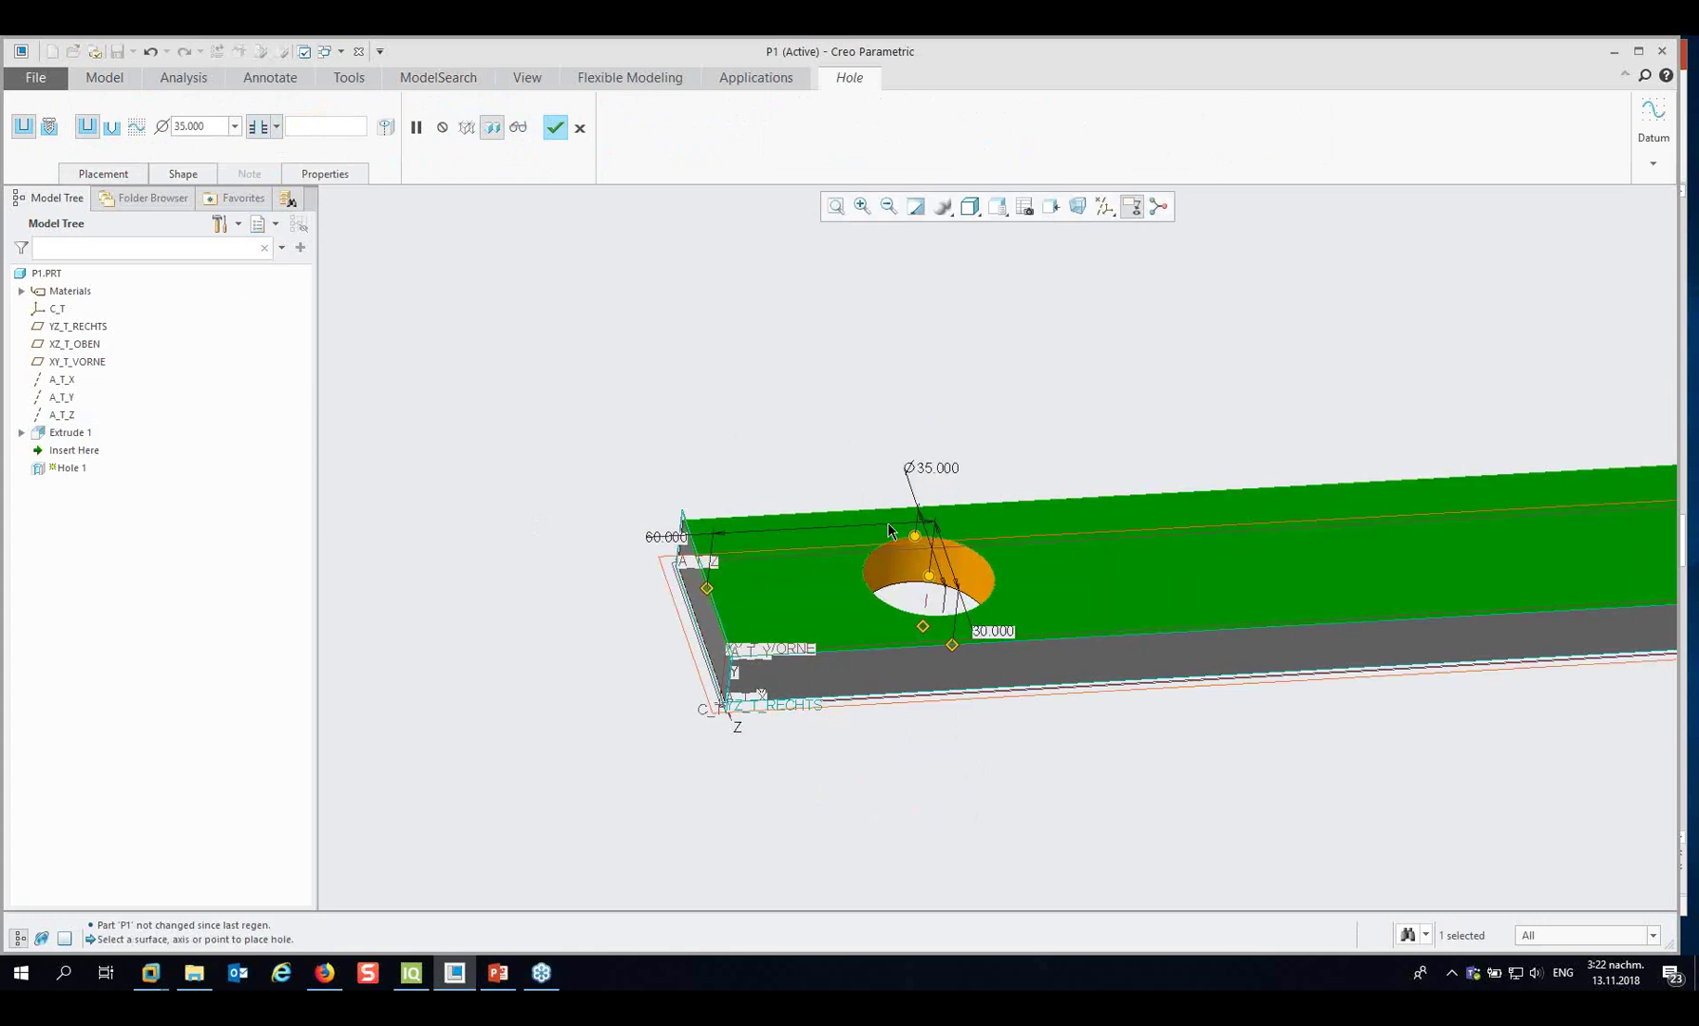
pyautogui.middleClick(871, 405)
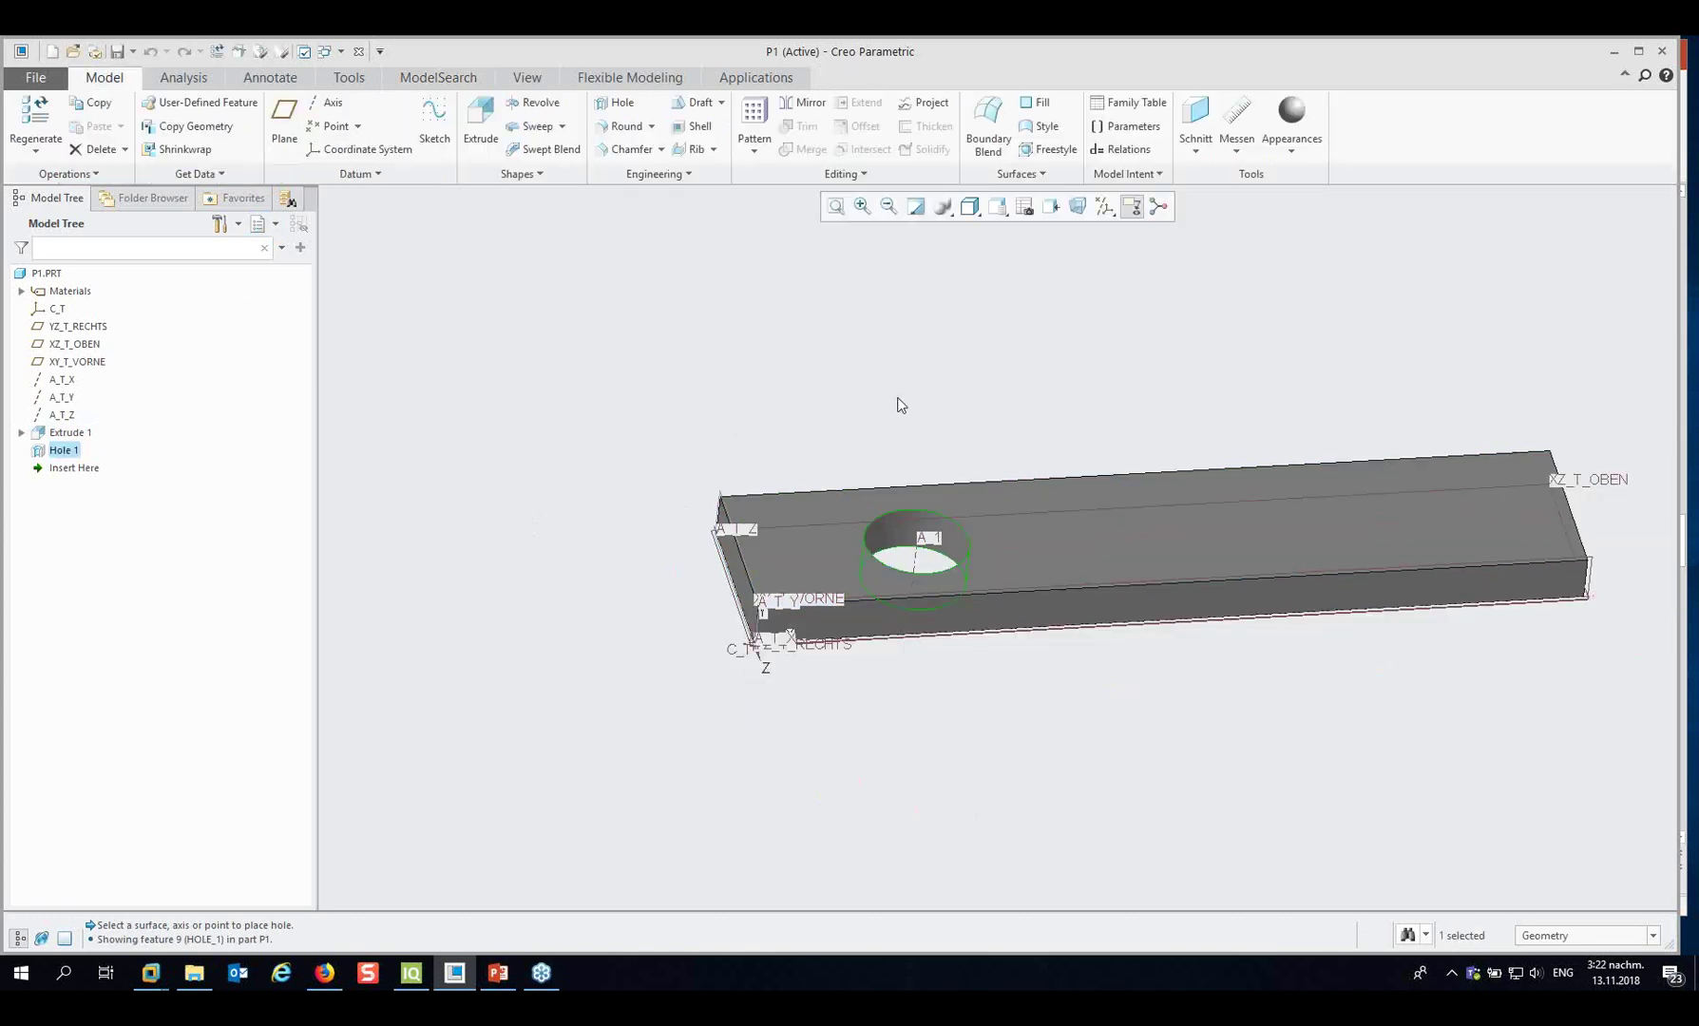
# Place a second hole on the top face near the plate's far end, with offset references at that end and the front long side.
pyautogui.keyDown('shift'); pyautogui.moveTo(973, 392); pyautogui.dragTo(838, 360, button='middle'); pyautogui.keyUp('shift')
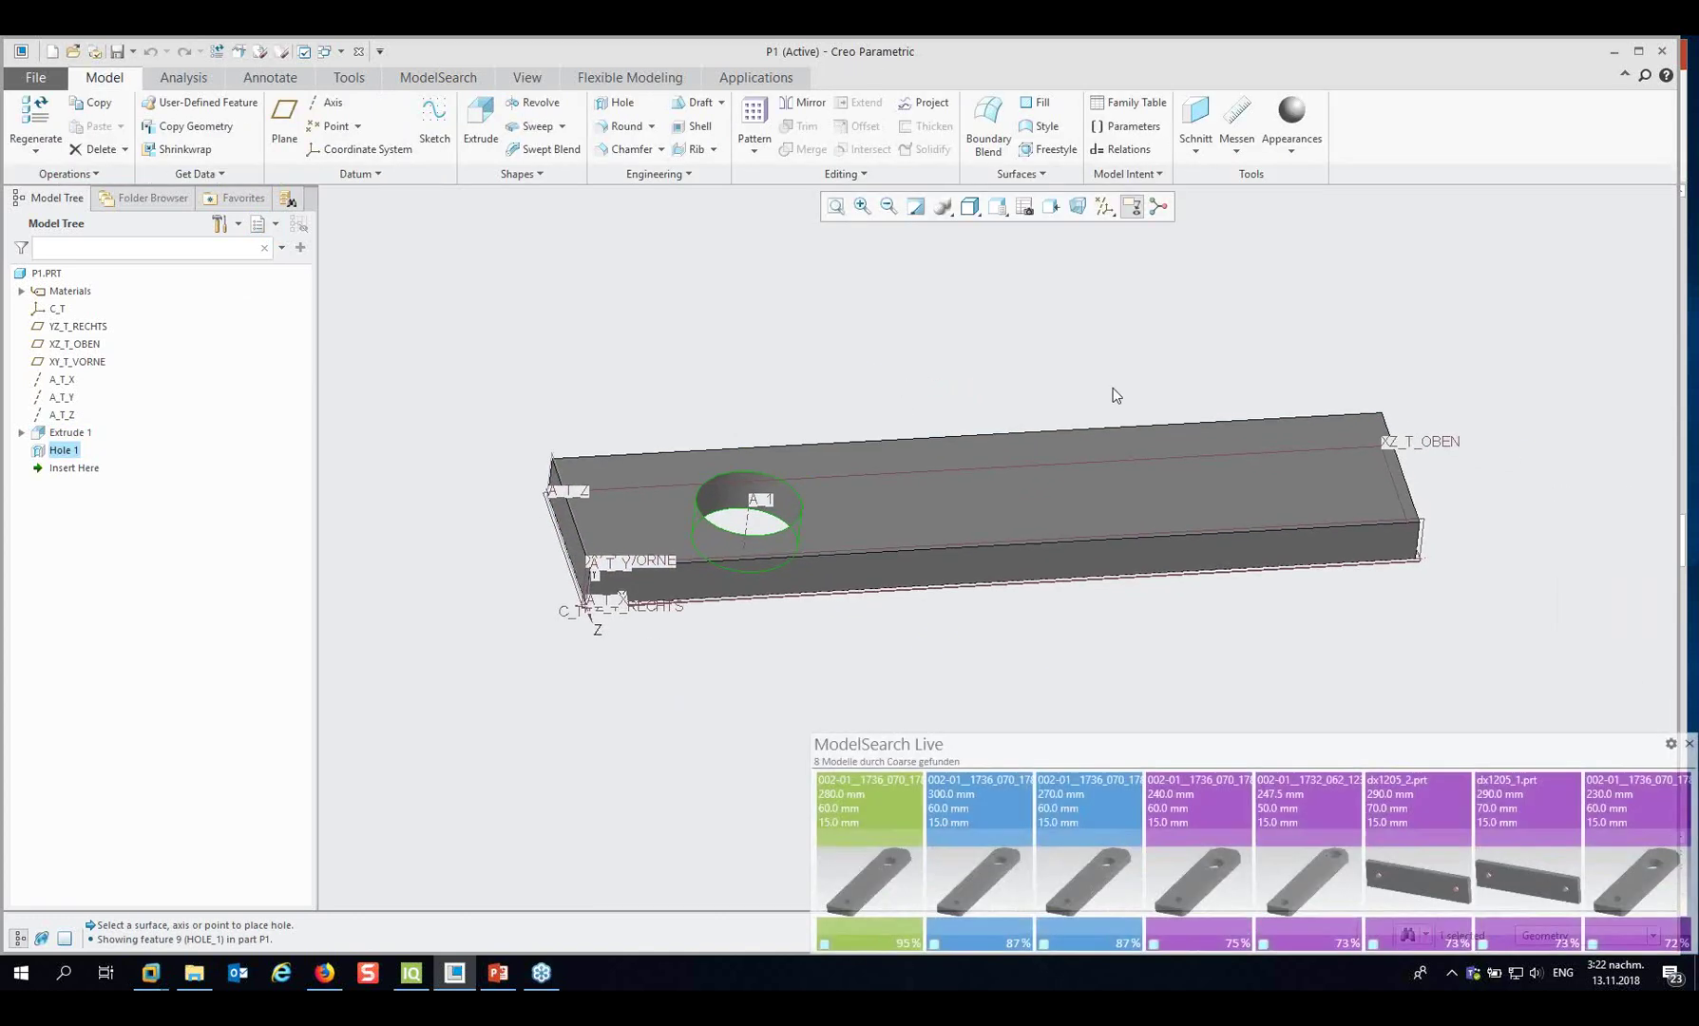
pyautogui.moveTo(891, 914)
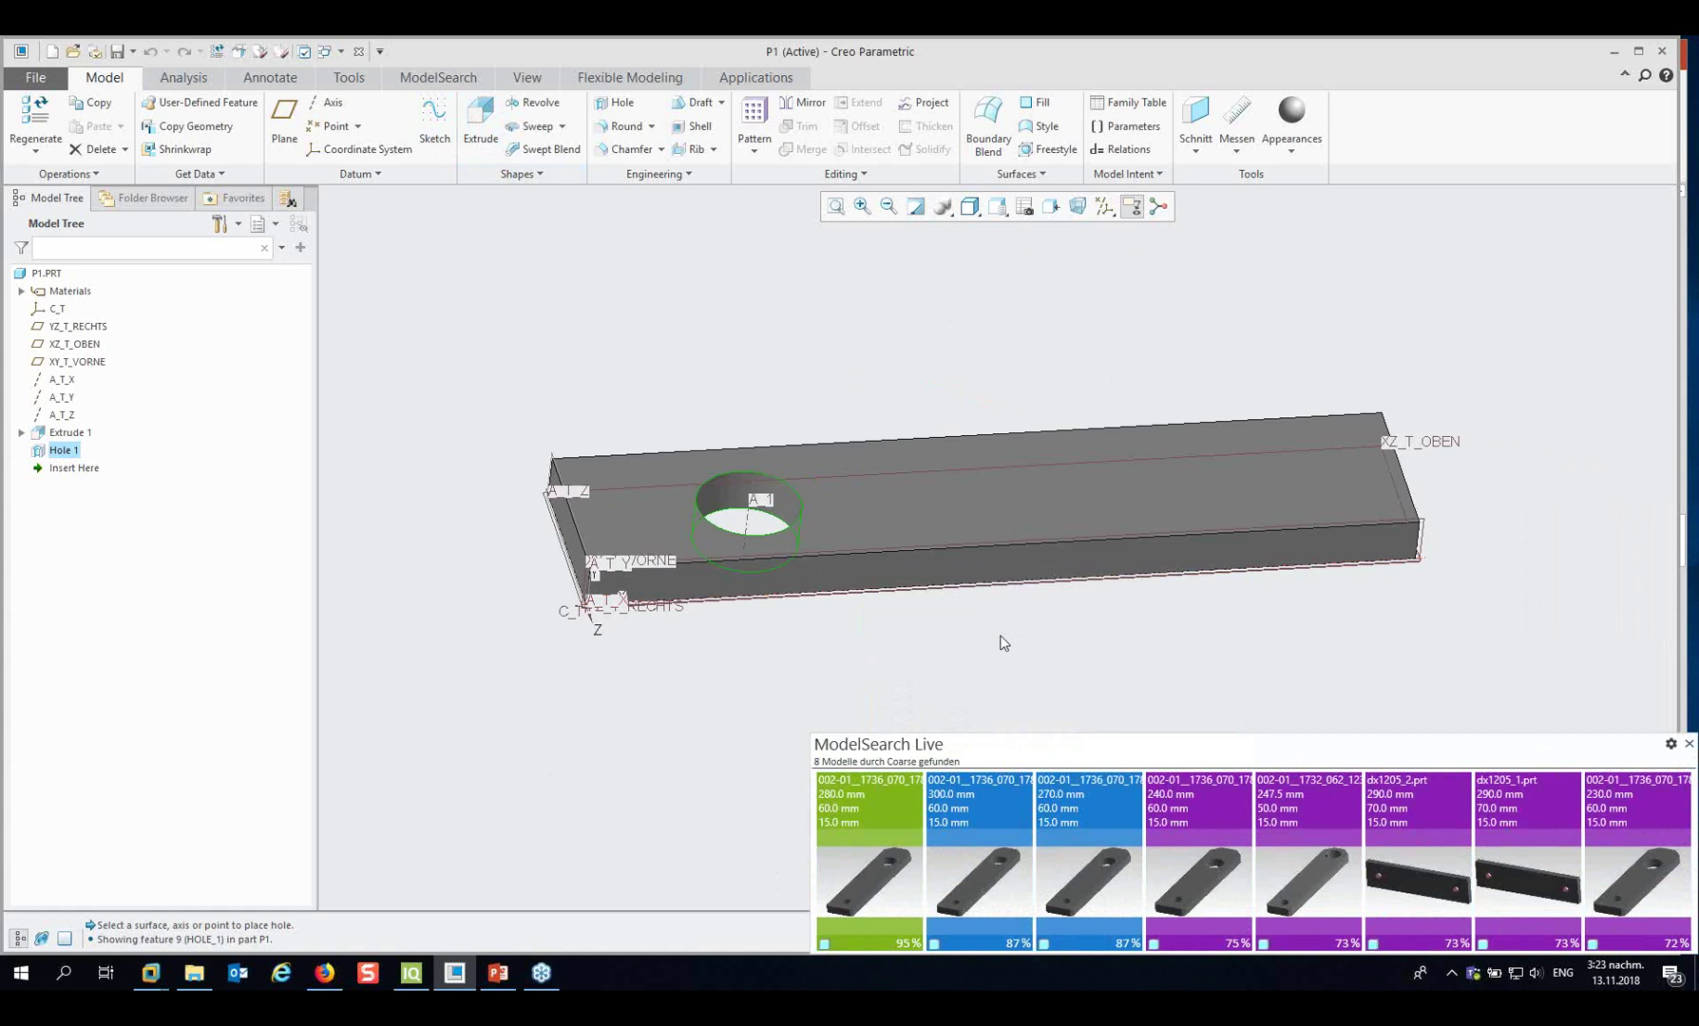
pyautogui.click(617, 102)
pyautogui.click(1256, 485)
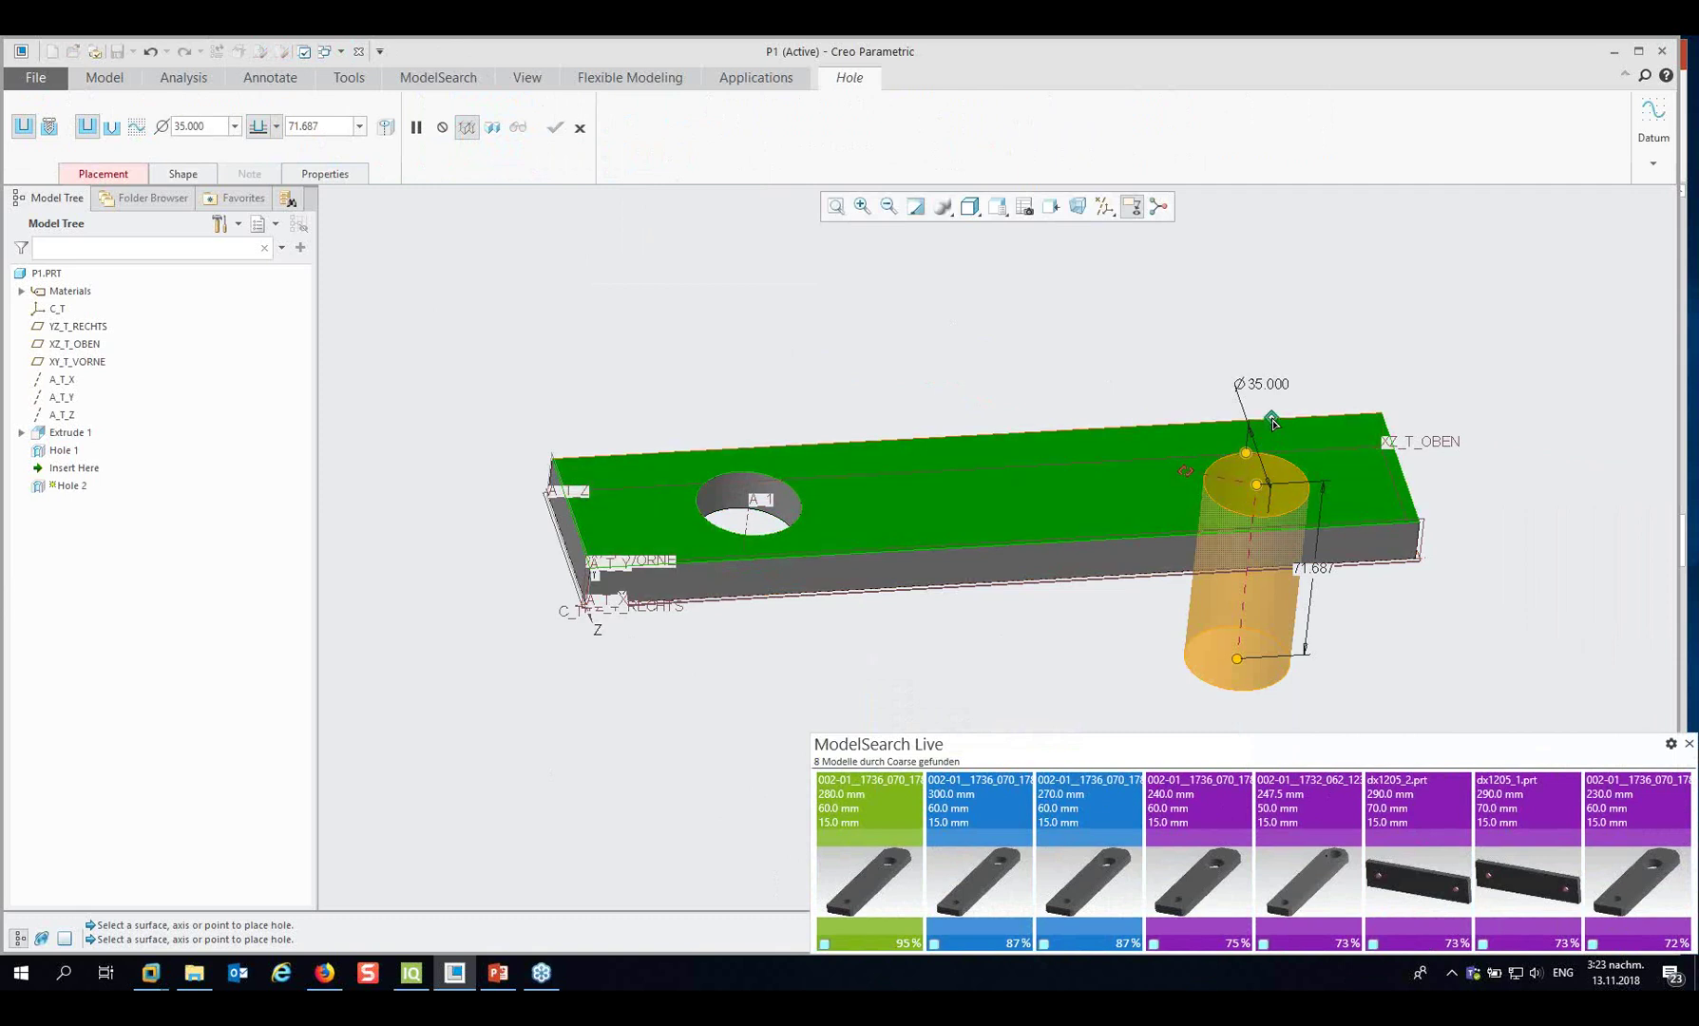
pyautogui.moveTo(1389, 428); pyautogui.dragTo(1403, 475)
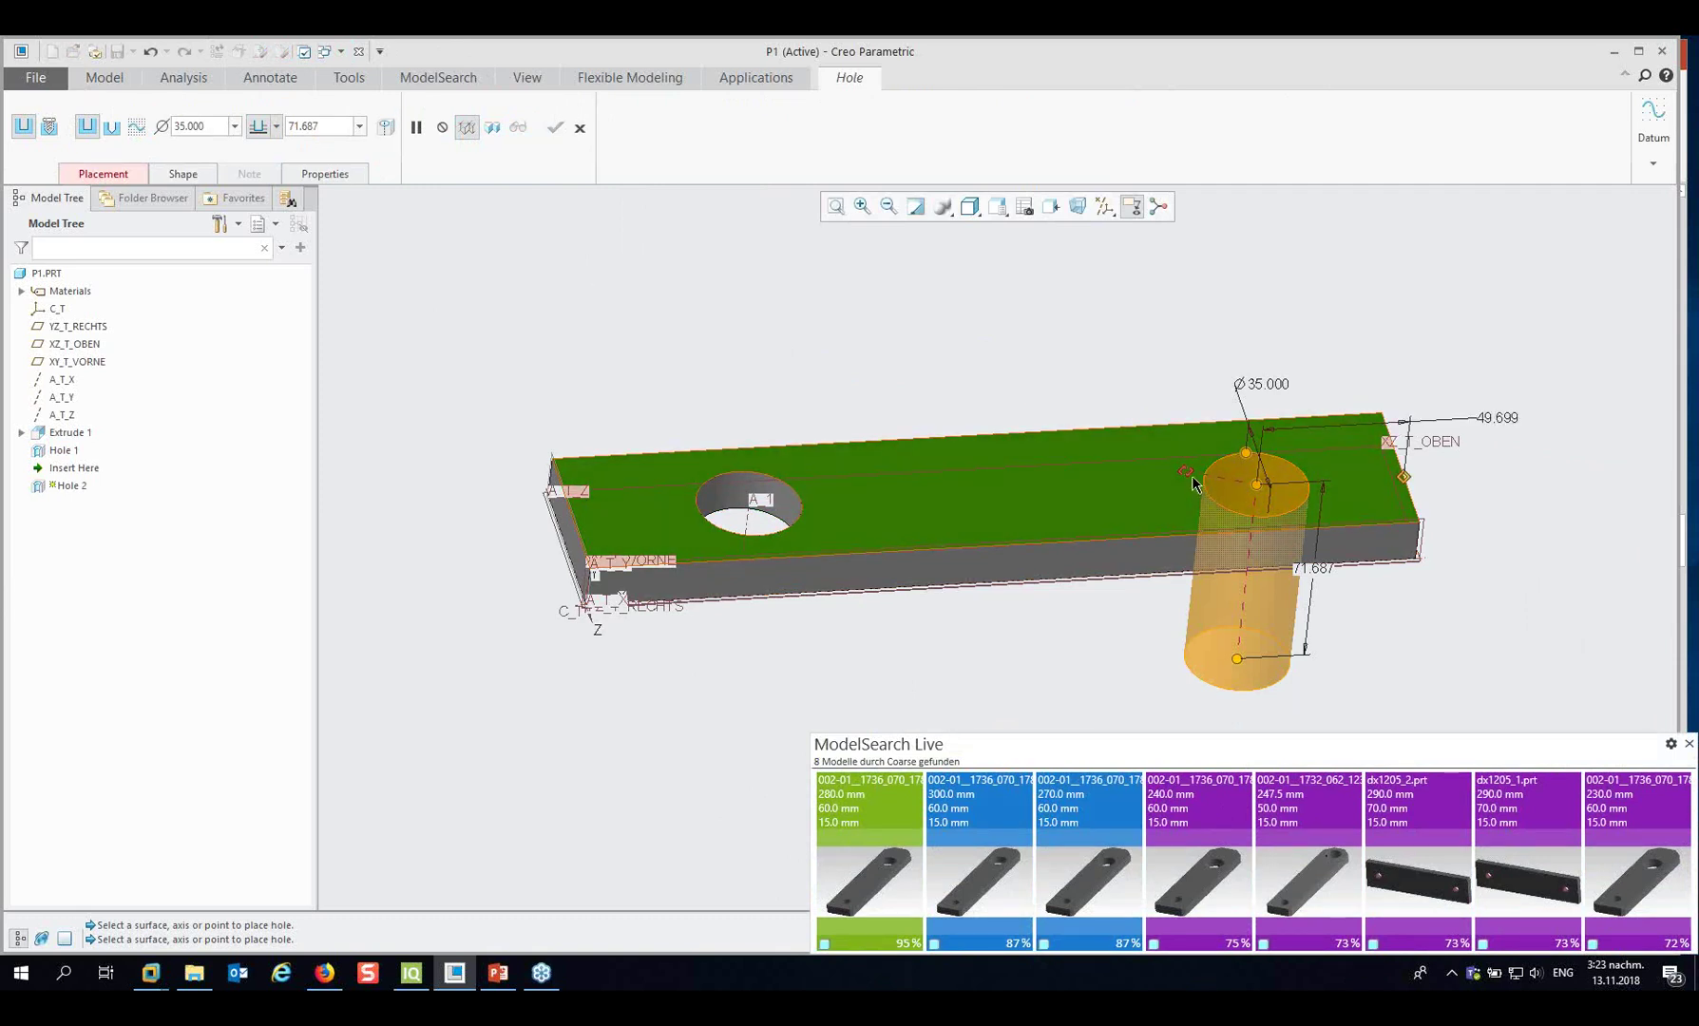
pyautogui.moveTo(1186, 567); pyautogui.dragTo(1272, 530)
# Make the second hole 20 mm in diameter and through all, 30 mm from both the front side and the far end, and complete it.
pyautogui.doubleClick(1273, 385)
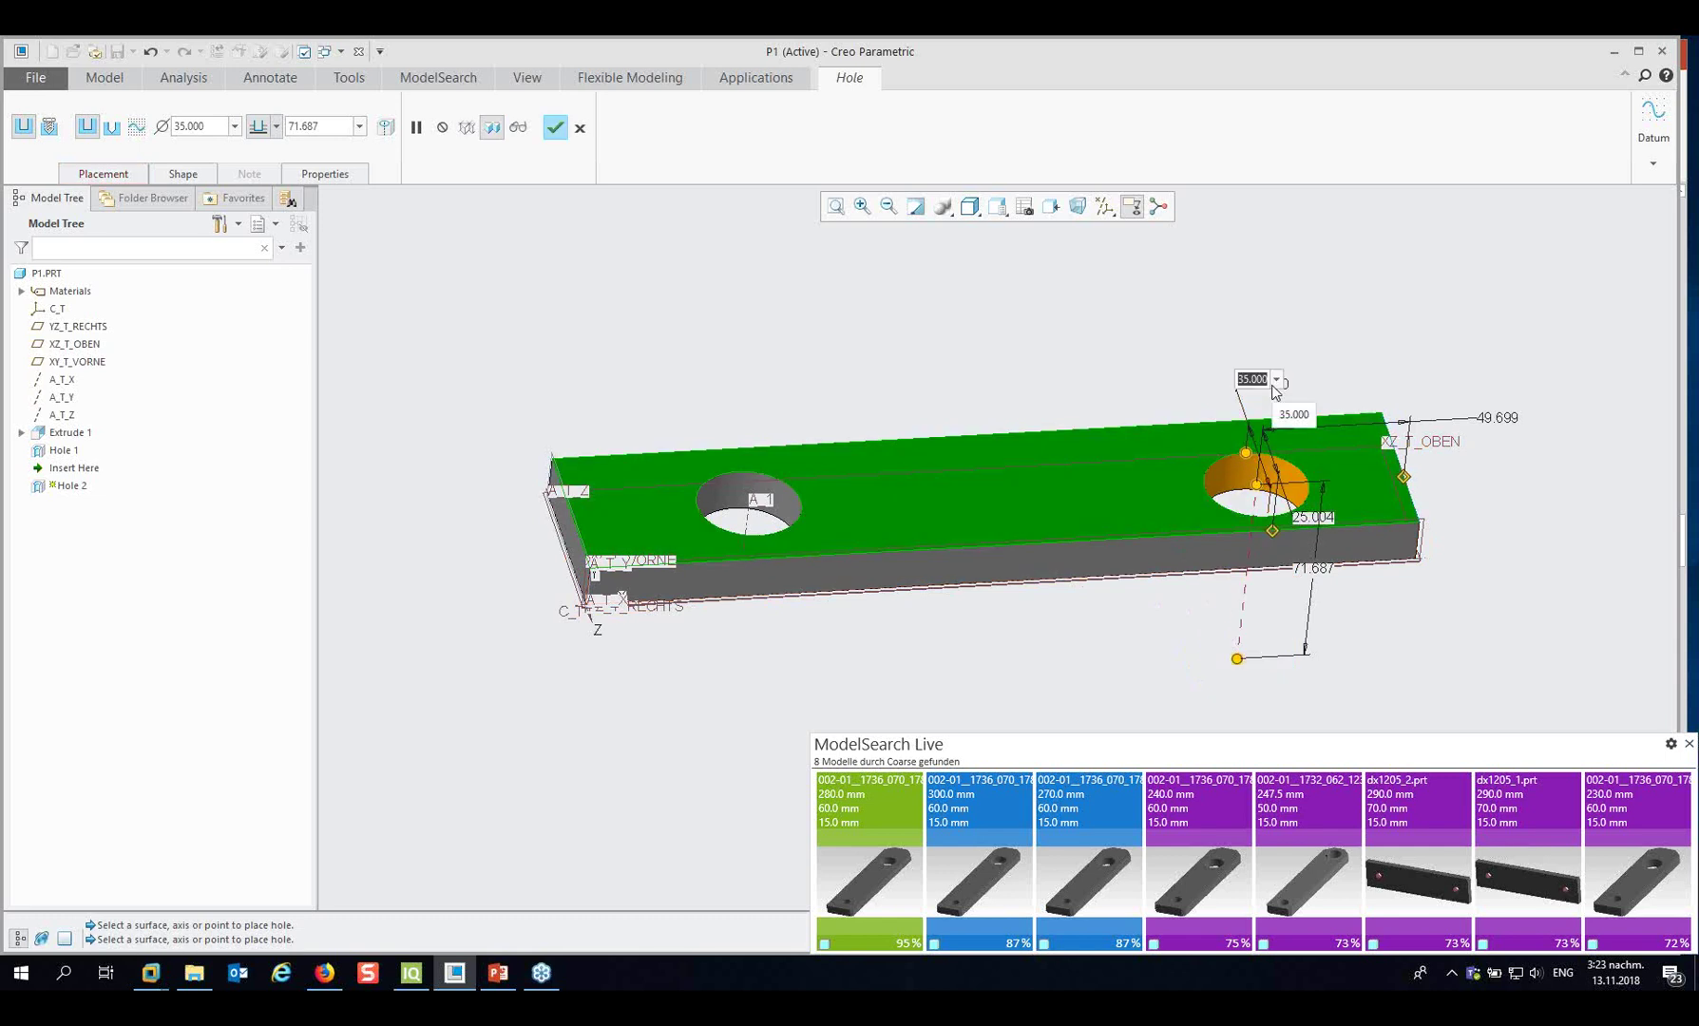
pyautogui.write('20')
pyautogui.press('Return')
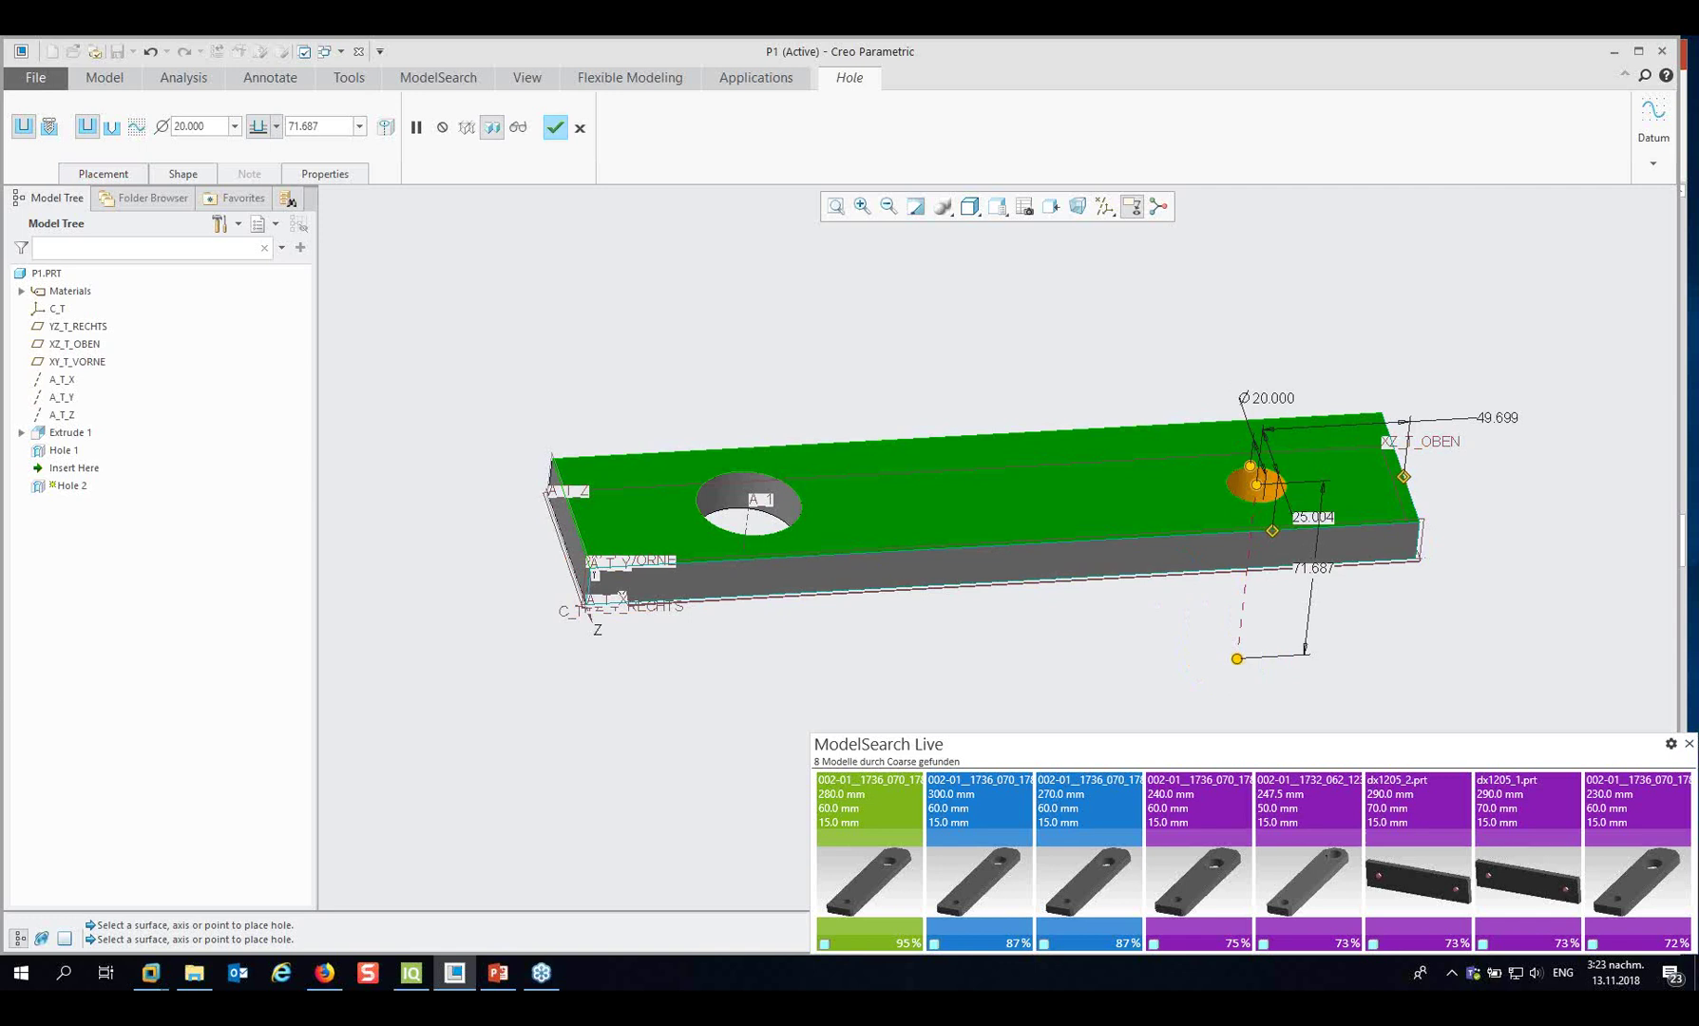
pyautogui.doubleClick(1310, 519)
pyautogui.write('30')
pyautogui.press('Return')
pyautogui.doubleClick(1497, 410)
pyautogui.write('30')
pyautogui.press('Return')
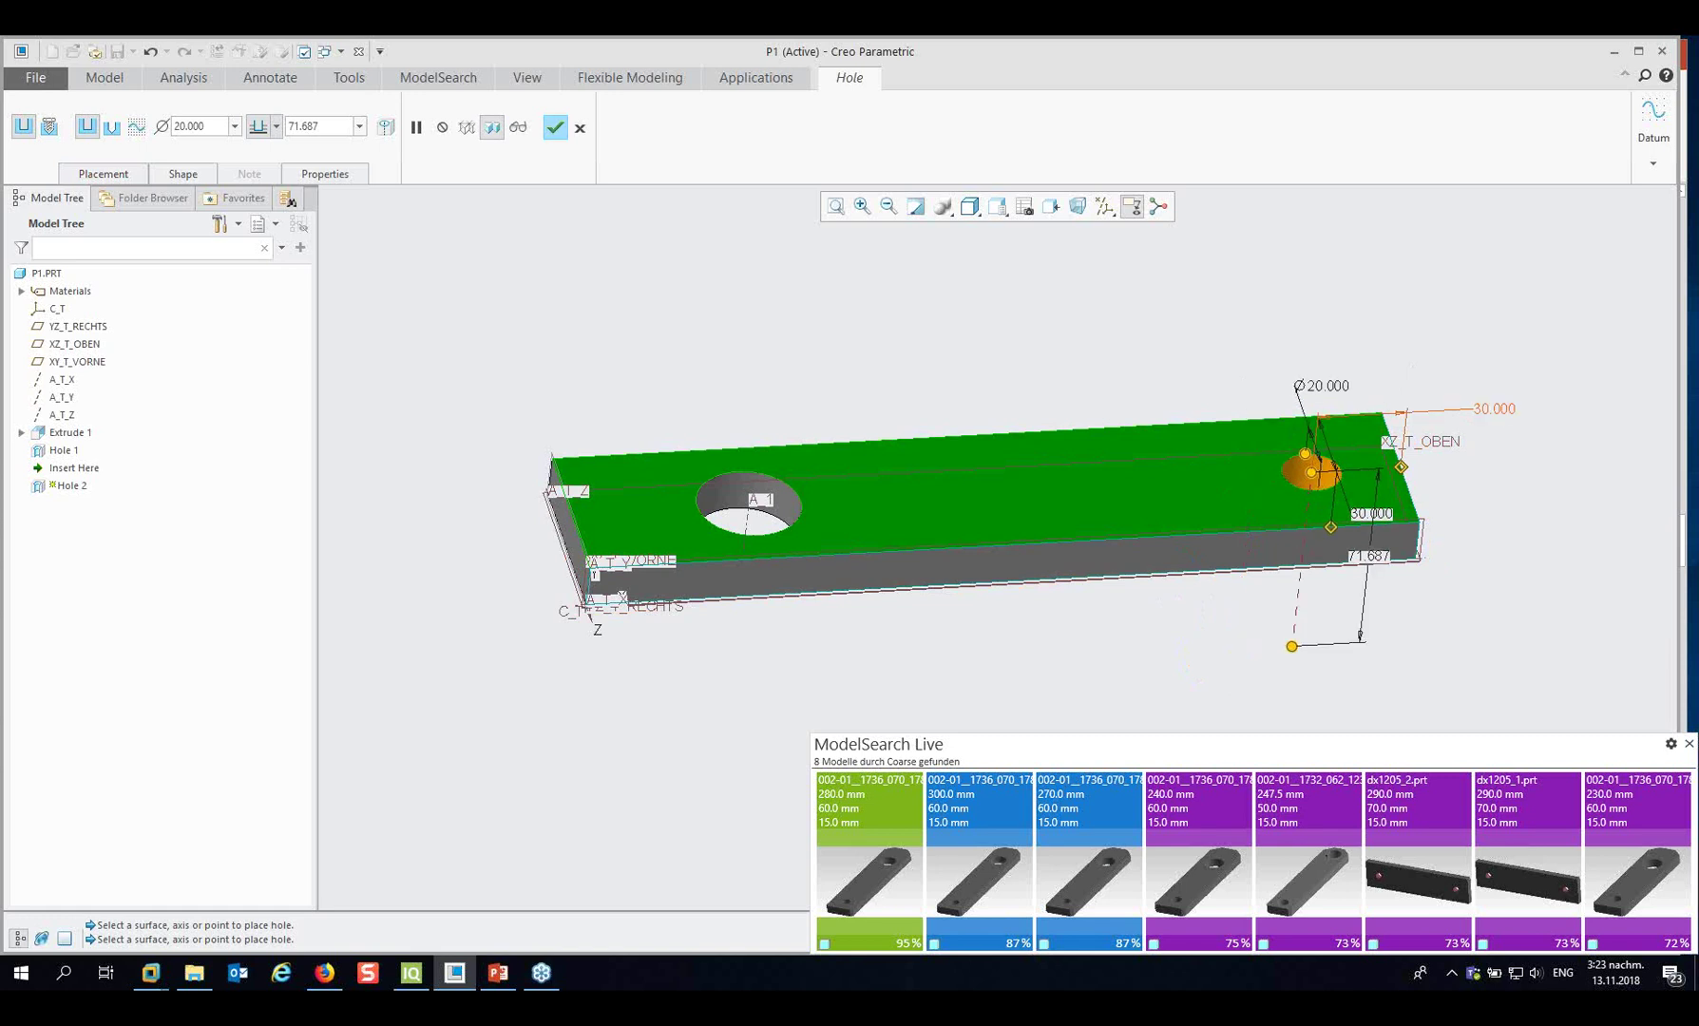
pyautogui.click(276, 126)
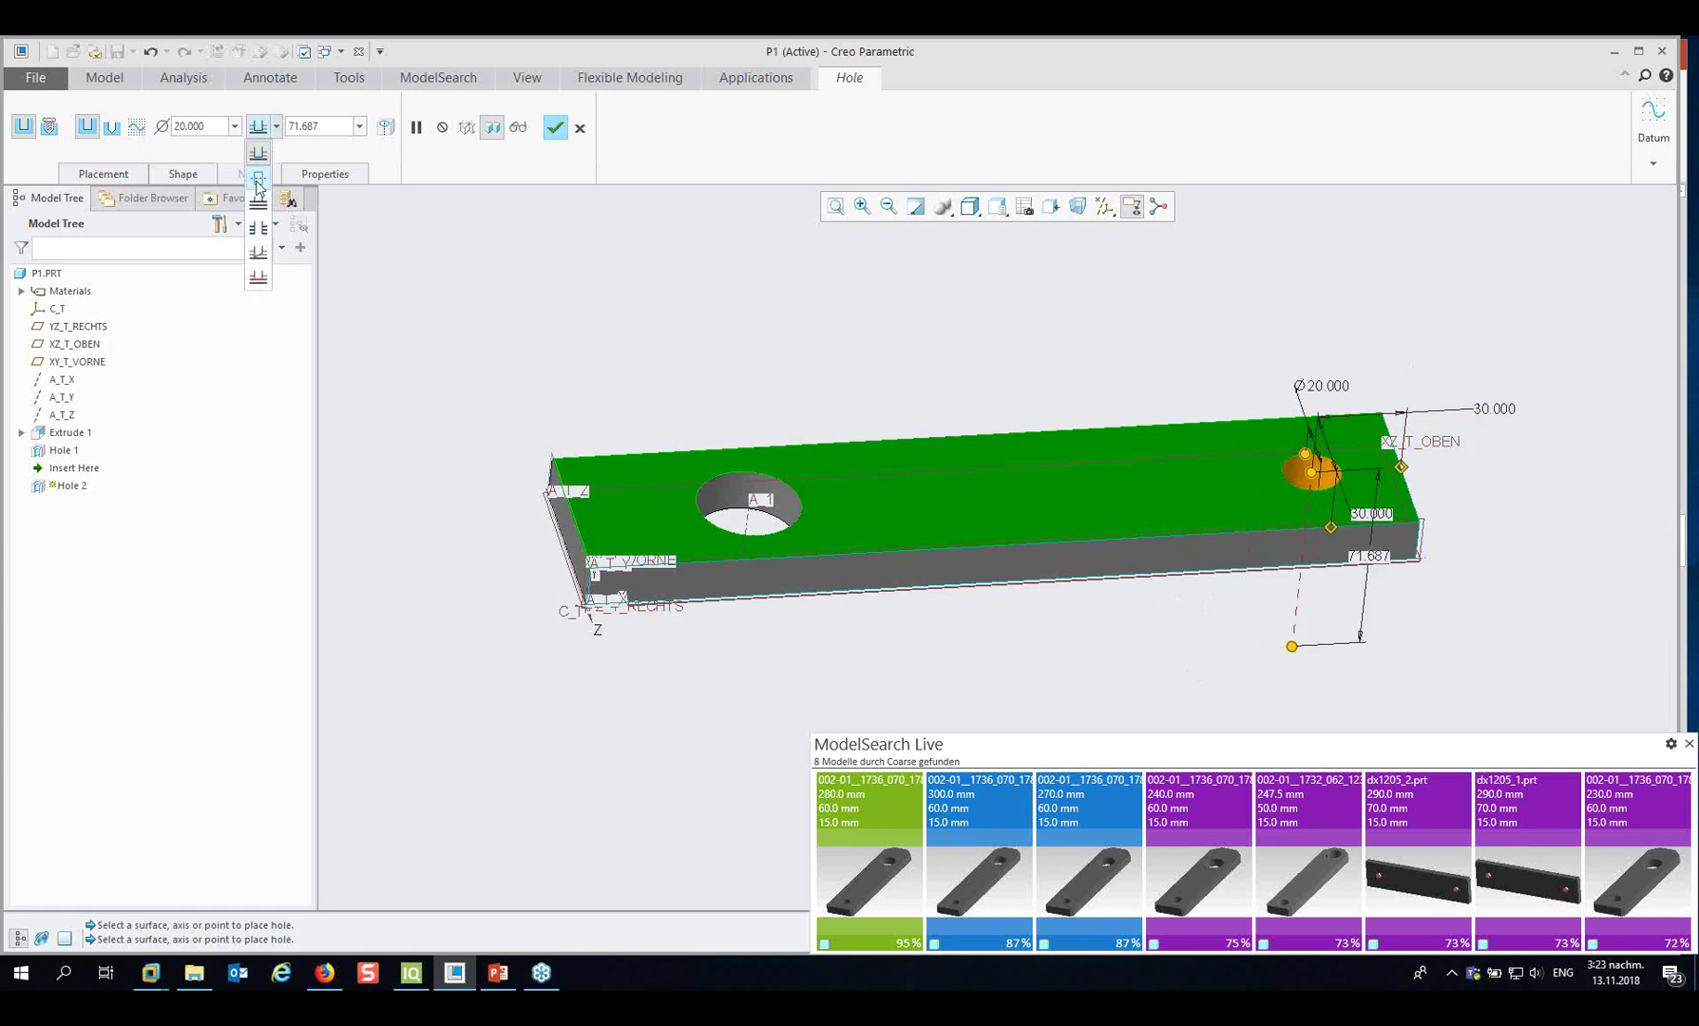
pyautogui.click(258, 229)
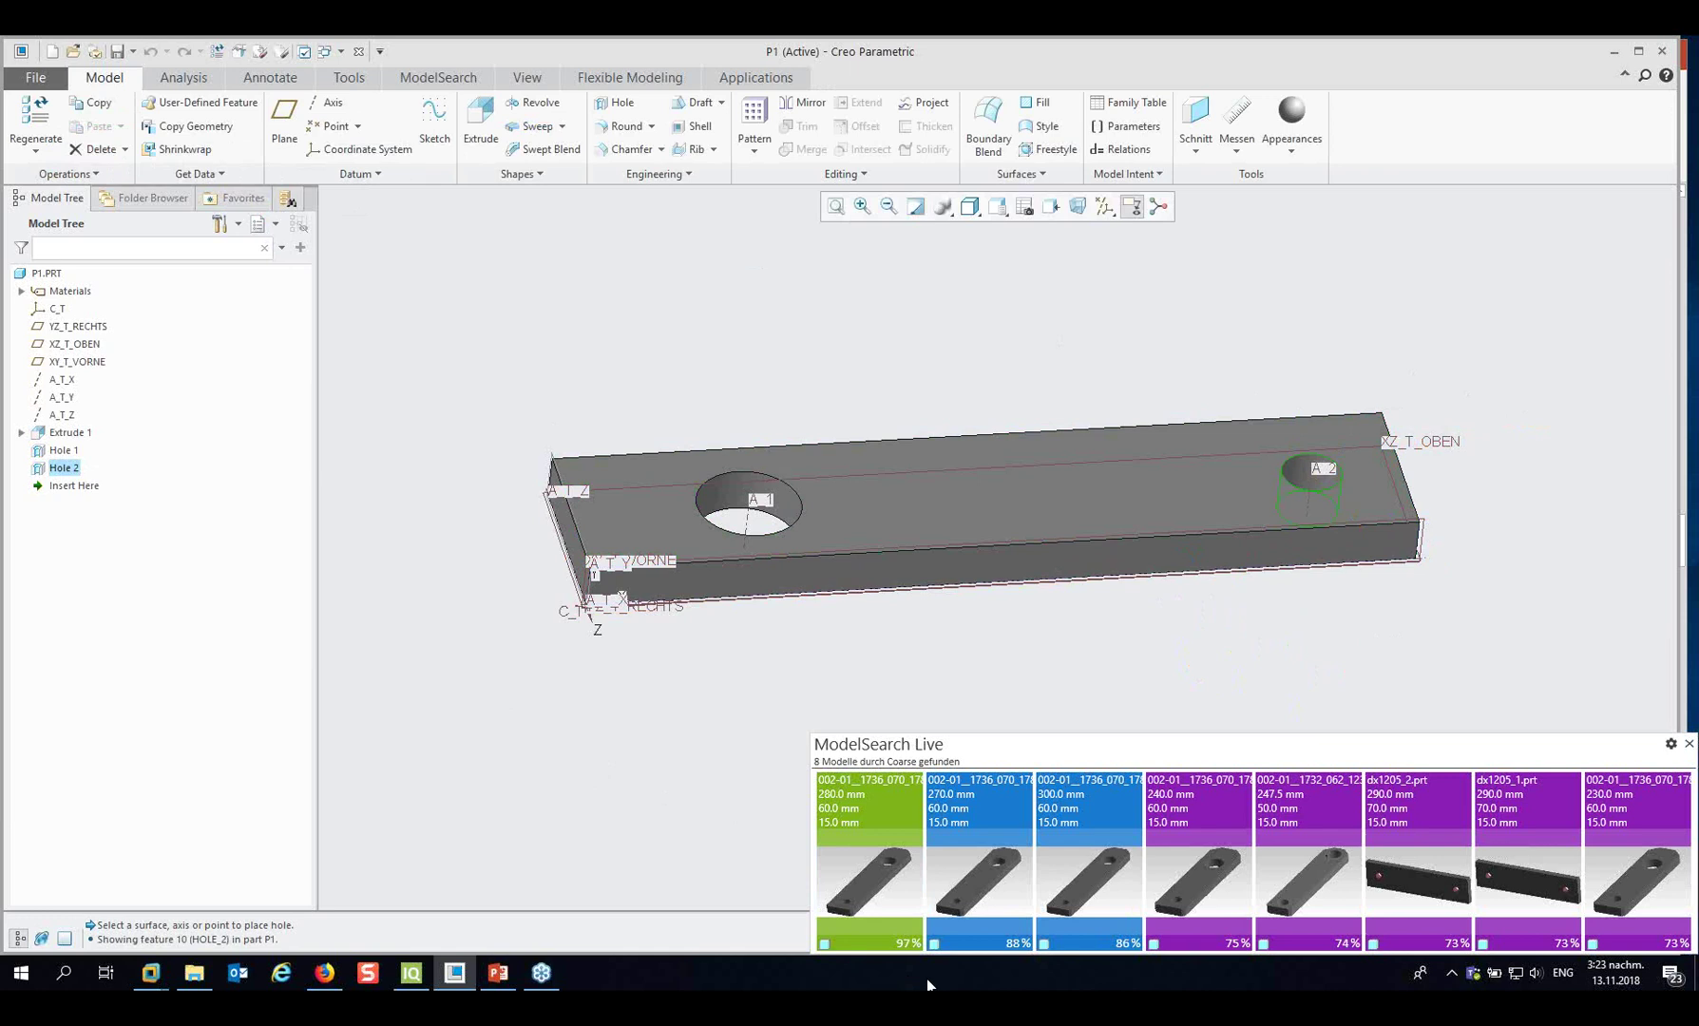
# Chamfer the two vertical corner edges at the plate's origin end with a 15 mm D x D chamfer and complete it.
pyautogui.moveTo(903, 955)
pyautogui.moveTo(470, 702); pyautogui.dragTo(497, 660, button='middle')
pyautogui.click(627, 150)
pyautogui.scroll(-3, 560, 407)
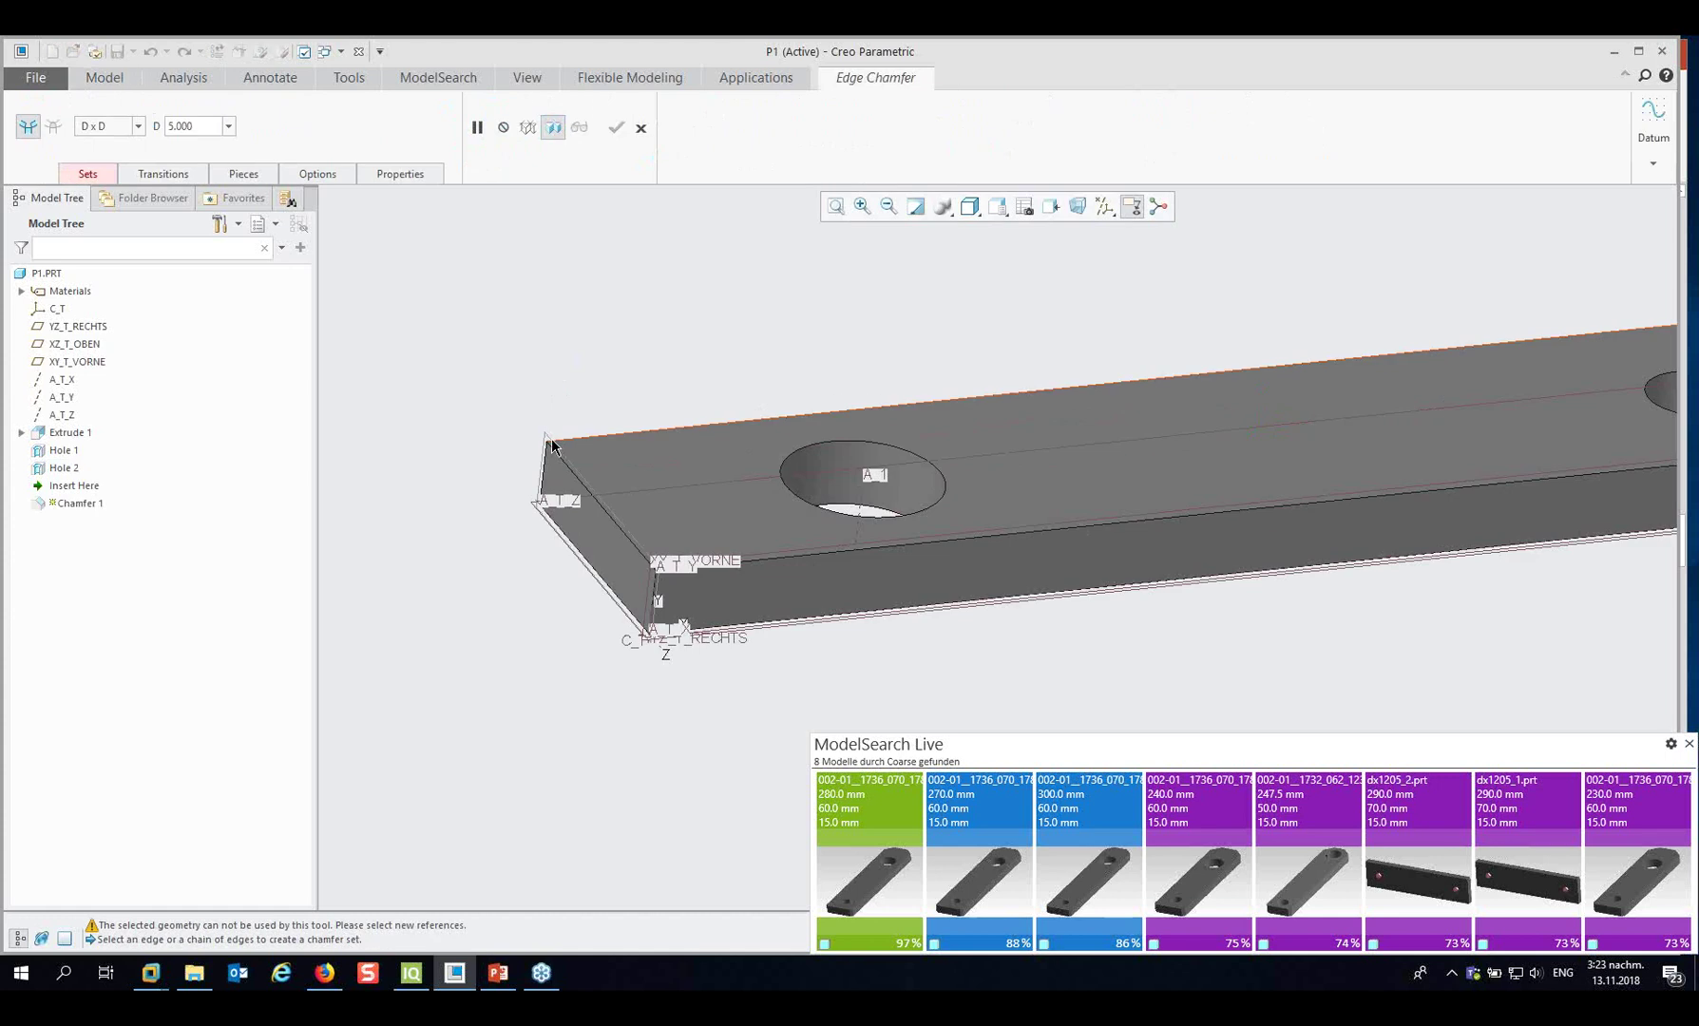
pyautogui.click(546, 467)
pyautogui.click(545, 466)
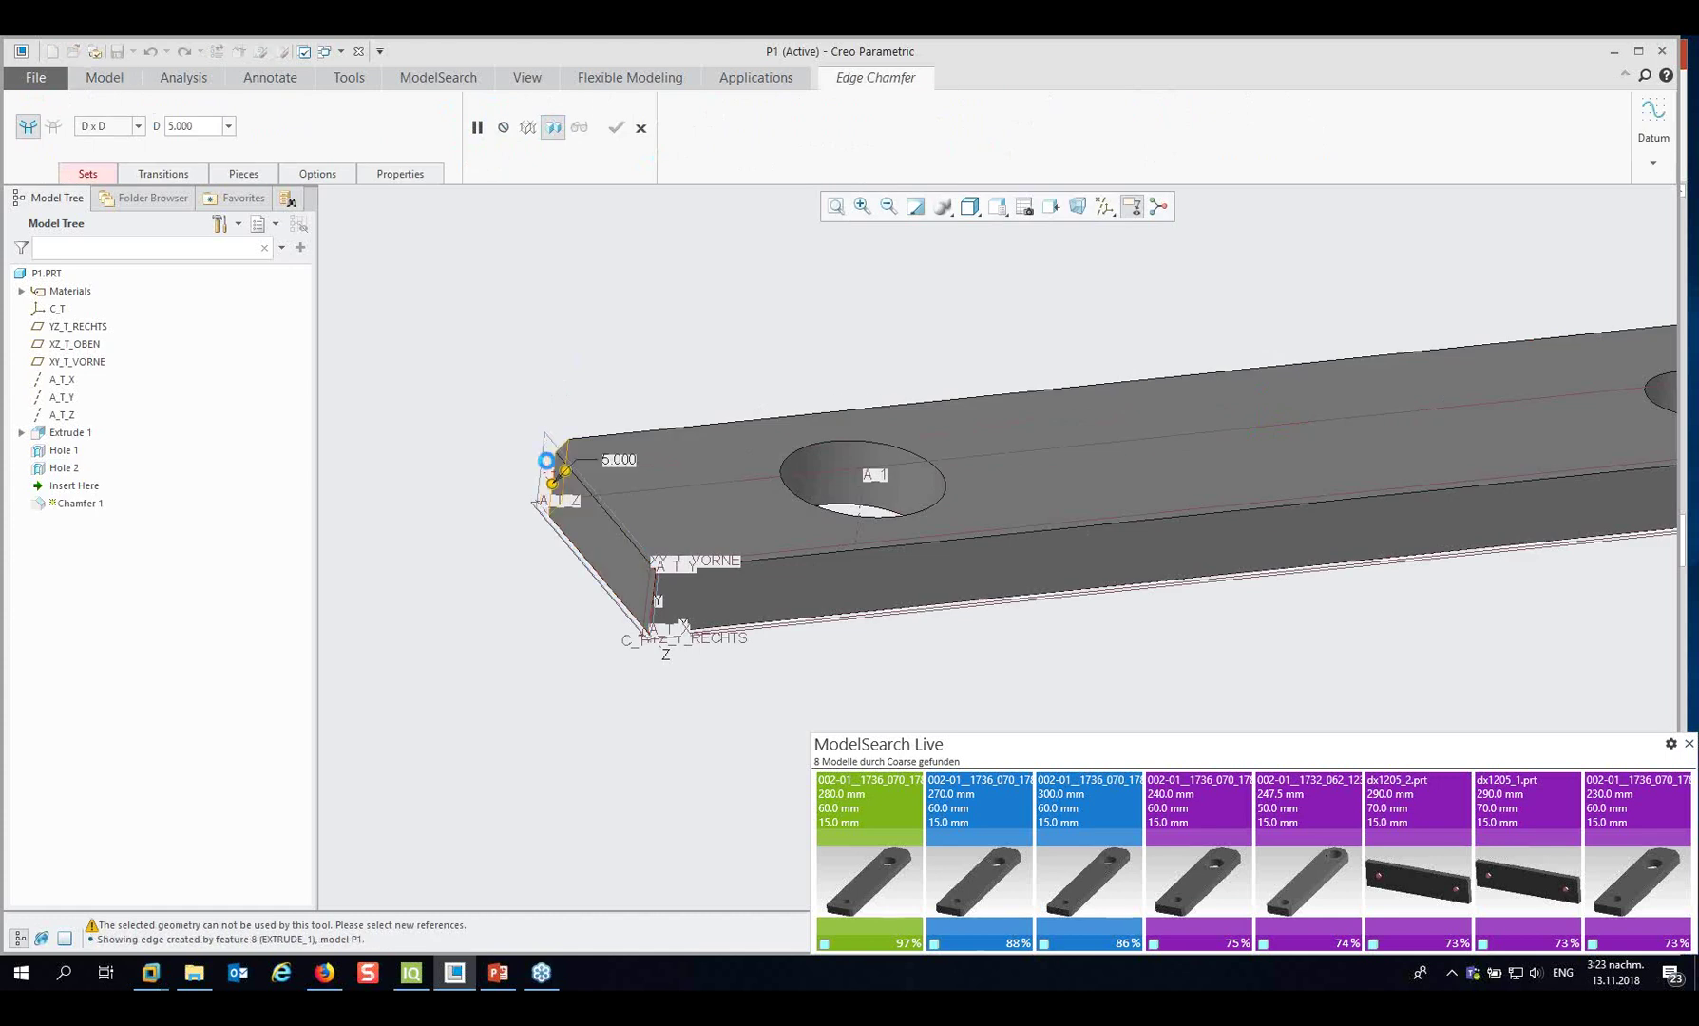
pyautogui.keyDown('ctrl'); pyautogui.click(651, 597); pyautogui.keyUp('ctrl')
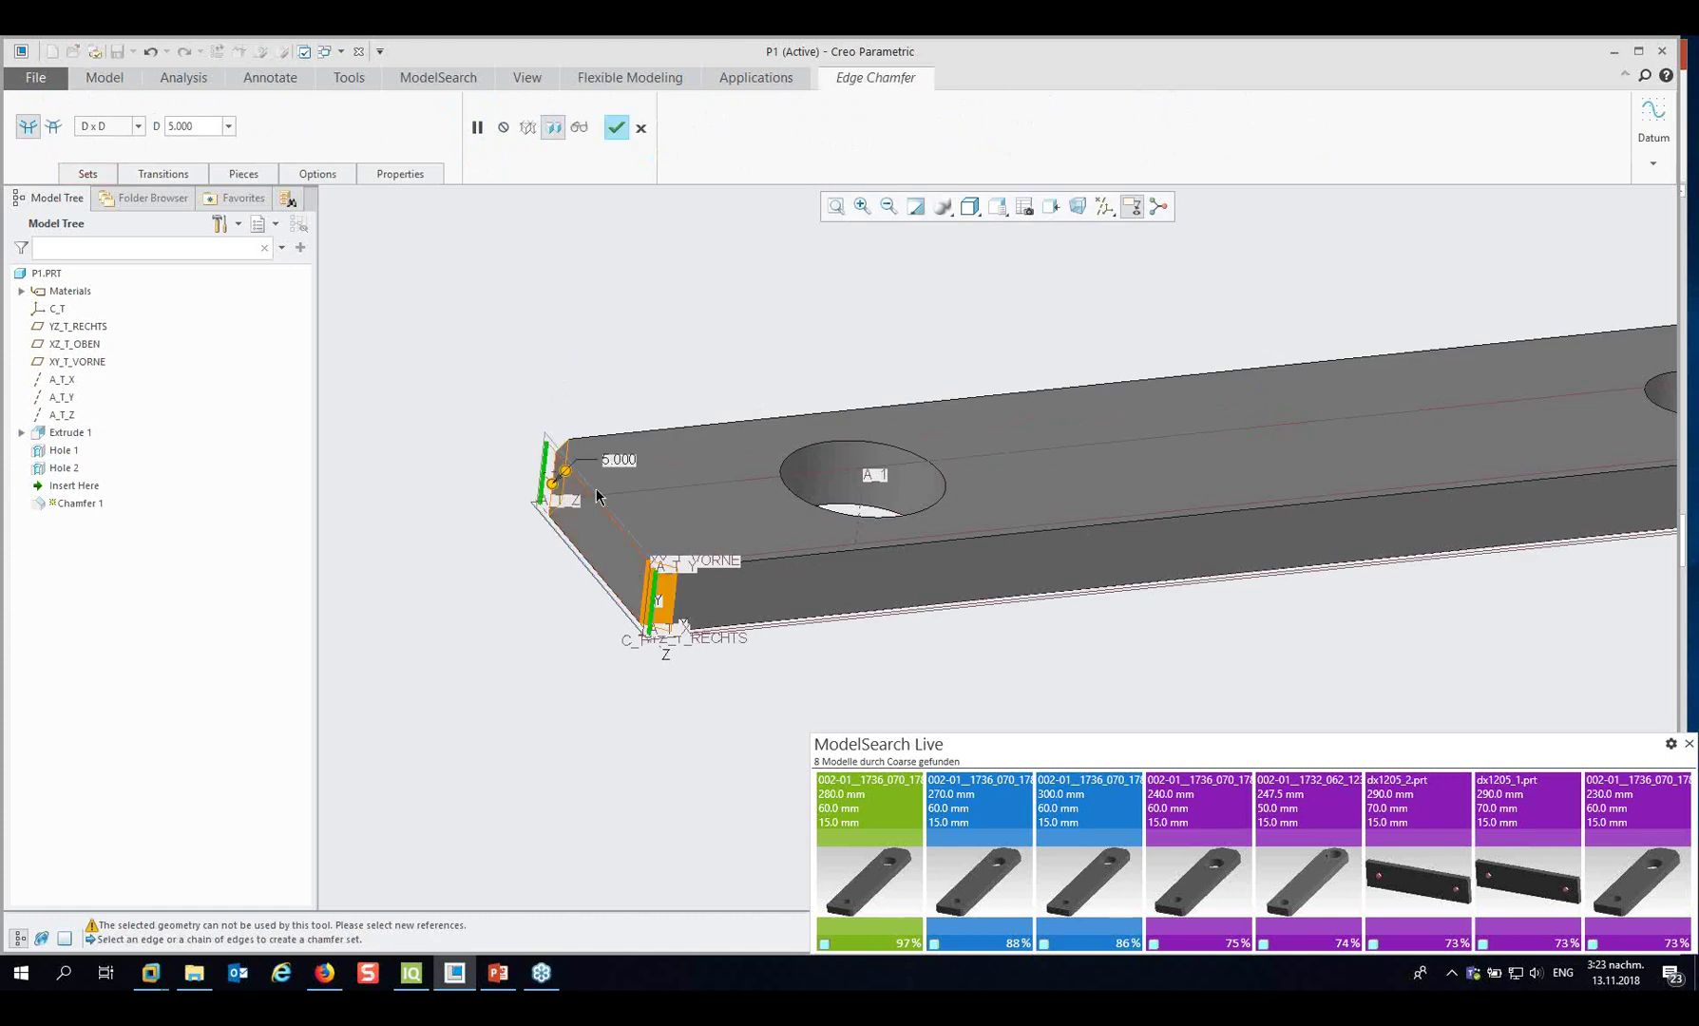
pyautogui.write('15')
pyautogui.press('Return')
pyautogui.scroll(3, 734, 280)
pyautogui.middleClick(1011, 311)
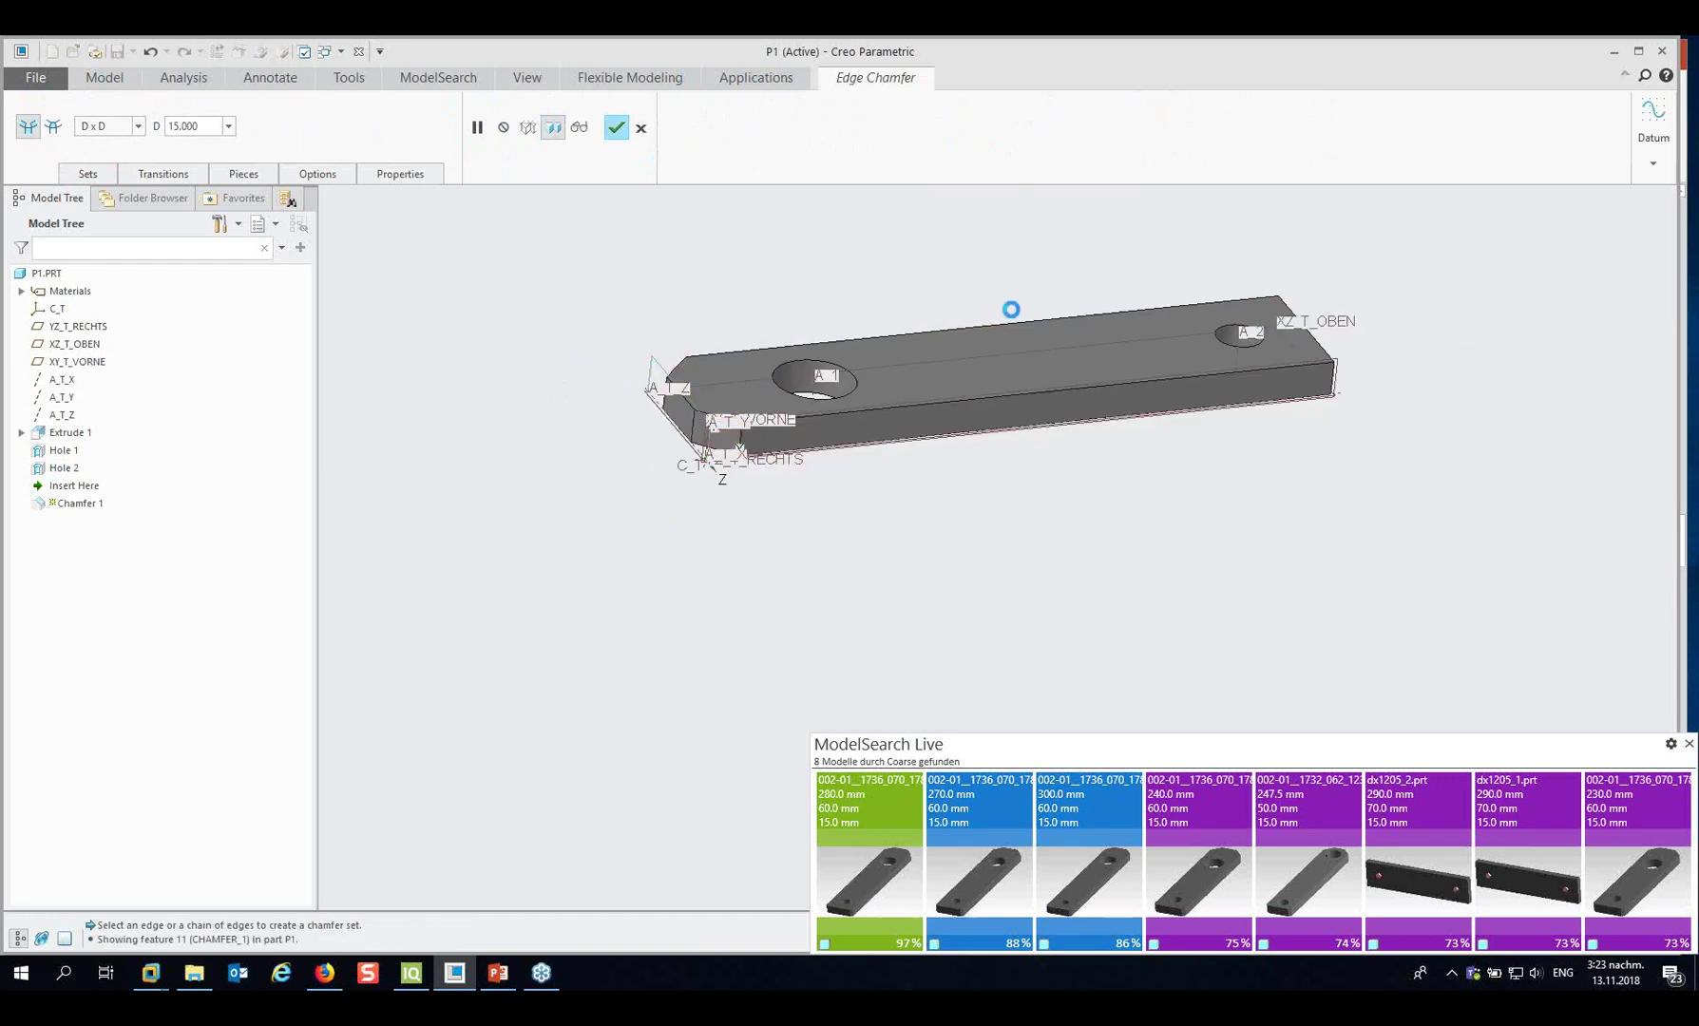
# Chamfer the vertical corner edges at the plate's far end with a 5 mm D x D chamfer.
pyautogui.click(630, 149)
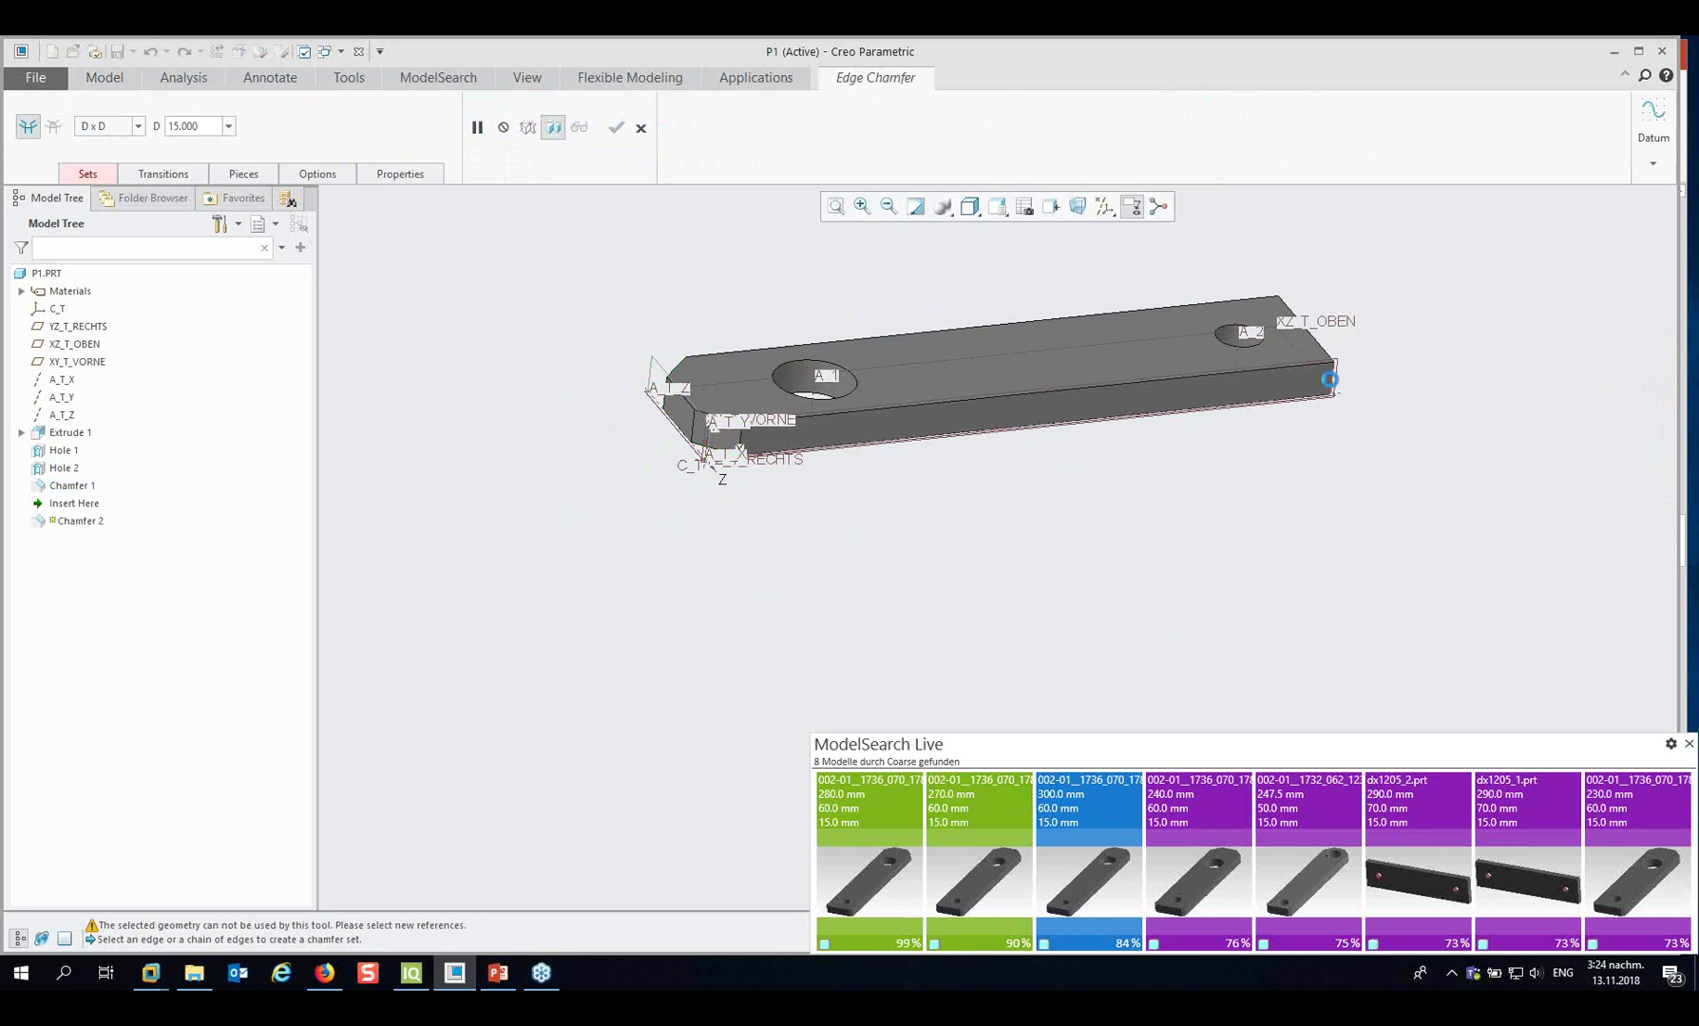
pyautogui.click(1330, 385)
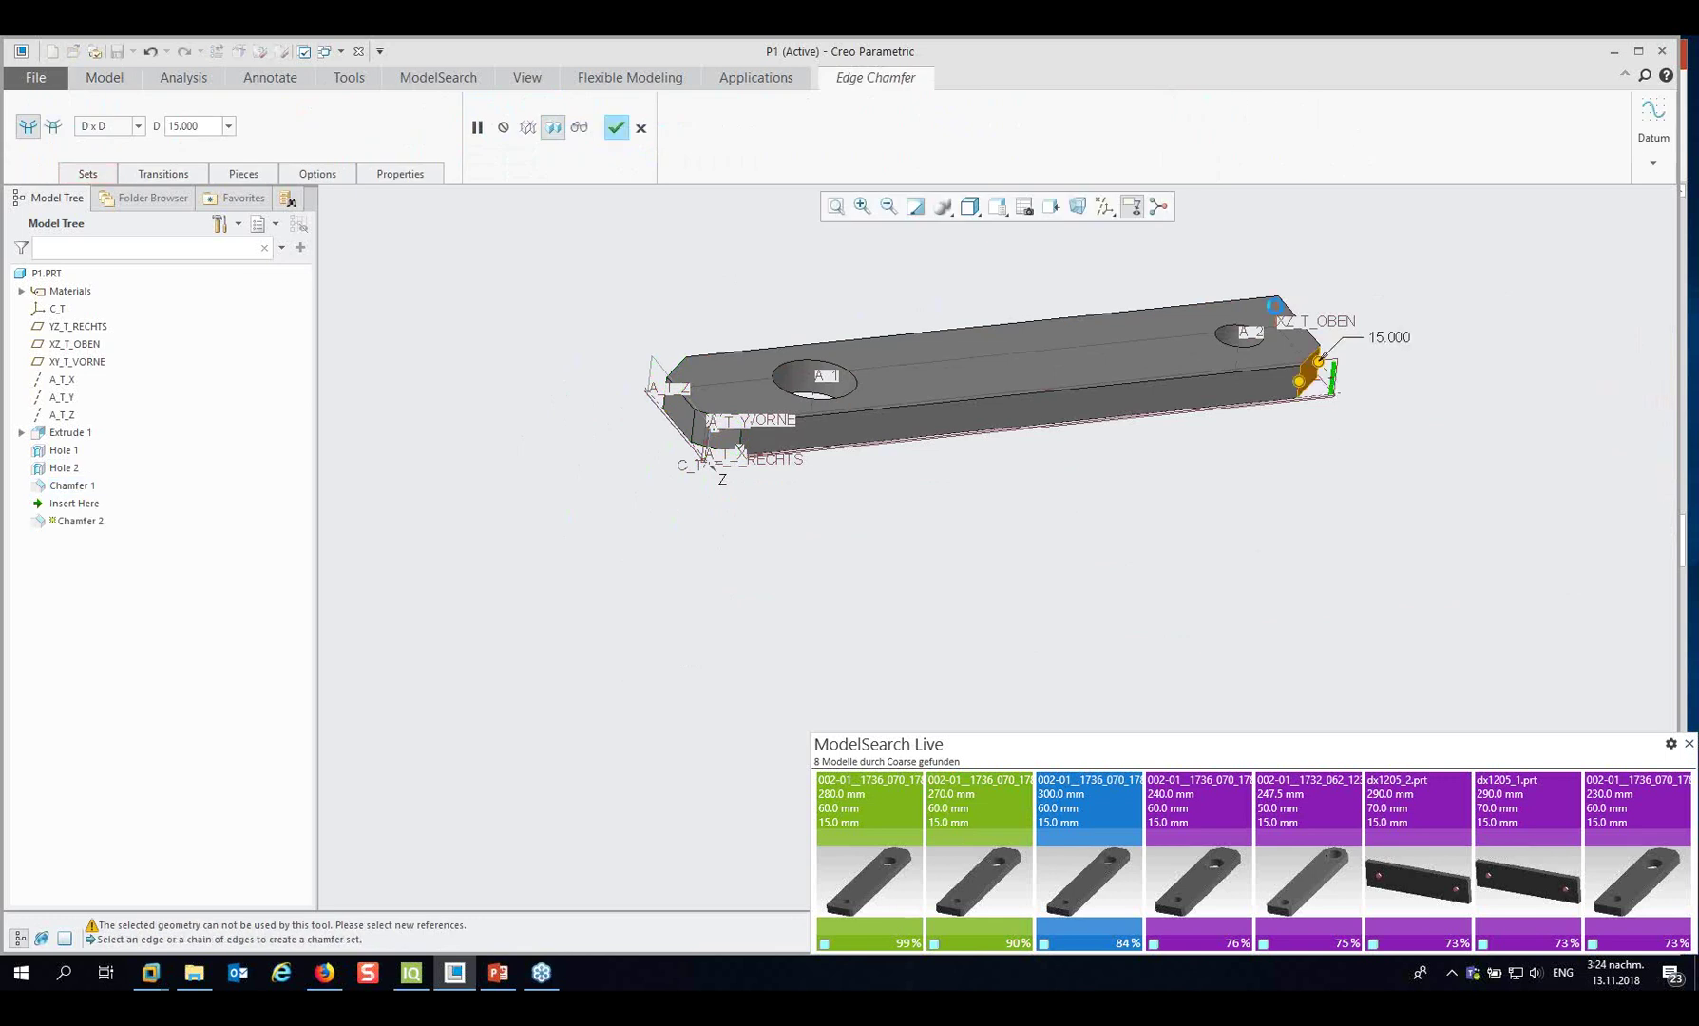
pyautogui.doubleClick(1385, 338)
pyautogui.write('5')
pyautogui.press('Return')
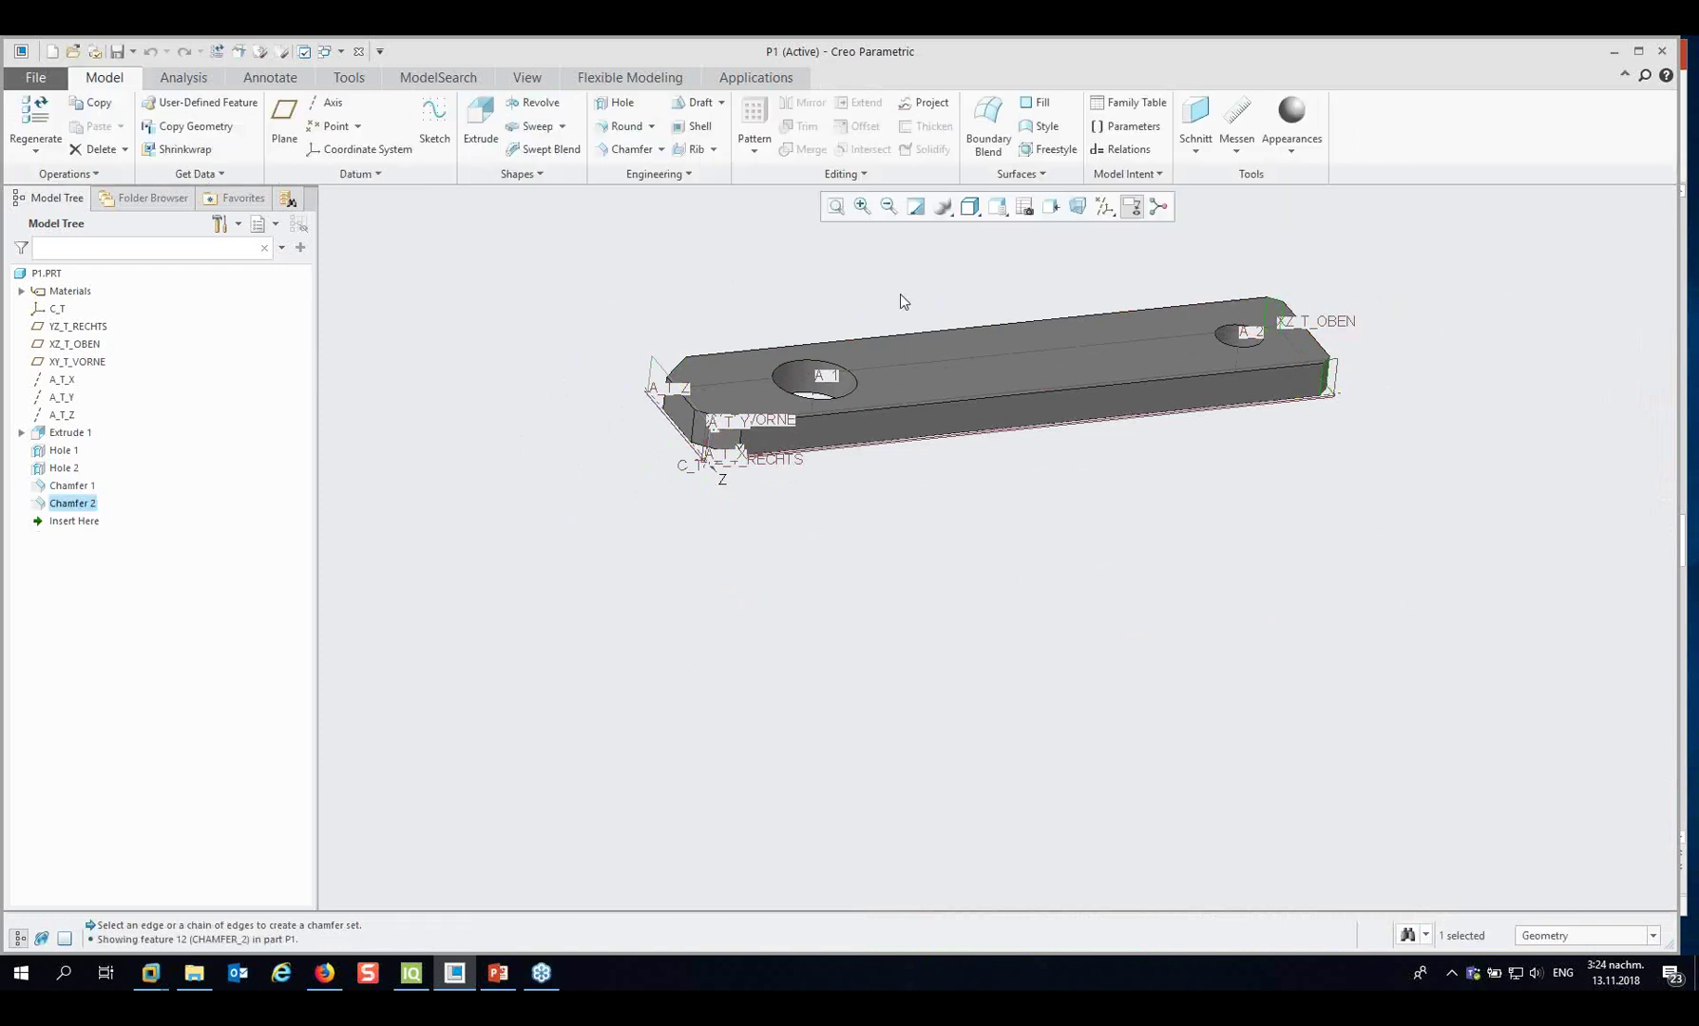
pyautogui.scroll(-3, 914, 302)
pyautogui.scroll(1, 909, 304)
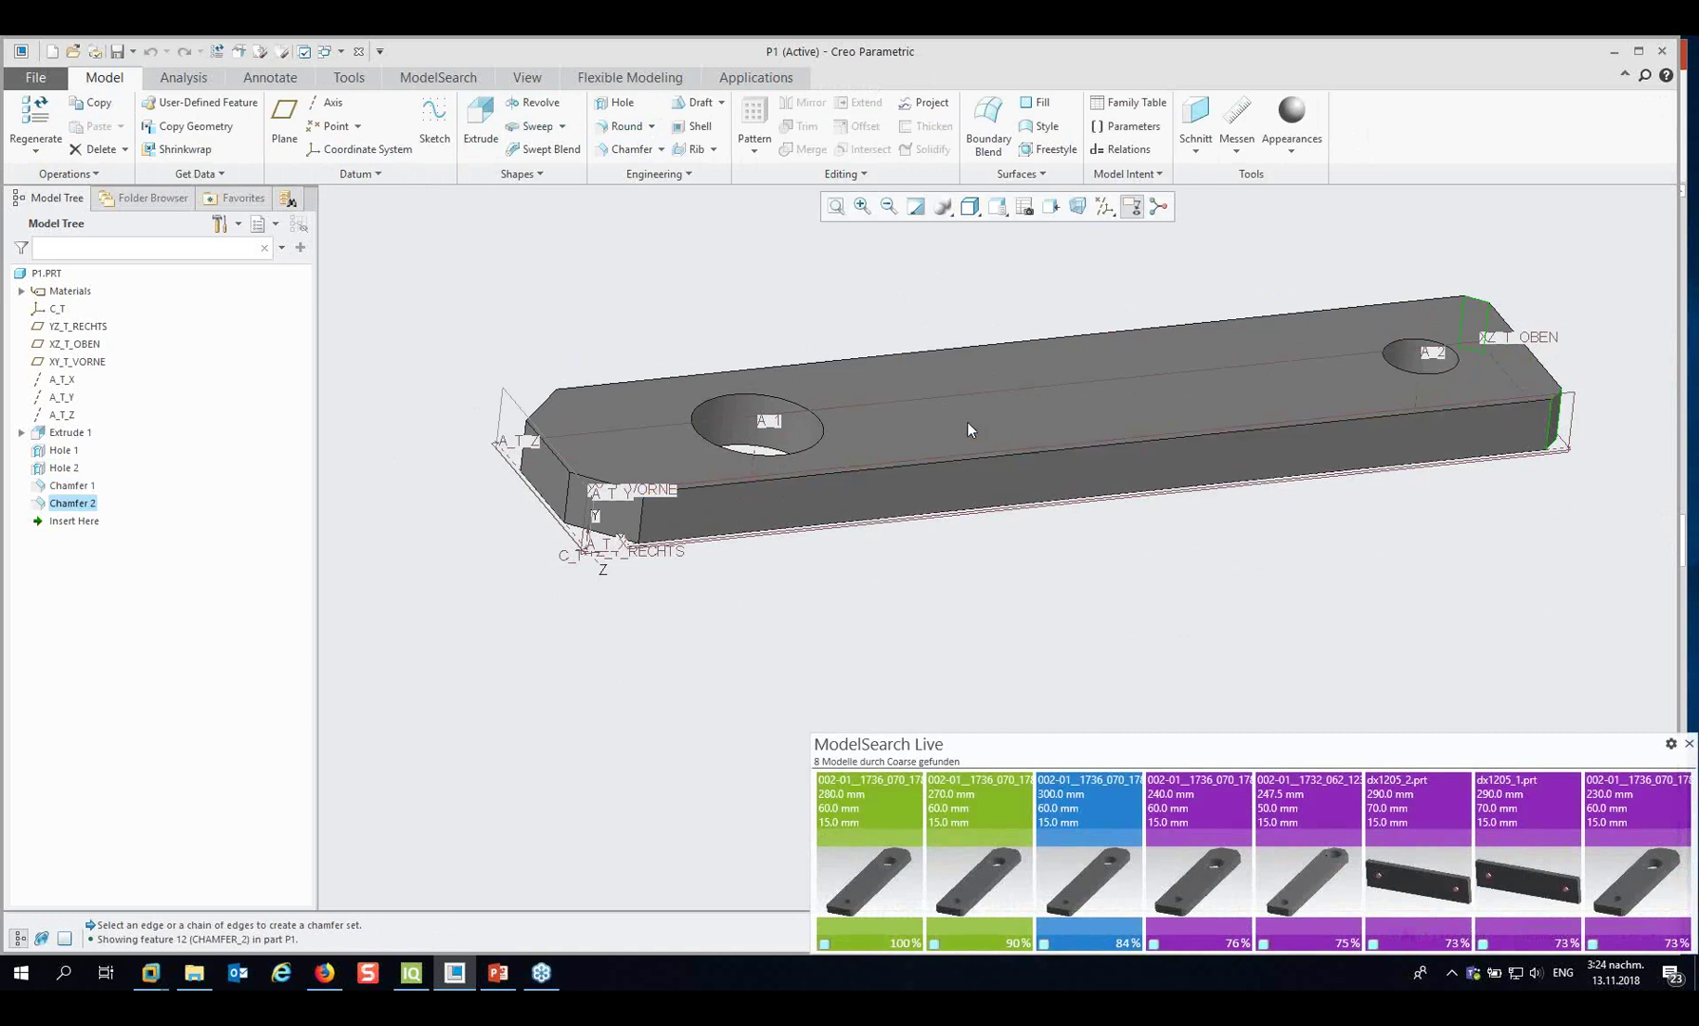
pyautogui.moveTo(843, 831)
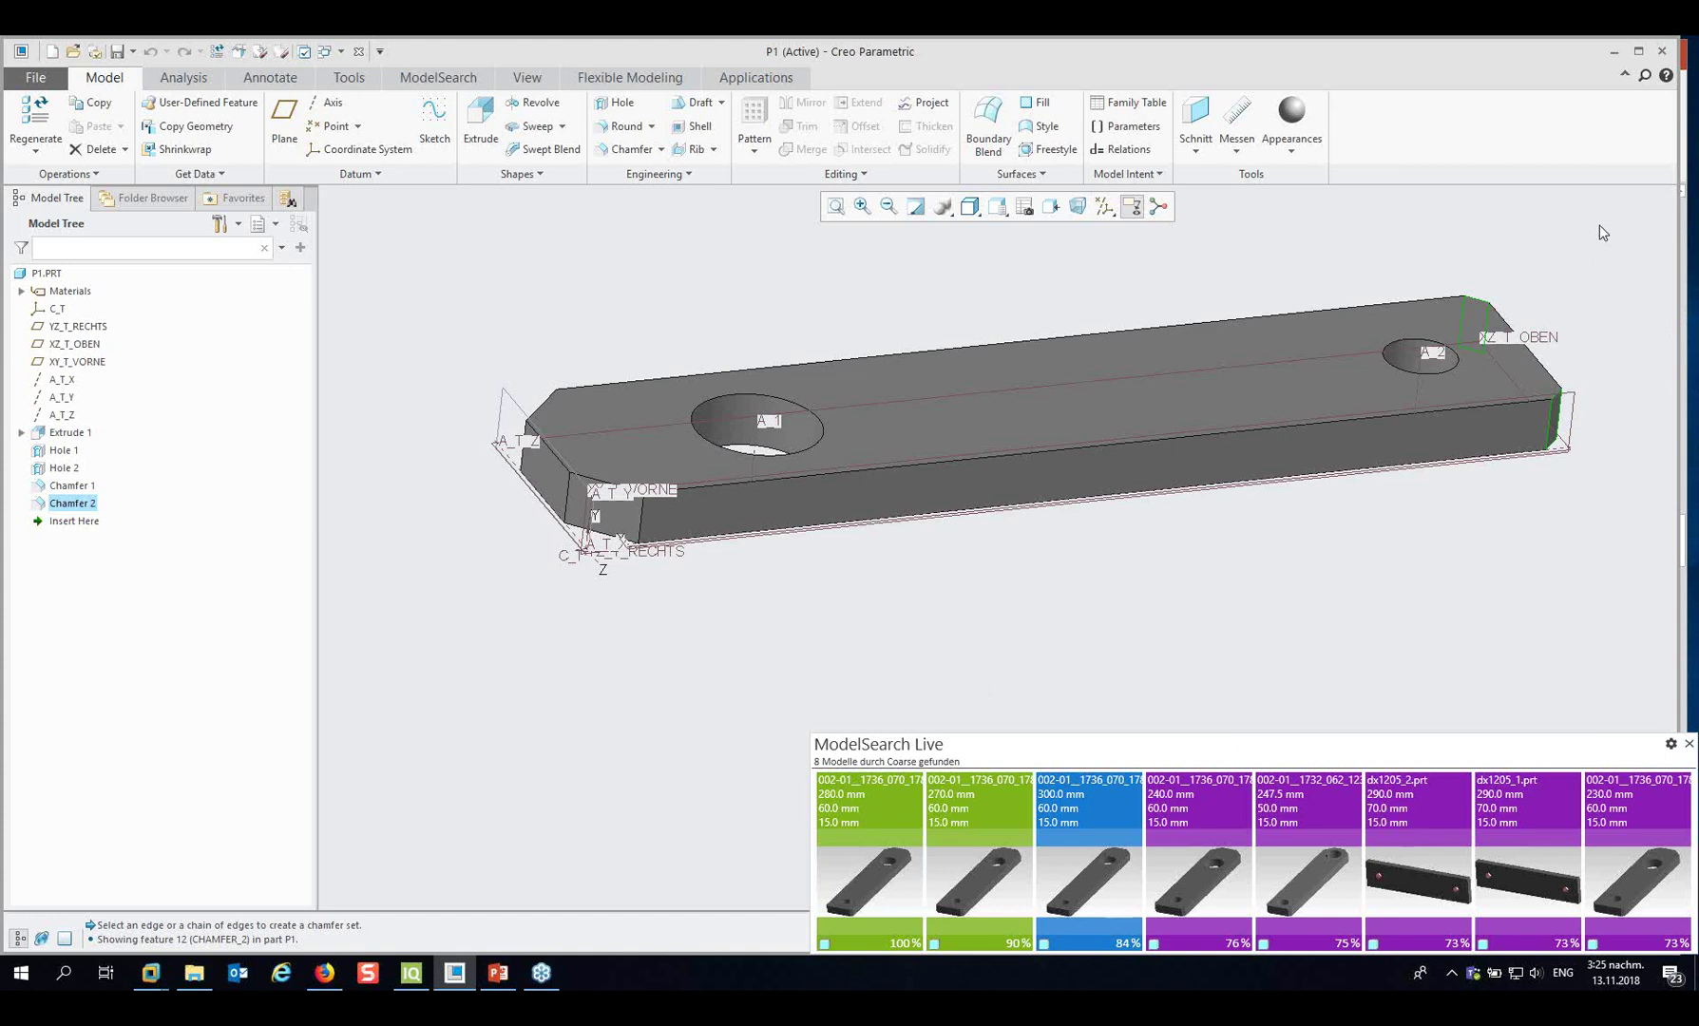
pyautogui.click(1683, 328)
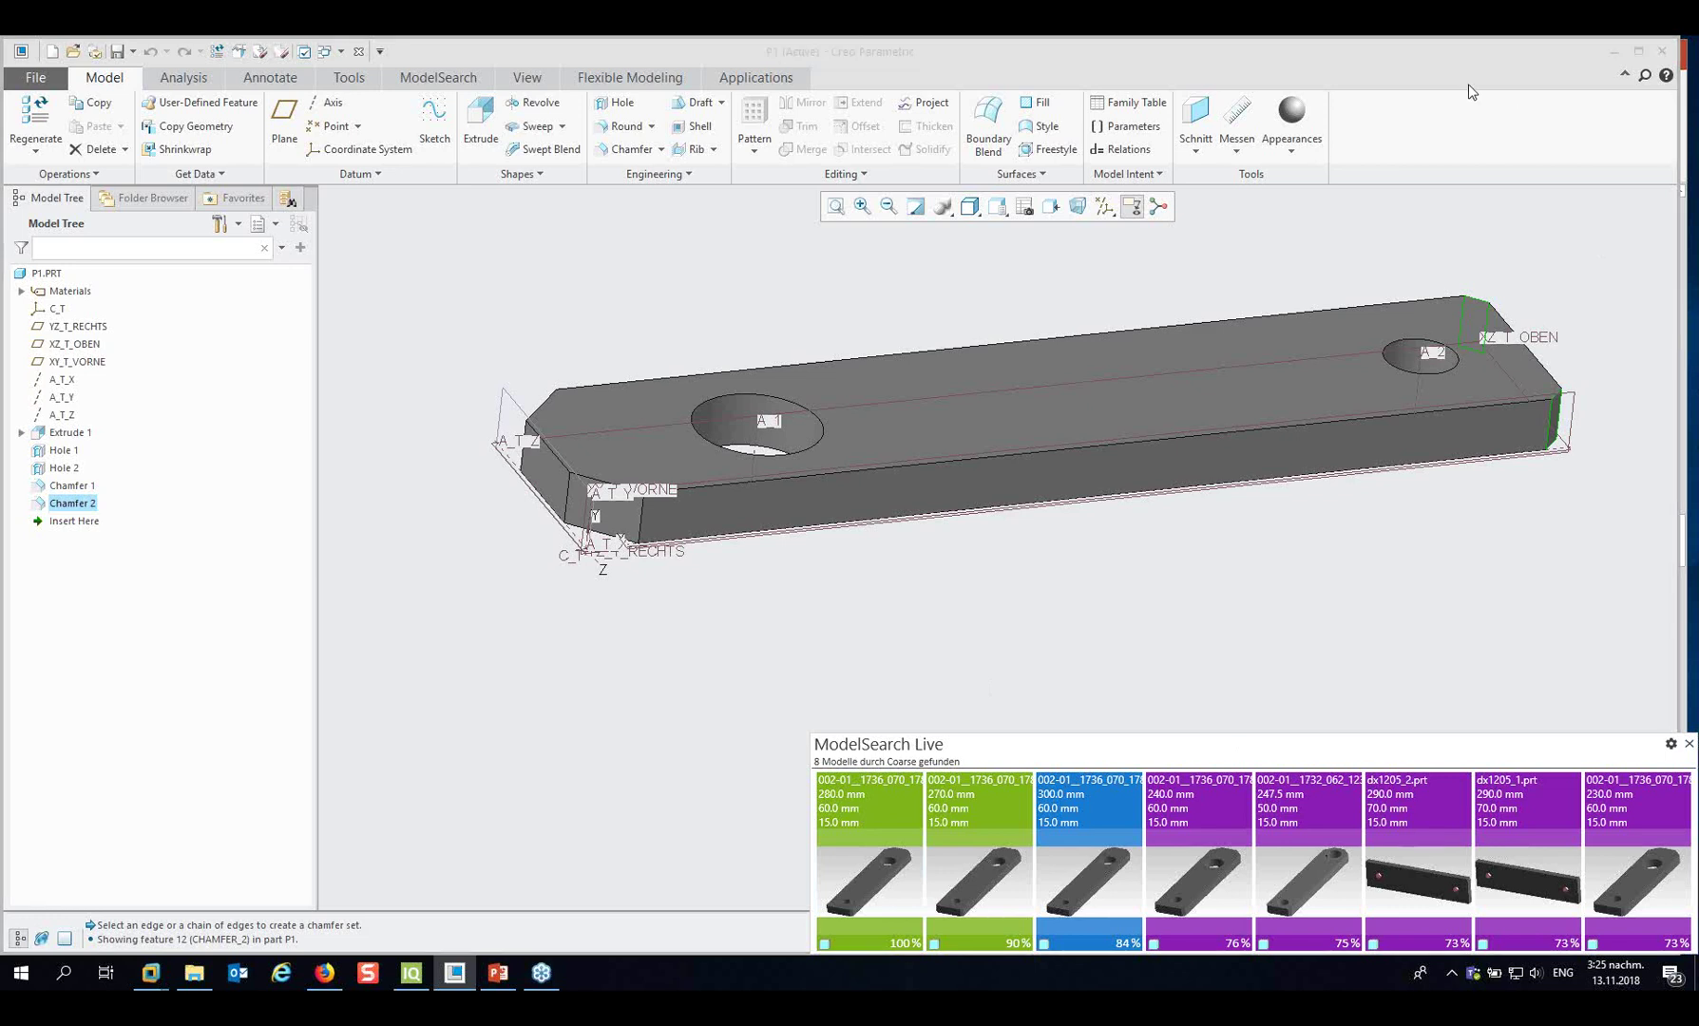
pyautogui.click(1381, 131)
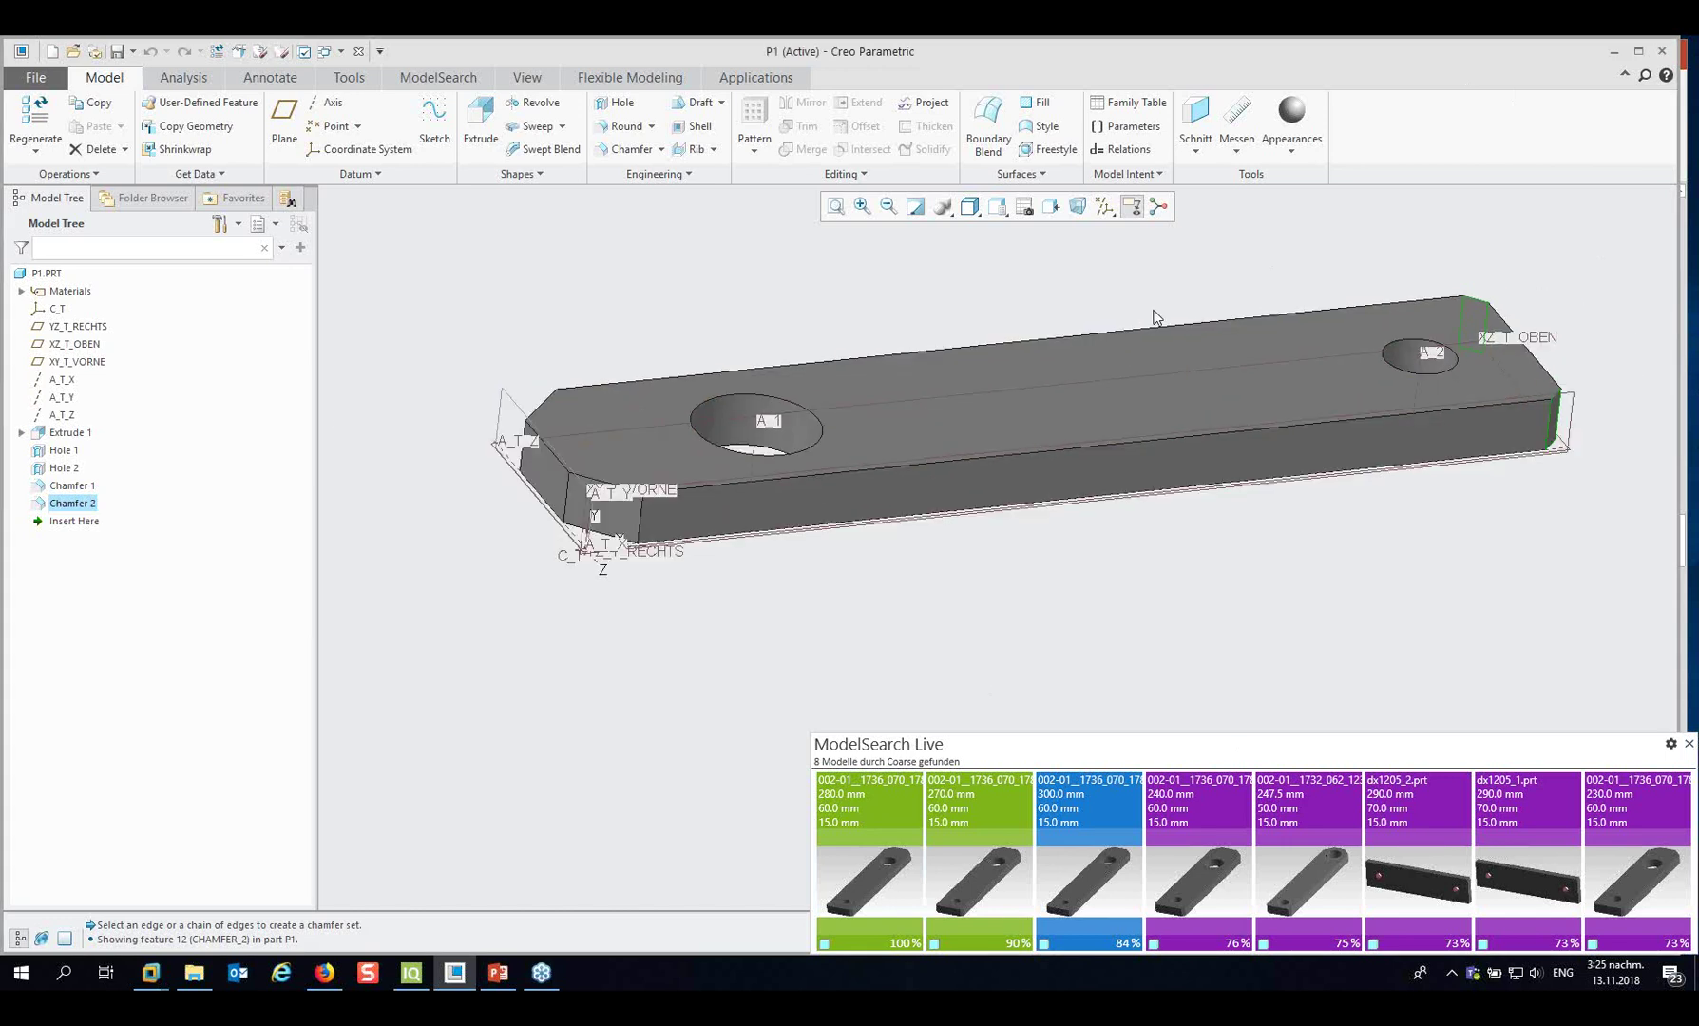
# Erase the current plate part P1 from the session.
pyautogui.click(57, 79)
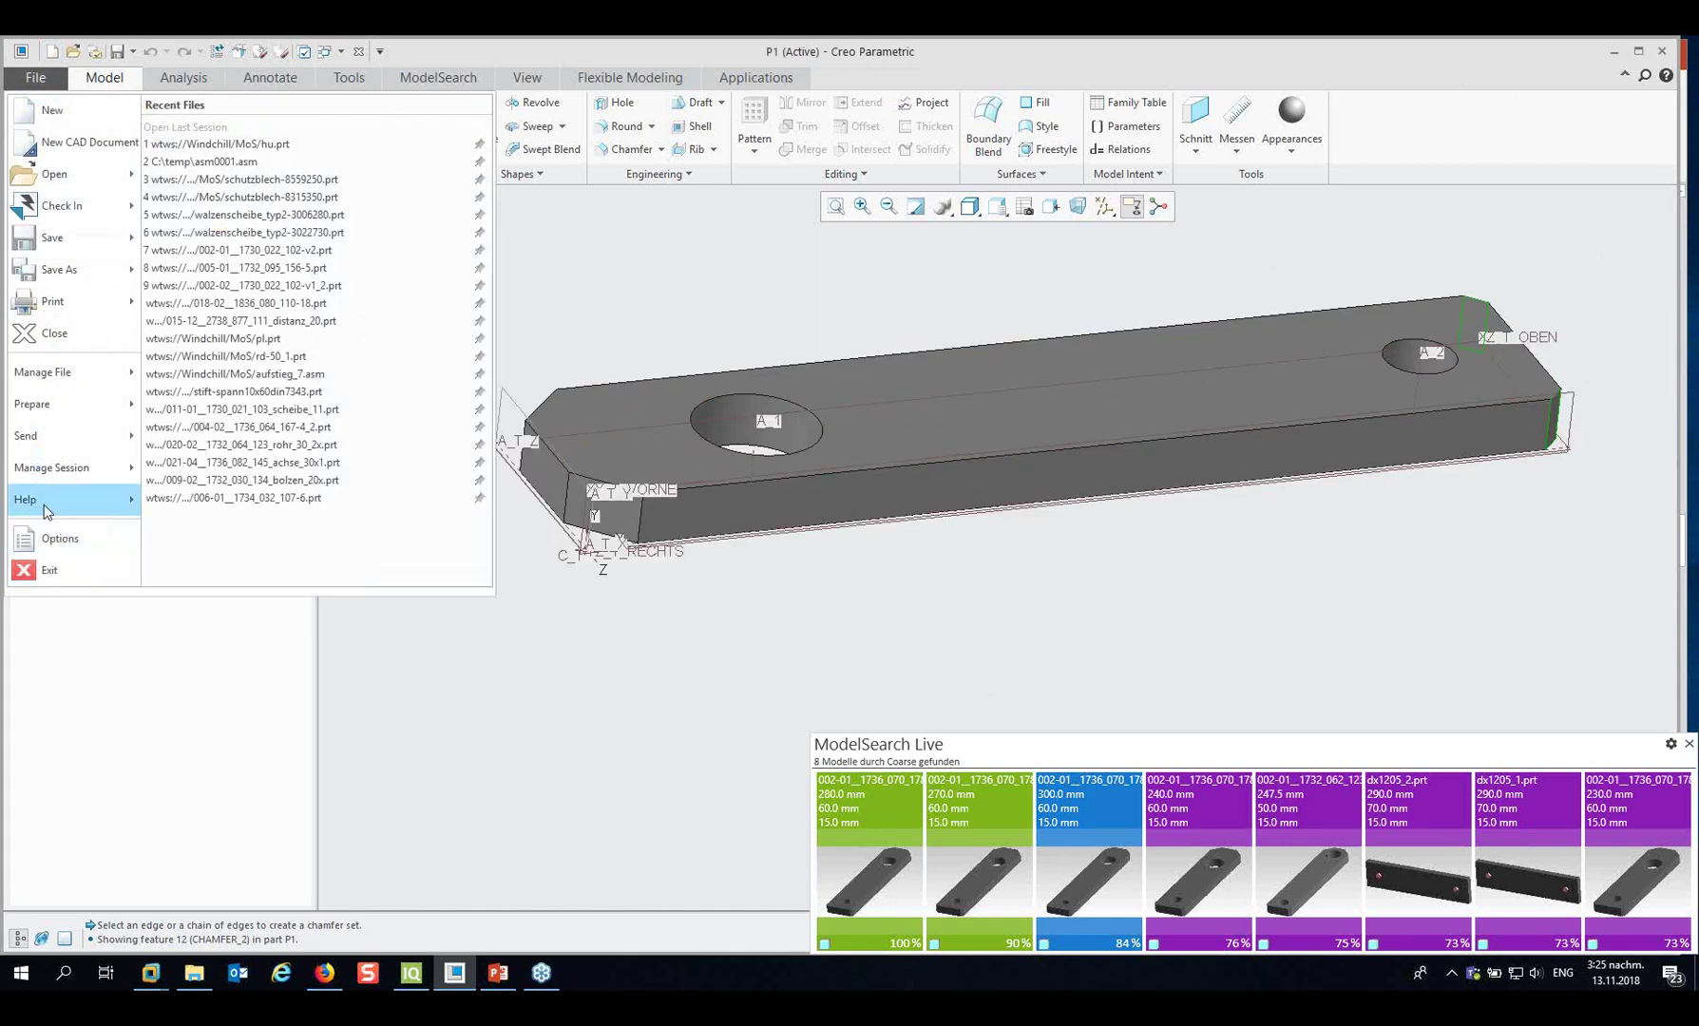
pyautogui.moveTo(95, 468)
pyautogui.click(228, 138)
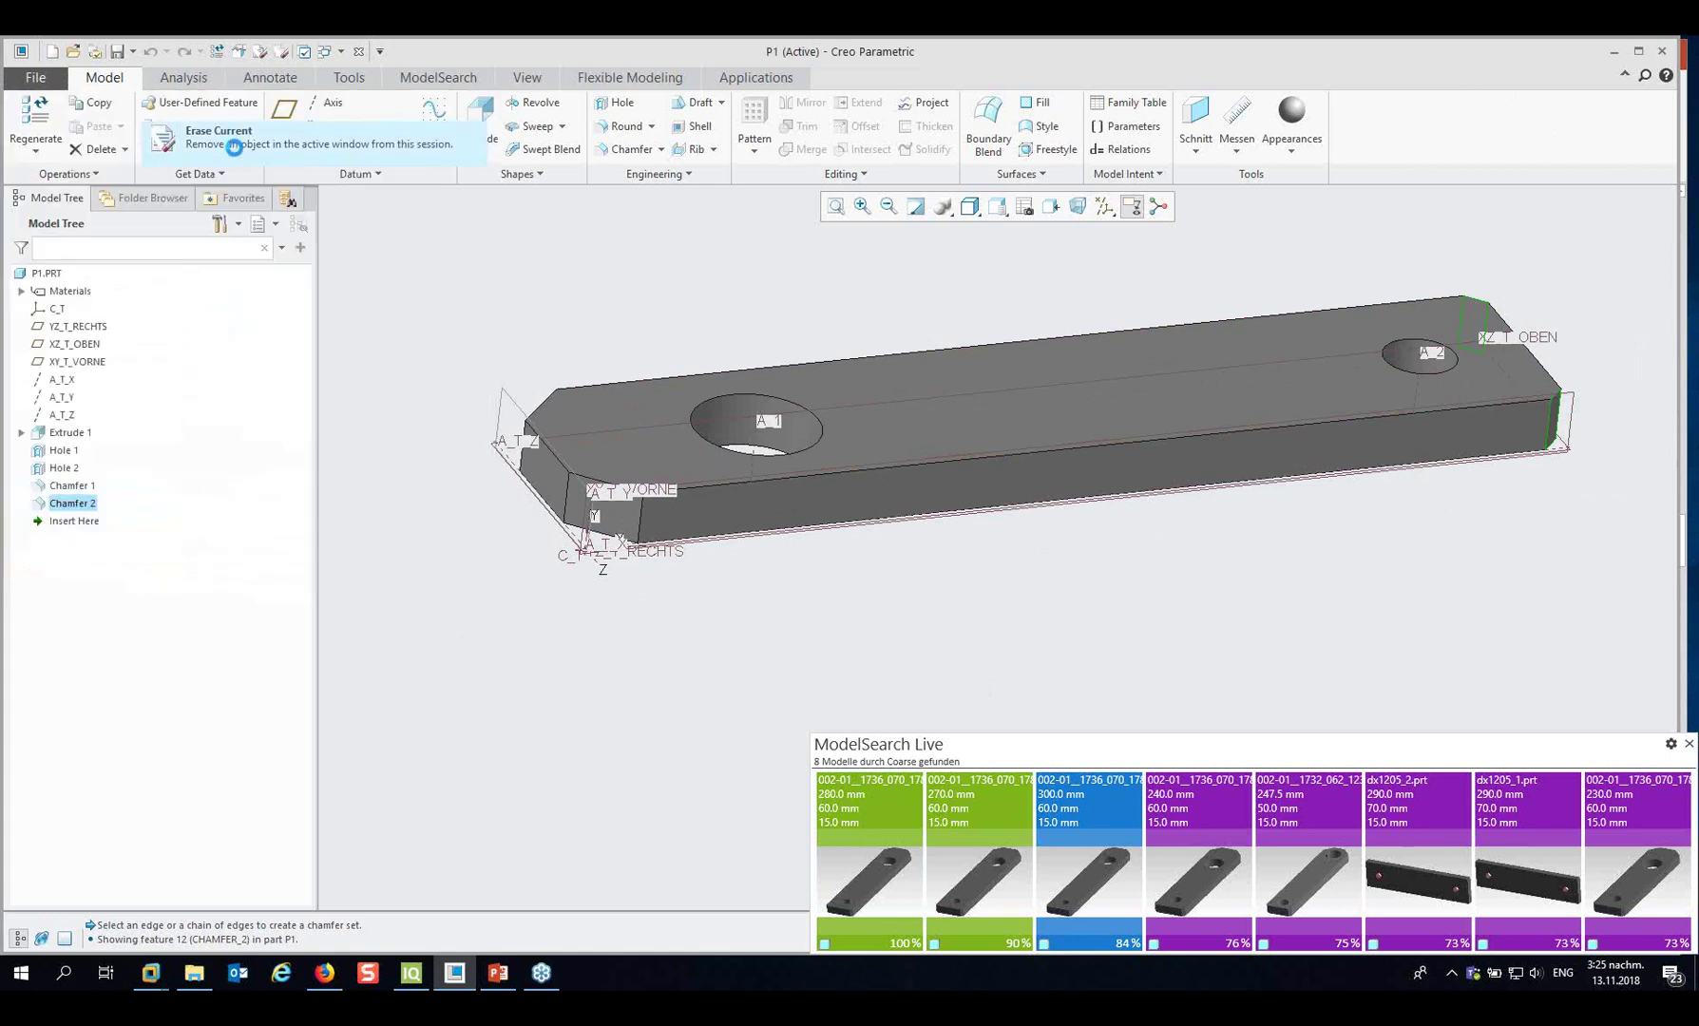
pyautogui.click(860, 562)
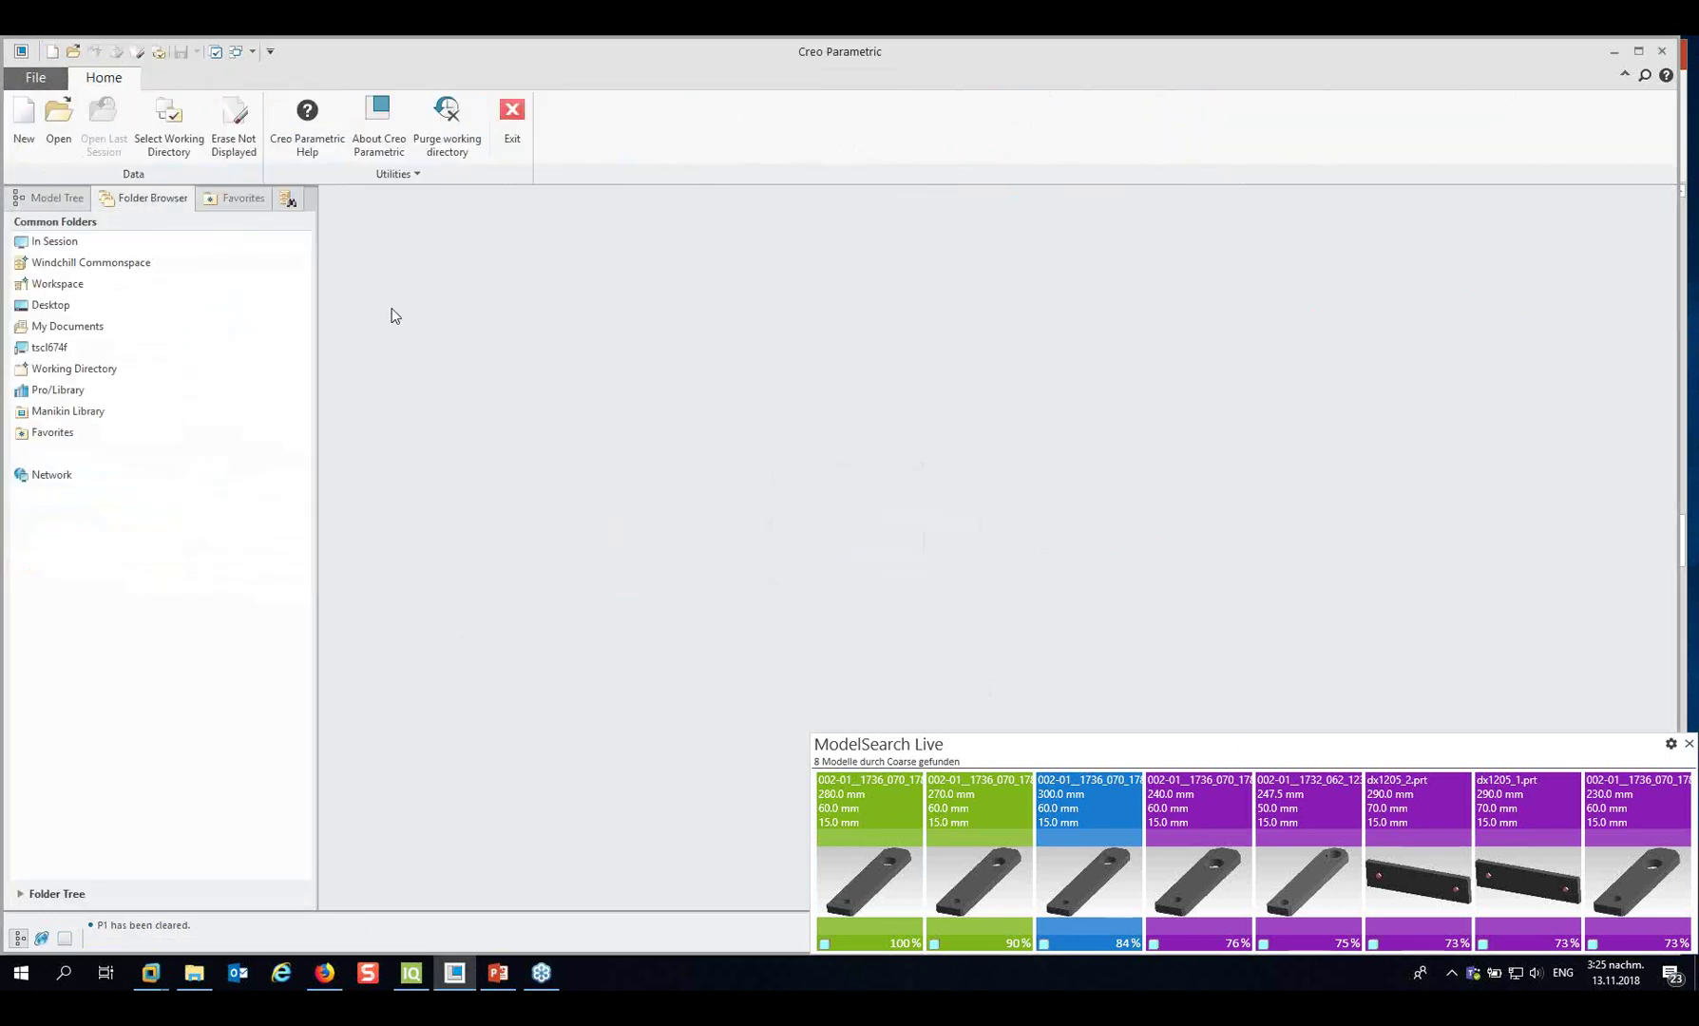
# Create a new solid part named p2 using the default template.
pyautogui.click(24, 121)
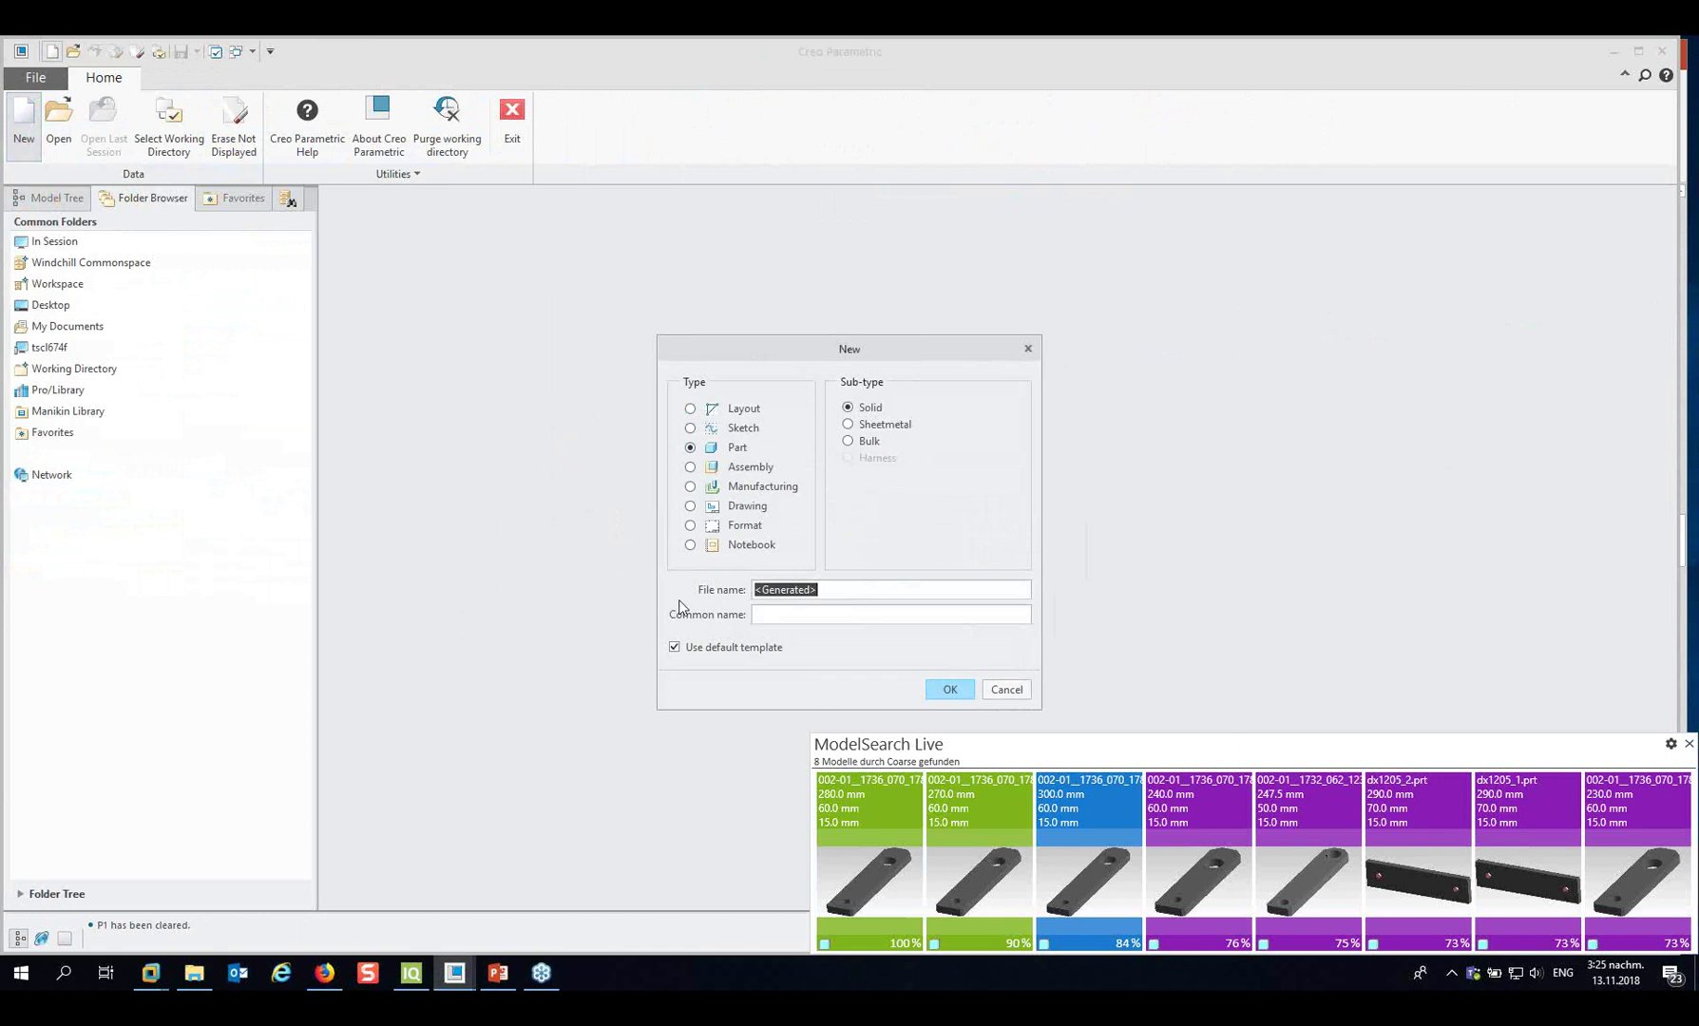
pyautogui.write('p2')
pyautogui.press('Return')
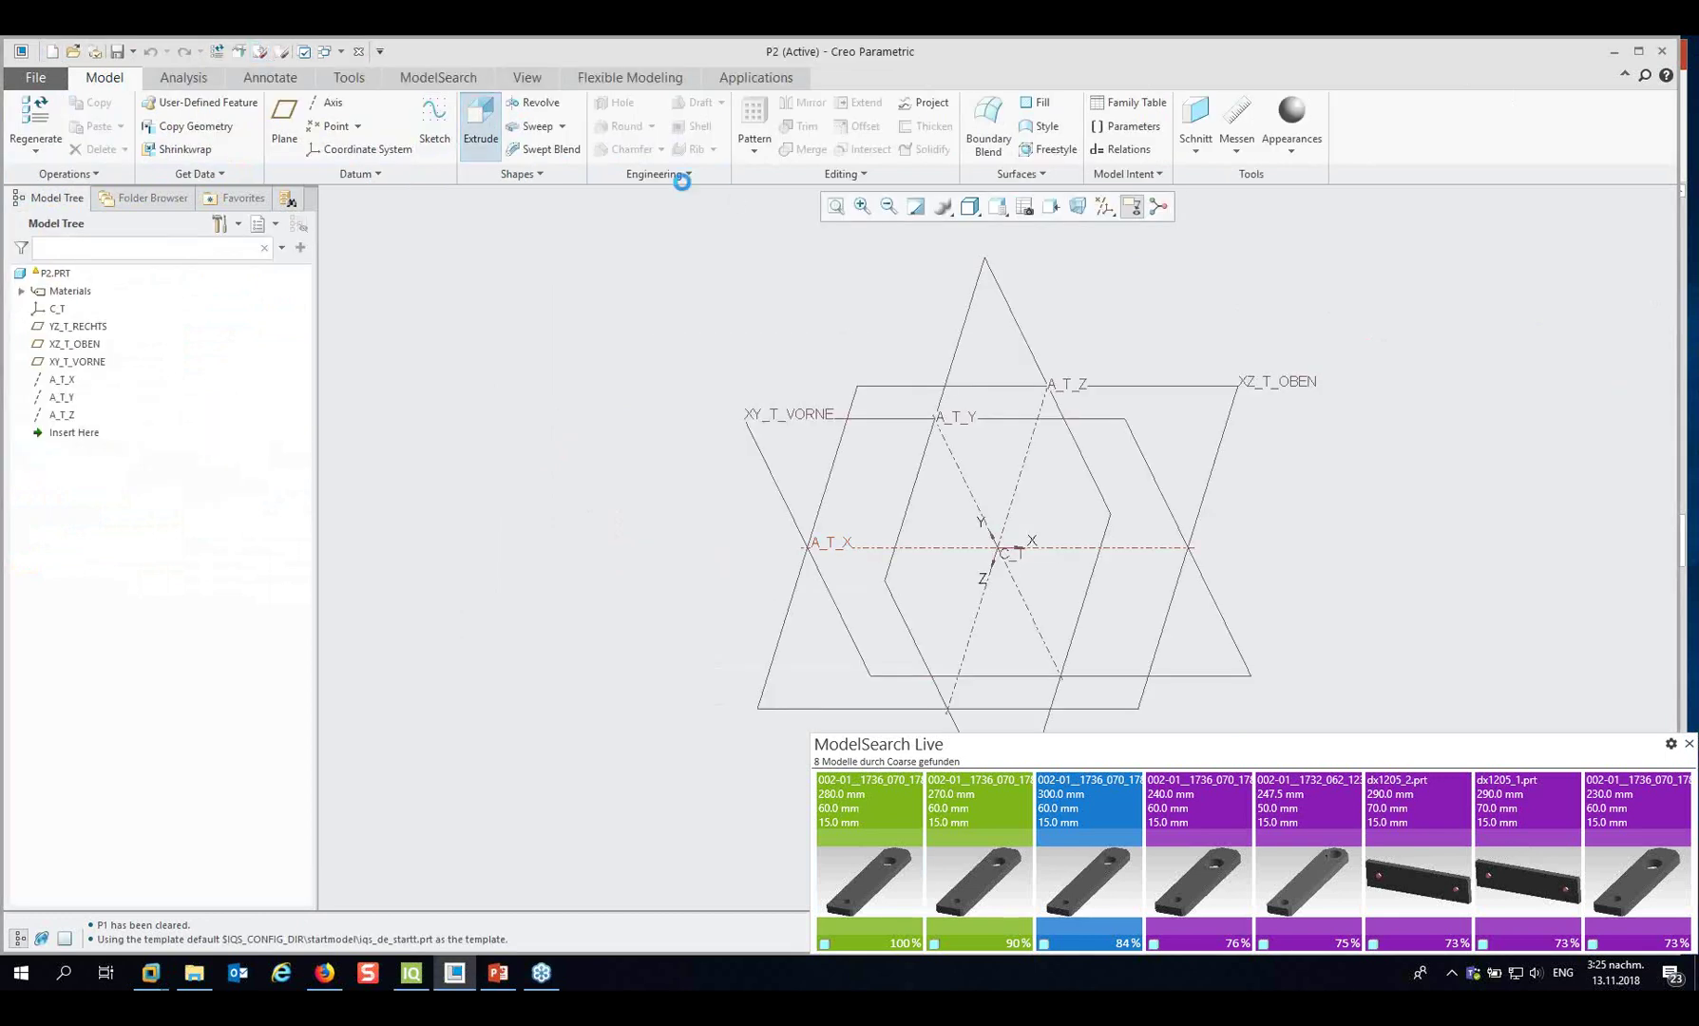
# Start an extrude on the XZ_T_OBEN plane and sketch two concentric circles at the origin, about 382 mm and 243 mm in diameter.
pyautogui.click(481, 118)
pyautogui.click(1215, 475)
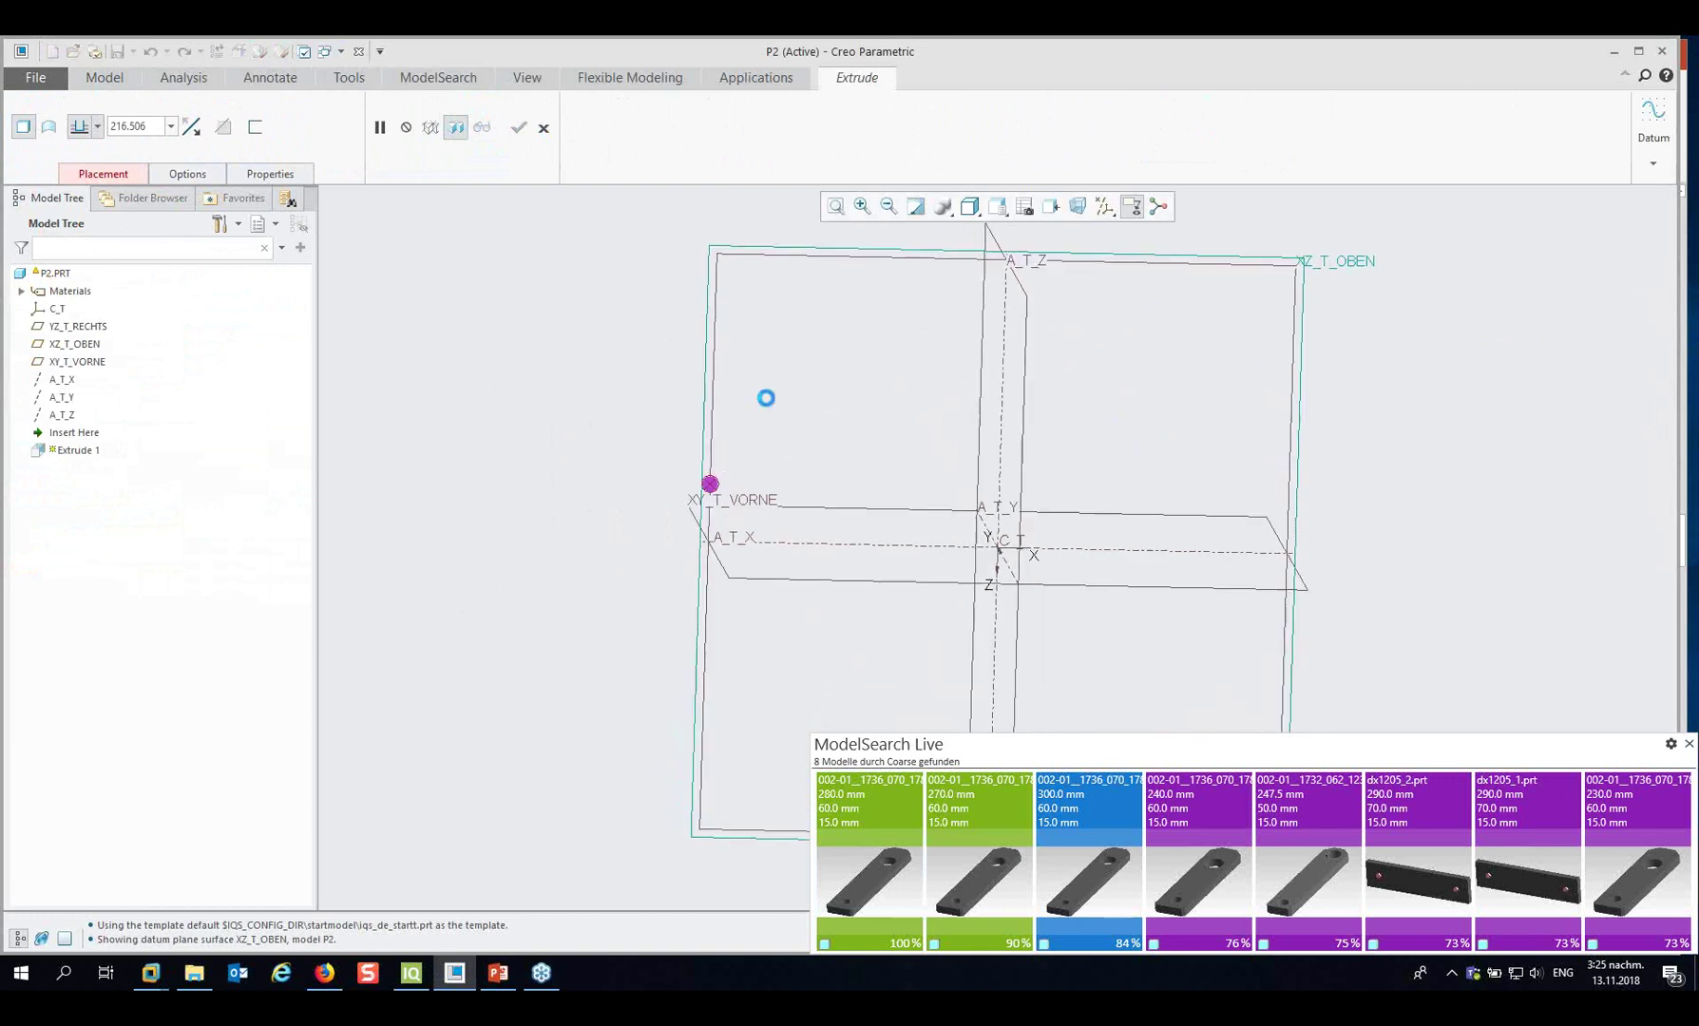
pyautogui.click(451, 150)
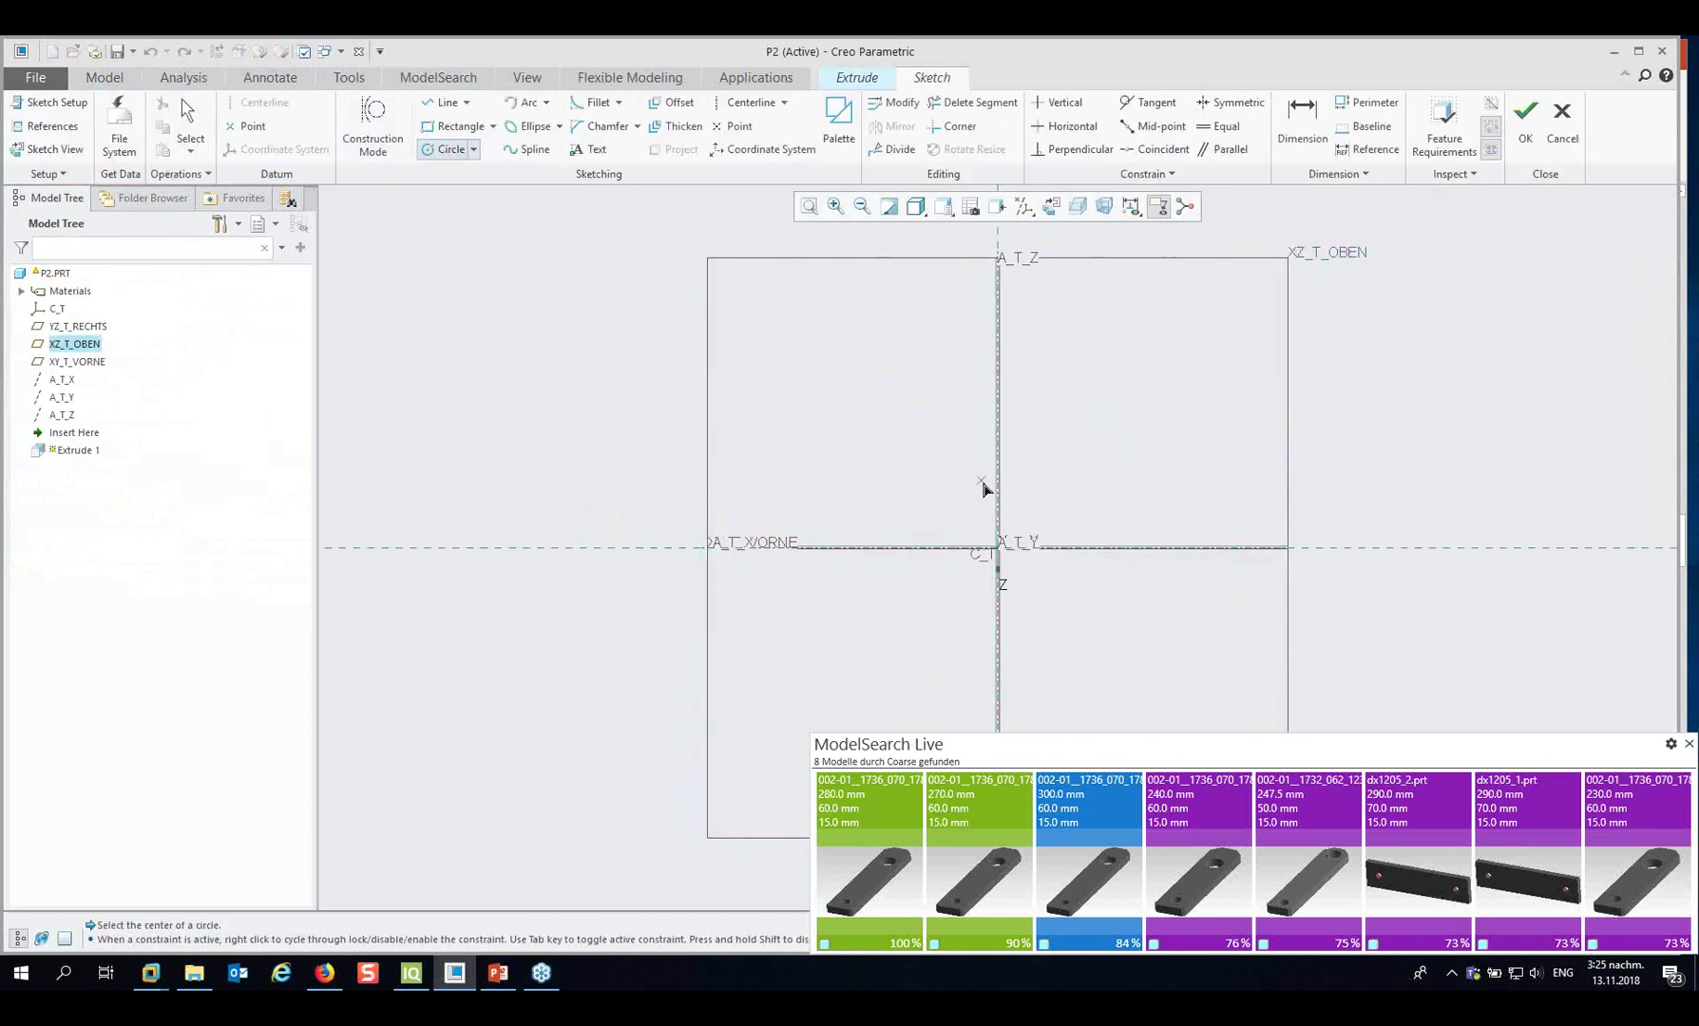
pyautogui.click(998, 554)
pyautogui.click(1183, 433)
pyautogui.click(999, 553)
pyautogui.click(1107, 463)
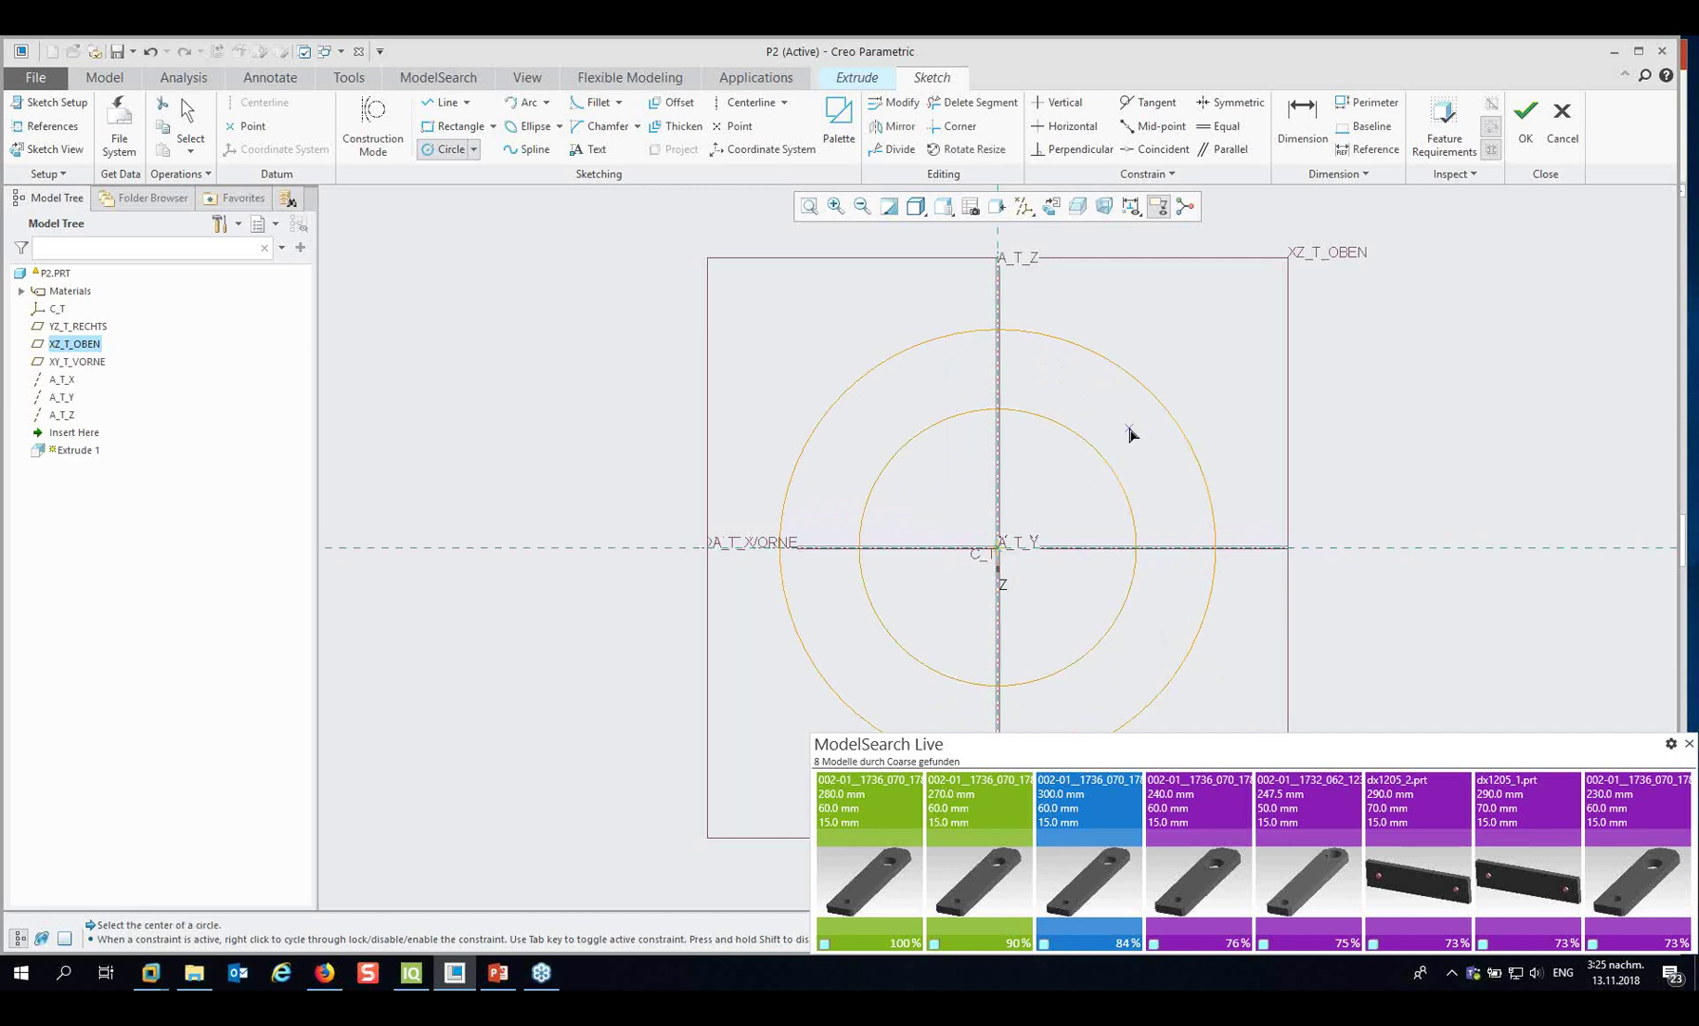
pyautogui.middleClick(1214, 378)
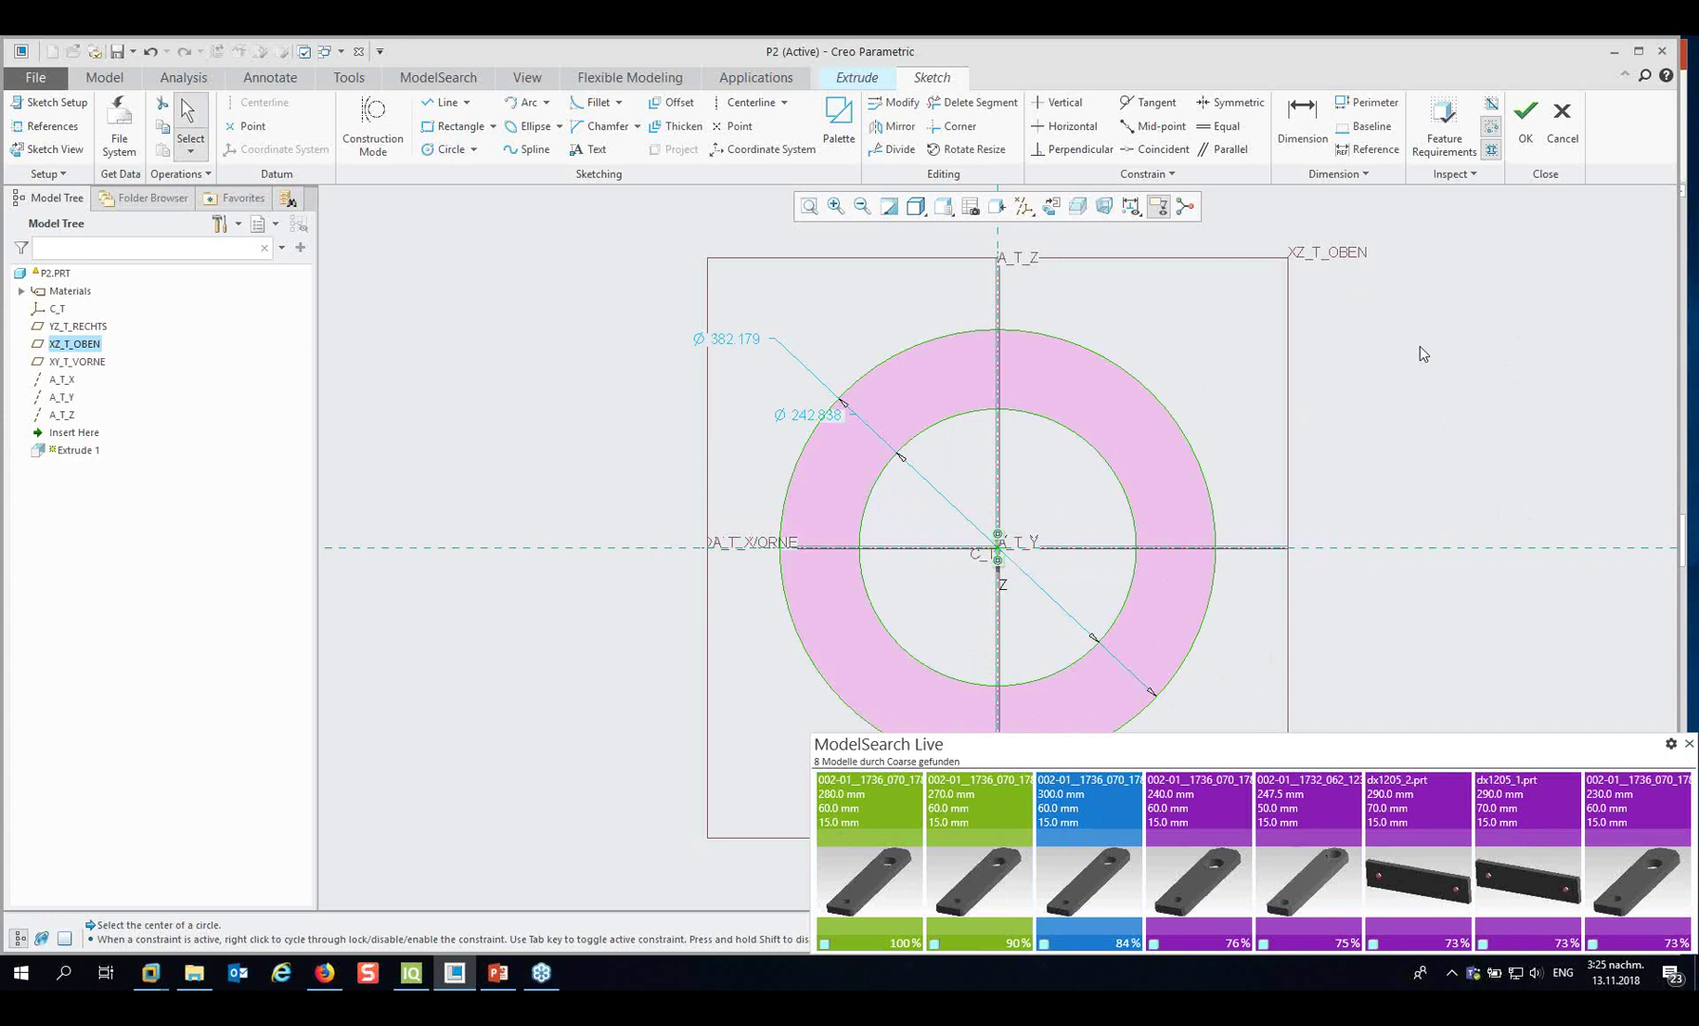
# Set the inner circle's diameter to 150 mm and the outer circle's diameter to 300 mm.
pyautogui.moveTo(1370, 429)
pyautogui.mouseDown(button='middle')
pyautogui.moveTo(1350, 348)
pyautogui.moveTo(1416, 341)
pyautogui.mouseUp(button='middle')
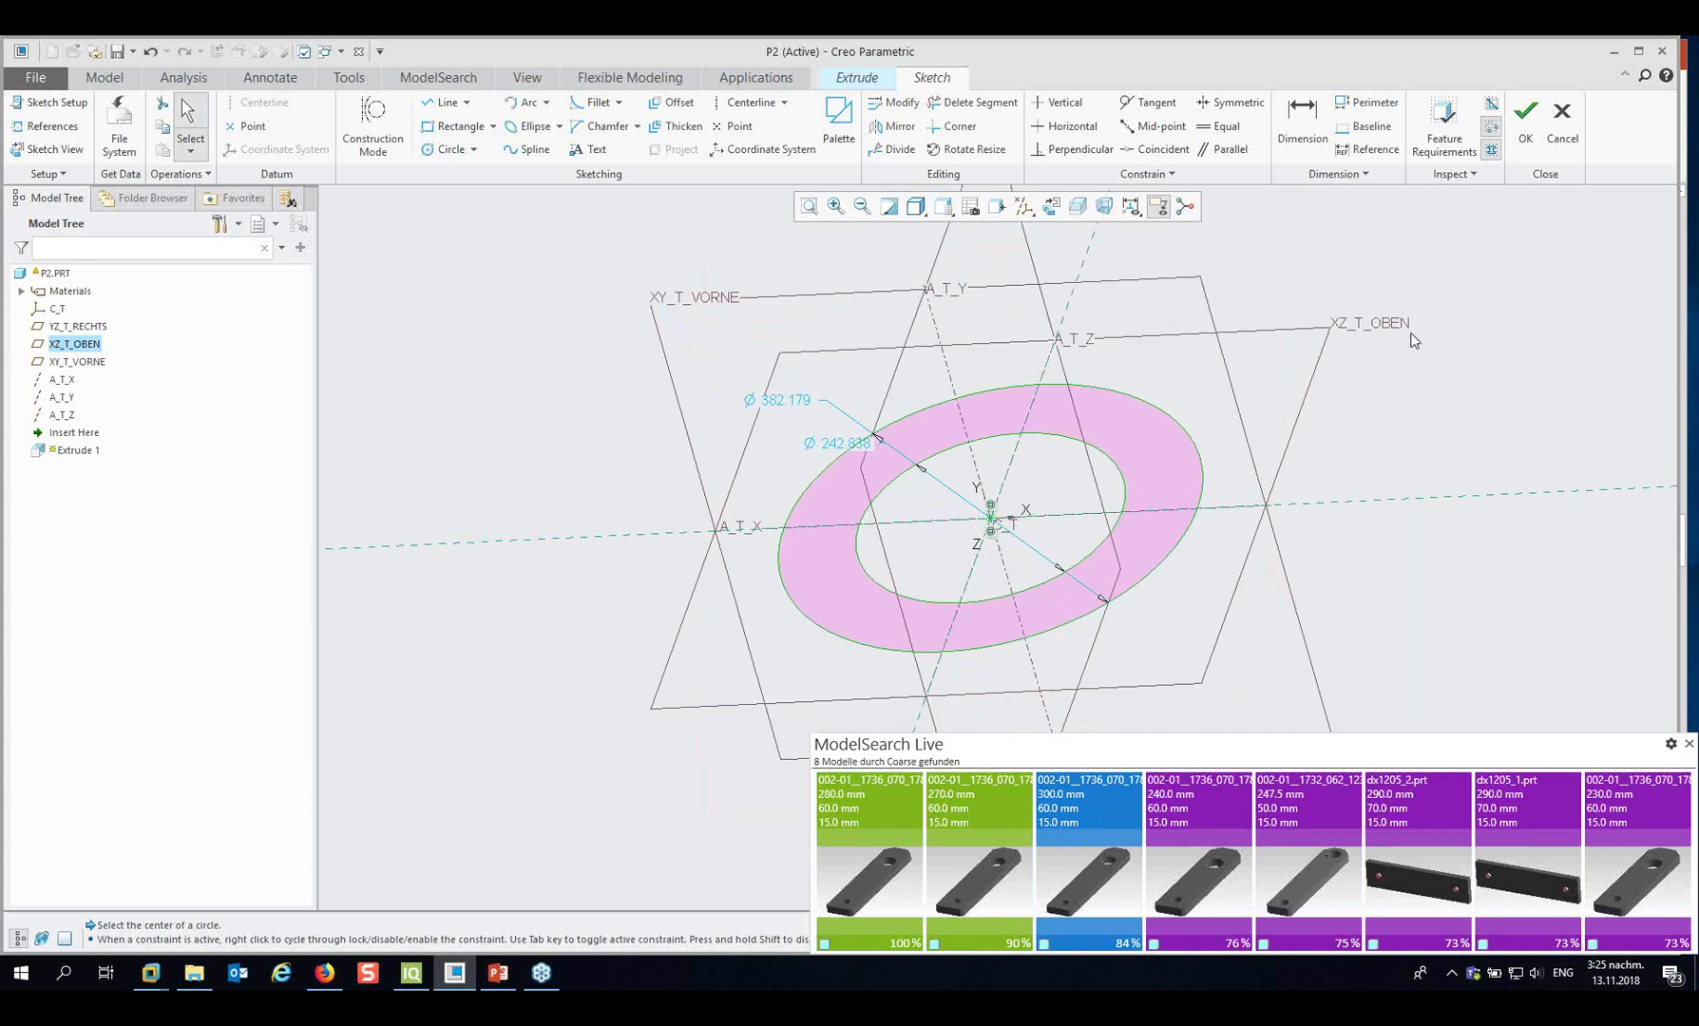
pyautogui.doubleClick(844, 449)
pyautogui.write('150')
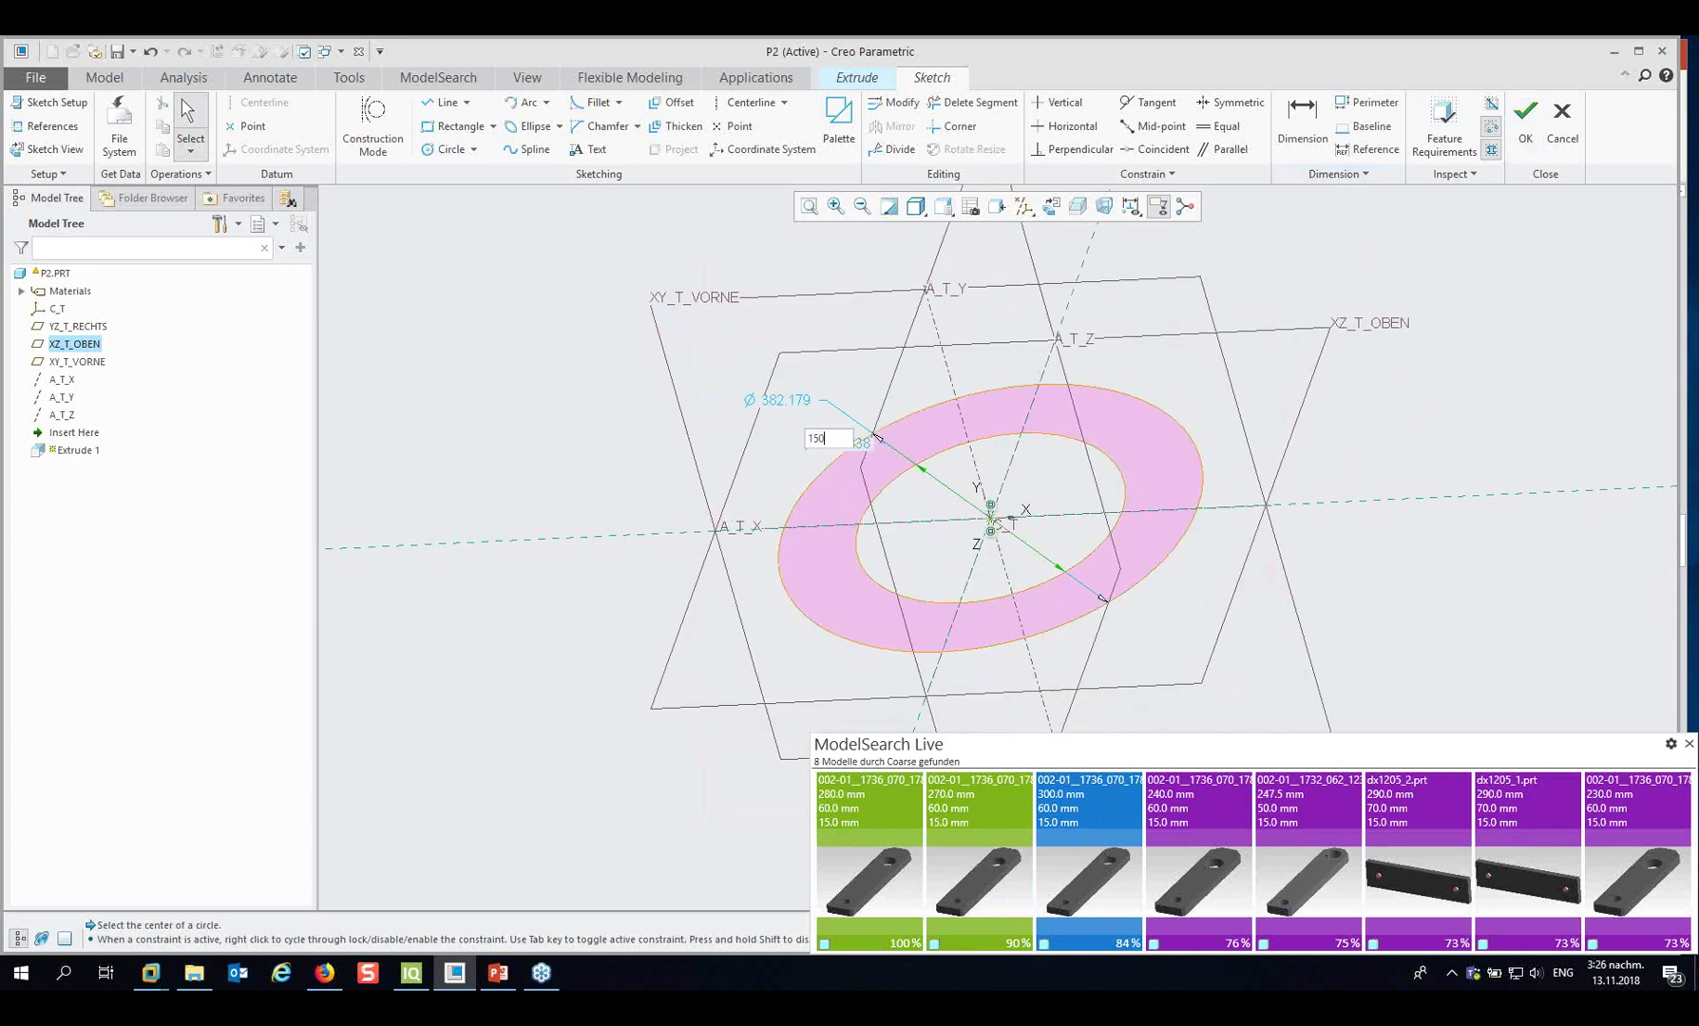
pyautogui.press('Return')
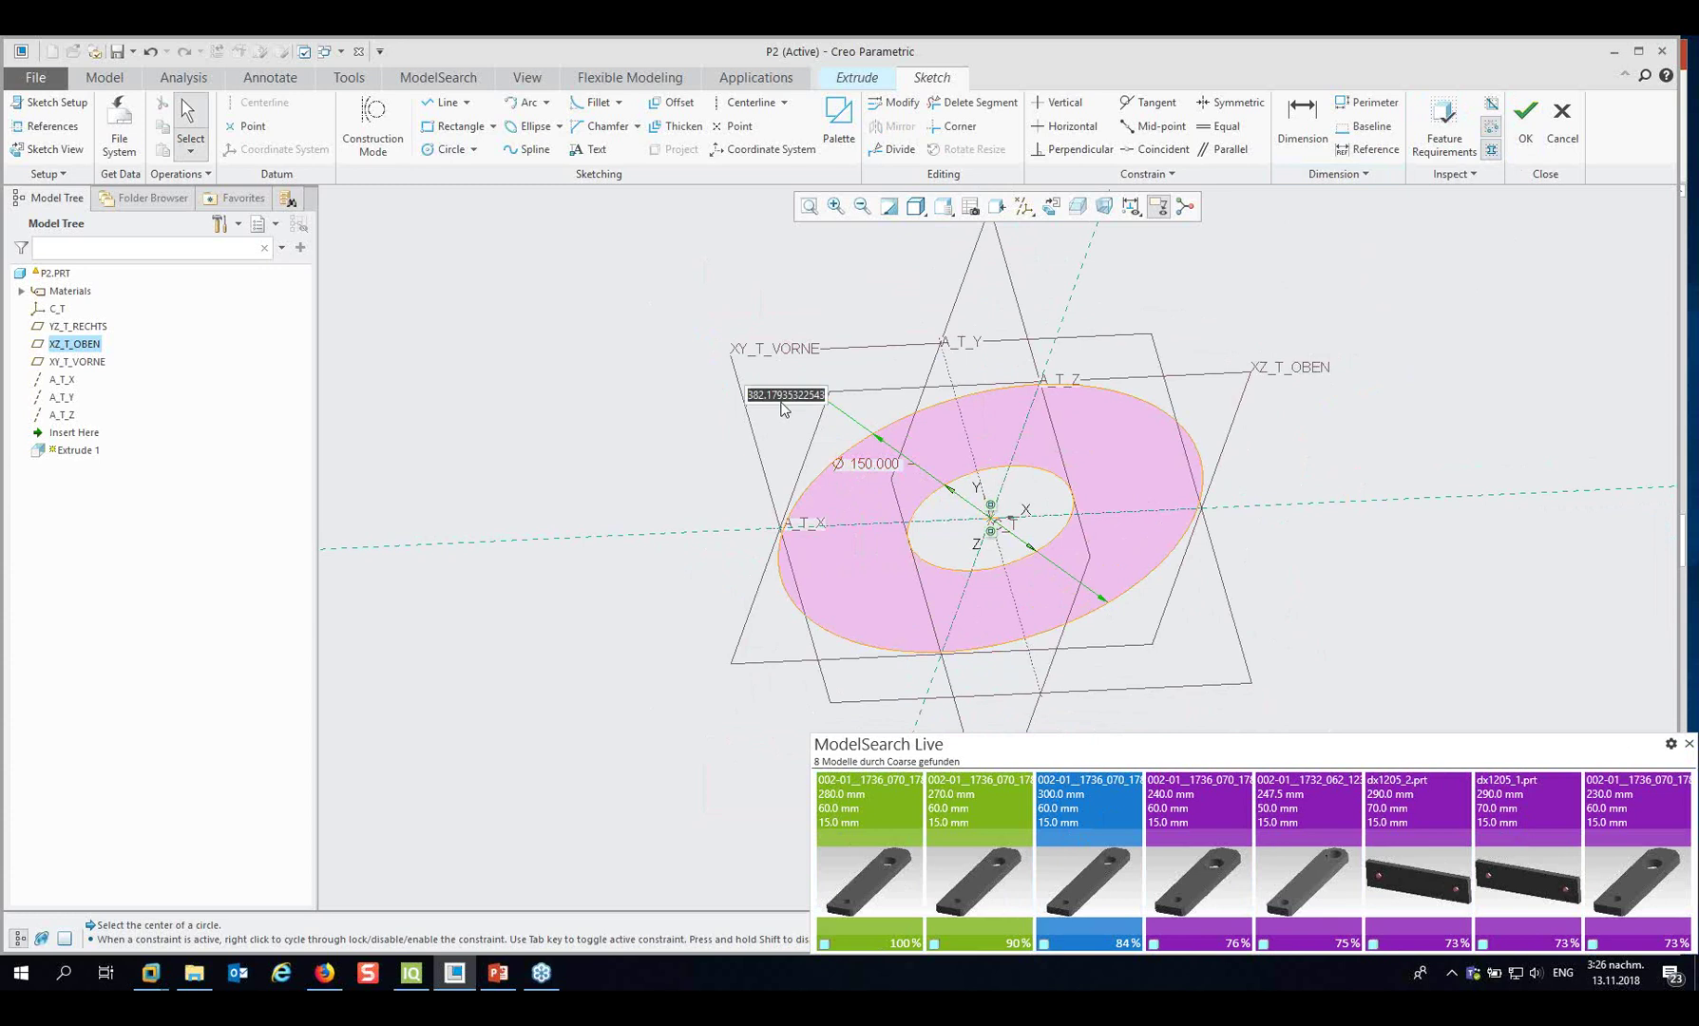
pyautogui.doubleClick(781, 404)
pyautogui.write('30')
pyautogui.press('Return')
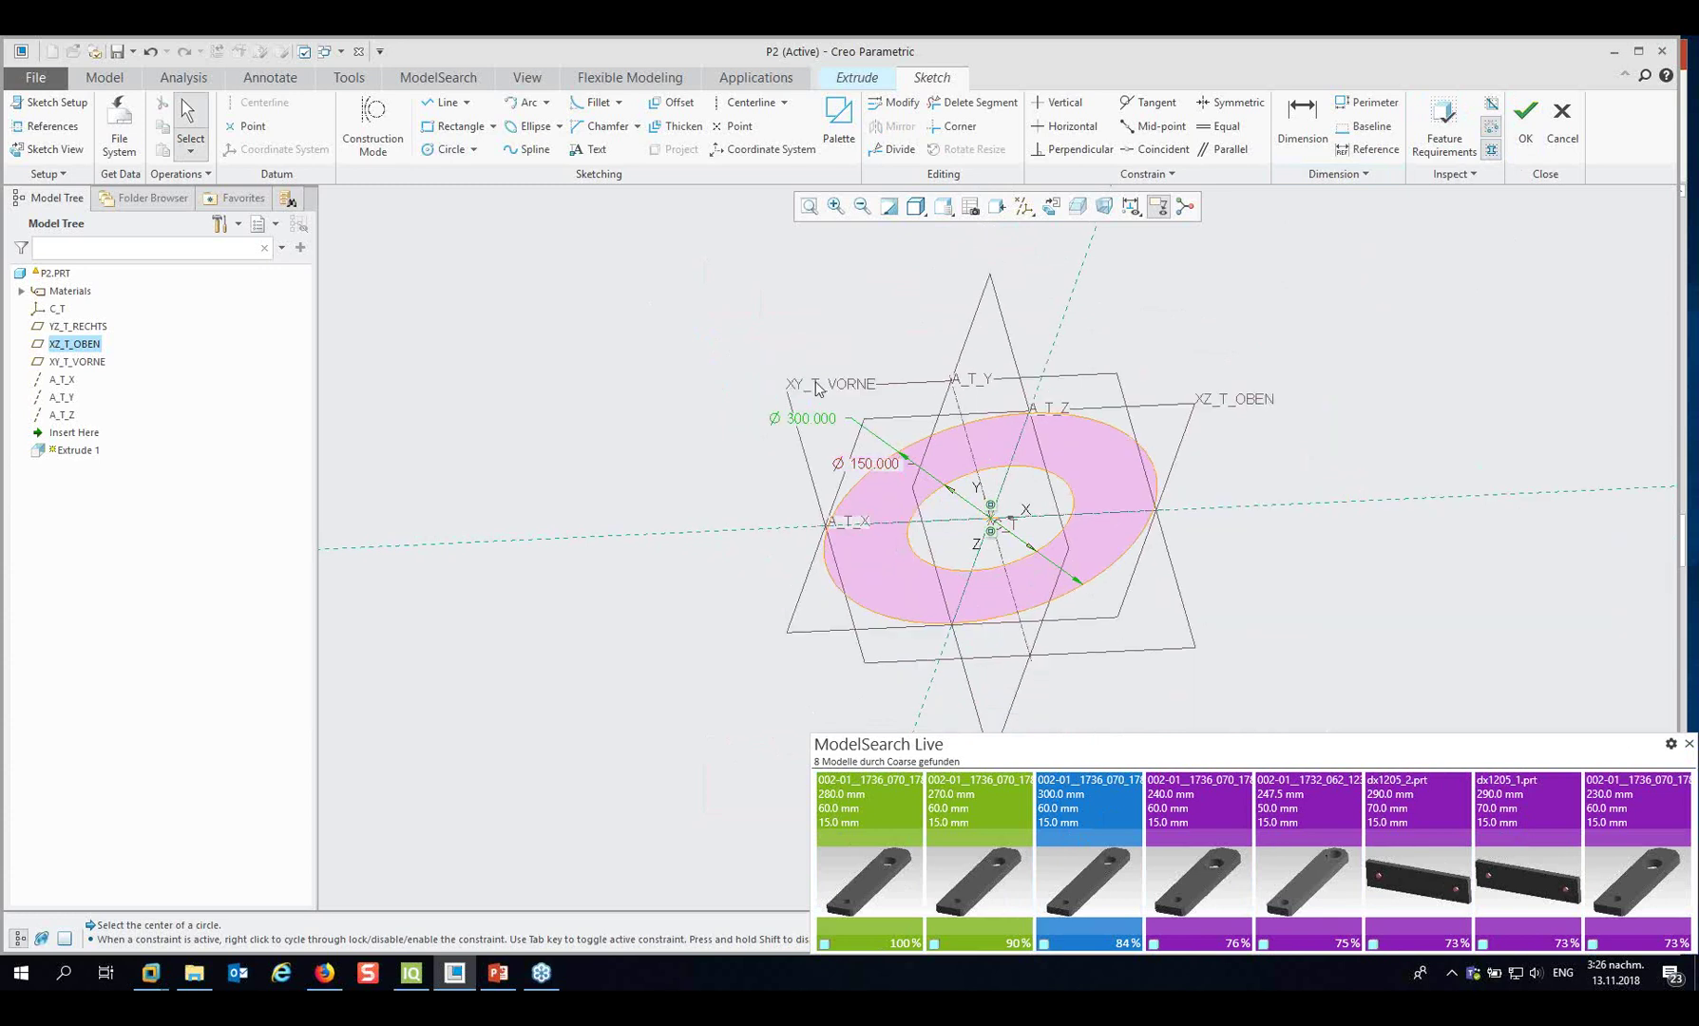
# Finish the ring sketch and extrude it to a depth of 50 mm.
pyautogui.click(1525, 118)
pyautogui.doubleClick(966, 342)
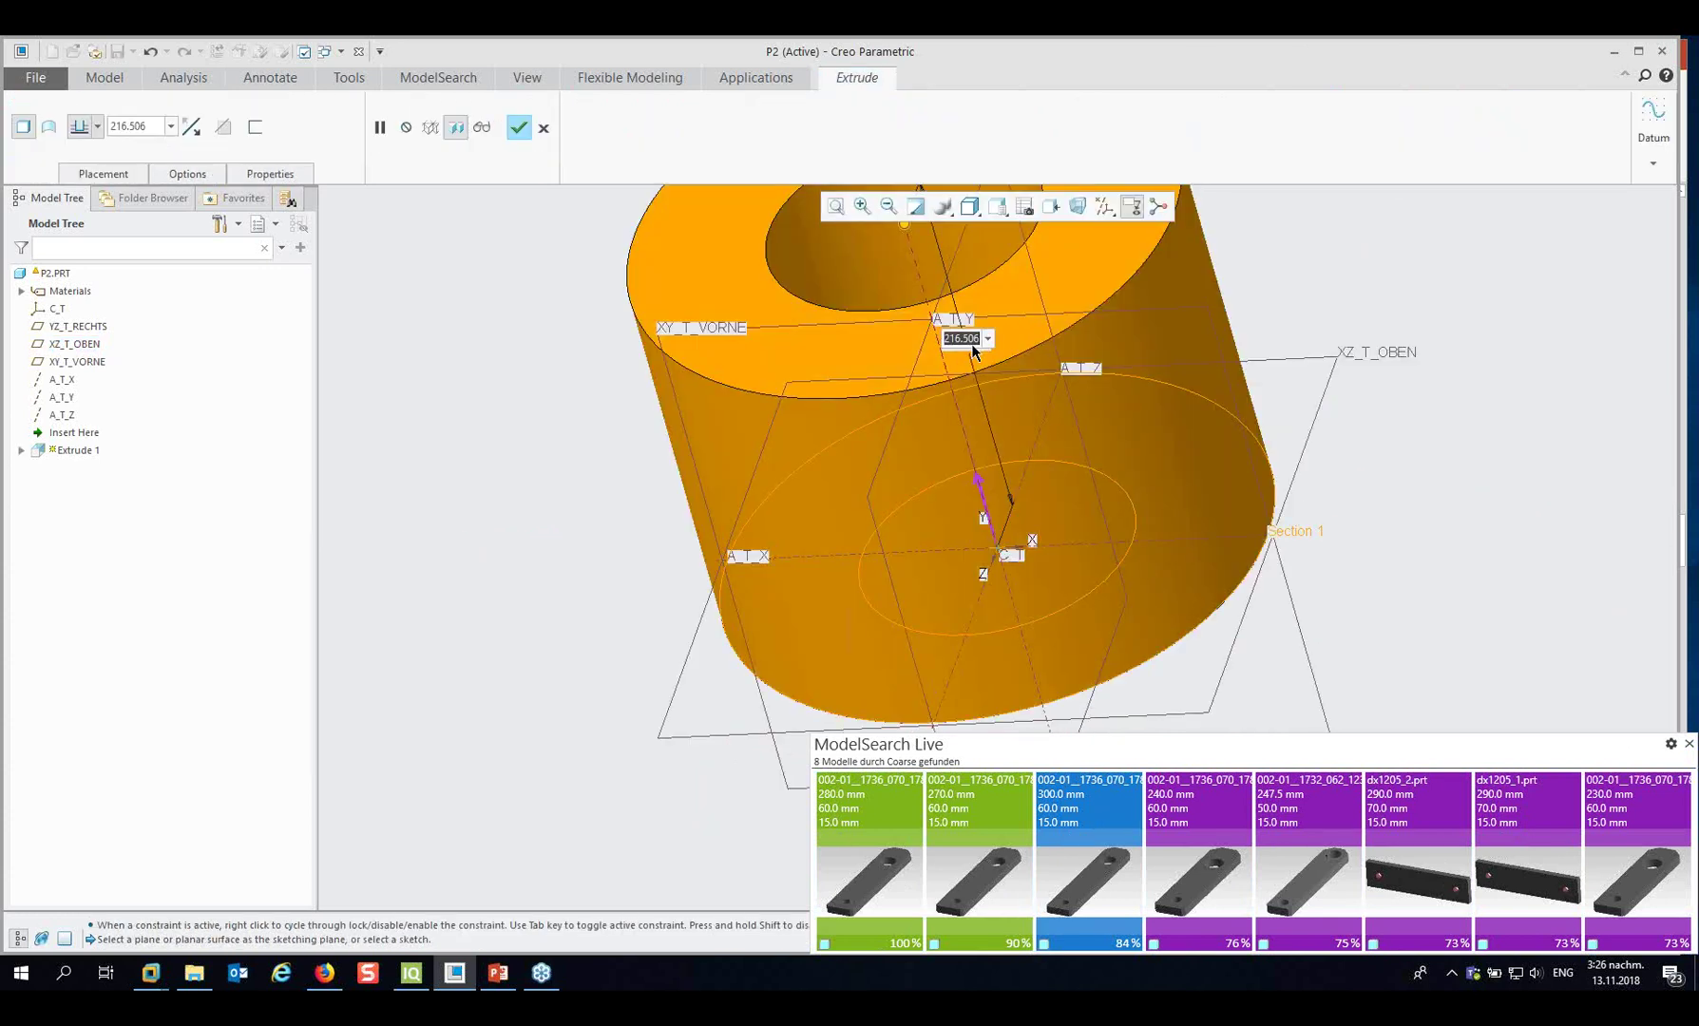
pyautogui.write('50')
pyautogui.press('Return')
pyautogui.middleClick(539, 272)
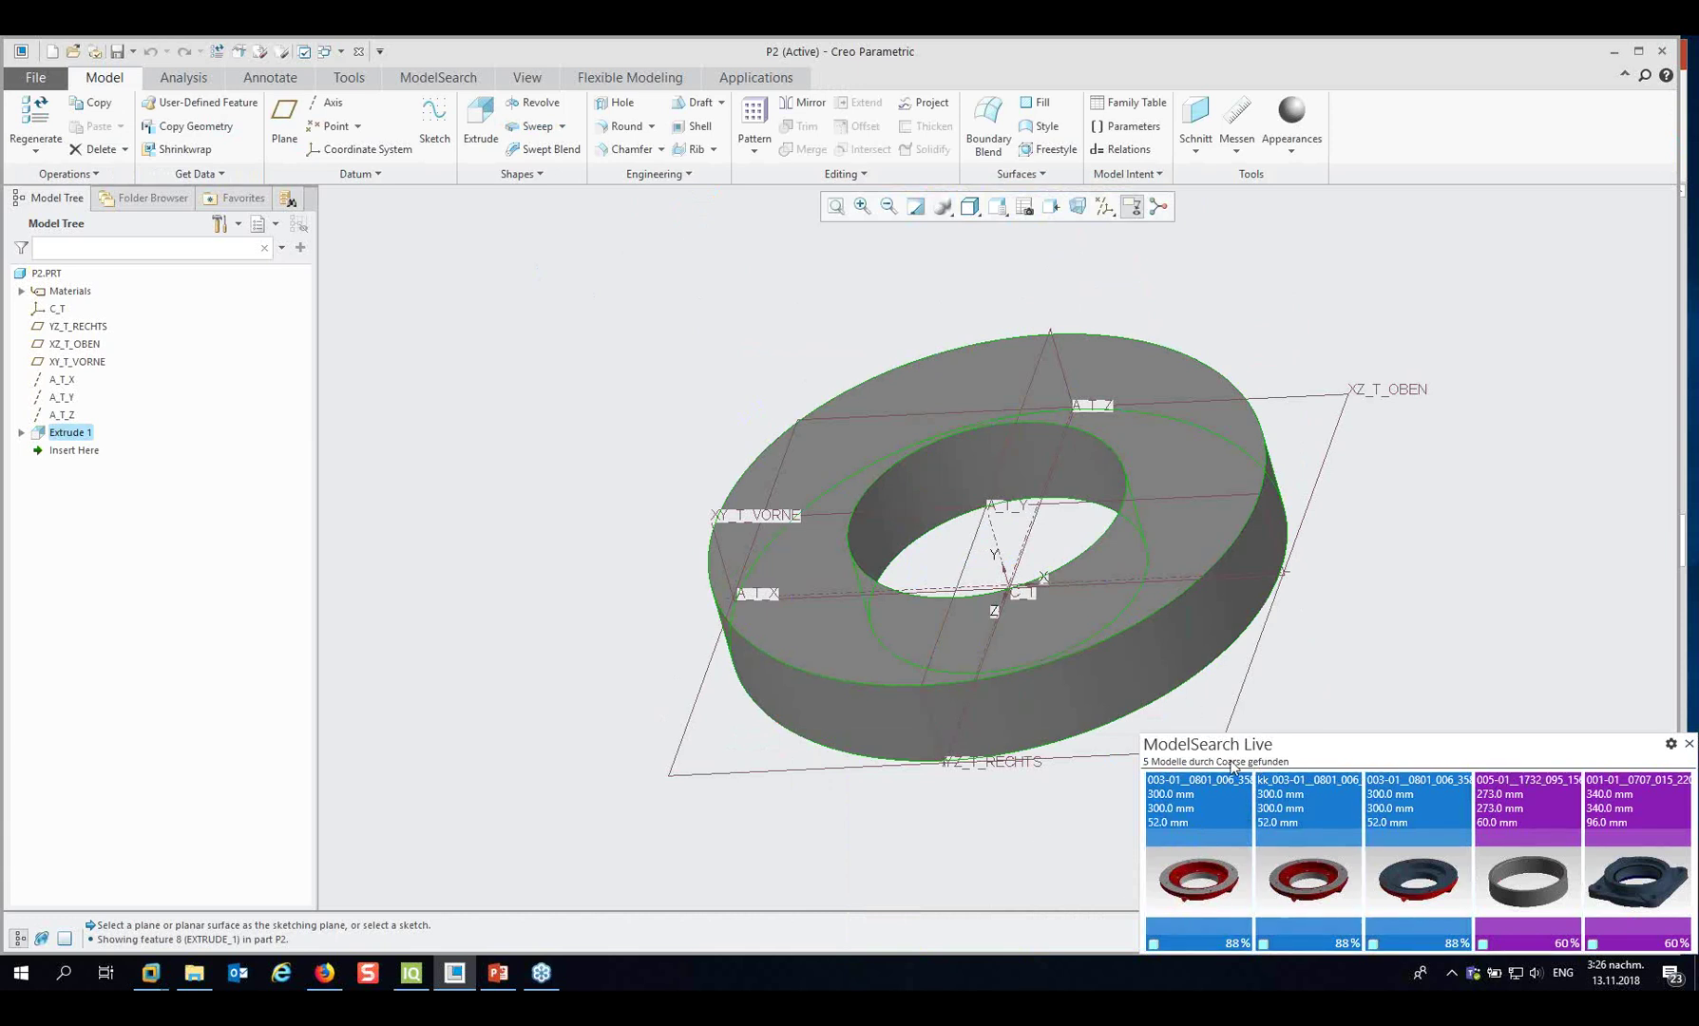
# Cycle the MoS Live search quantifier through Very Coarse, Stock-Finish and Box to Fine for the ring.
pyautogui.moveTo(1167, 817)
pyautogui.doubleClick(633, 79)
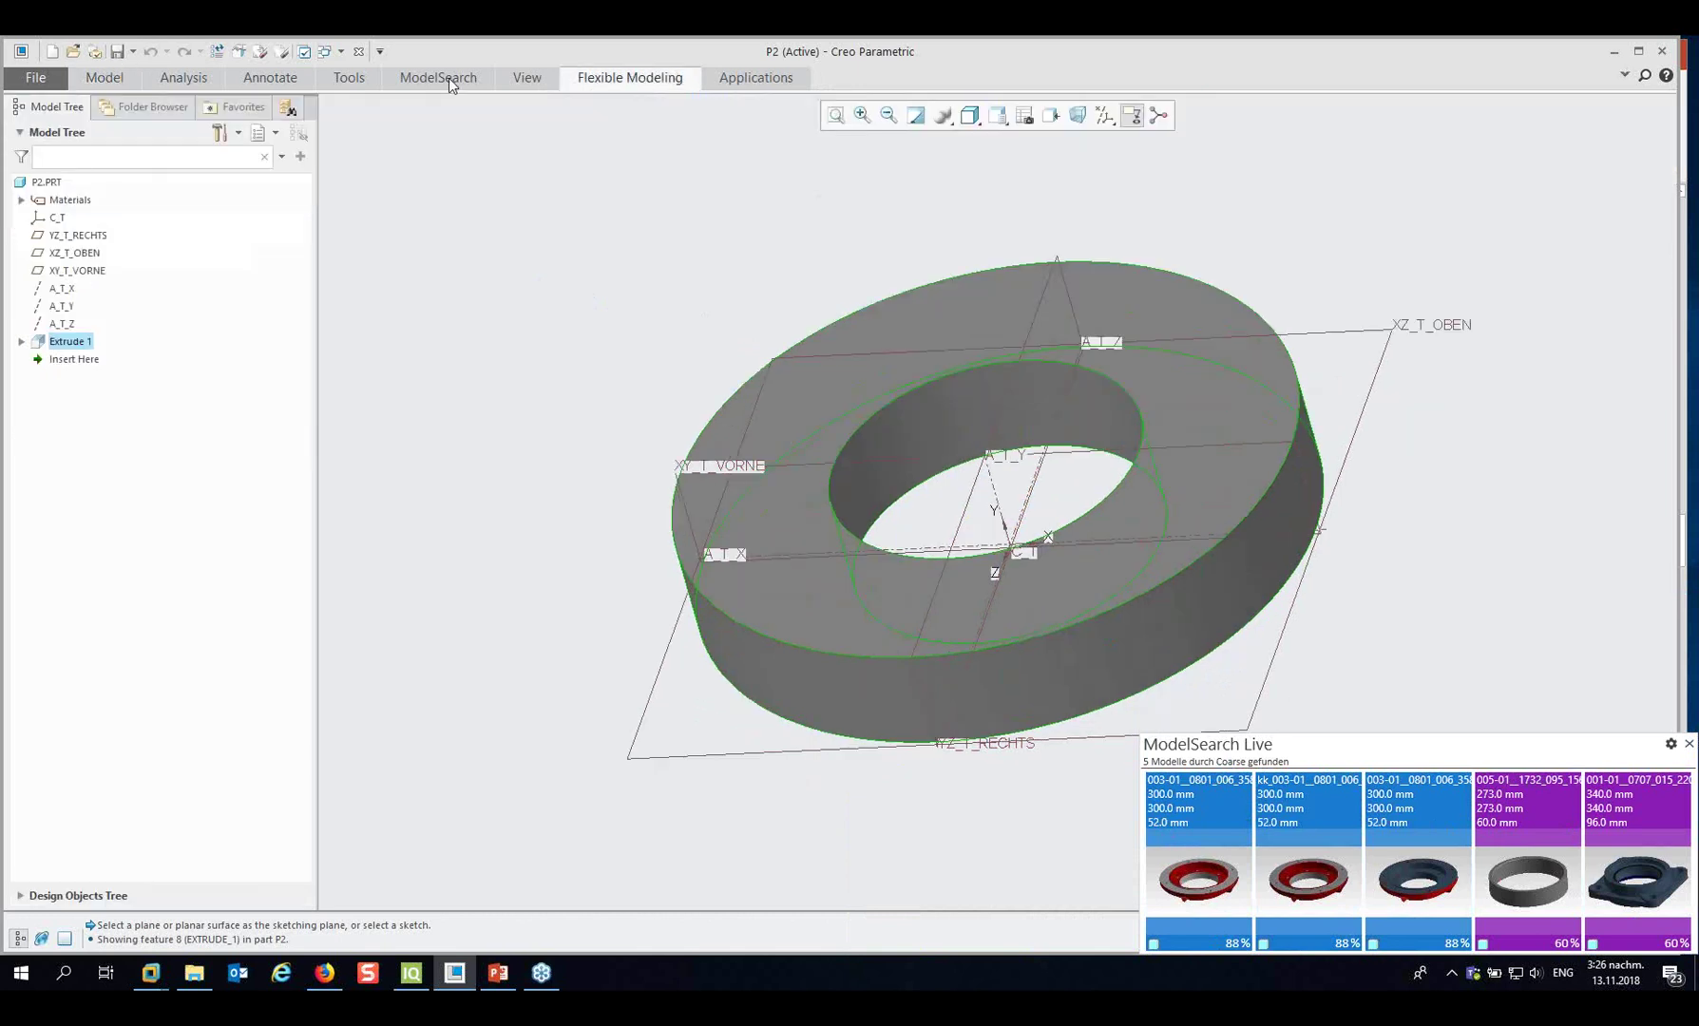
pyautogui.click(448, 78)
pyautogui.click(570, 104)
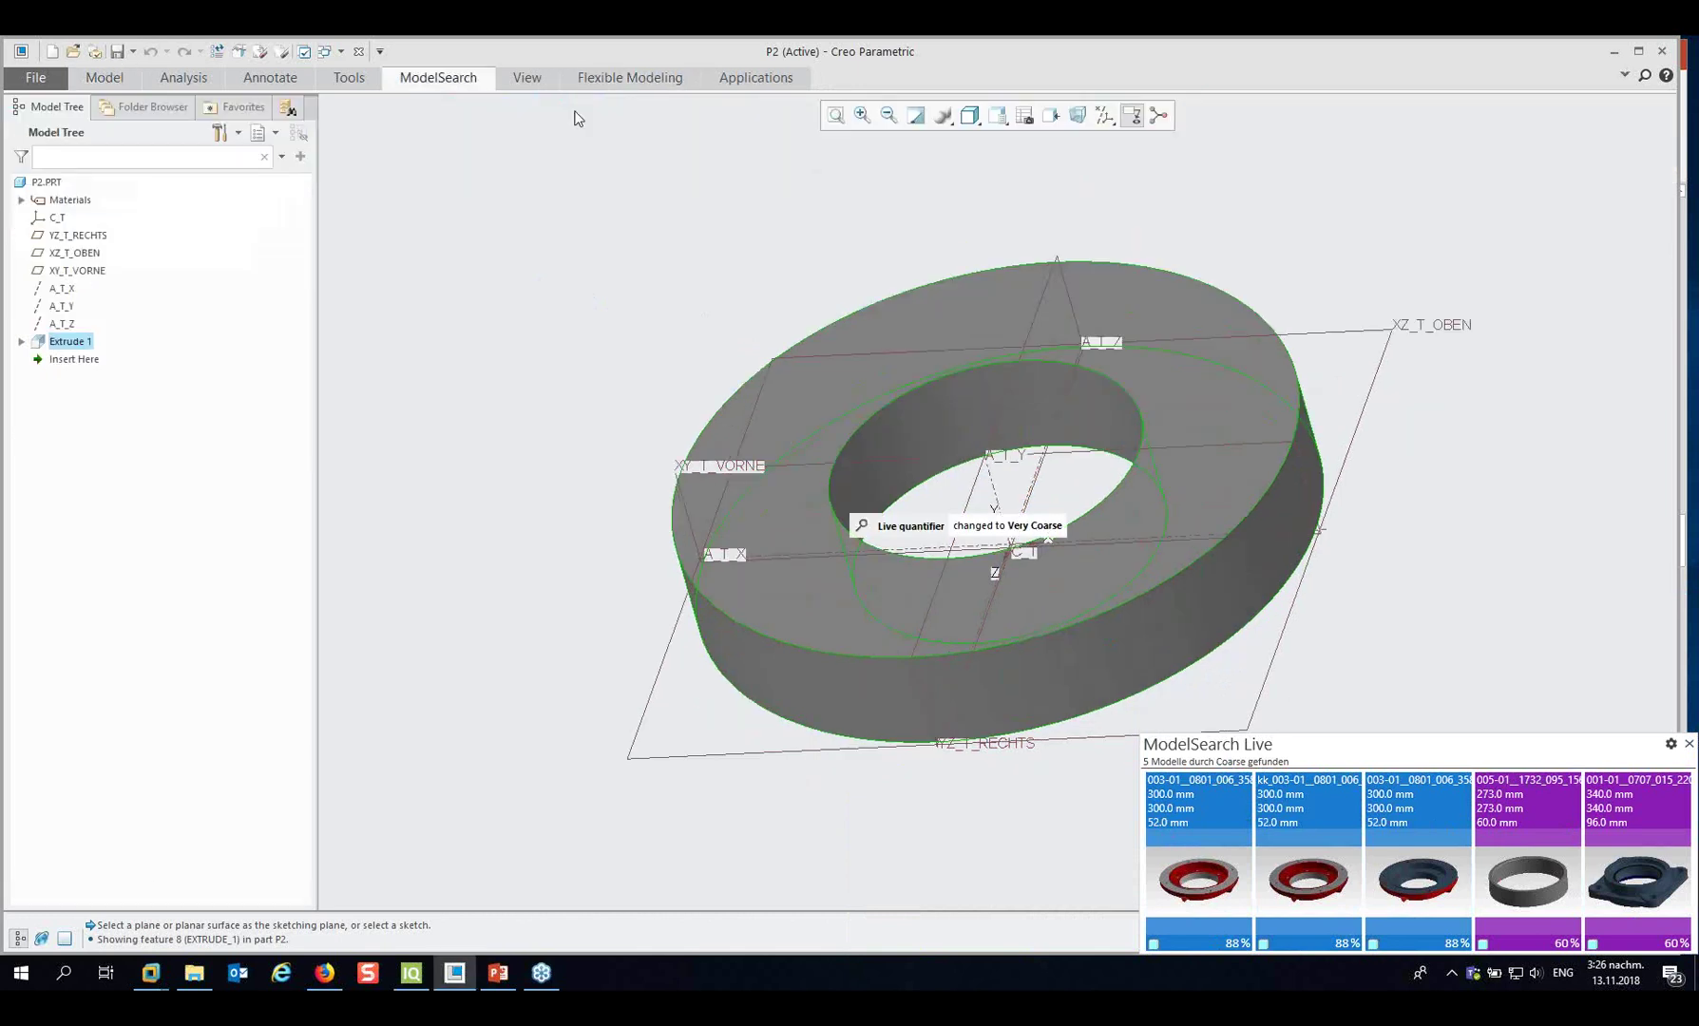
pyautogui.click(107, 78)
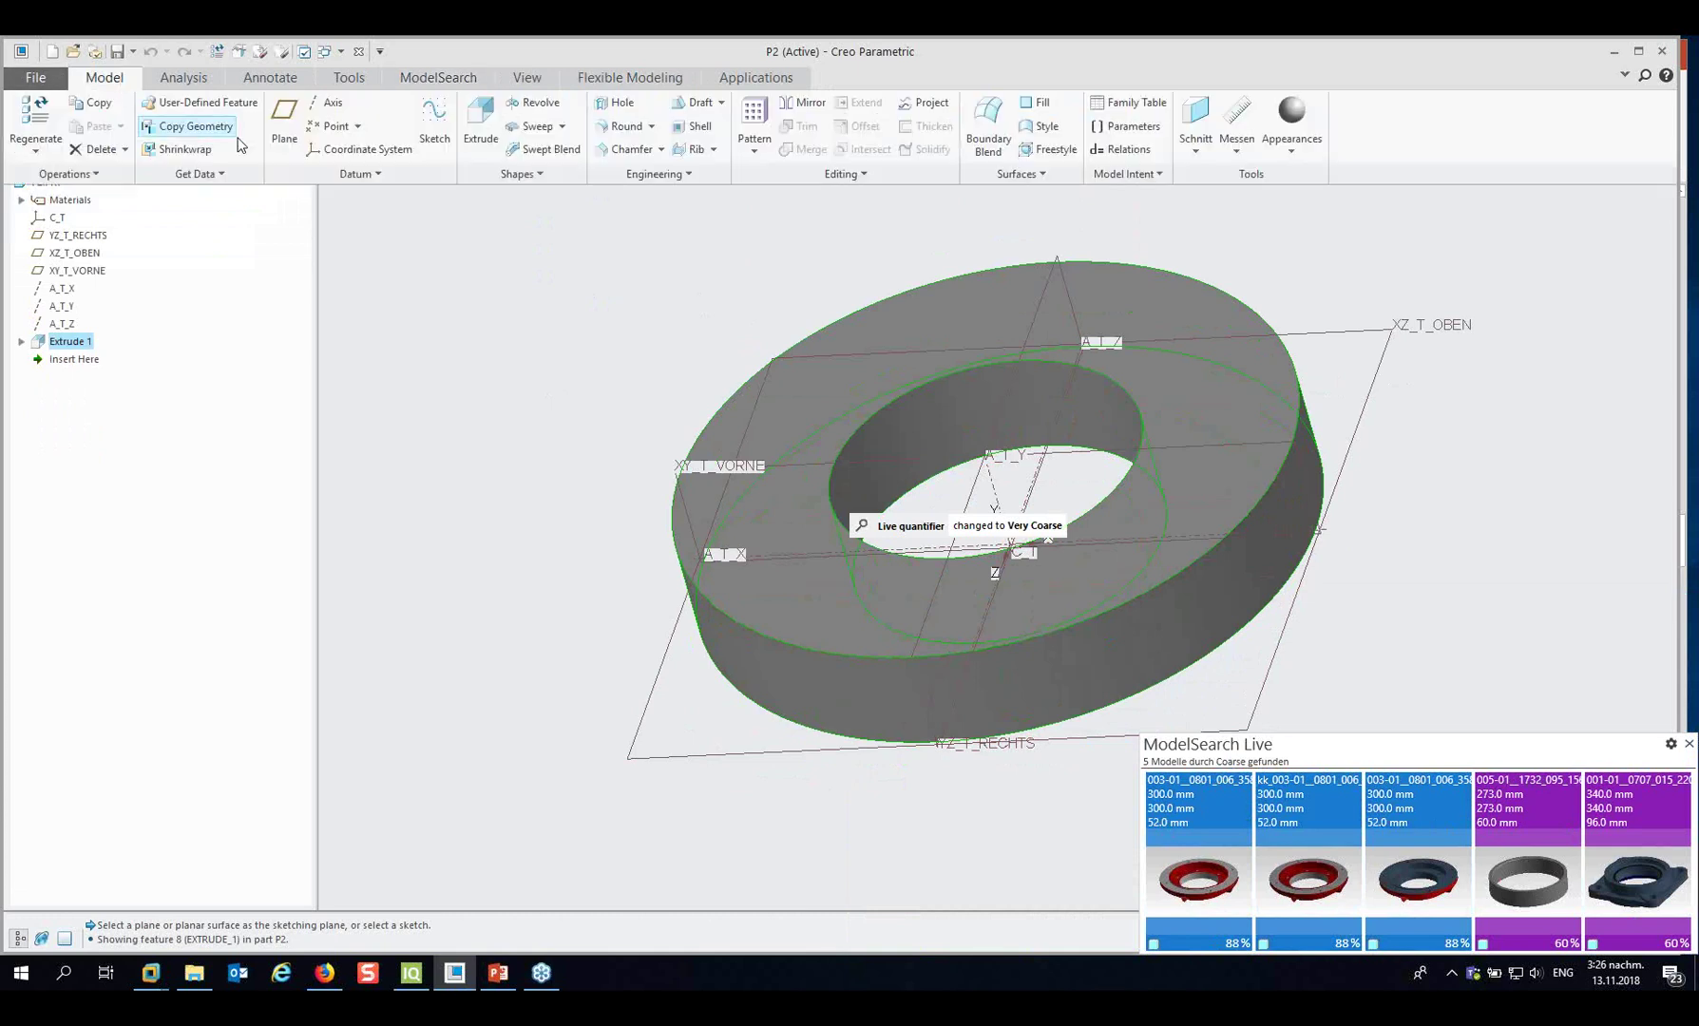
pyautogui.click(438, 78)
pyautogui.click(572, 105)
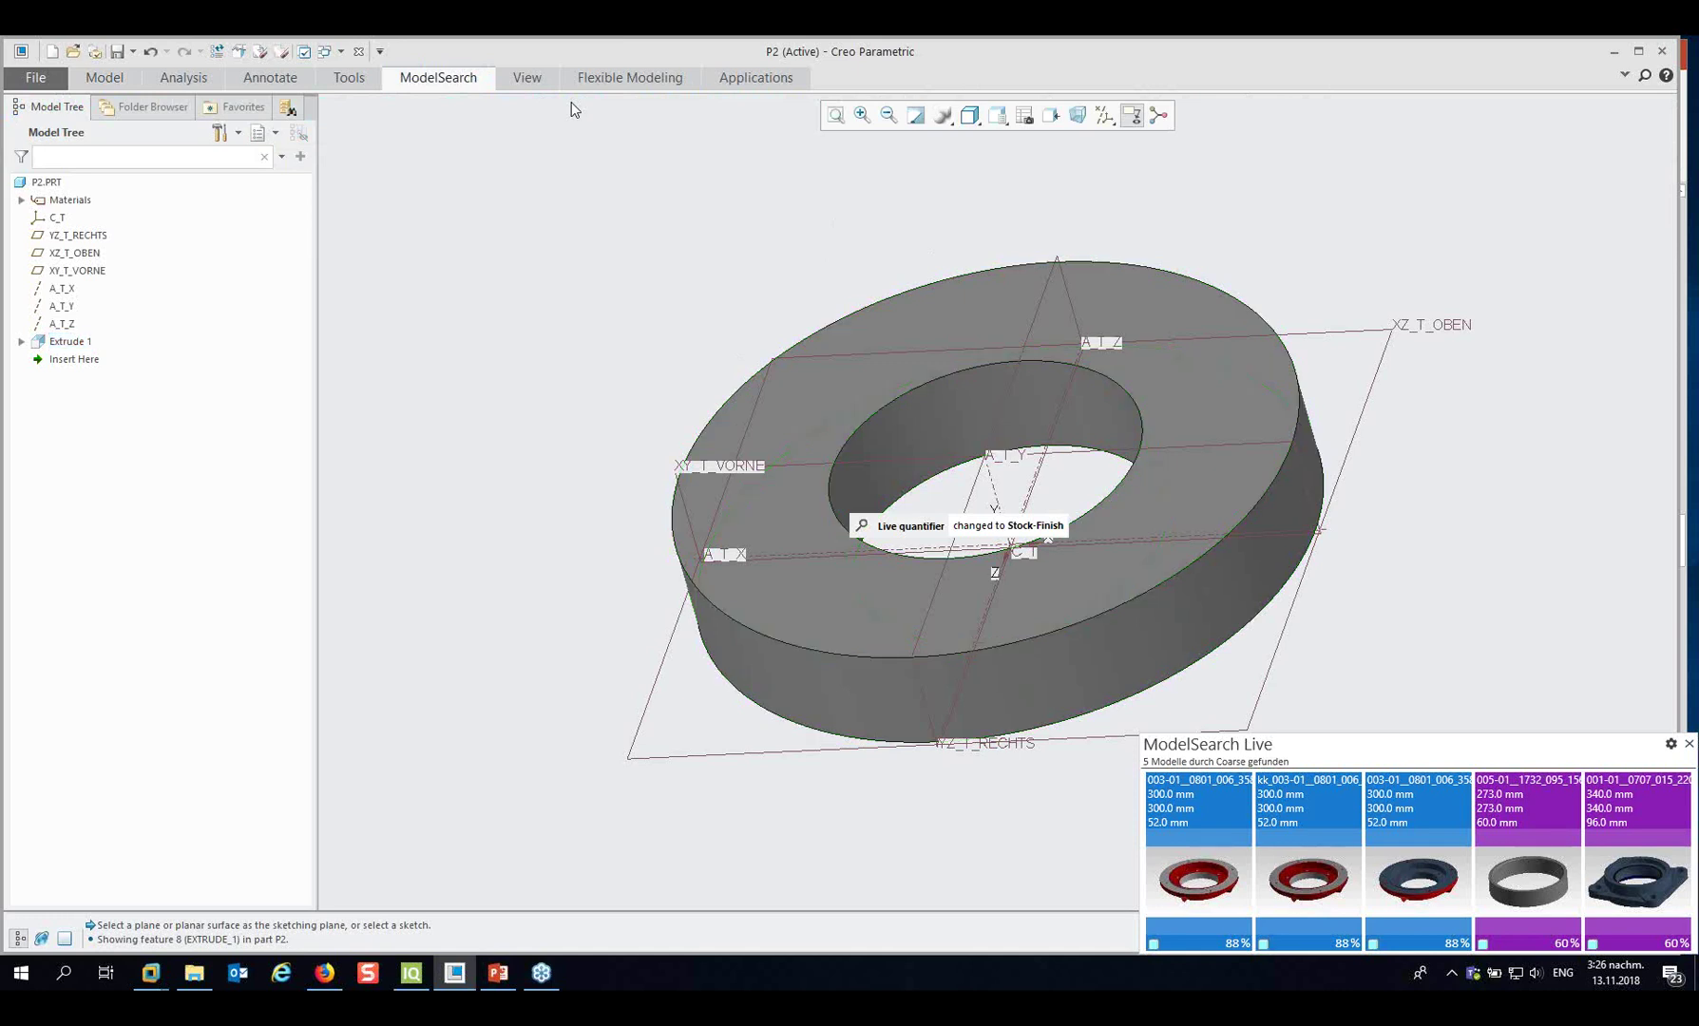
pyautogui.click(458, 84)
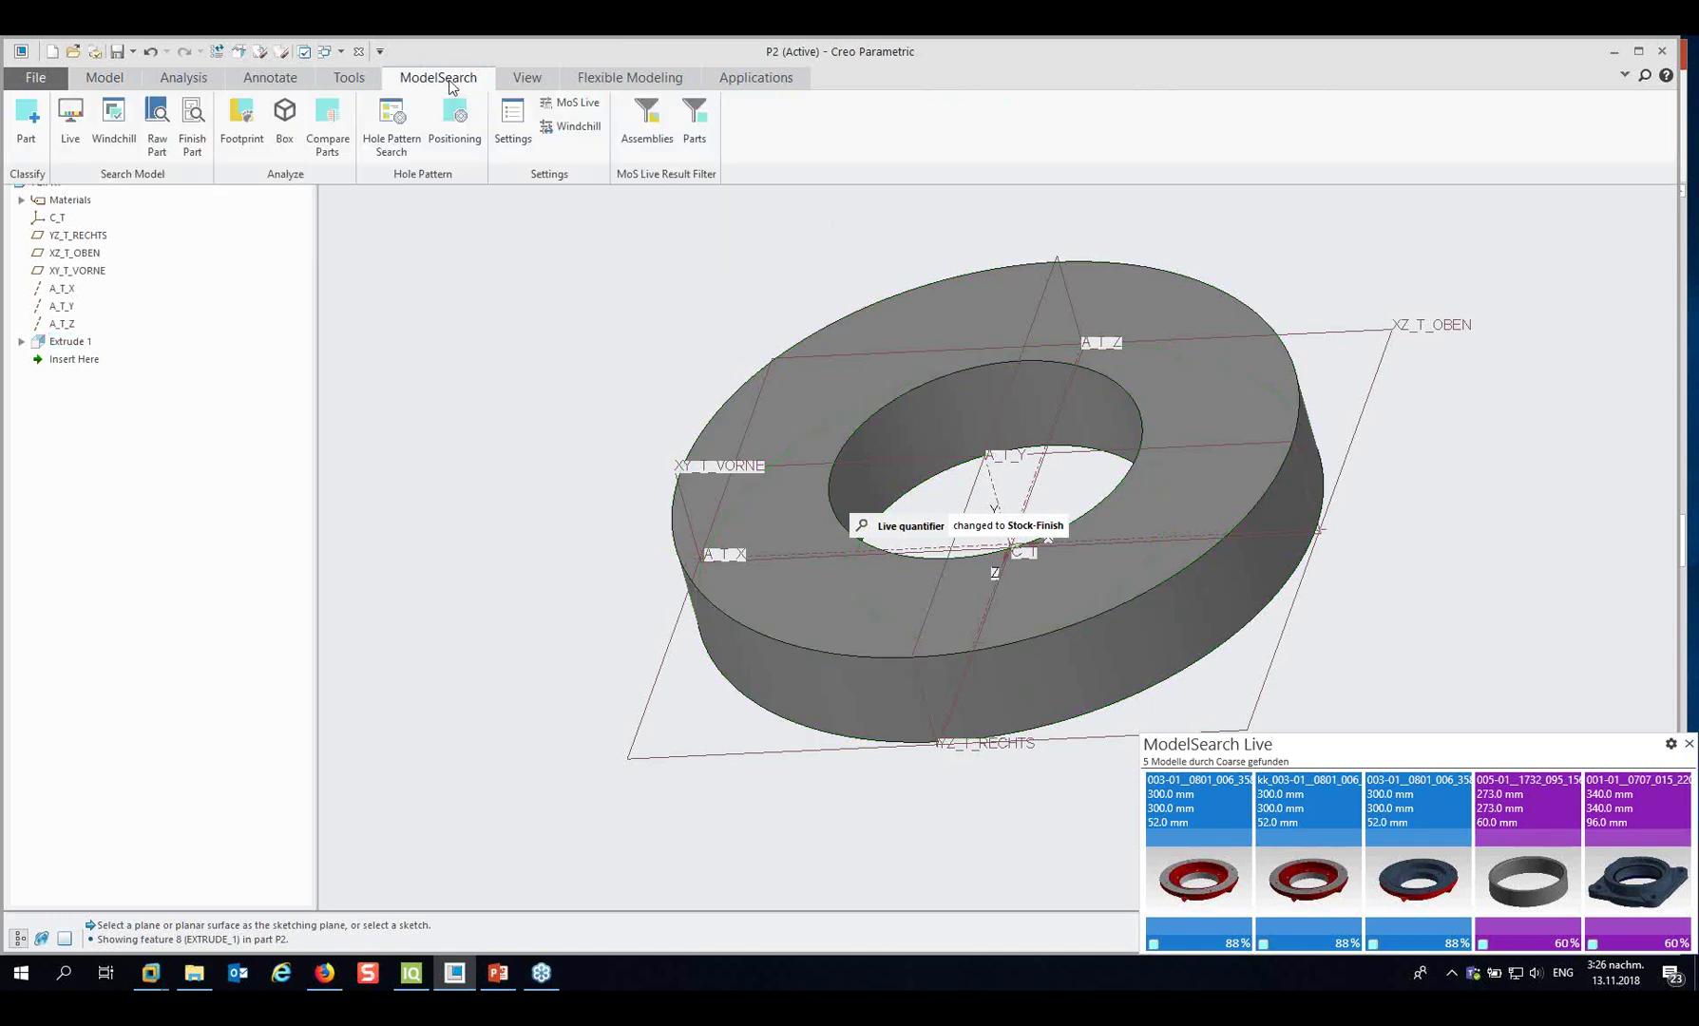
pyautogui.click(575, 104)
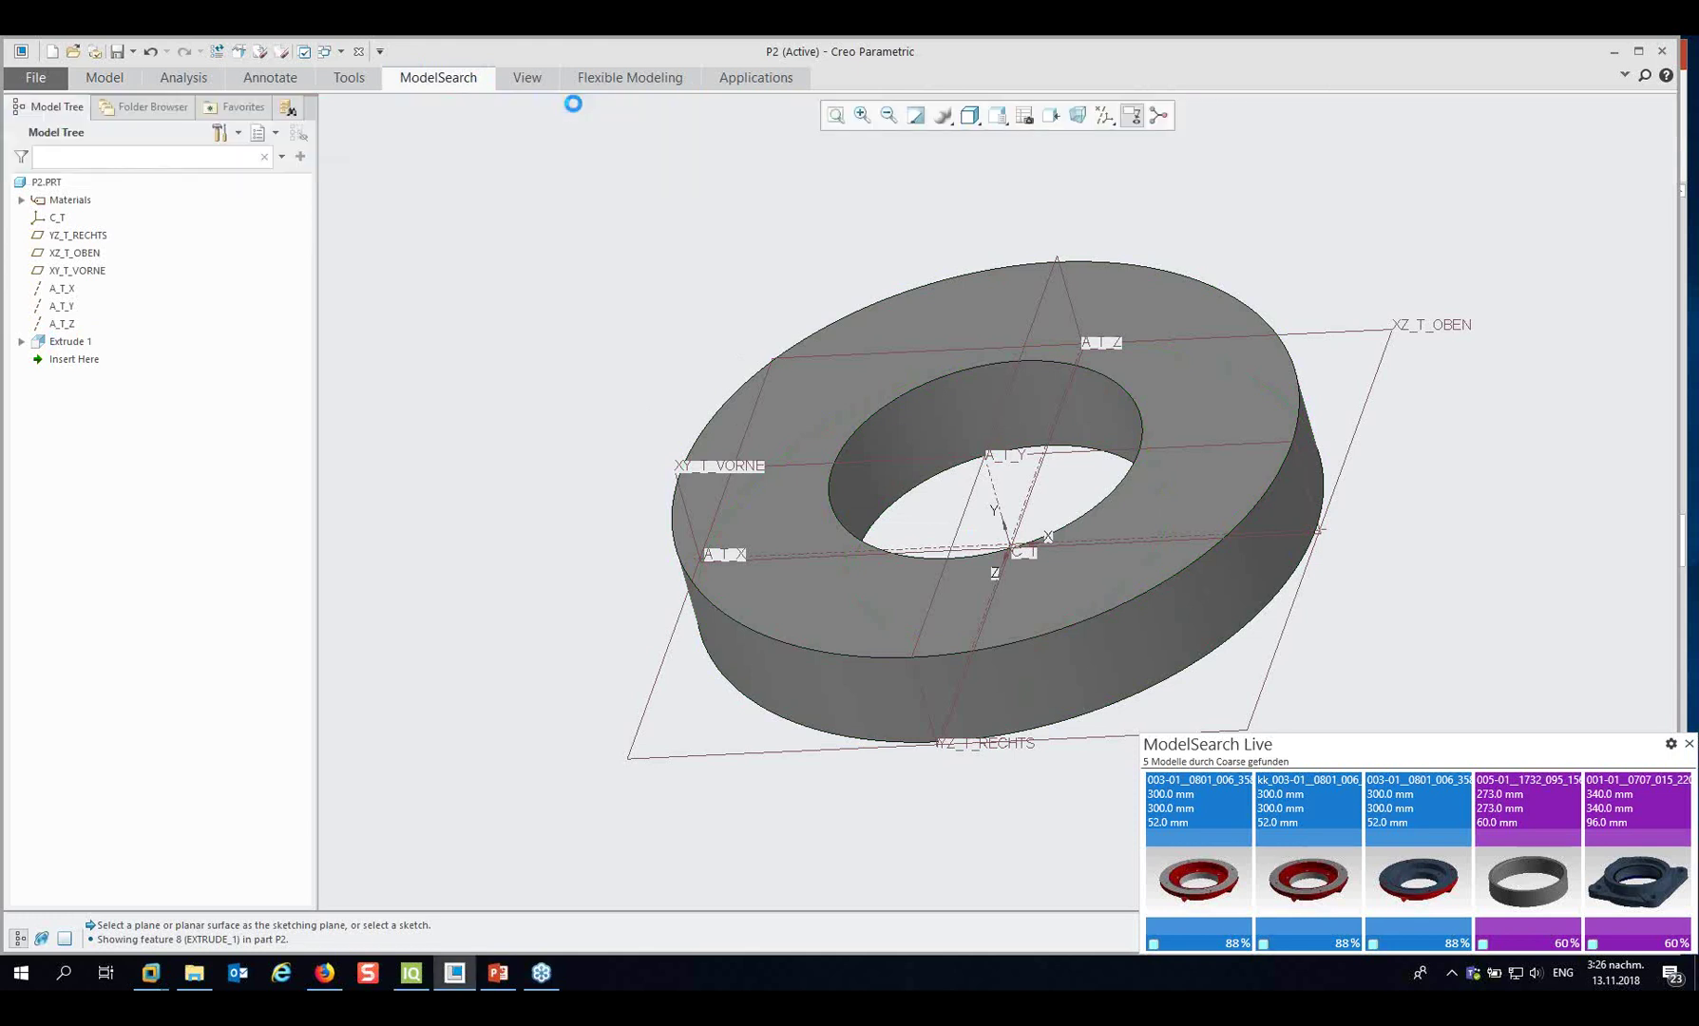
pyautogui.doubleClick(455, 80)
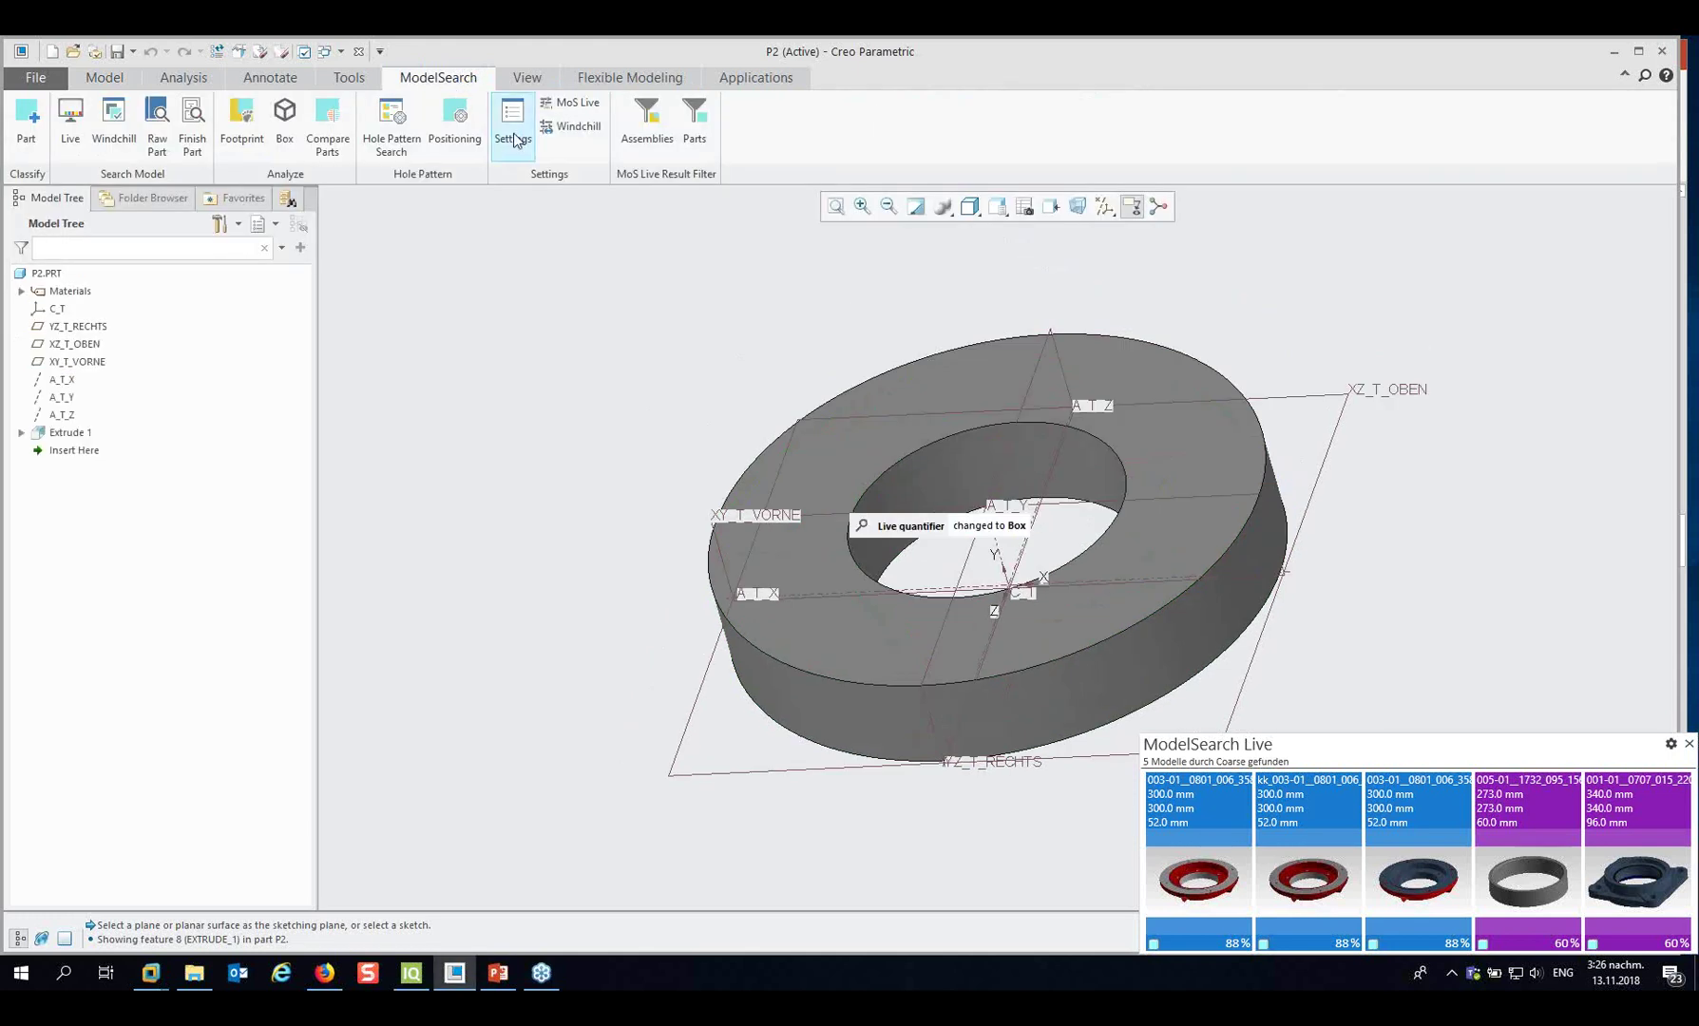
pyautogui.click(571, 105)
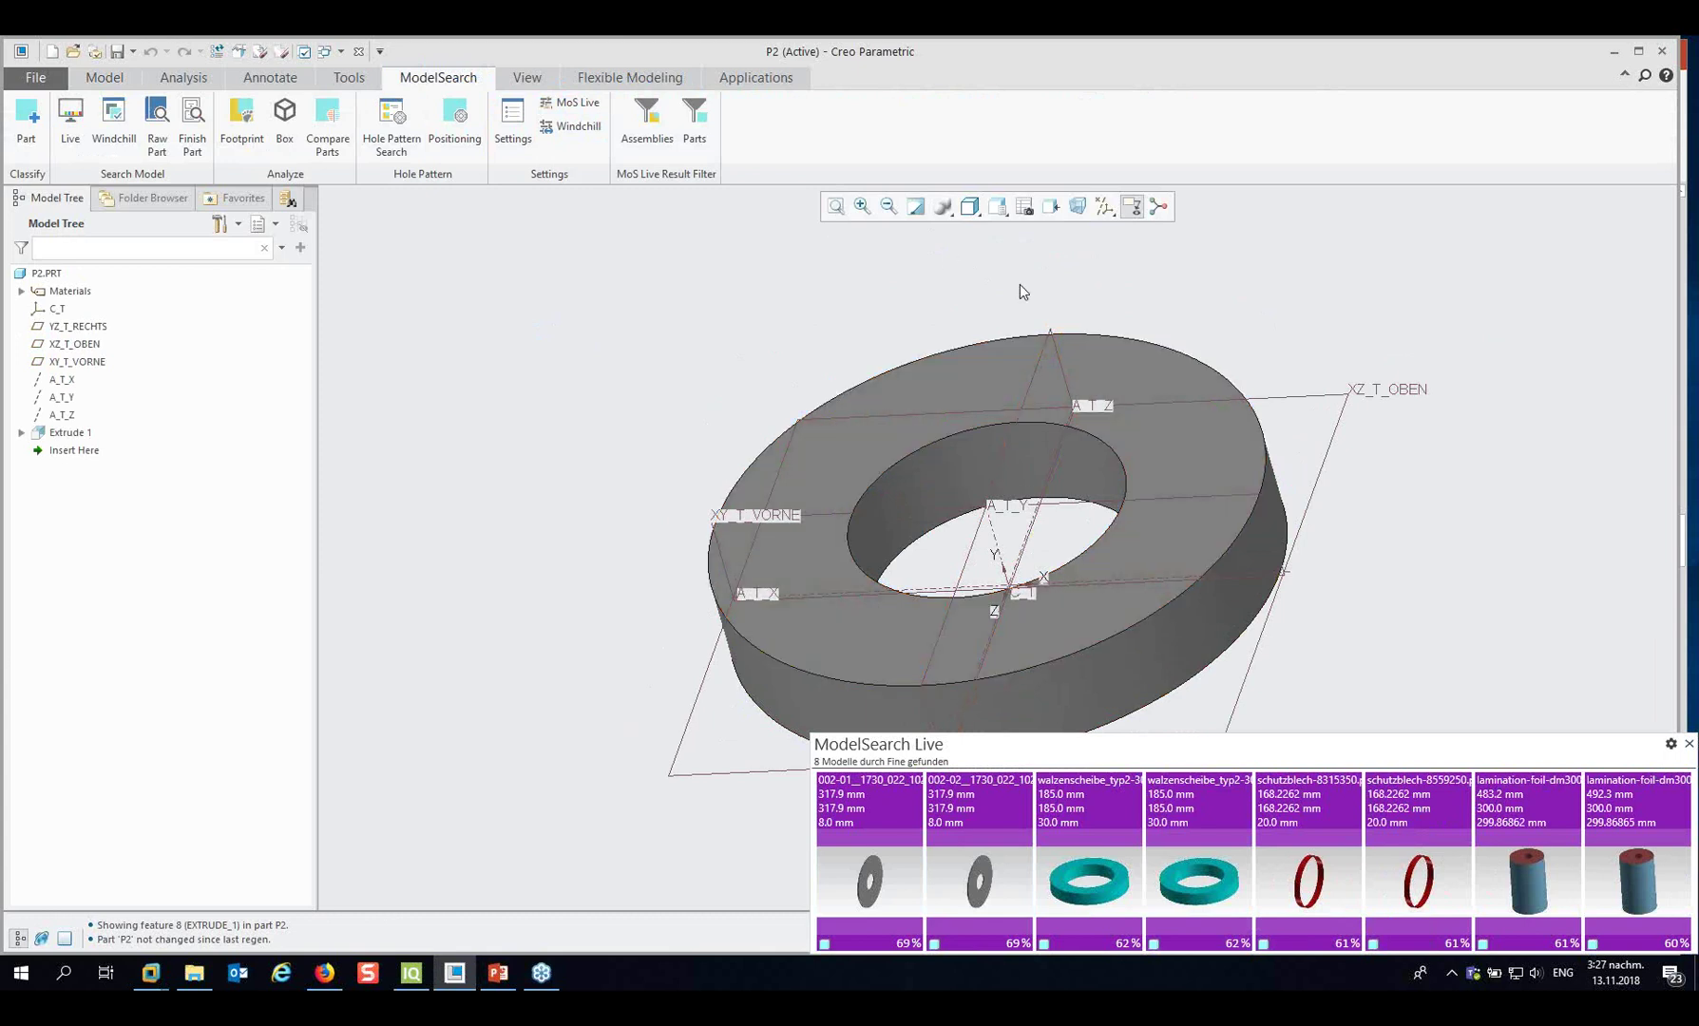
pyautogui.scroll(-3, 1023, 299)
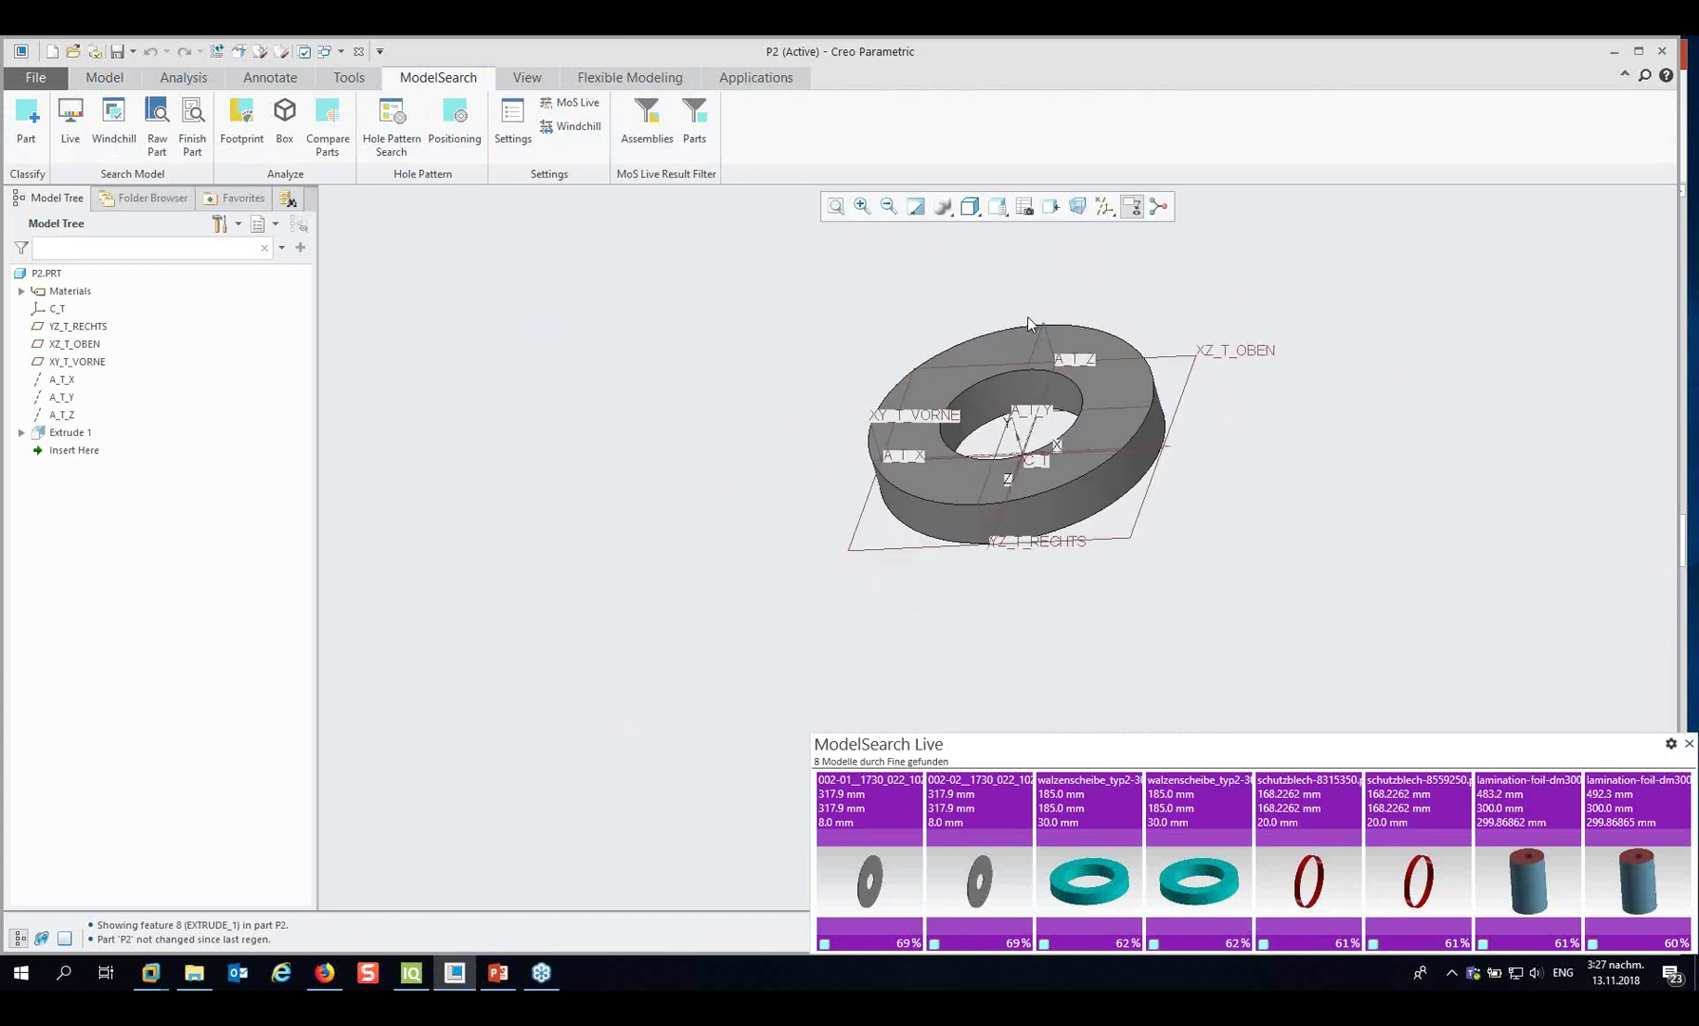
# Show the ring's feature dimensions on the model and examine them up close.
pyautogui.doubleClick(1112, 385)
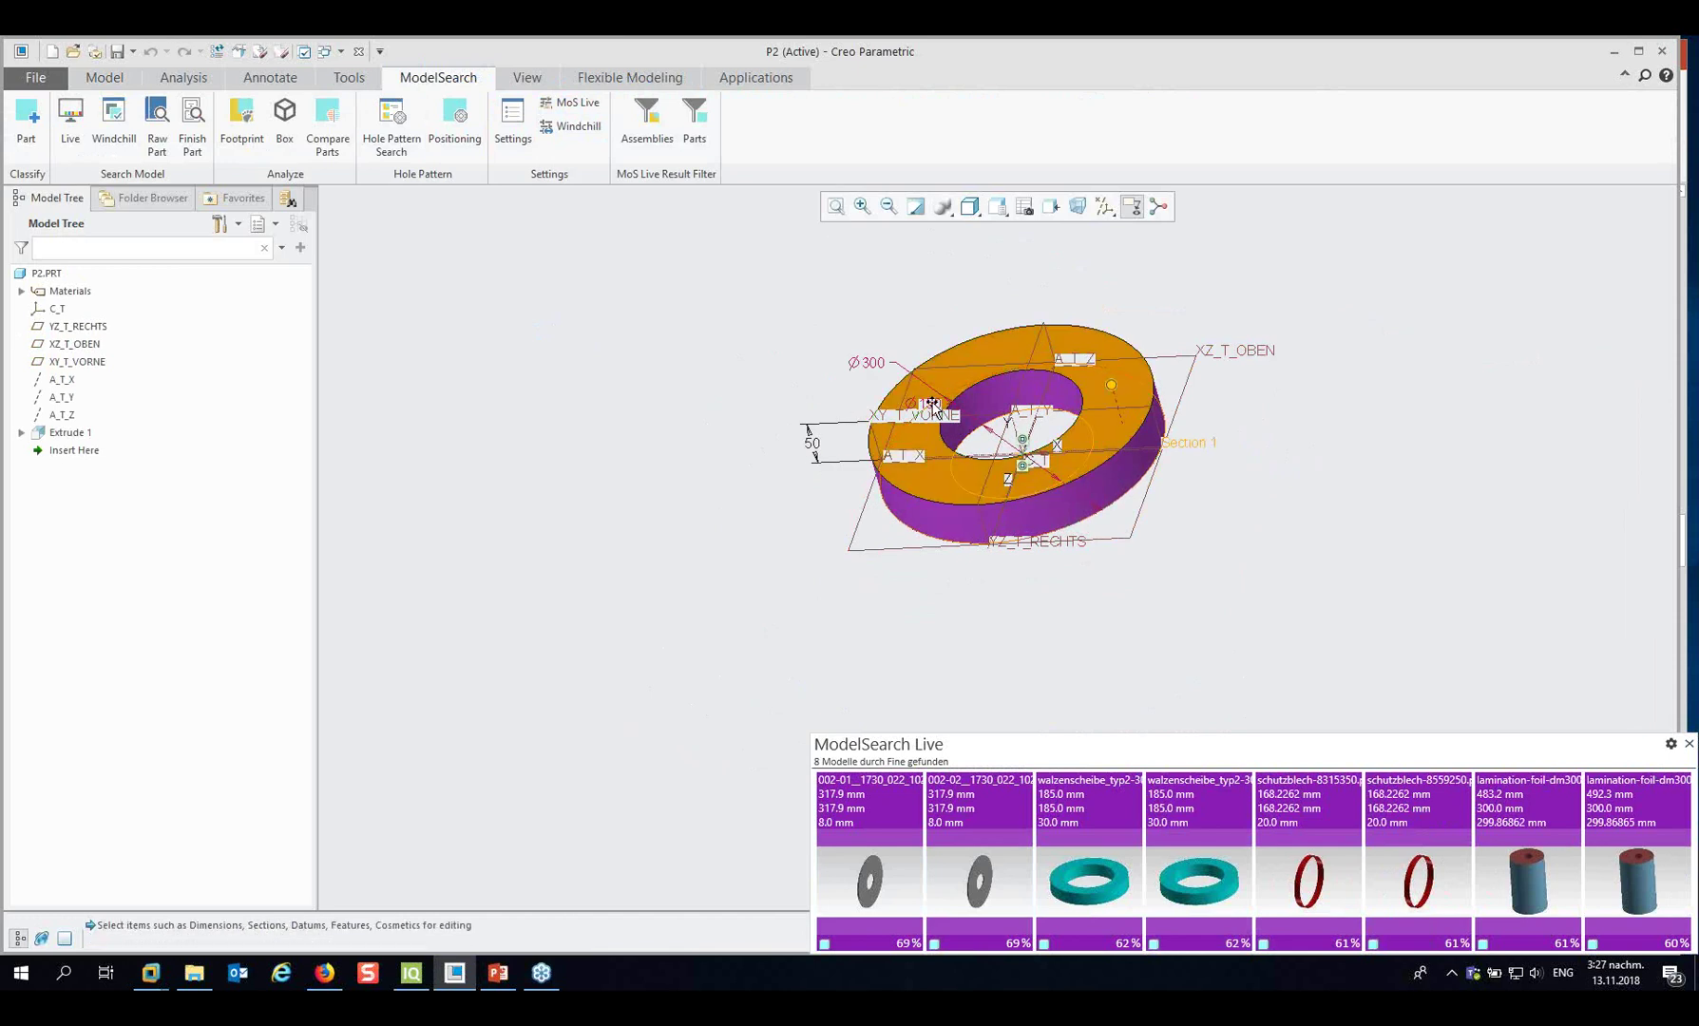
pyautogui.scroll(5, 935, 404)
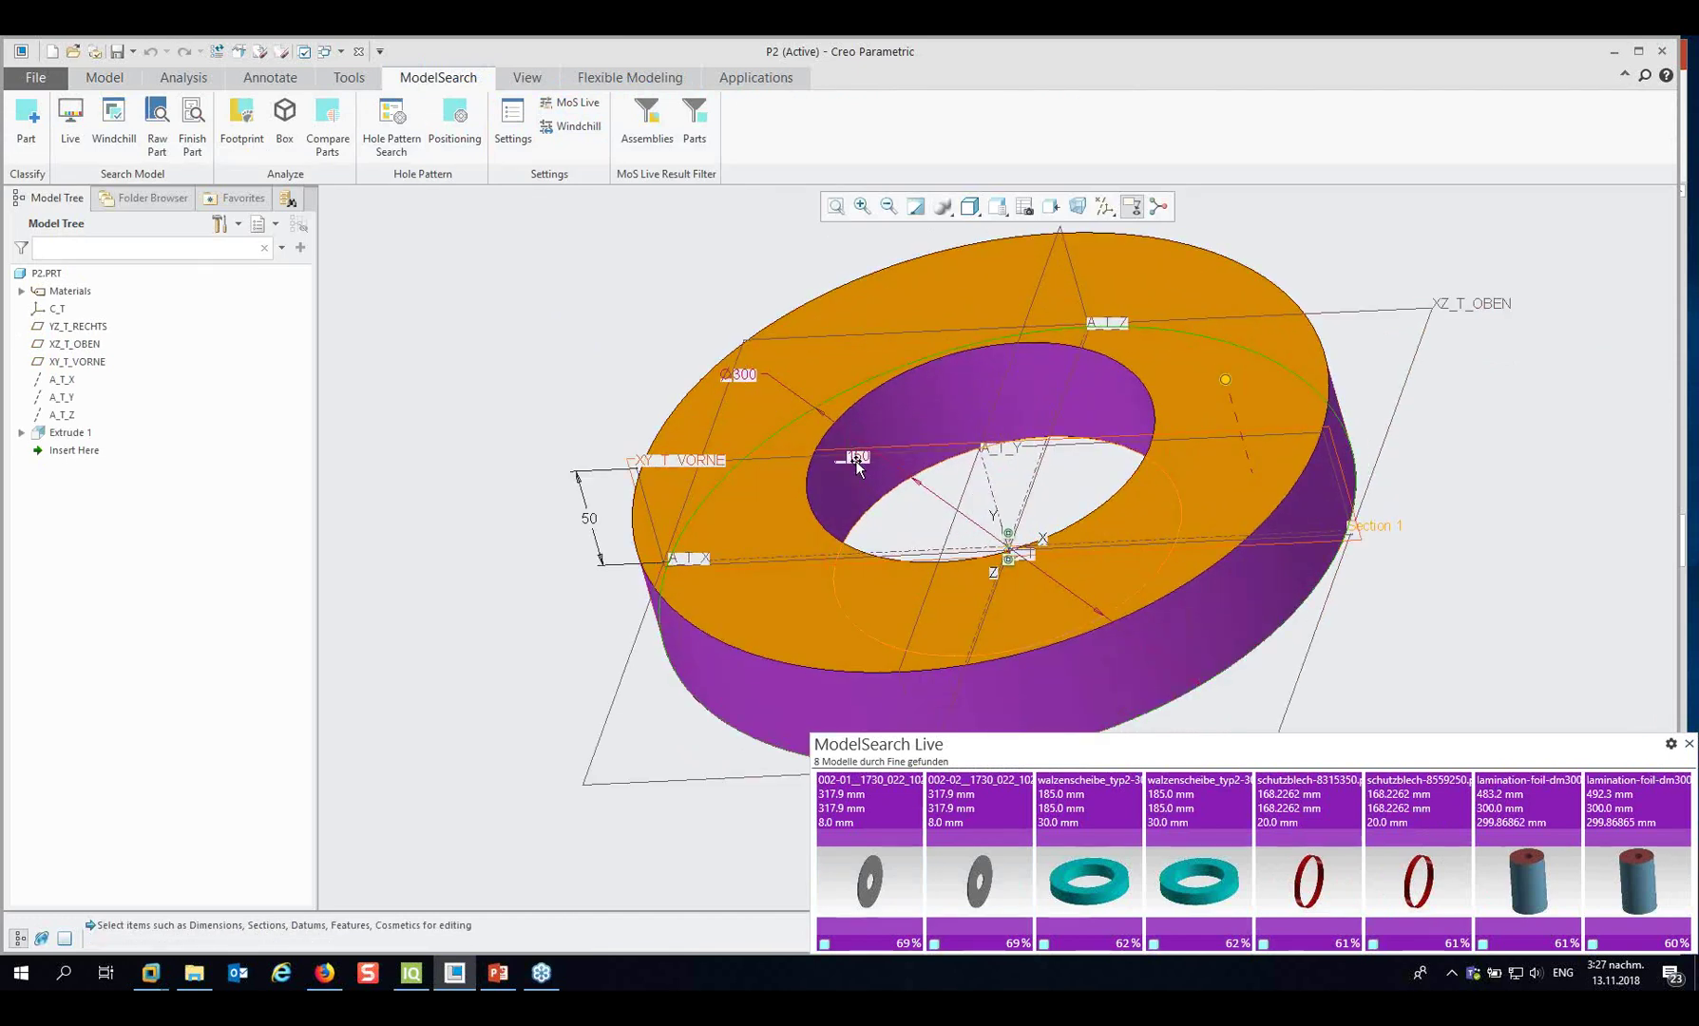
pyautogui.scroll(-2, 521, 418)
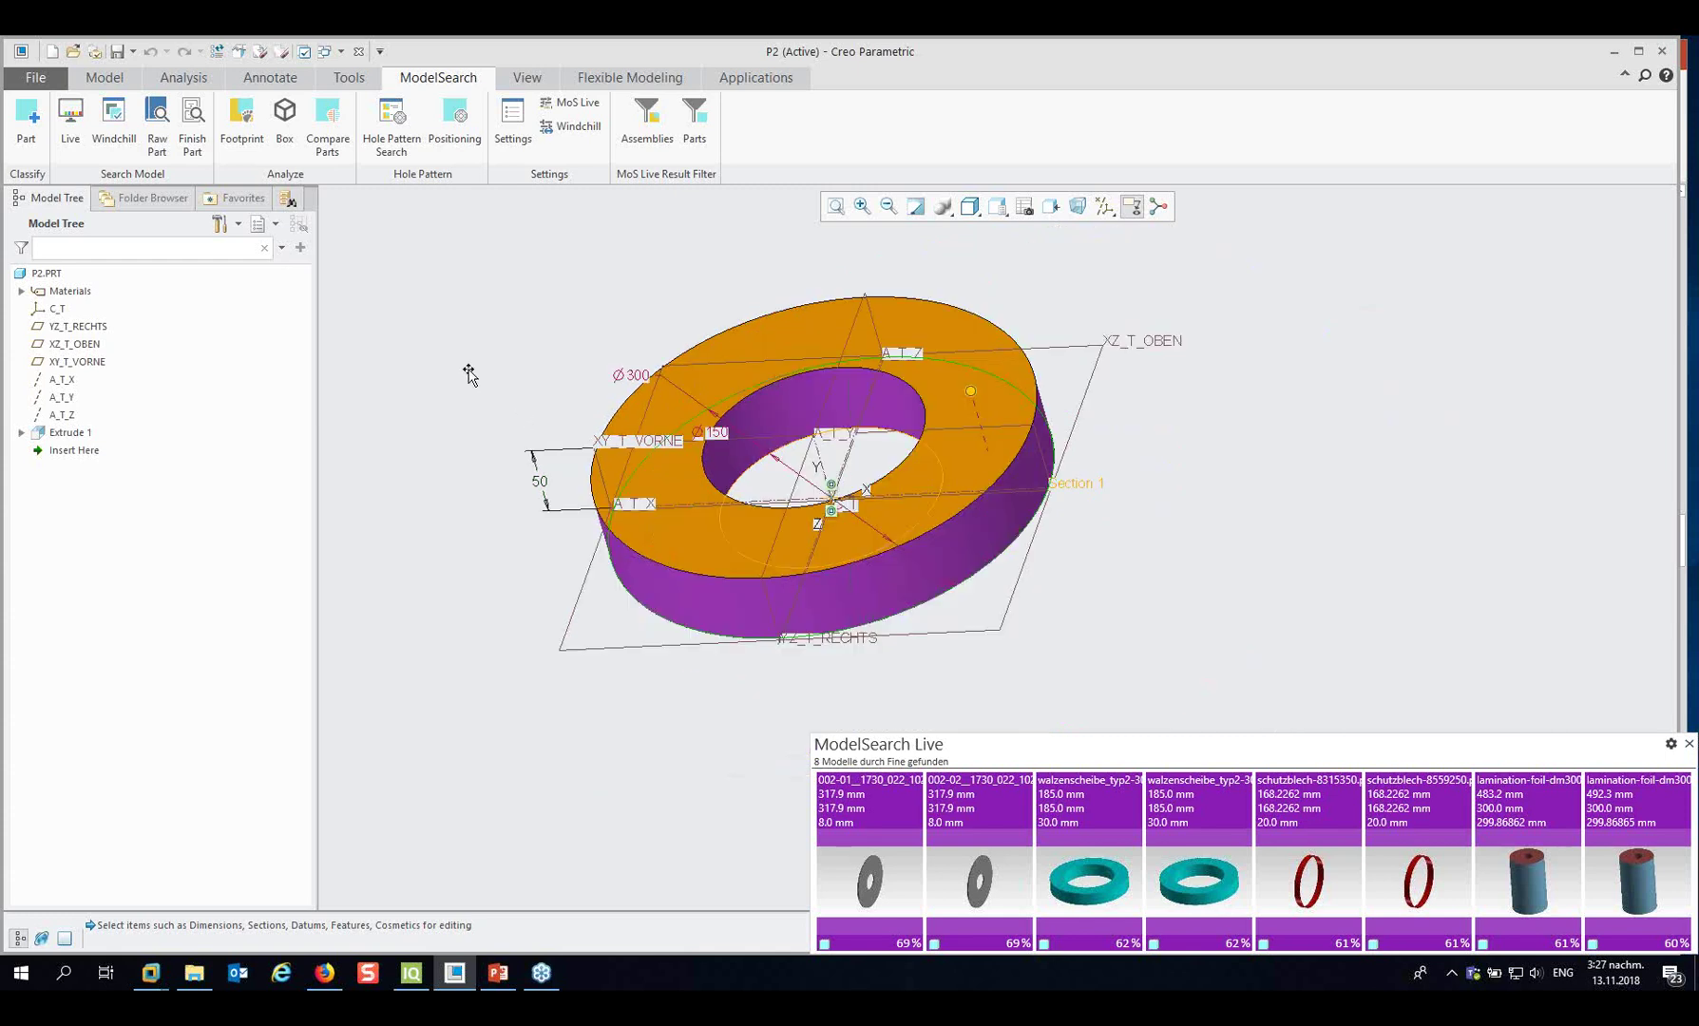
# Erase the current ring part from the session.
pyautogui.click(35, 77)
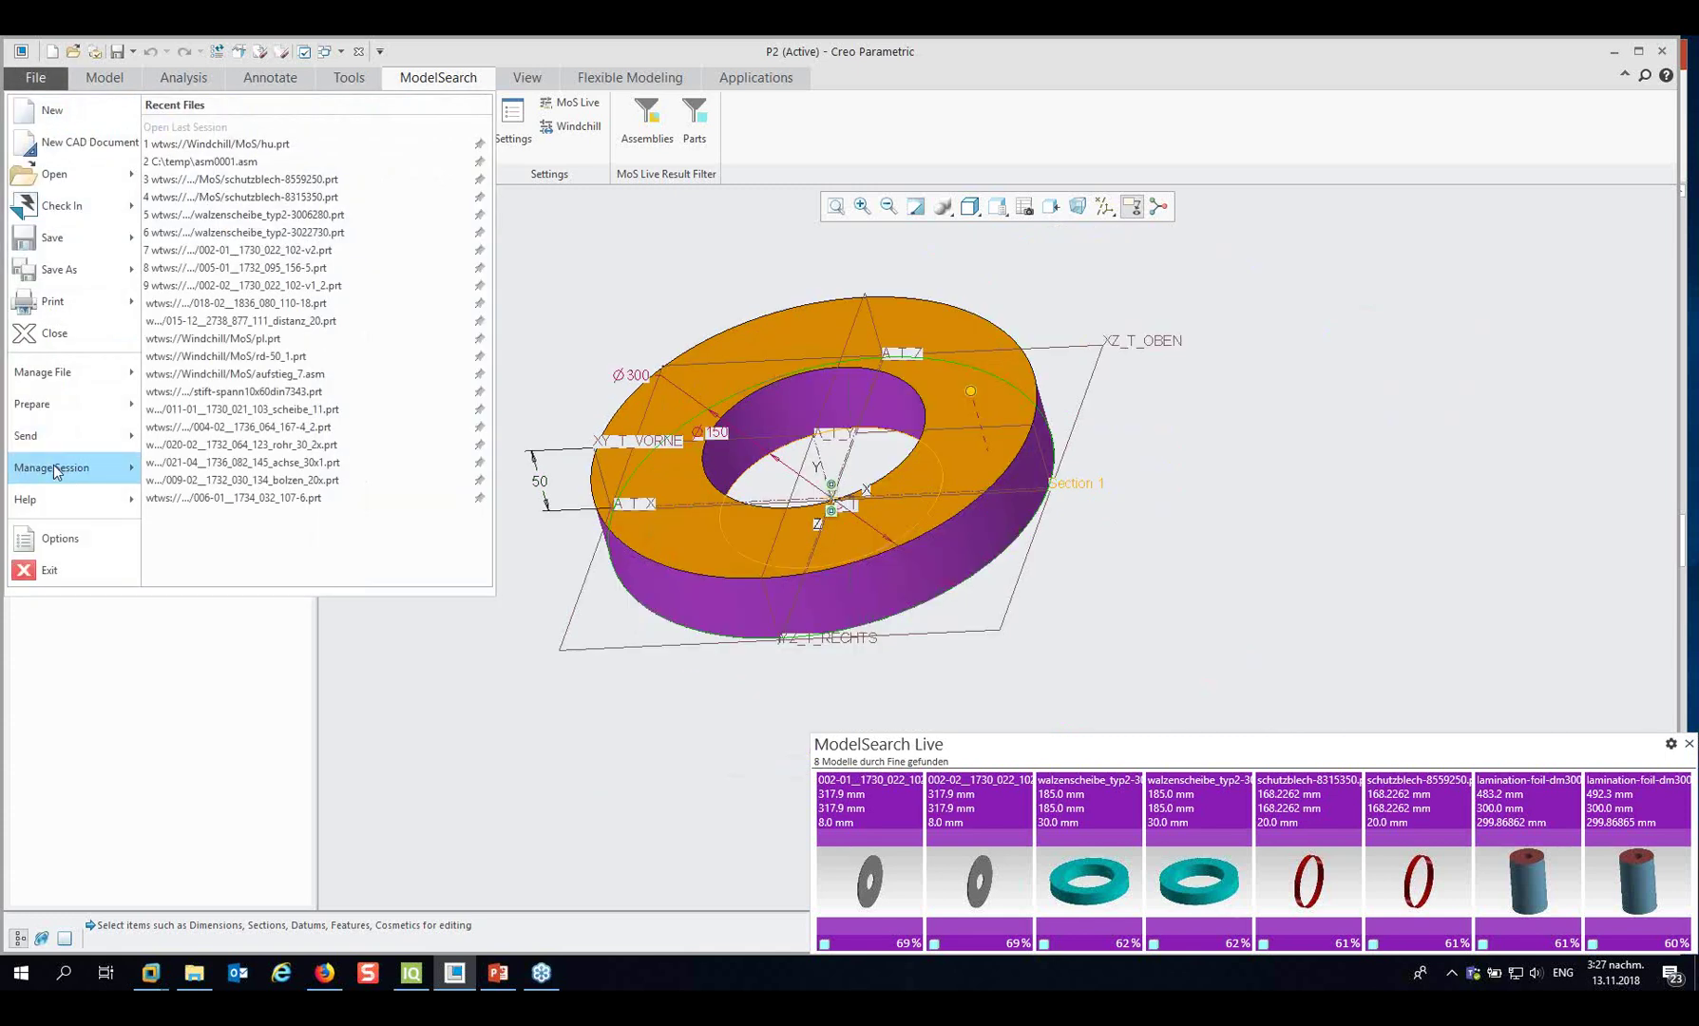
pyautogui.moveTo(54, 477)
pyautogui.click(228, 129)
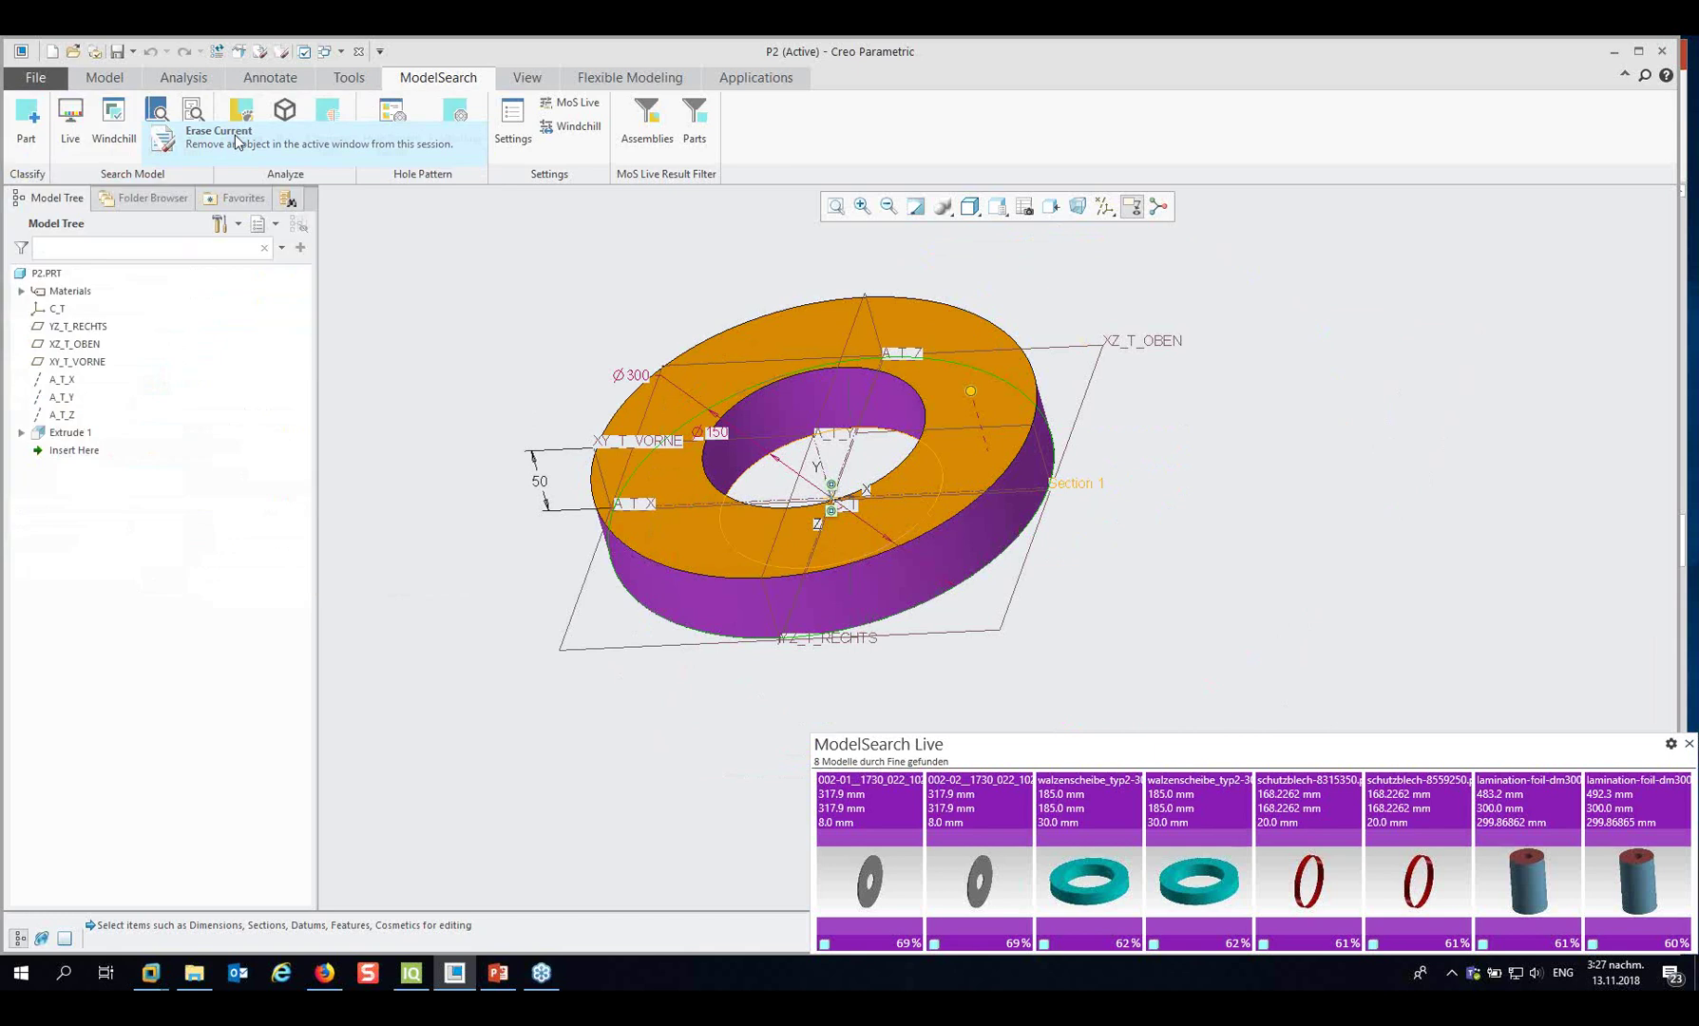
pyautogui.click(858, 563)
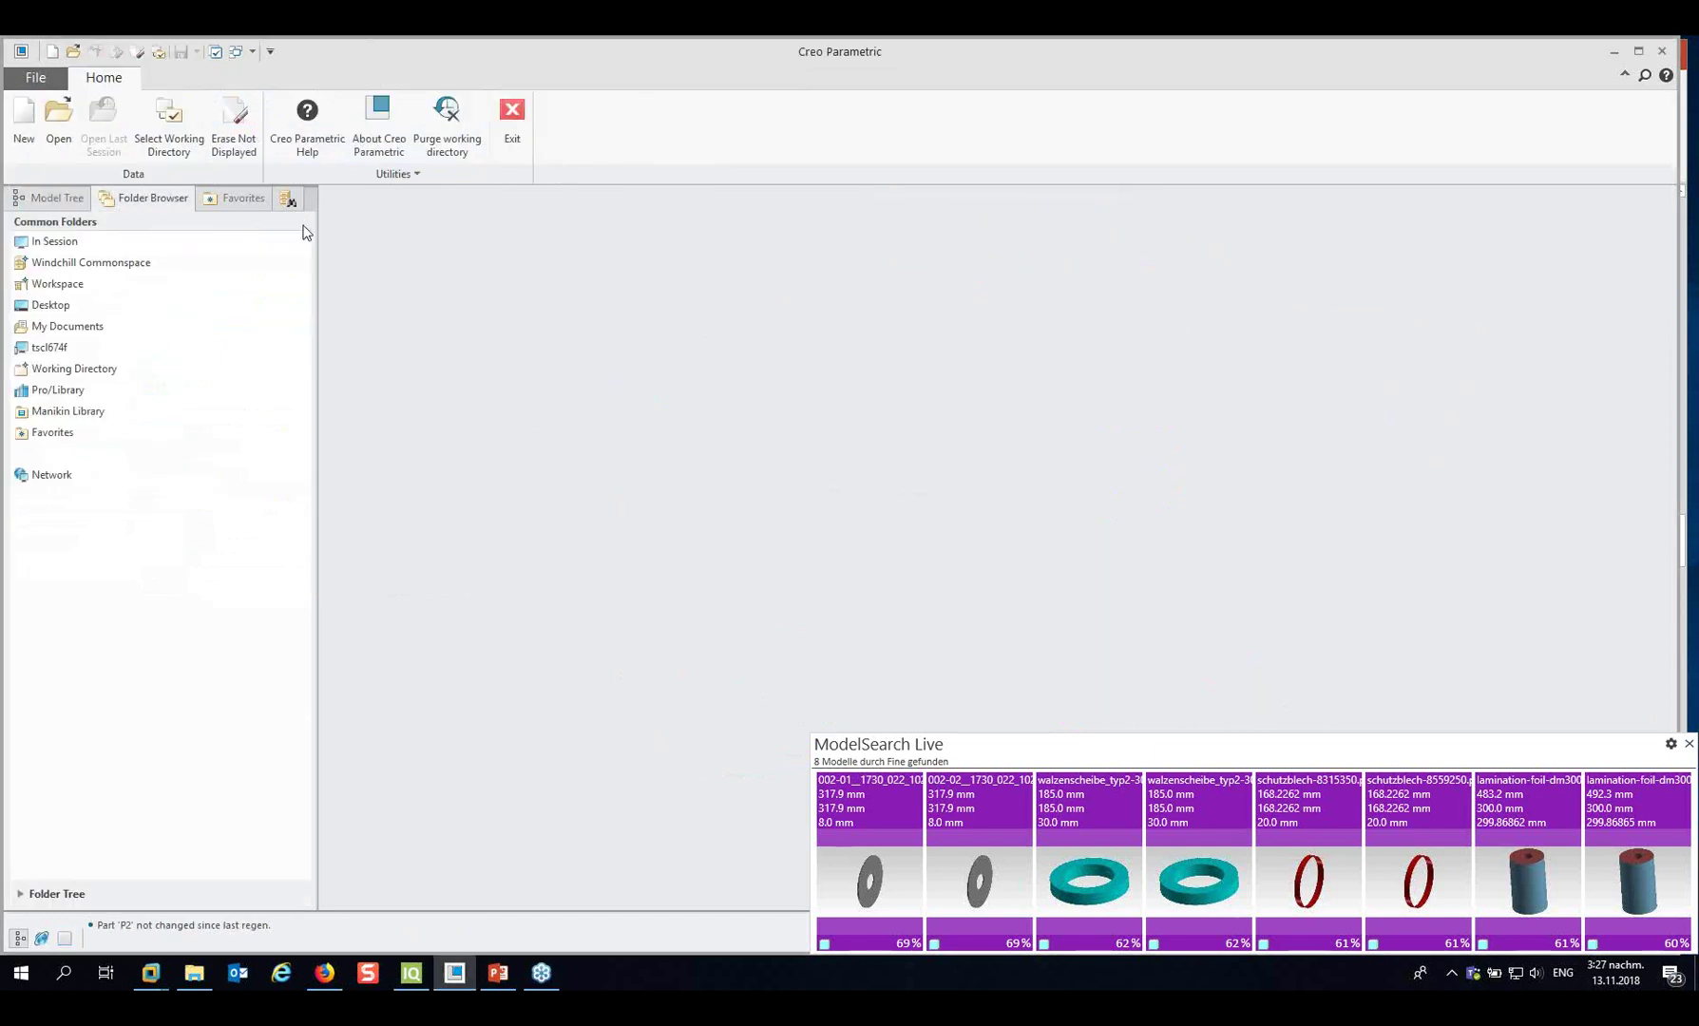
# Create a new part named p3.
pyautogui.click(23, 124)
pyautogui.write('p3')
pyautogui.press('Return')
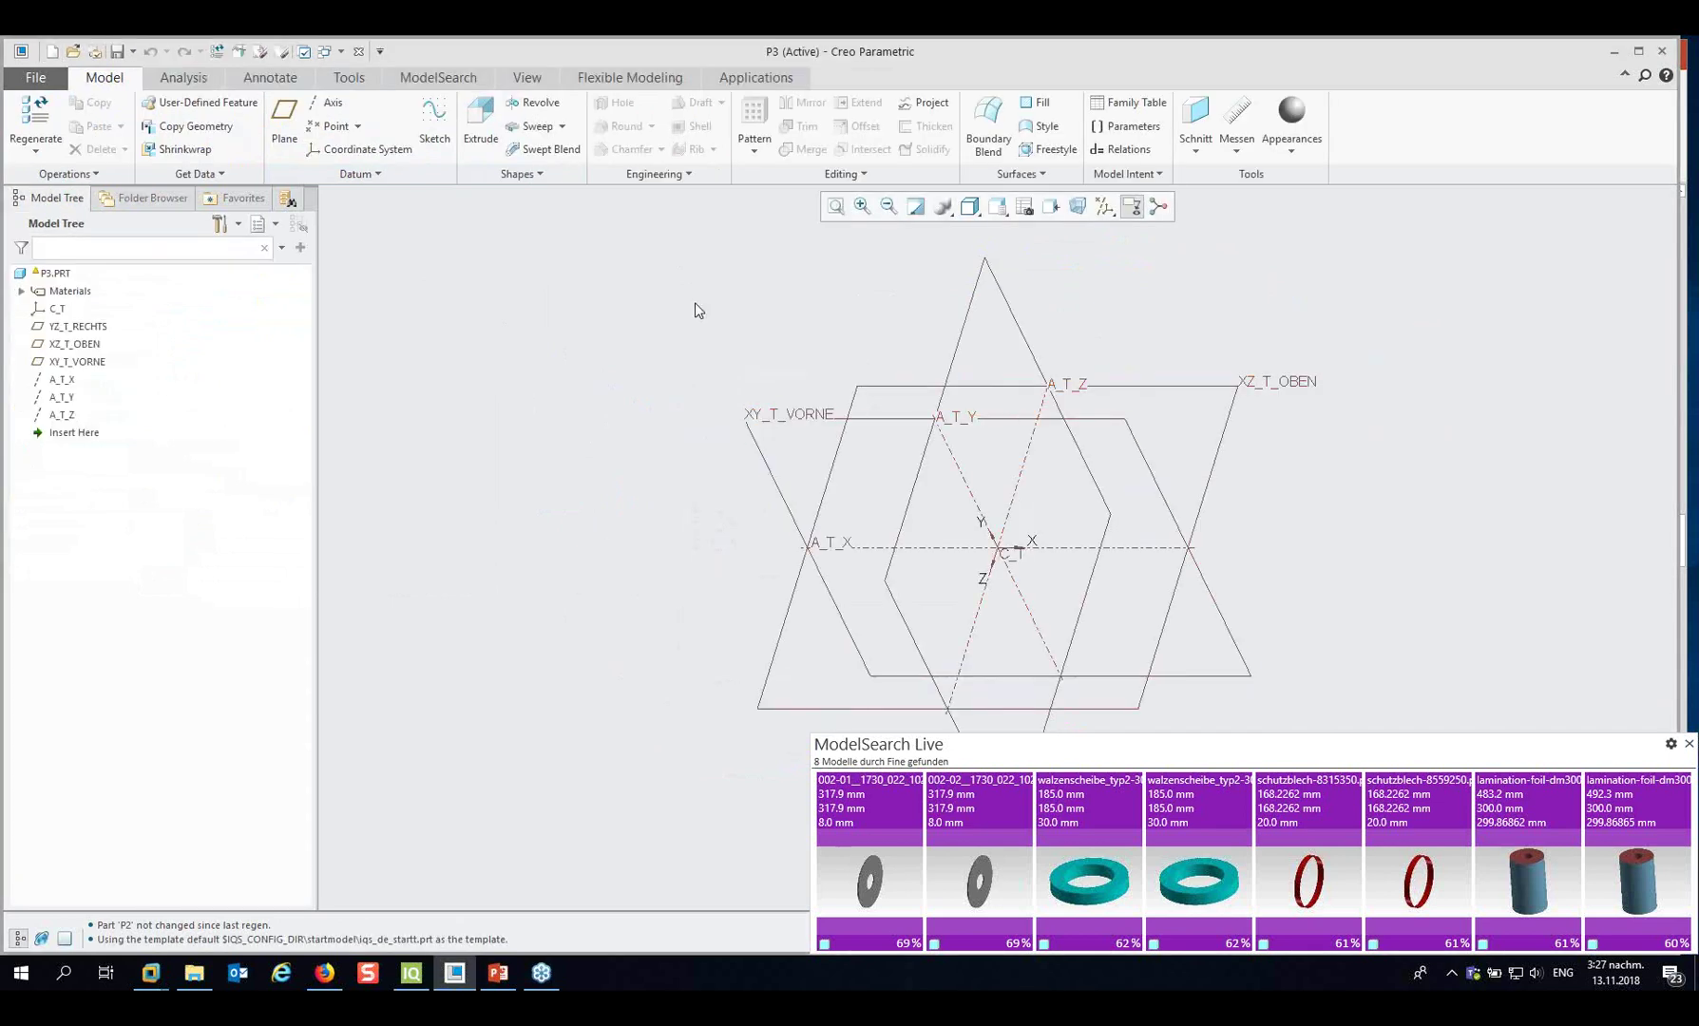
# Start an extrude on the XZ_T_OBEN plane and sketch two concentric circles at the origin, about 136 mm and 265 mm in diameter.
pyautogui.click(478, 124)
pyautogui.click(1211, 461)
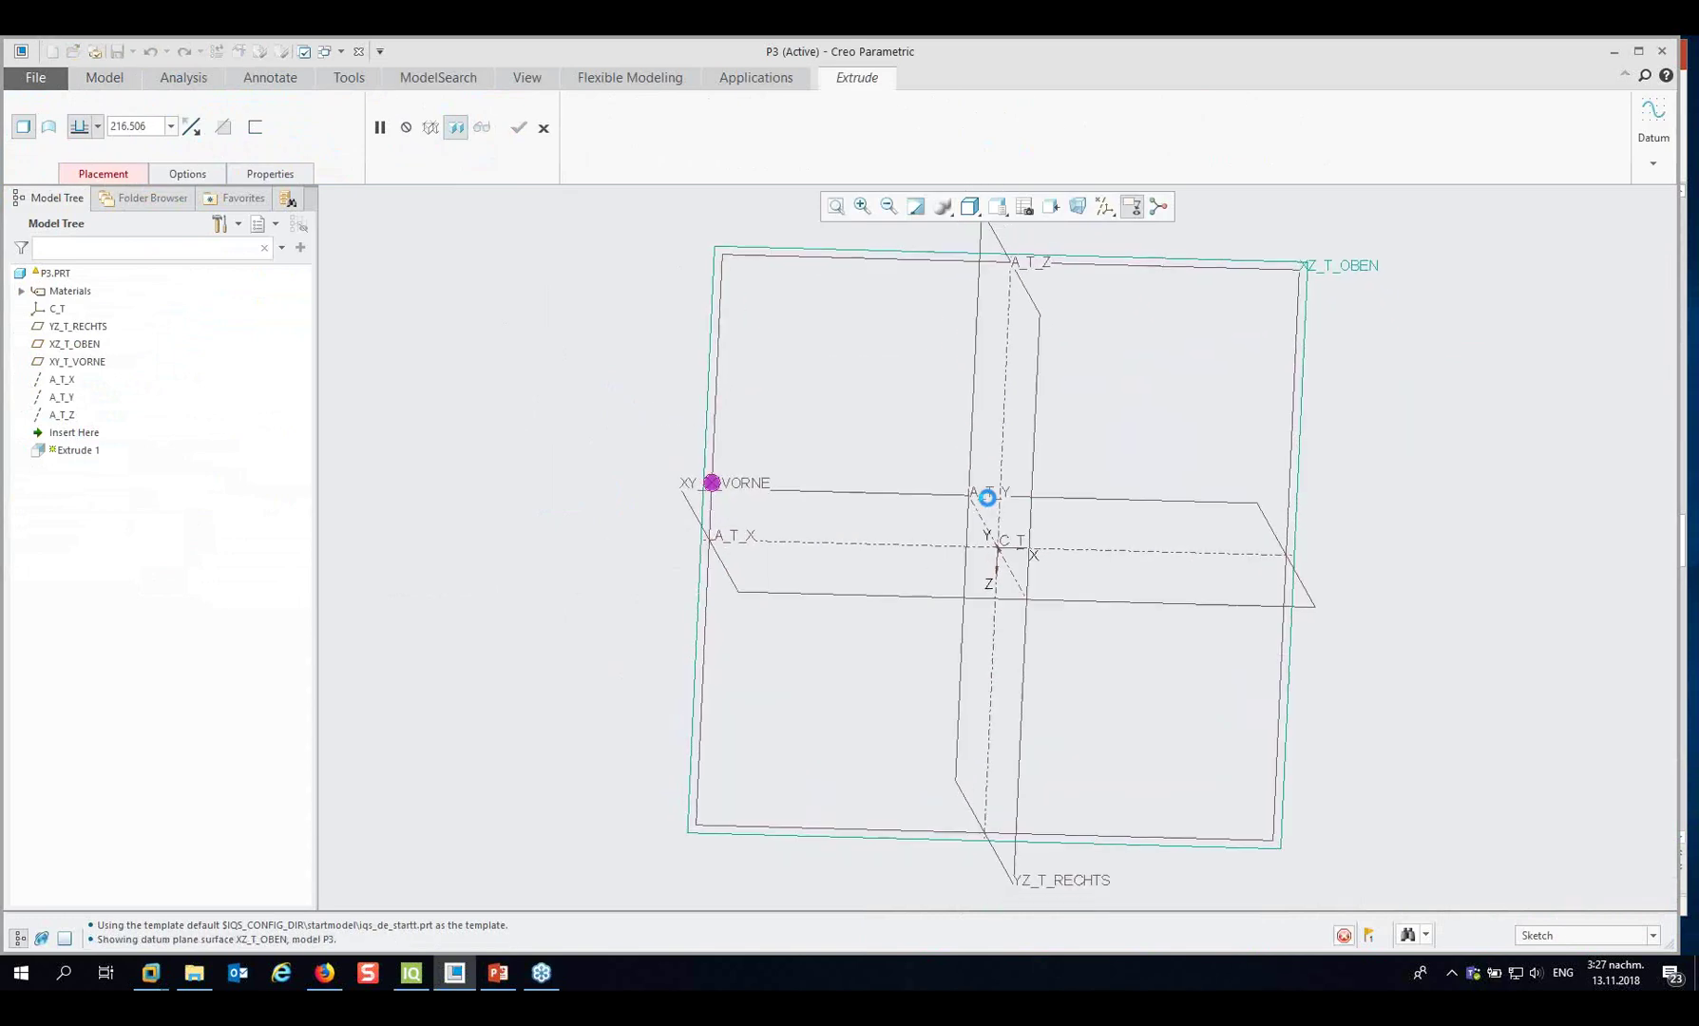
pyautogui.click(445, 150)
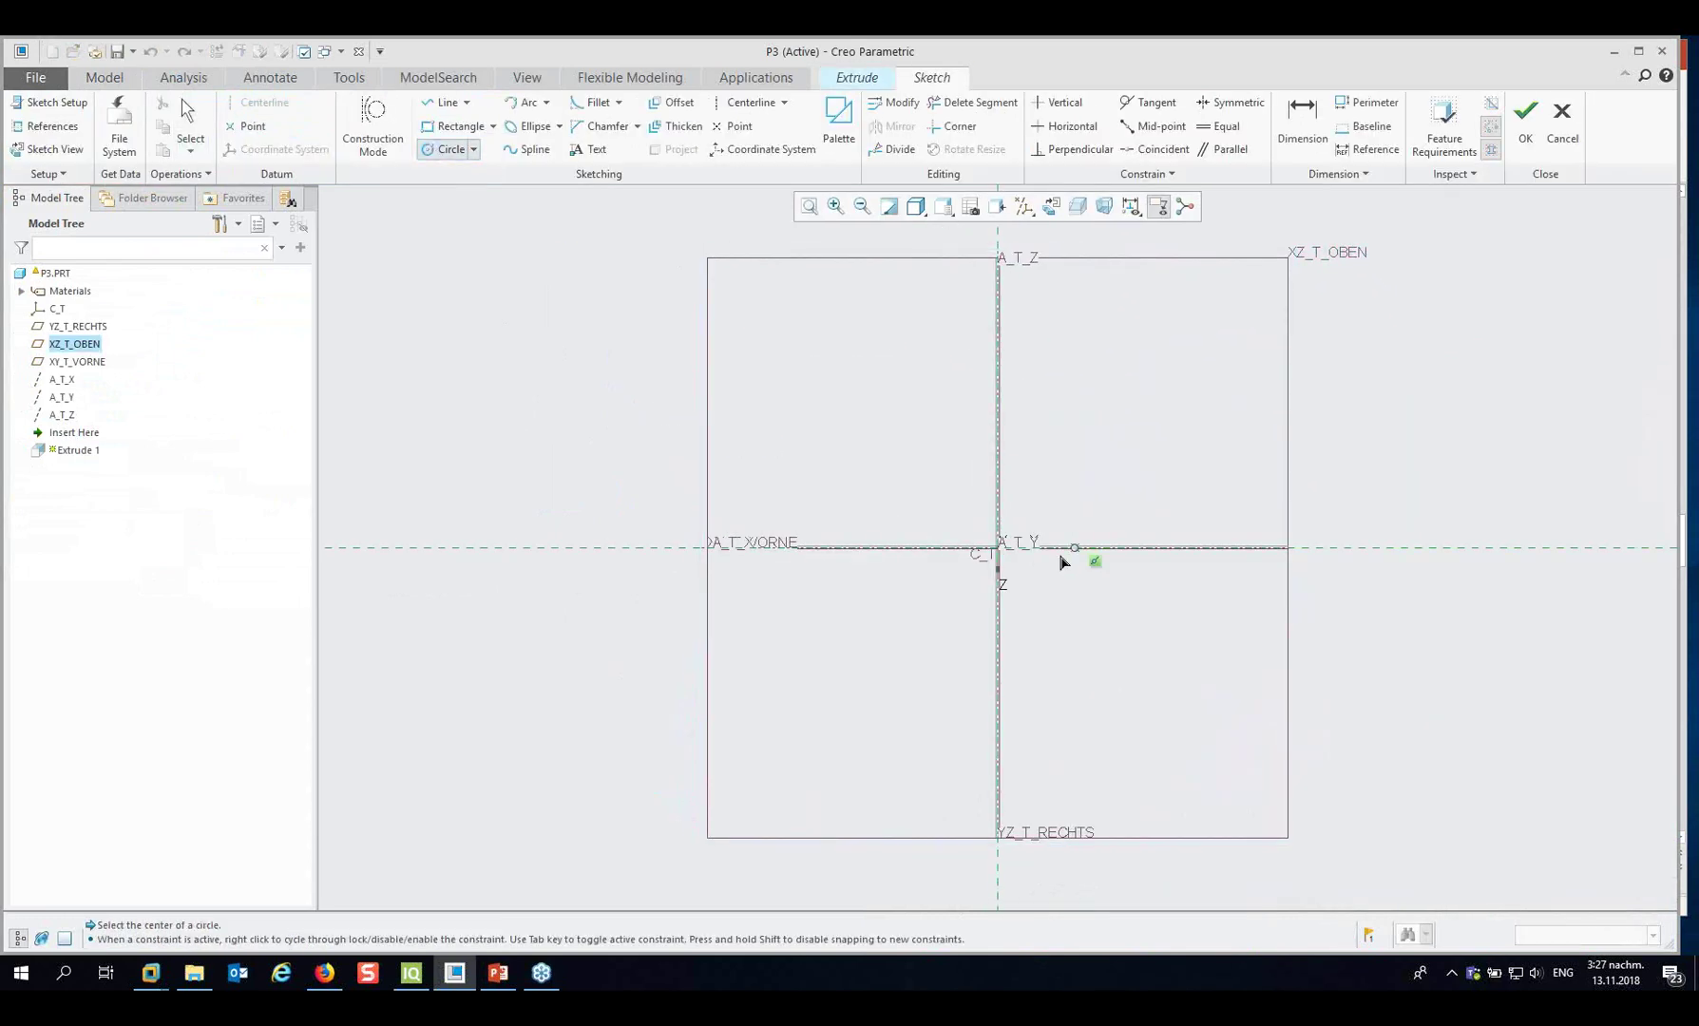
pyautogui.click(997, 547)
pyautogui.click(1075, 547)
pyautogui.click(998, 548)
pyautogui.click(1144, 509)
pyautogui.middleClick(1064, 537)
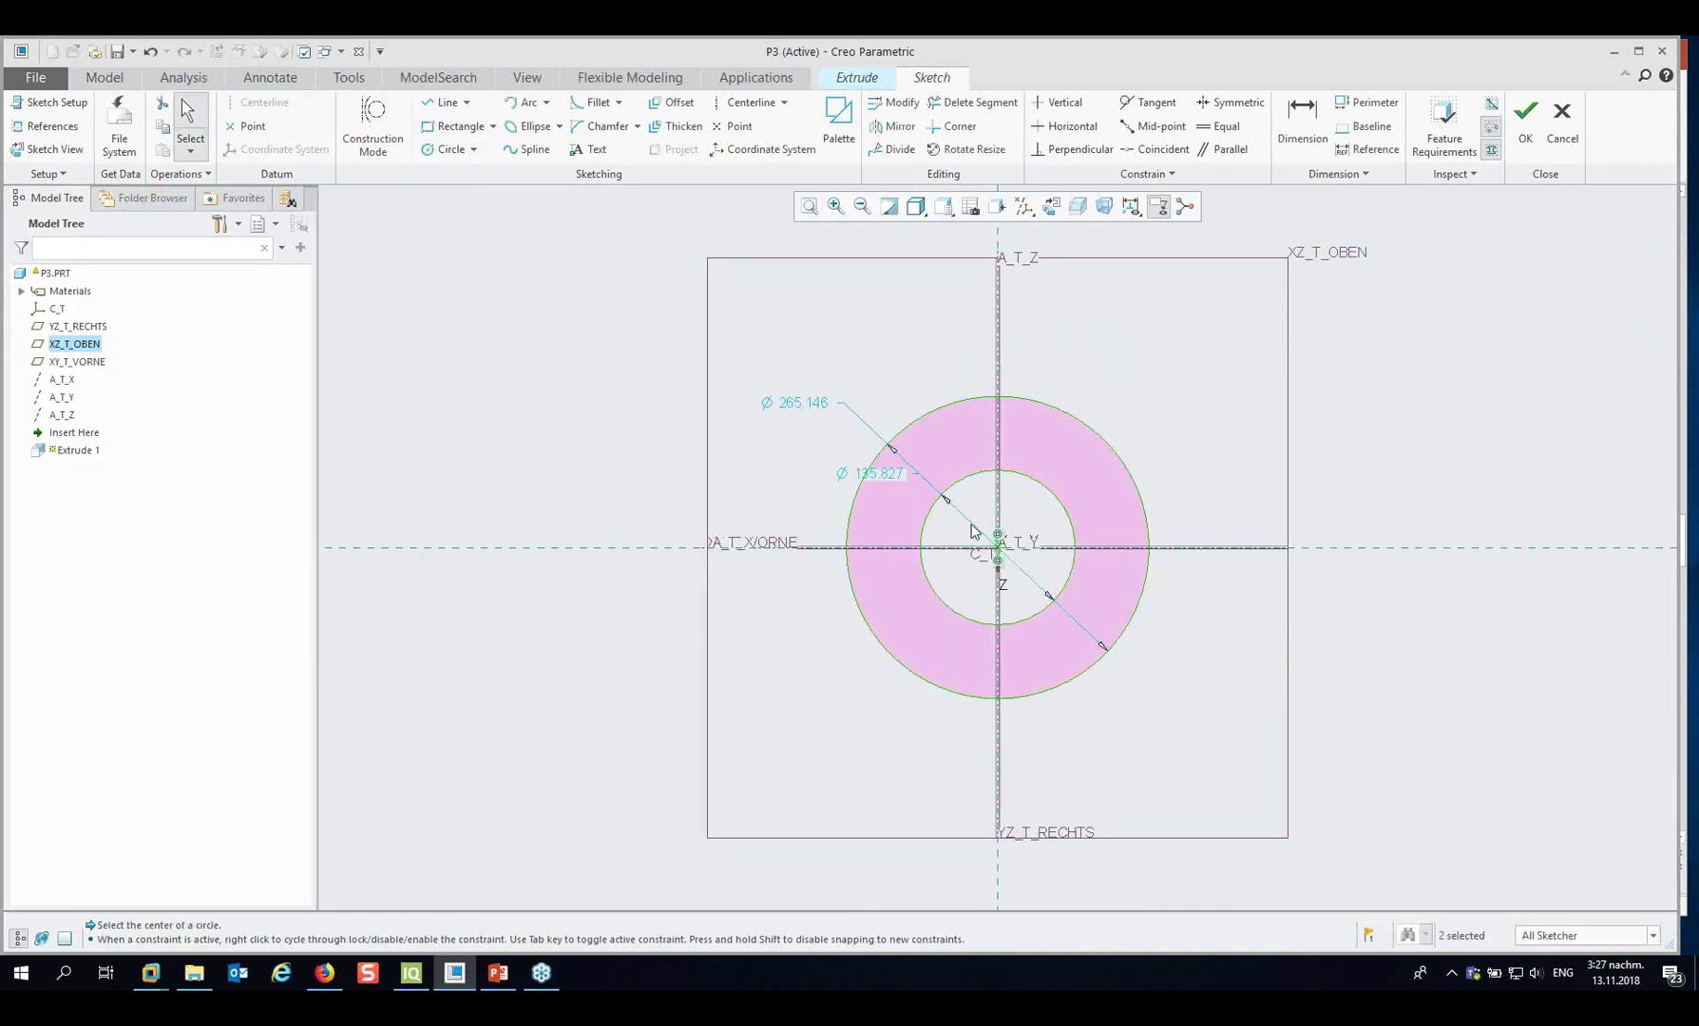
# Set the inner circle's diameter to 10 mm and the outer circle's diameter to 20 mm.
pyautogui.doubleClick(894, 478)
pyautogui.write('10')
pyautogui.press('Return')
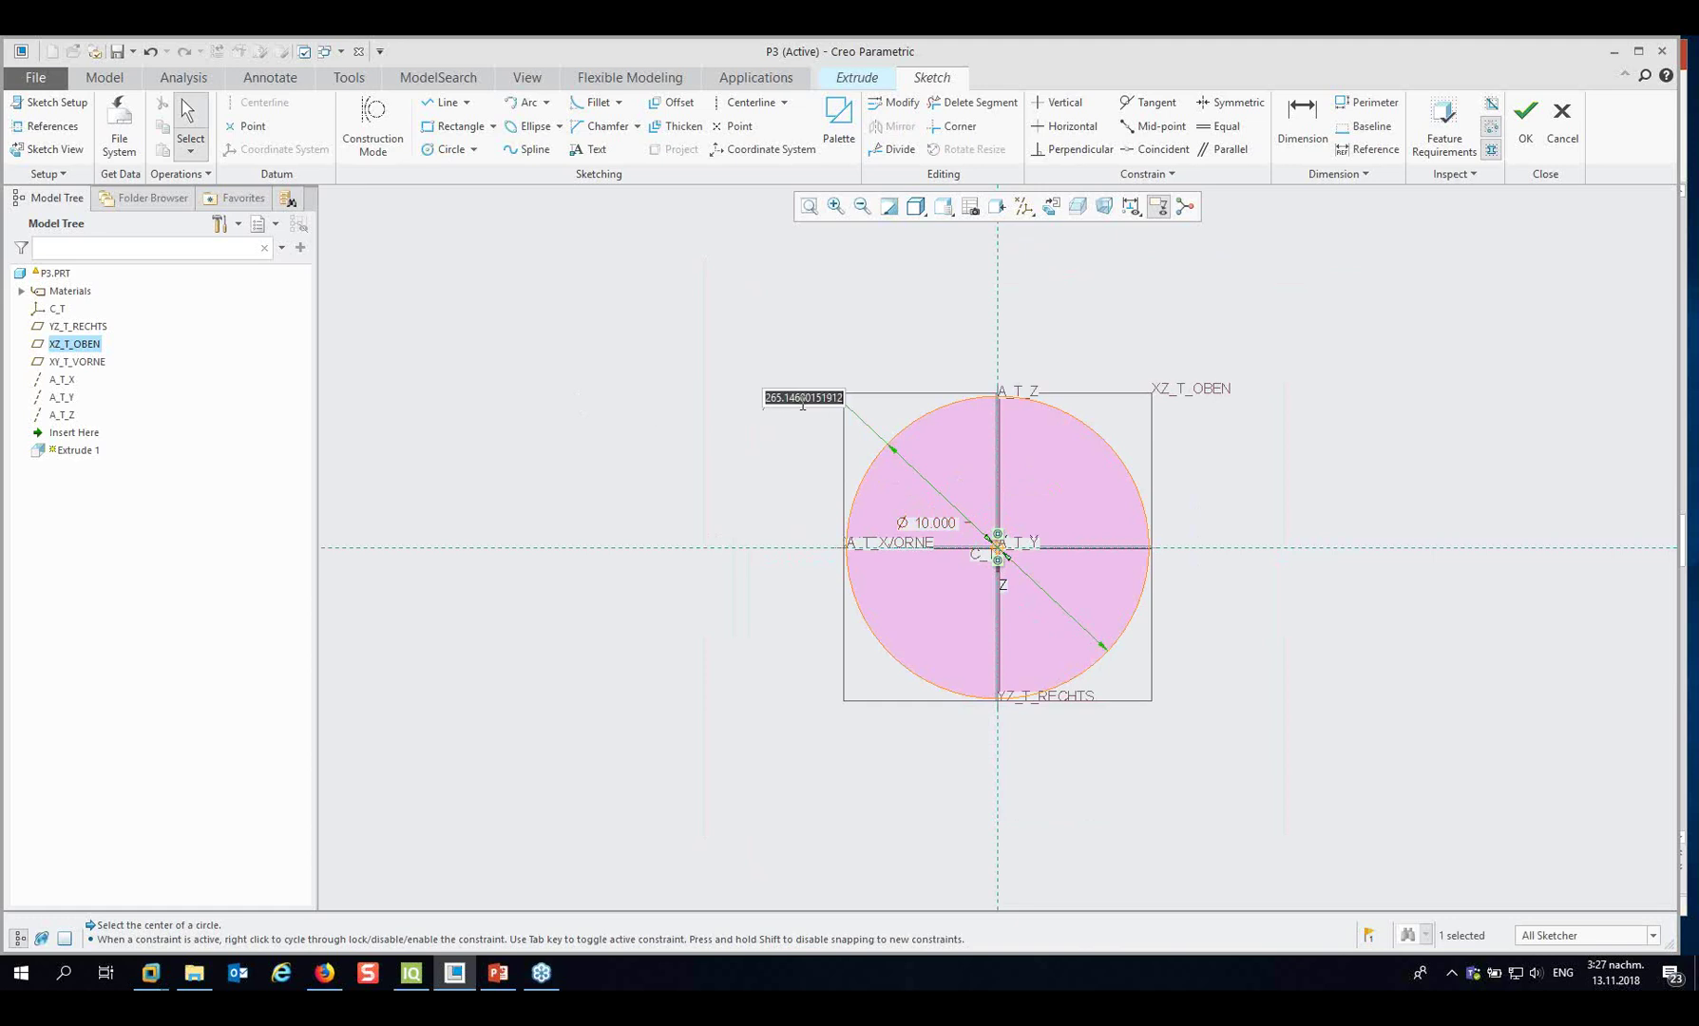
pyautogui.write('20')
pyautogui.press('Return')
# Finish the tube sketch and extrude it to a depth of 60 mm.
pyautogui.click(1525, 119)
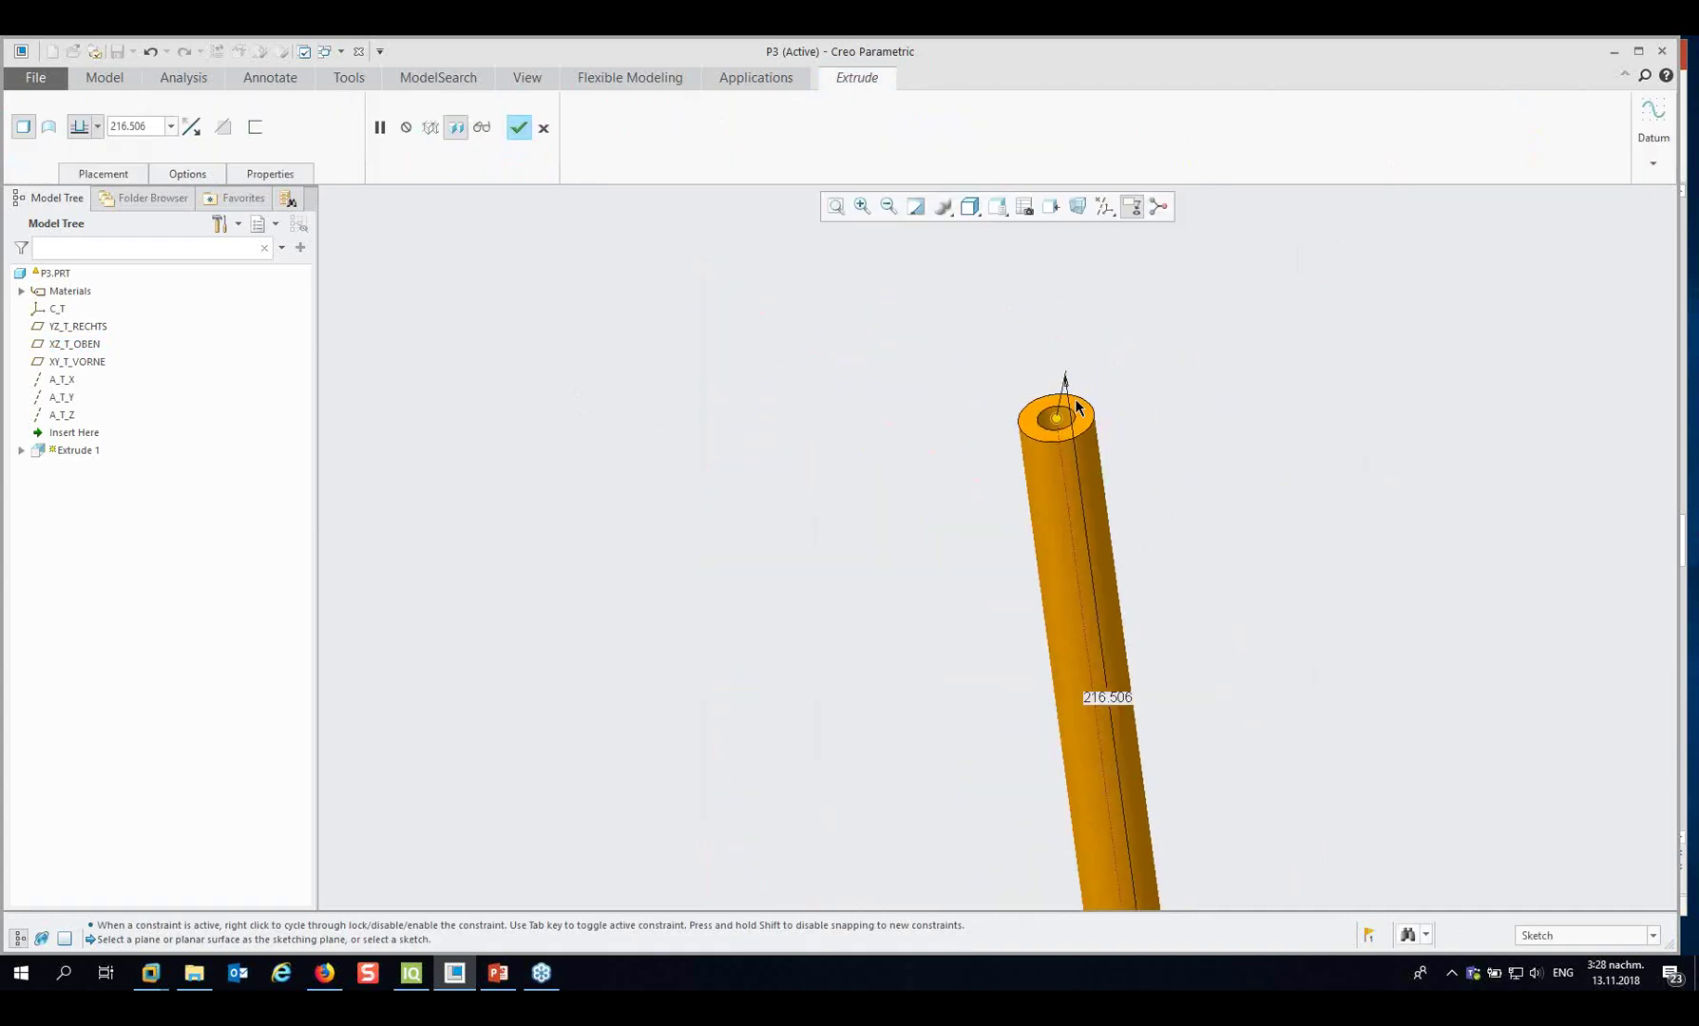
pyautogui.doubleClick(1100, 632)
pyautogui.write('60')
pyautogui.press('Return')
pyautogui.scroll(5, 1062, 424)
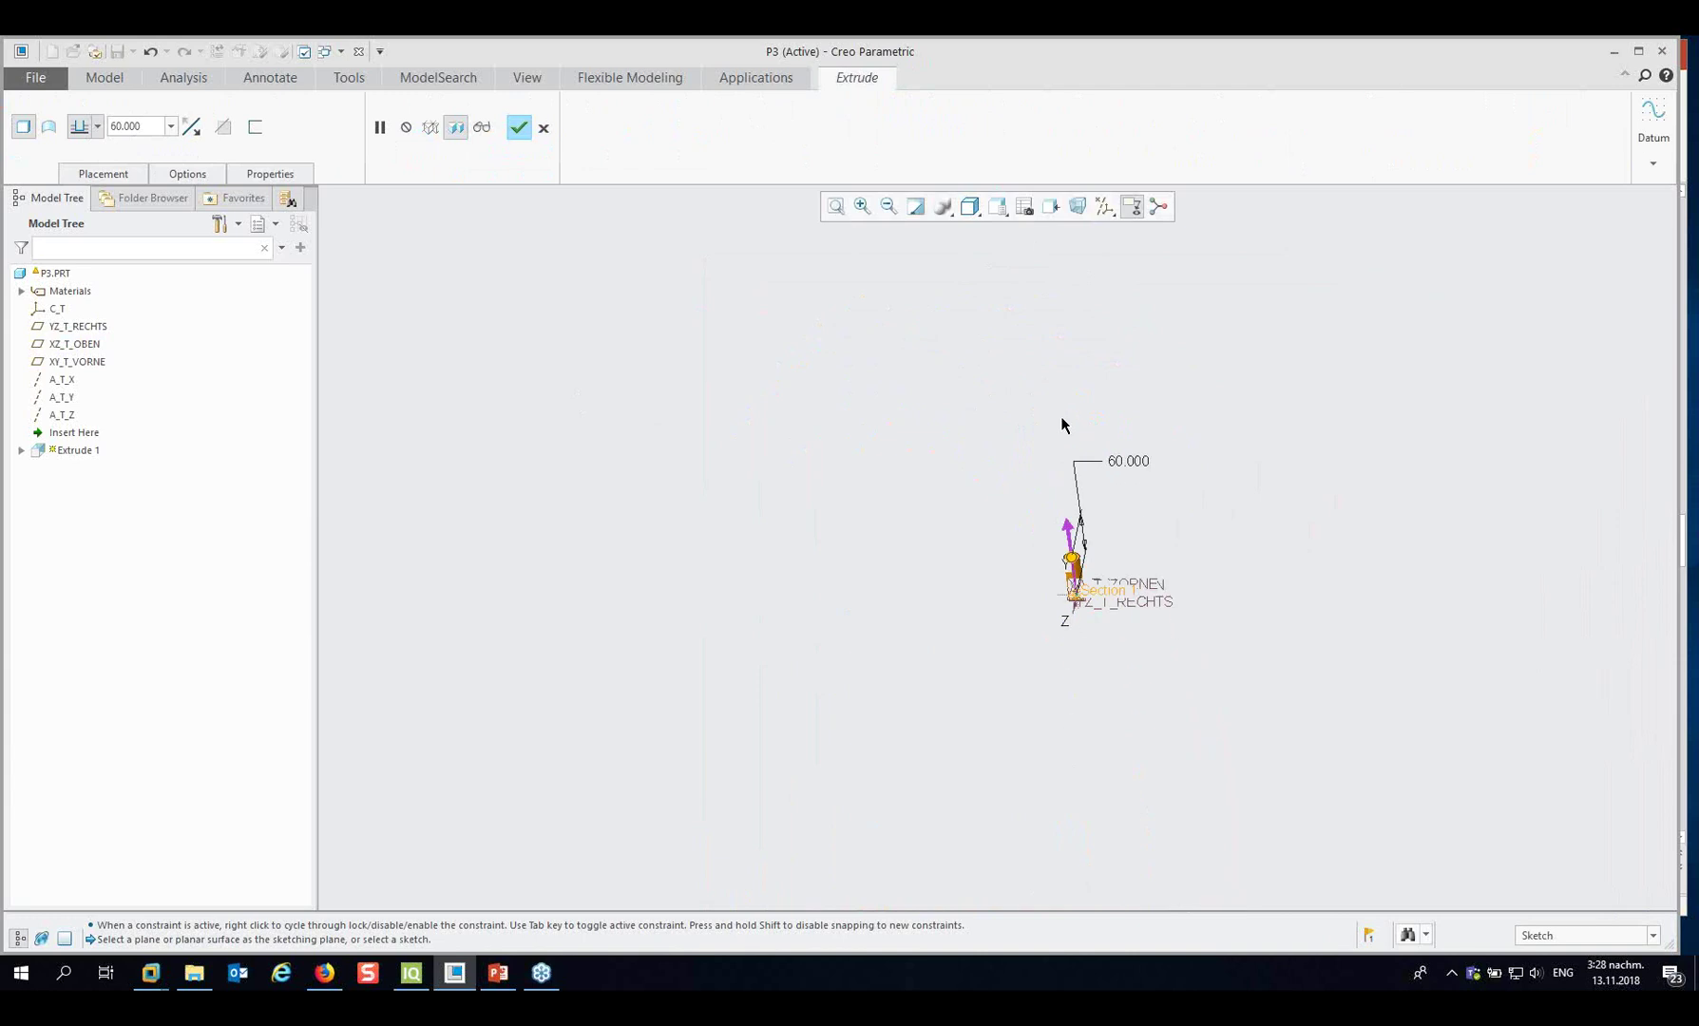
pyautogui.middleClick(1215, 539)
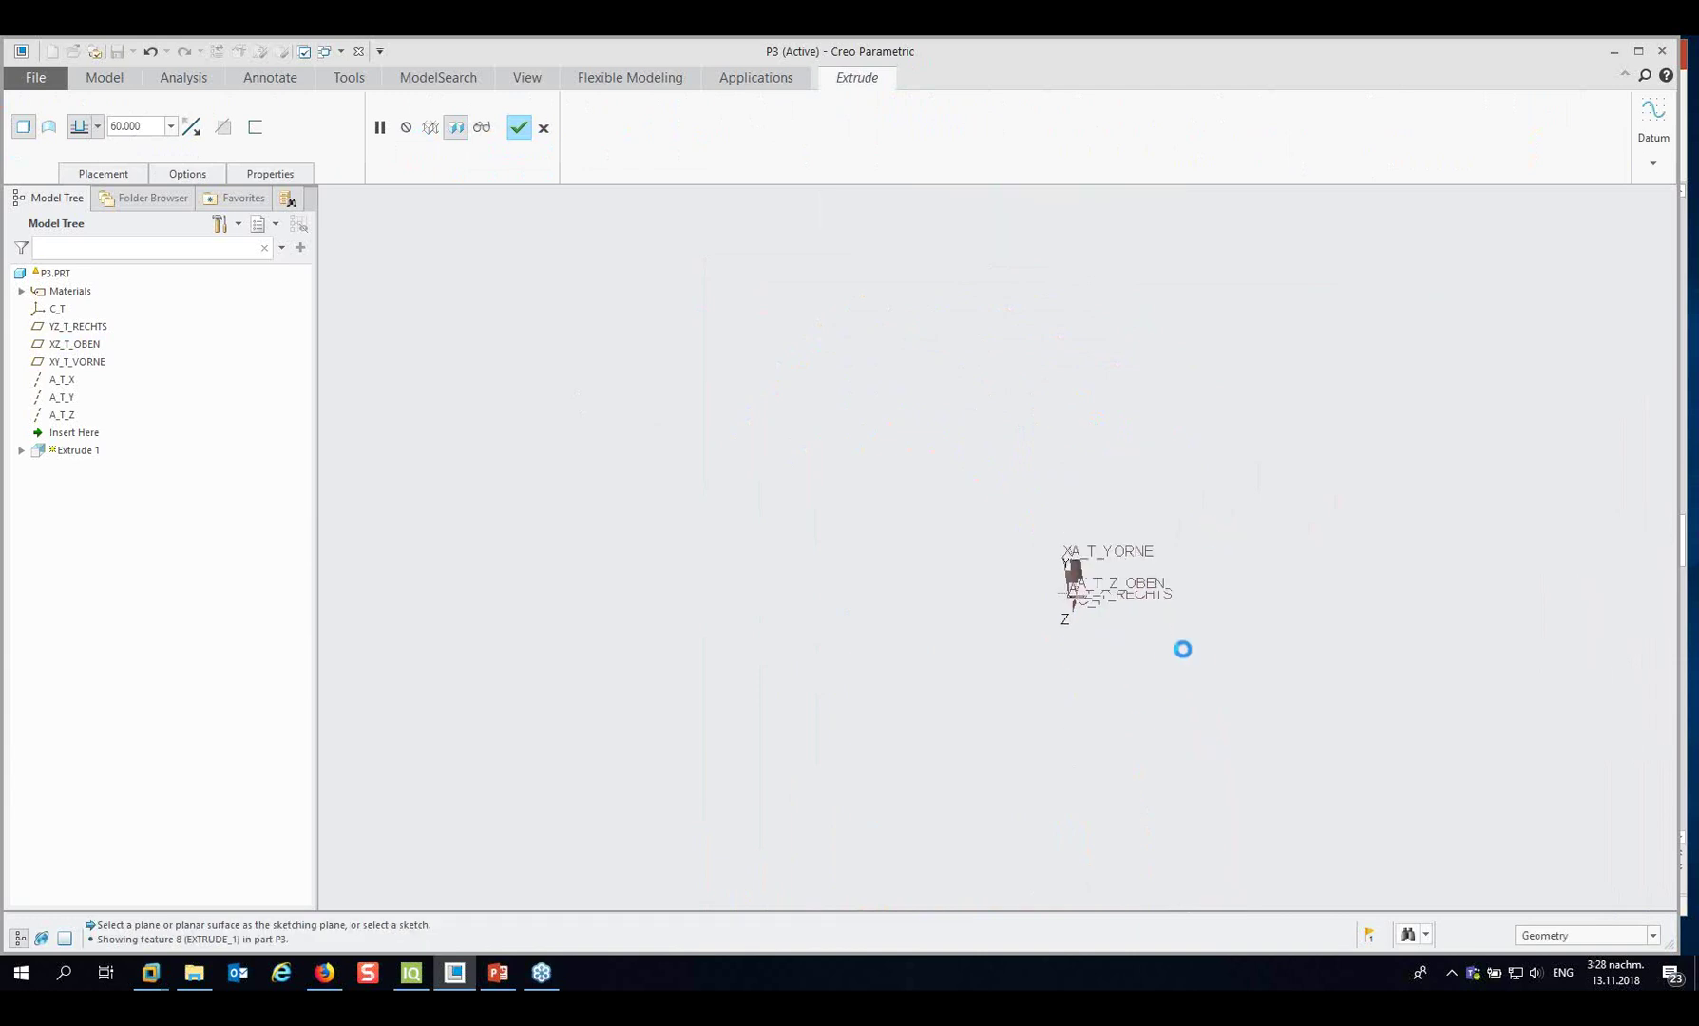
pyautogui.moveTo(1214, 608); pyautogui.dragTo(781, 489, button='middle')
pyautogui.scroll(-3, 691, 426)
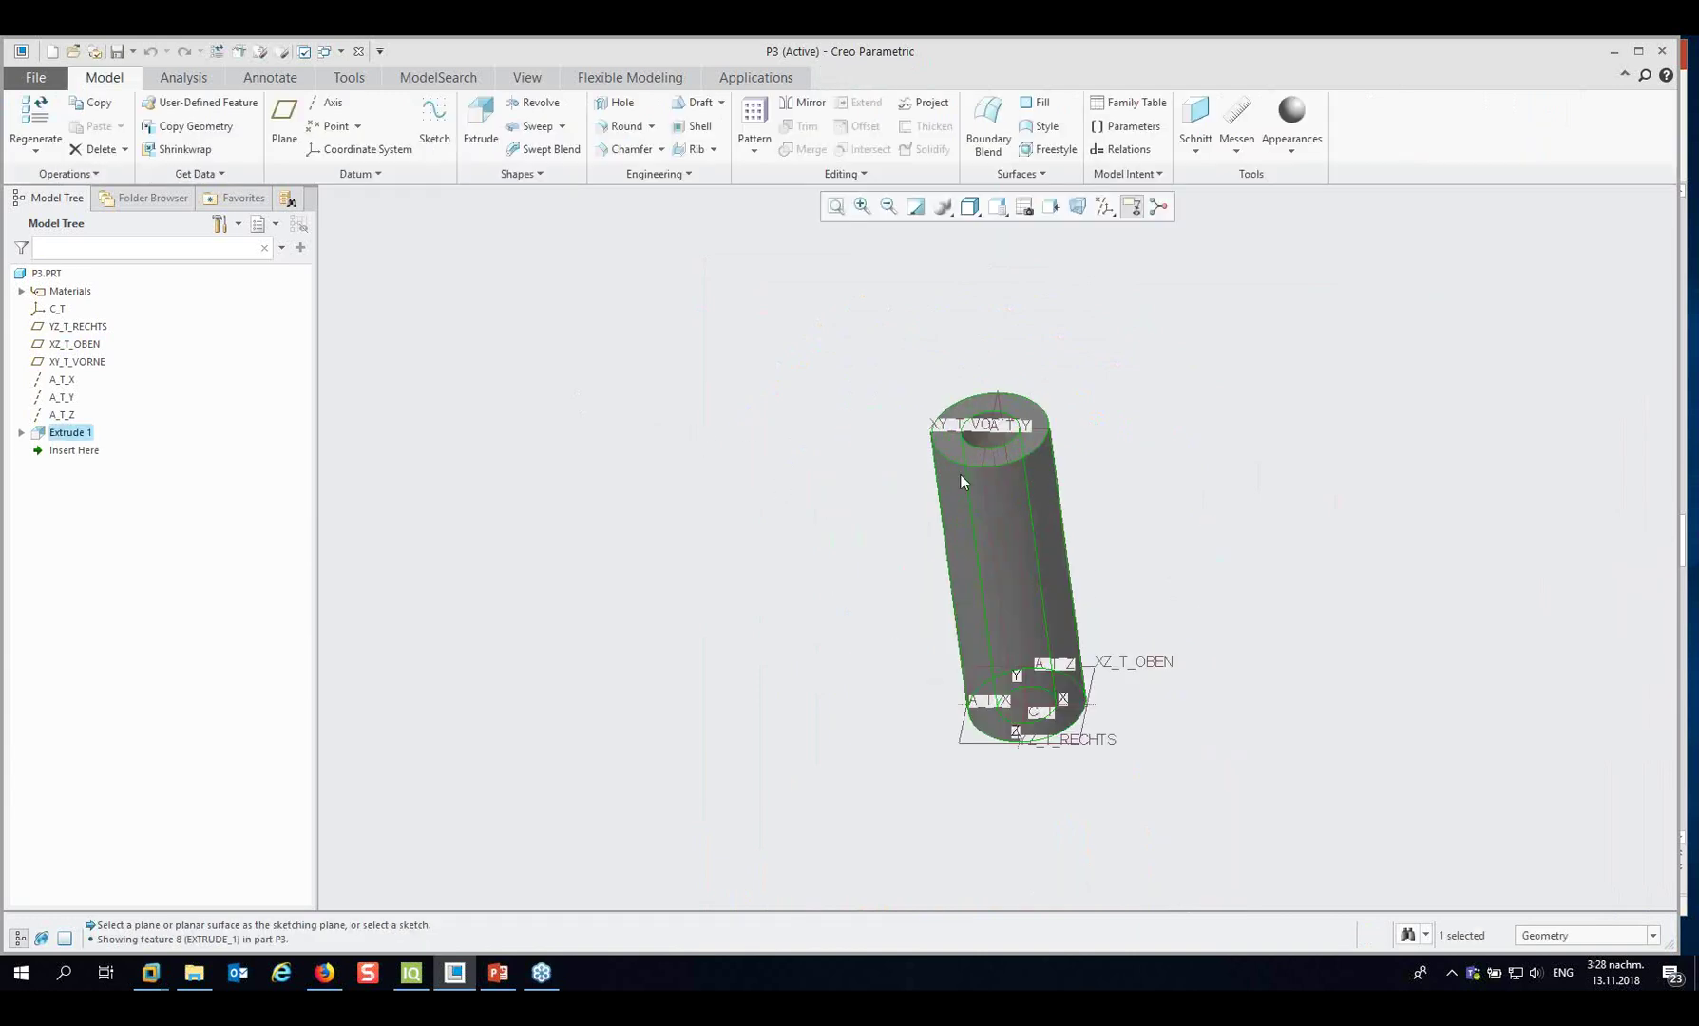
pyautogui.scroll(-1, 1189, 527)
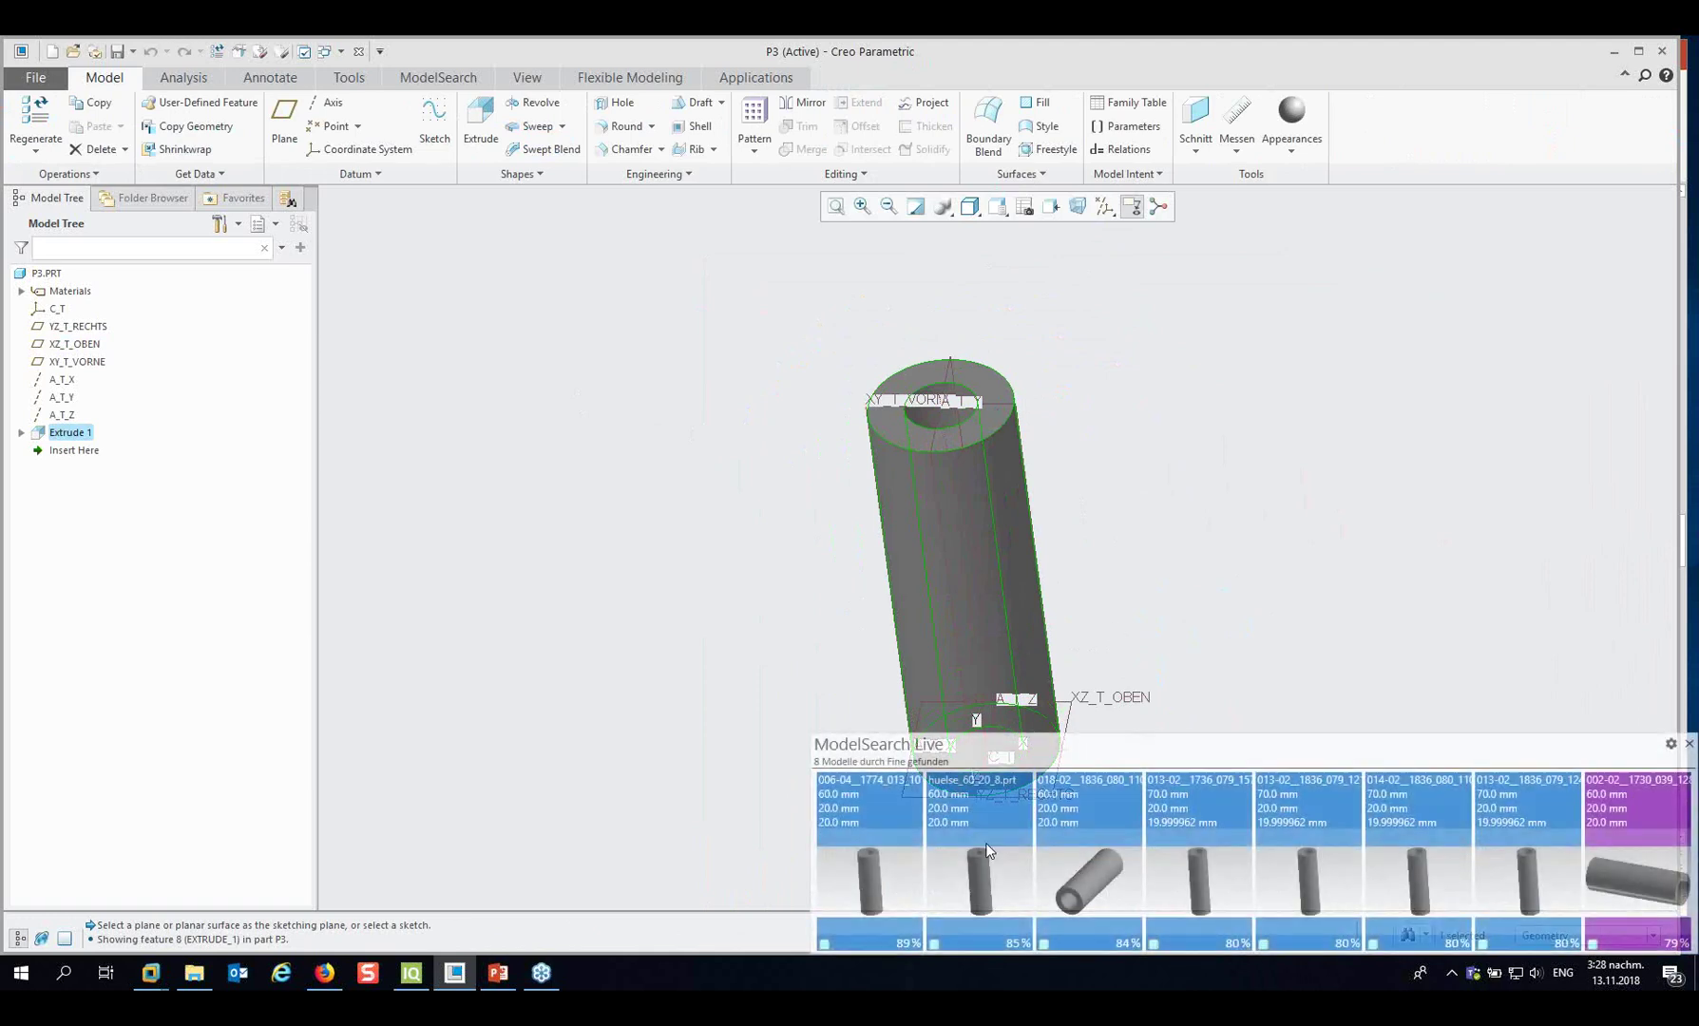
# Cycle the MoS Live search quantifier through Complex and All to Coarse for the tube.
pyautogui.moveTo(1371, 888)
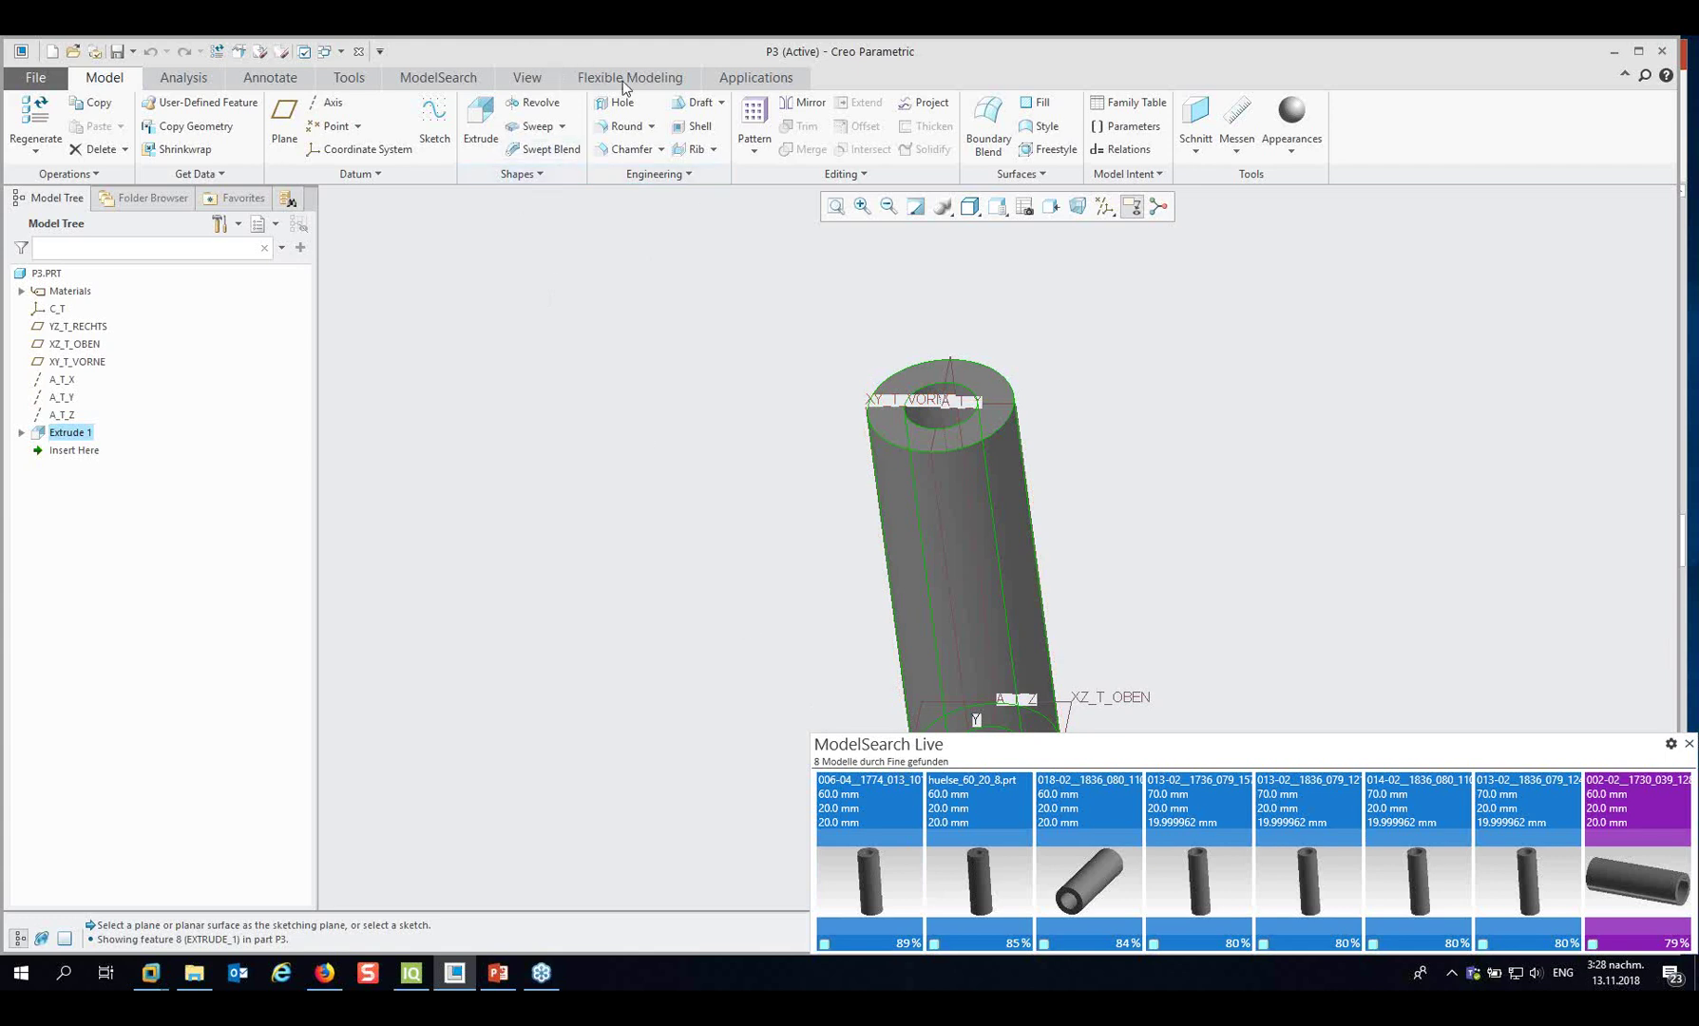
pyautogui.click(418, 78)
pyautogui.click(573, 102)
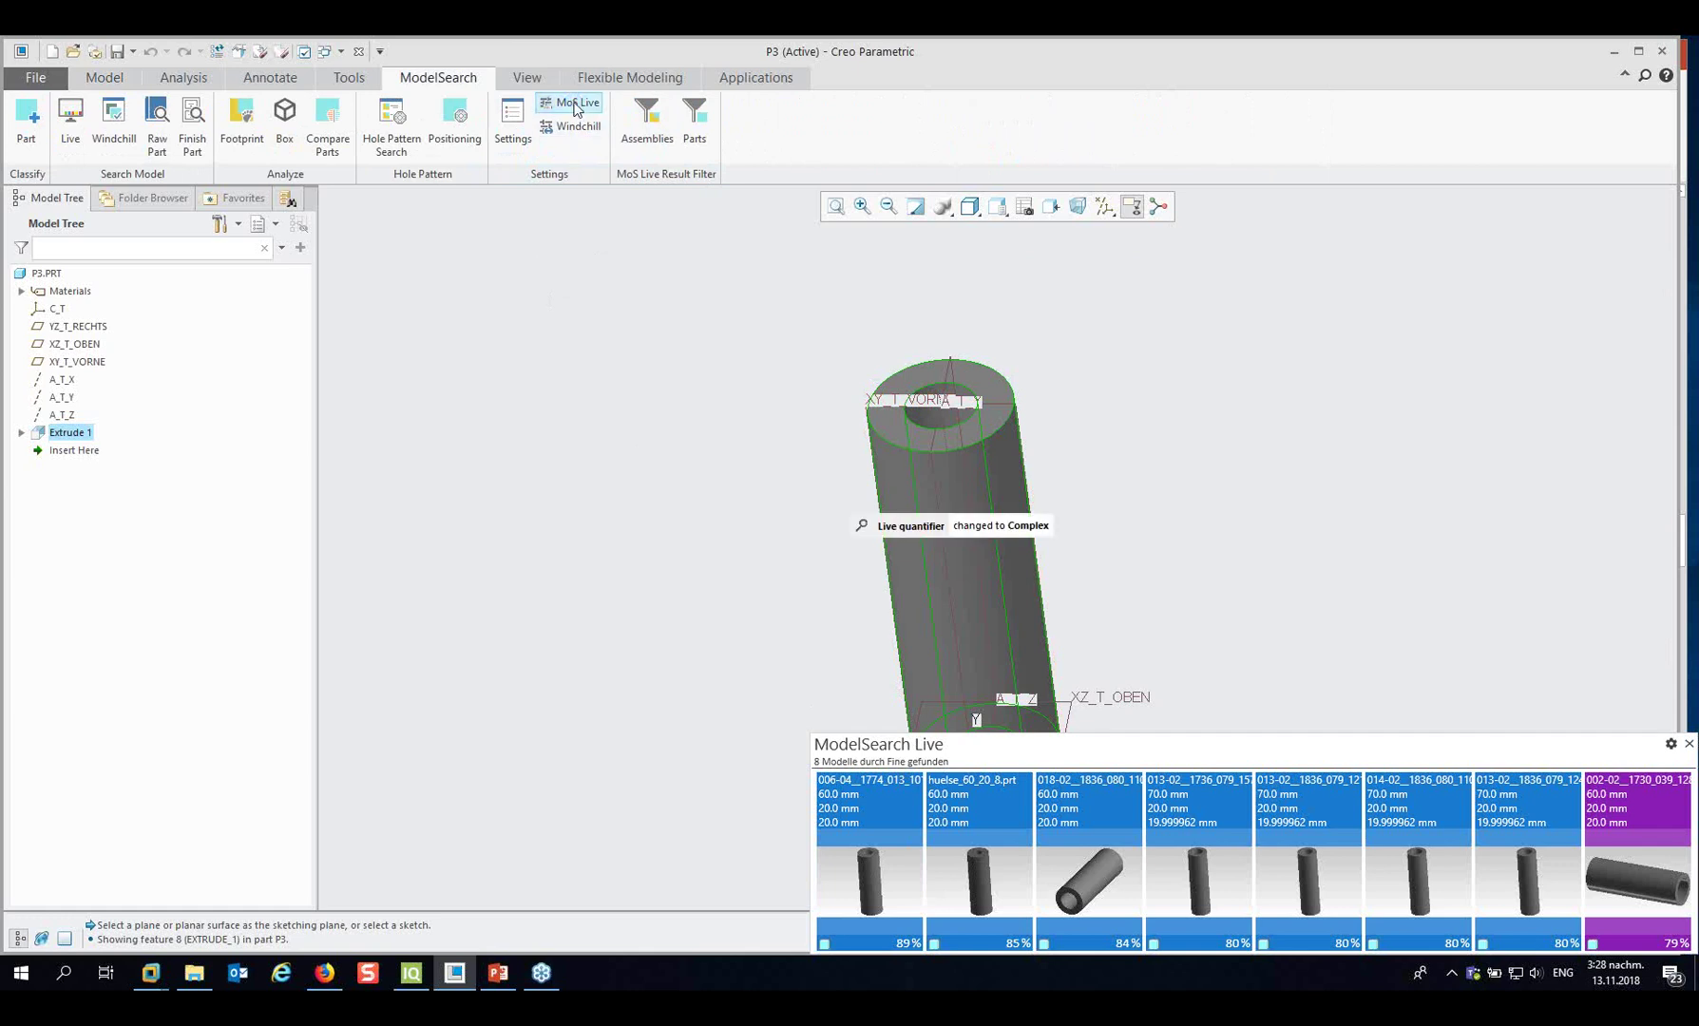
pyautogui.click(573, 103)
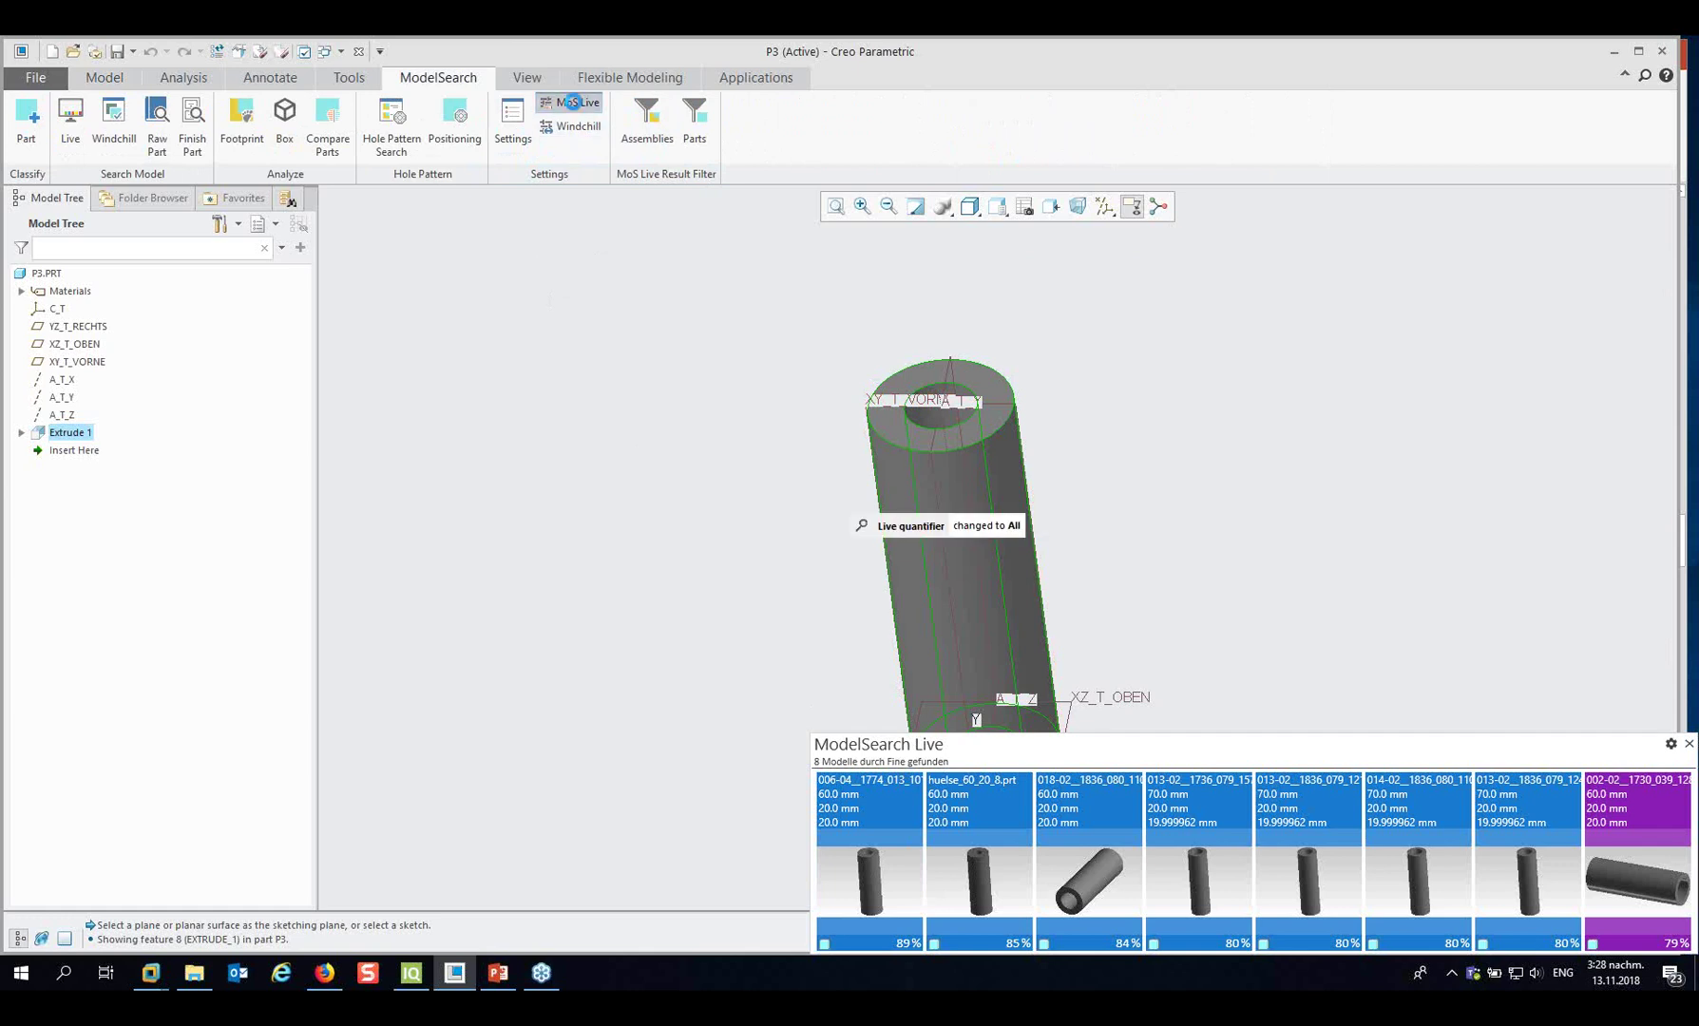
pyautogui.click(573, 102)
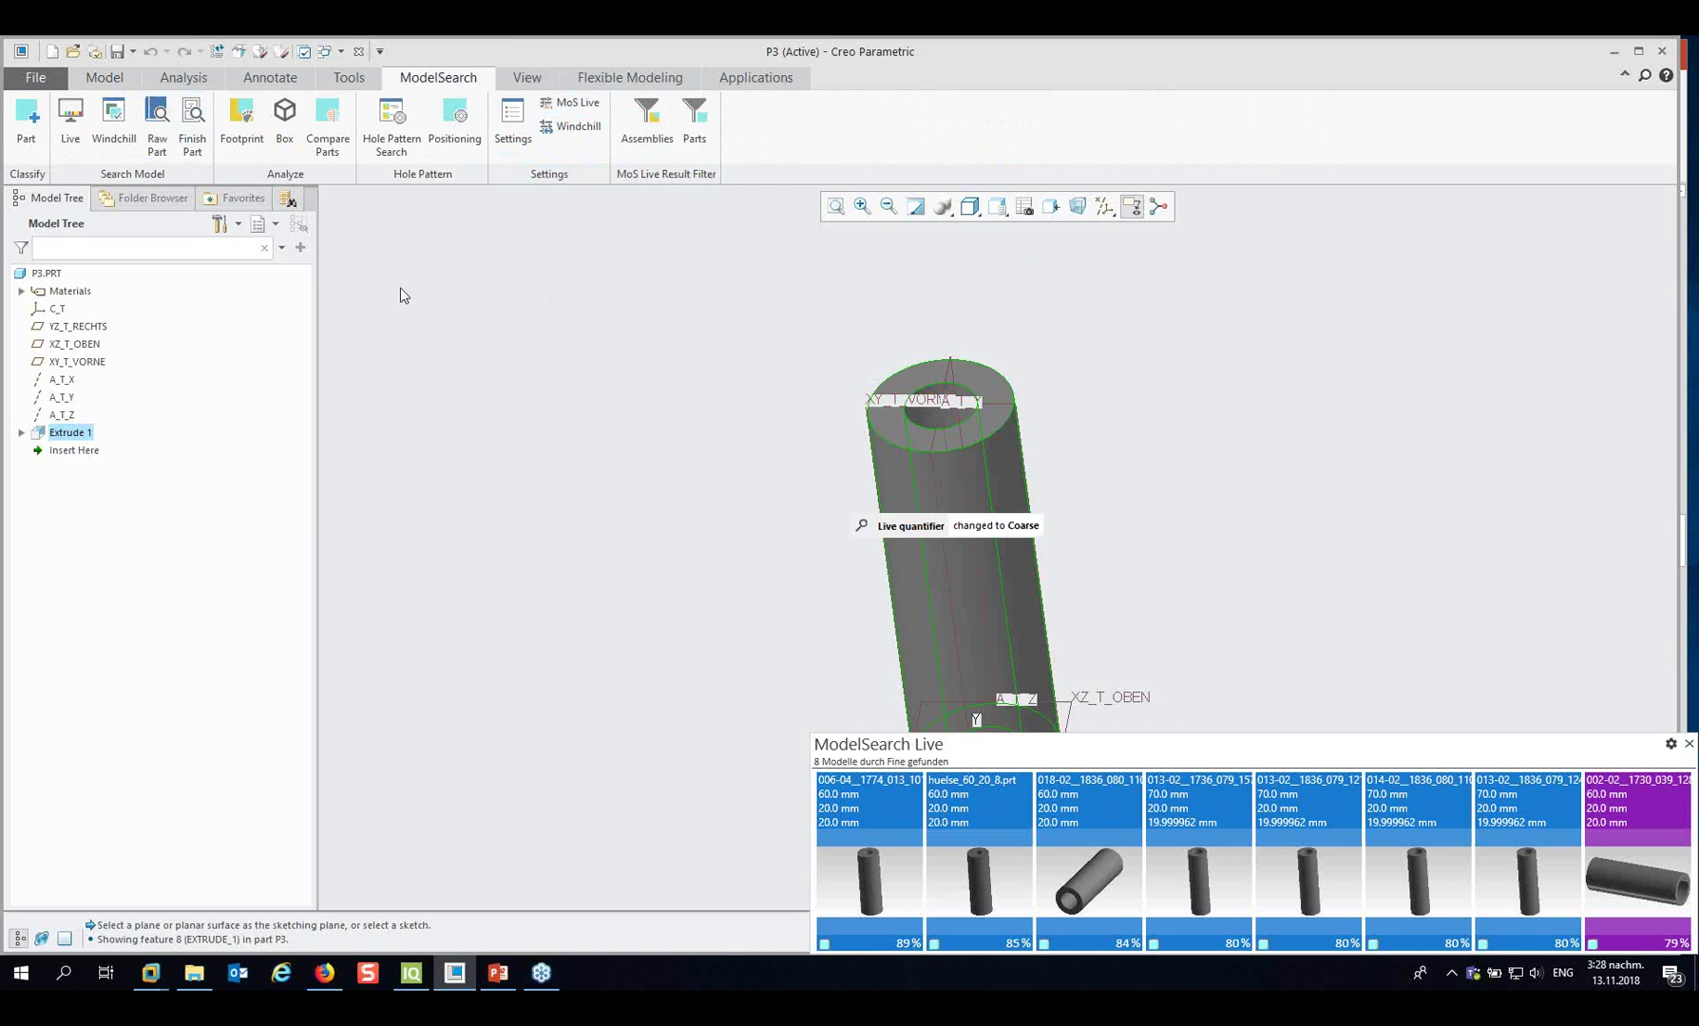
pyautogui.click(550, 429)
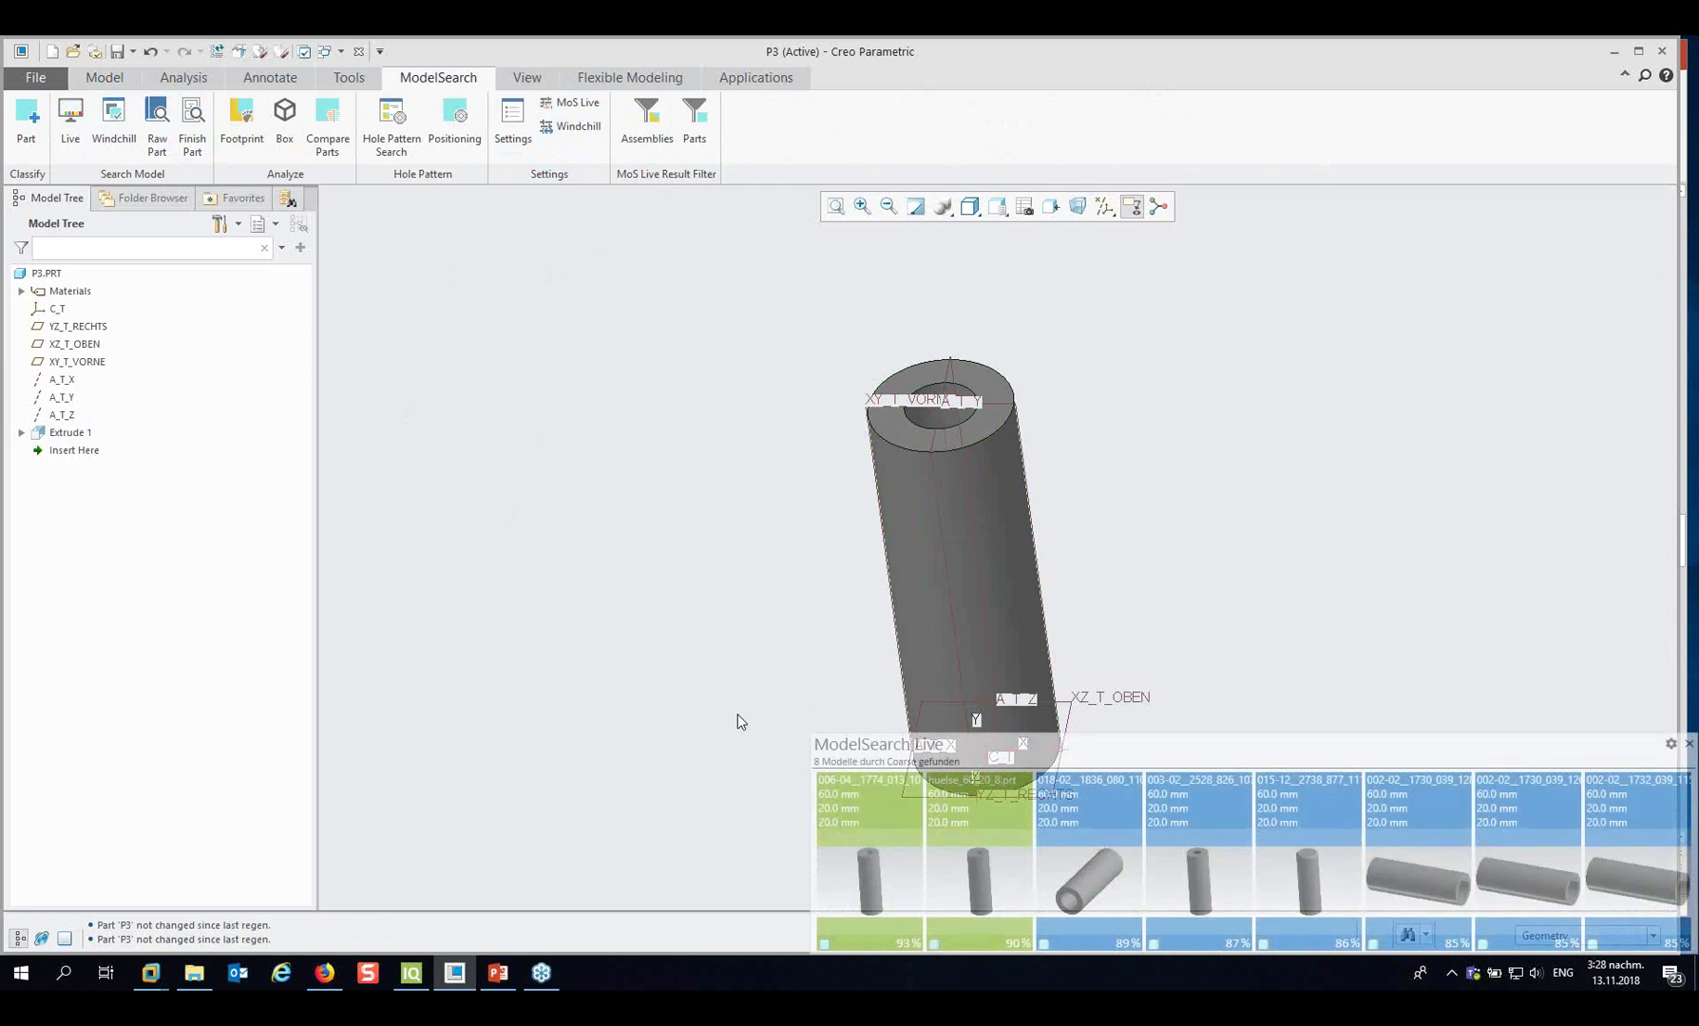
# Search Windchill for models similar to the tube, dismiss the part preview and widen the results table.
pyautogui.moveTo(828, 798)
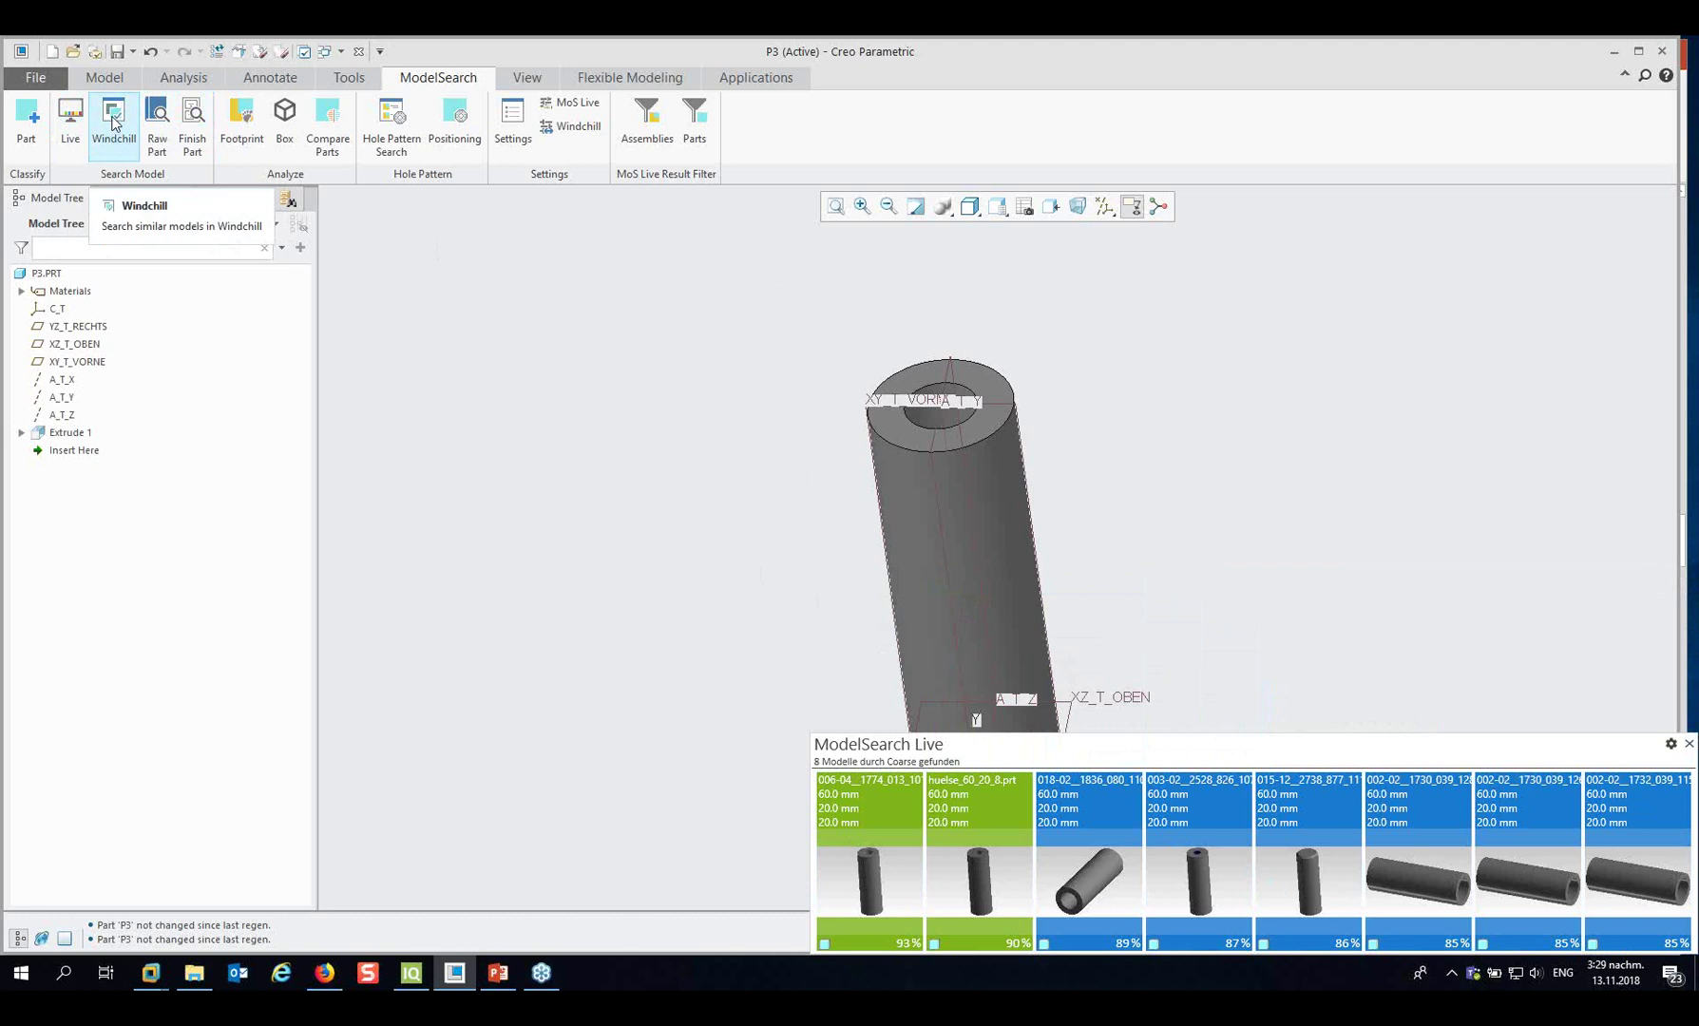
pyautogui.click(136, 140)
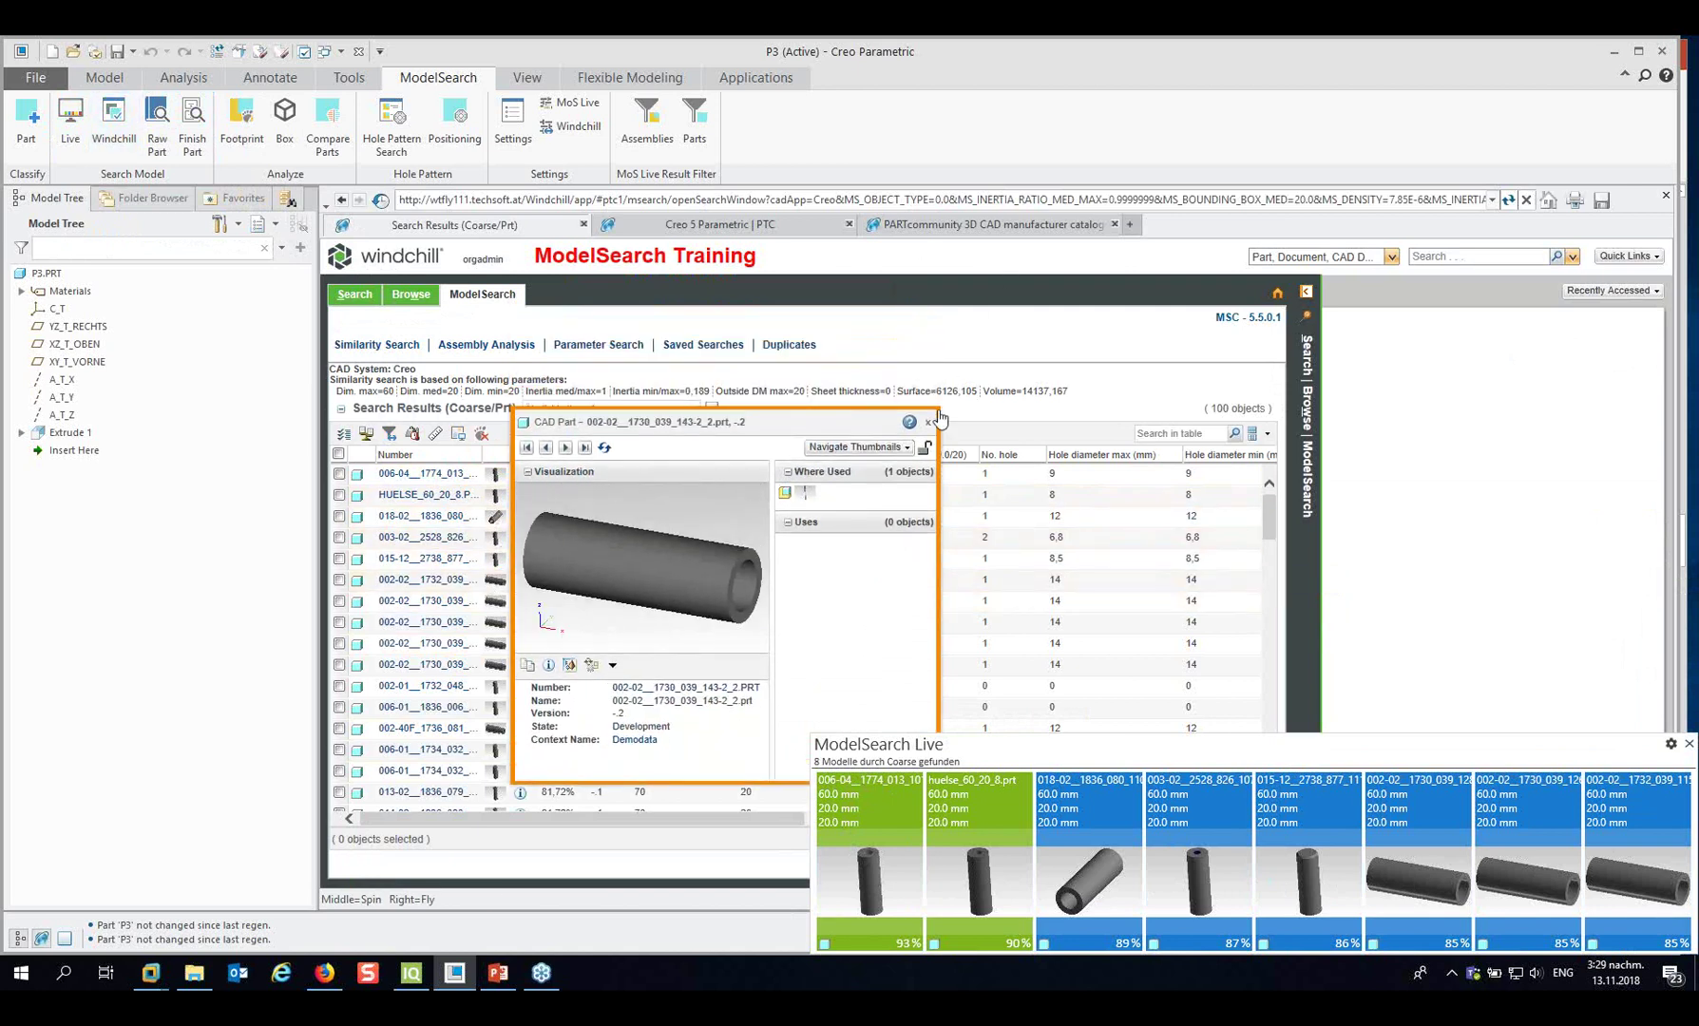
pyautogui.click(928, 422)
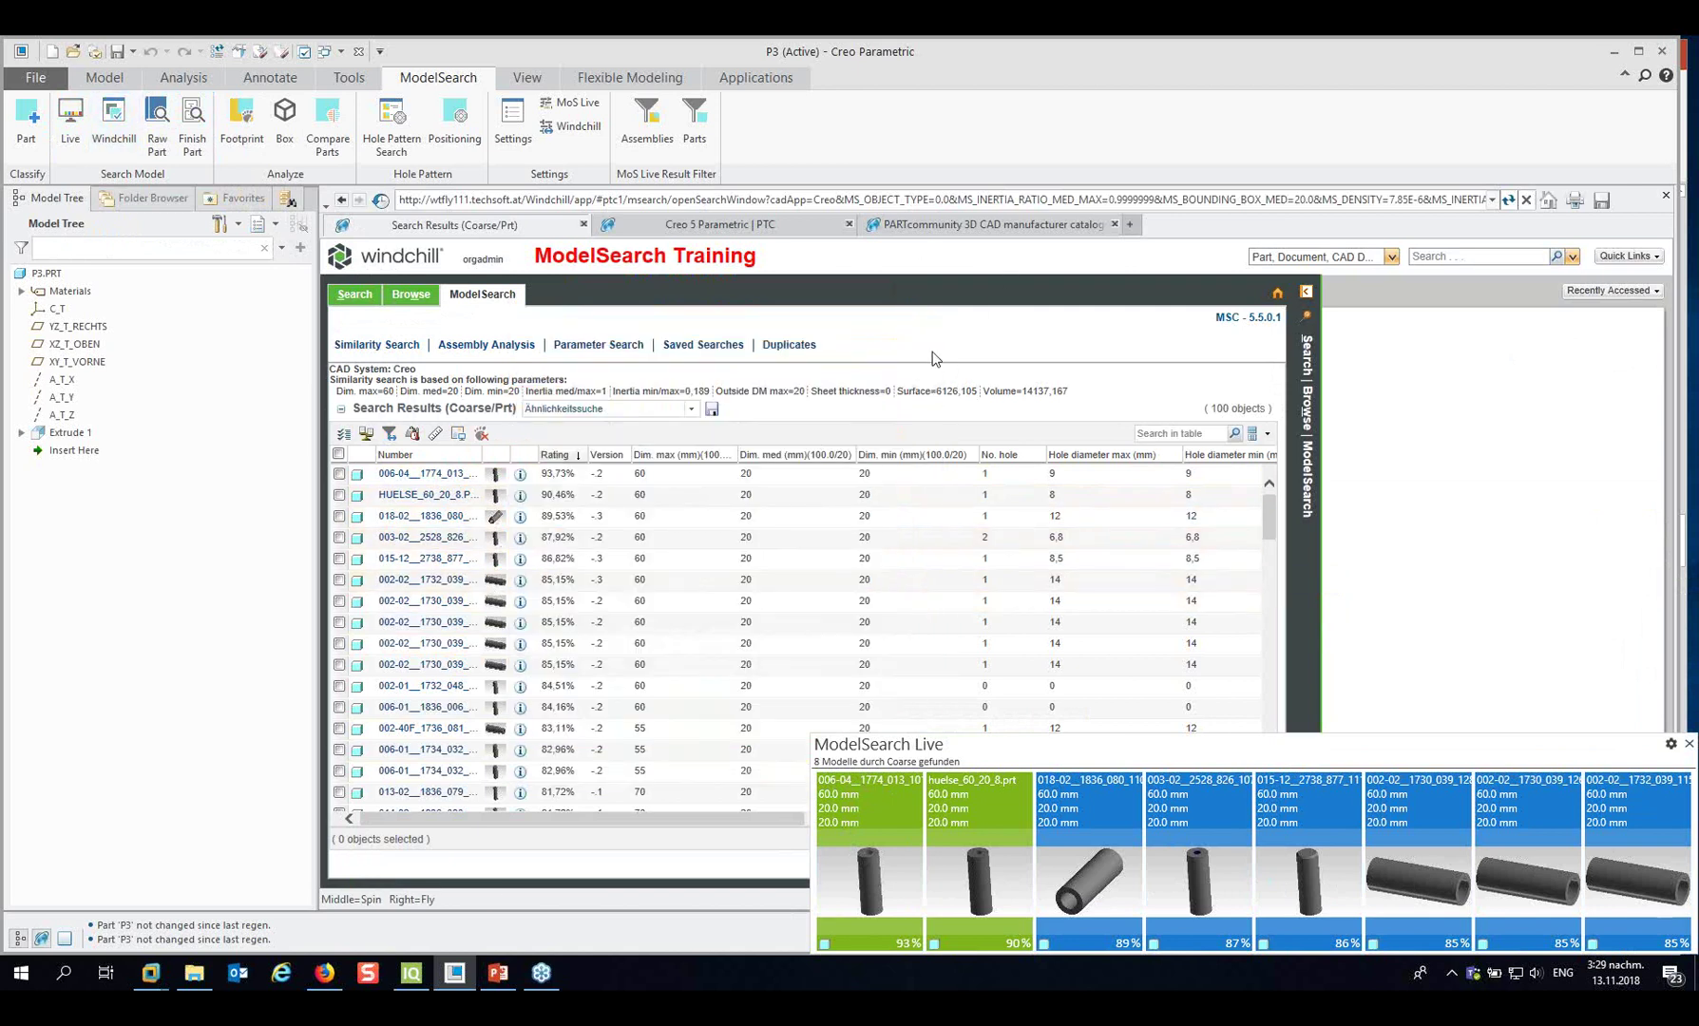
pyautogui.moveTo(1326, 455); pyautogui.dragTo(1658, 454)
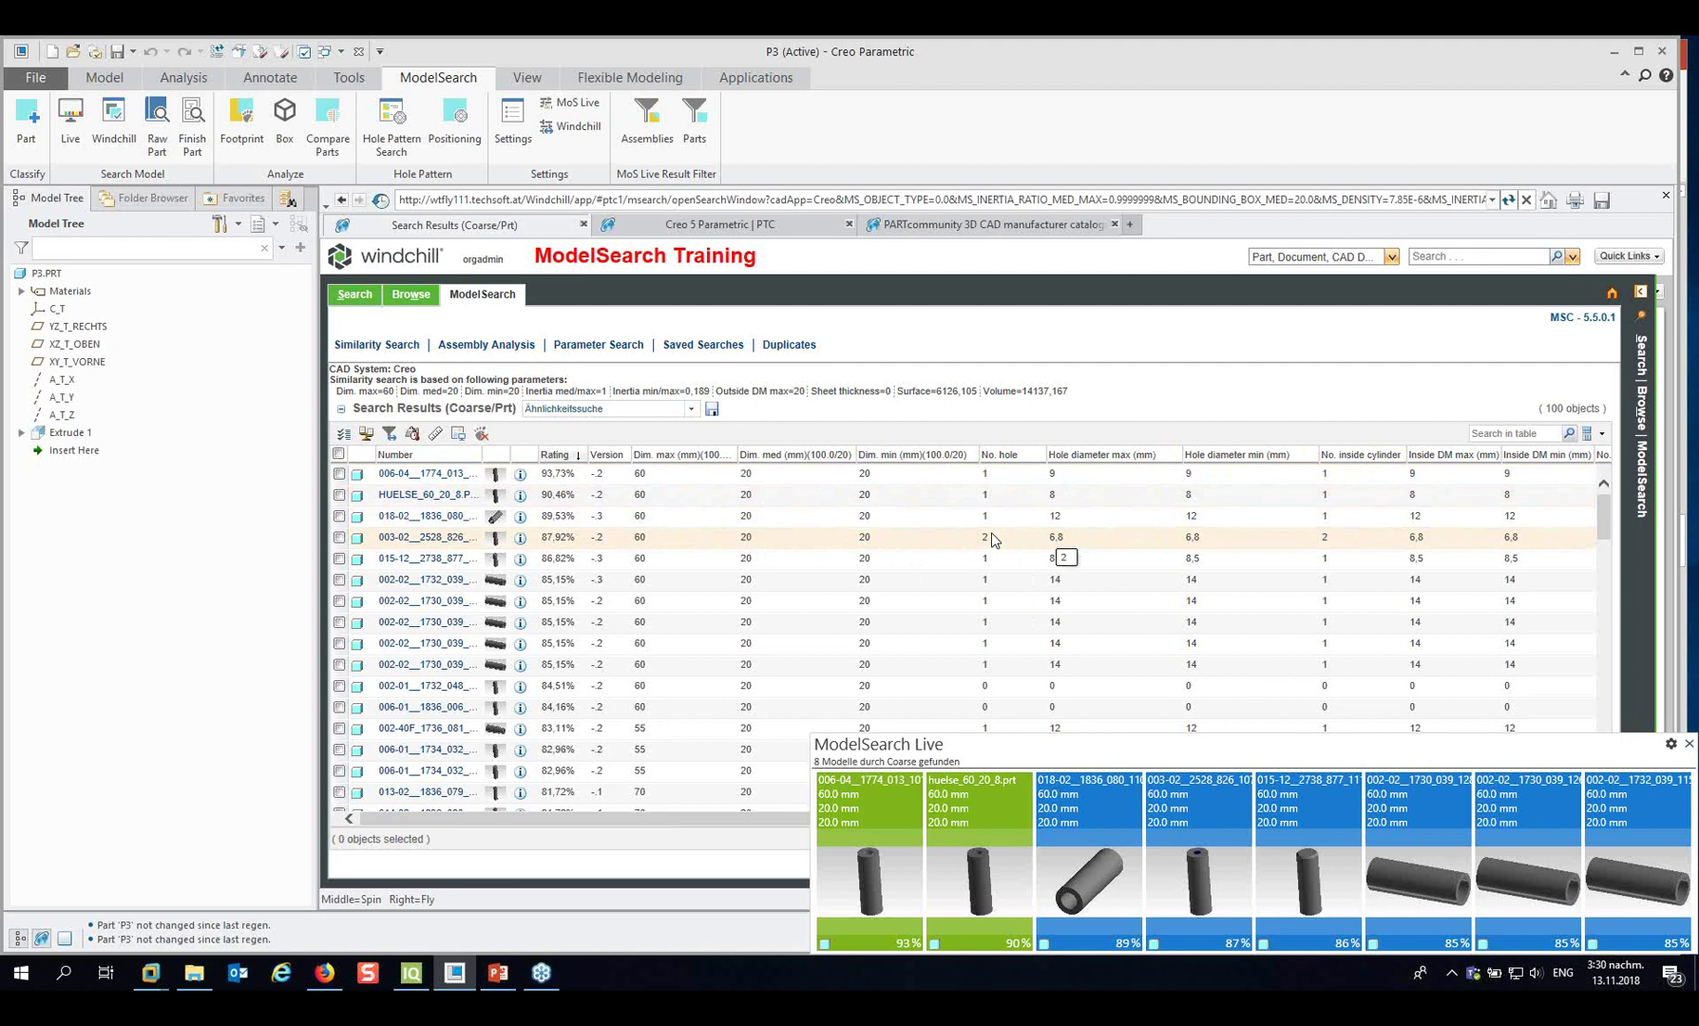
# Preview the two-hole search result 003-02__2528_826_107_distanzbol.prt and close its preview again.
pyautogui.click(495, 540)
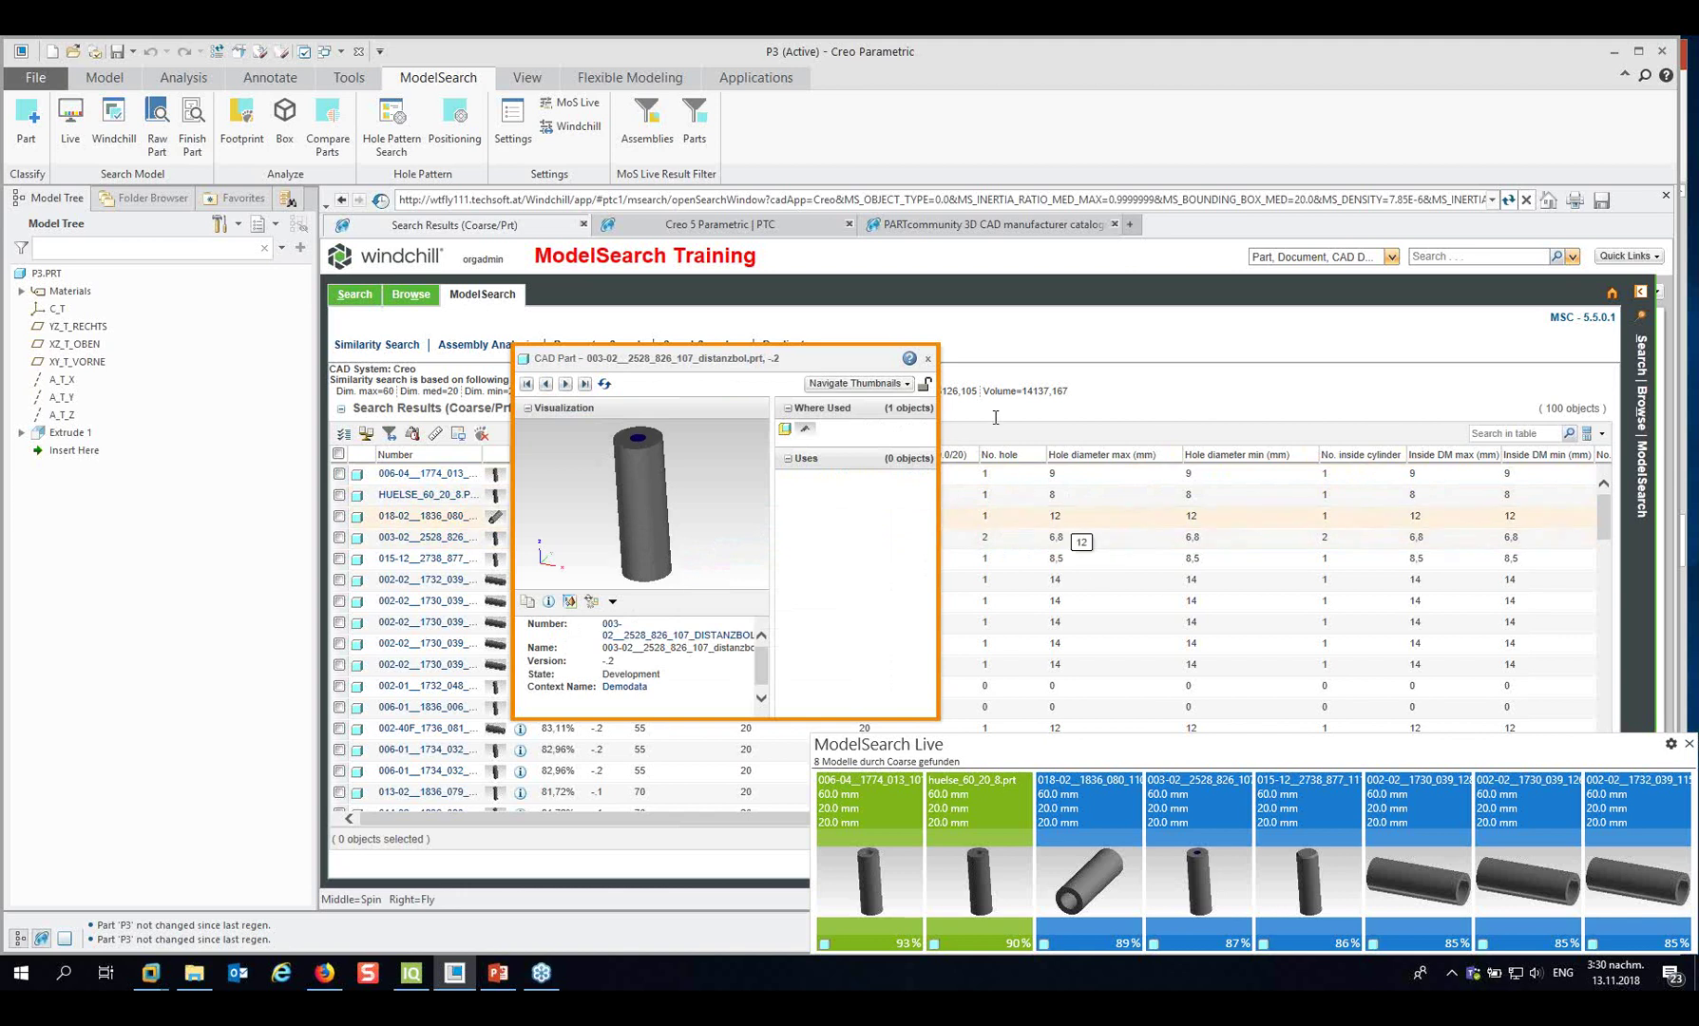
pyautogui.click(928, 358)
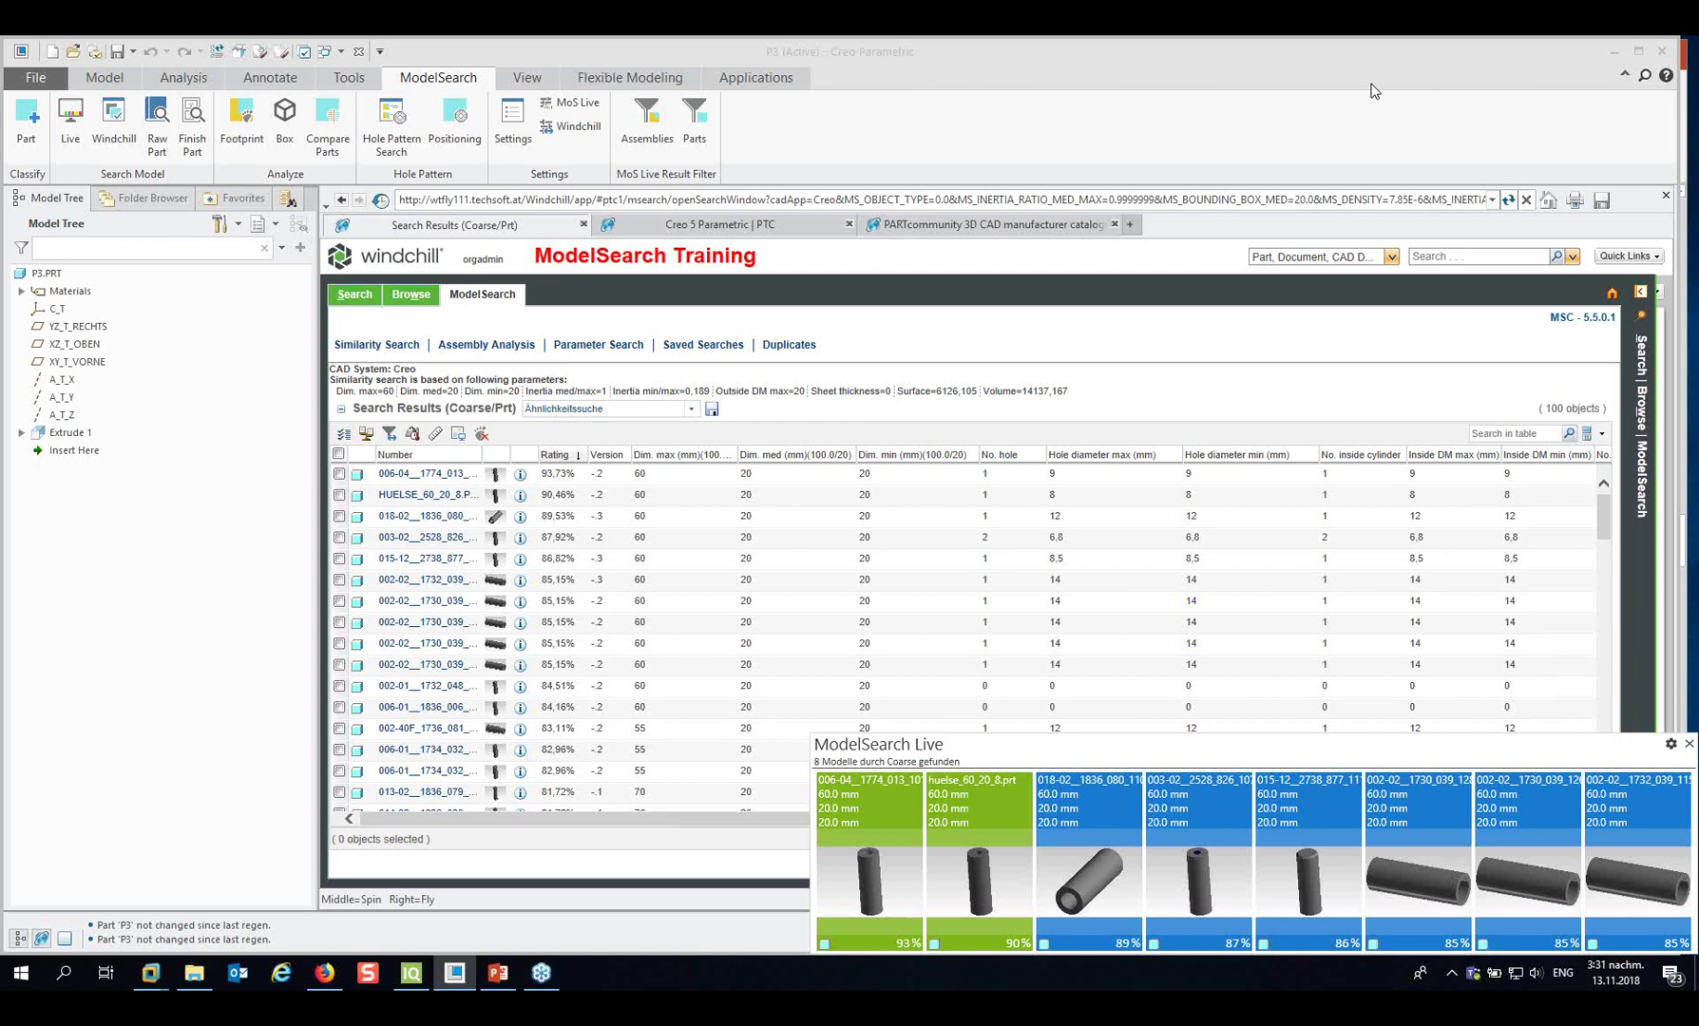
pyautogui.click(1276, 59)
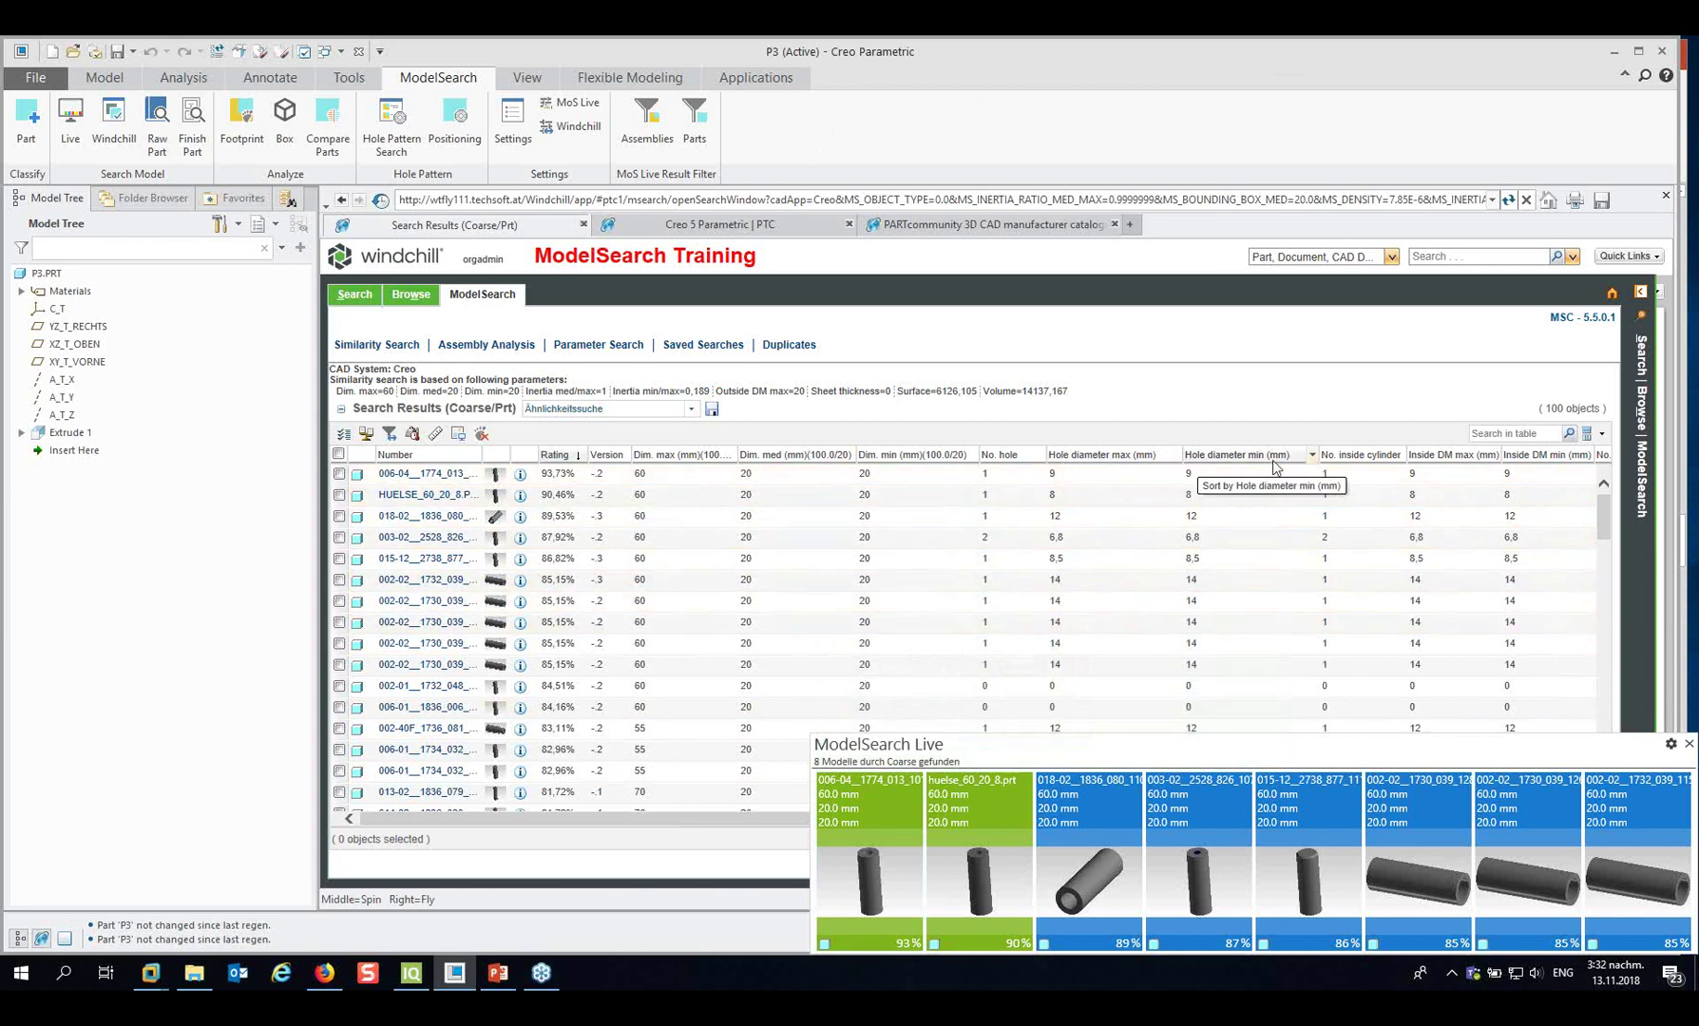
# Close the ModelSearch Live results and the embedded Windchill search page.
pyautogui.click(1690, 745)
pyautogui.moveTo(1173, 818); pyautogui.dragTo(1112, 822)
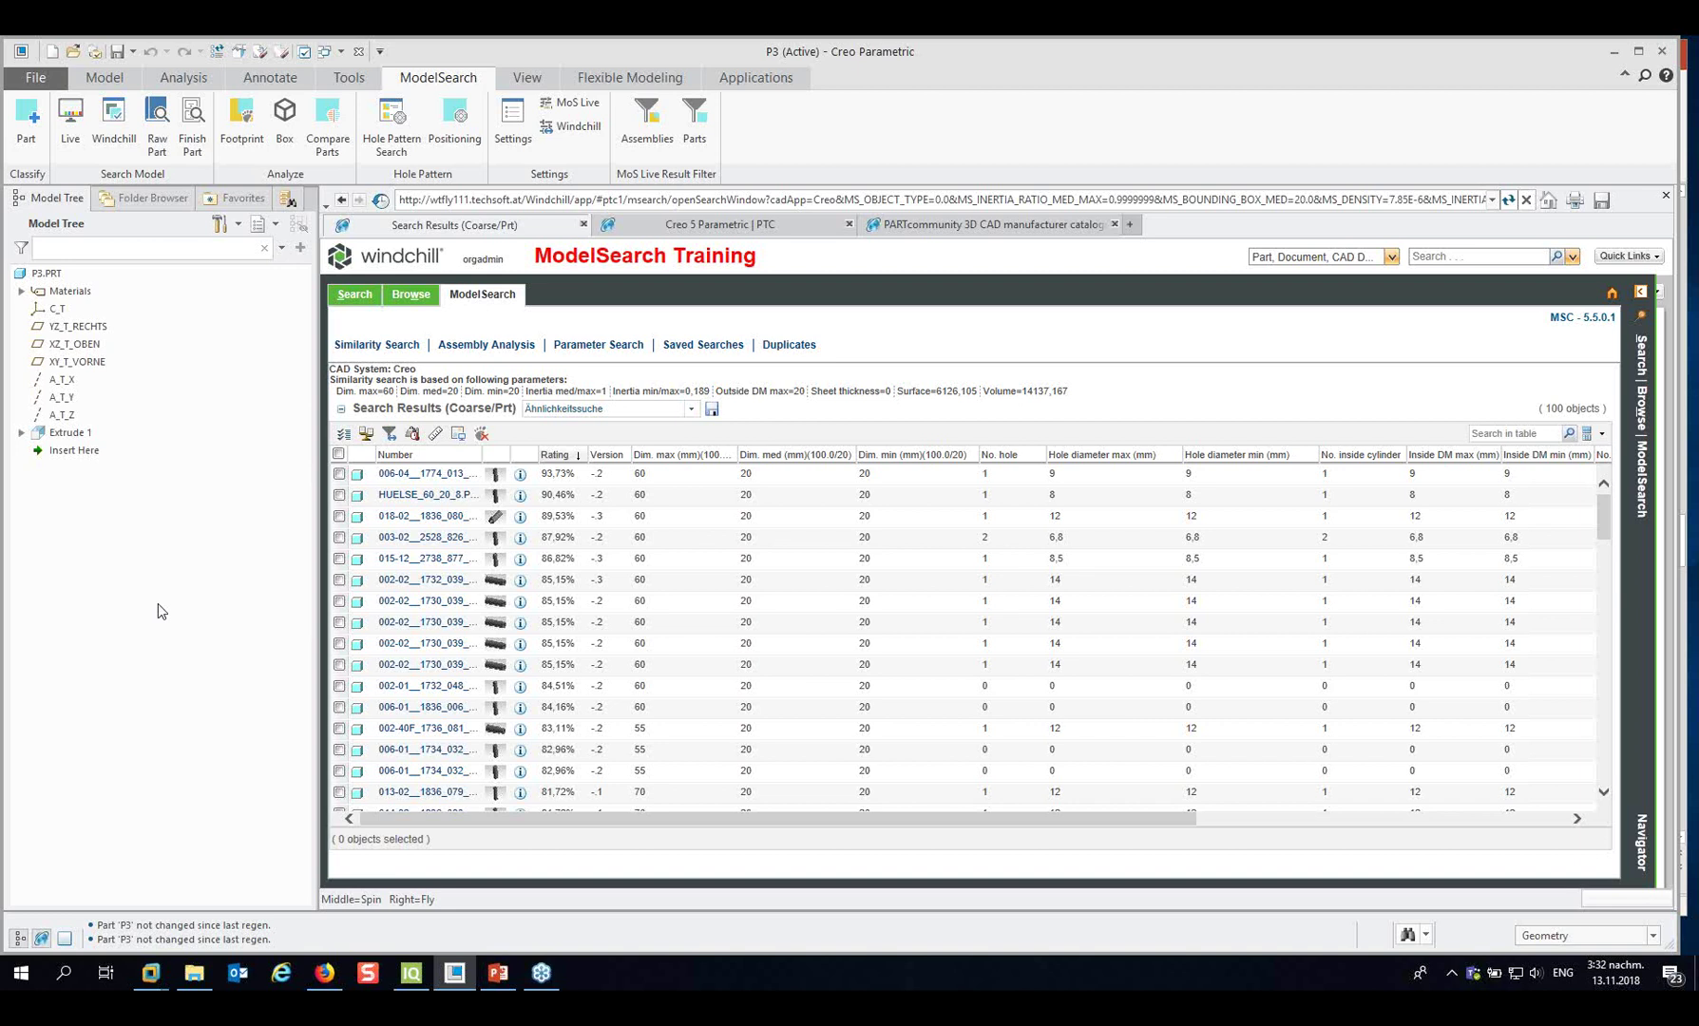
pyautogui.click(1664, 196)
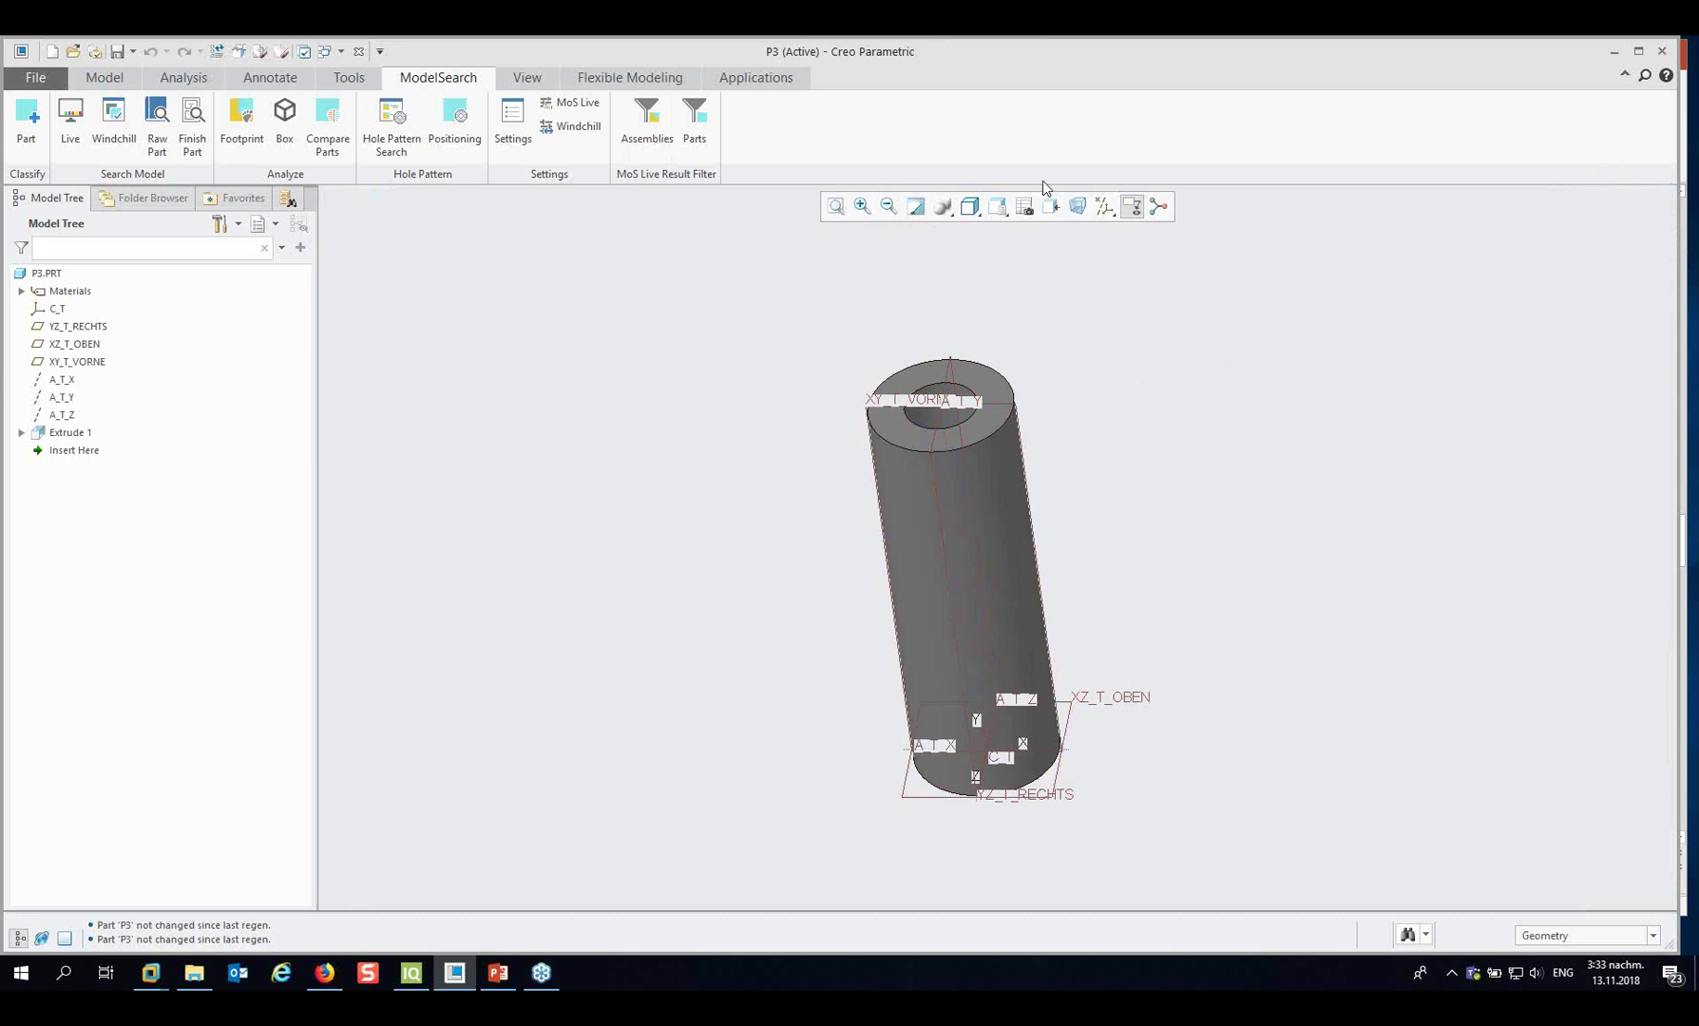
# Rerun the Windchill similarity search for the tube, switch to the parameter search and open its criteria for editing.
pyautogui.click(112, 119)
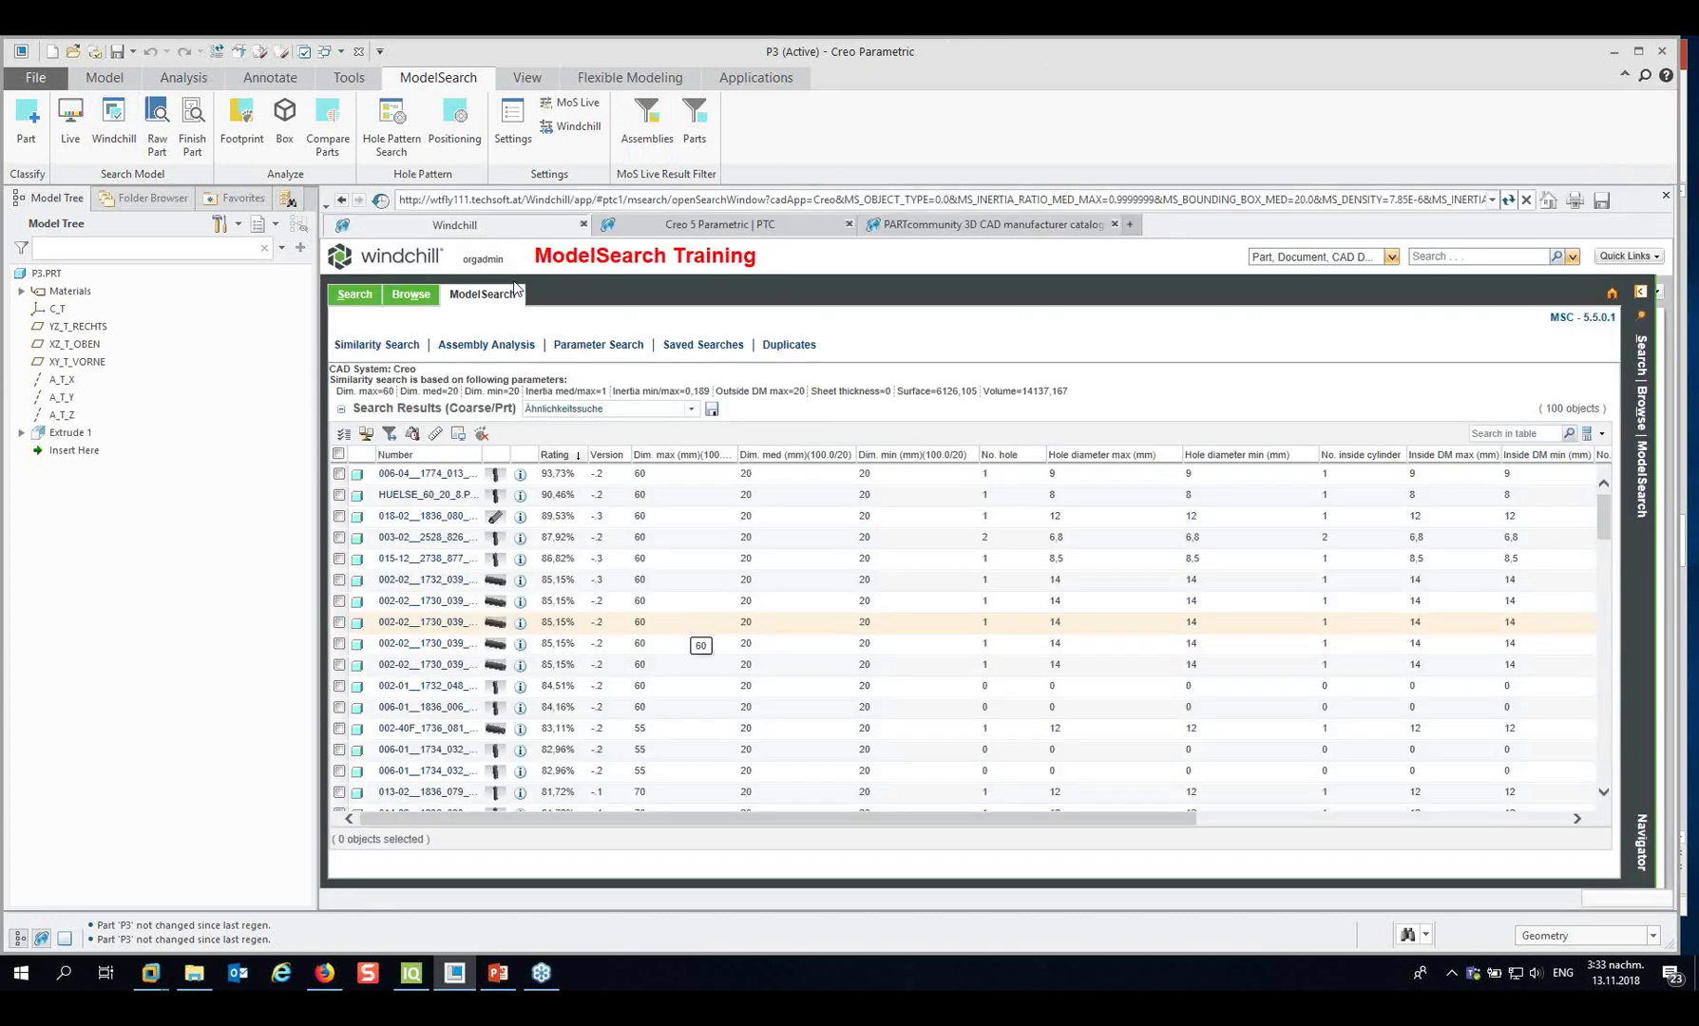
pyautogui.click(609, 348)
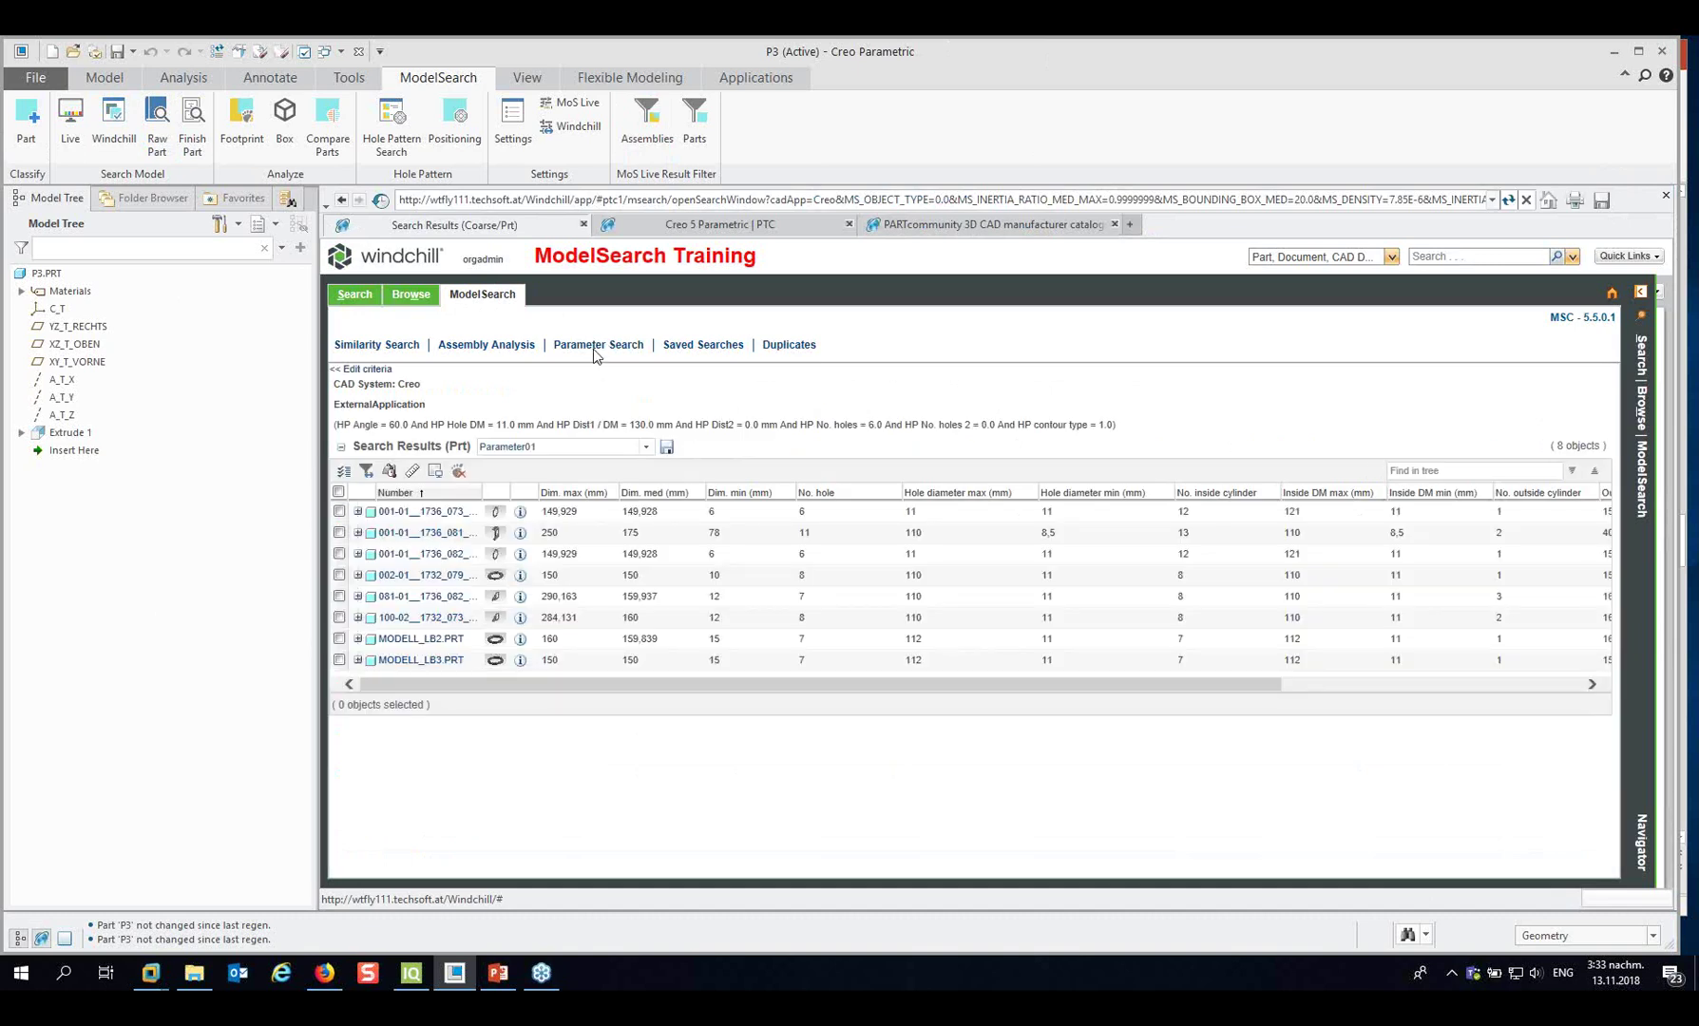
pyautogui.click(369, 370)
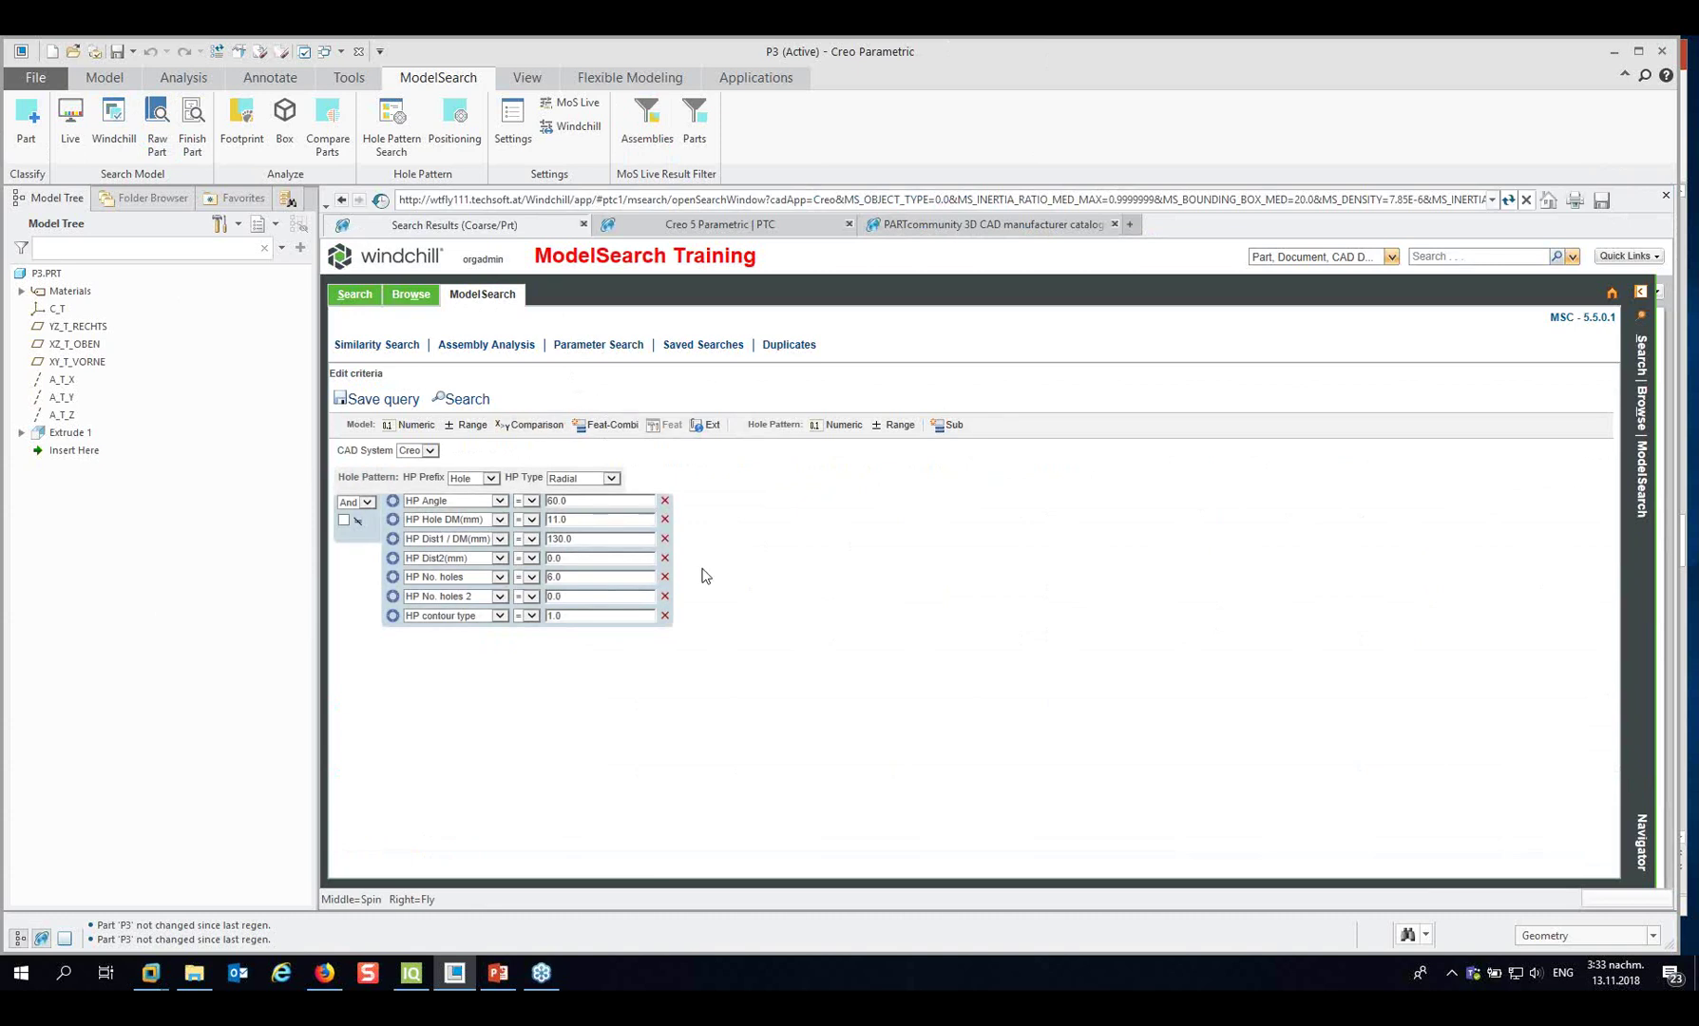
# Remove the HP Angle, HP Hole DM, HP Dist1 / DM and HP Dist2 criteria from the parameter search.
pyautogui.click(665, 500)
pyautogui.click(666, 501)
pyautogui.click(666, 501)
pyautogui.click(665, 500)
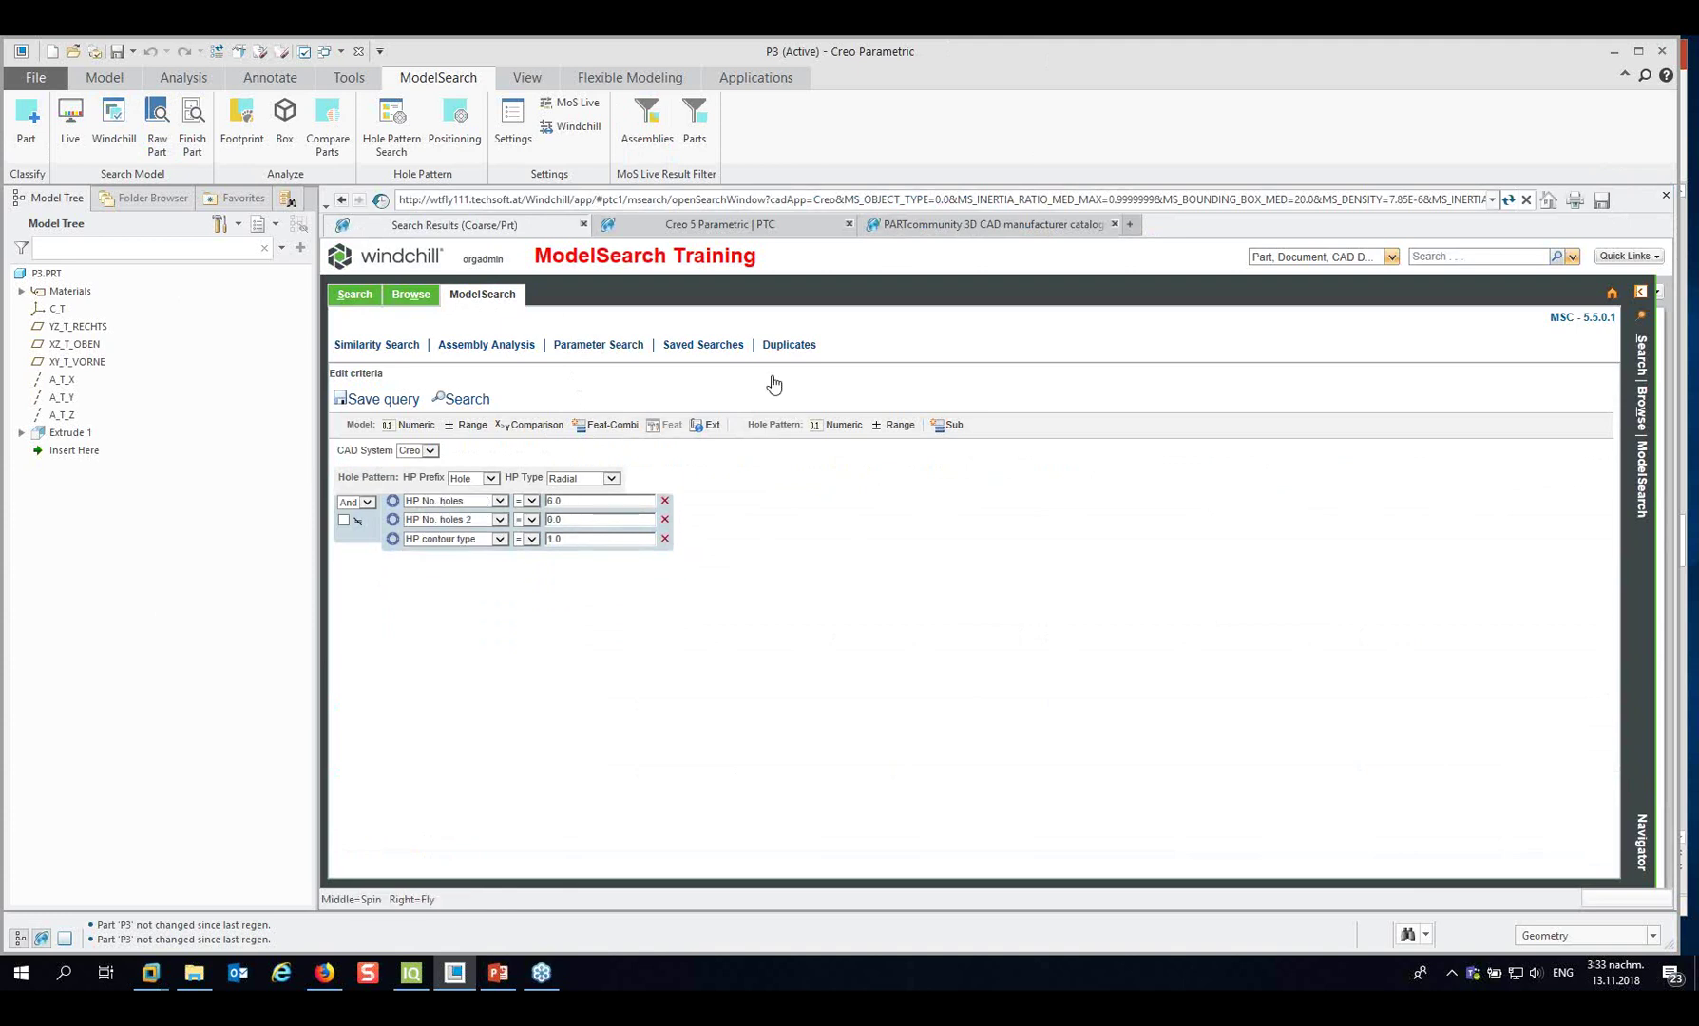
# Load the saved query GM MM KM Bereich and add a numeric No. plane criterion to it.
pyautogui.click(708, 345)
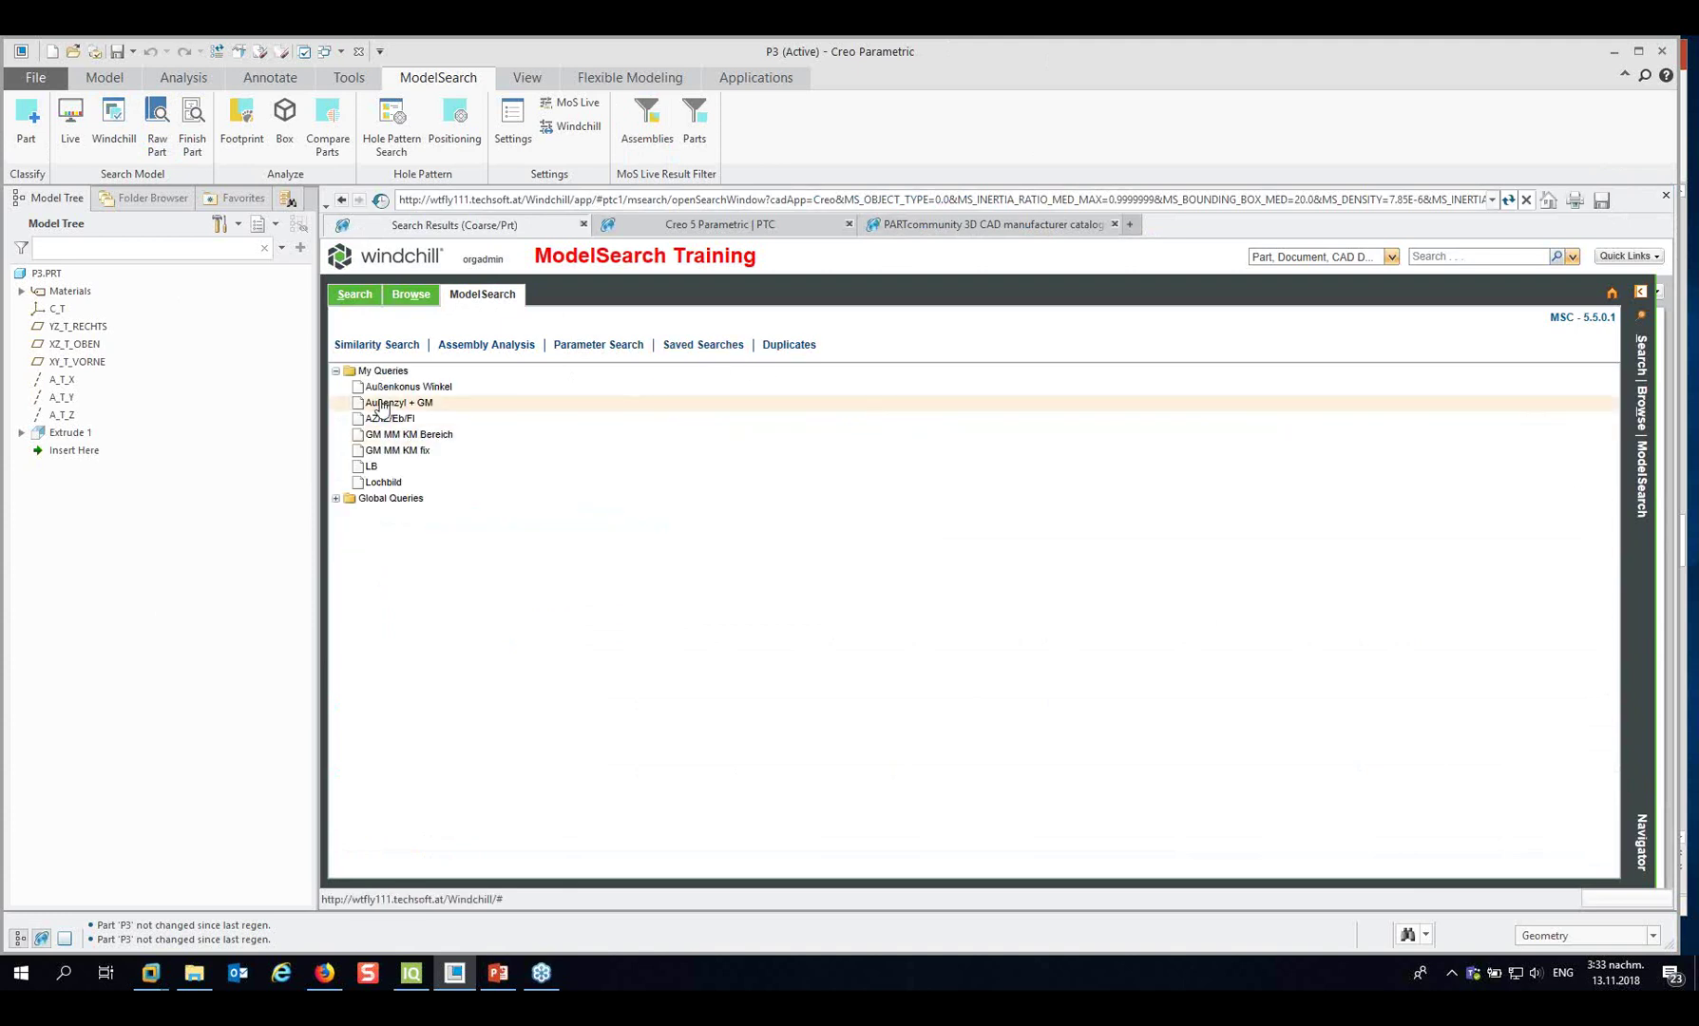
pyautogui.click(681, 440)
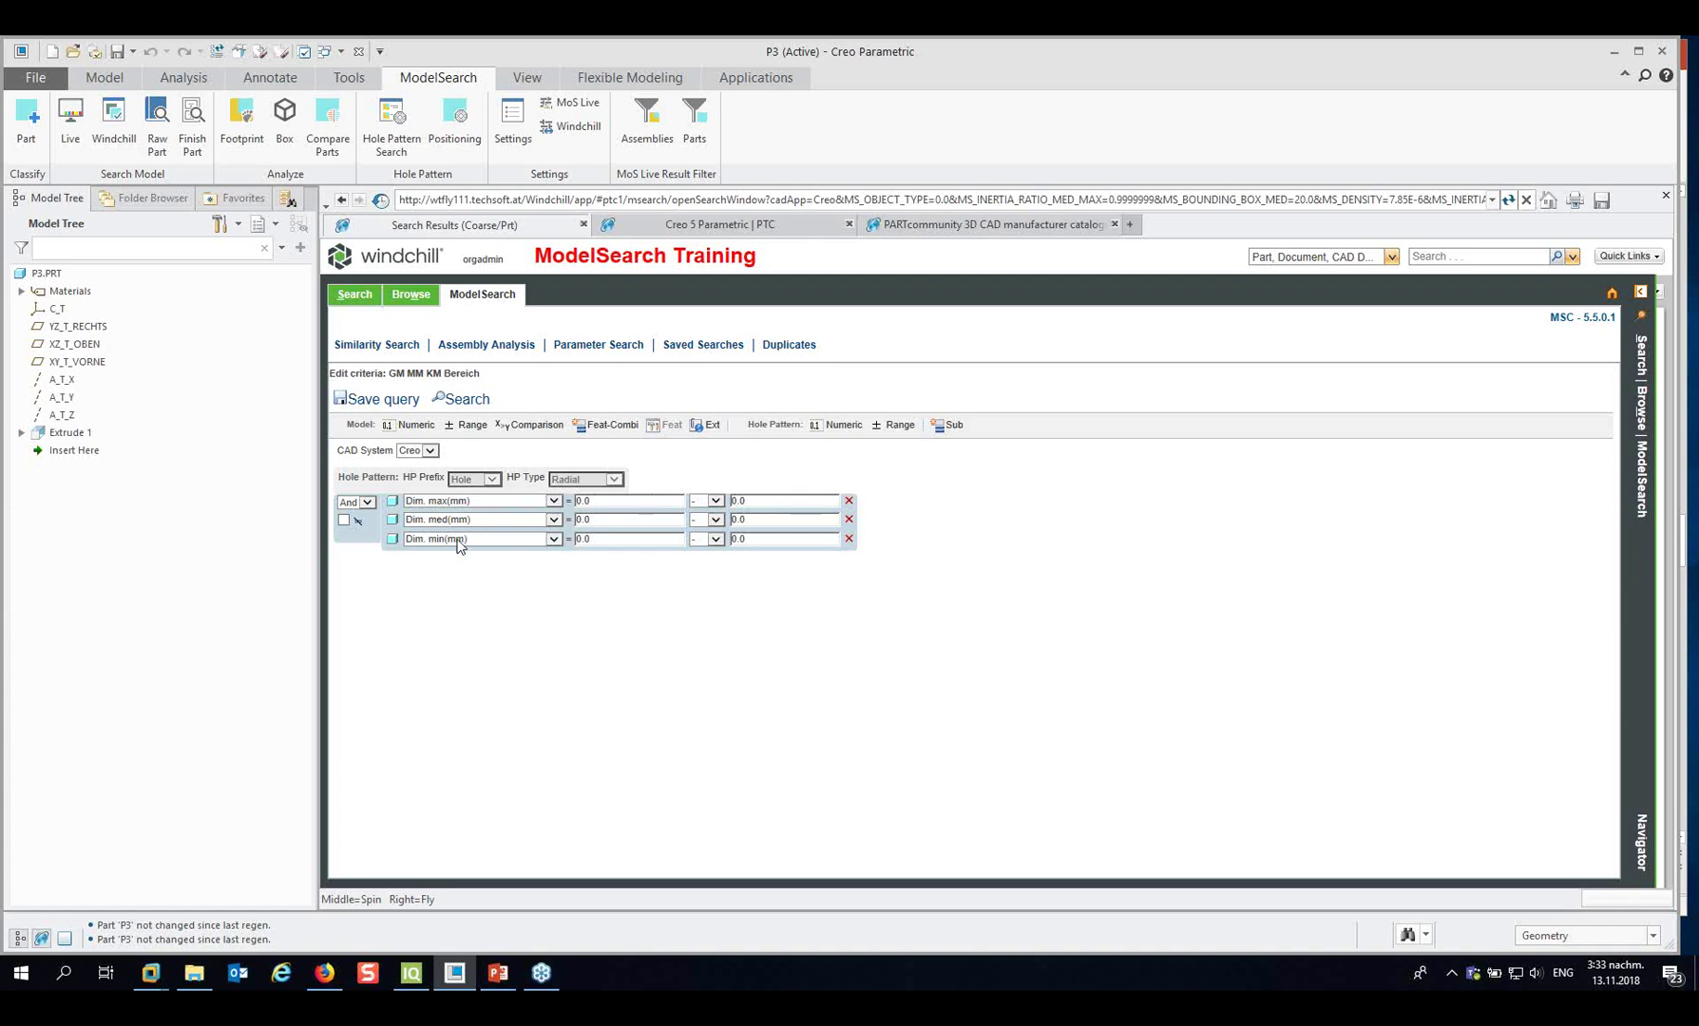
pyautogui.click(425, 427)
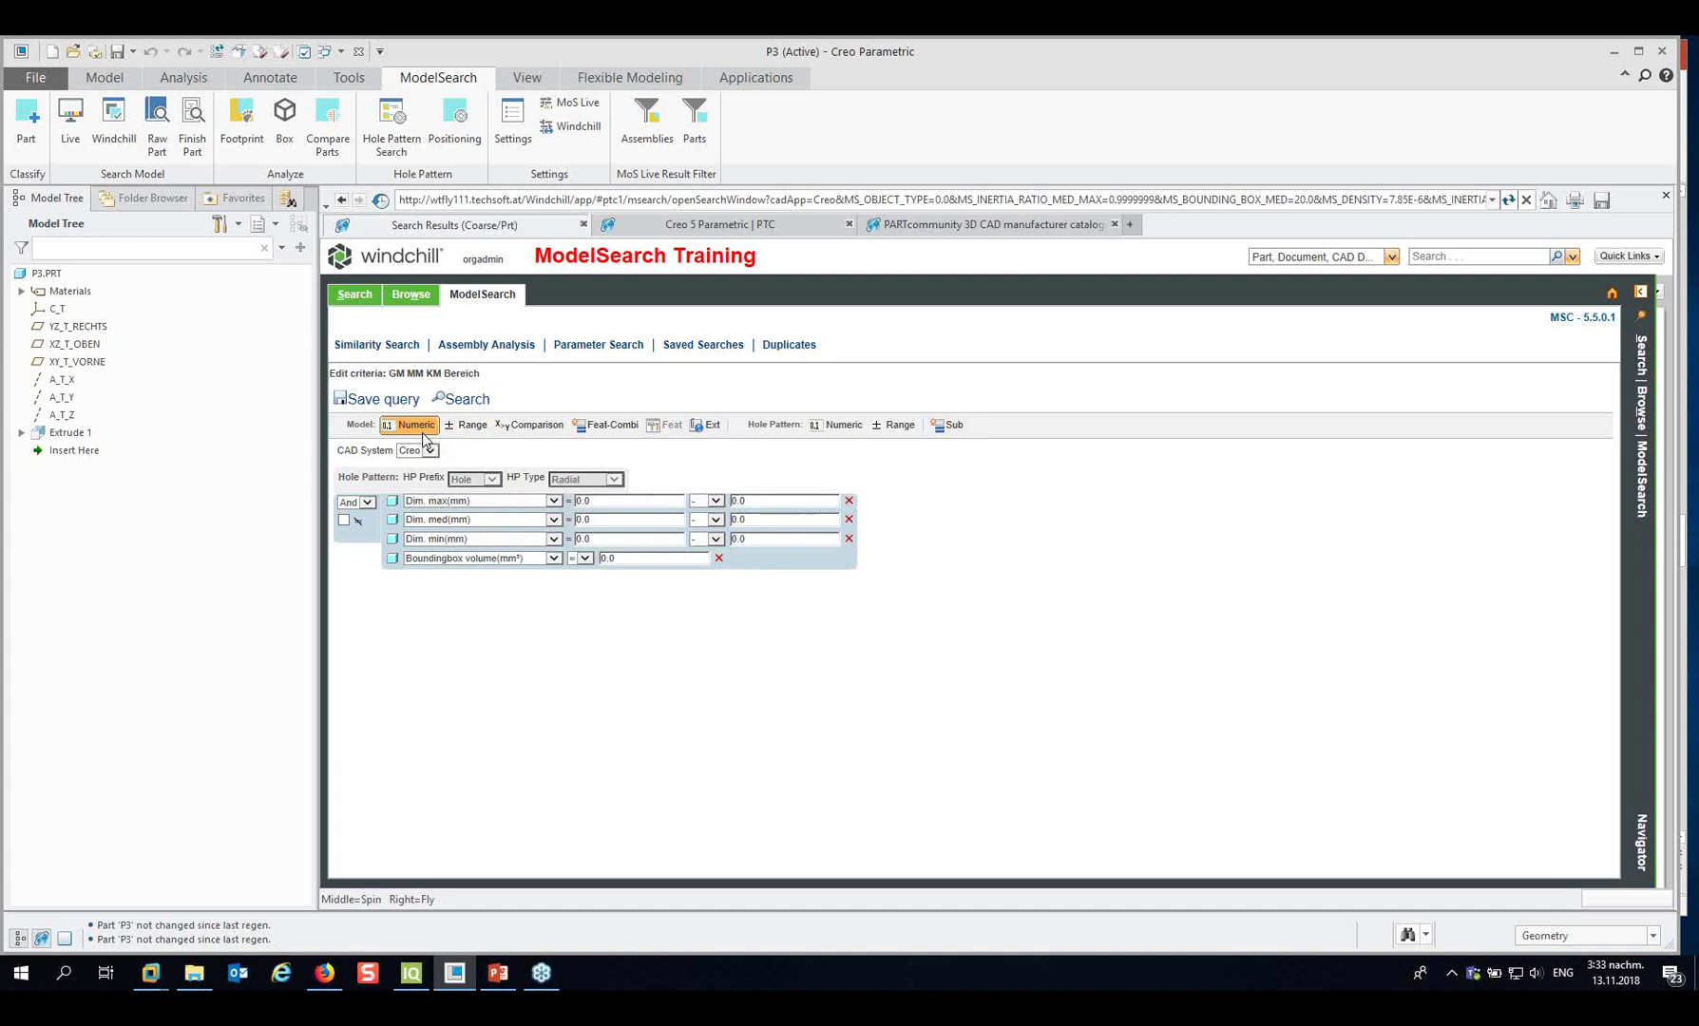
pyautogui.click(553, 559)
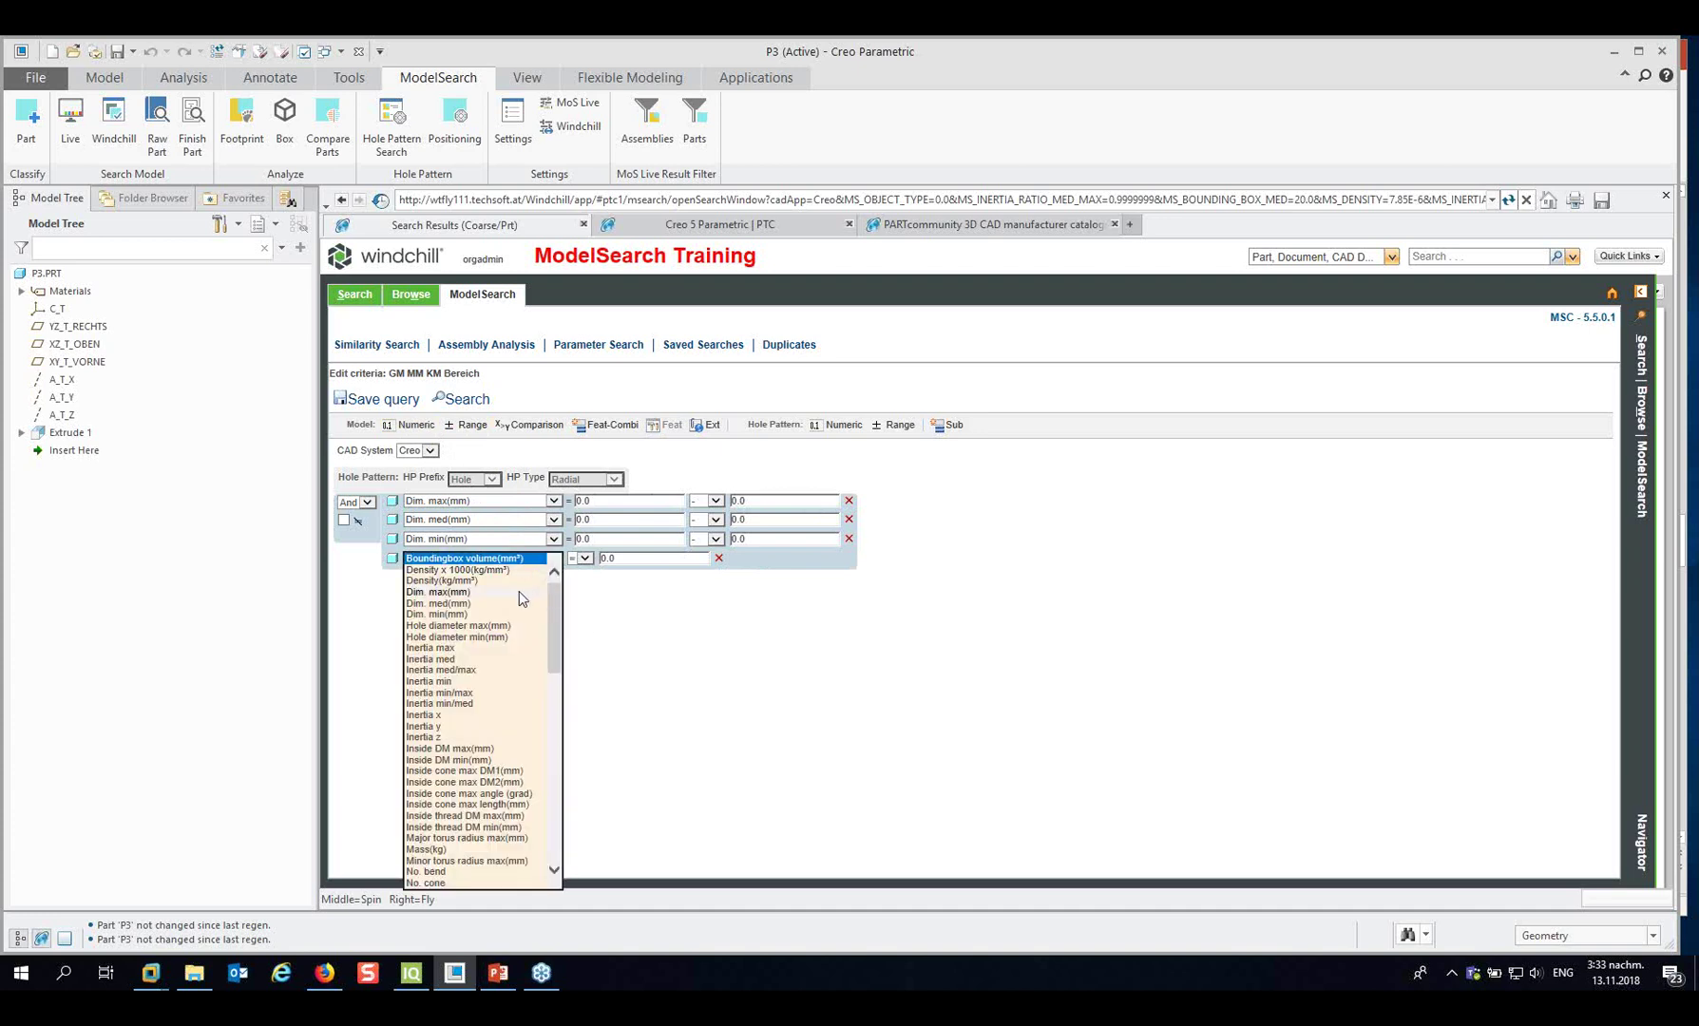
pyautogui.scroll(-5, 501, 622)
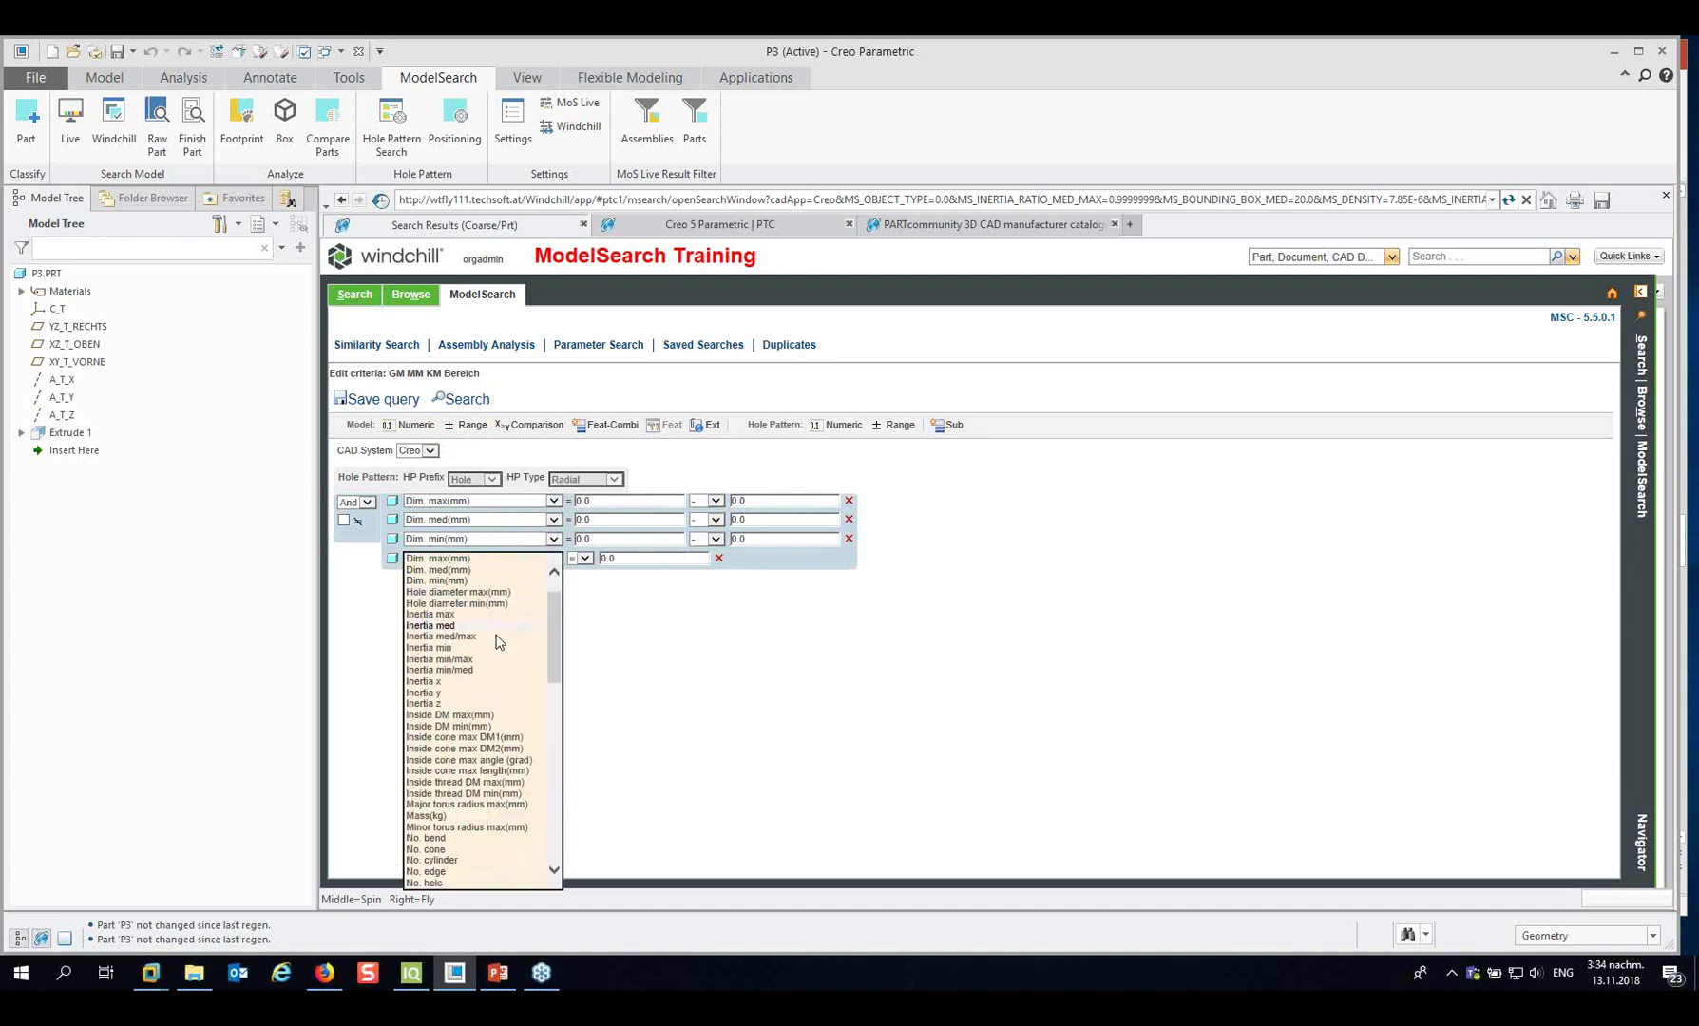
pyautogui.scroll(-1, 472, 770)
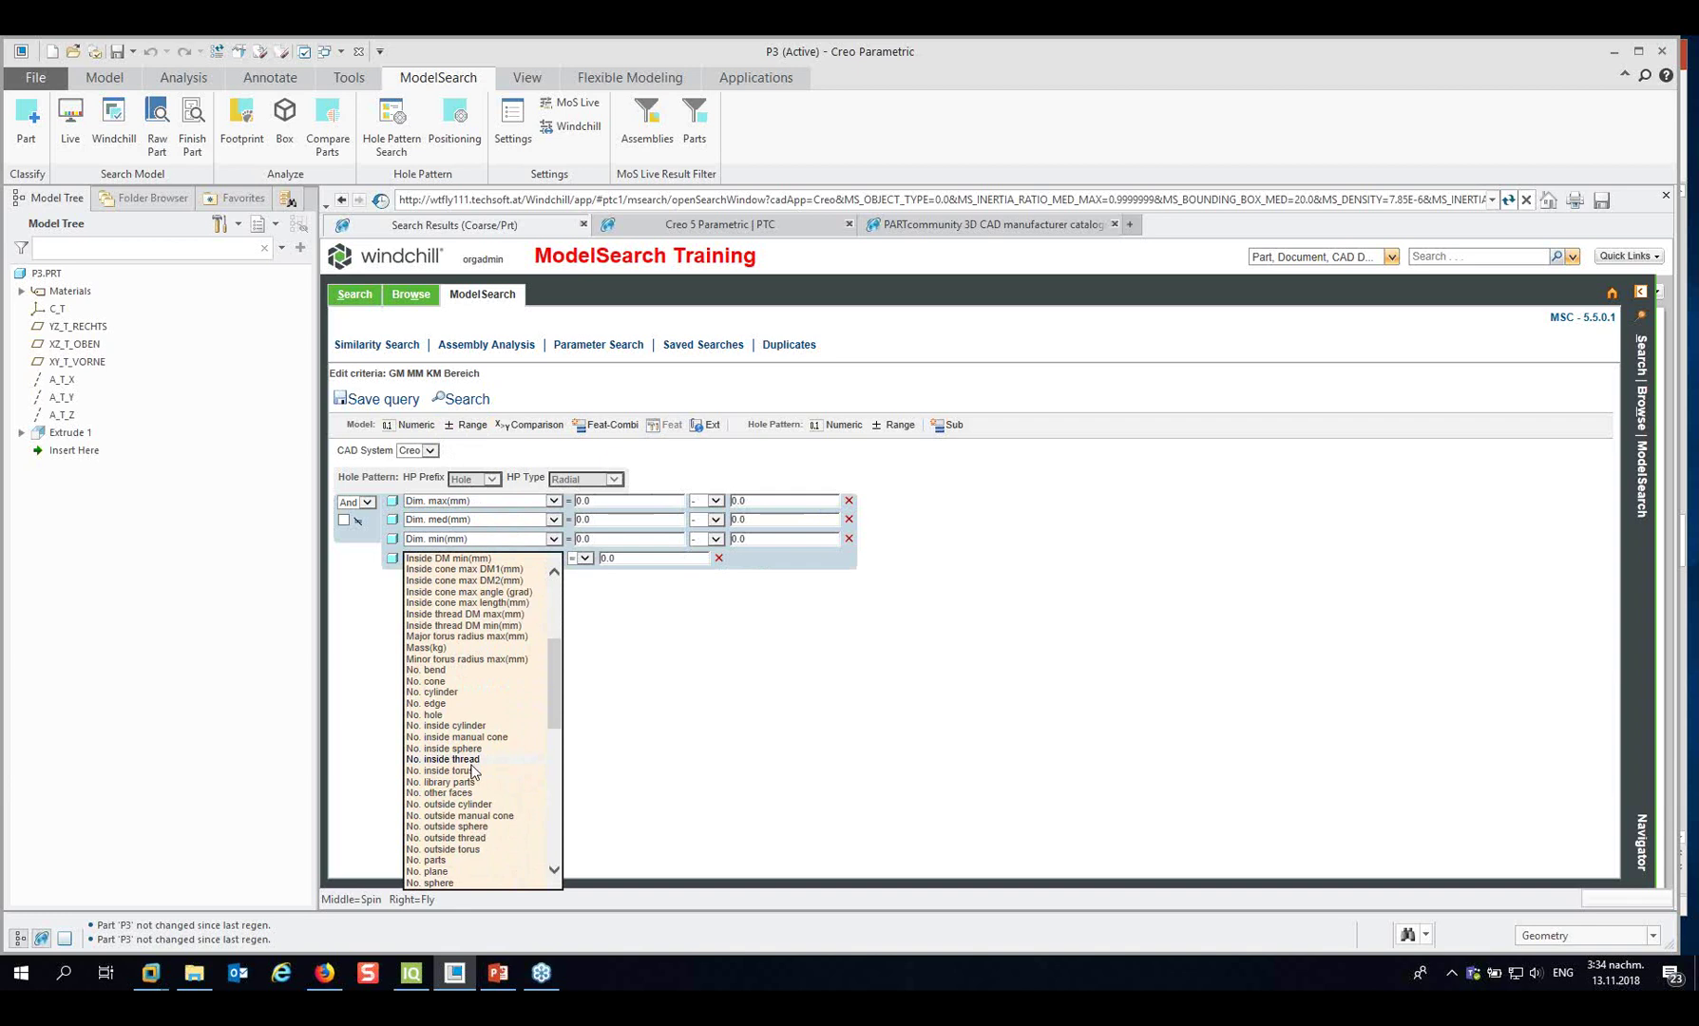
pyautogui.click(442, 872)
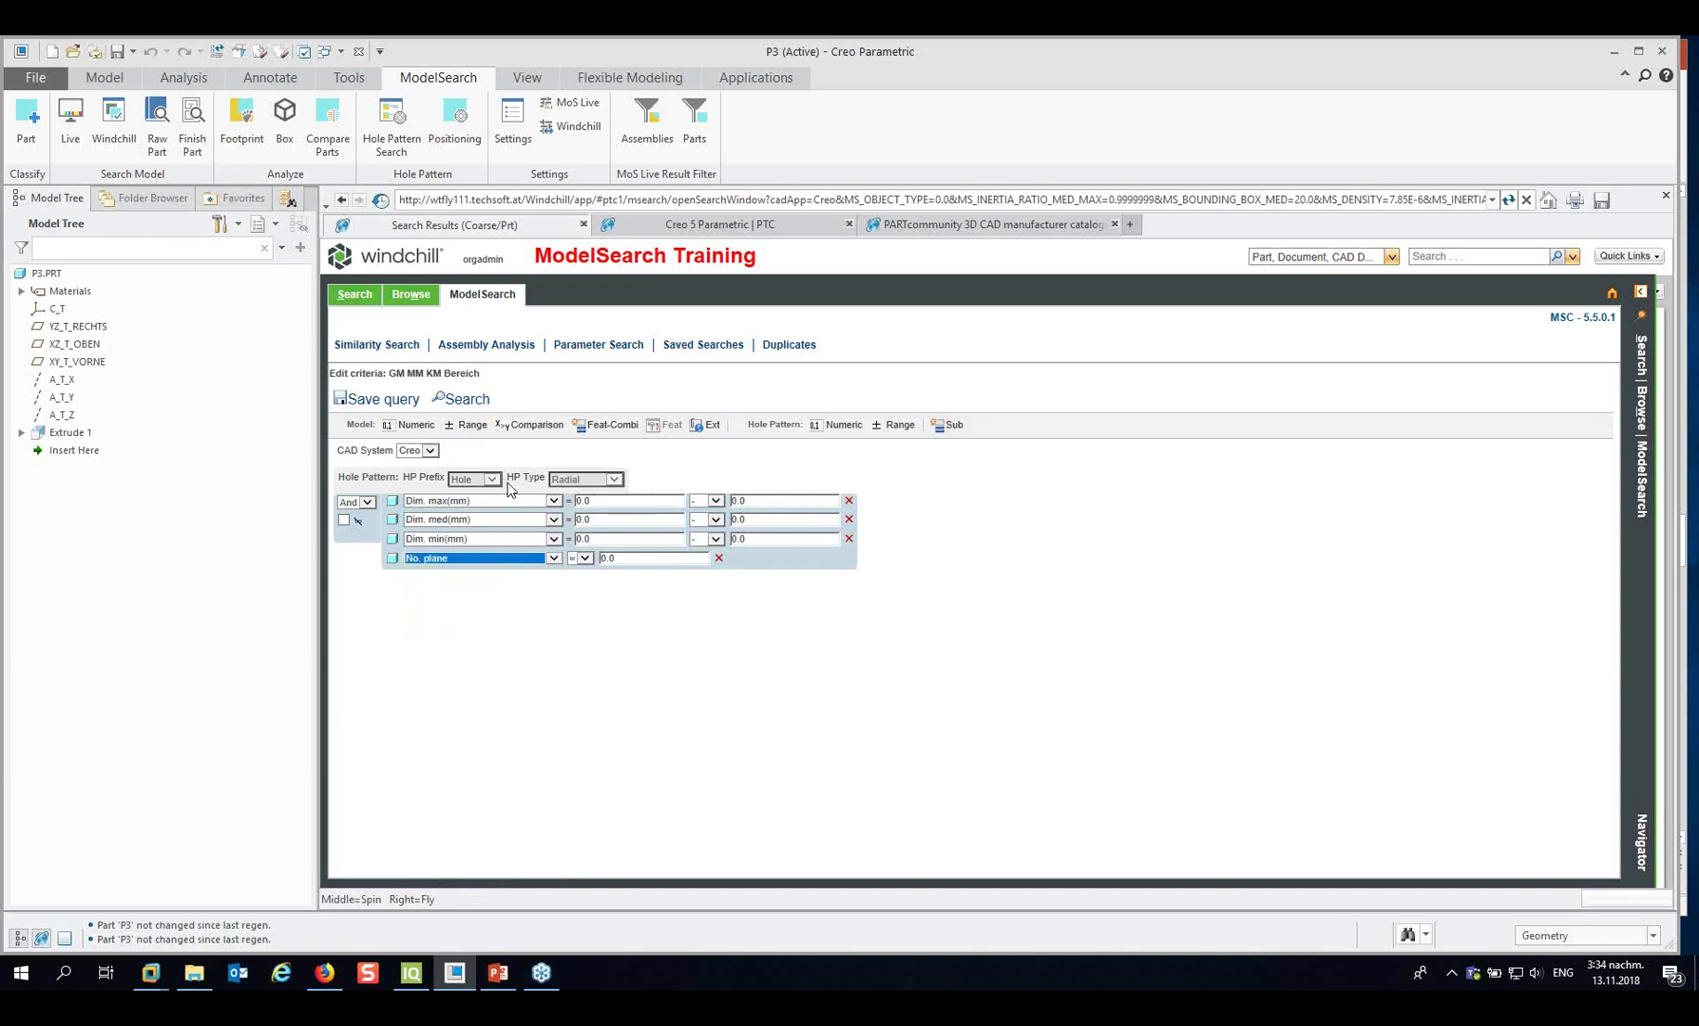
# Add numeric model criteria for No. outside cylinder and No. surface to the query.
pyautogui.click(410, 425)
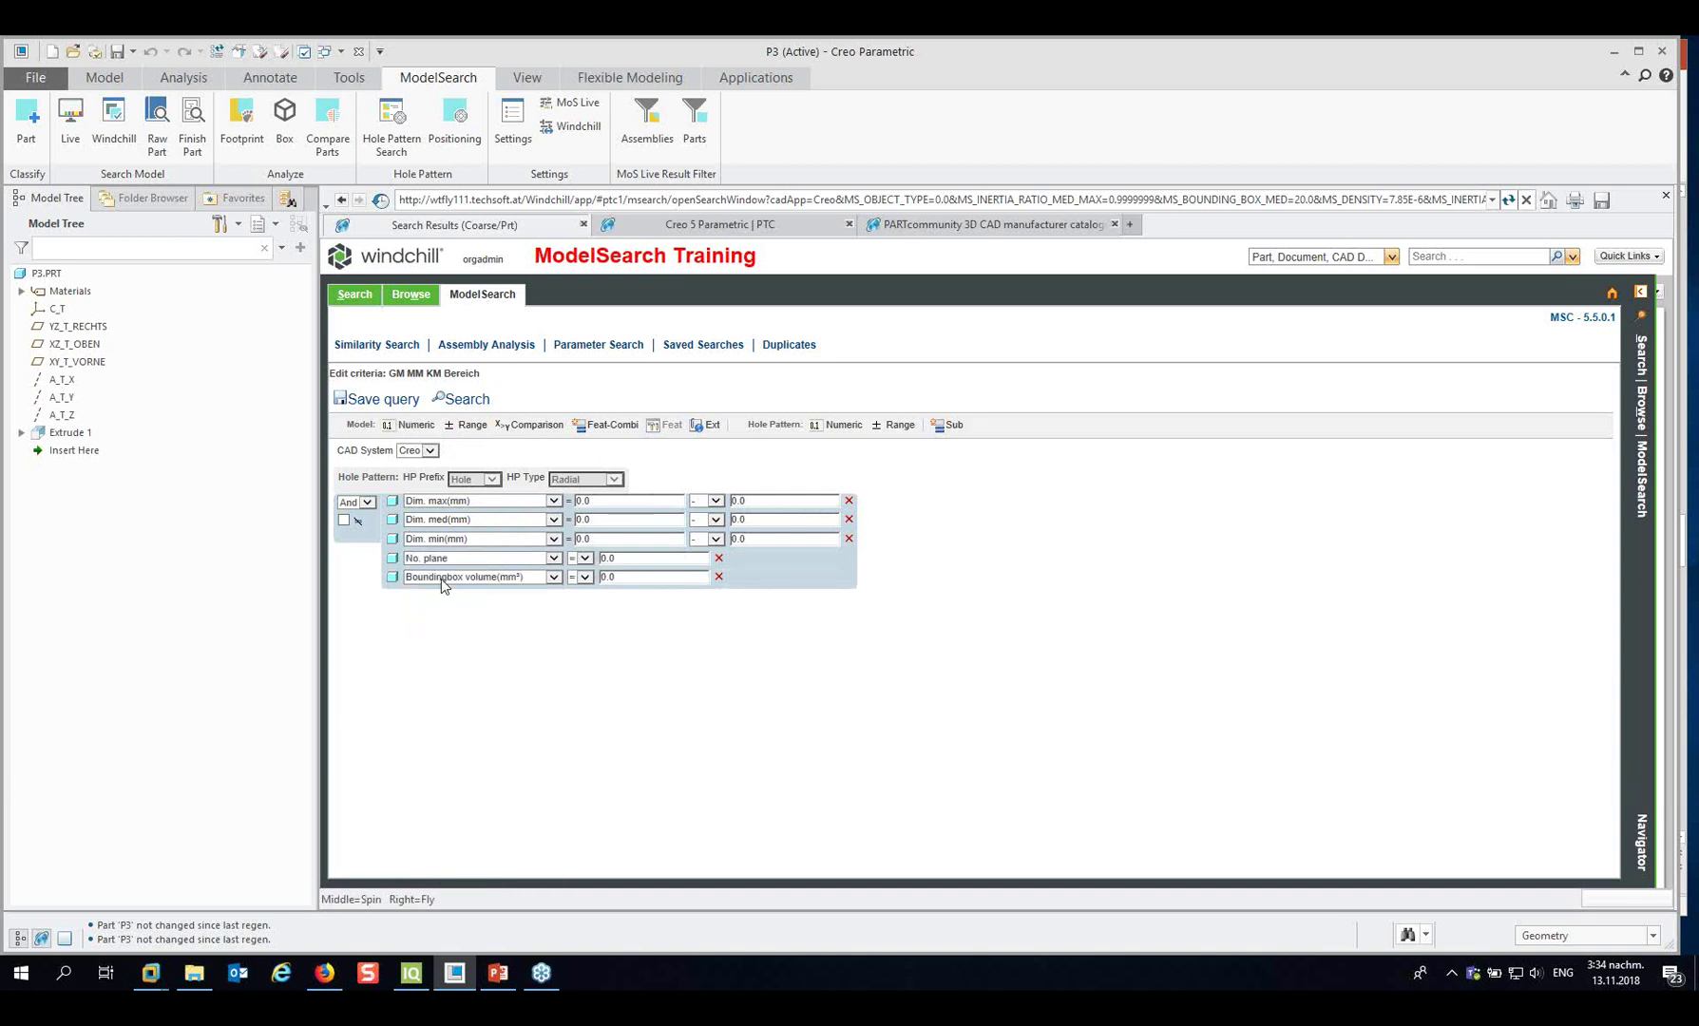
pyautogui.click(442, 582)
pyautogui.scroll(-4, 467, 772)
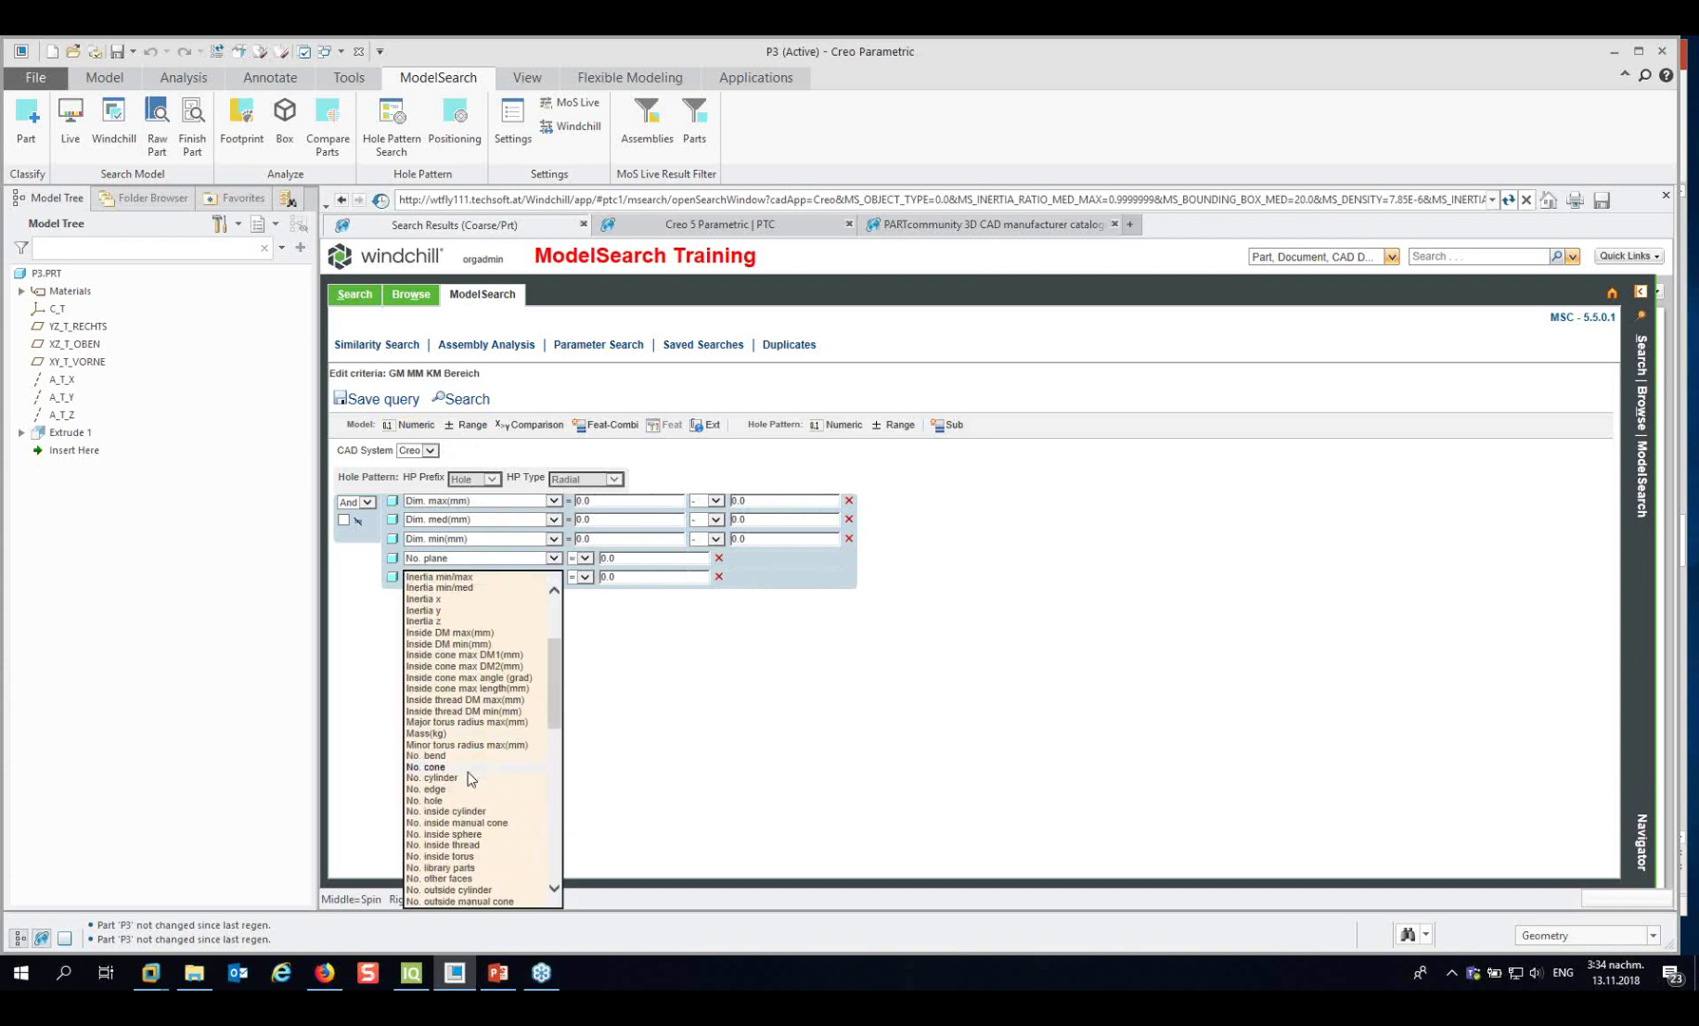
pyautogui.click(454, 856)
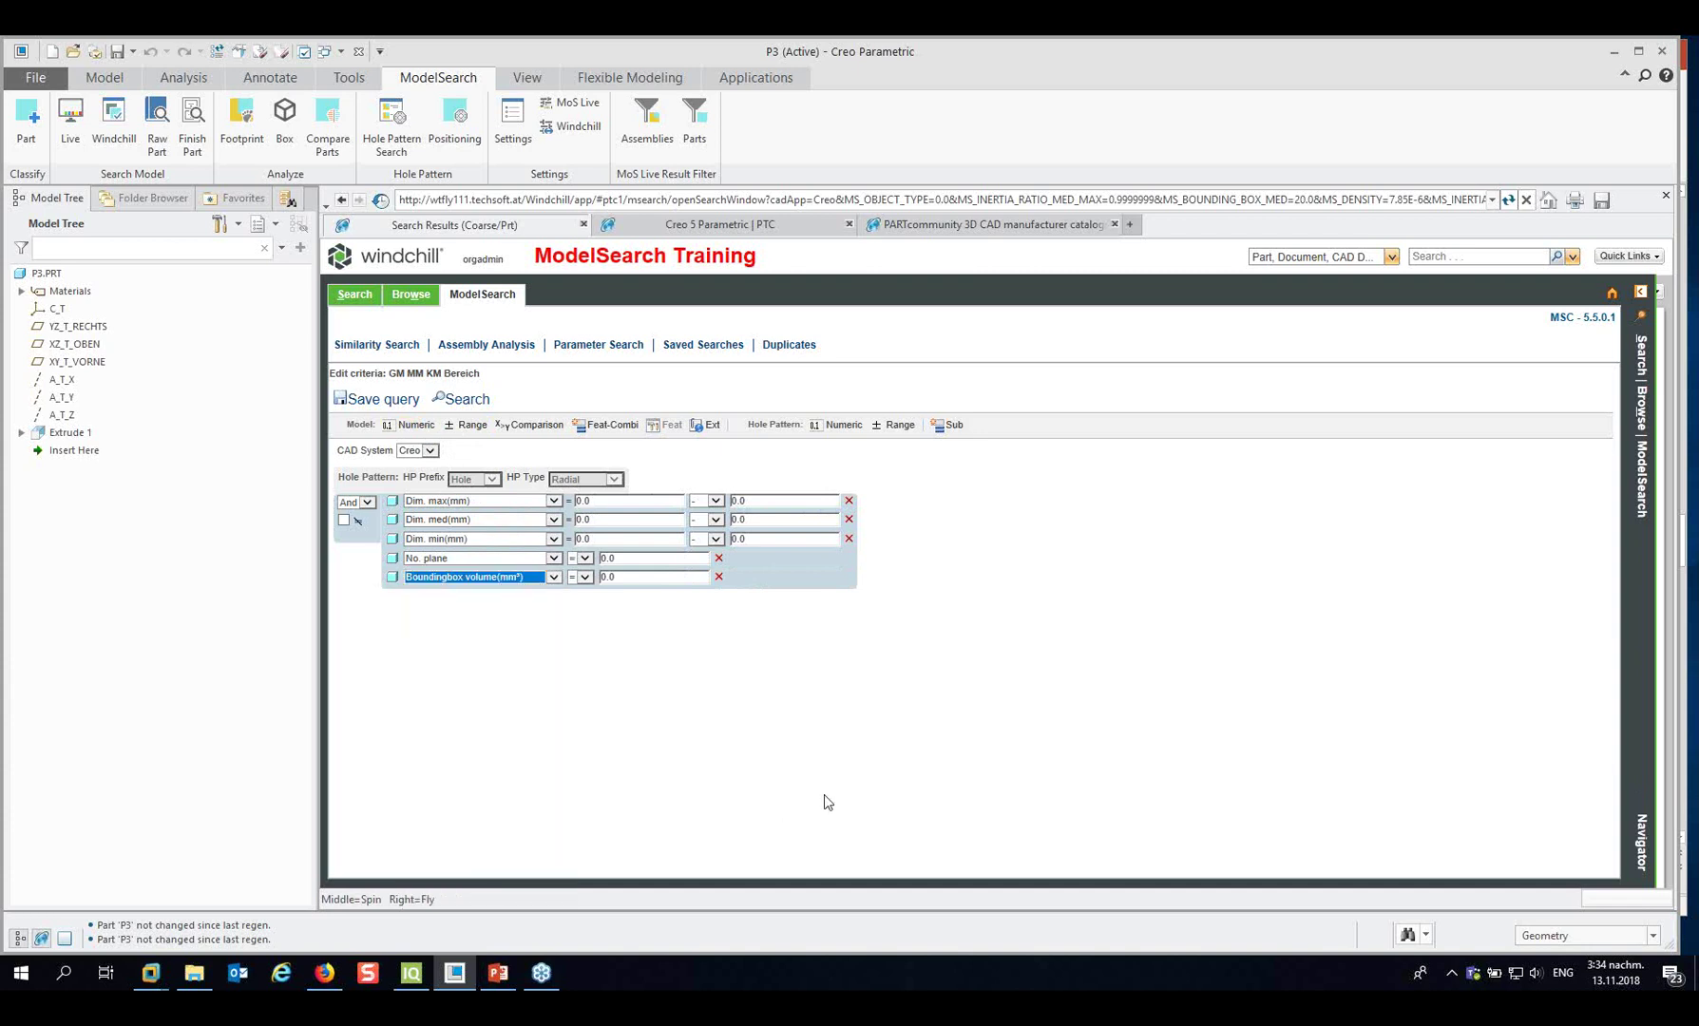
pyautogui.click(824, 798)
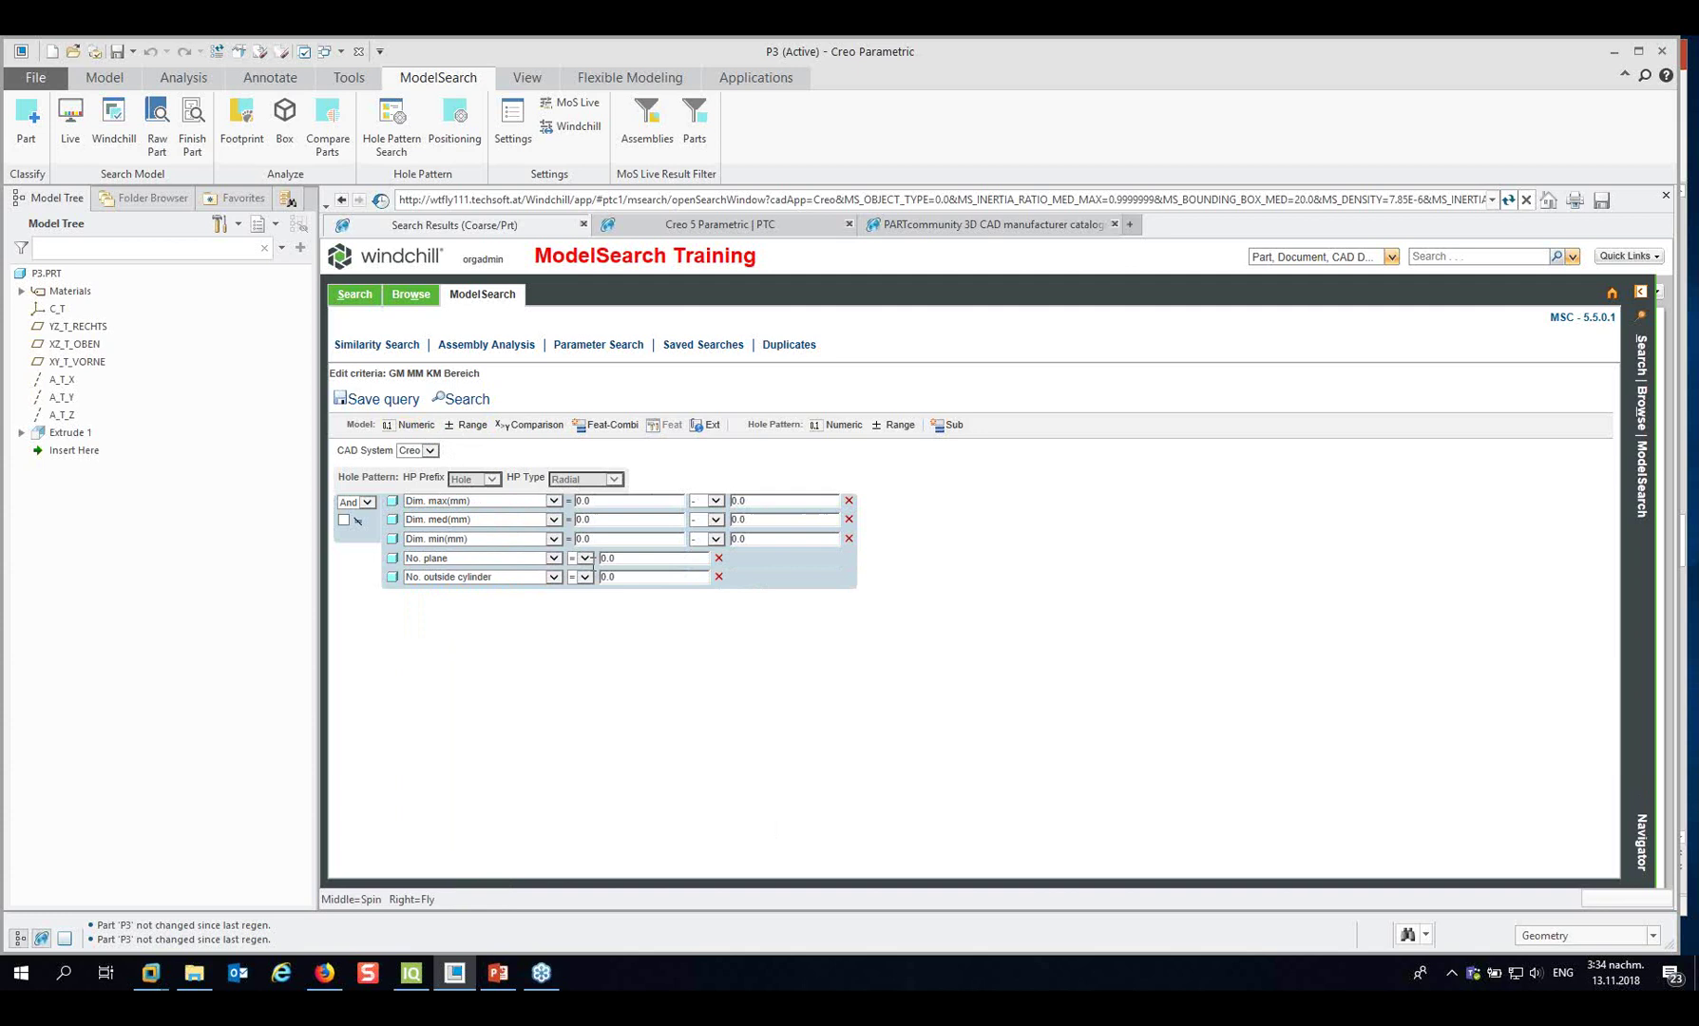
pyautogui.click(411, 424)
pyautogui.click(471, 596)
pyautogui.scroll(-6, 488, 793)
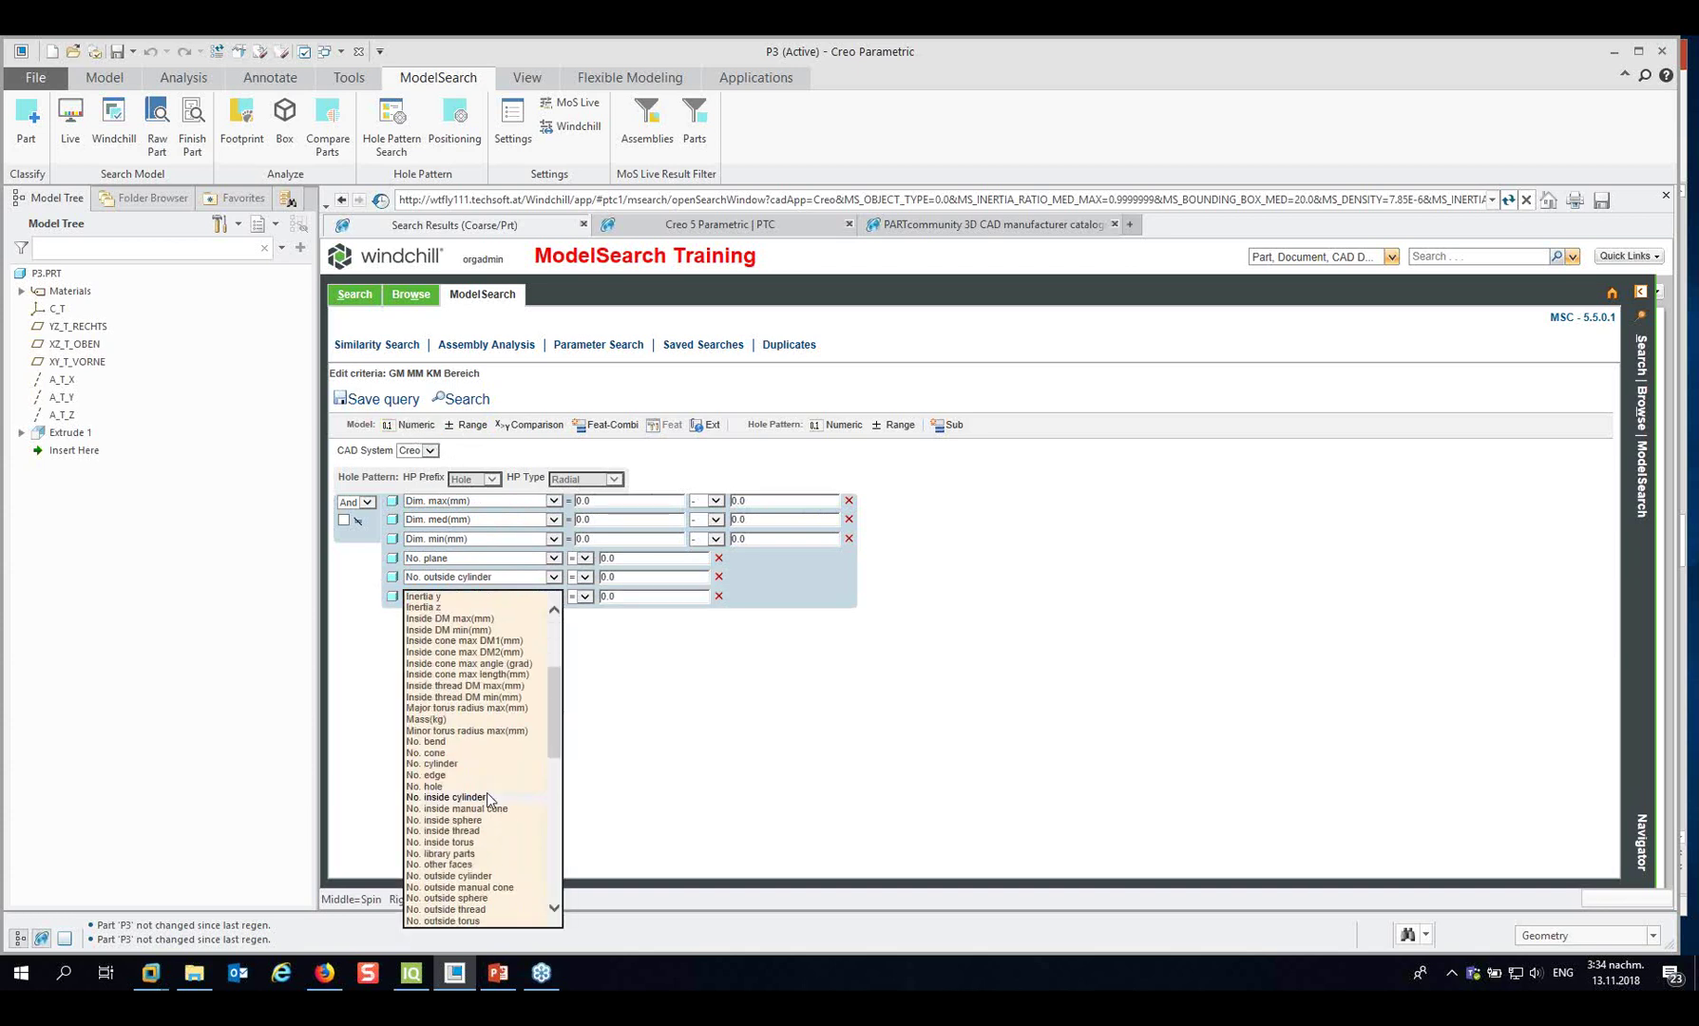
pyautogui.click(458, 866)
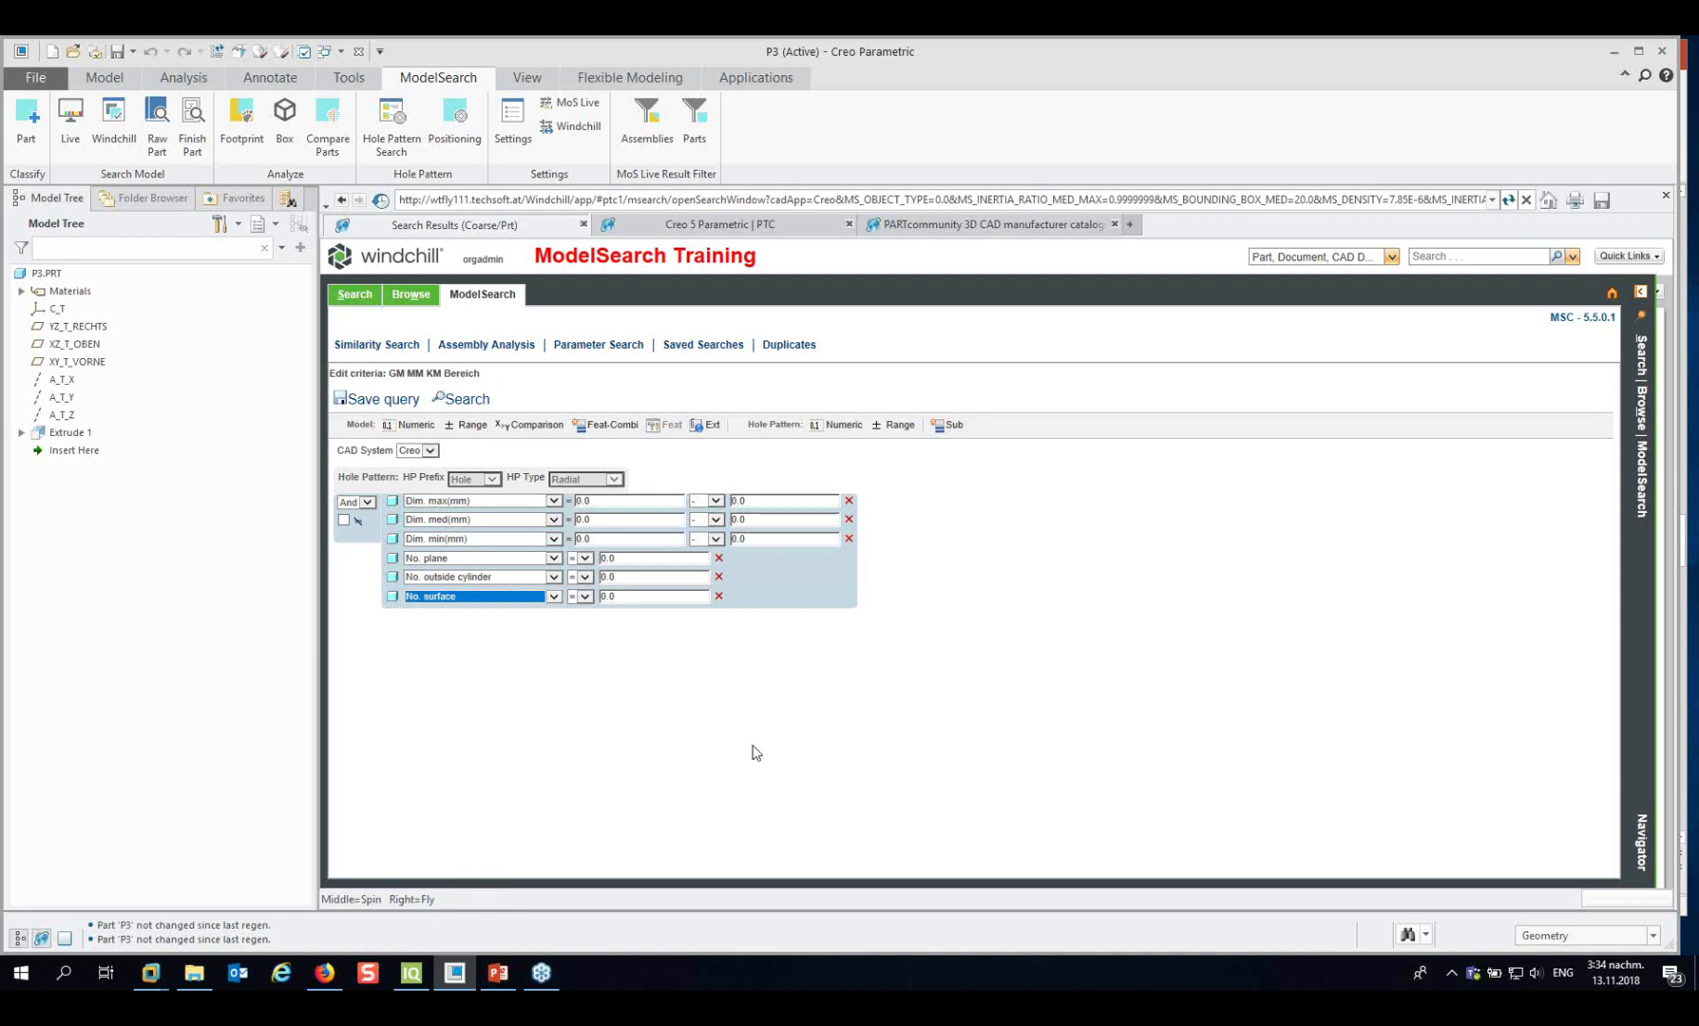
# Set No. surface to 4, No. outside cylinder to 1 and No. plane to 2.
pyautogui.click(649, 597)
pyautogui.doubleClick(604, 597)
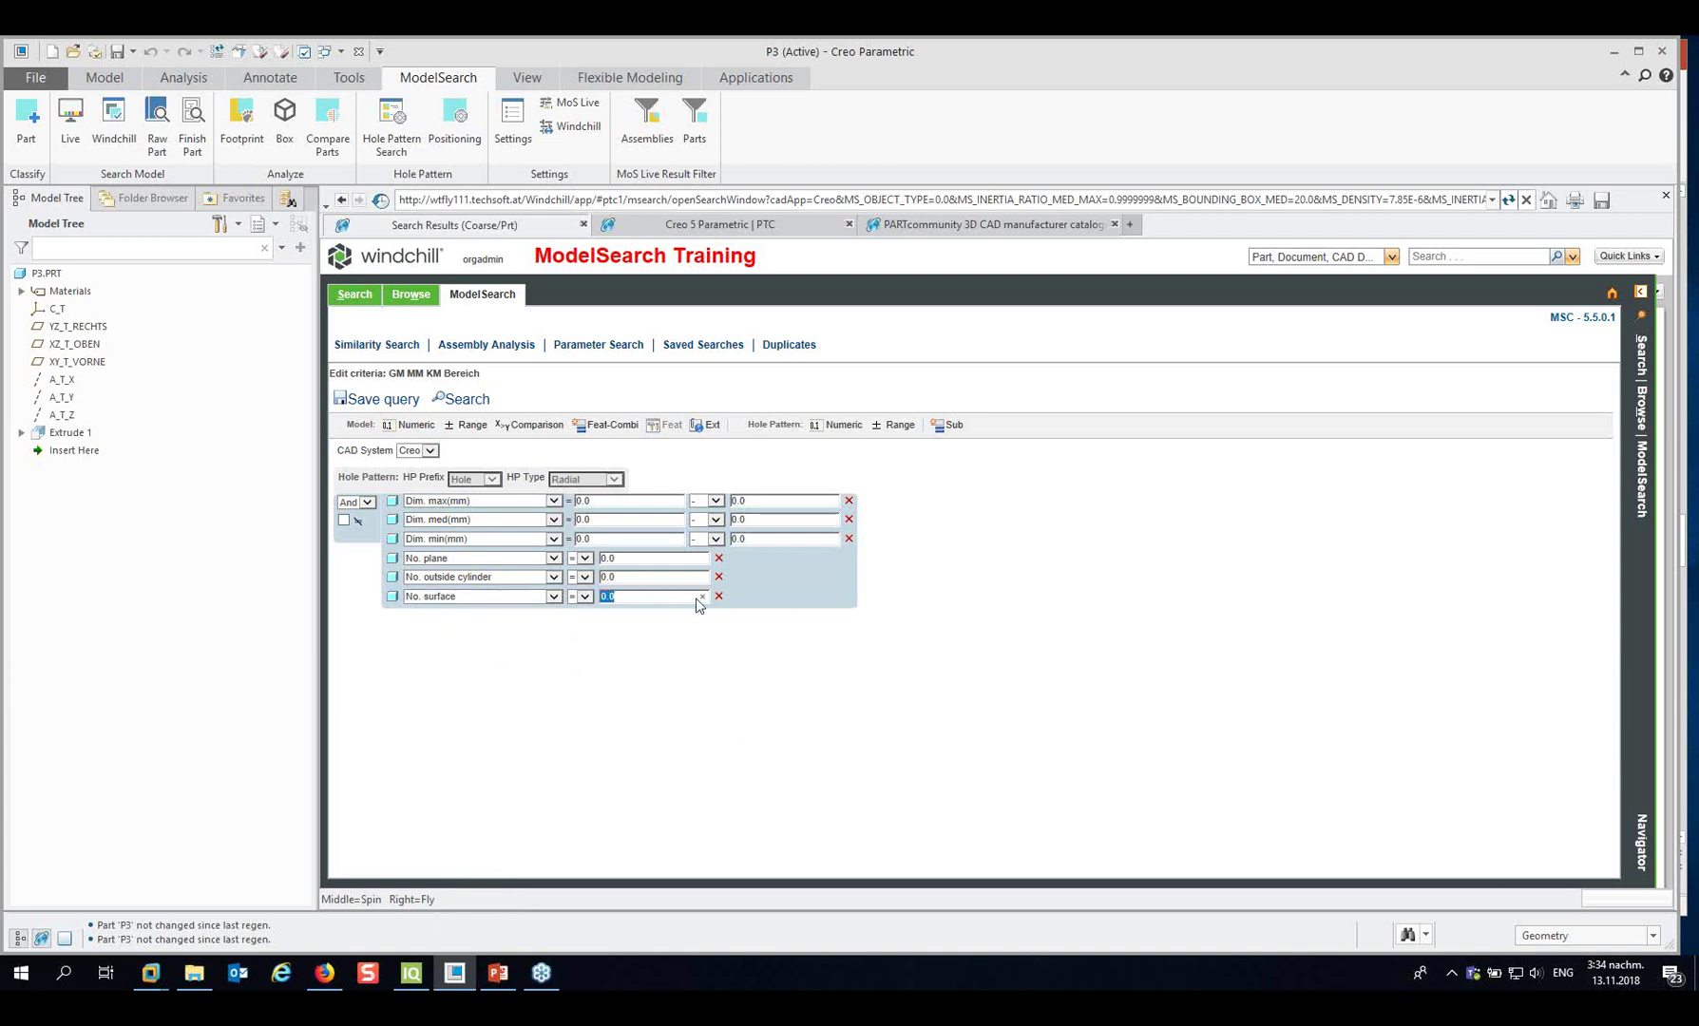
pyautogui.write('4')
pyautogui.doubleClick(616, 577)
pyautogui.write('1')
pyautogui.doubleClick(613, 557)
pyautogui.write('2')
# Remove the Dim. max, Dim. med and Dim. min range criteria, run the search and close the part preview.
pyautogui.click(849, 501)
pyautogui.click(849, 501)
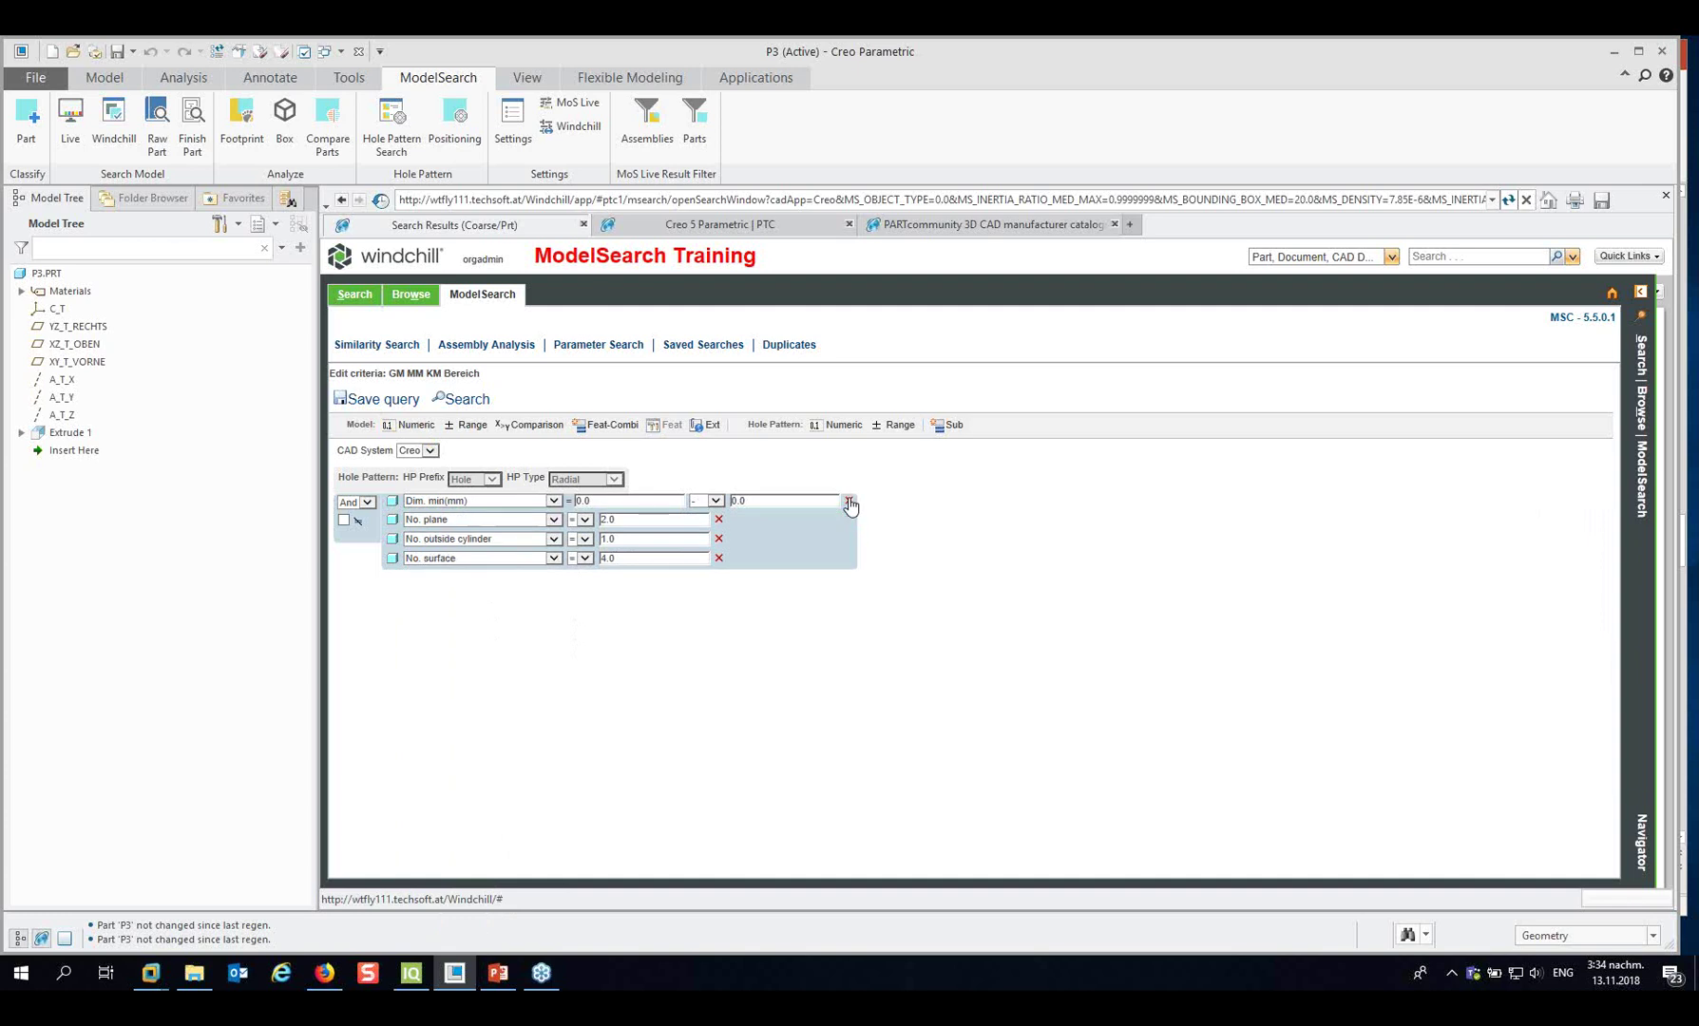
pyautogui.click(849, 501)
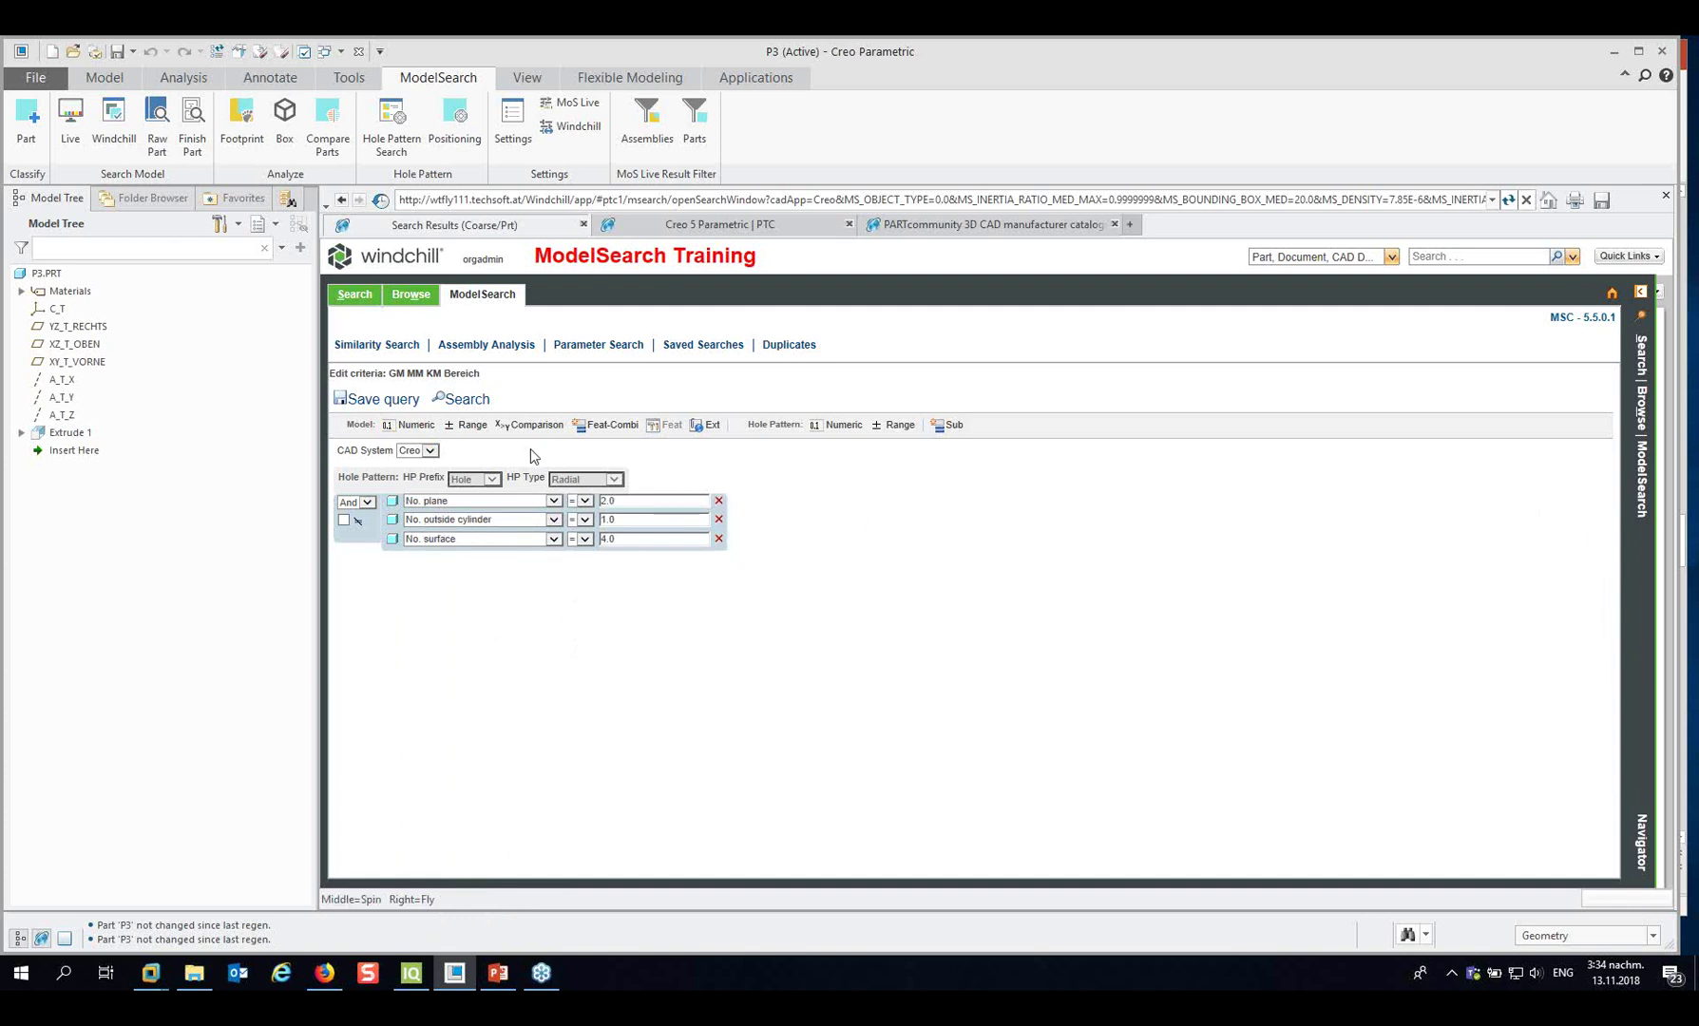
pyautogui.click(464, 400)
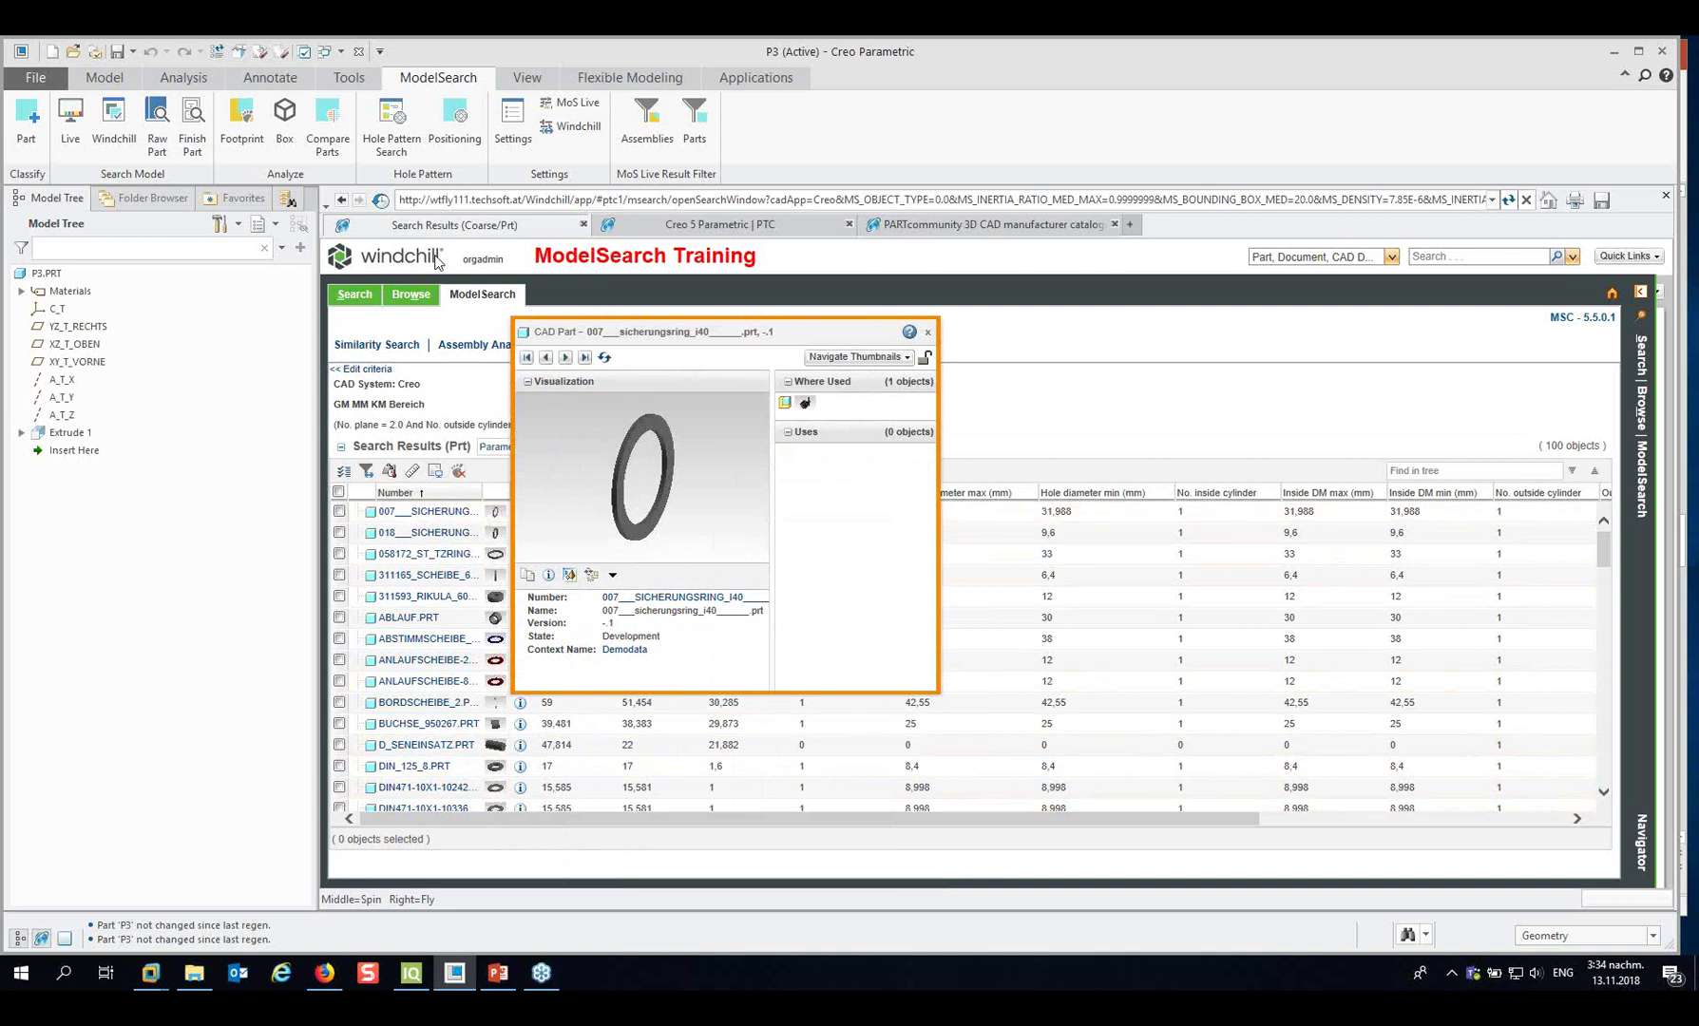
pyautogui.click(927, 332)
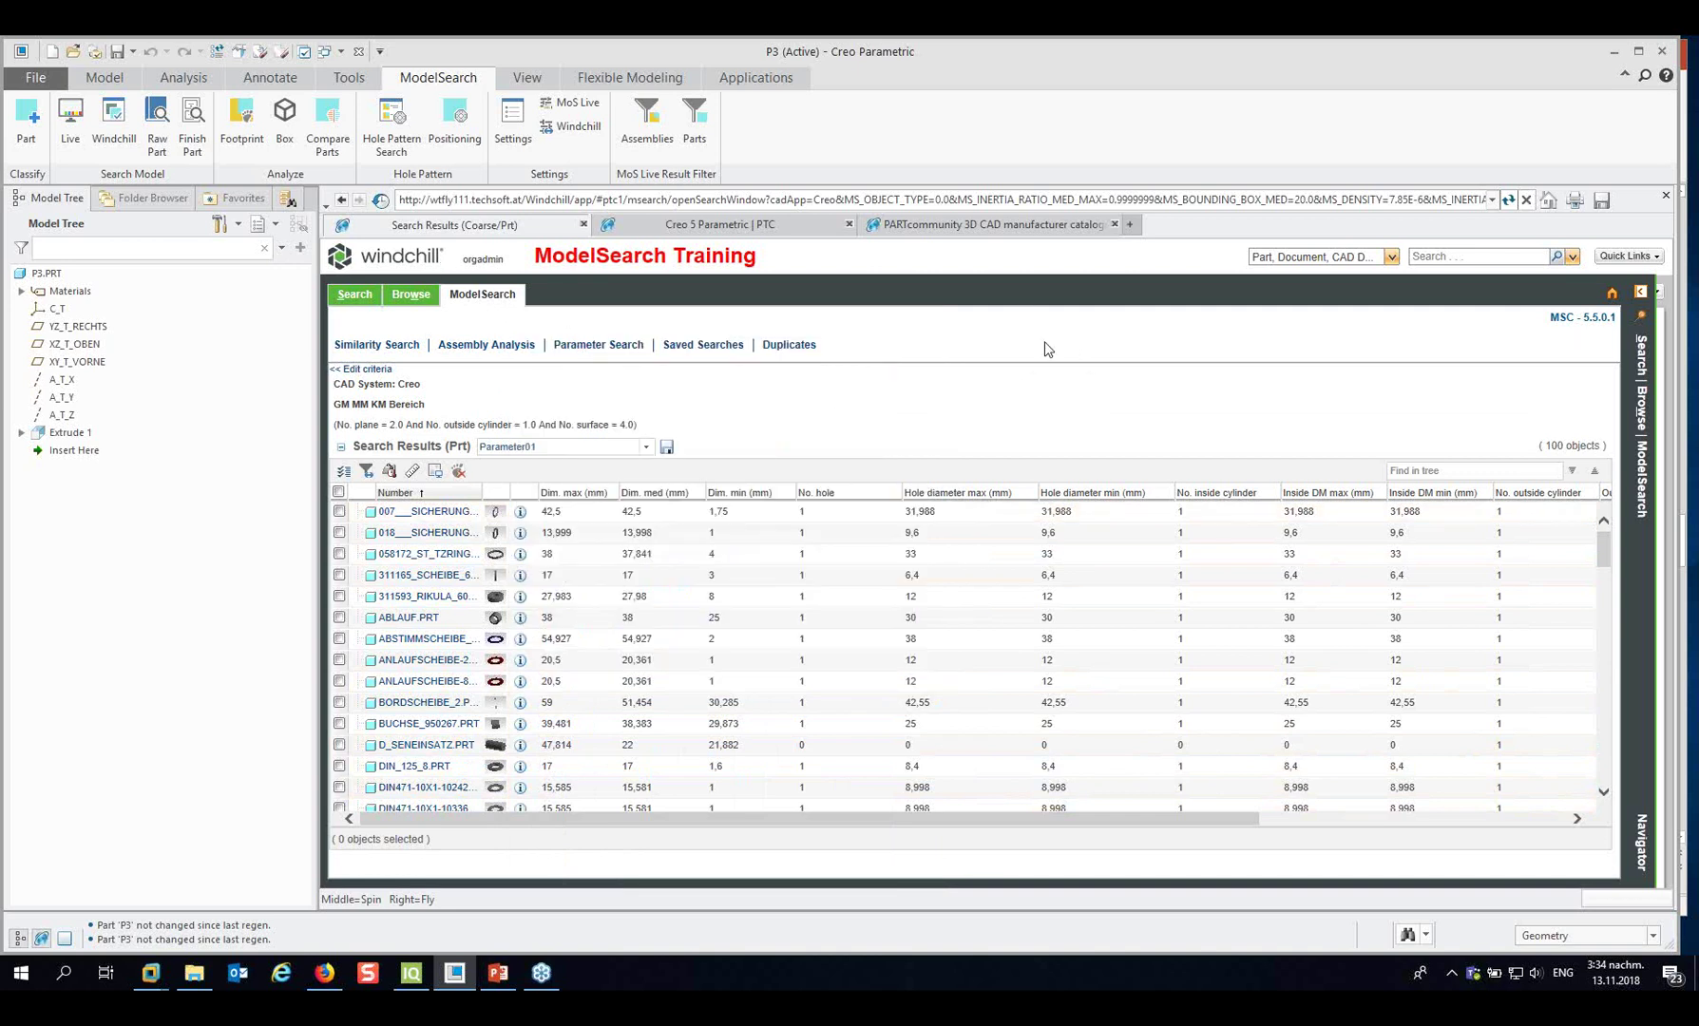
# Add a Dim. max range criterion from 60 to 70 mm to the query and rerun the search.
pyautogui.click(364, 369)
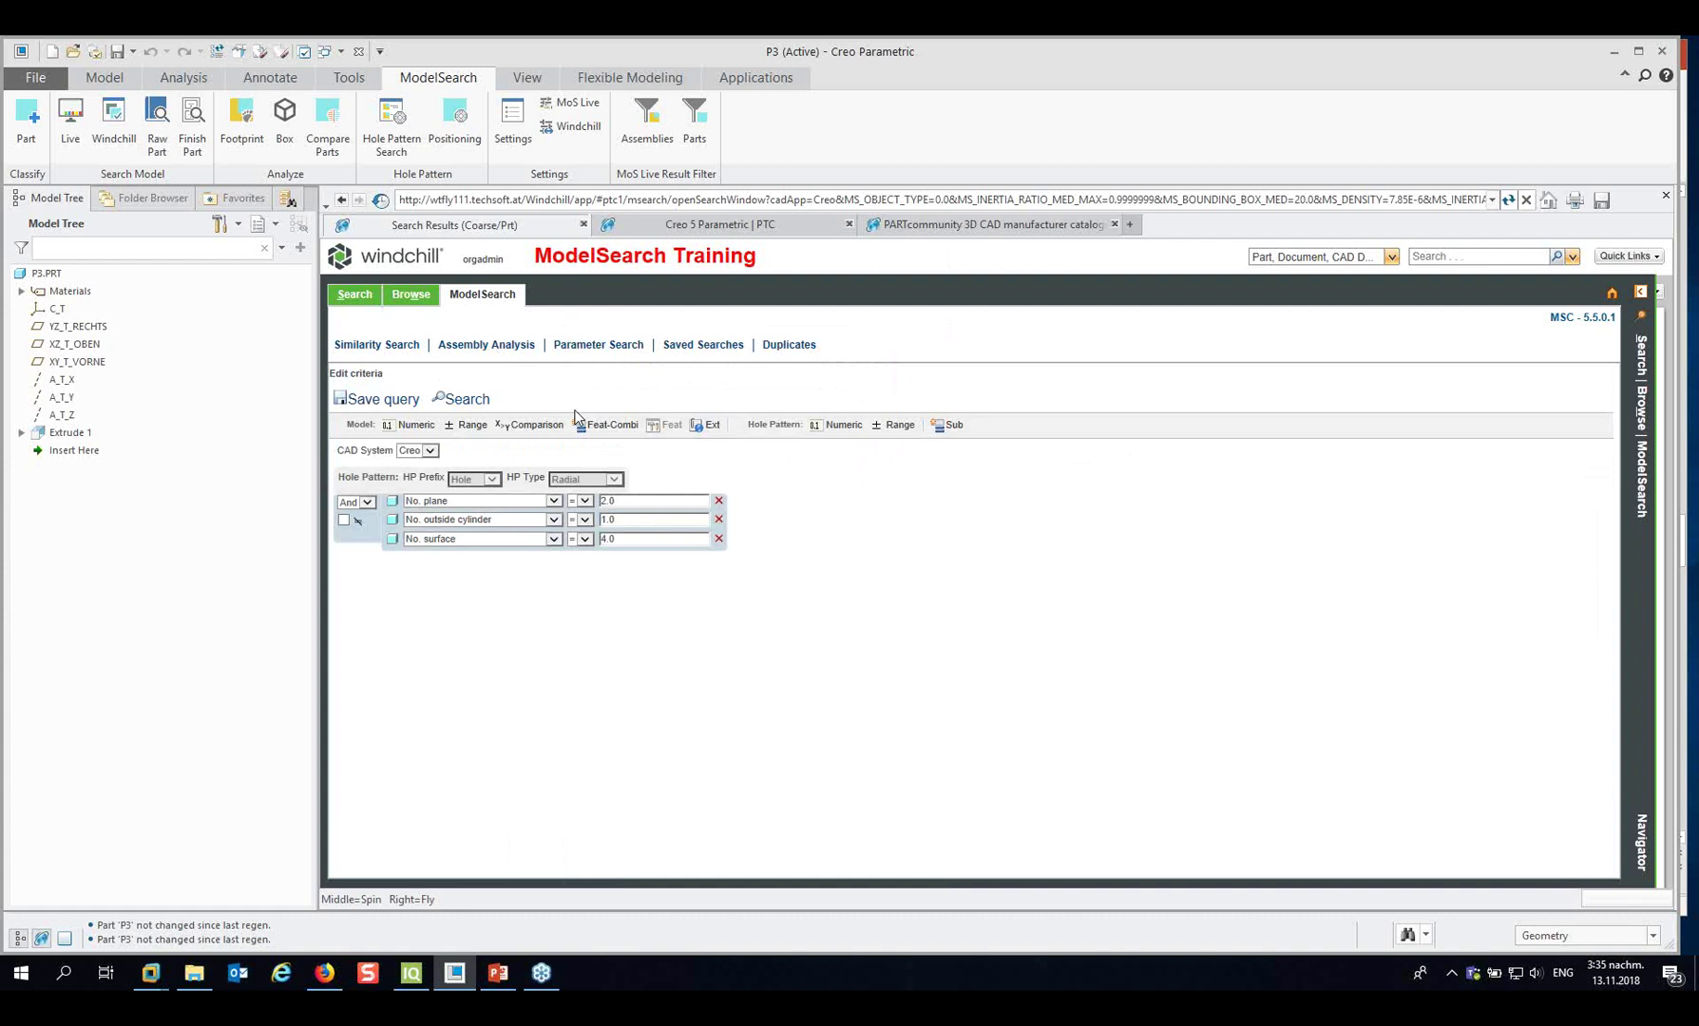
pyautogui.click(476, 426)
pyautogui.click(553, 559)
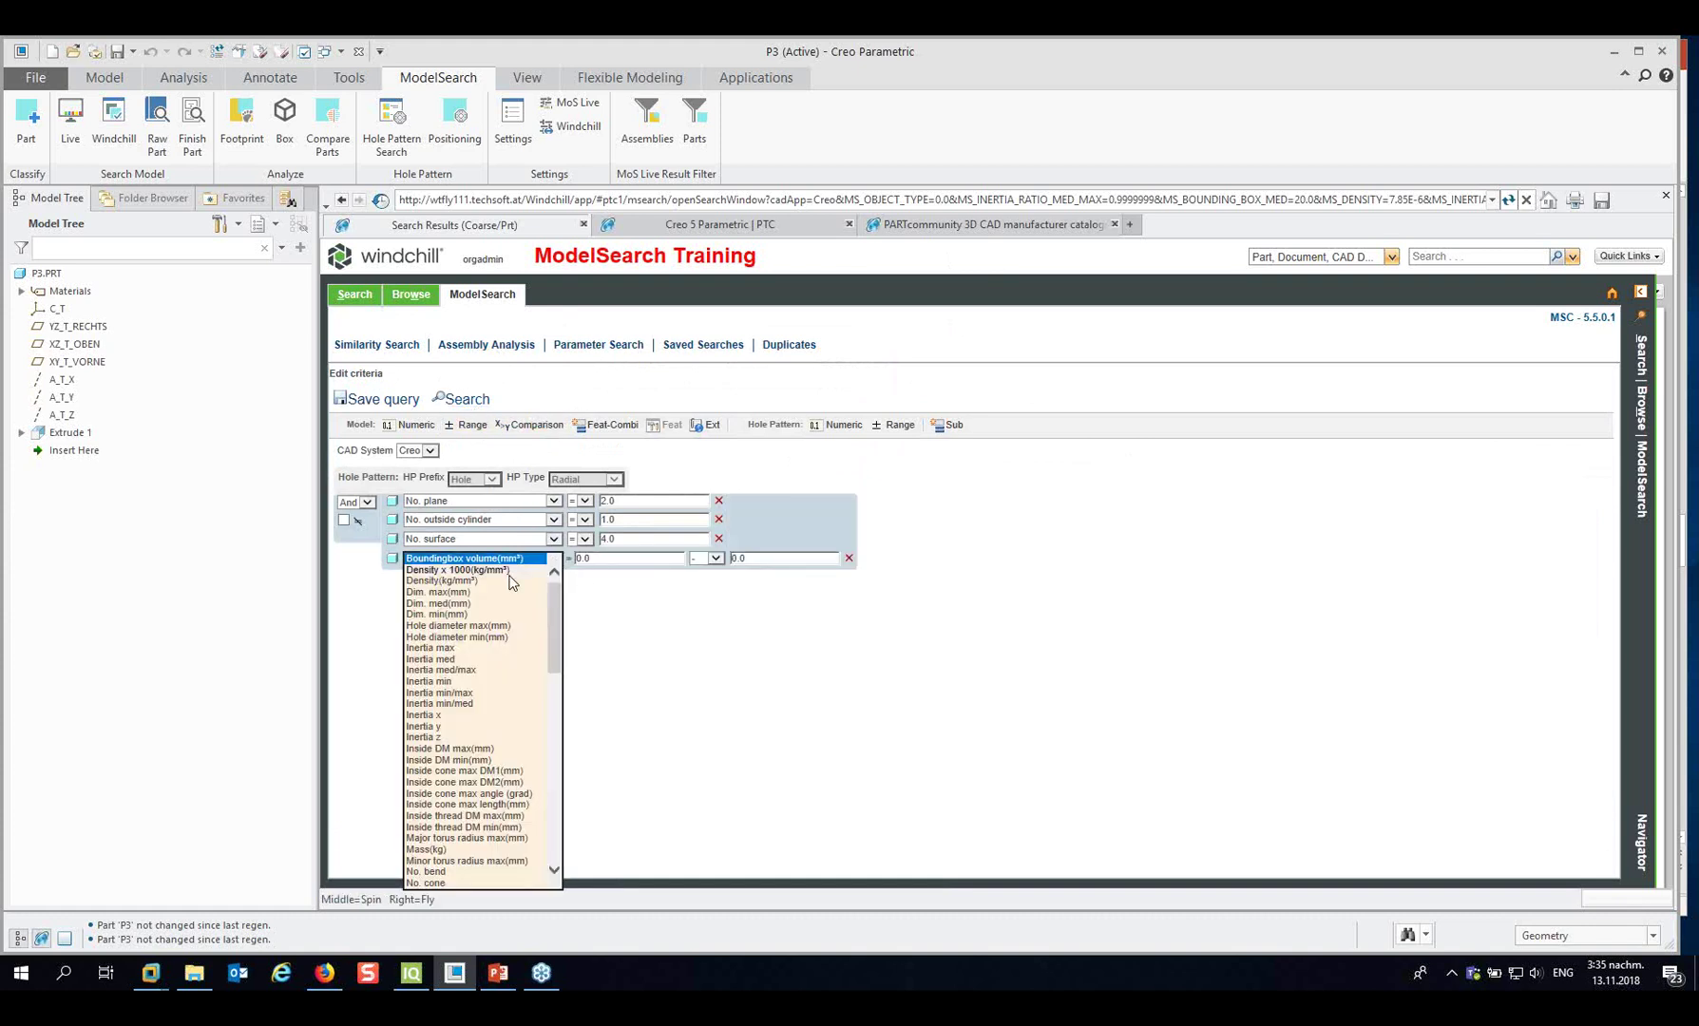
pyautogui.click(457, 592)
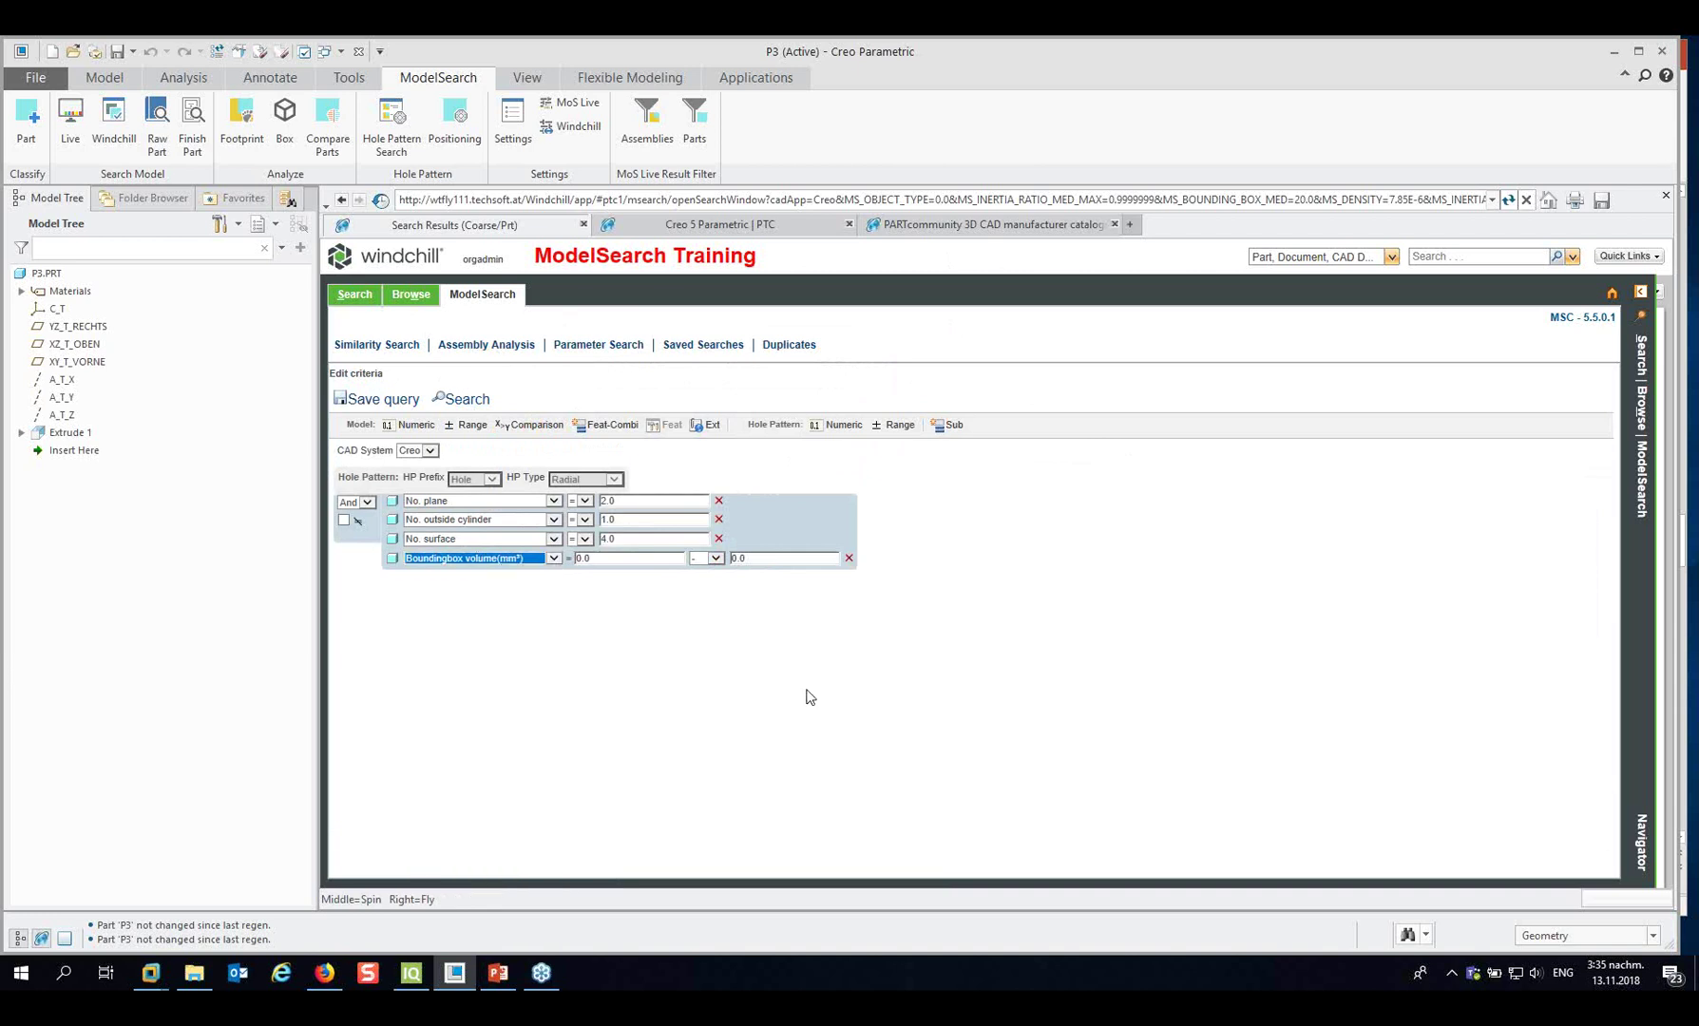
pyautogui.click(602, 557)
pyautogui.write('60')
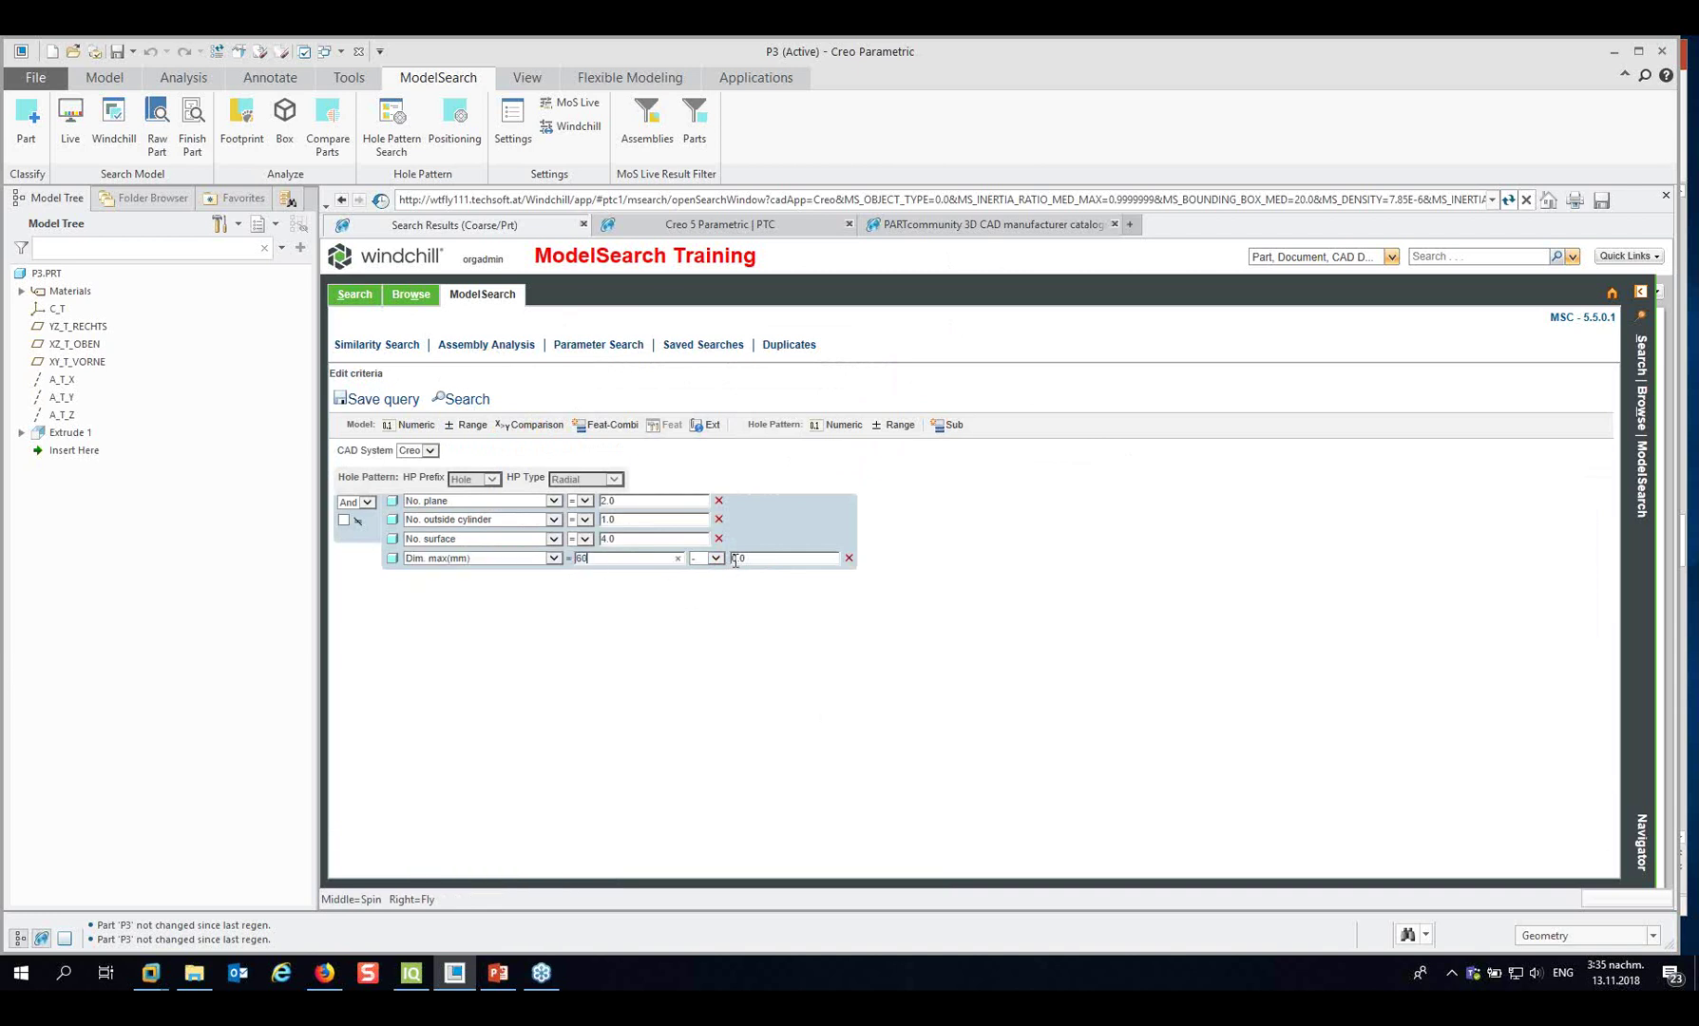
pyautogui.click(742, 560)
pyautogui.doubleClick(776, 560)
pyautogui.write('70')
pyautogui.click(470, 400)
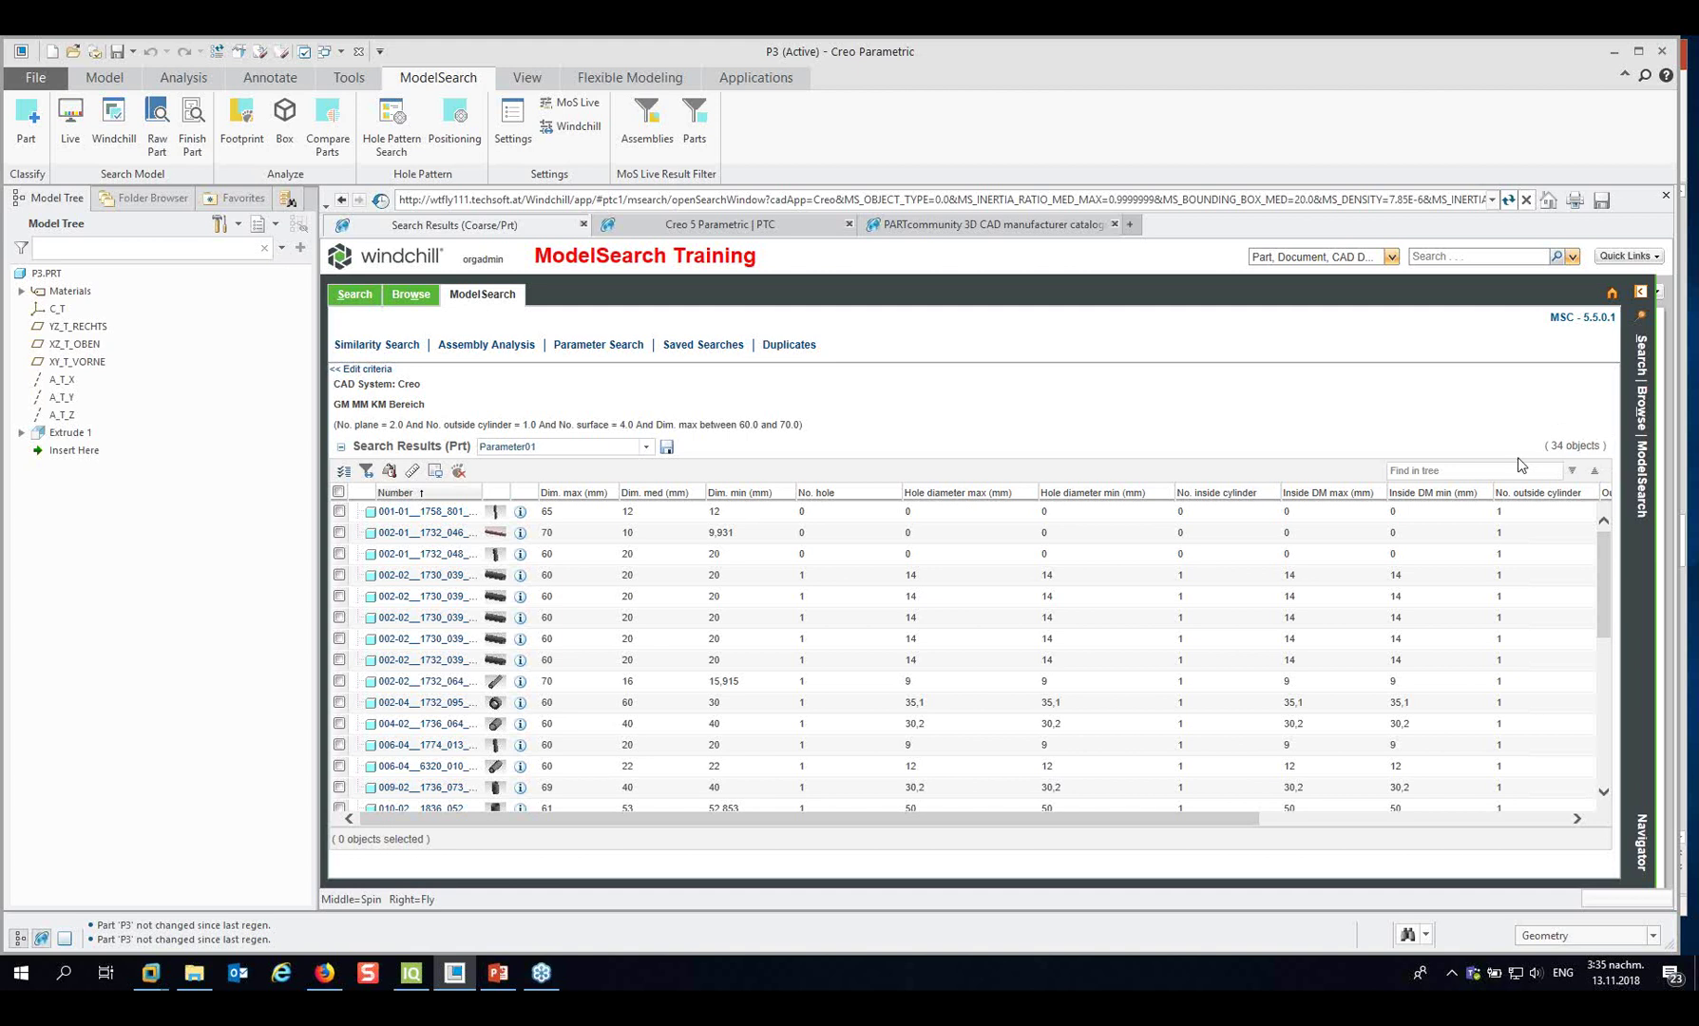
# Look through the results, set the upper limit of the Dim. max range to 60 mm and rerun the search.
pyautogui.scroll(-3, 474, 560)
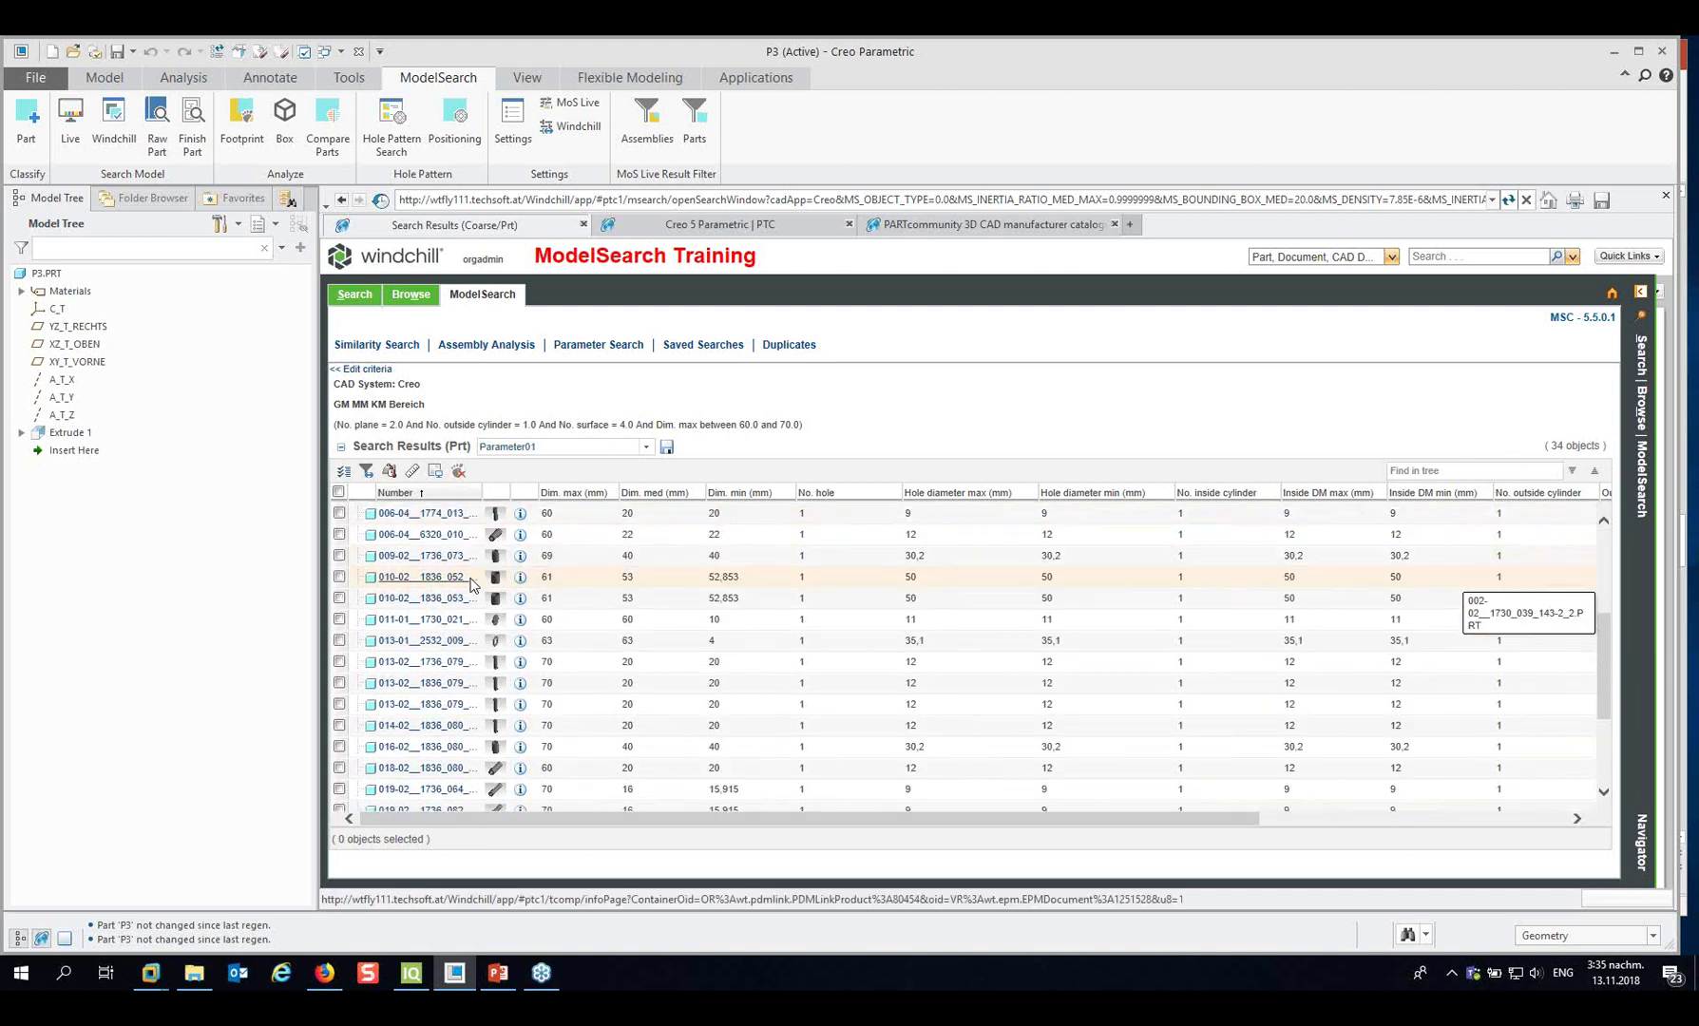
pyautogui.scroll(2, 463, 586)
pyautogui.scroll(2, 463, 586)
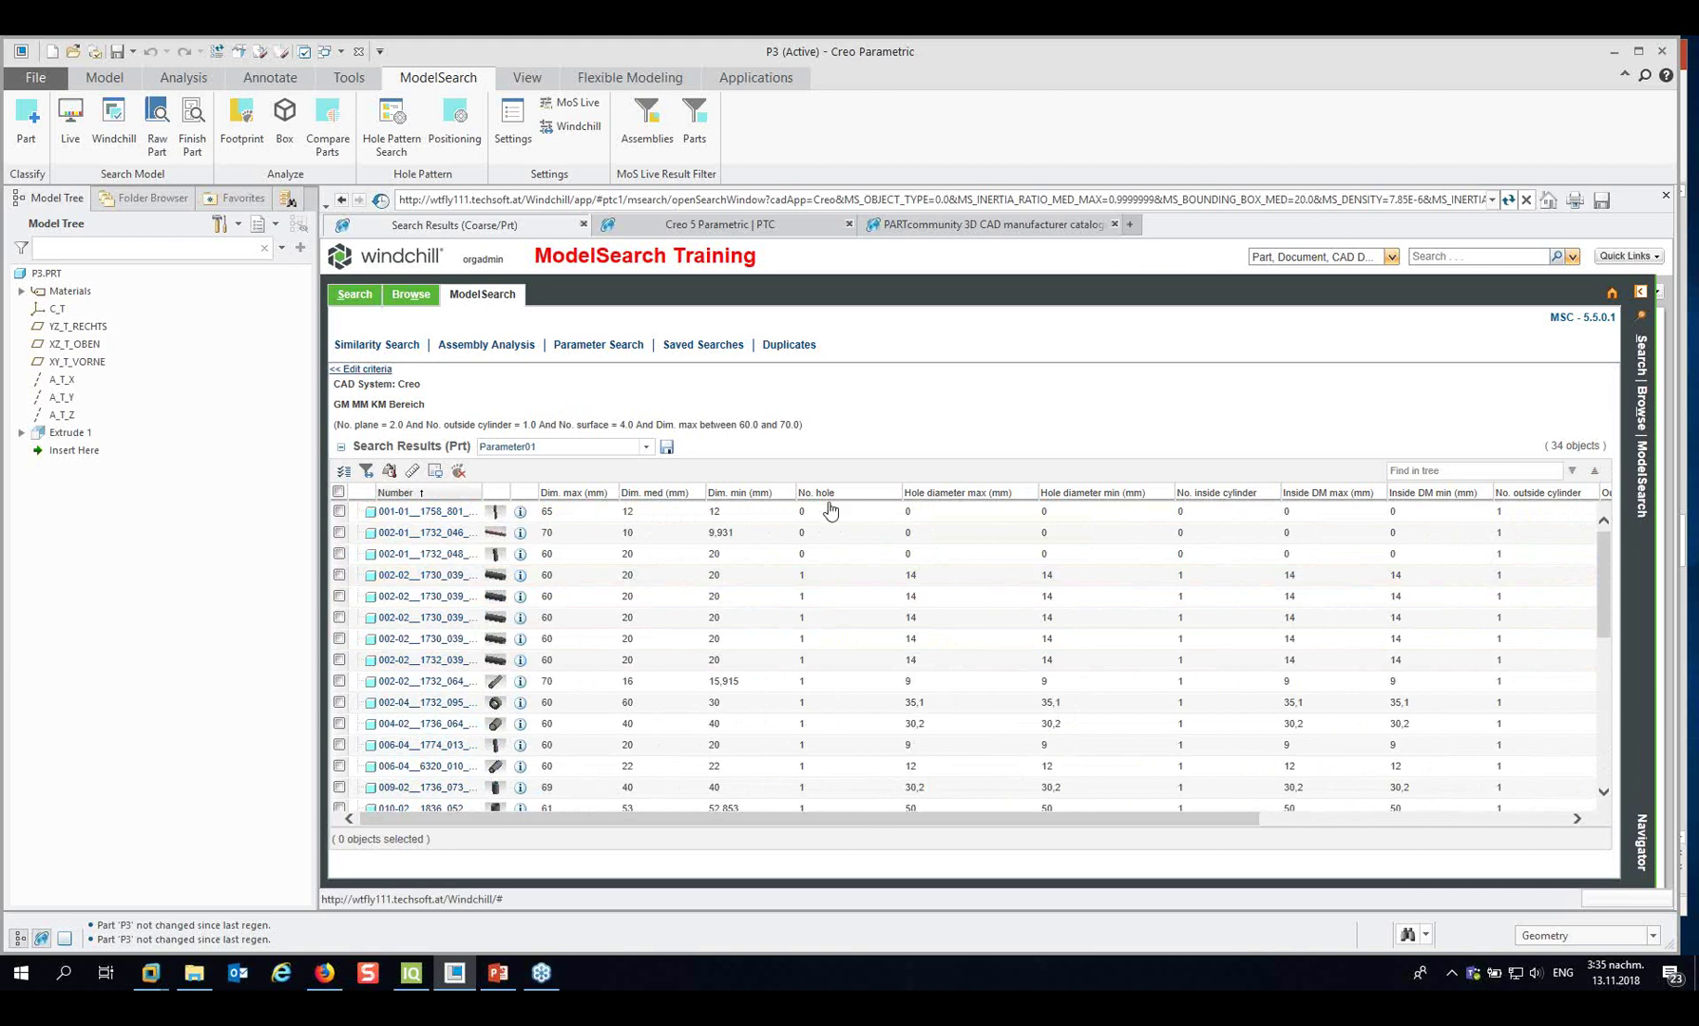
pyautogui.moveTo(755, 560); pyautogui.dragTo(729, 559)
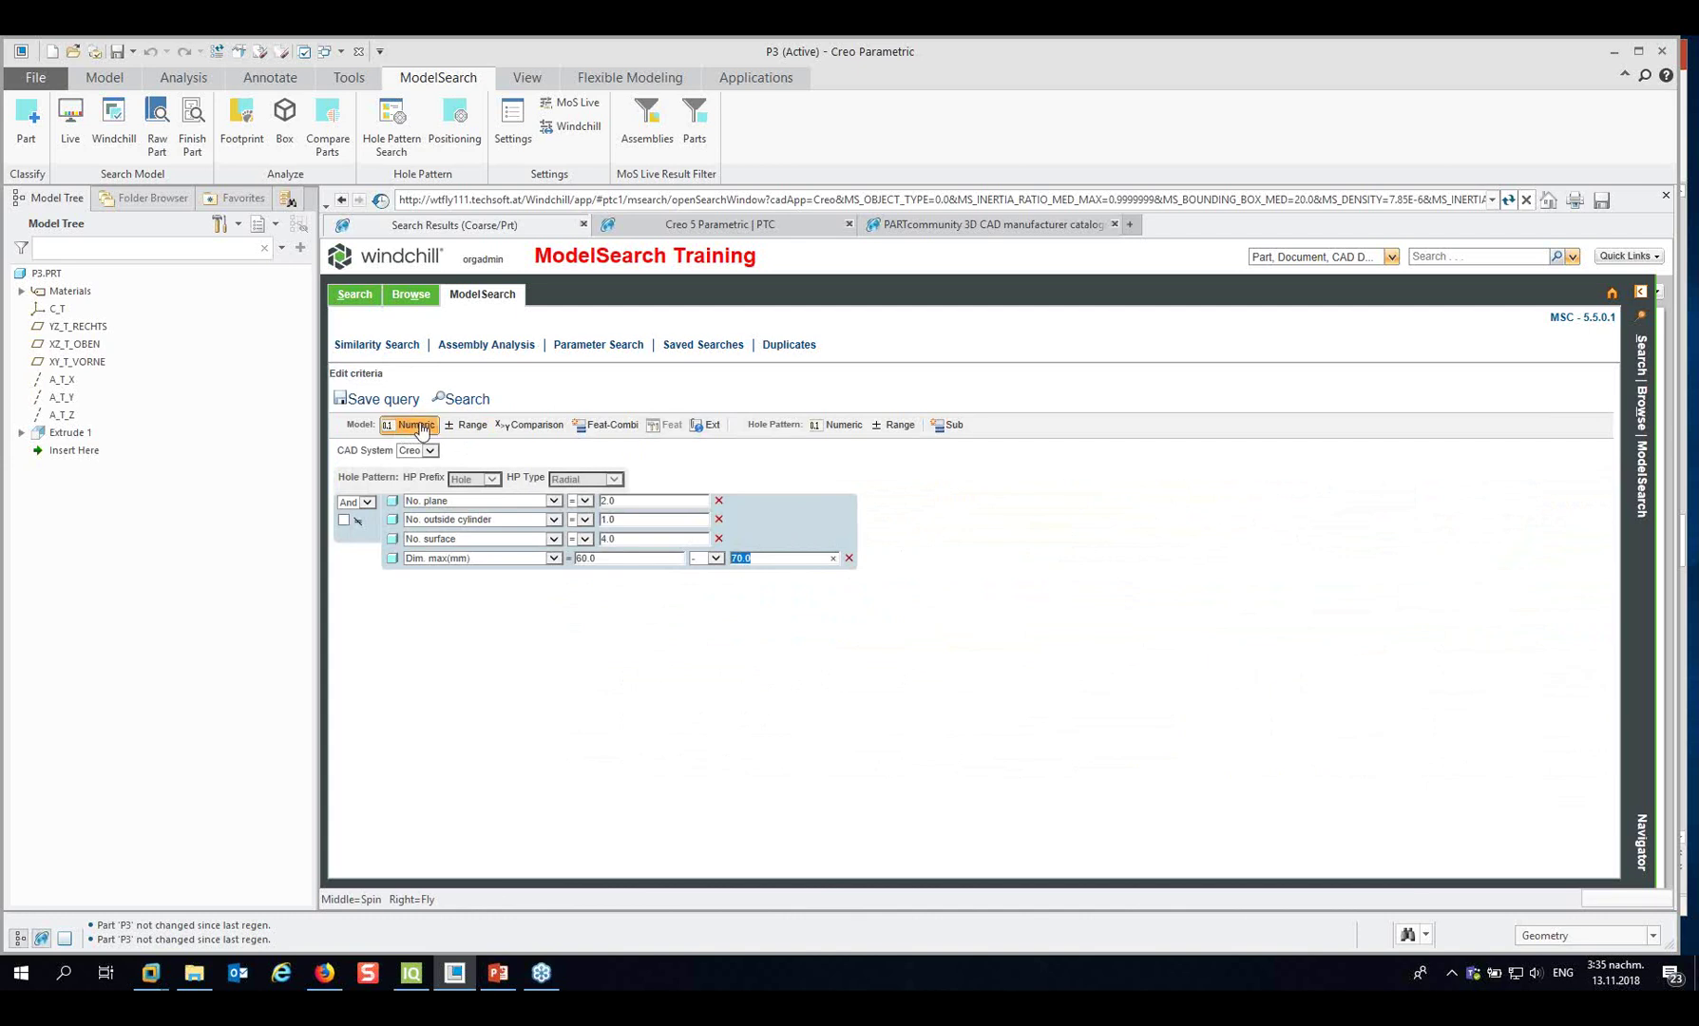
pyautogui.write('60')
pyautogui.click(463, 400)
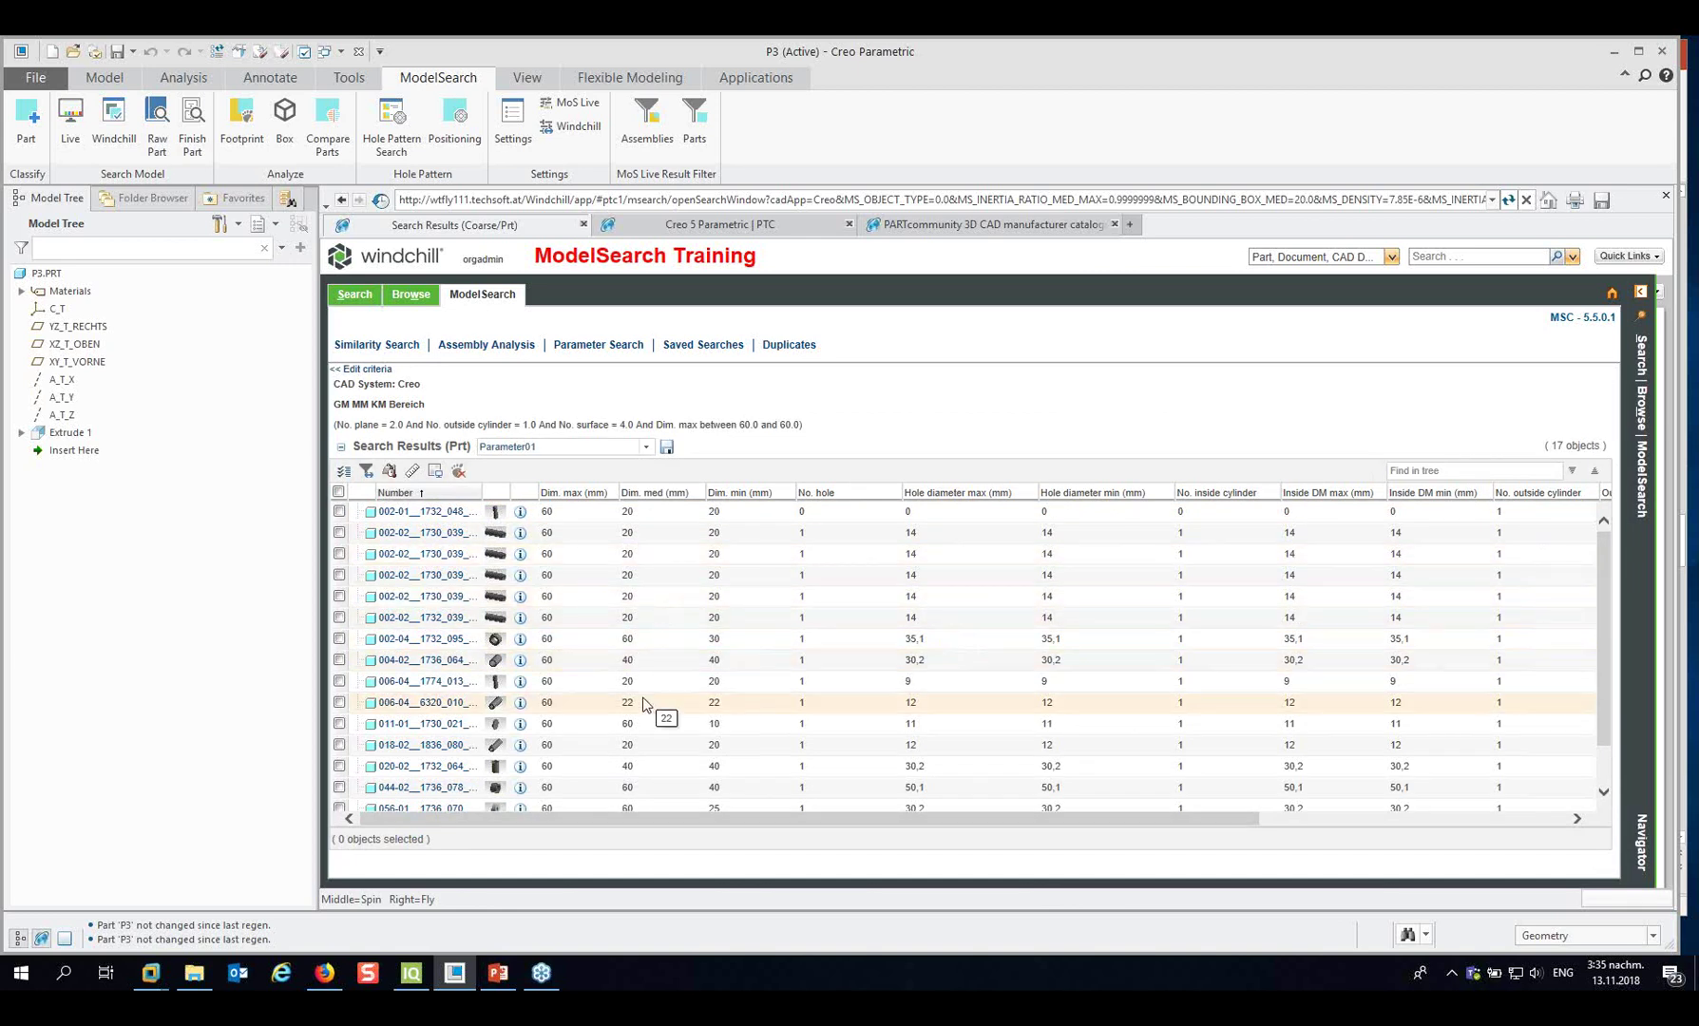
# Add a numeric Outside DM max criterion of 20 mm to the query and rerun the search.
pyautogui.click(367, 370)
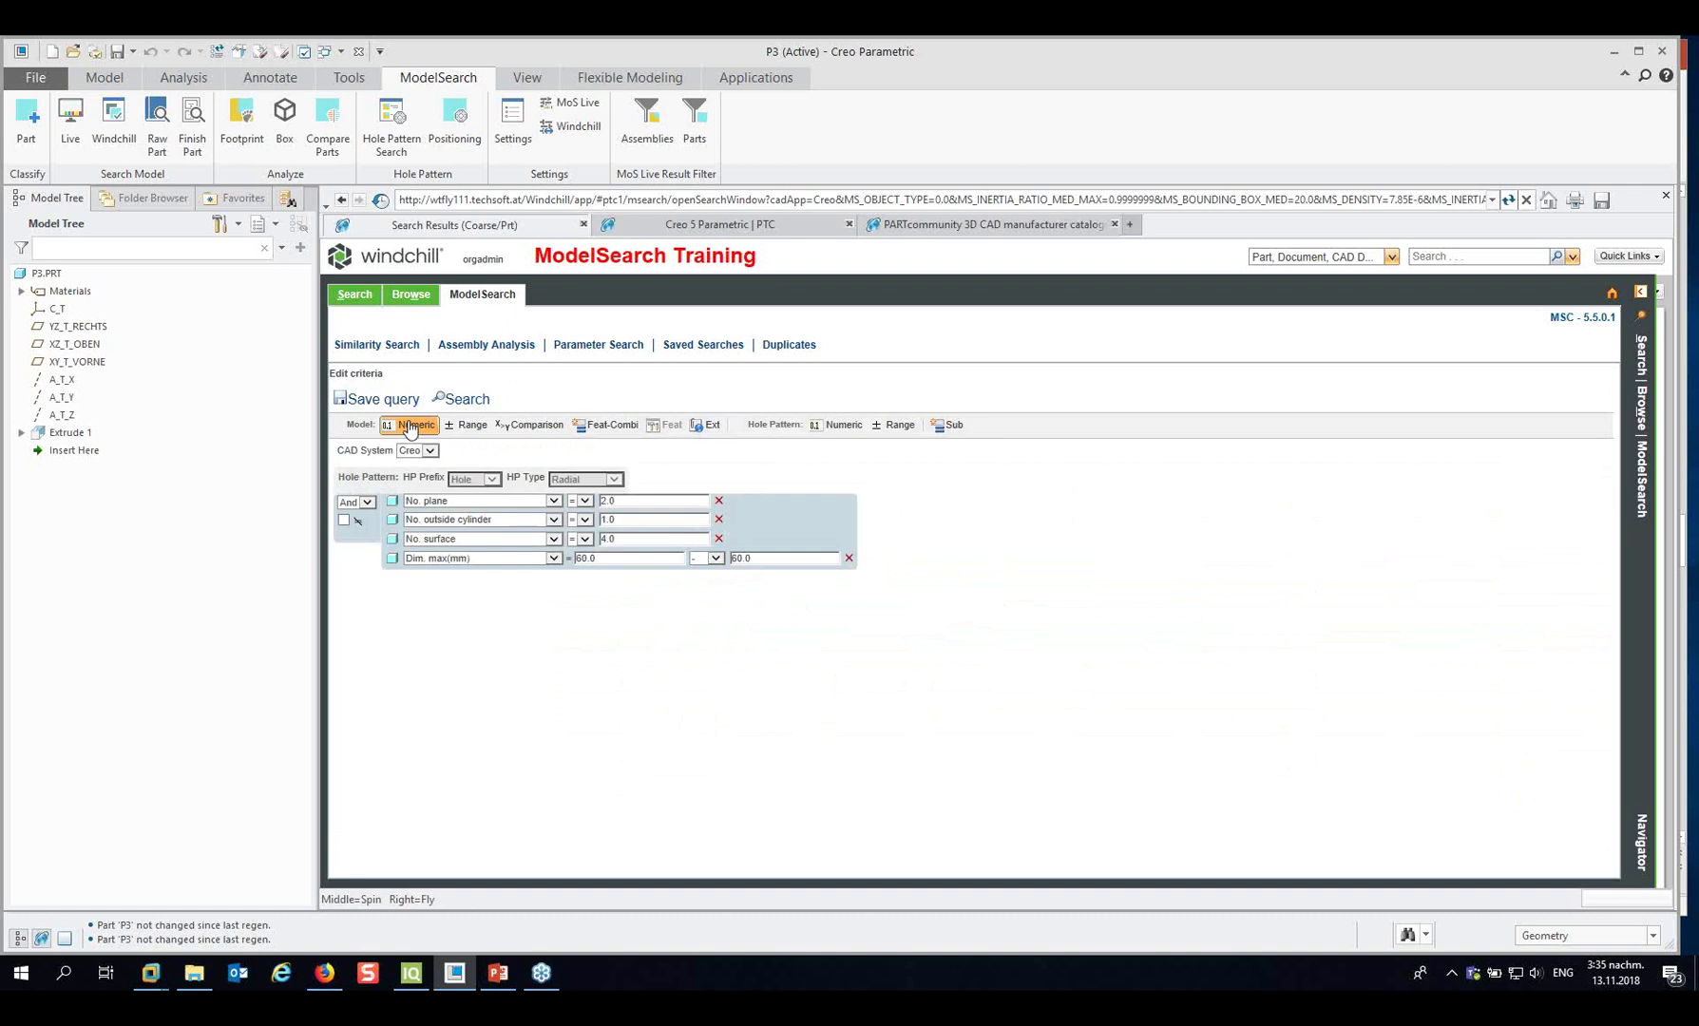
pyautogui.click(411, 426)
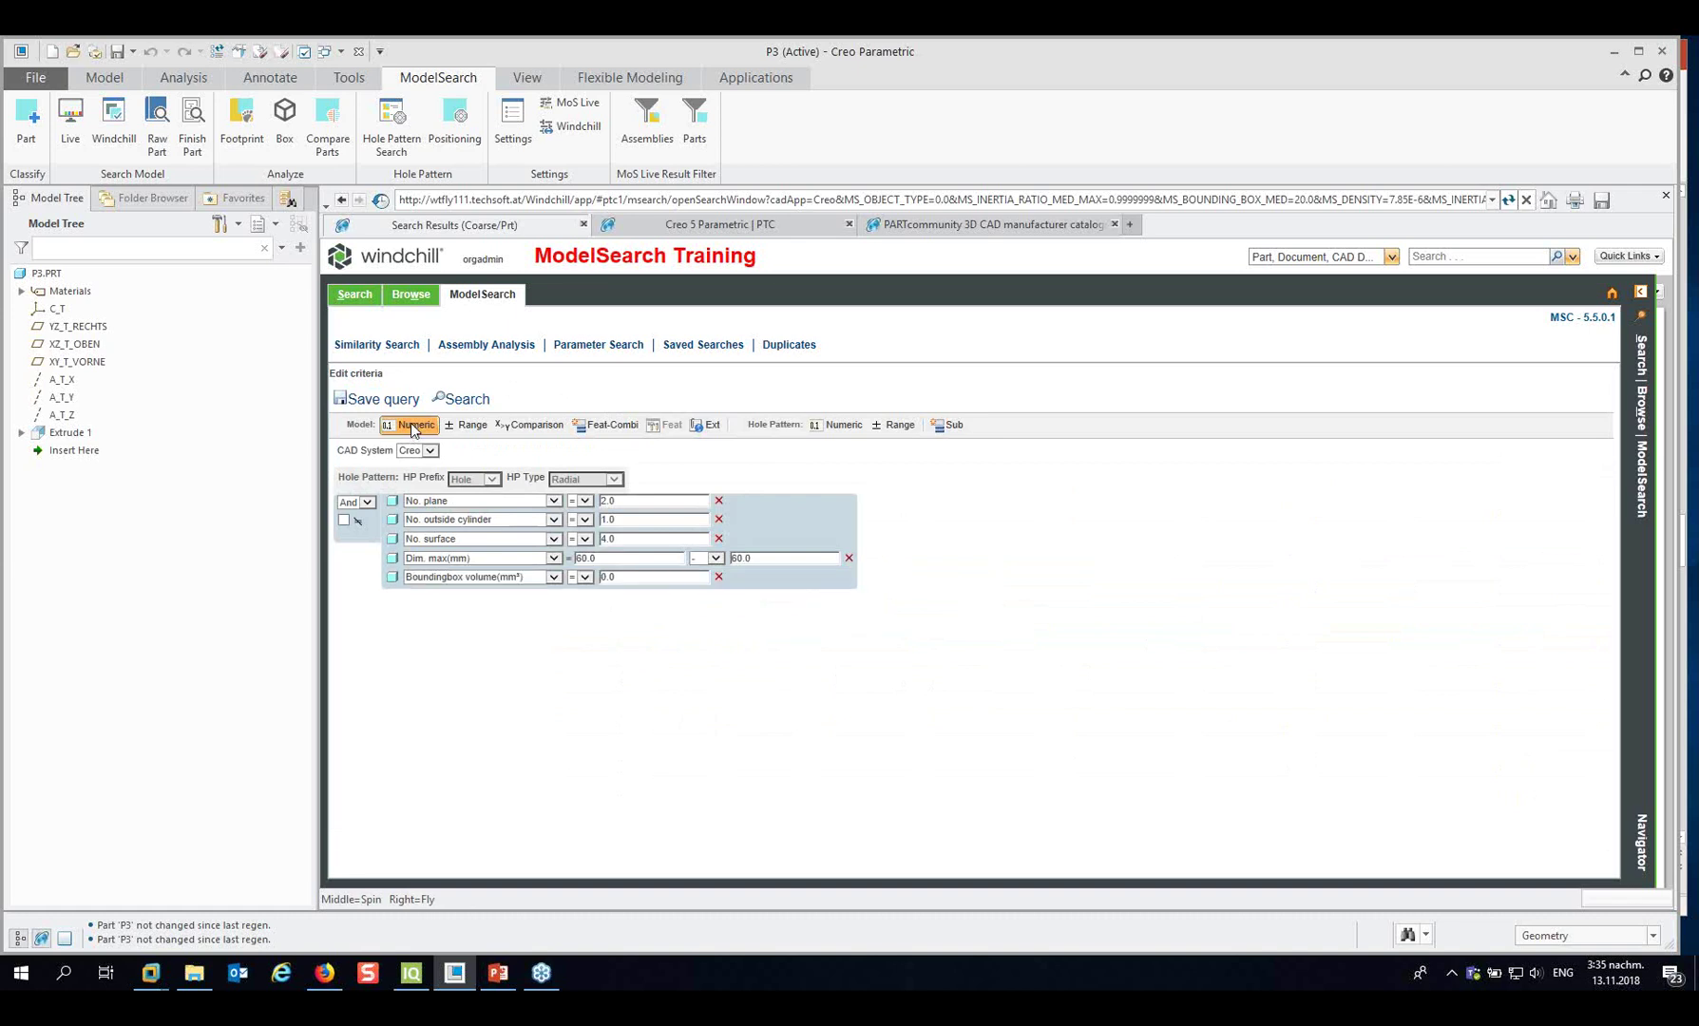
pyautogui.click(552, 579)
pyautogui.click(552, 578)
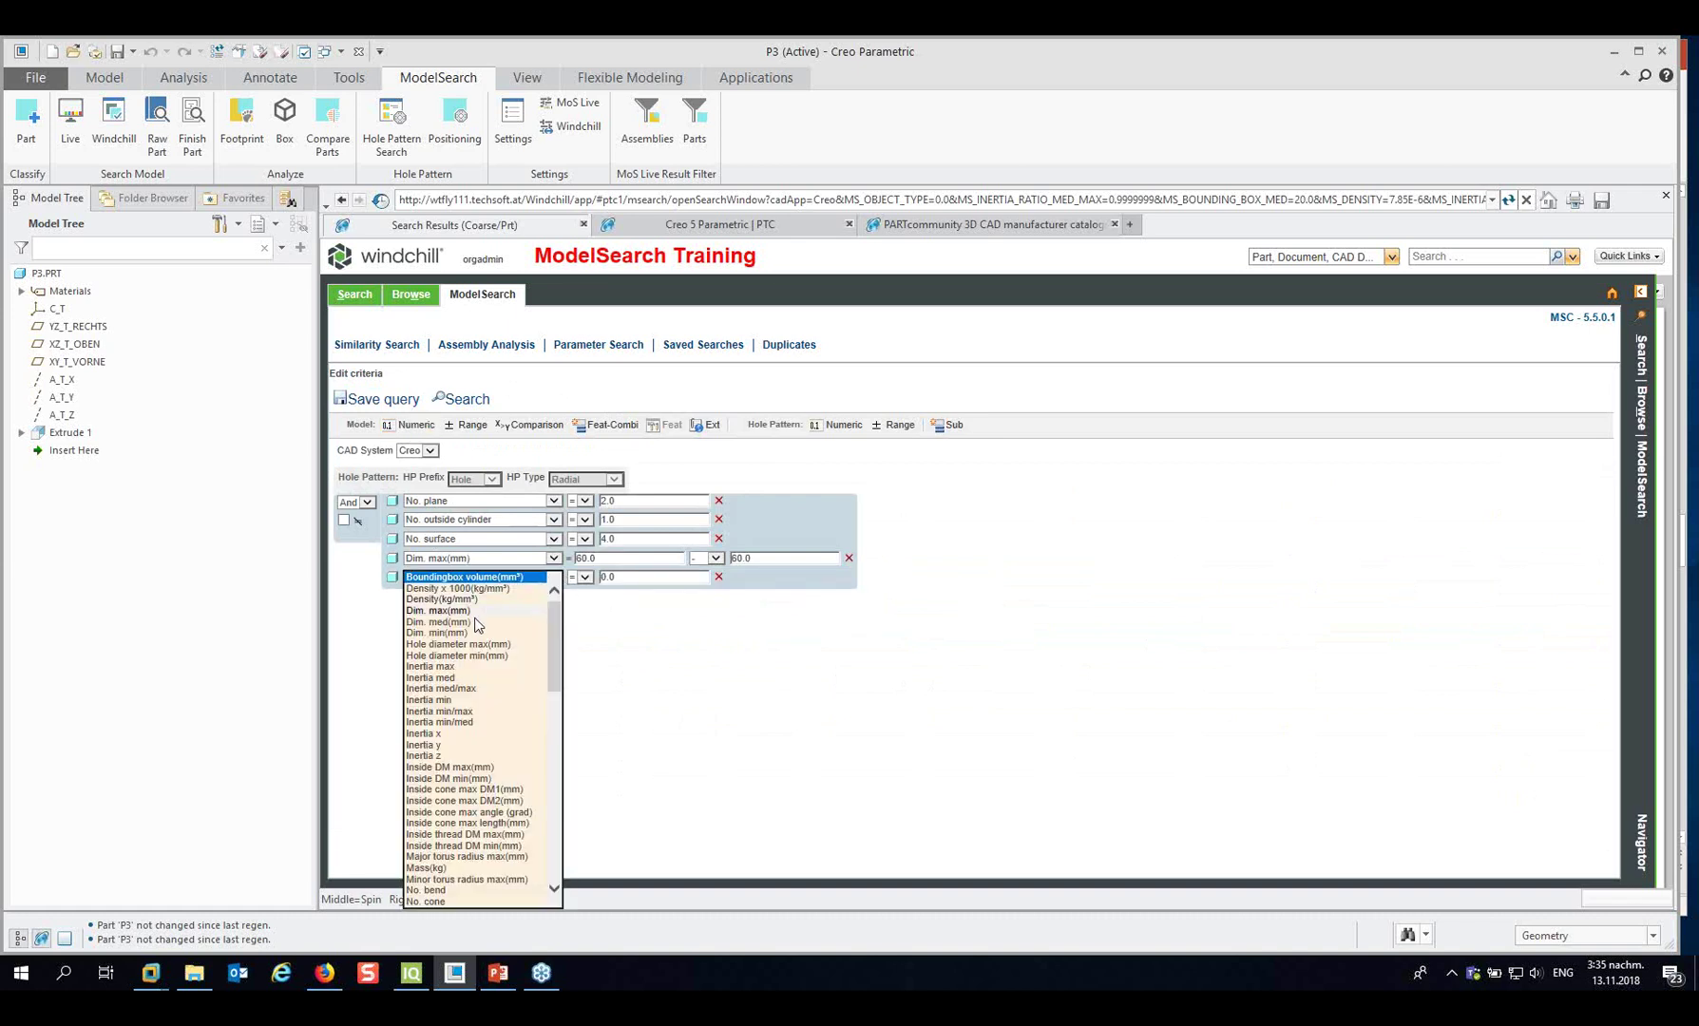
pyautogui.scroll(-5, 461, 808)
pyautogui.scroll(-5, 461, 814)
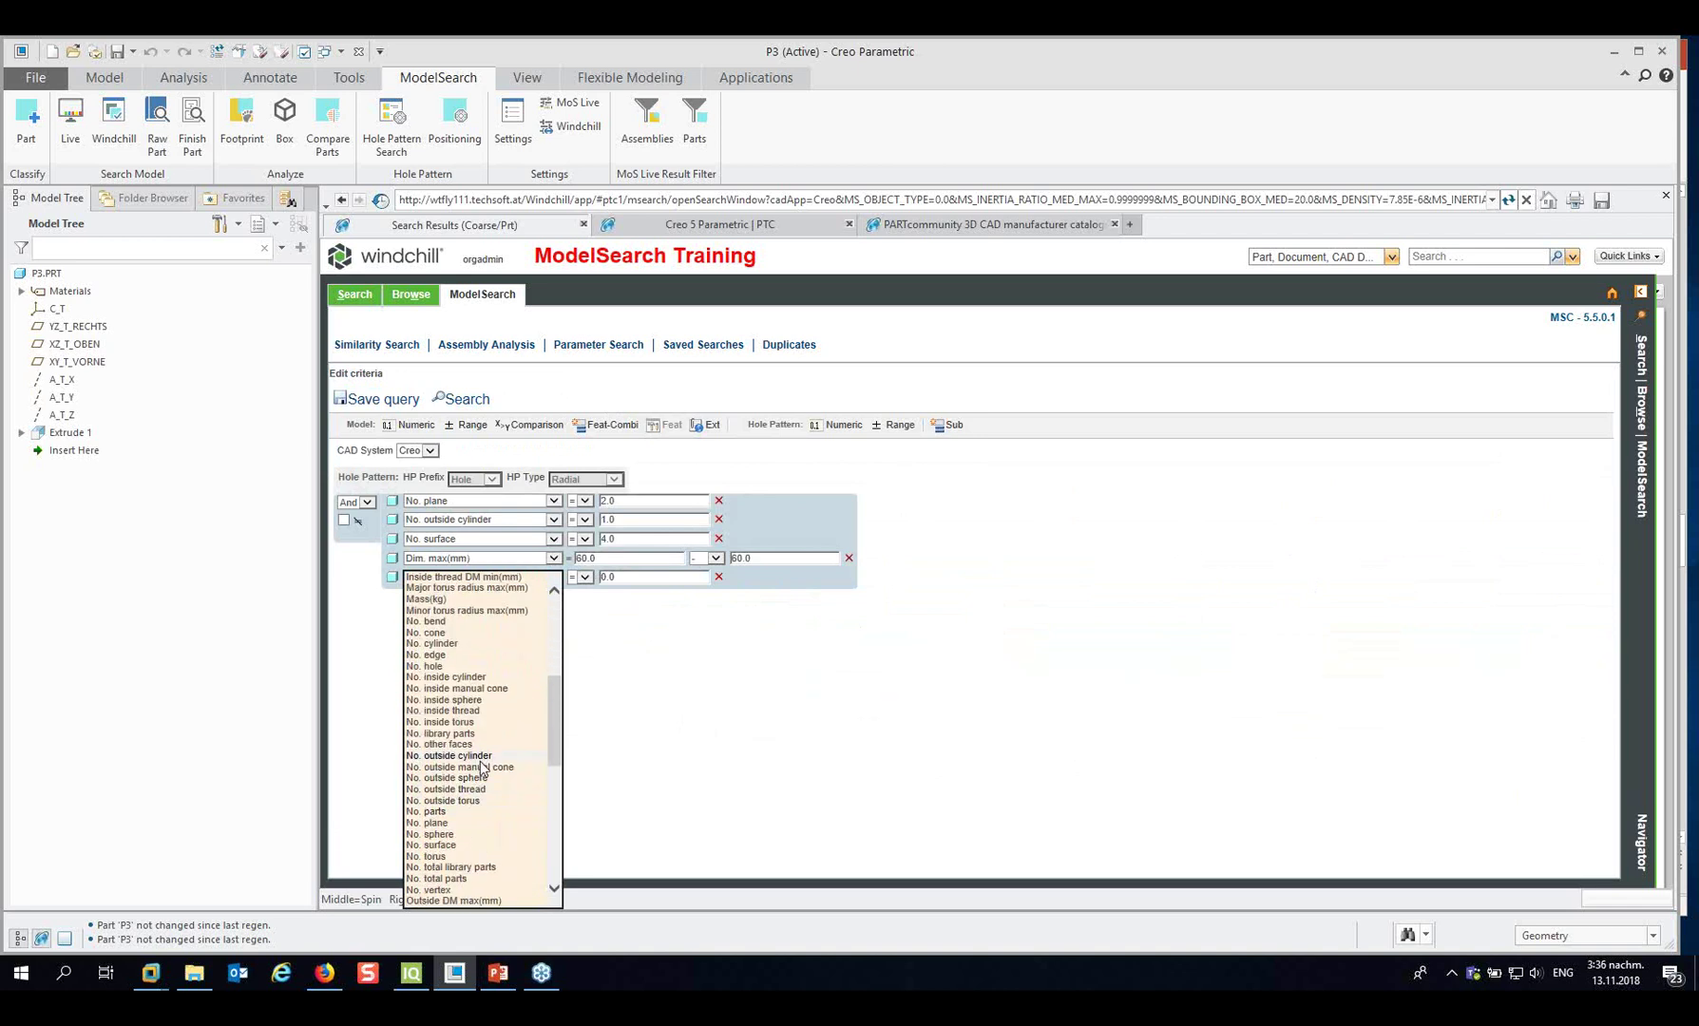
pyautogui.scroll(-4, 479, 784)
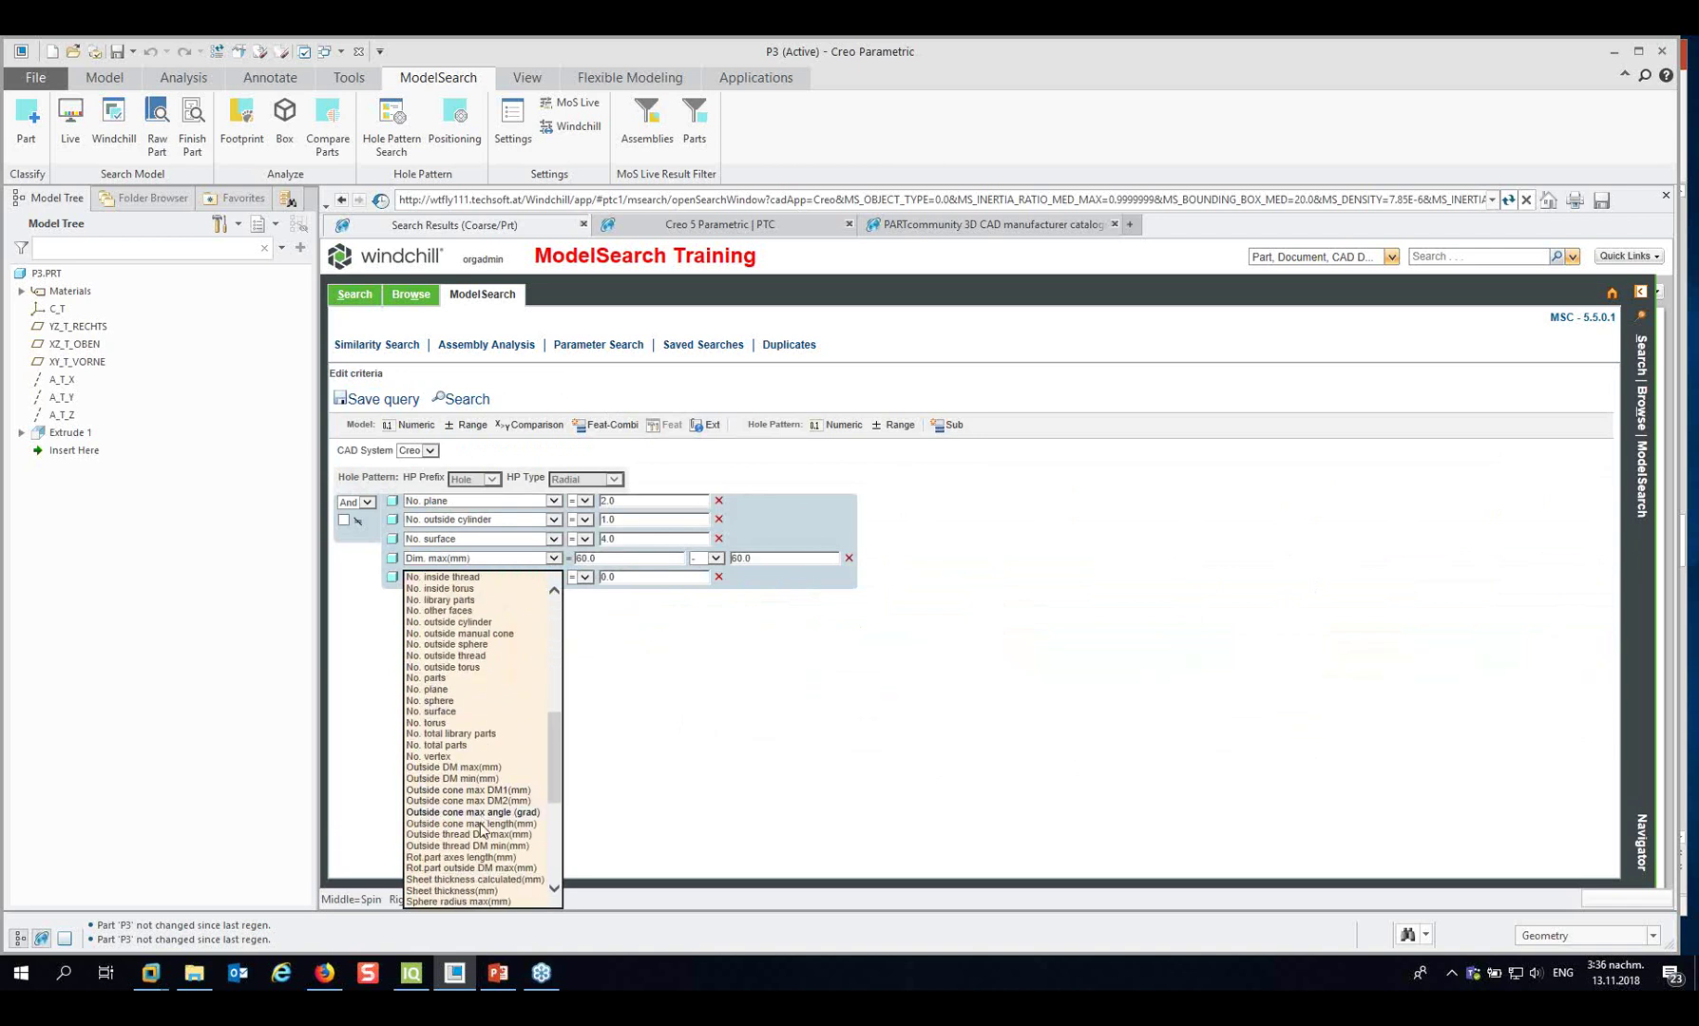
pyautogui.click(480, 767)
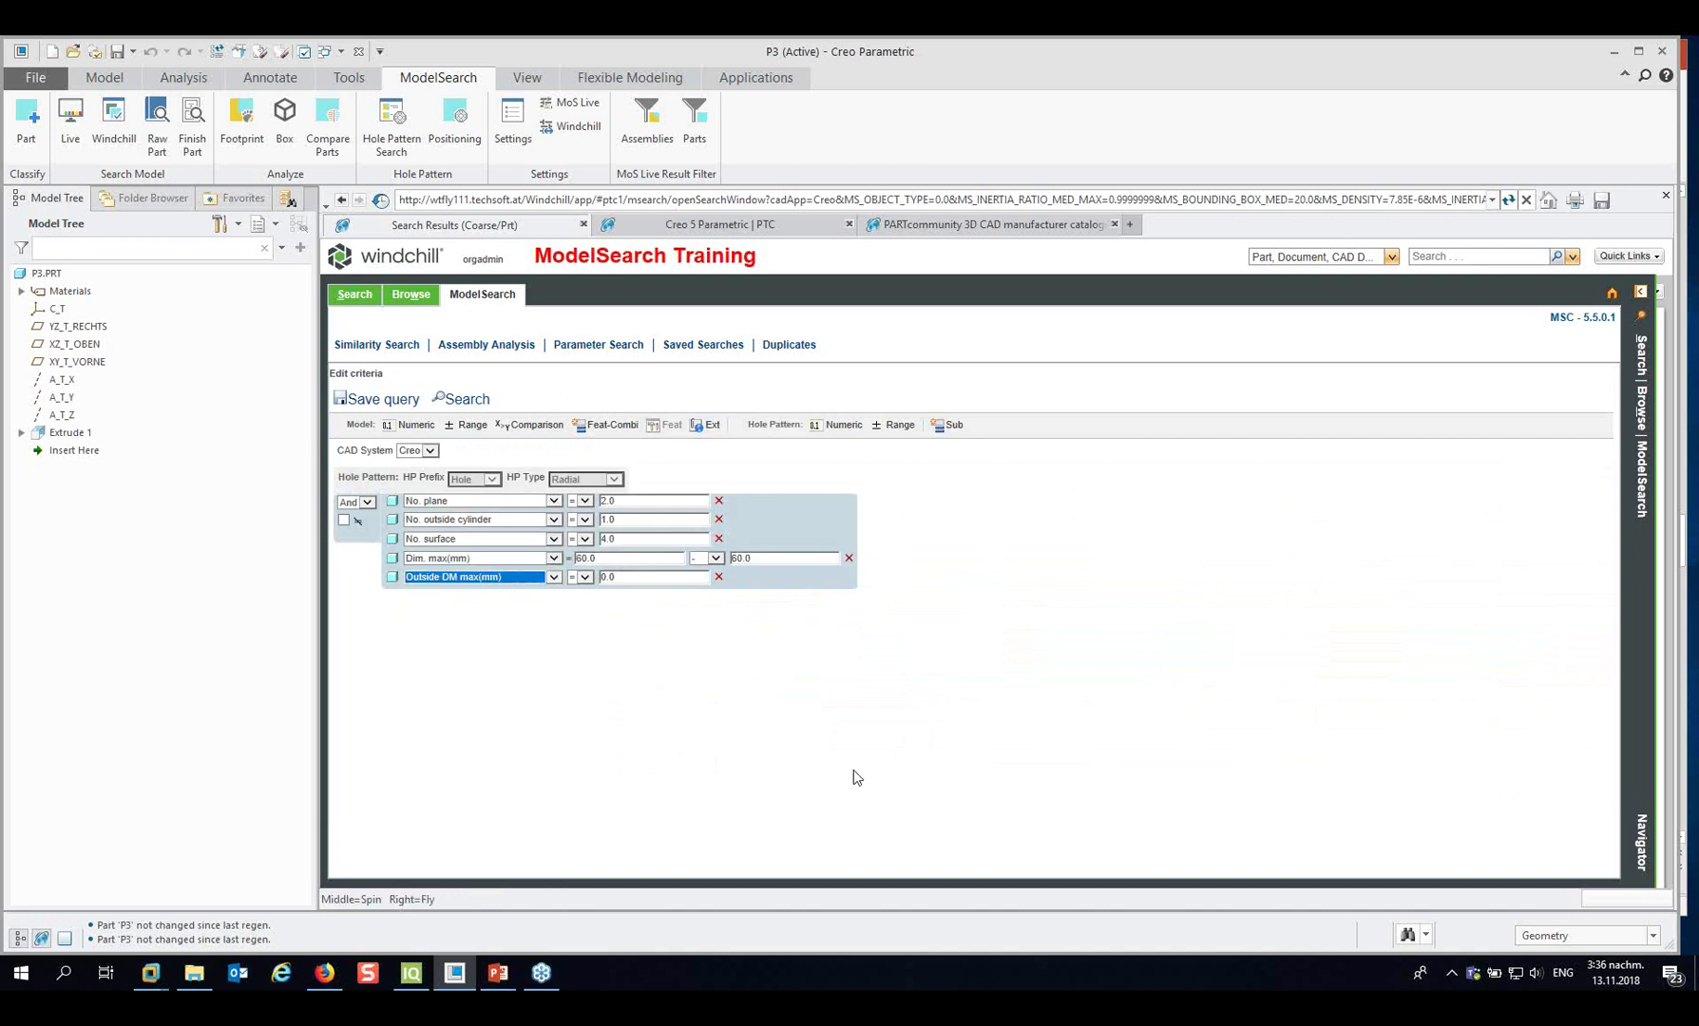
pyautogui.click(627, 575)
pyautogui.write('20')
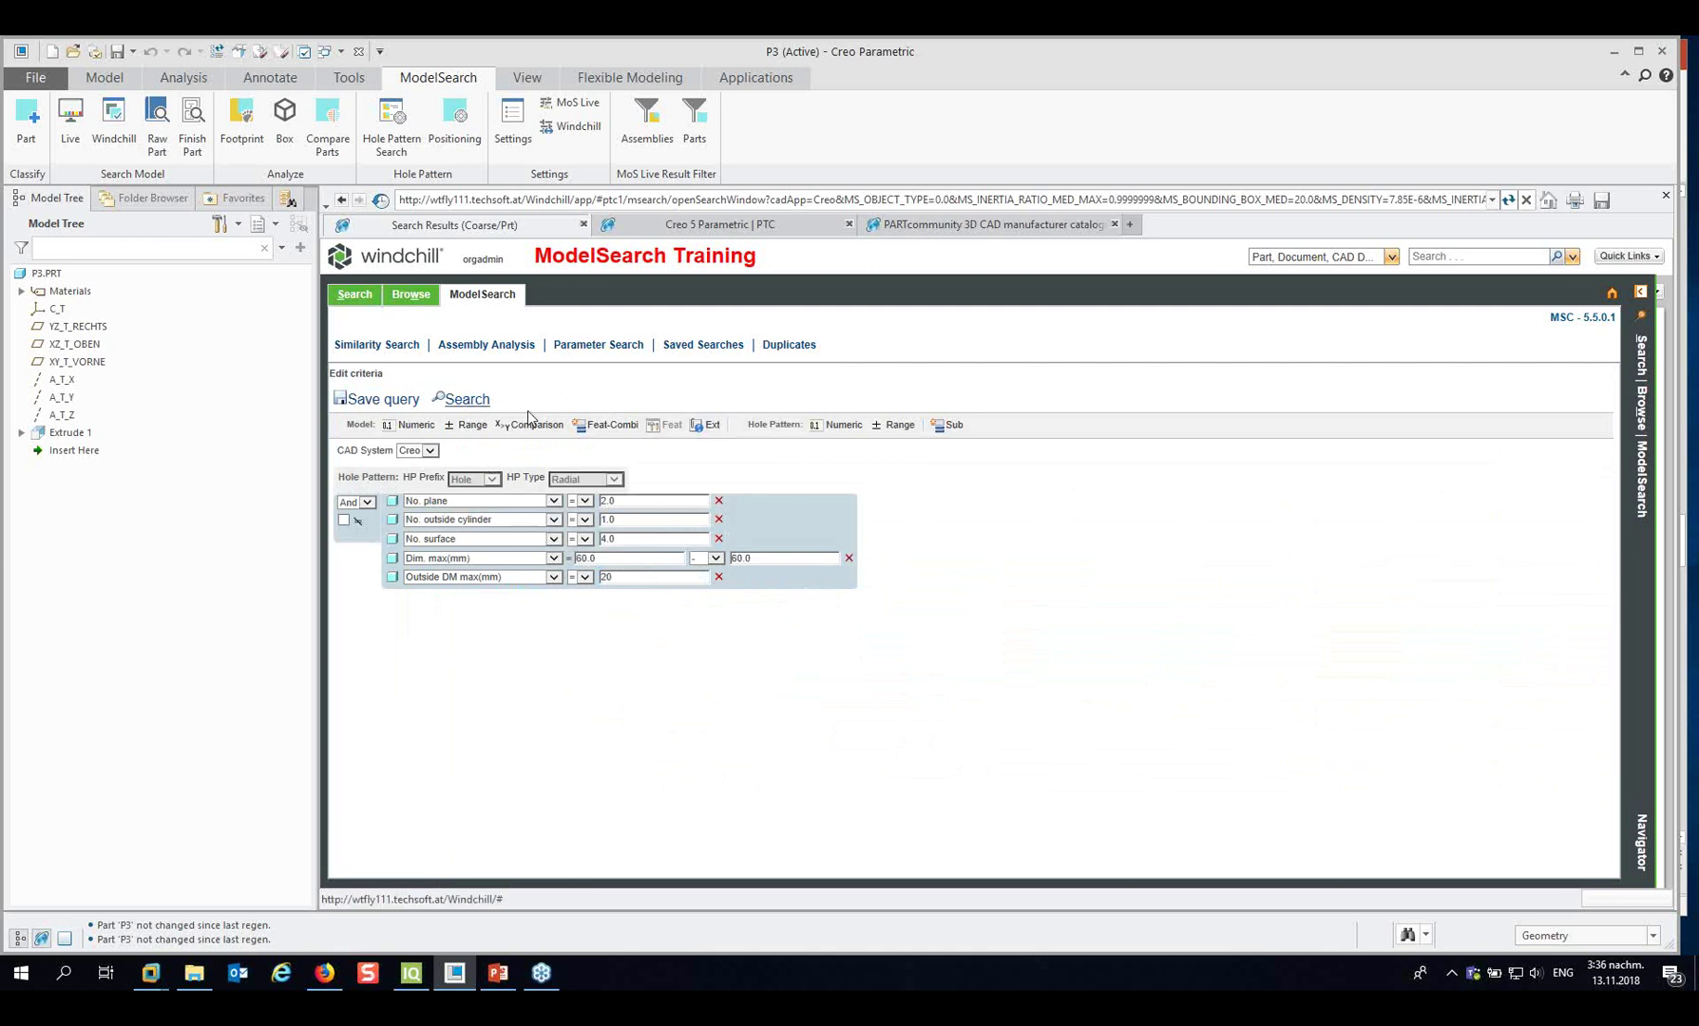
pyautogui.click(480, 400)
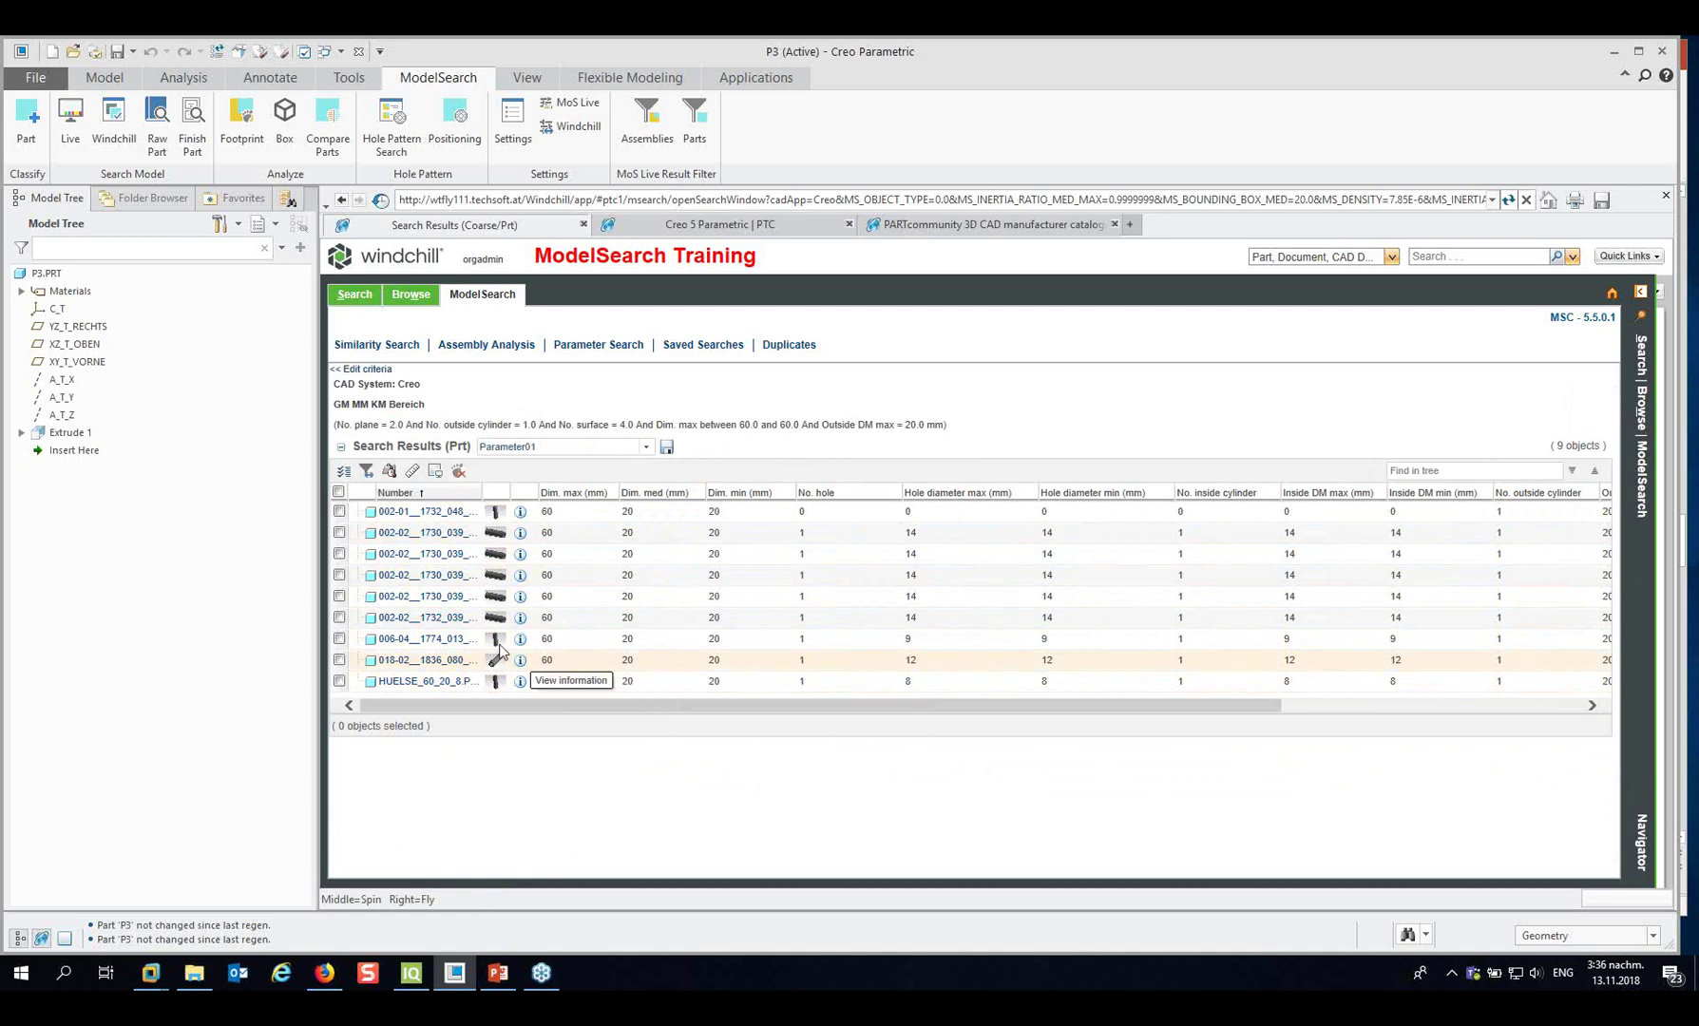
# Load the global saved query "Tubes - Hülsen" for editing.
pyautogui.click(704, 346)
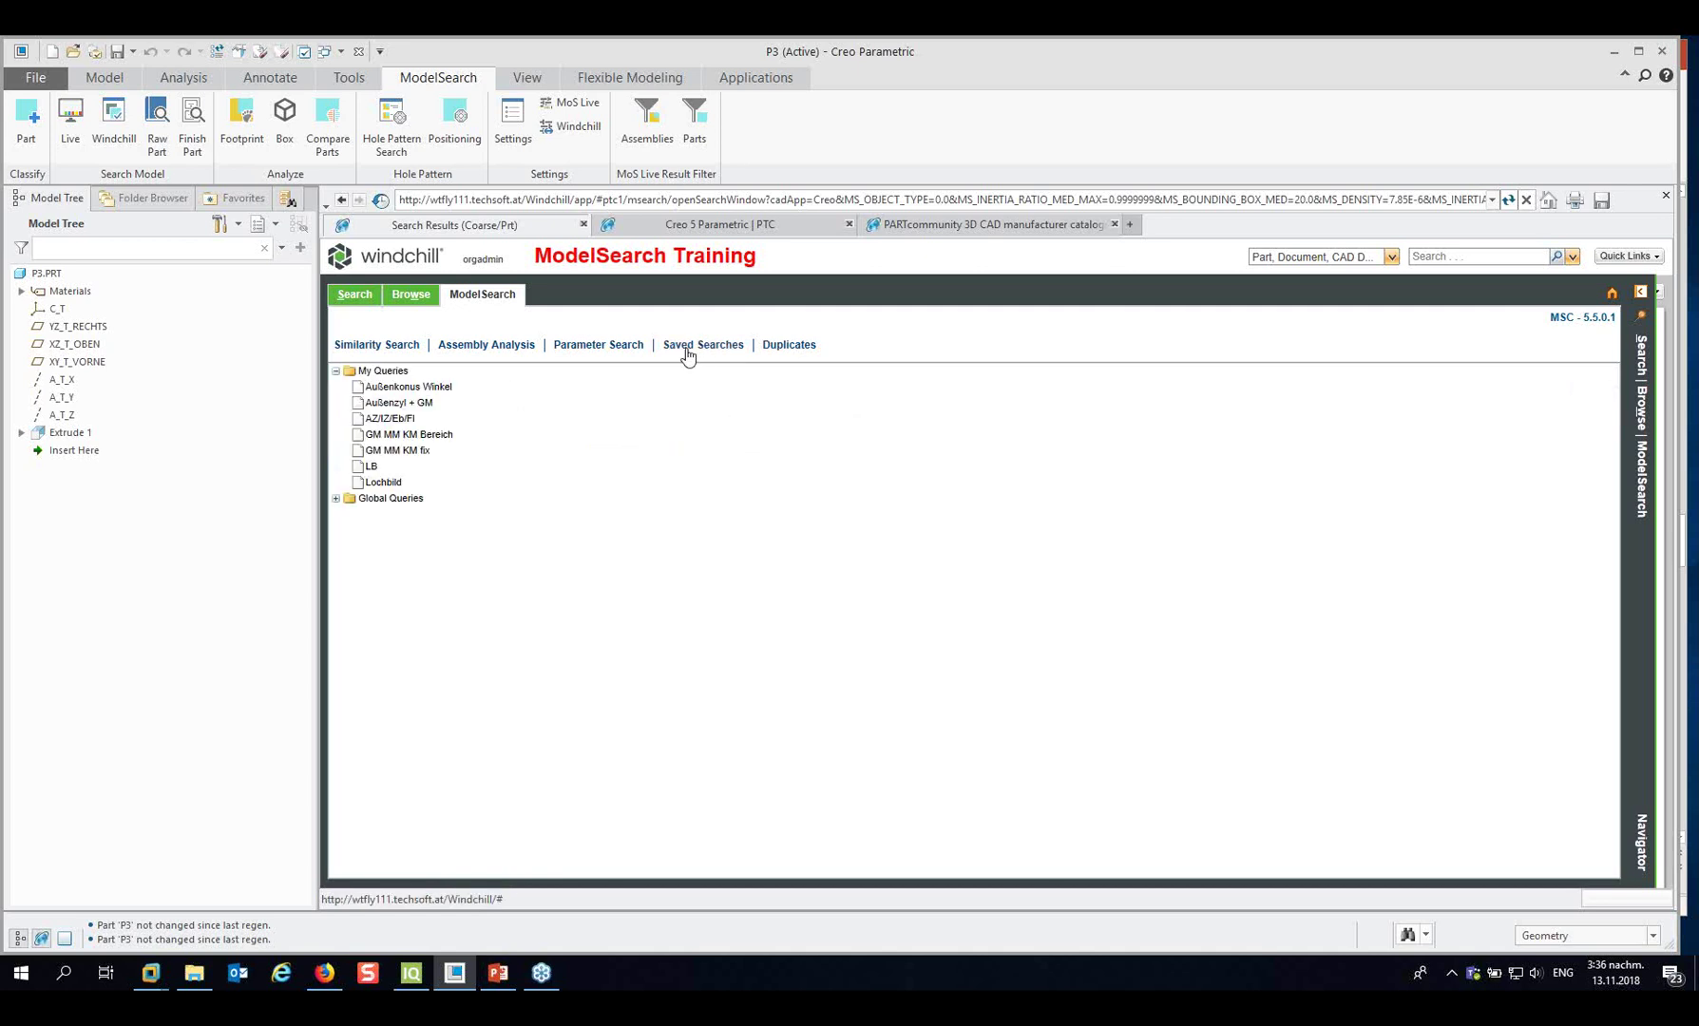
pyautogui.click(337, 499)
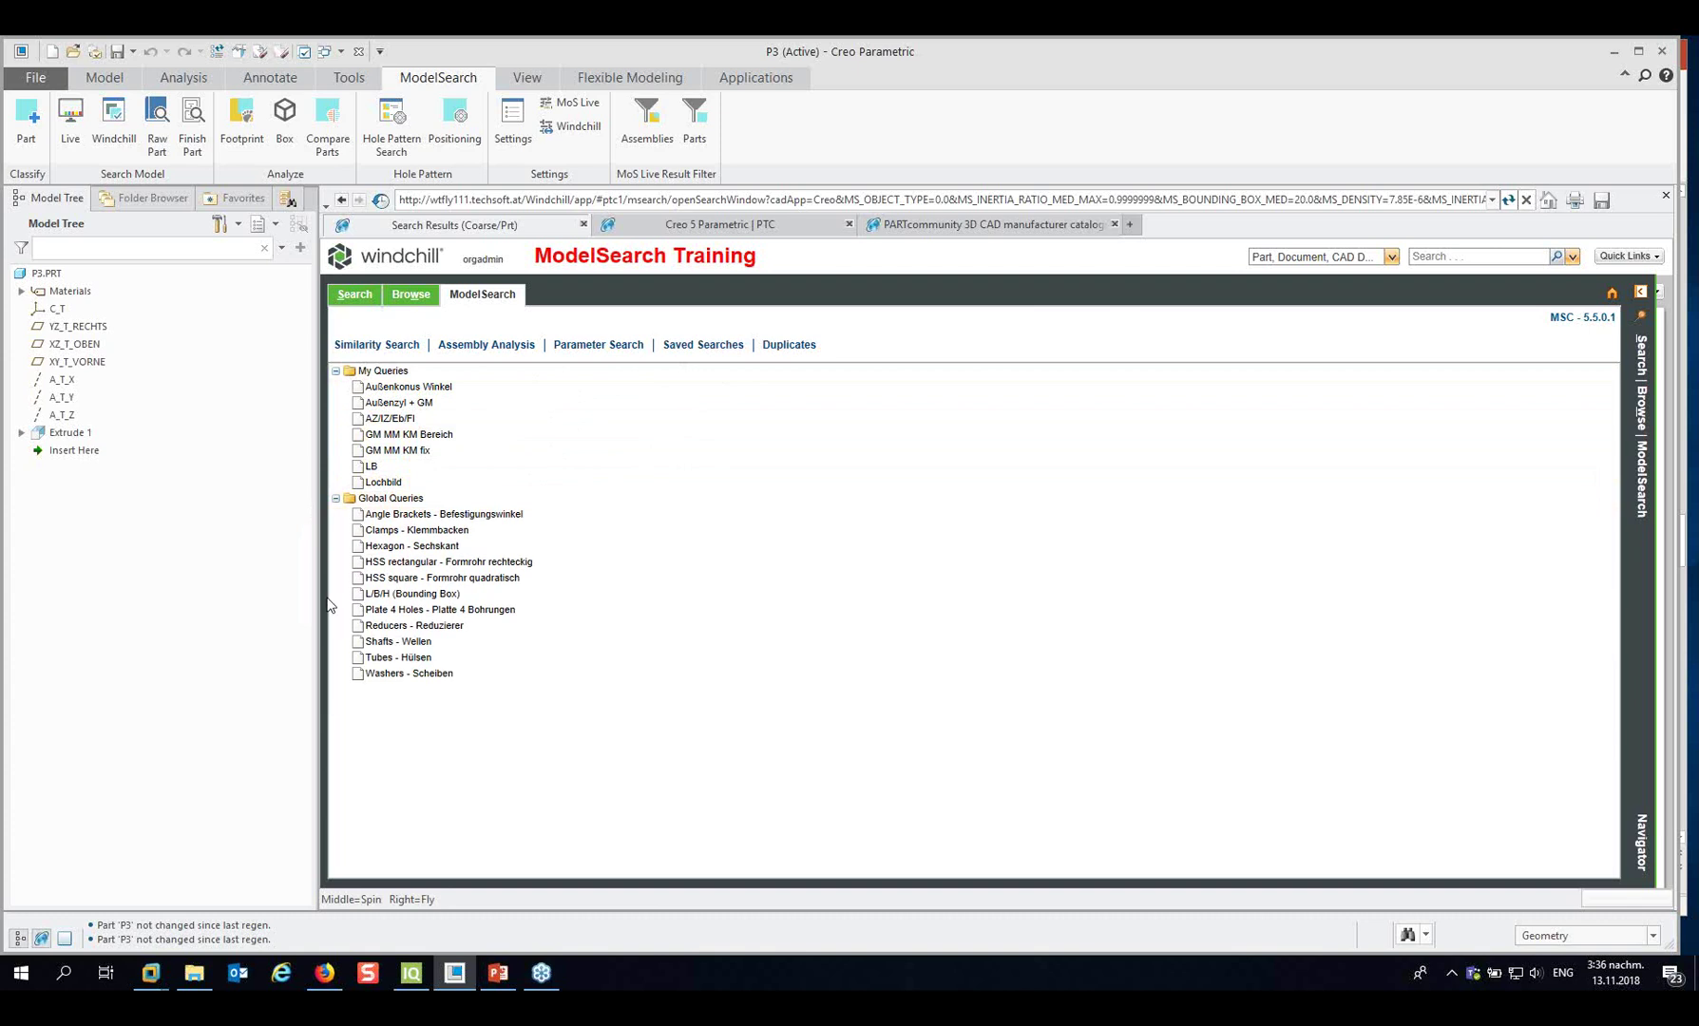
pyautogui.click(403, 660)
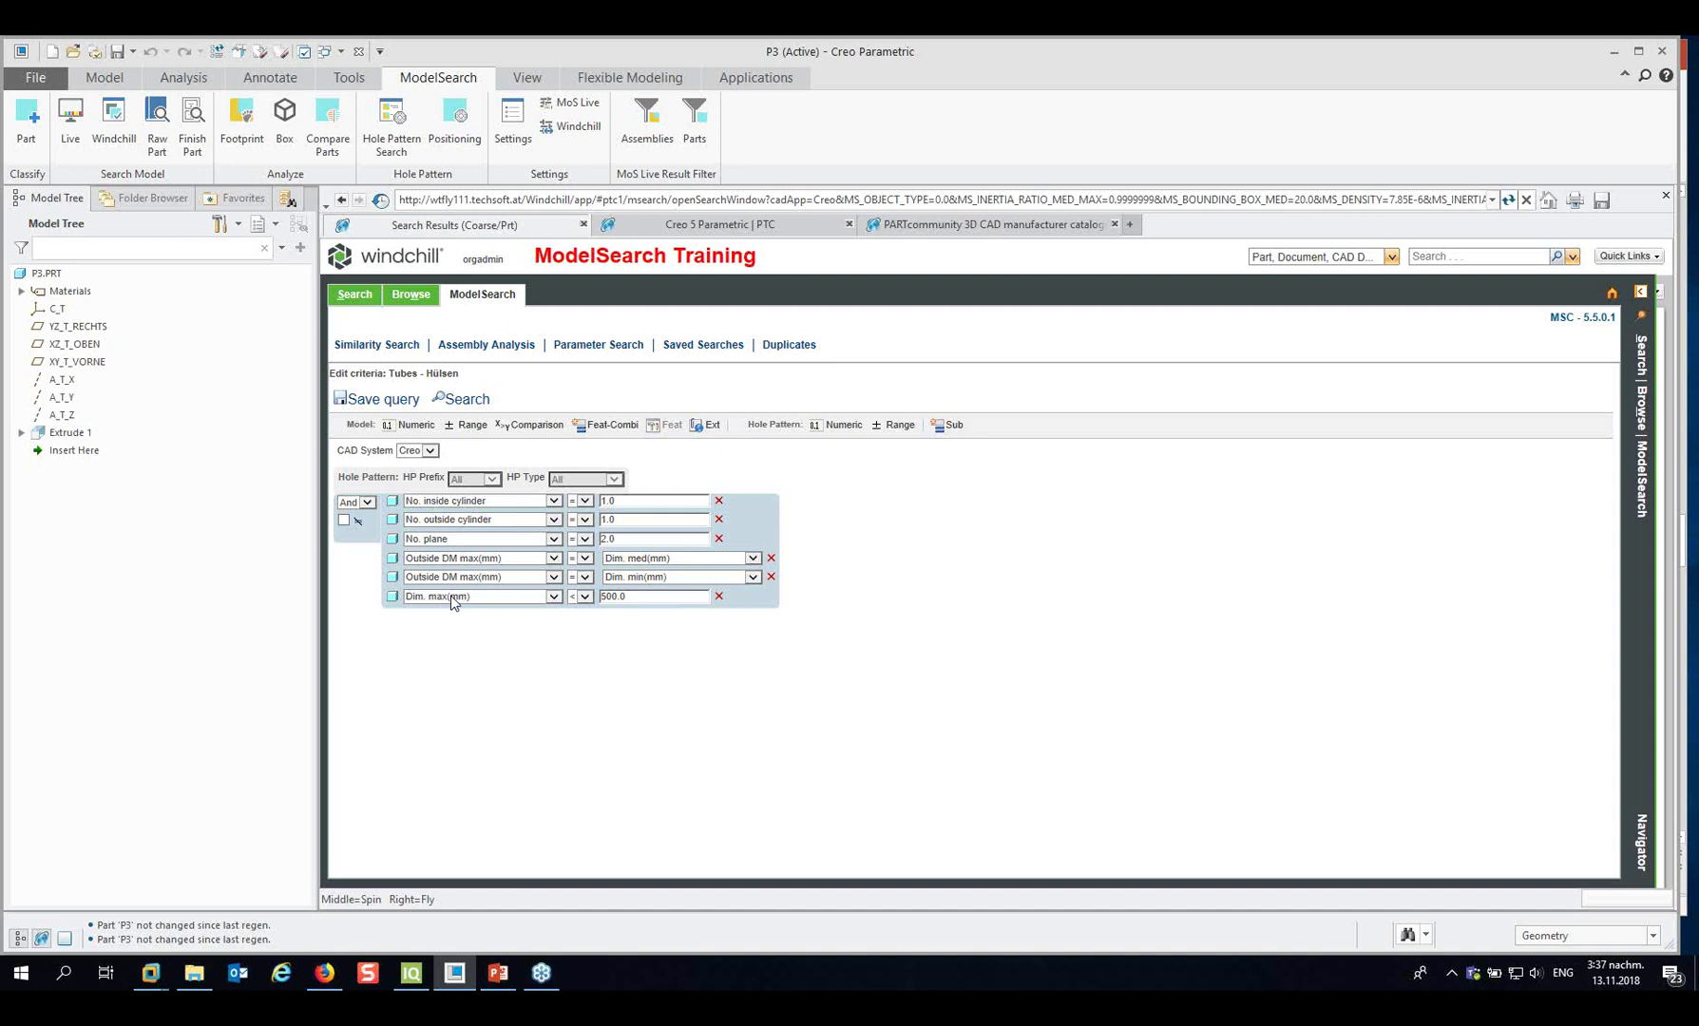
# Change the query's Dim. max criterion to equal 60 mm and run the search.
pyautogui.click(585, 599)
pyautogui.click(576, 593)
pyautogui.doubleClick(631, 597)
pyautogui.write('60')
pyautogui.click(473, 403)
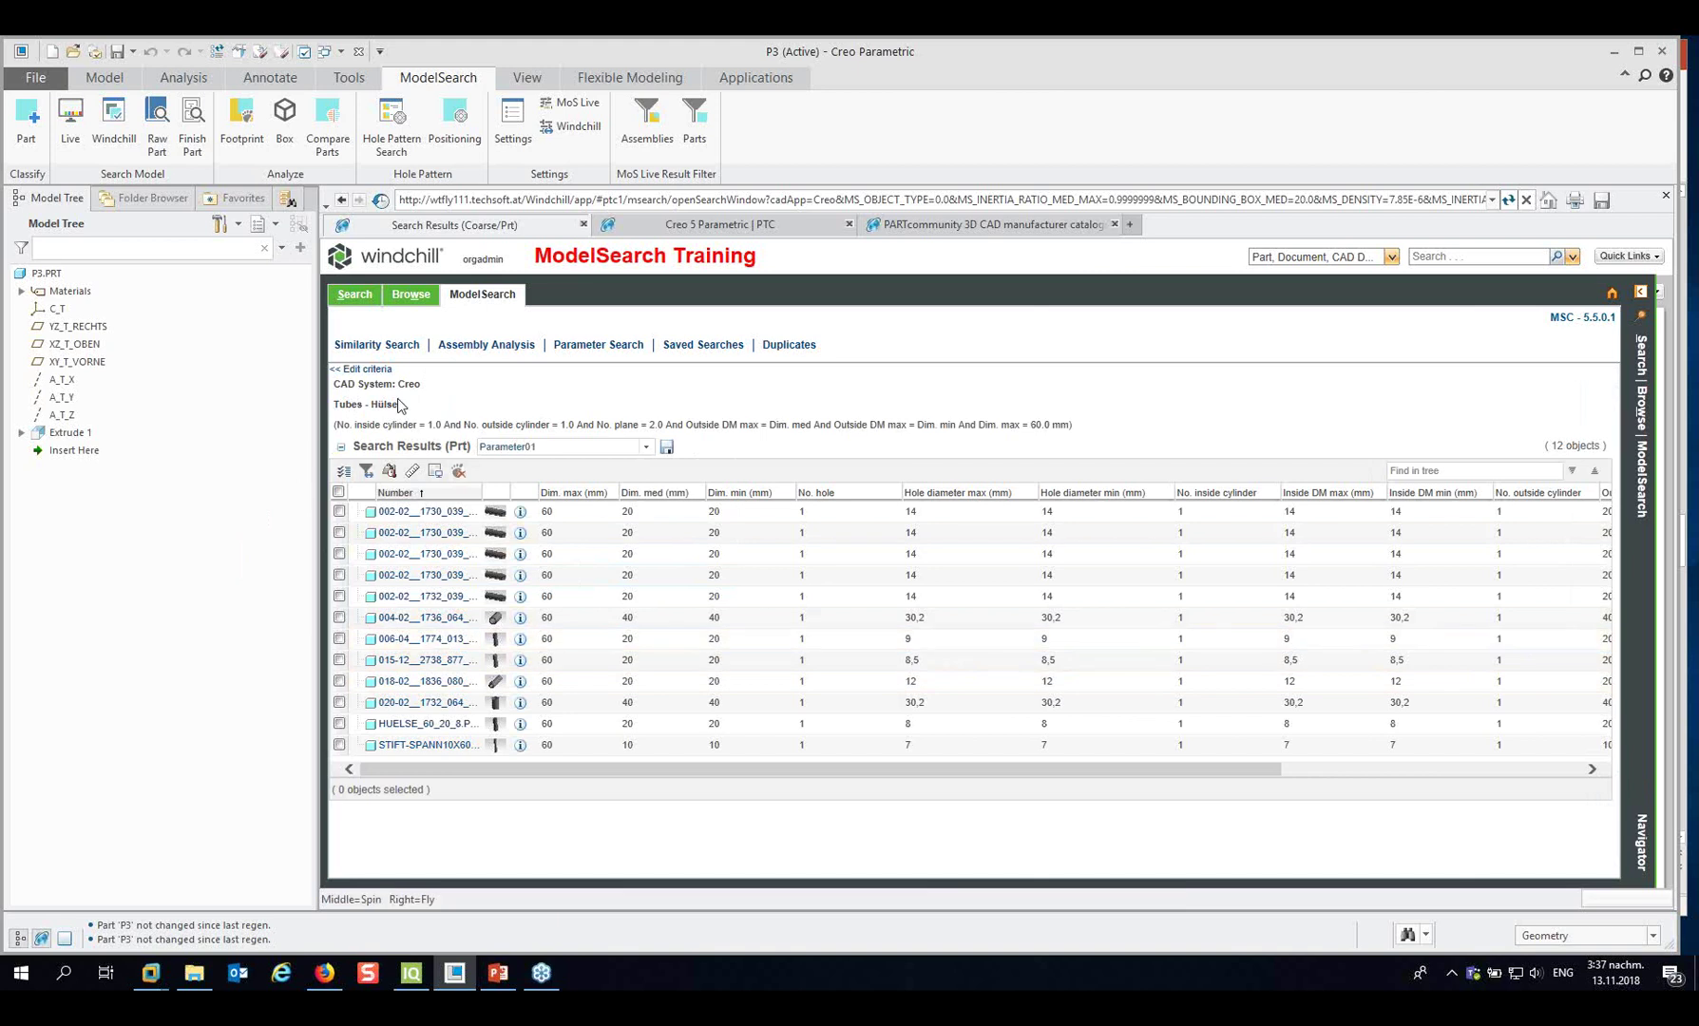
# Load the global saved query "Plate 4 Holes - Platte 4 Bohrungen", run it and look through the results.
pyautogui.click(374, 370)
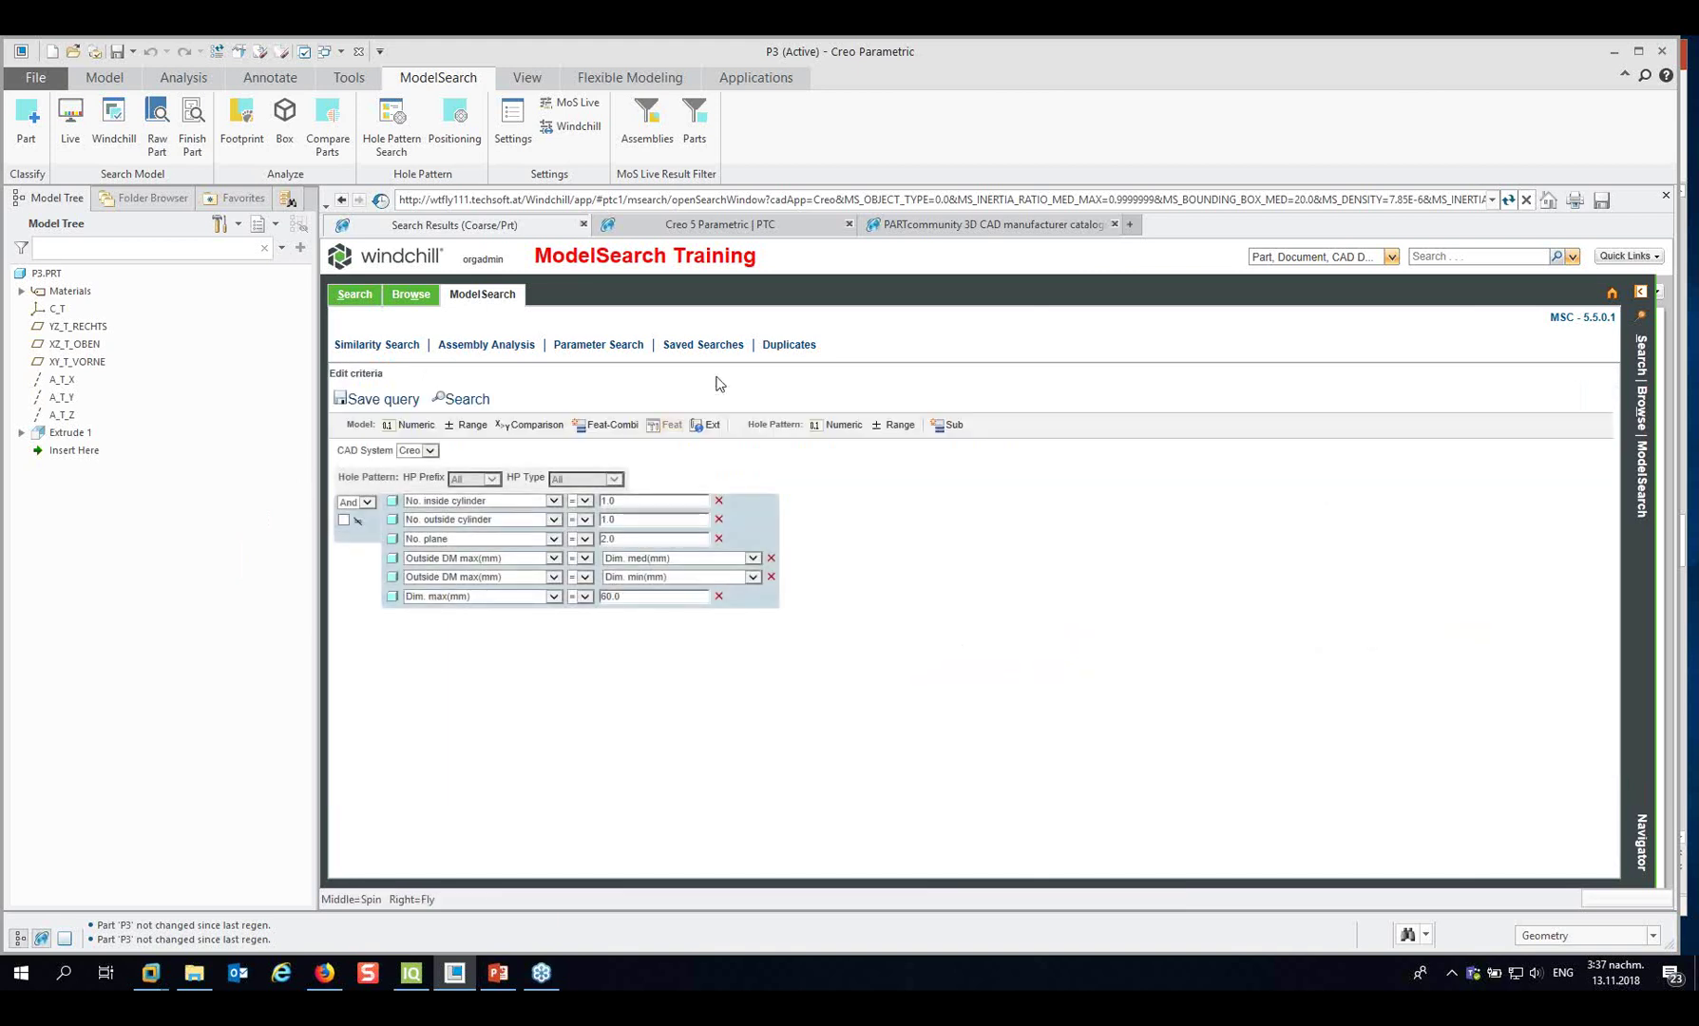
pyautogui.click(714, 348)
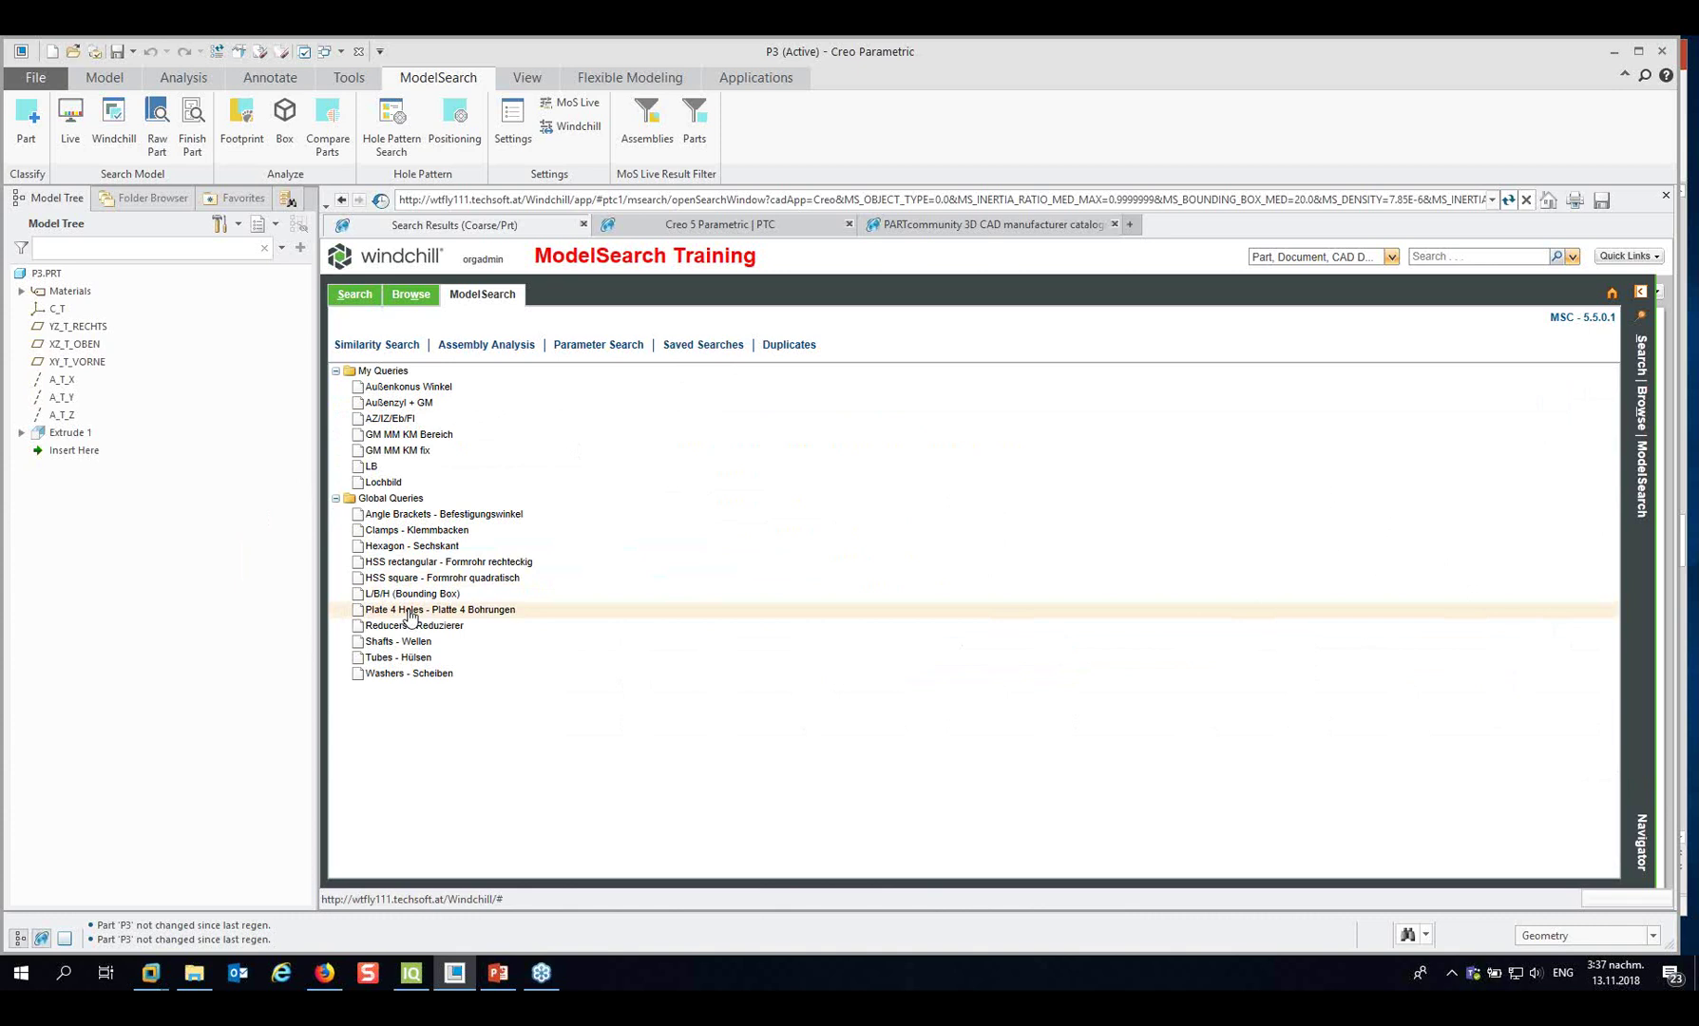
pyautogui.click(412, 612)
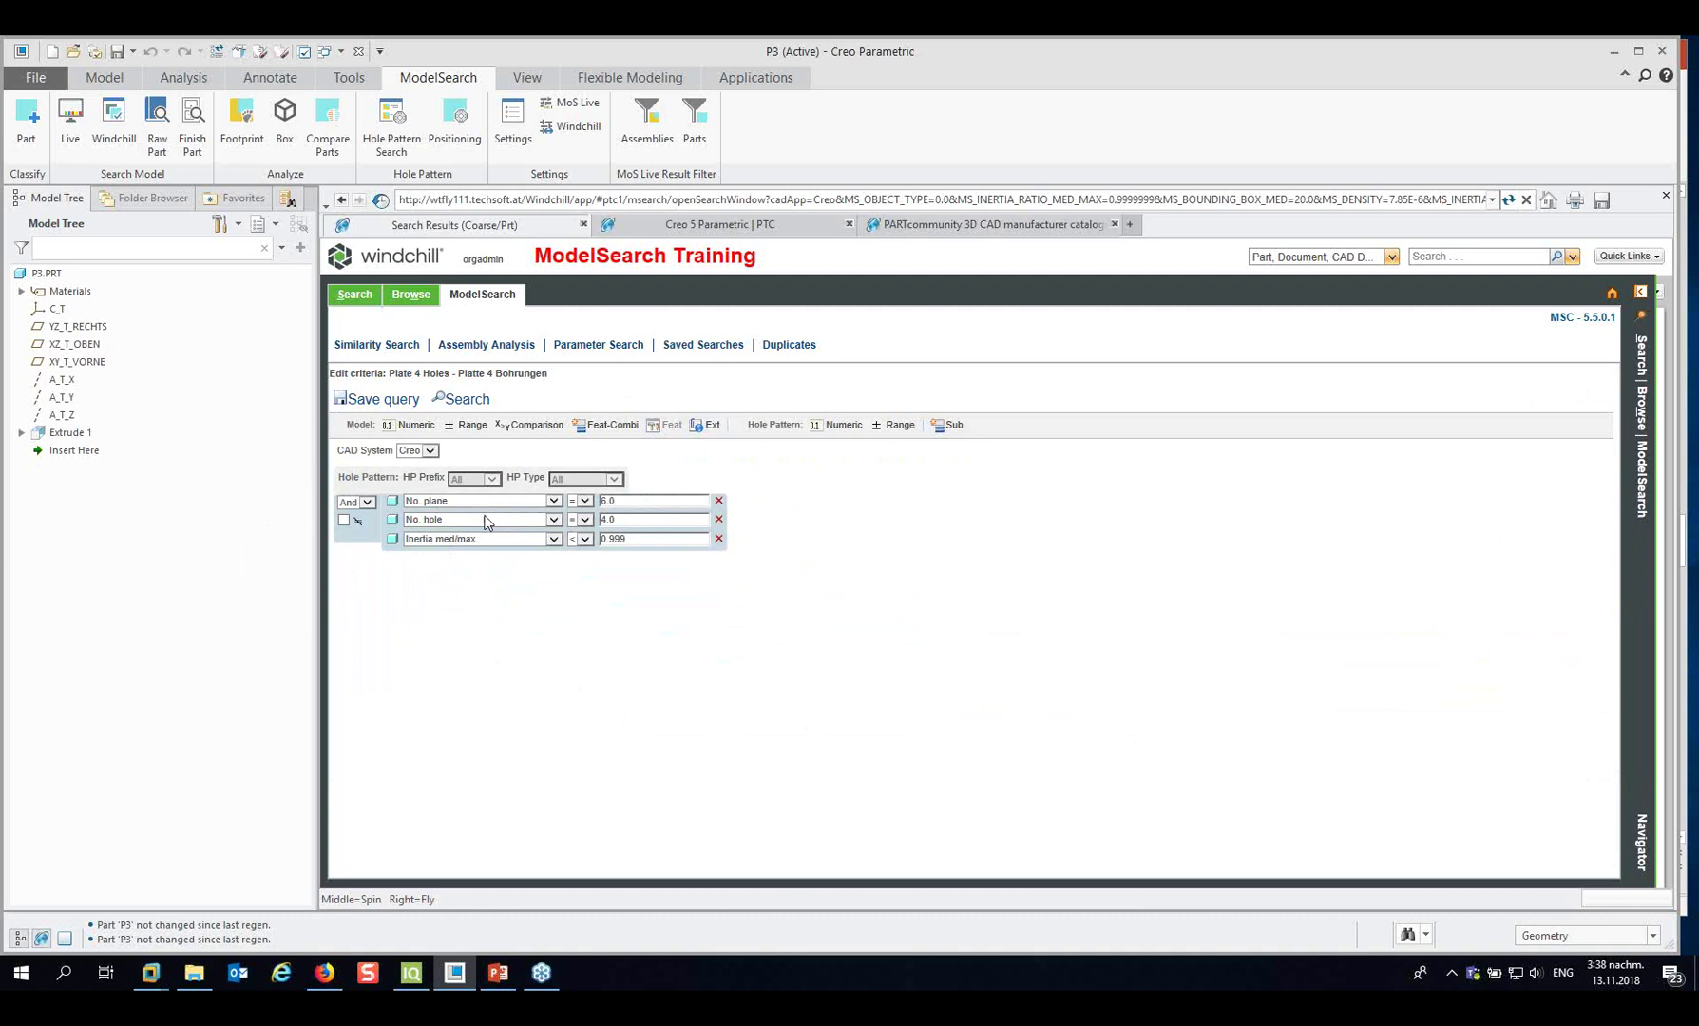
pyautogui.click(466, 400)
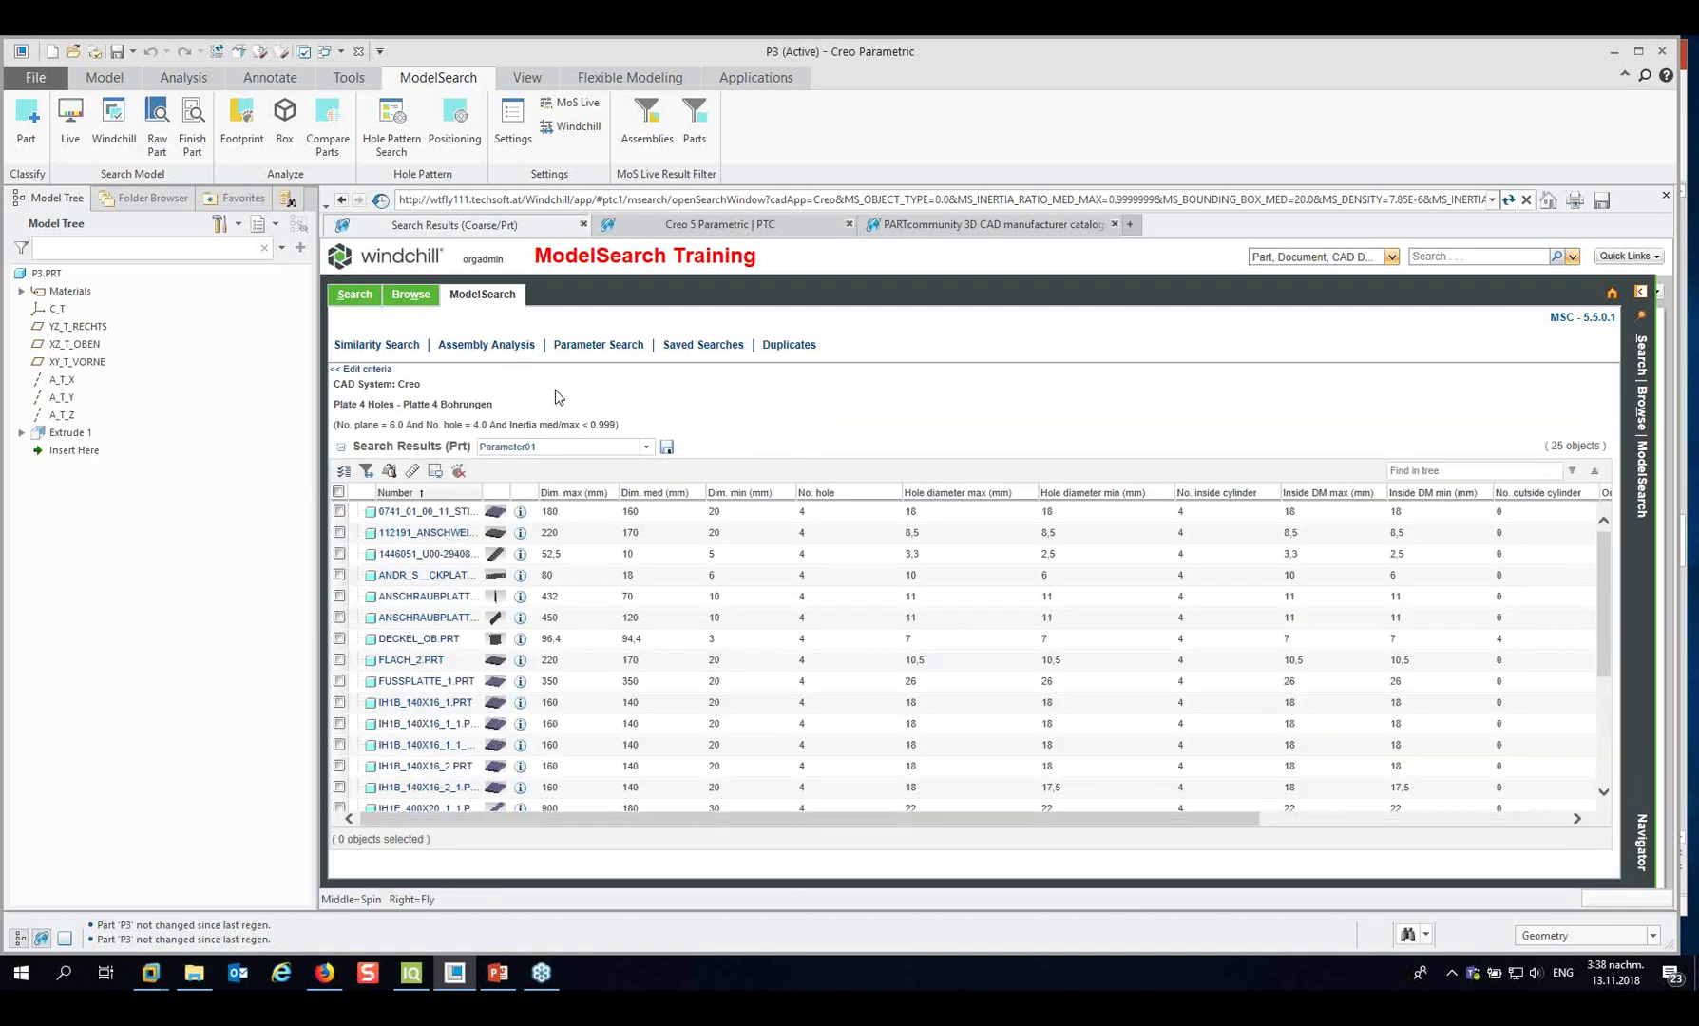
pyautogui.scroll(-3, 950, 584)
pyautogui.scroll(3, 538, 593)
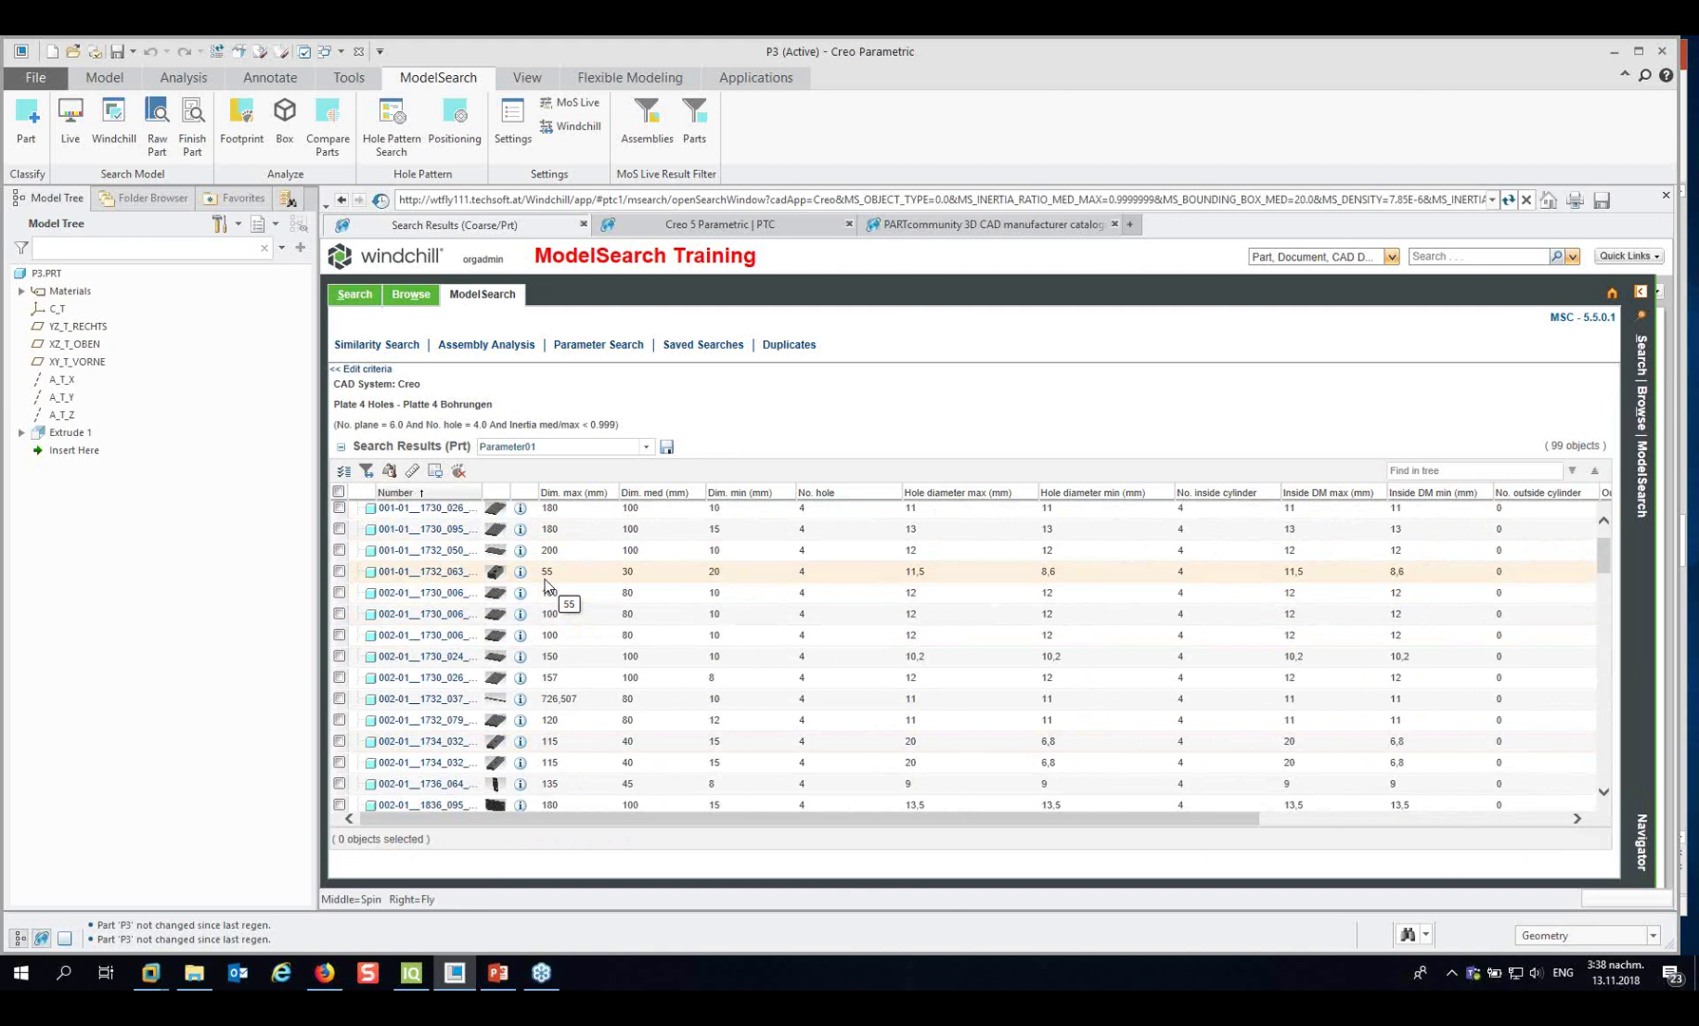
# Add a numeric Dim. max criterion of 100 mm to the plate query and rerun the search.
pyautogui.click(381, 373)
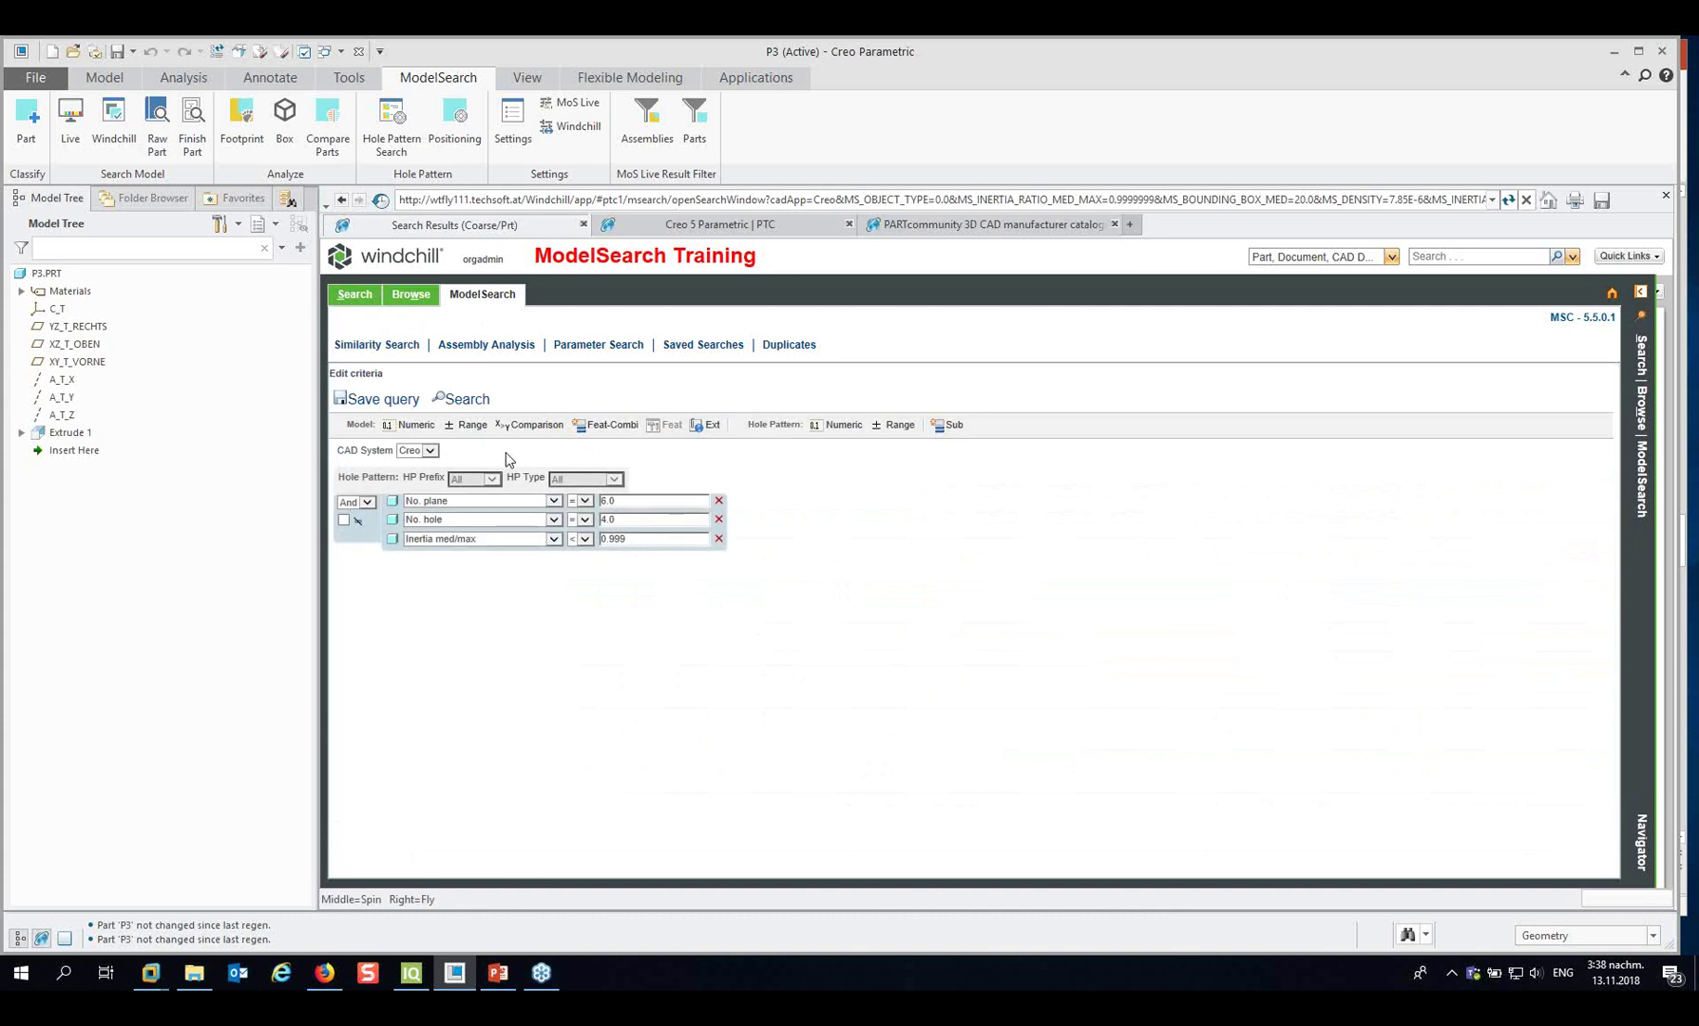
pyautogui.click(410, 425)
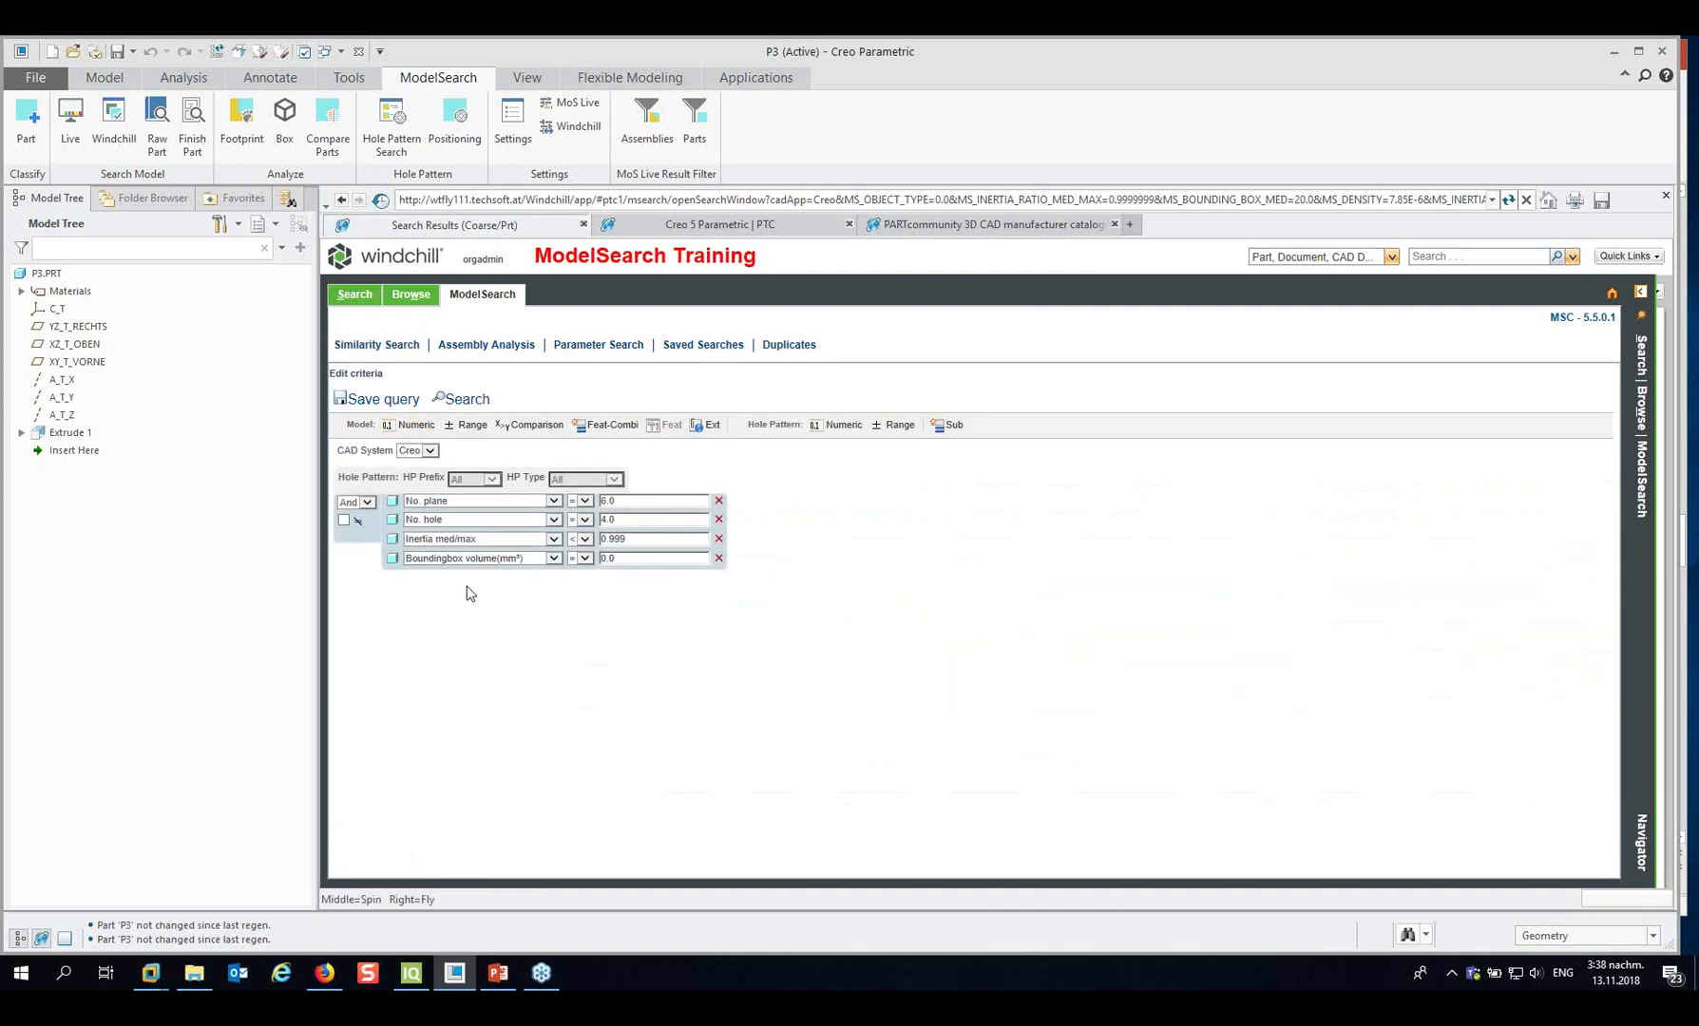
pyautogui.click(553, 558)
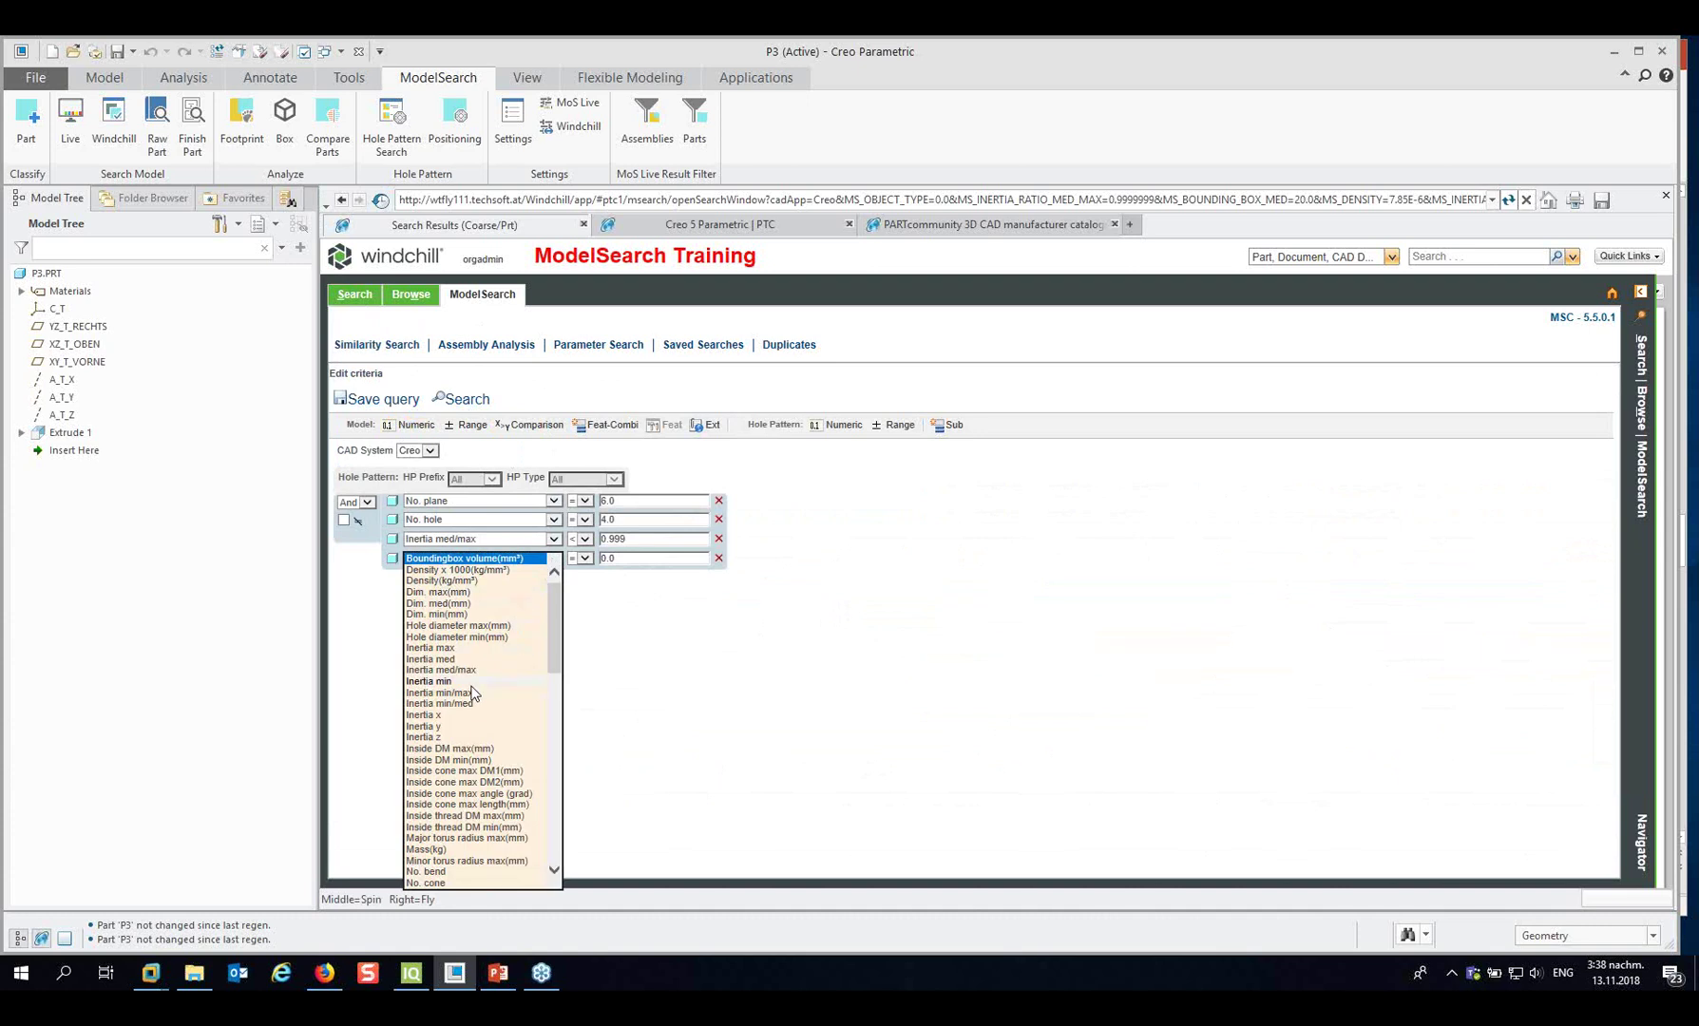
pyautogui.click(628, 584)
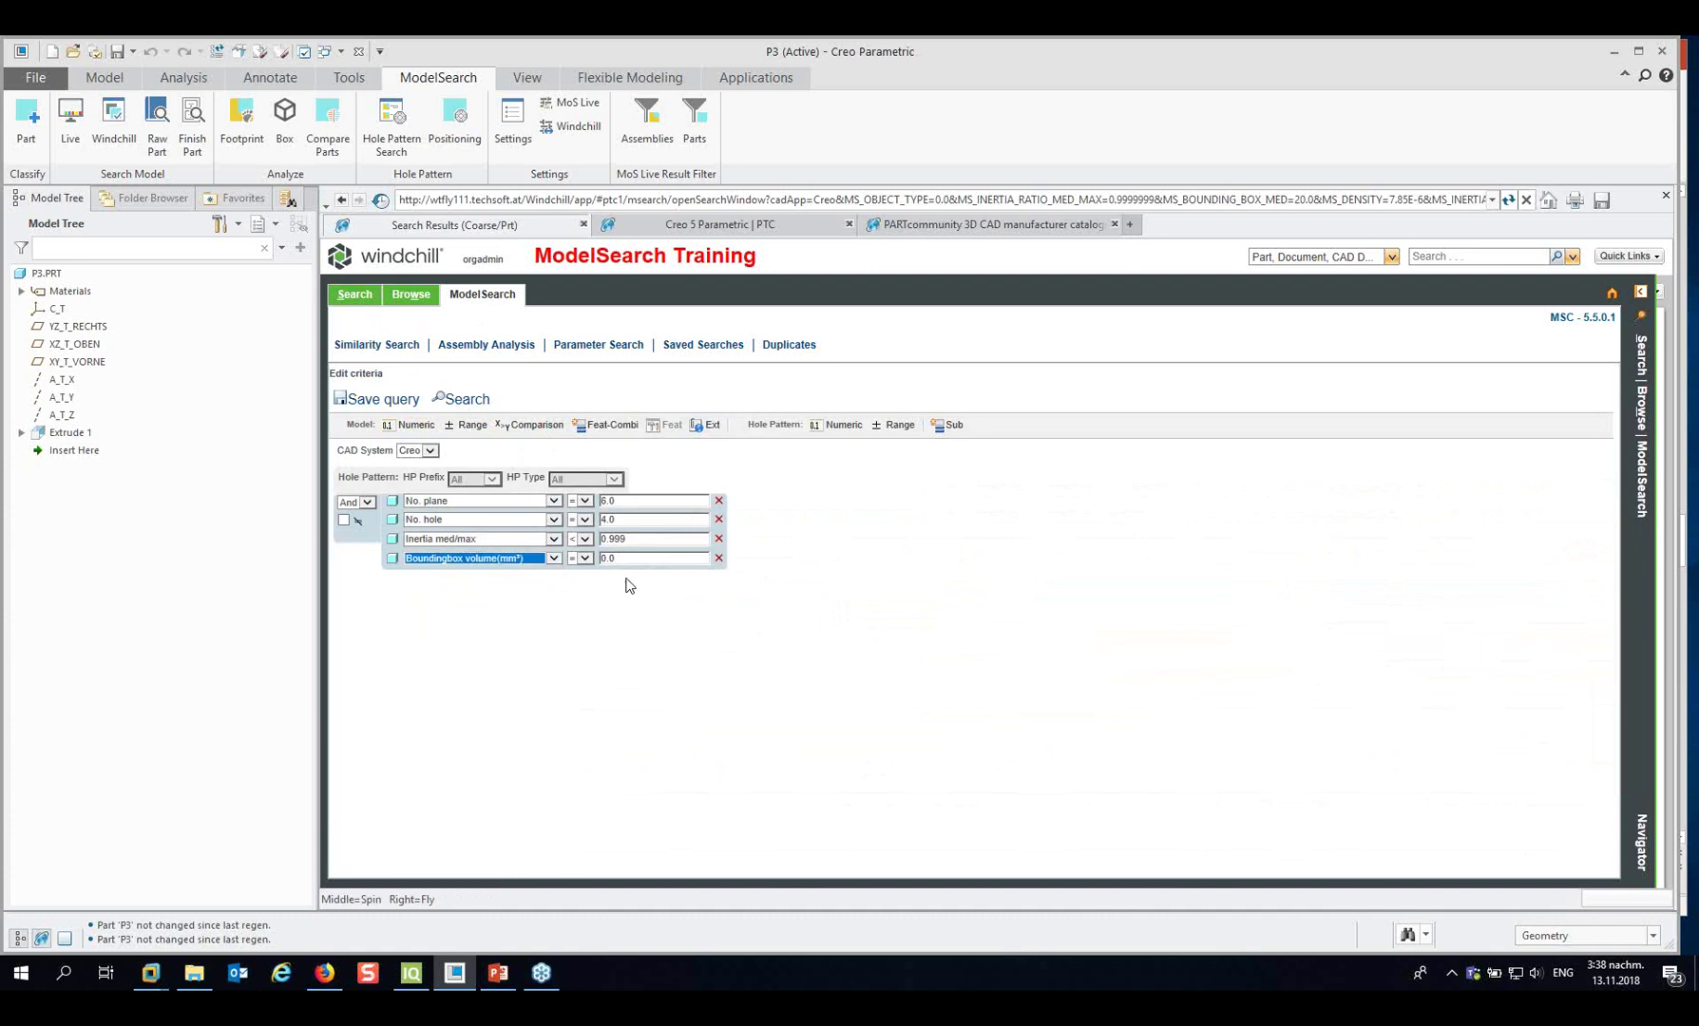
pyautogui.moveTo(625, 560); pyautogui.dragTo(599, 560)
pyautogui.write('1')
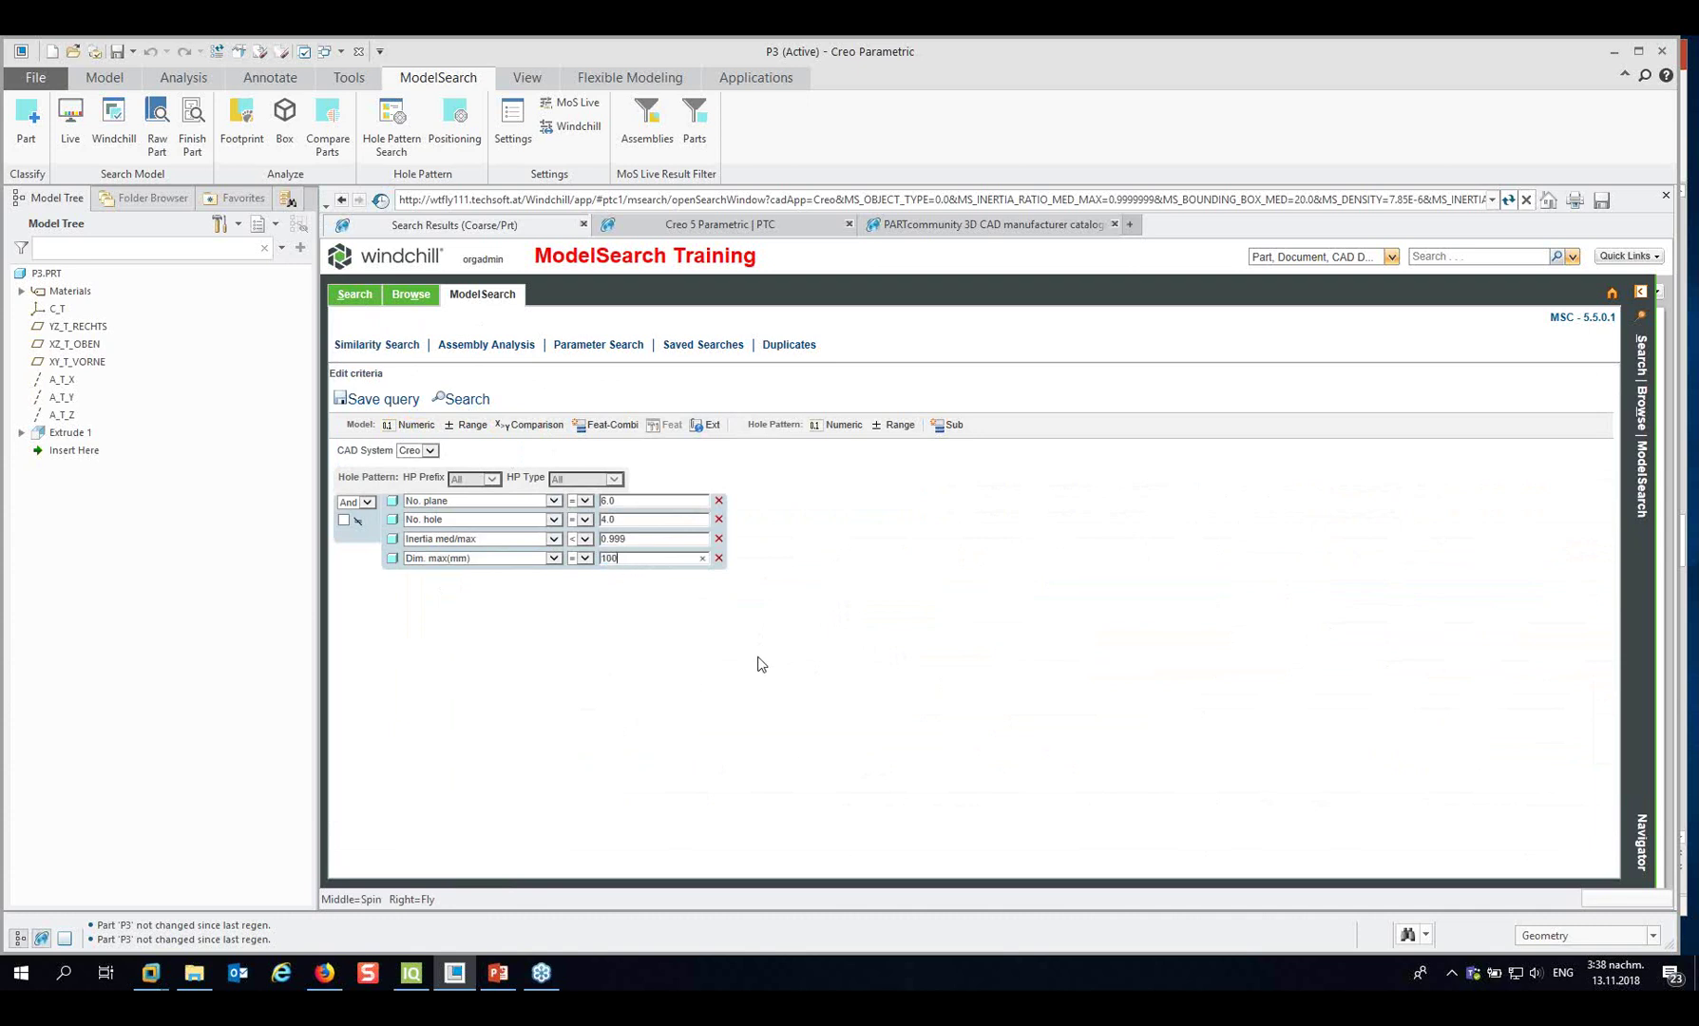
pyautogui.click(464, 403)
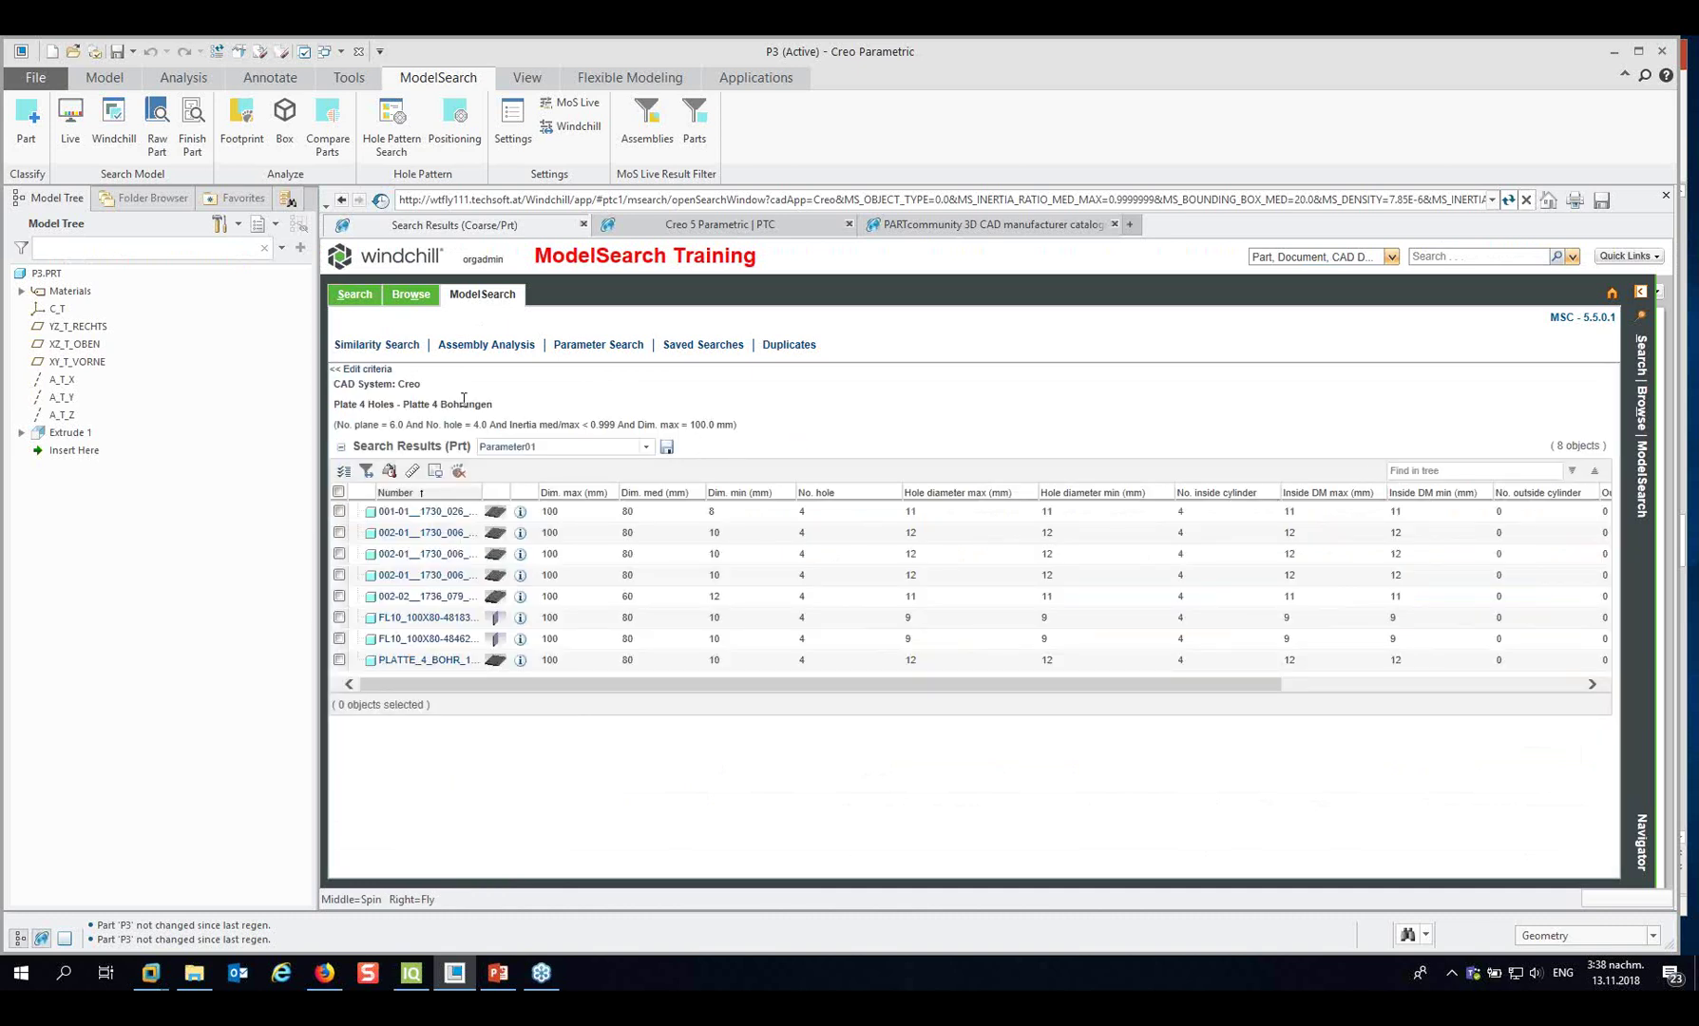
# Set the Dim. max criterion to 140 mm, rerun the search and preview the 008-02 futterplat part.
pyautogui.click(367, 370)
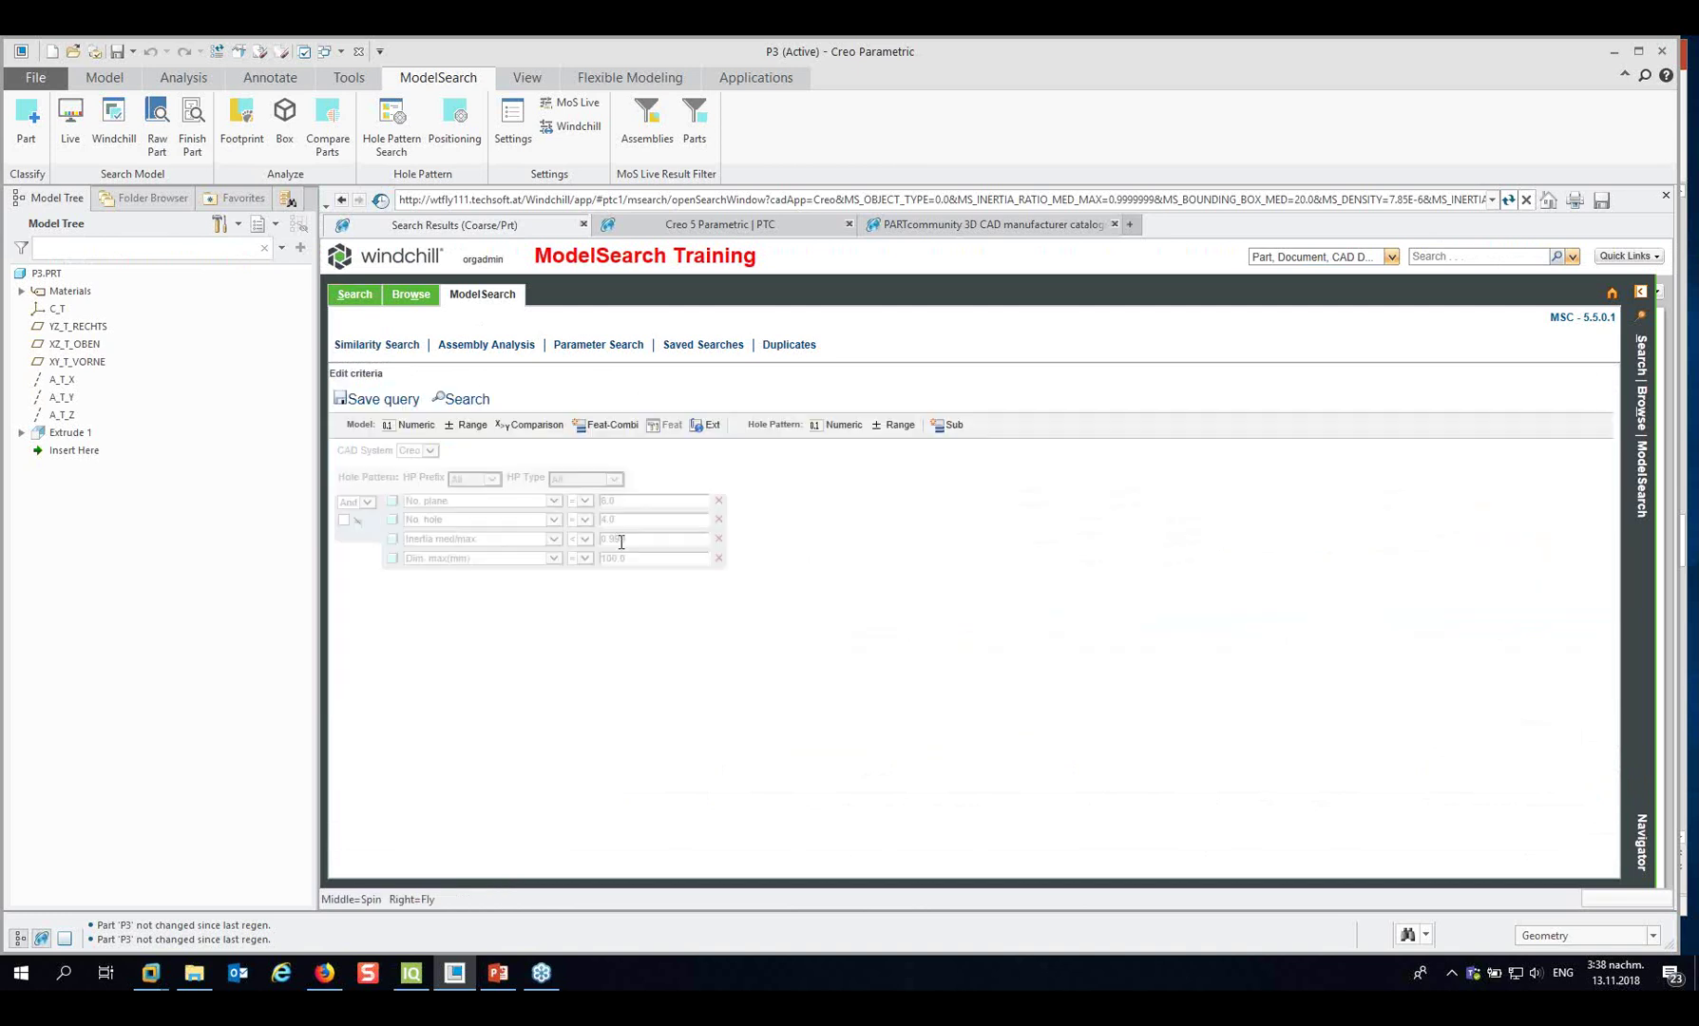
pyautogui.doubleClick(624, 560)
pyautogui.write('140')
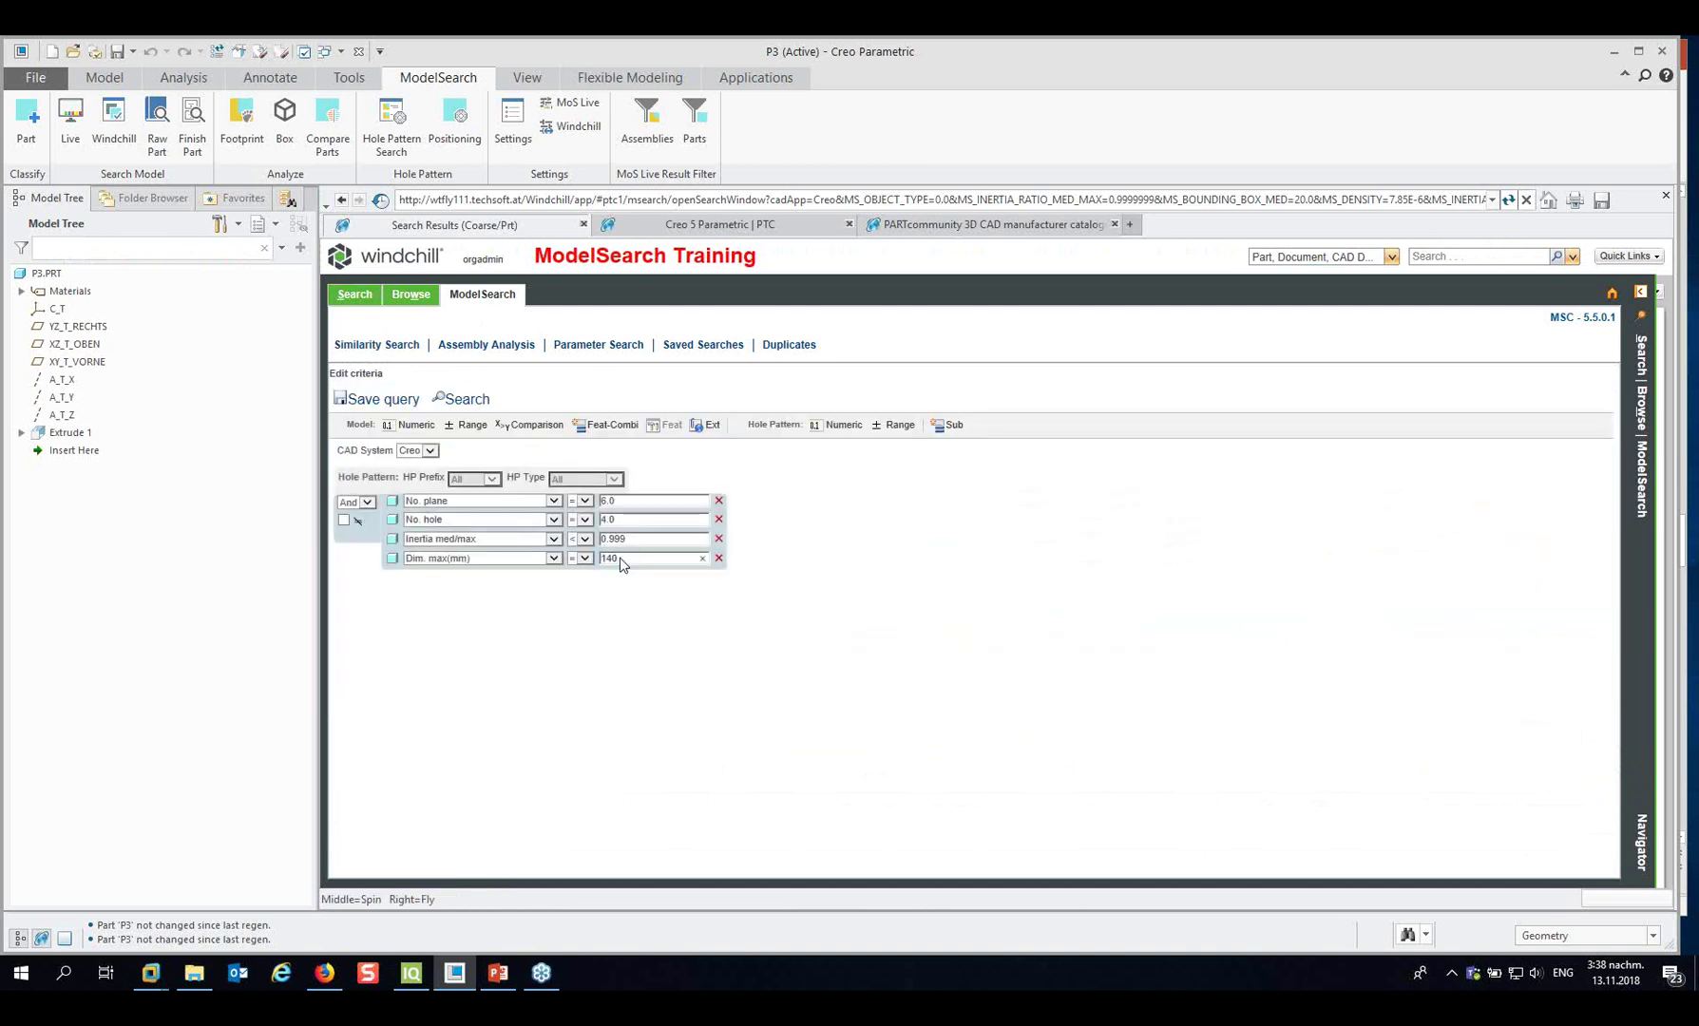
pyautogui.click(462, 400)
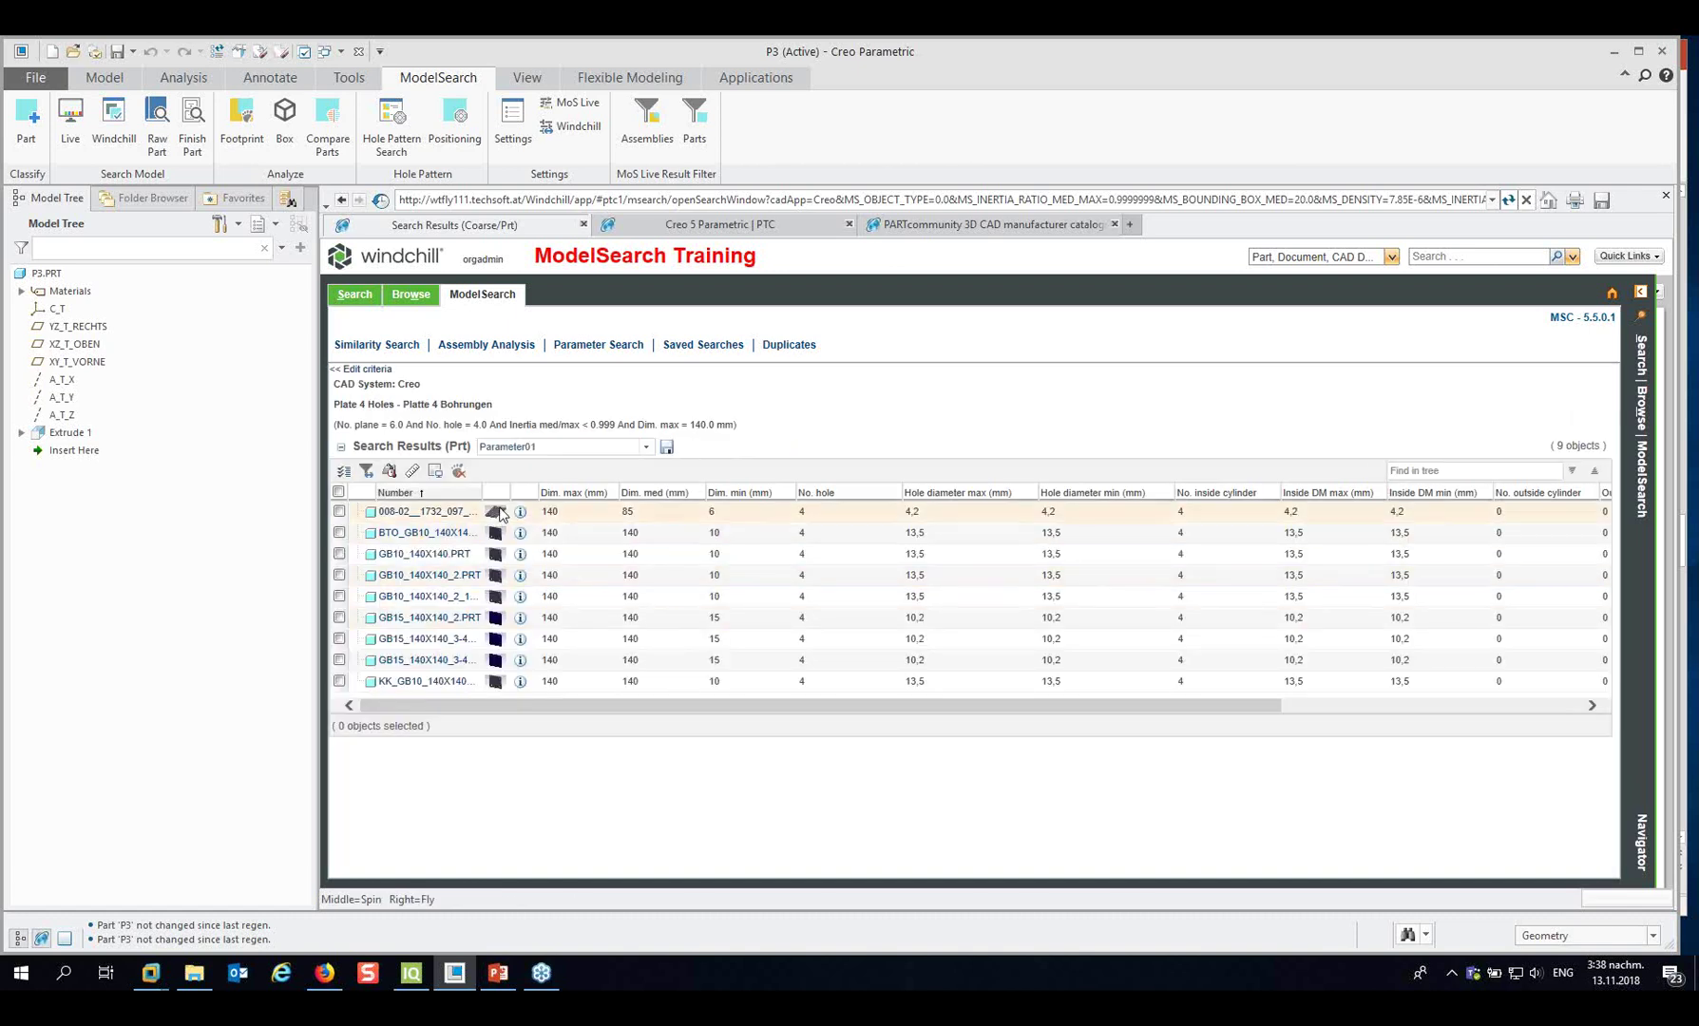
pyautogui.click(495, 532)
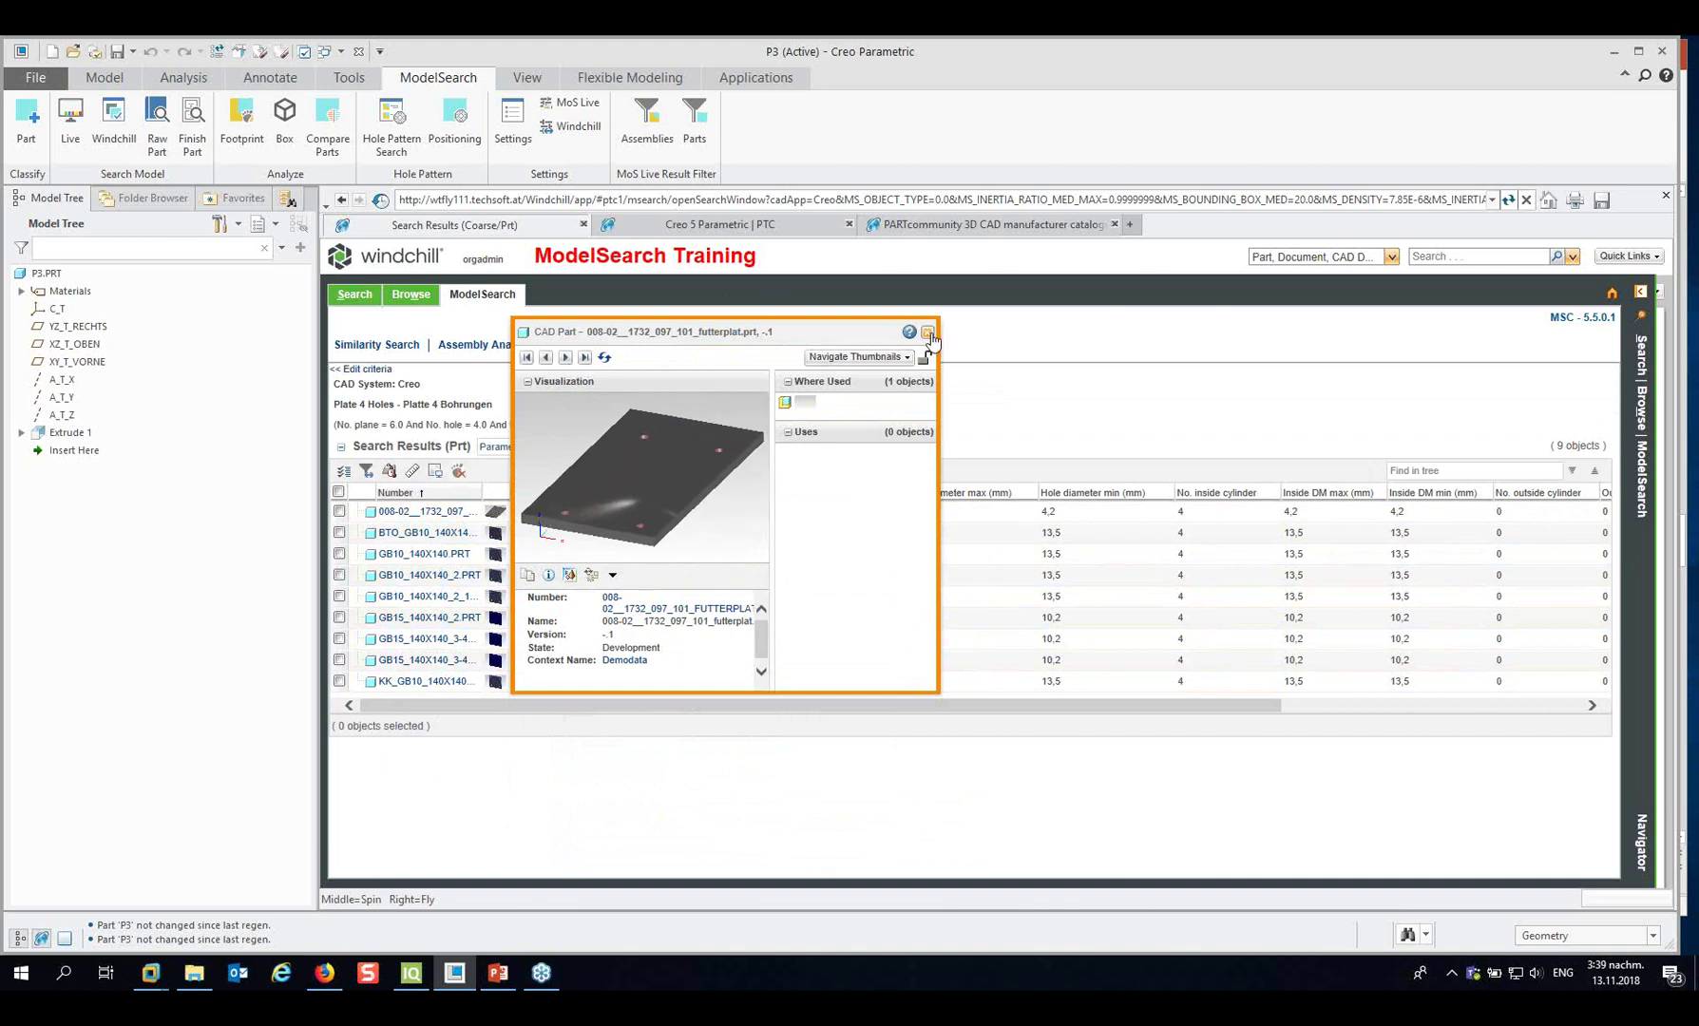
pyautogui.click(930, 334)
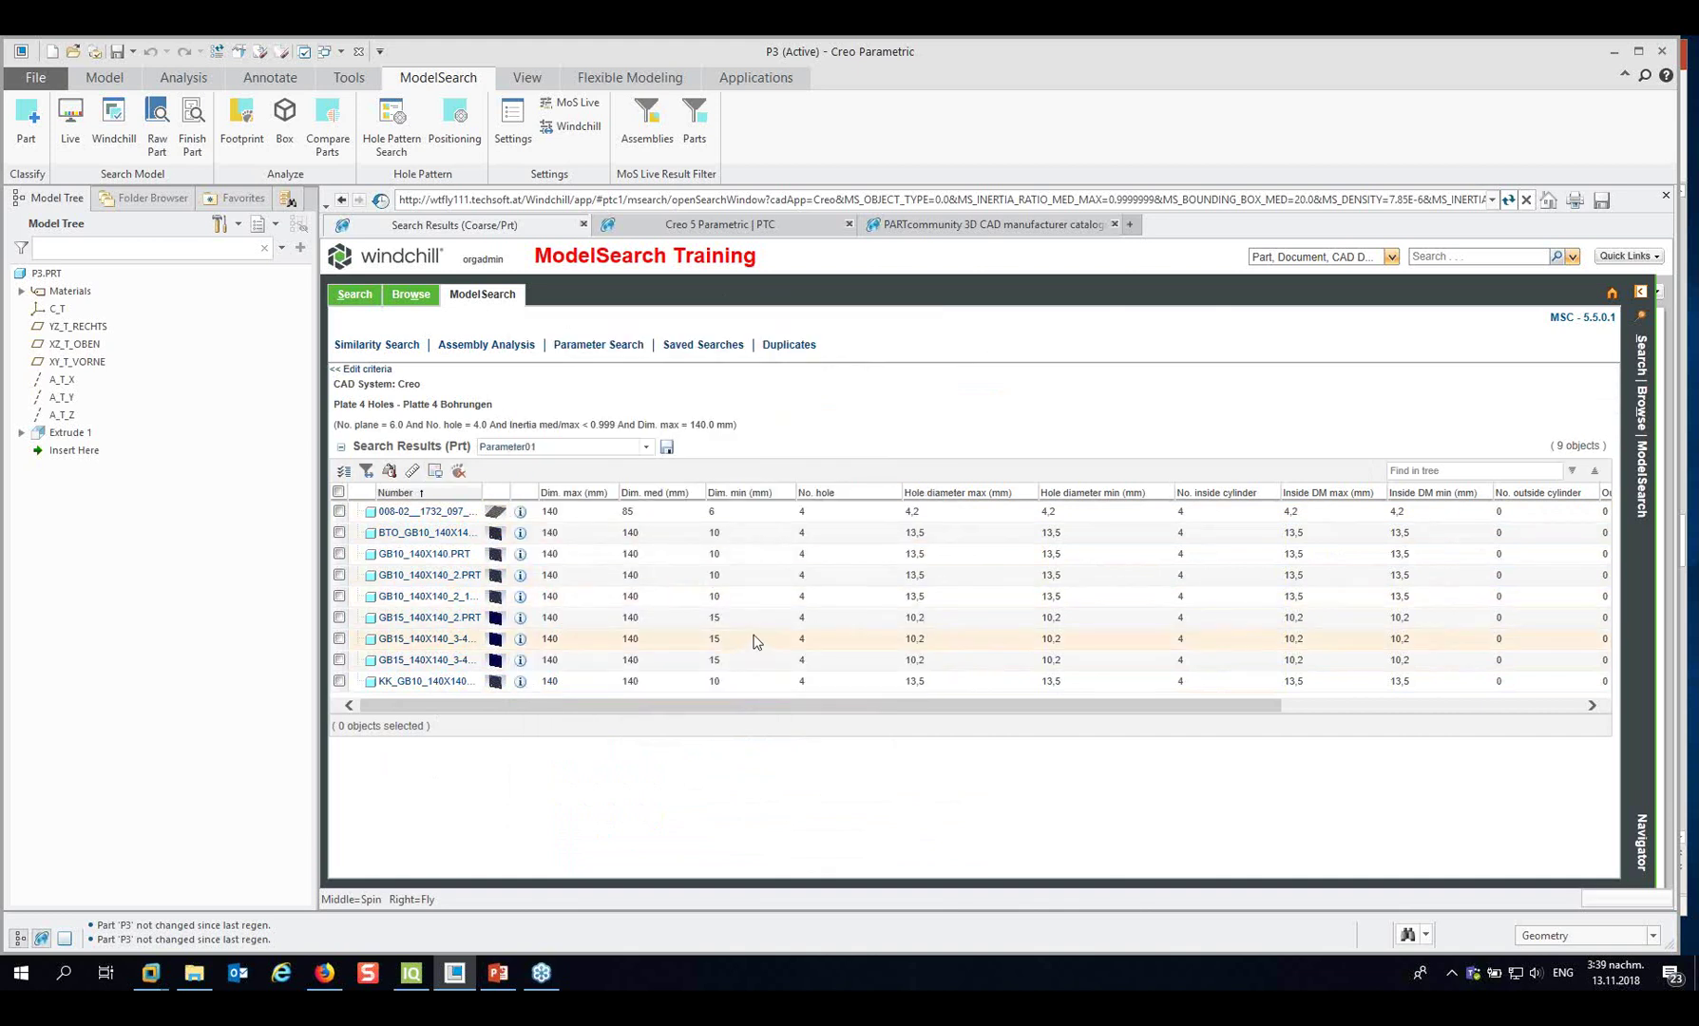
# Select the first six plates in the search results and show them in Gallery View.
pyautogui.click(339, 512)
pyautogui.click(339, 532)
pyautogui.click(339, 553)
pyautogui.click(339, 575)
pyautogui.click(339, 595)
pyautogui.click(339, 617)
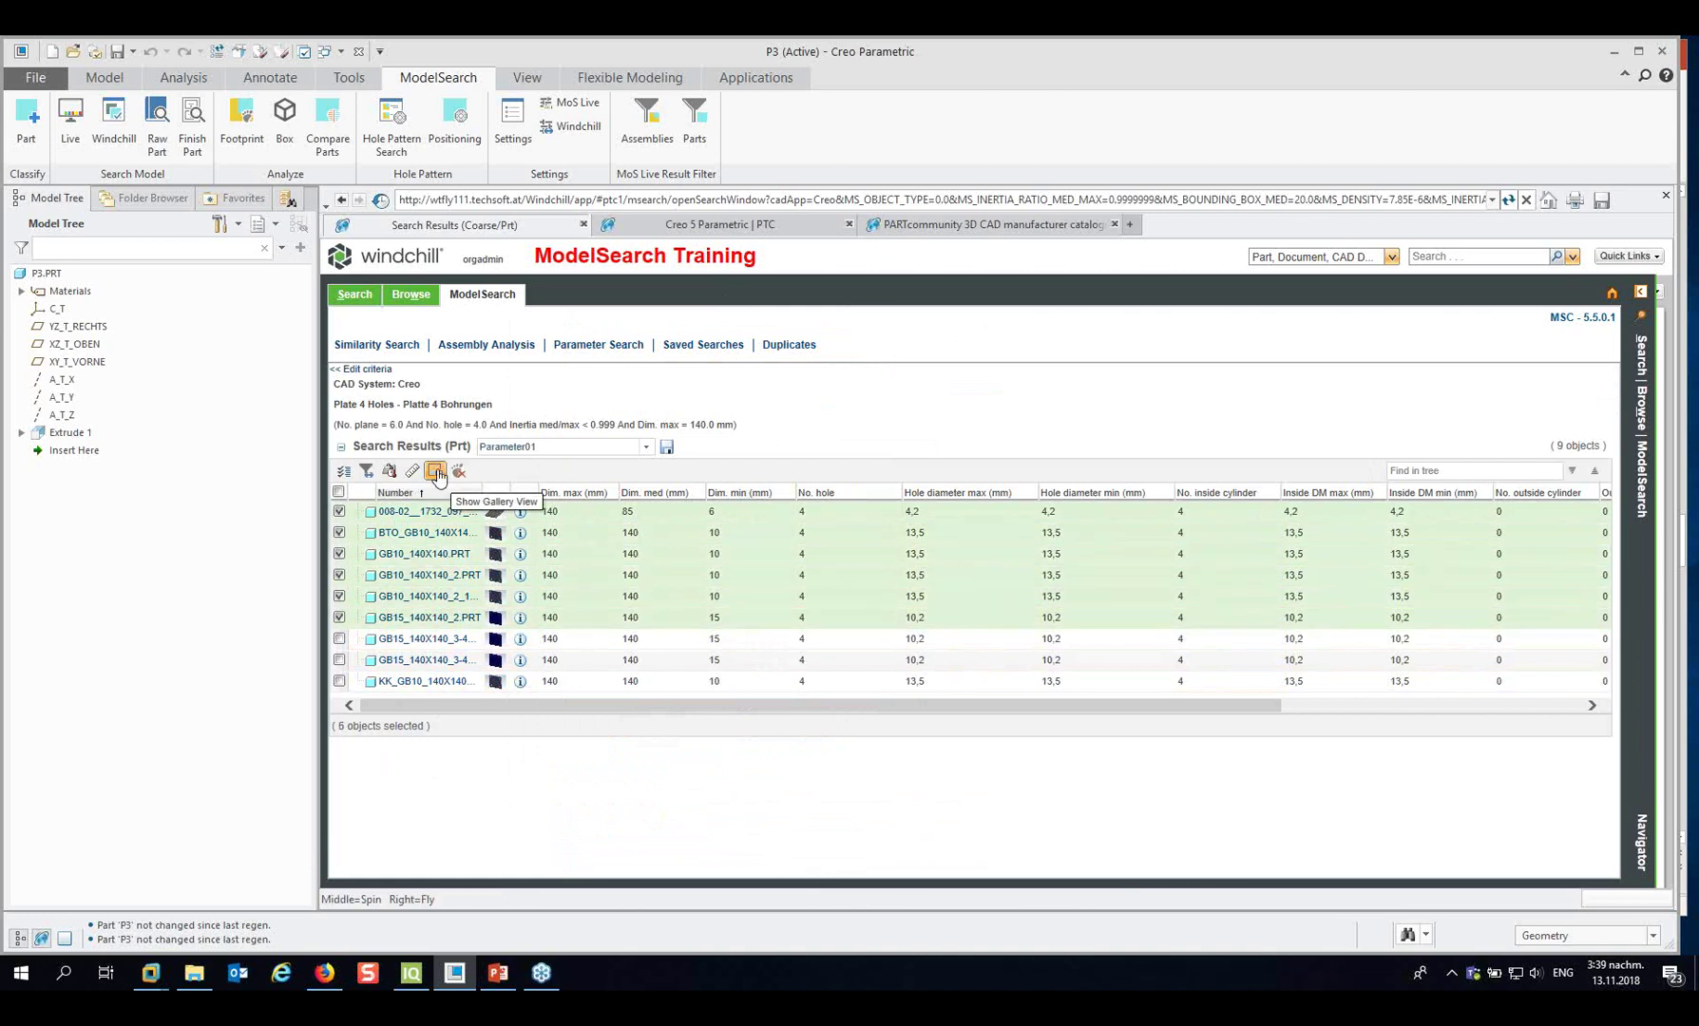
pyautogui.click(436, 472)
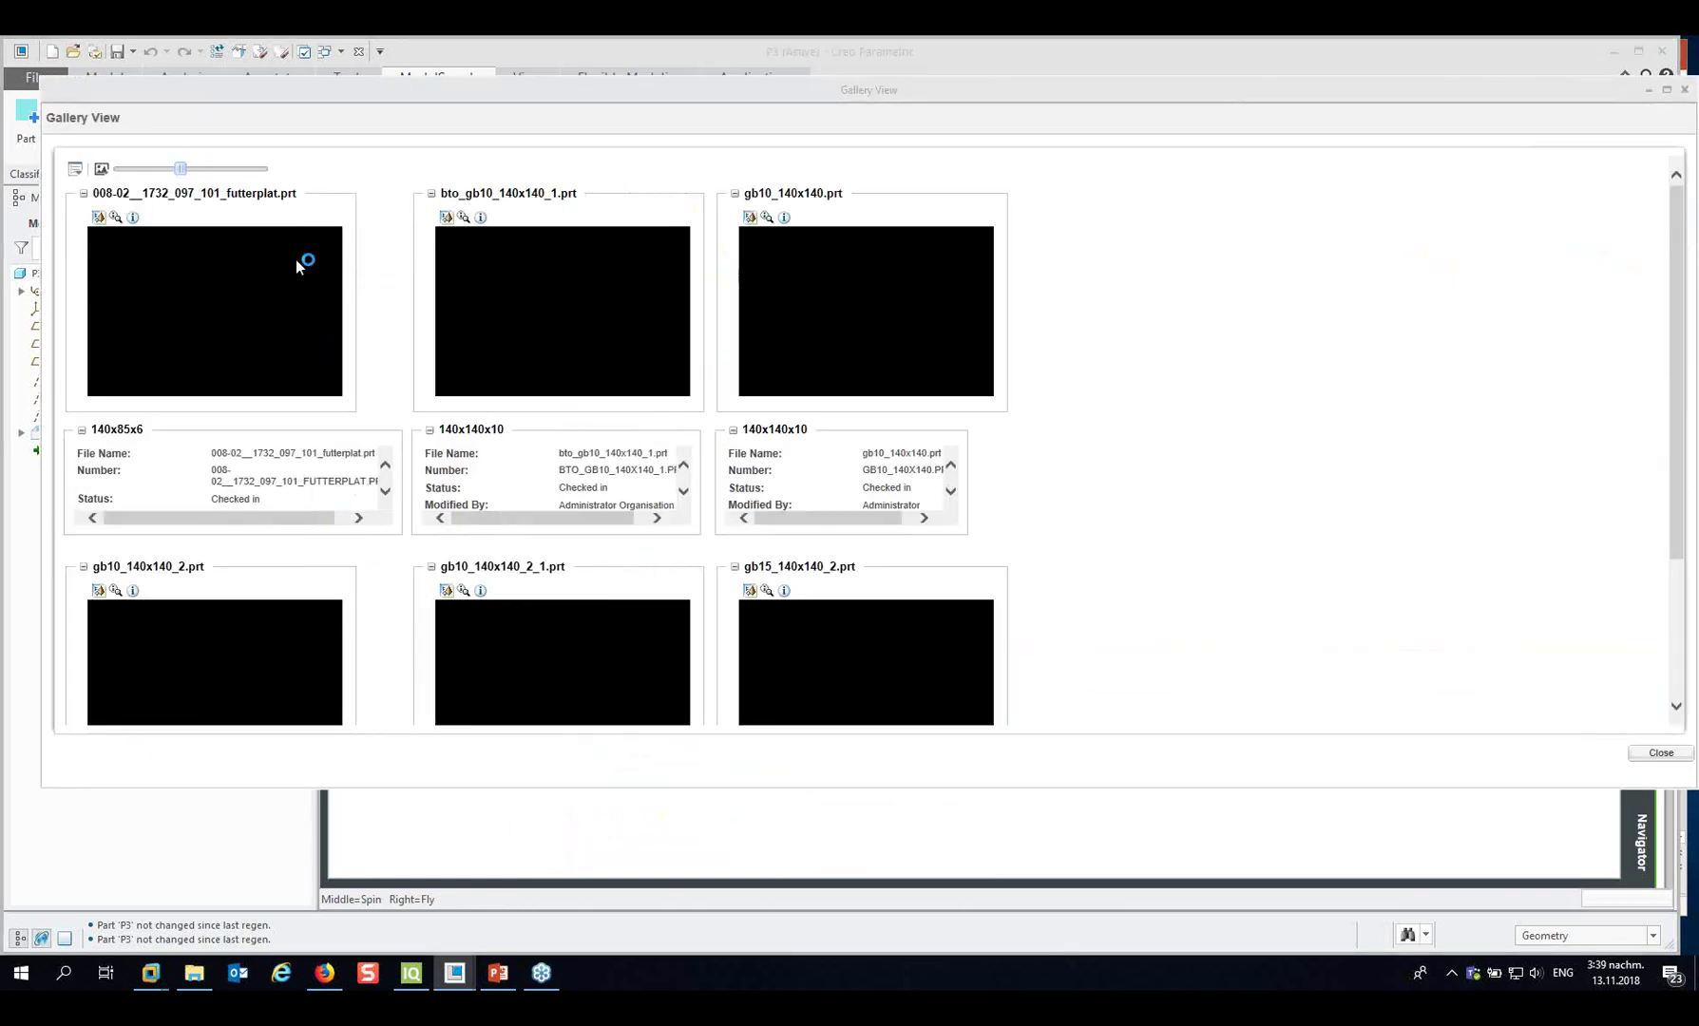
# Compare the plates in the gallery with their details collapsed, rotating two of the 140x140x10 models, and close the gallery.
pyautogui.click(75, 169)
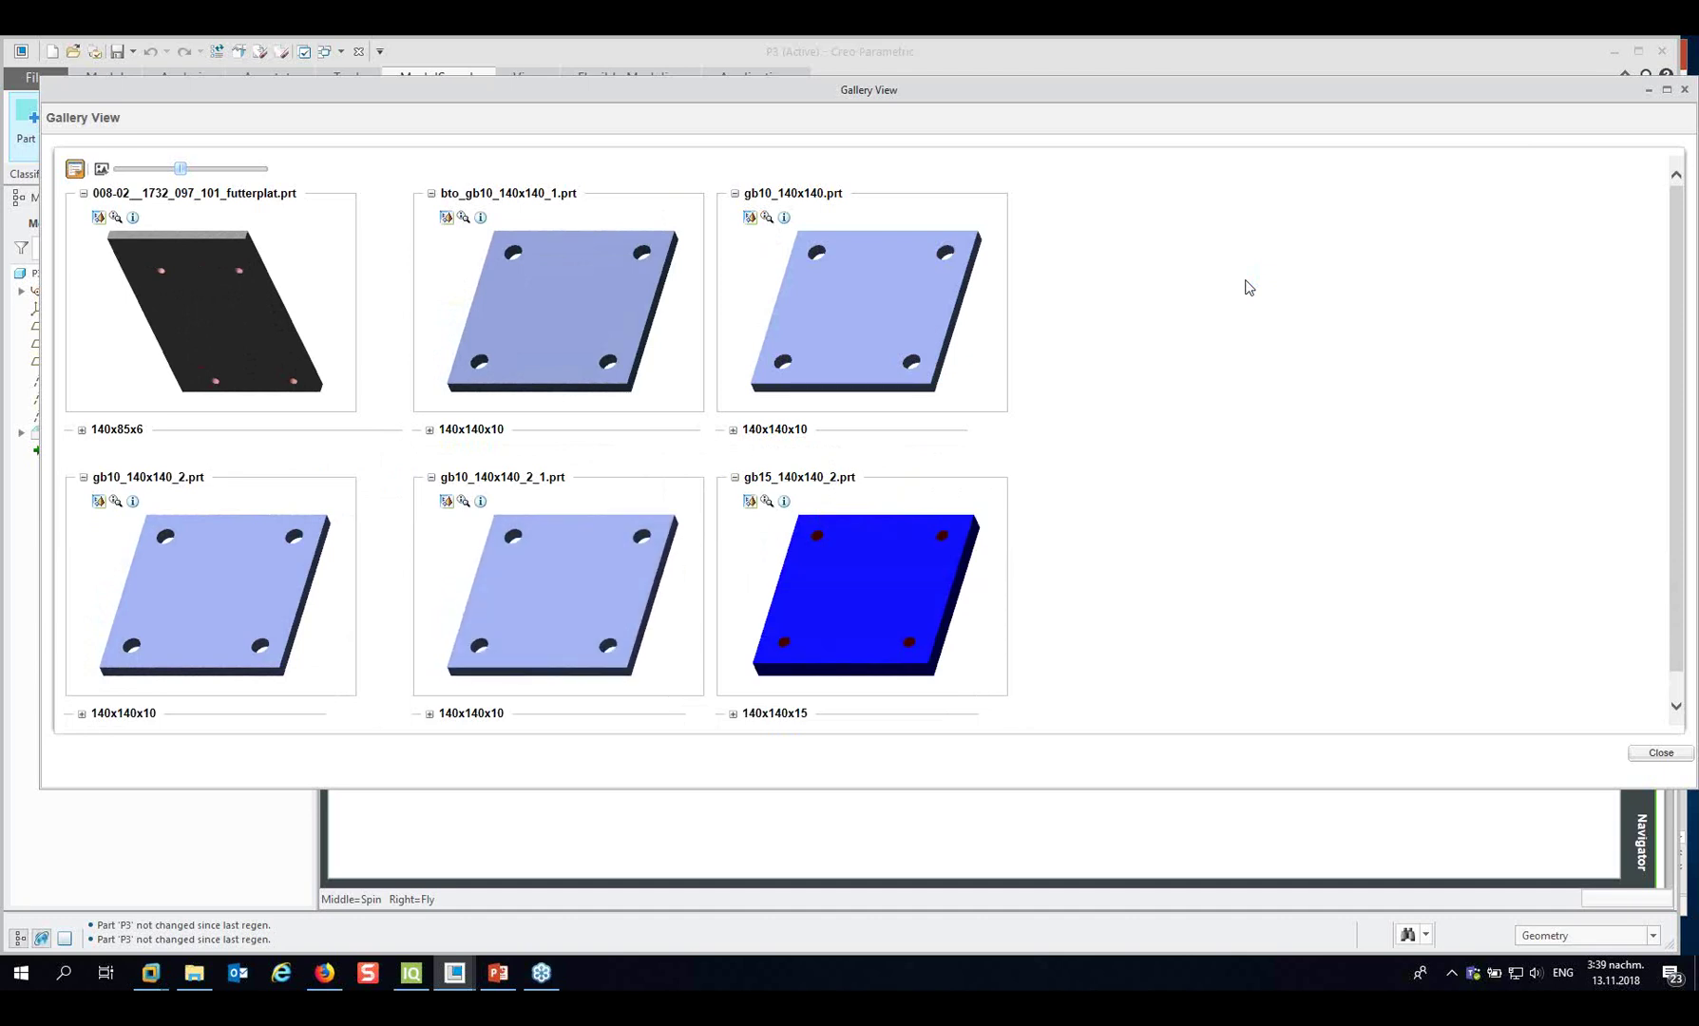
pyautogui.moveTo(562, 296)
pyautogui.mouseDown(button='middle')
pyautogui.moveTo(543, 295)
pyautogui.moveTo(588, 292)
pyautogui.mouseUp(button='middle')
pyautogui.moveTo(803, 309)
pyautogui.mouseDown(button='middle')
pyautogui.moveTo(770, 306)
pyautogui.moveTo(805, 319)
pyautogui.mouseUp(button='middle')
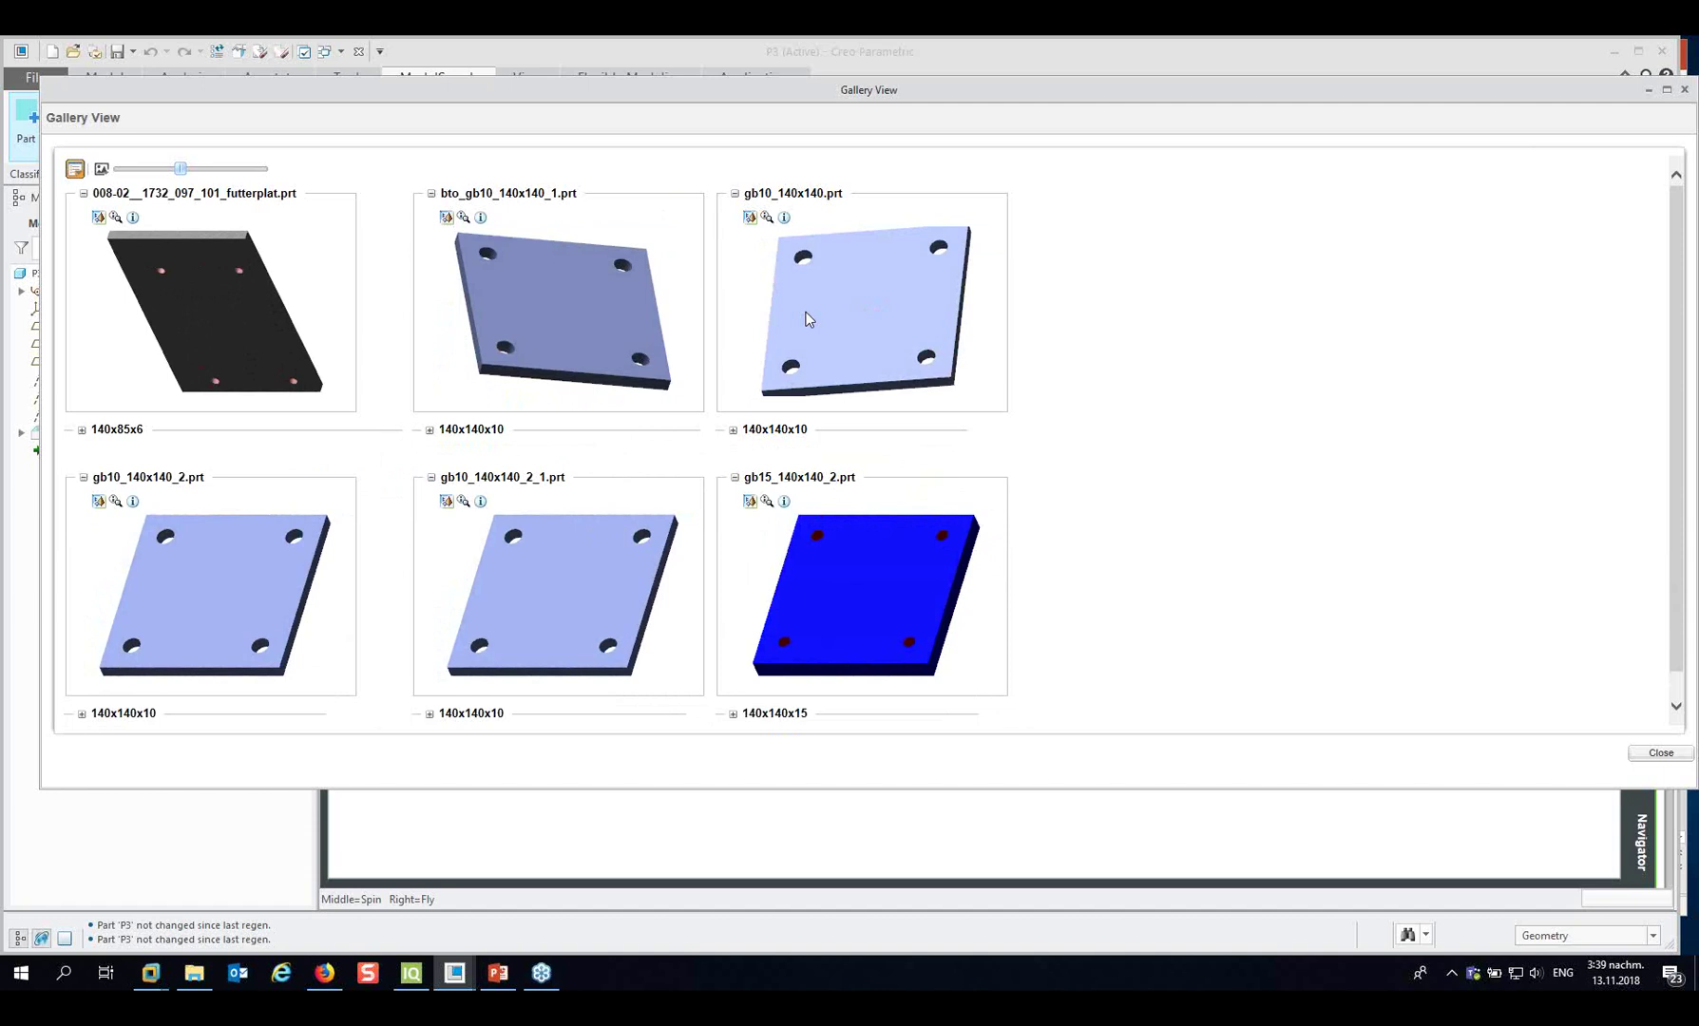
pyautogui.click(75, 169)
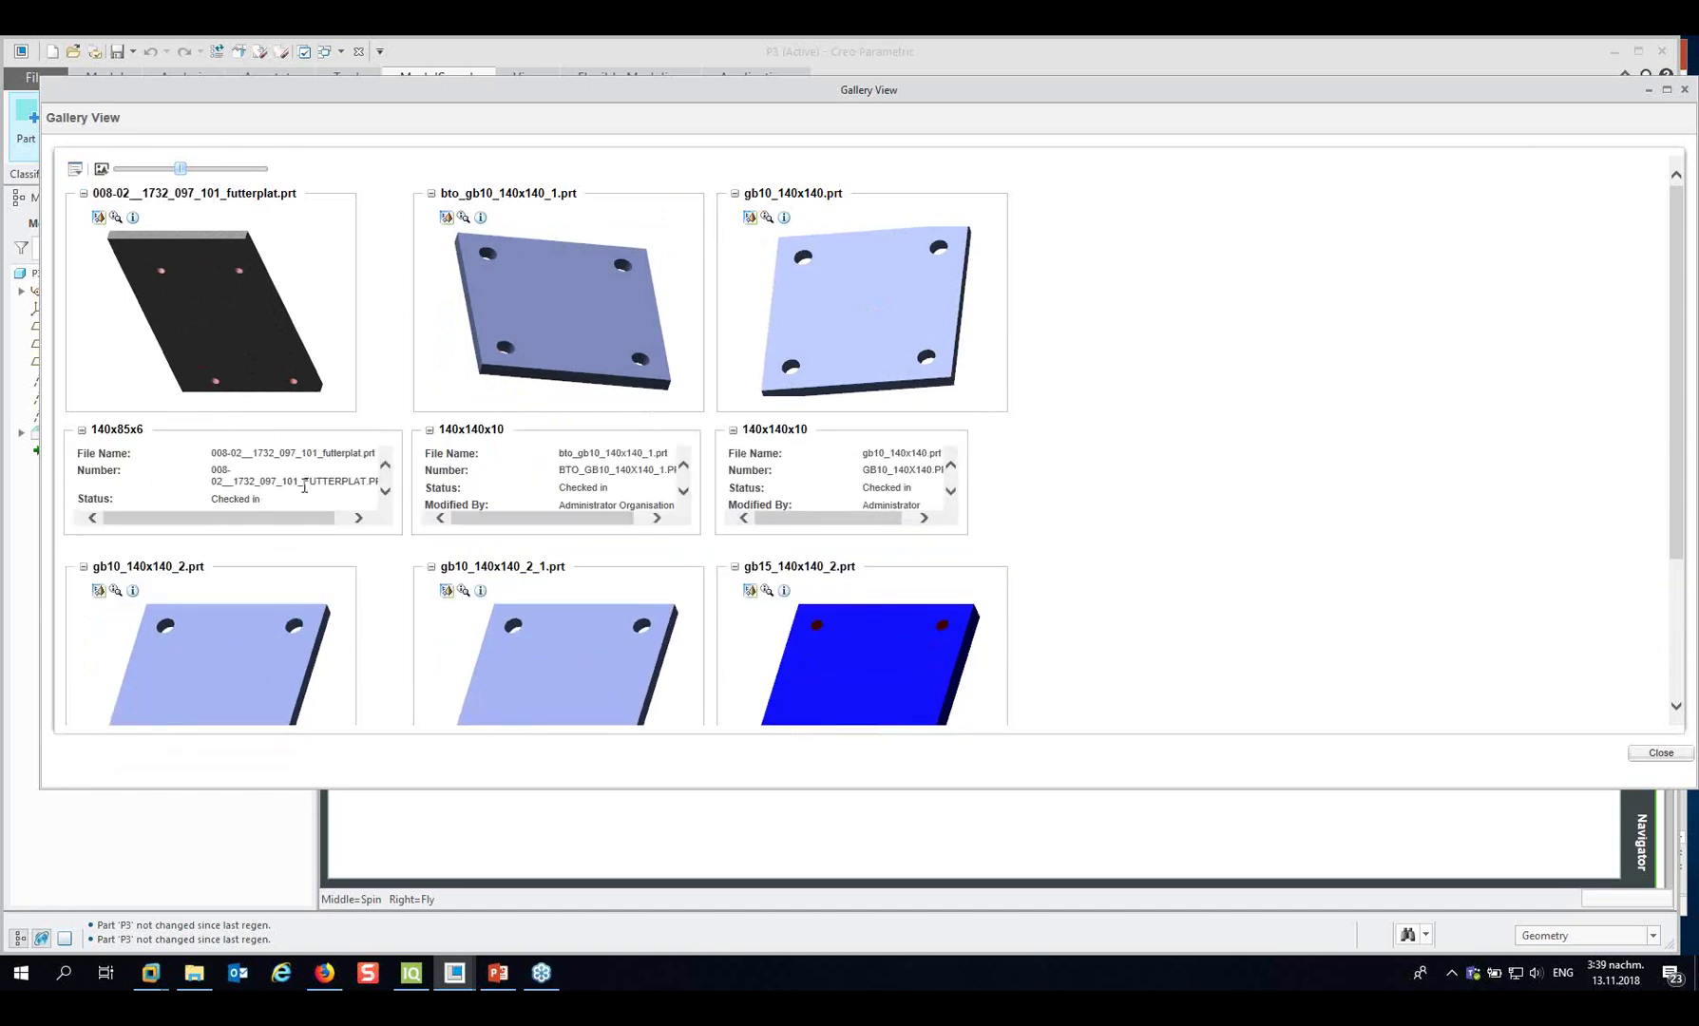
pyautogui.click(75, 170)
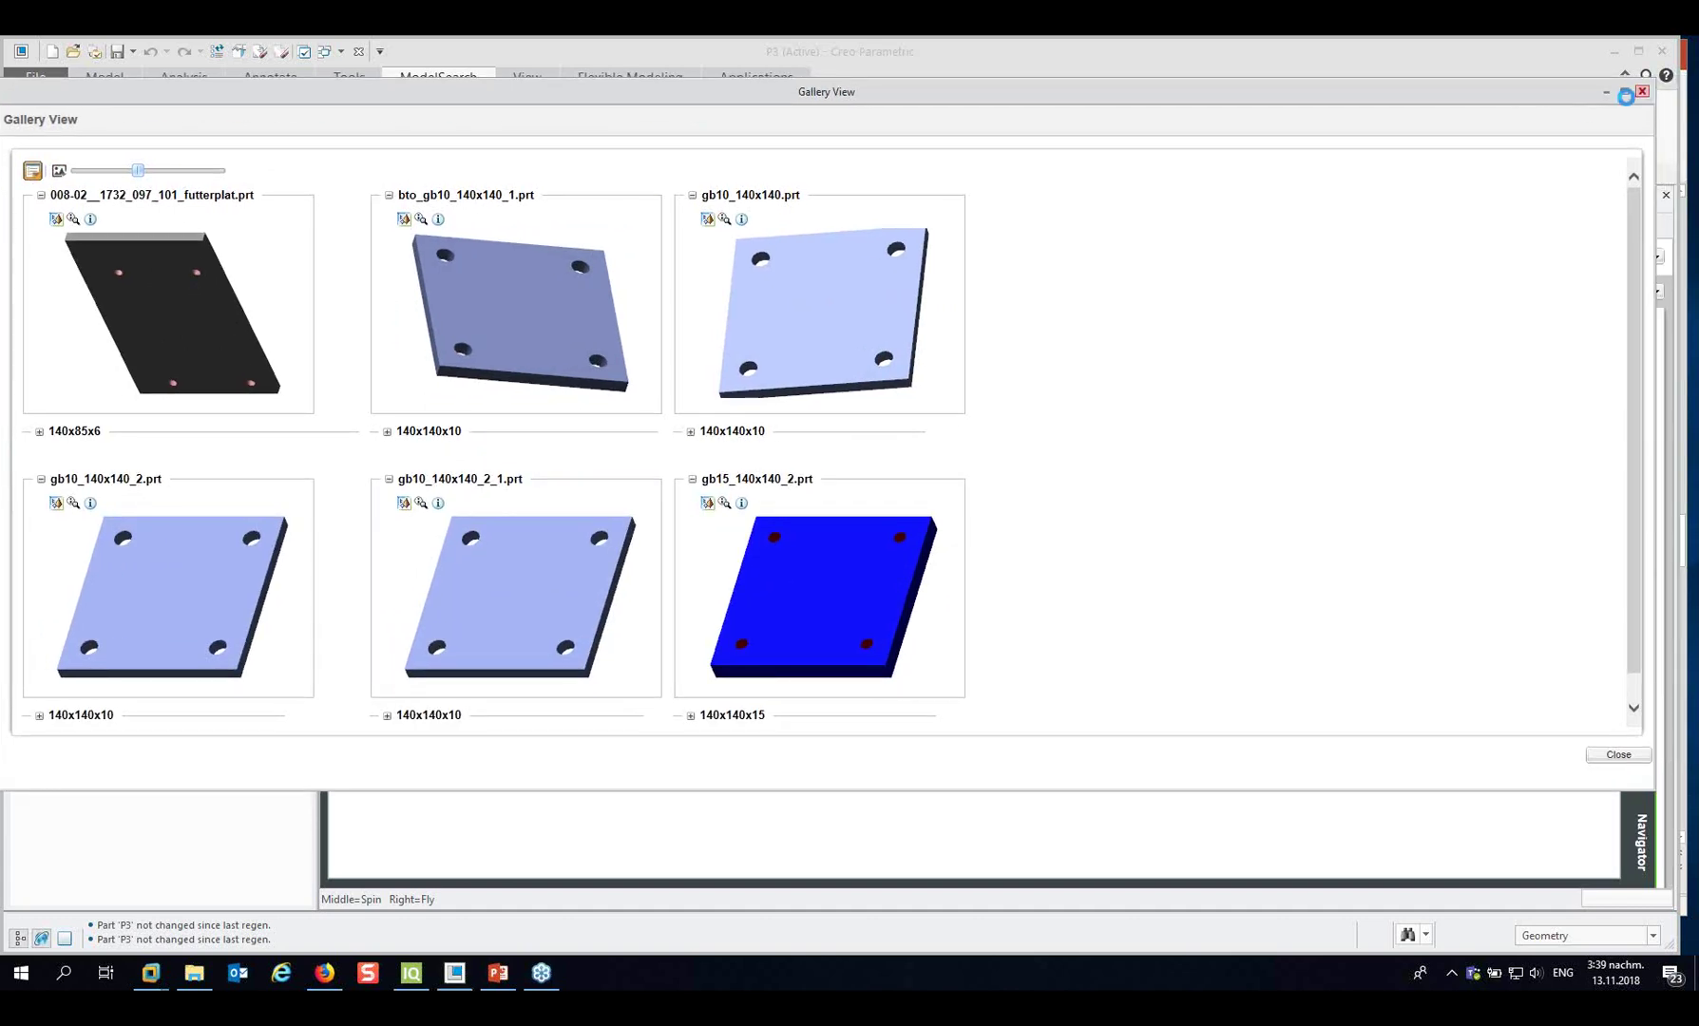
pyautogui.click(1649, 89)
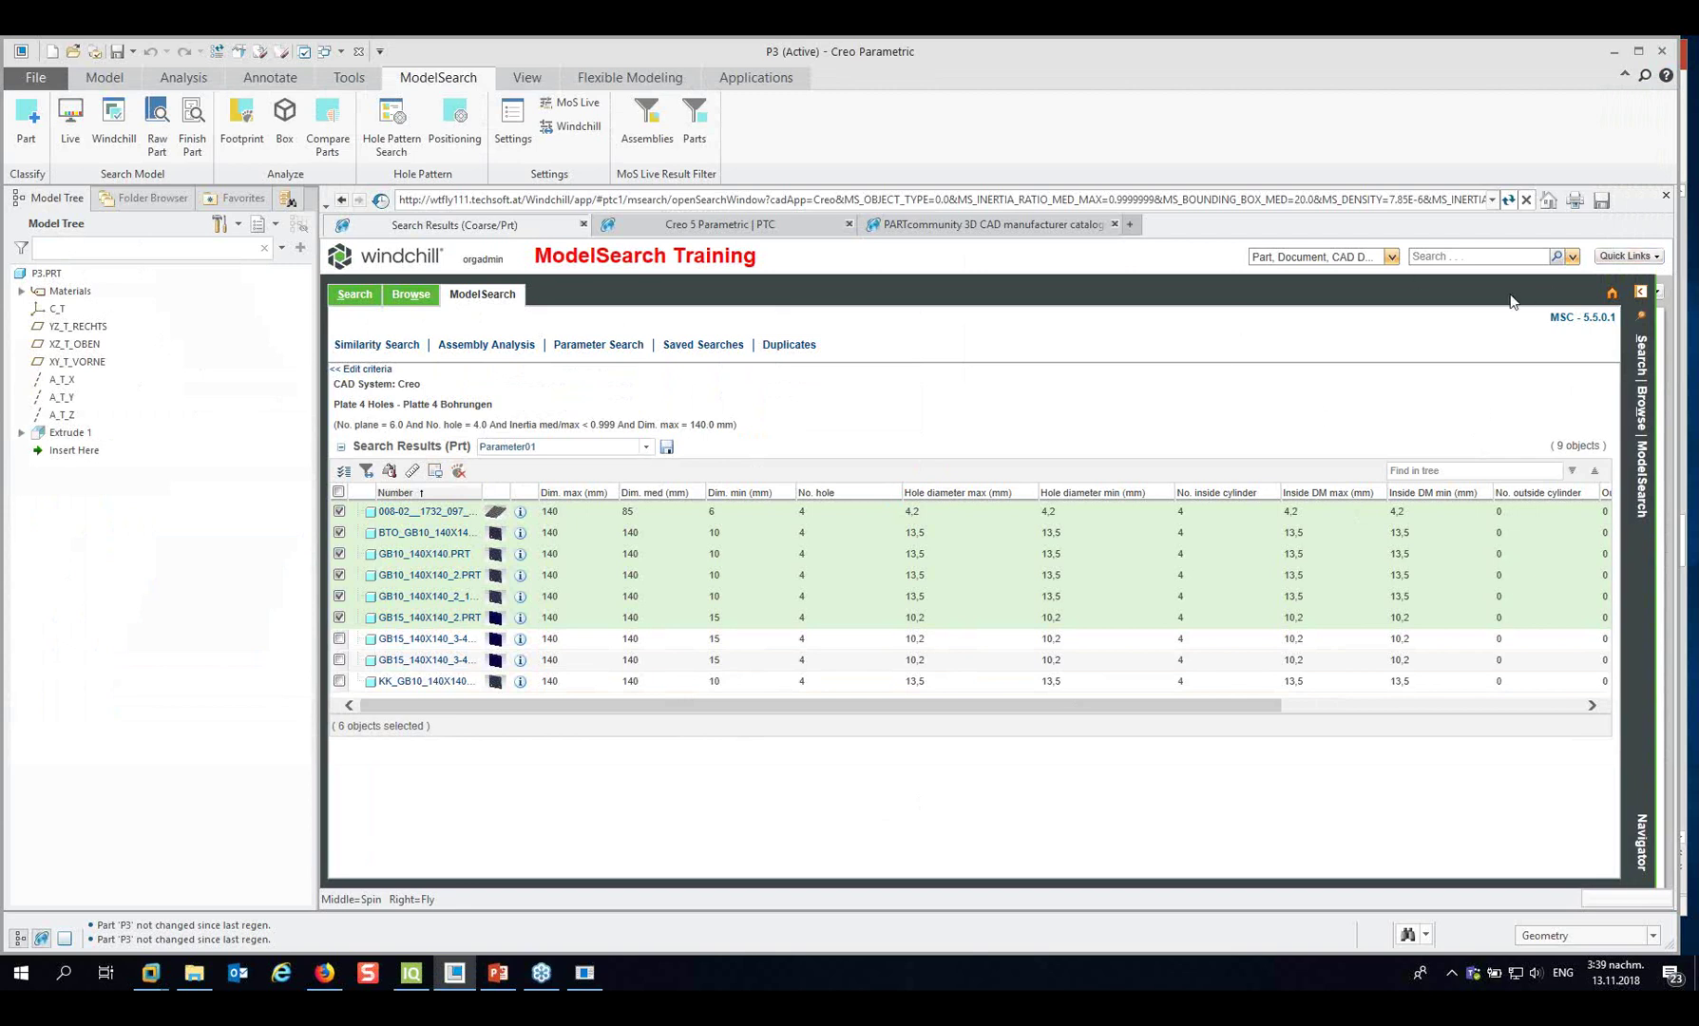
# Return to the tube model, search Windchill for similar parts and preview lower-rated results such as the bolt and pinion.
pyautogui.click(1665, 194)
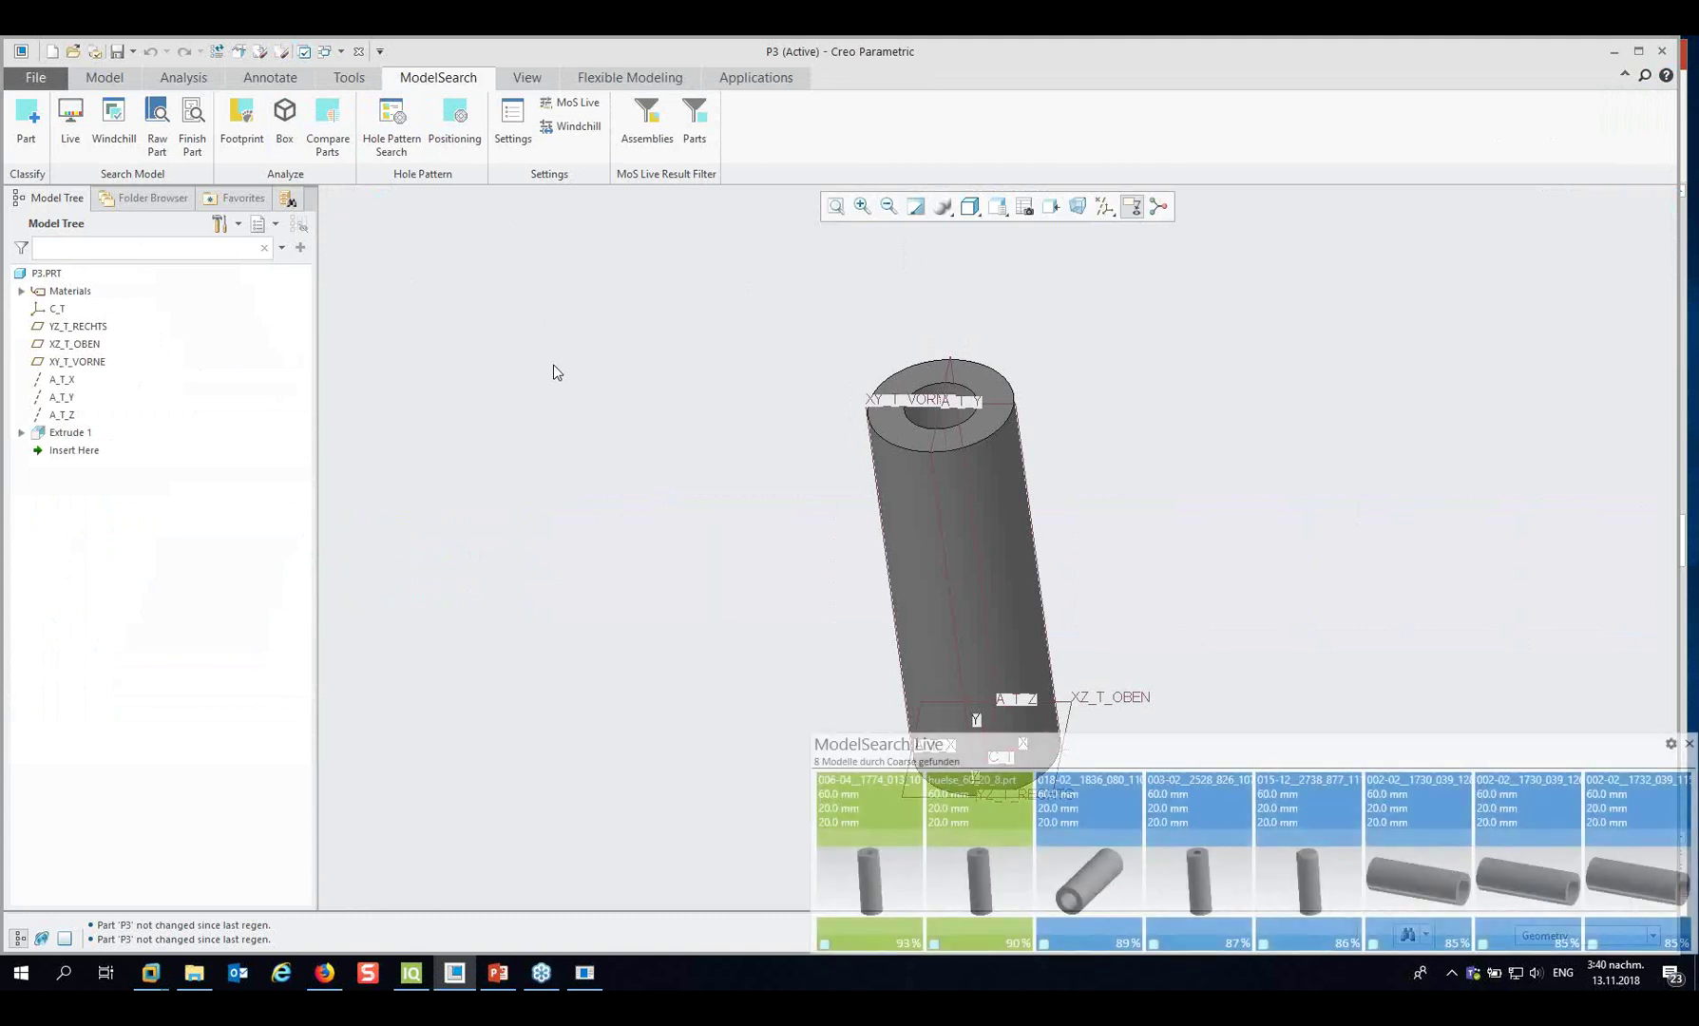
pyautogui.click(113, 116)
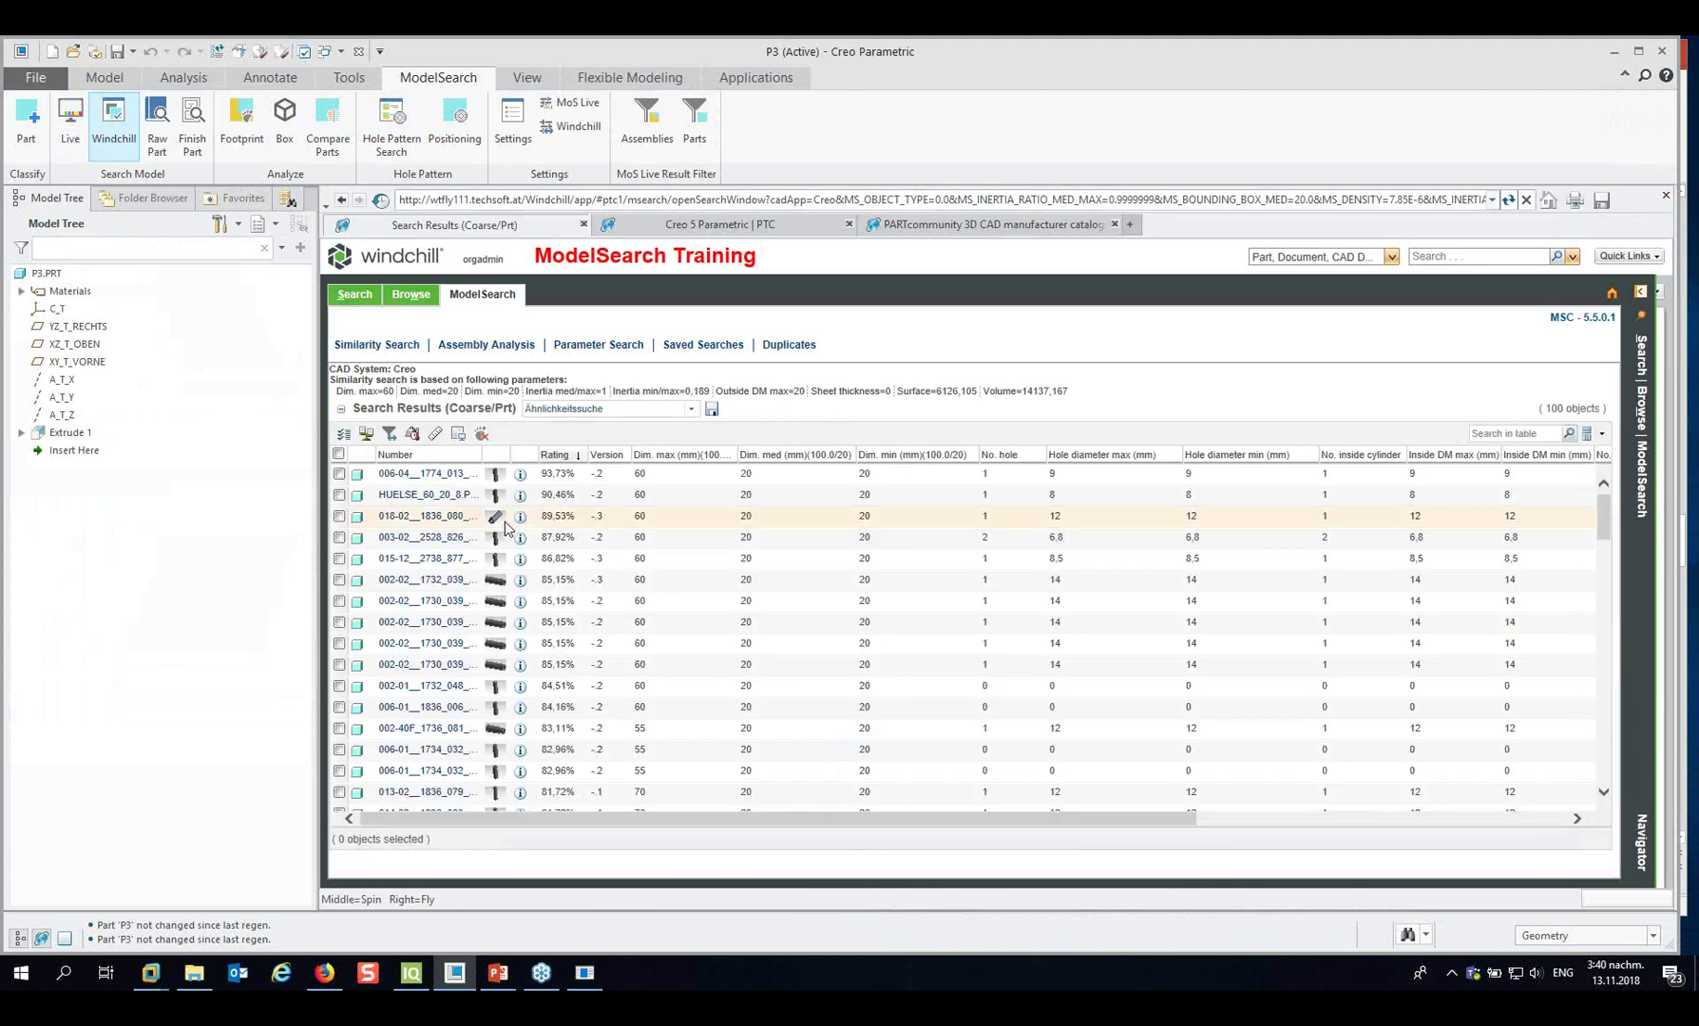
pyautogui.scroll(-5, 479, 656)
pyautogui.scroll(-5, 477, 654)
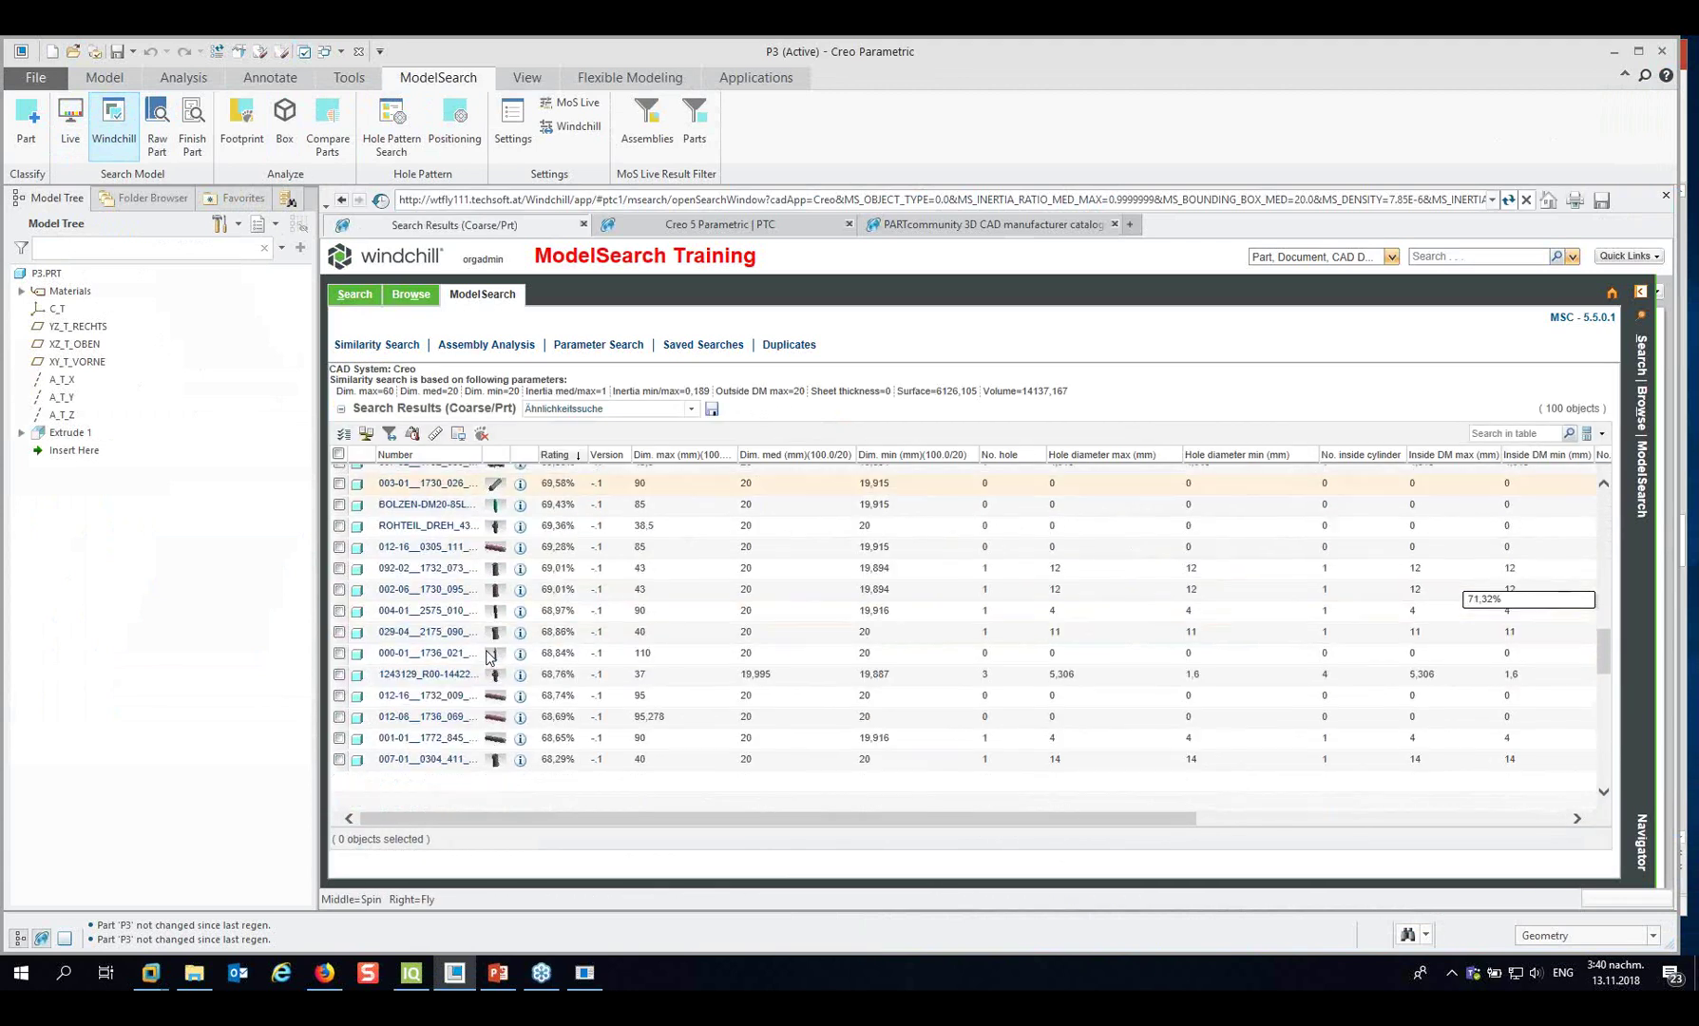
pyautogui.moveTo(496, 658)
pyautogui.scroll(-1, 497, 674)
pyautogui.scroll(-3, 497, 680)
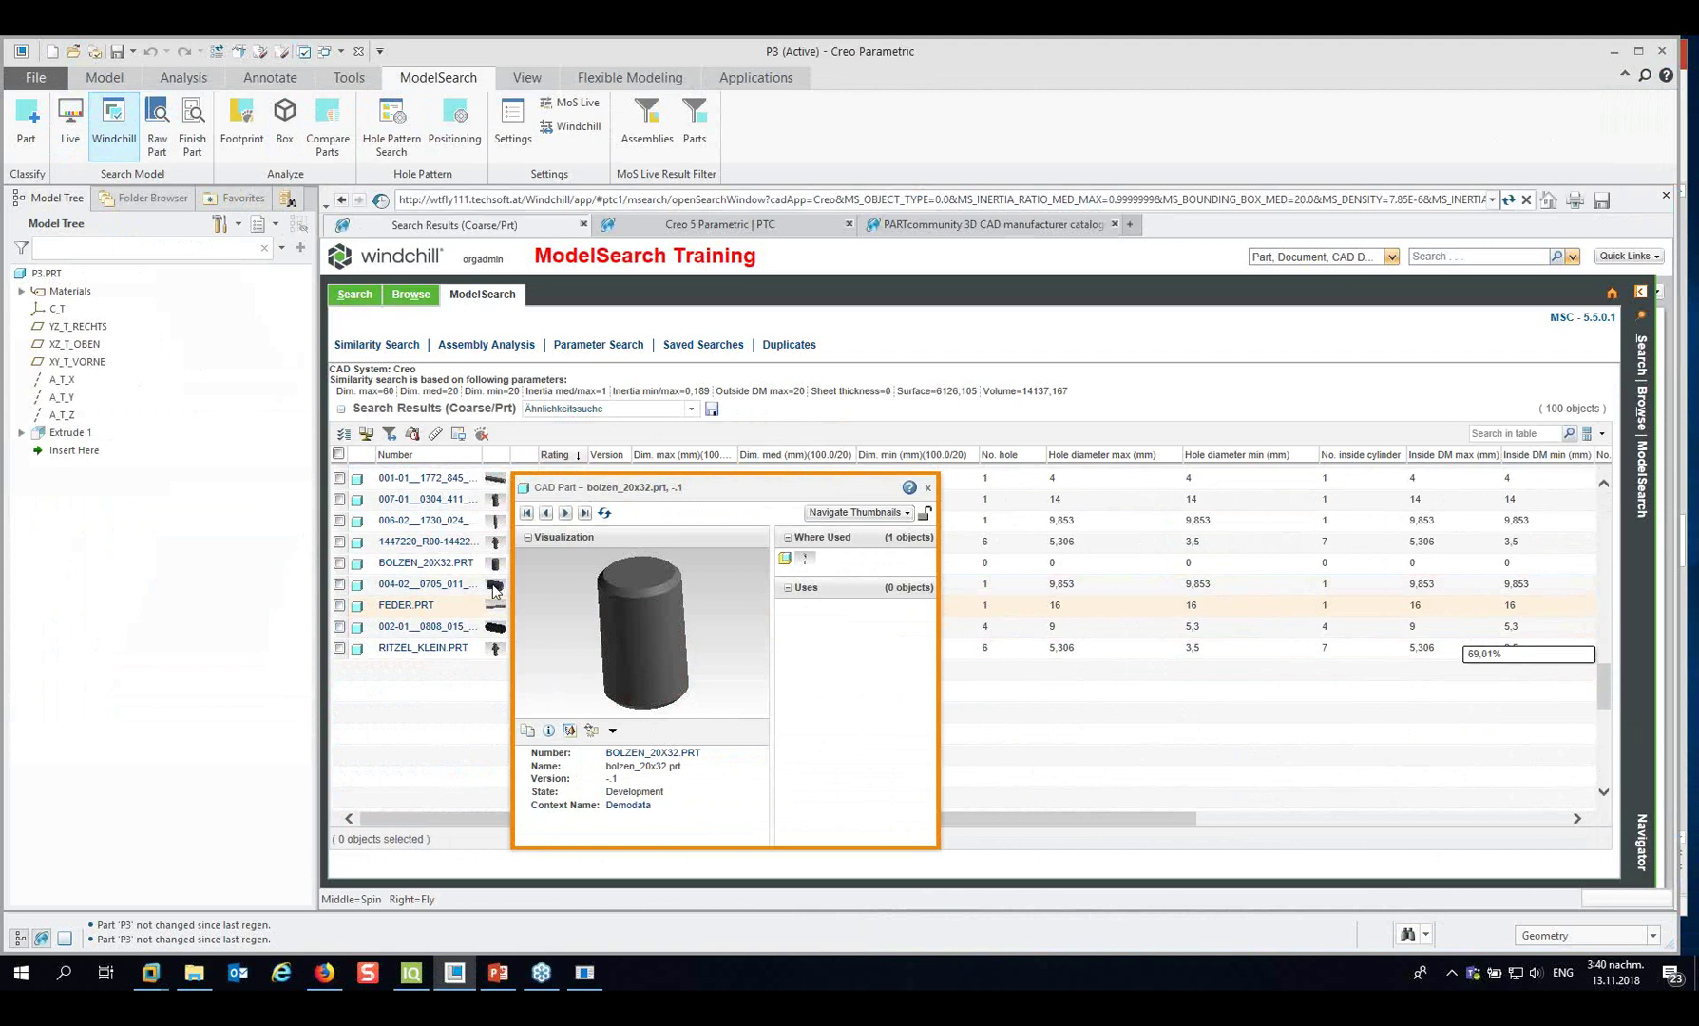
pyautogui.moveTo(494, 589)
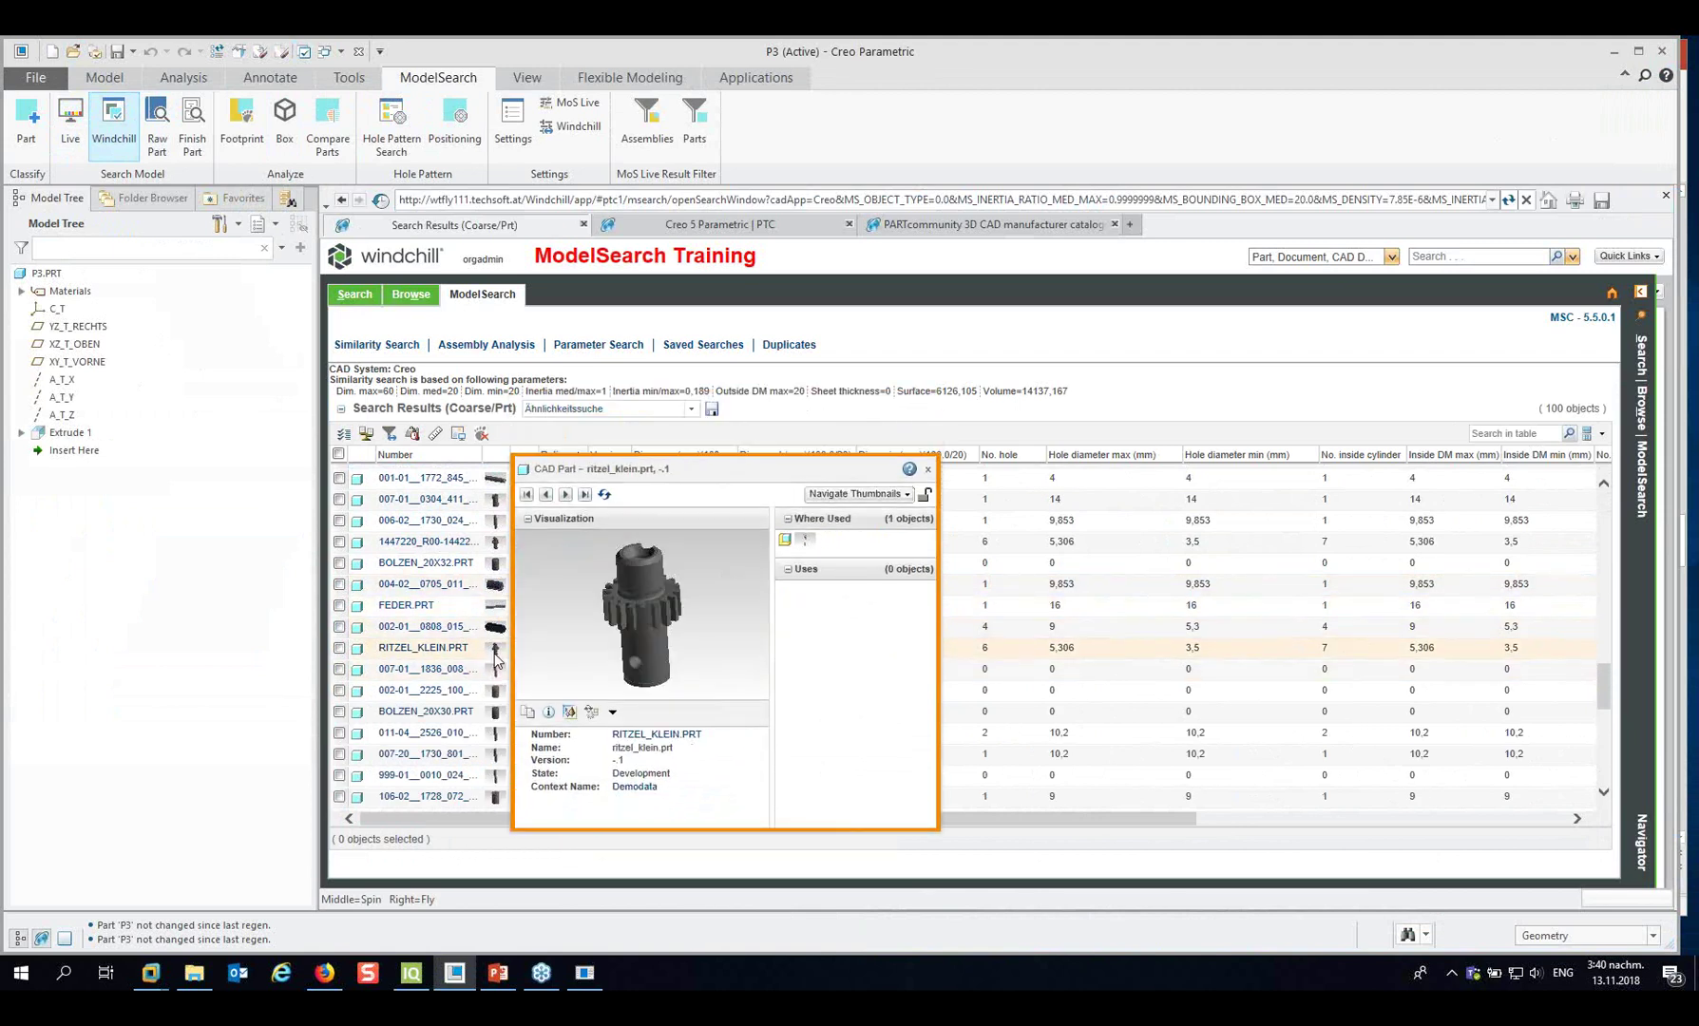
# Search for models similar to RITZEL_KLEIN.PRT and preview the reference part in the new results.
pyautogui.rightClick(429, 652)
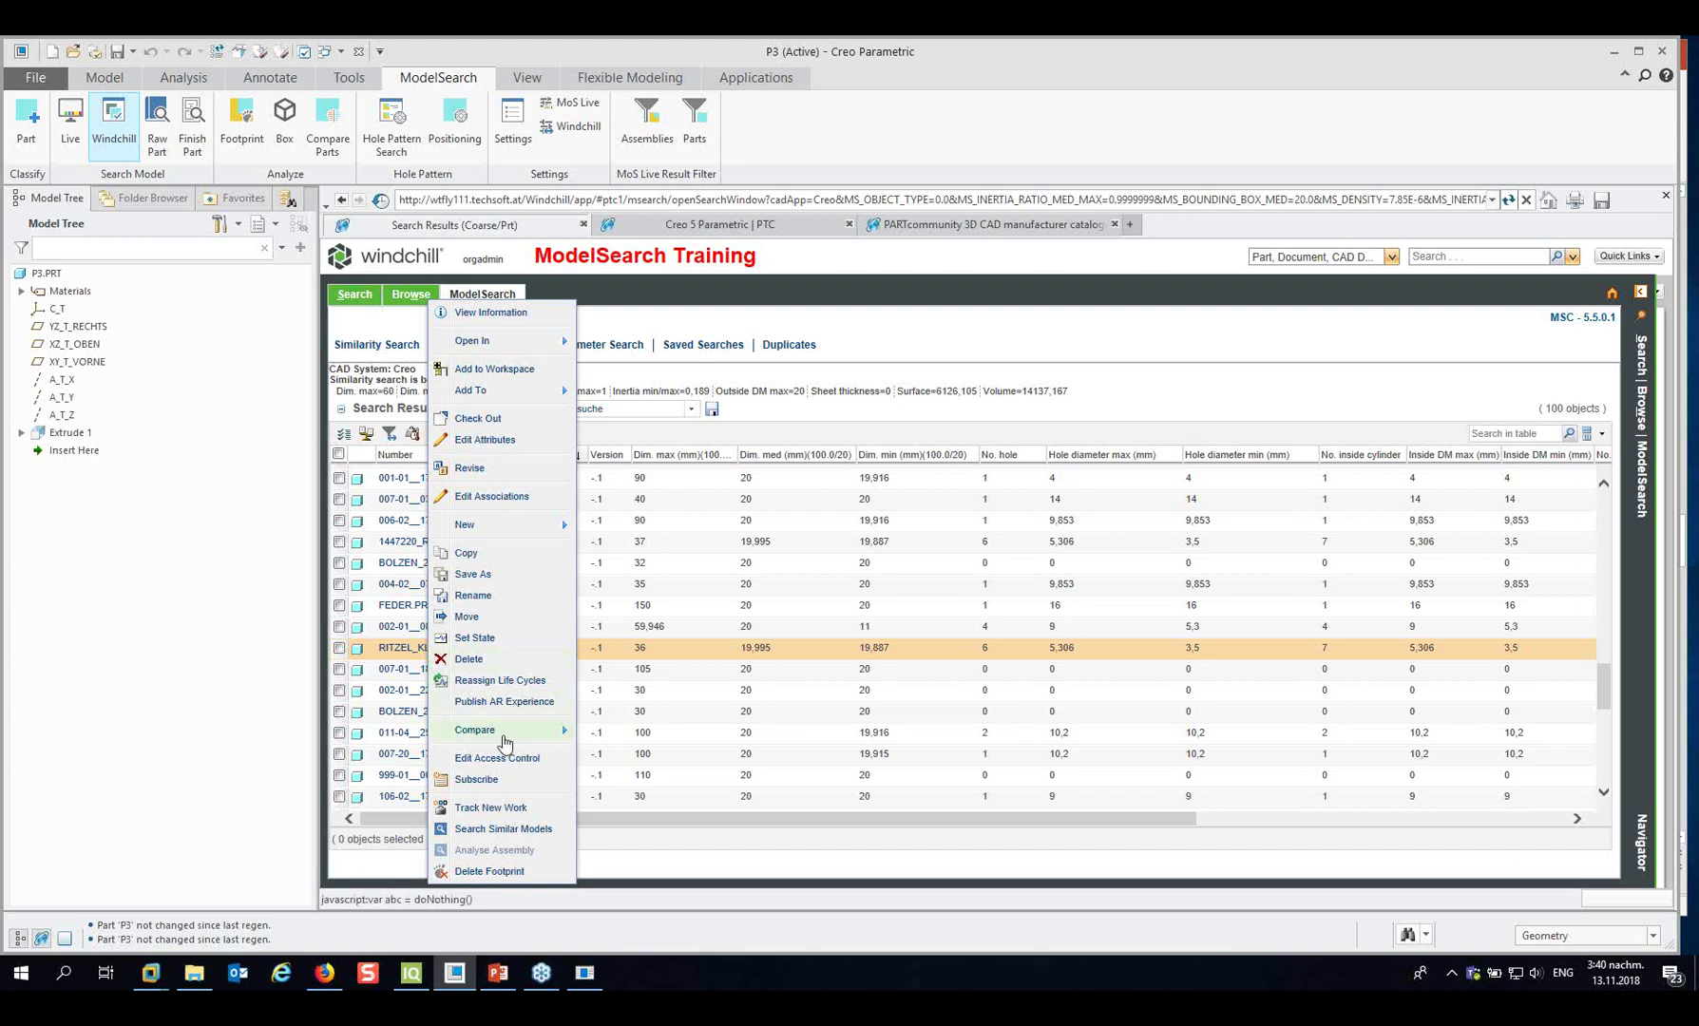
pyautogui.click(531, 829)
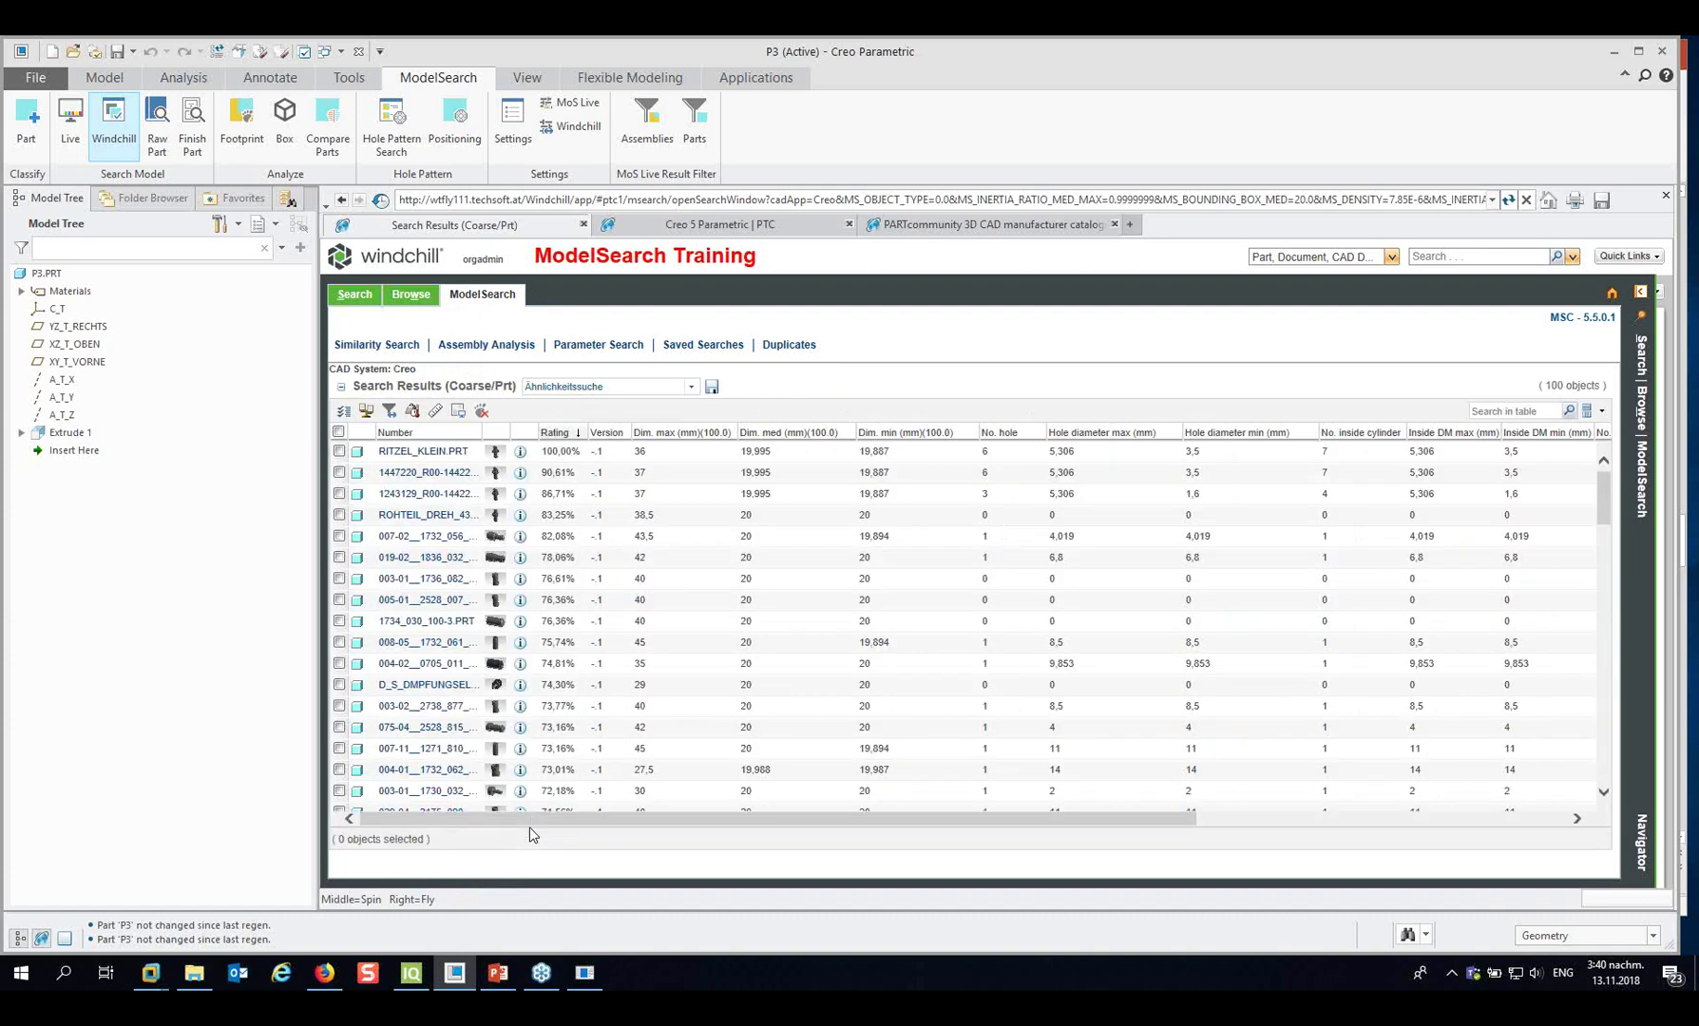
pyautogui.moveTo(495, 454)
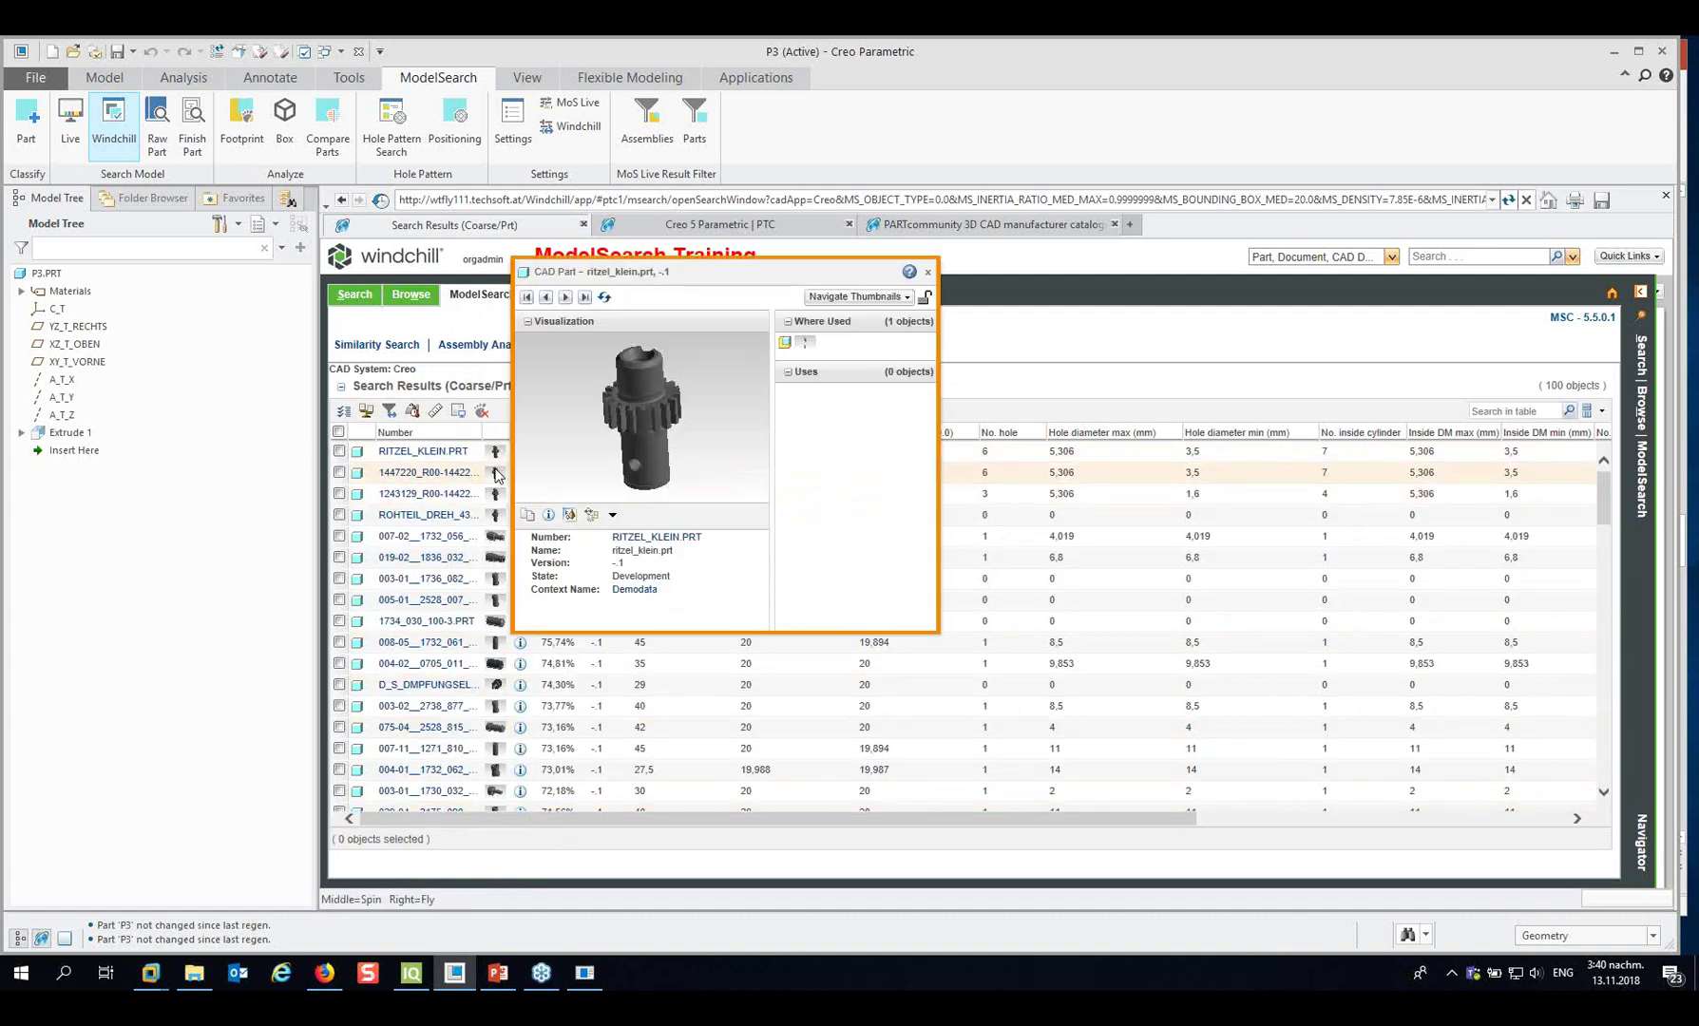
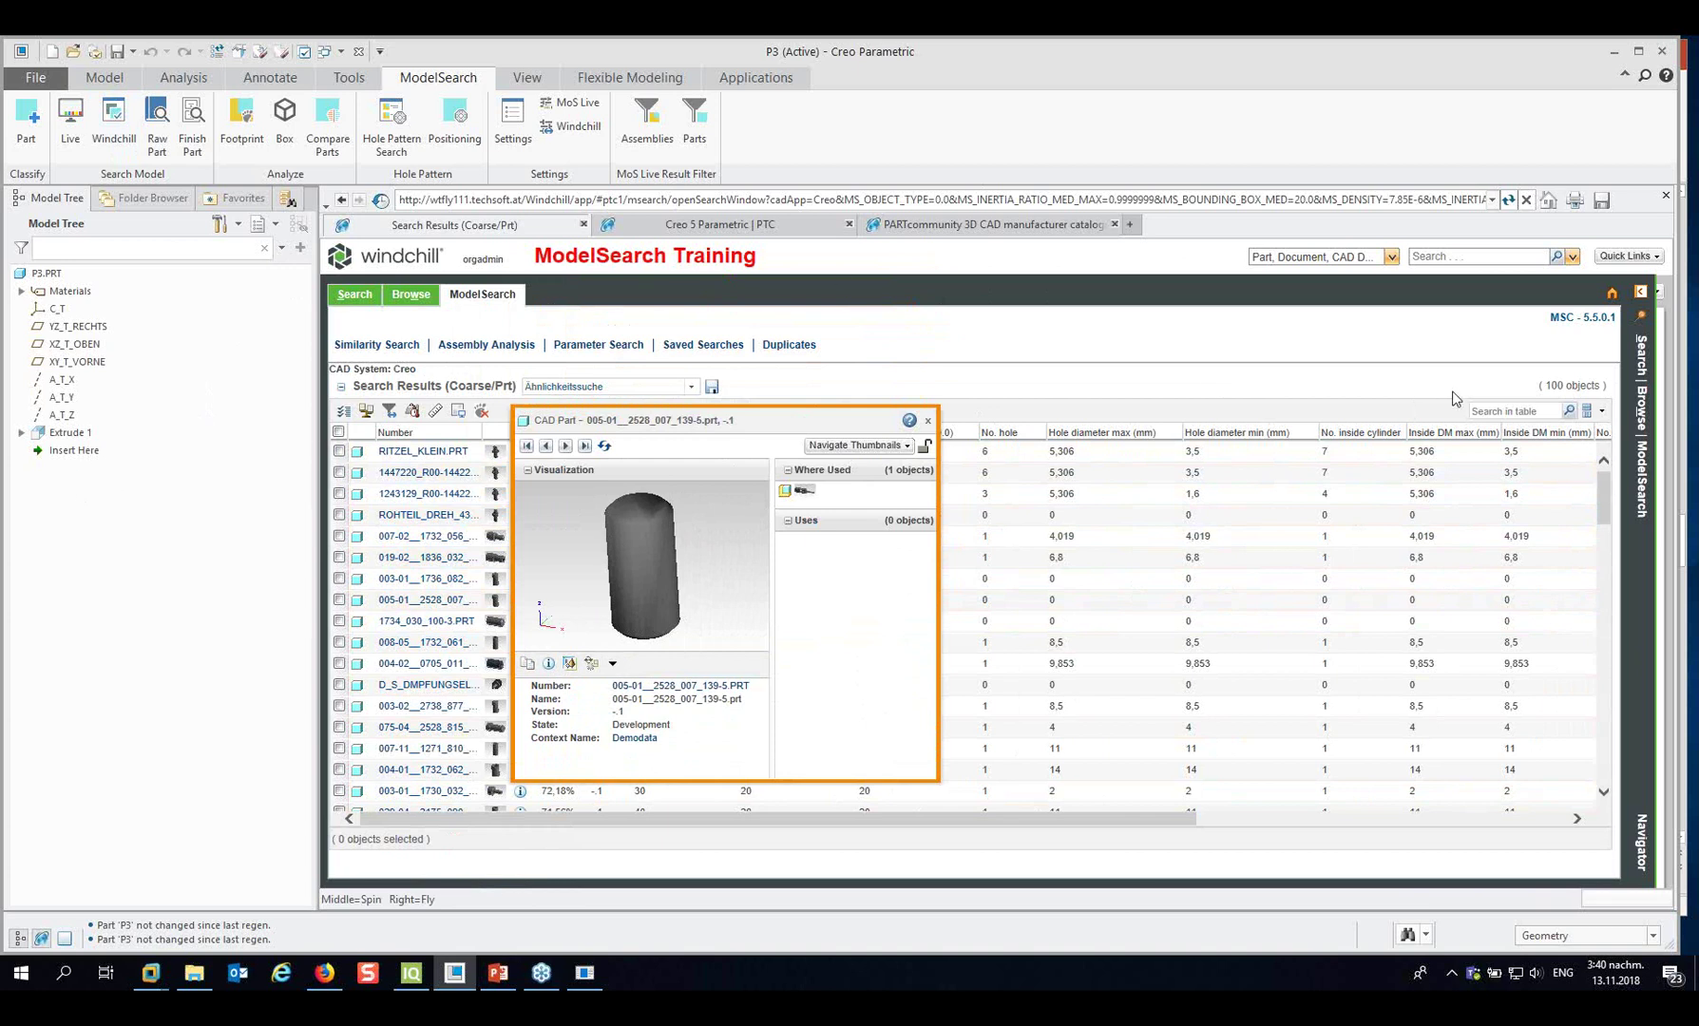
# Return to the tube model, search Windchill for similar parts again and open the parameter search.
pyautogui.click(1665, 195)
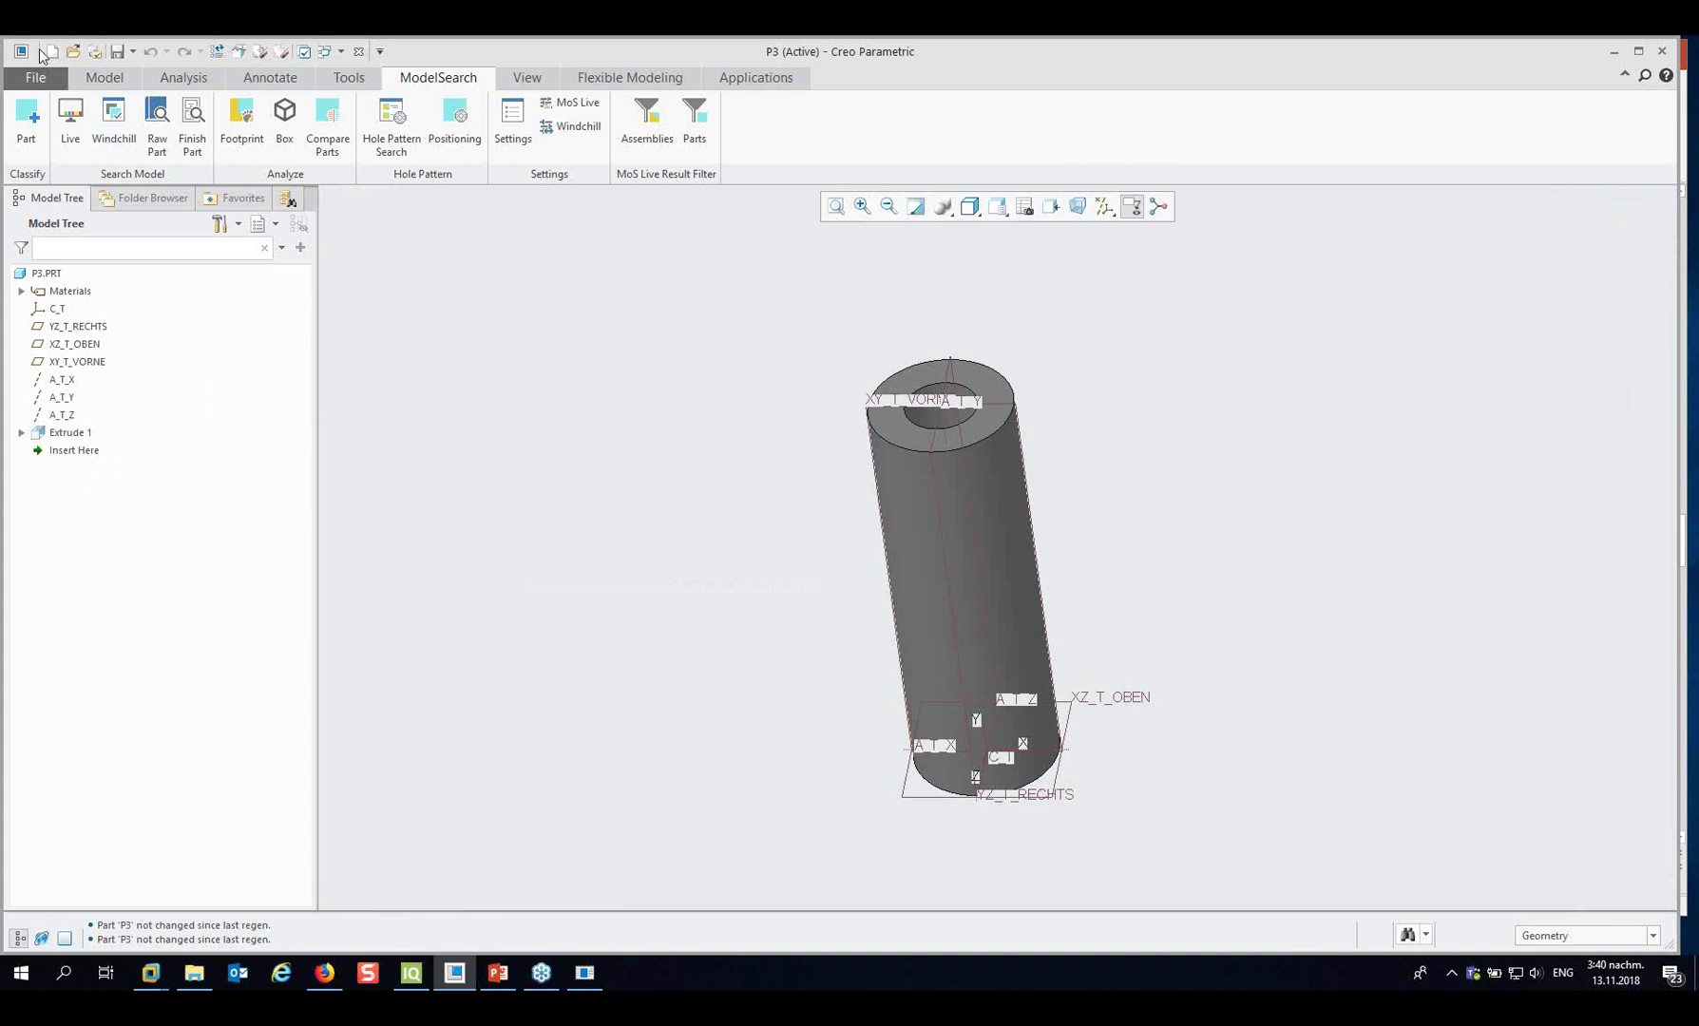
pyautogui.click(126, 127)
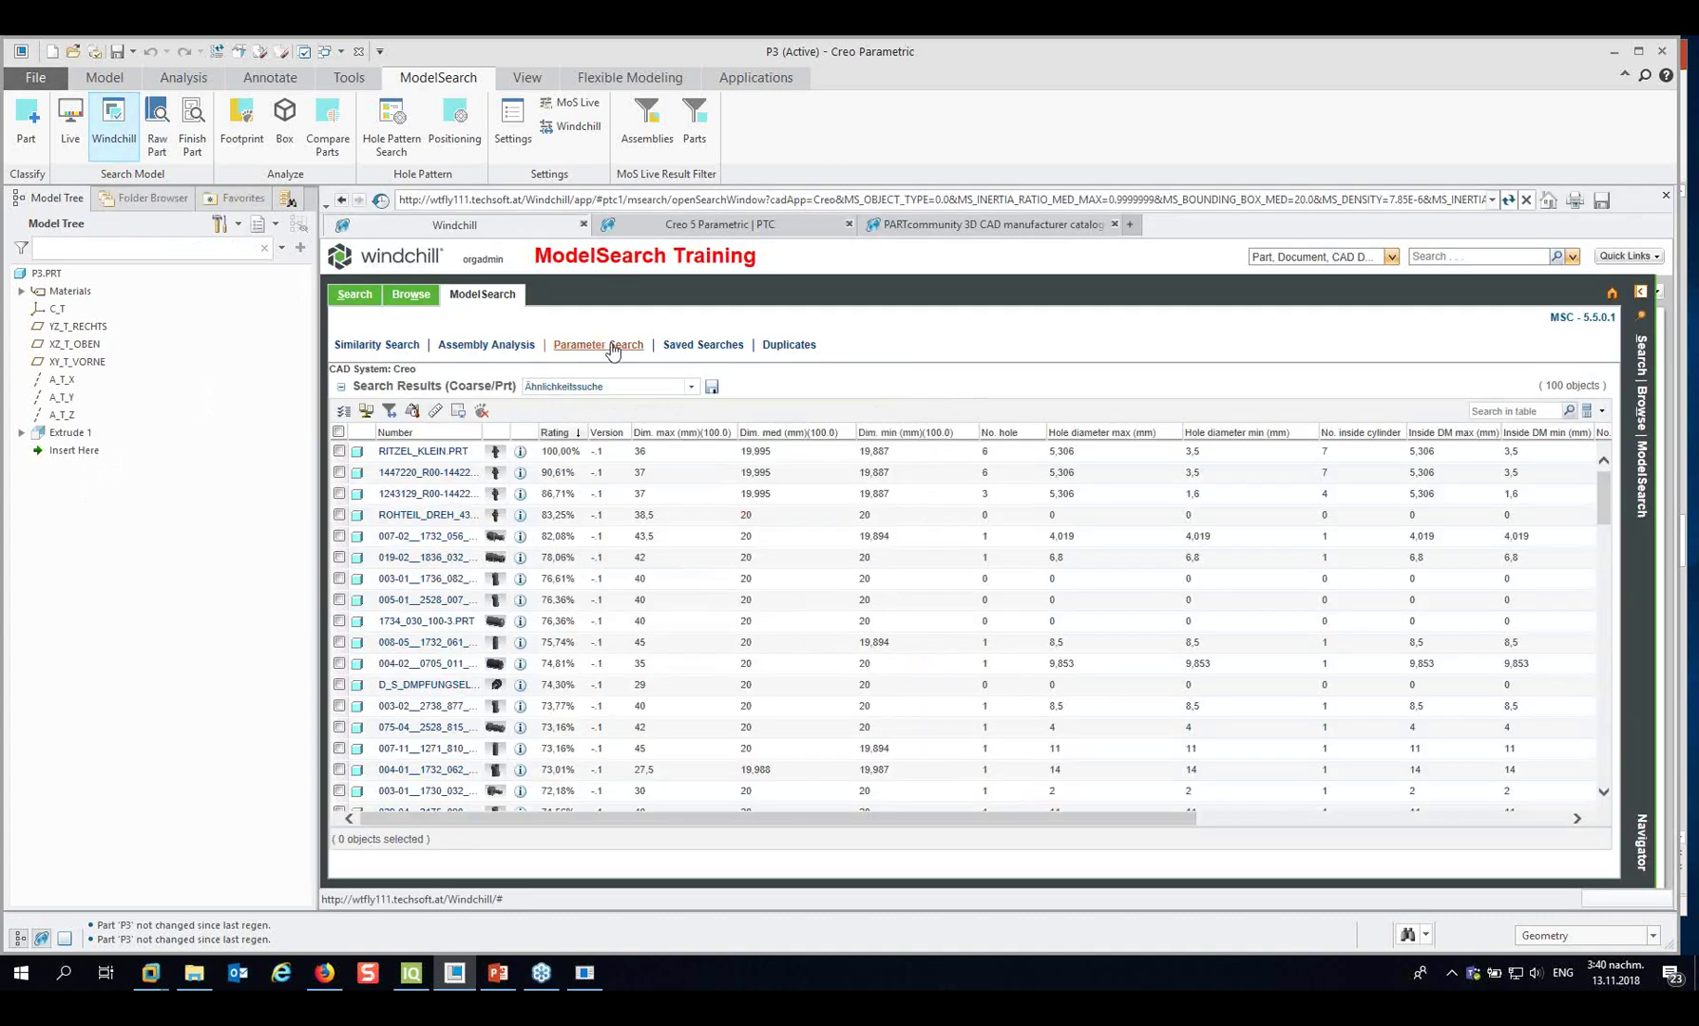
pyautogui.click(605, 352)
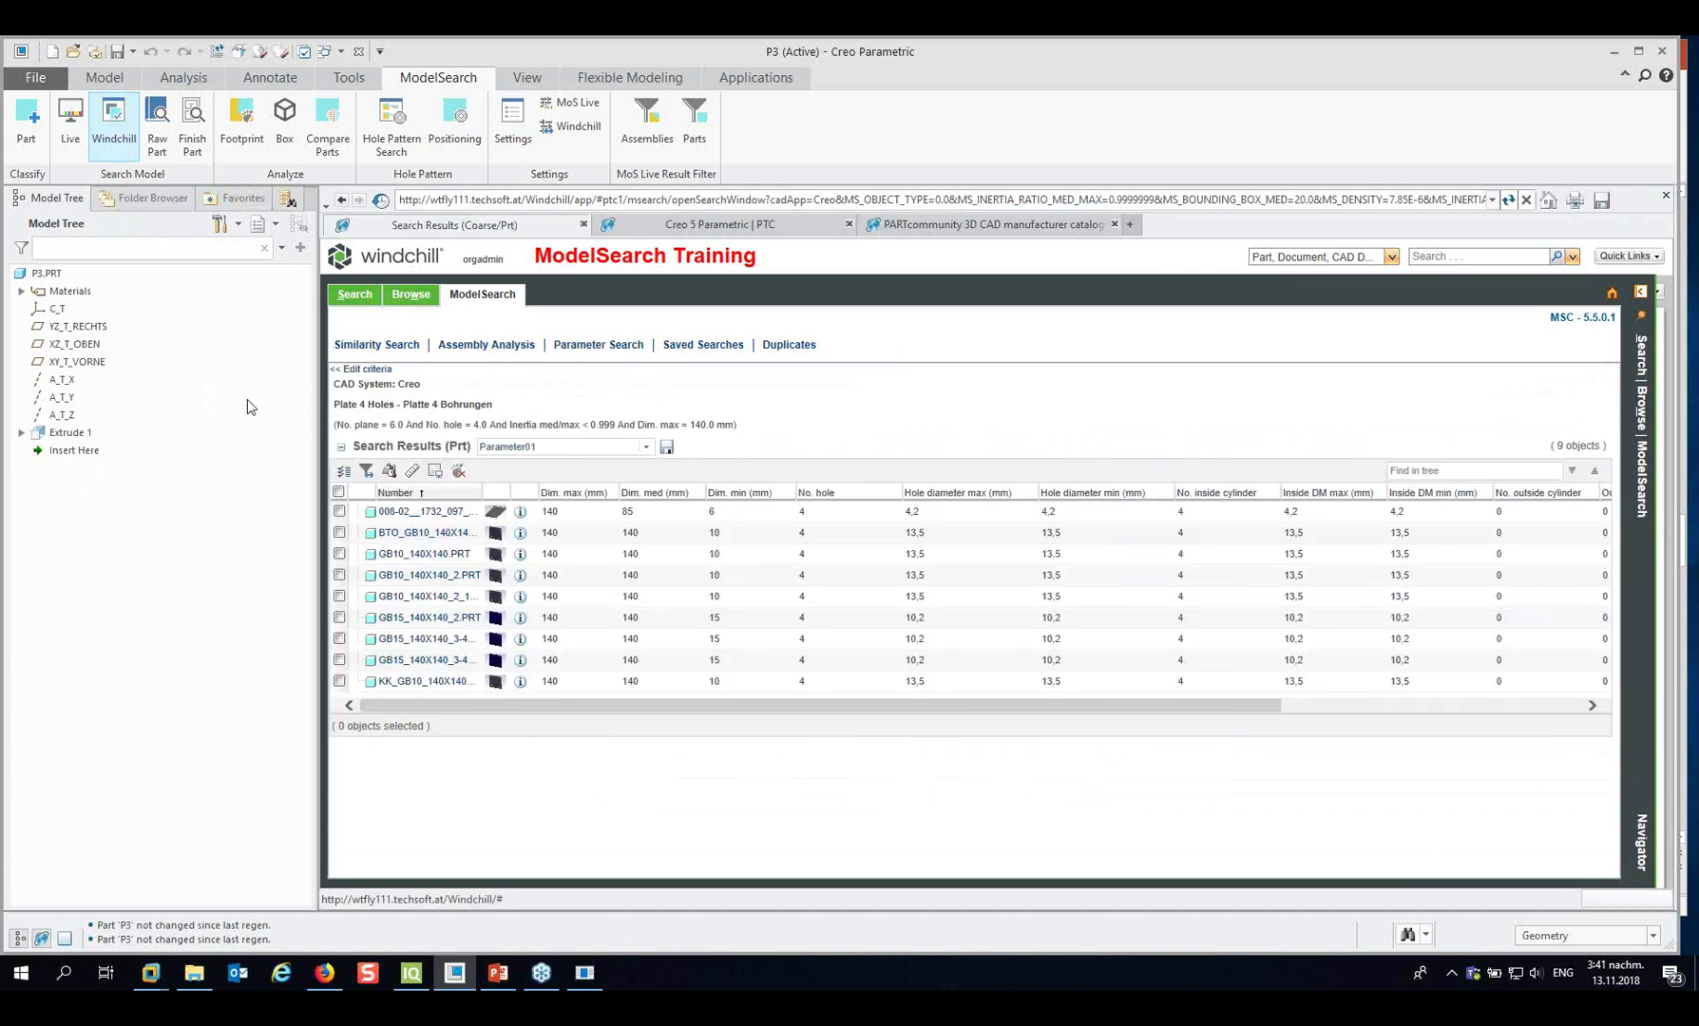
# Switch to the PowerPoint presentation, examine the blade photos on slides 7 and 8, and return to Creo.
pyautogui.click(496, 978)
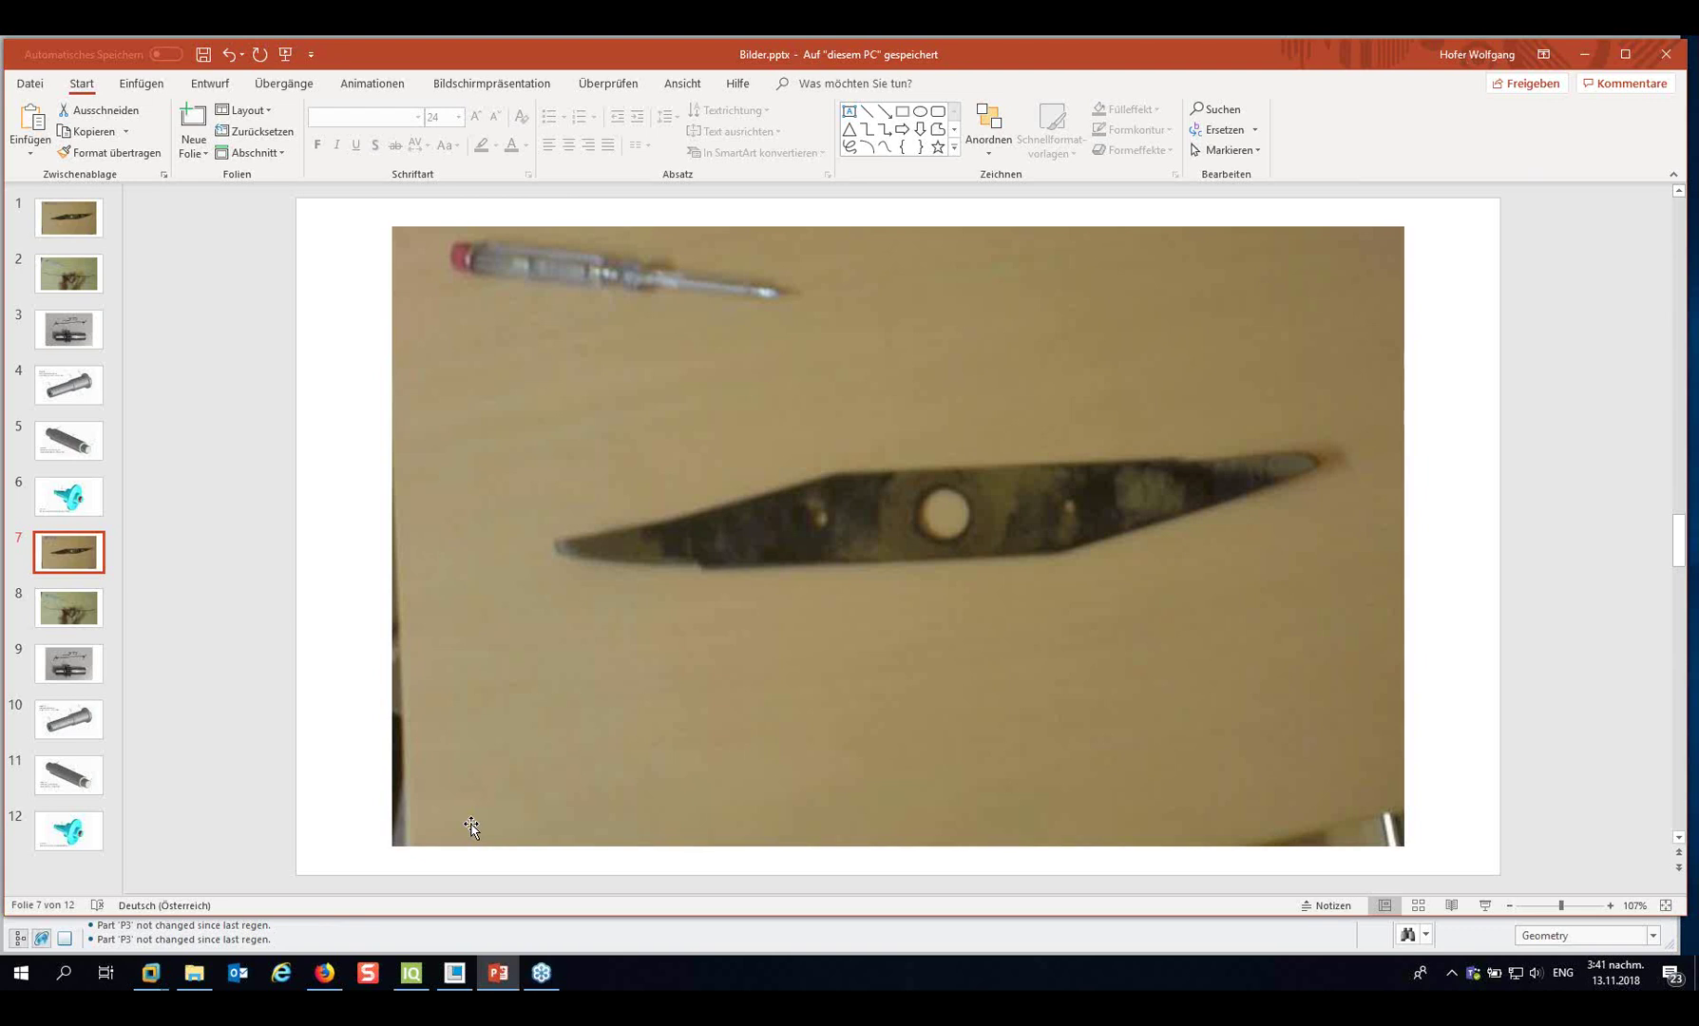
pyautogui.scroll(-1, 702, 683)
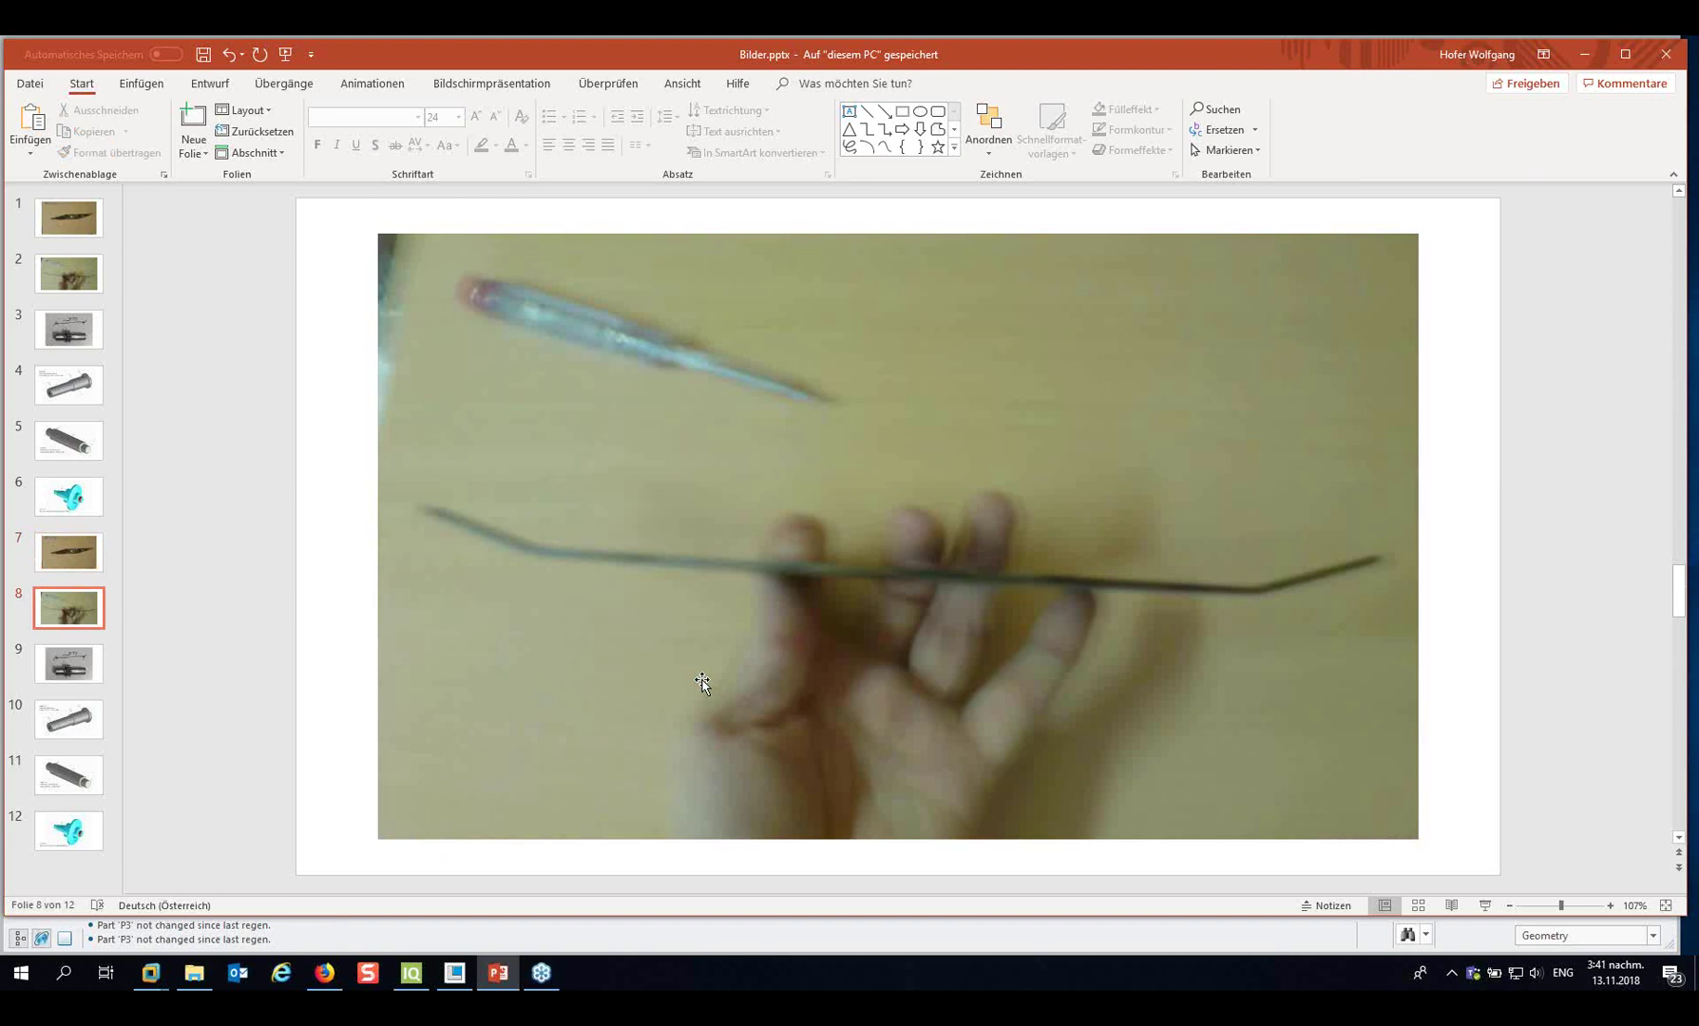
pyautogui.scroll(1, 701, 683)
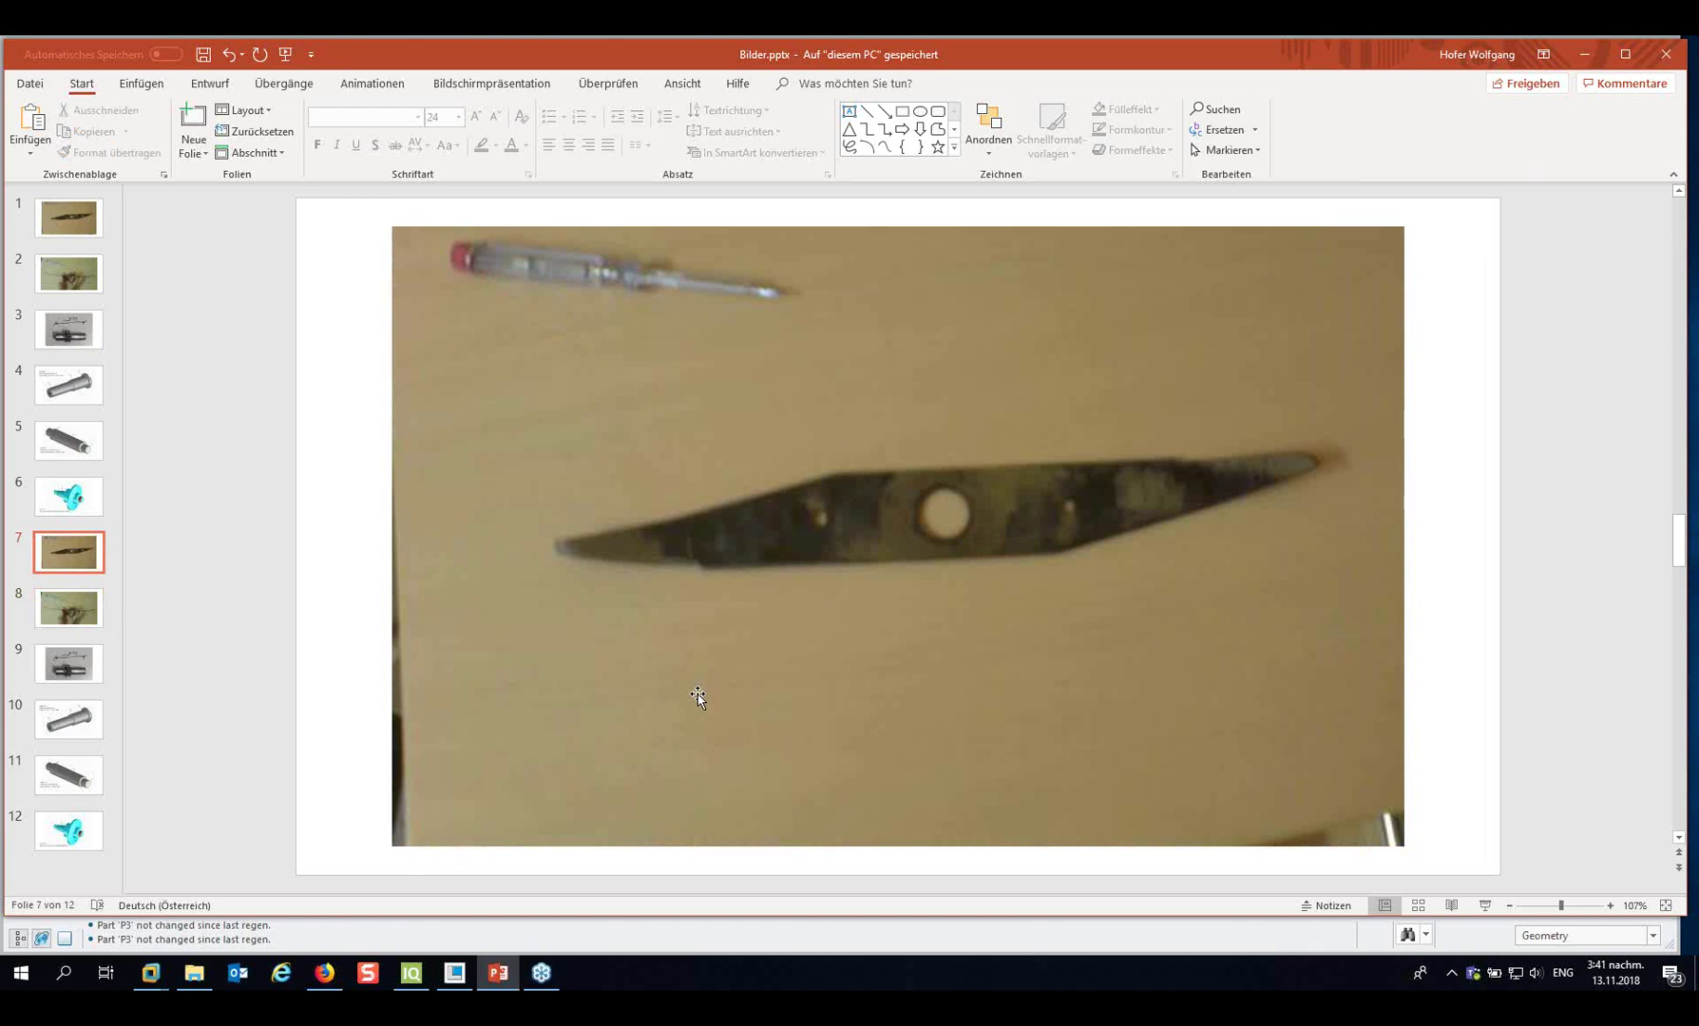
pyautogui.click(1590, 54)
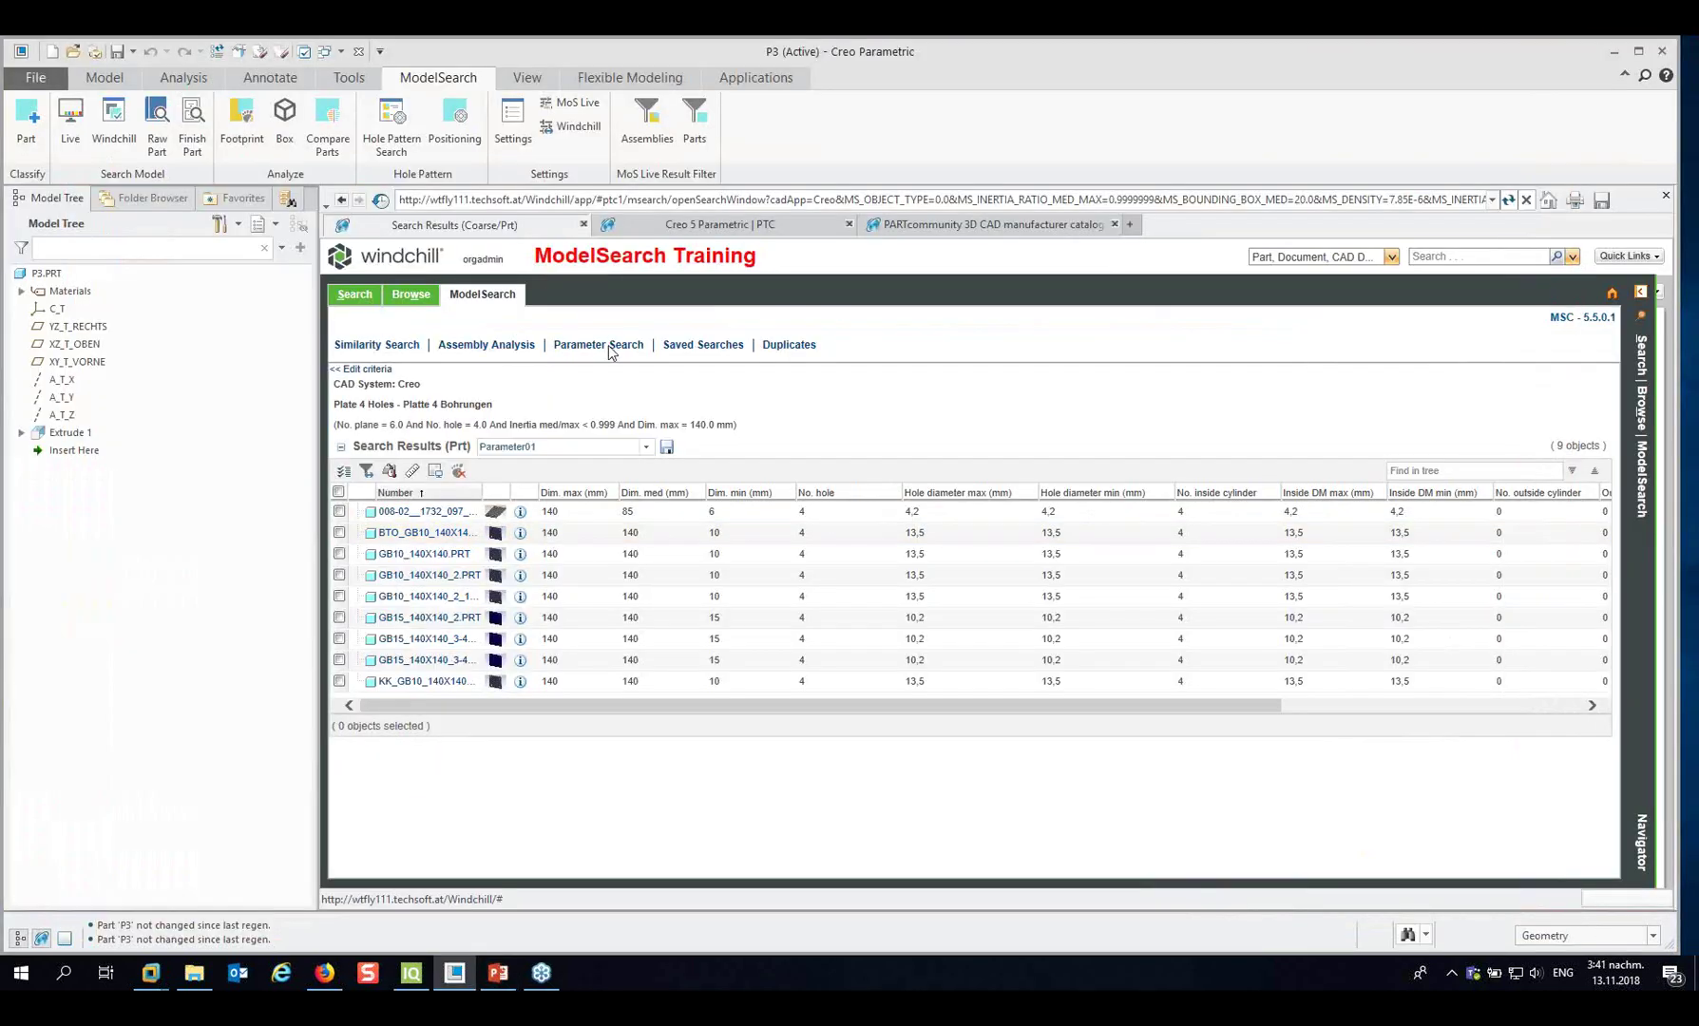
# Reopen the four-hole plate criteria, go to the saved searches and load the query GM MM KM Bereich.
pyautogui.click(360, 370)
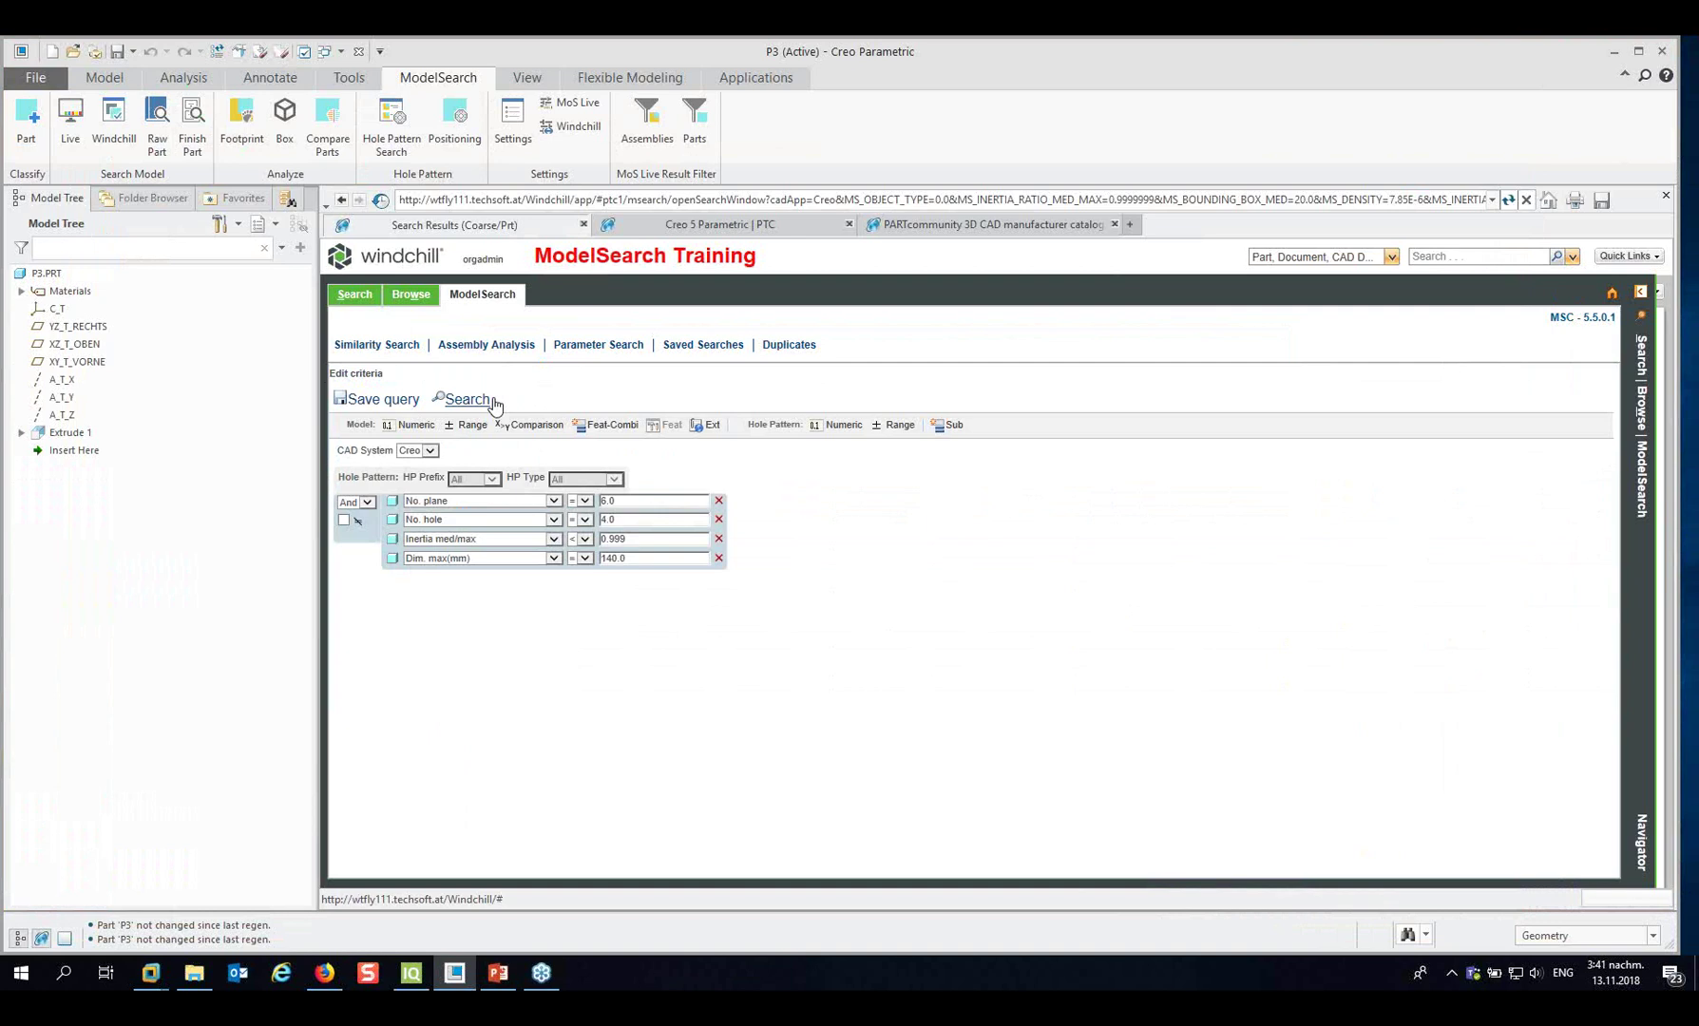
pyautogui.click(692, 345)
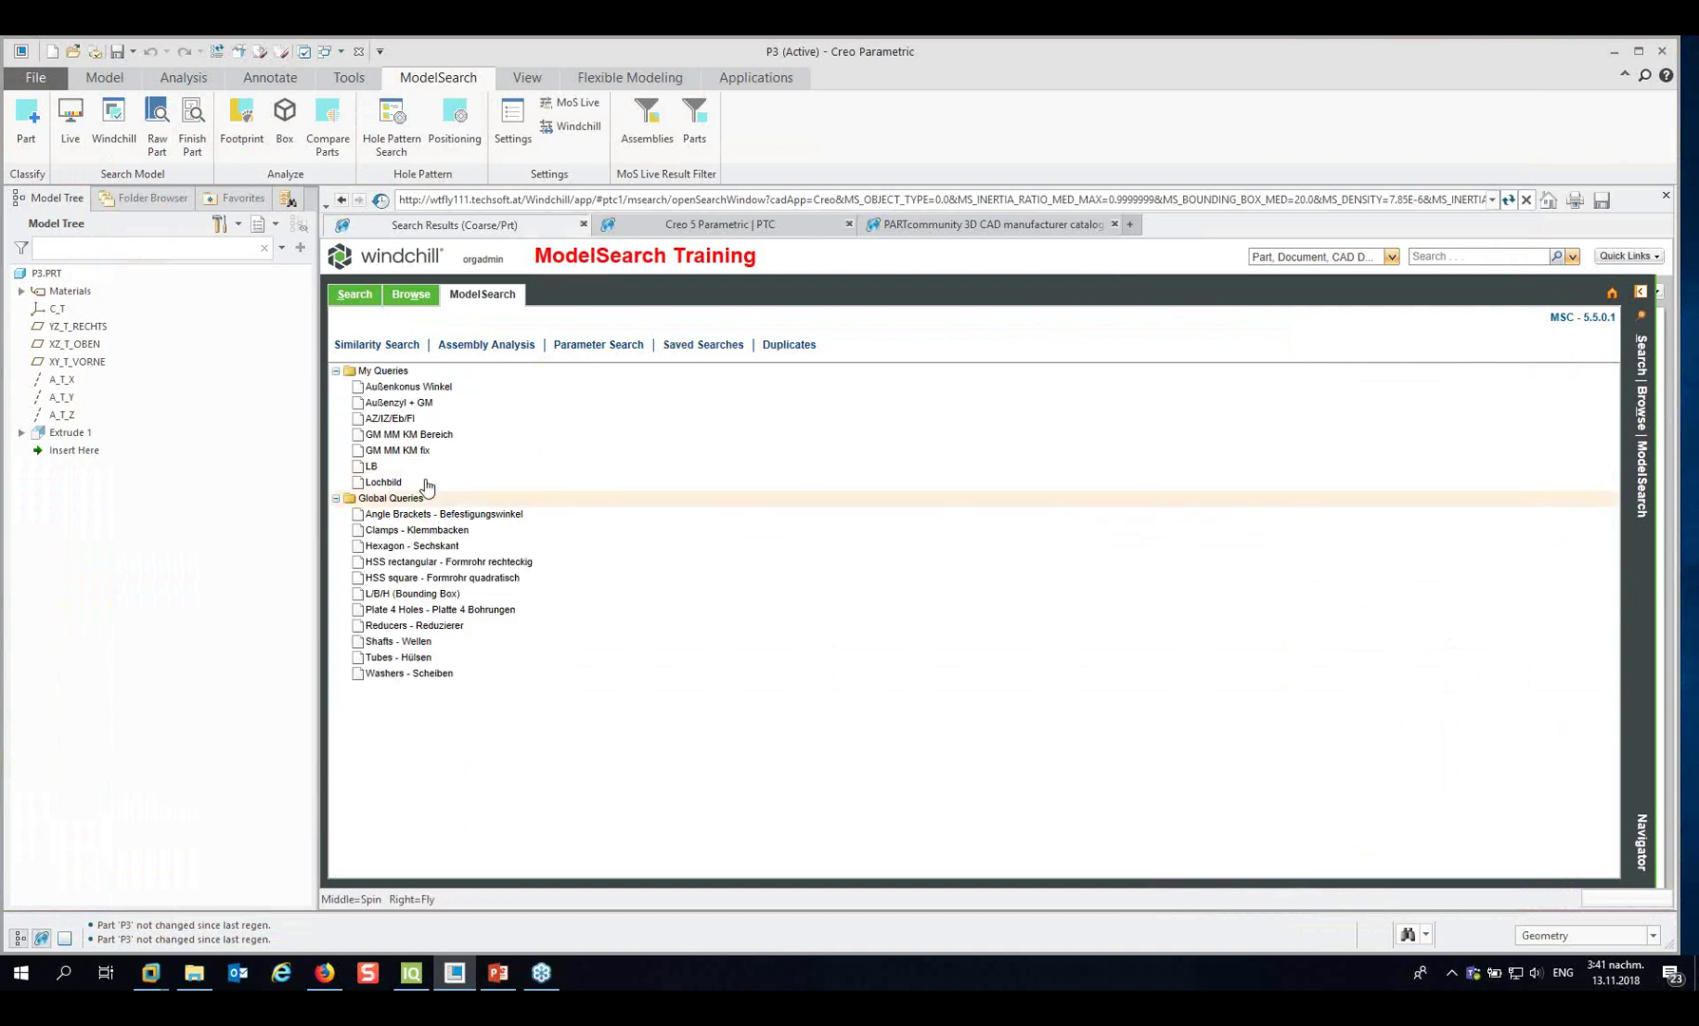
pyautogui.click(416, 435)
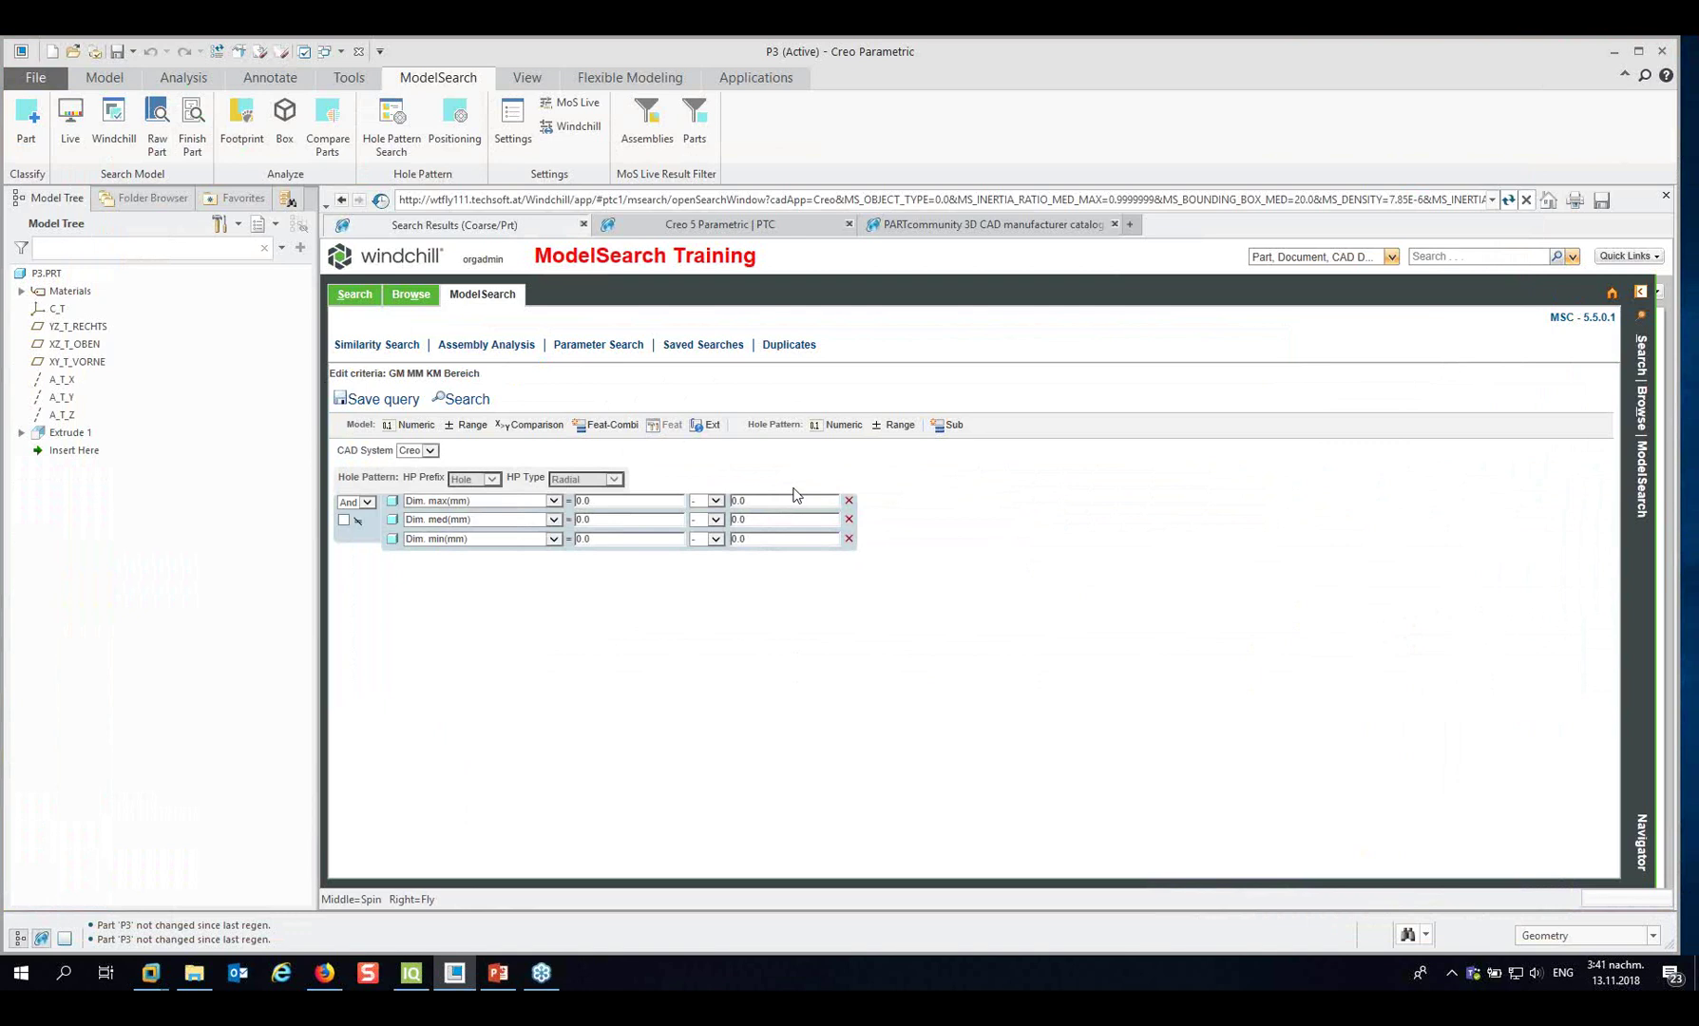
# Check the blade photo in PowerPoint and set the query ranges to Dim. max 200–400 mm and Dim. med 20–50 mm.
pyautogui.click(498, 972)
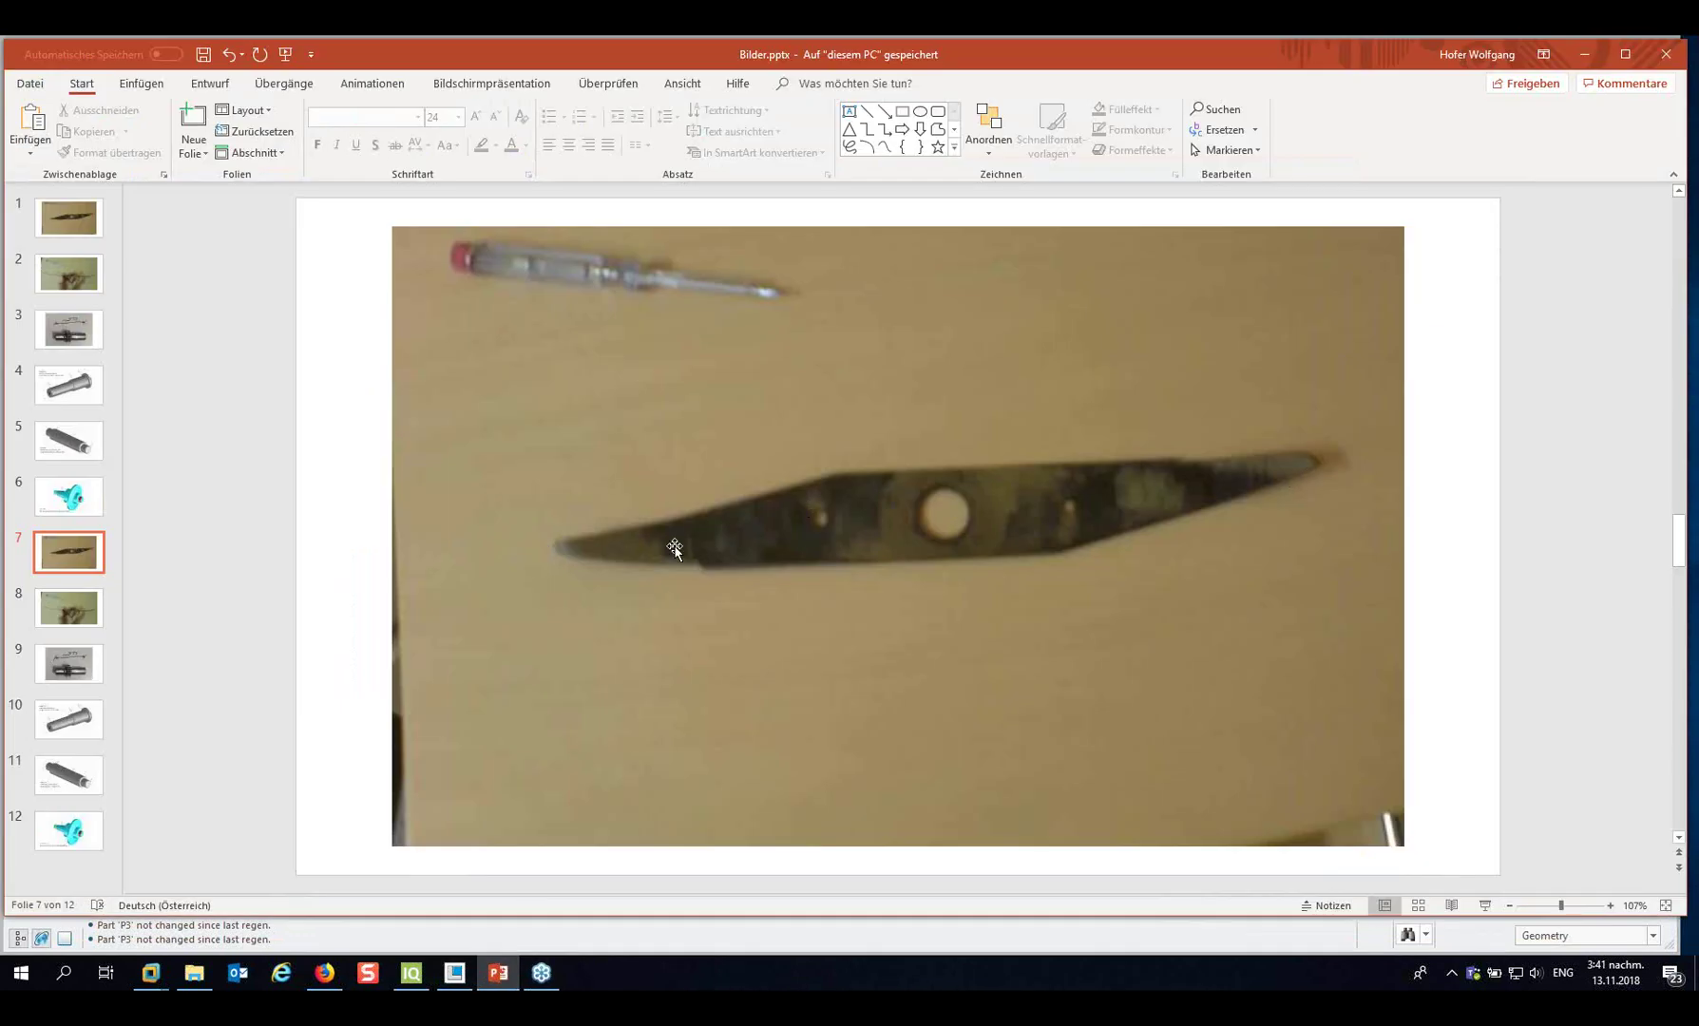
pyautogui.click(1586, 54)
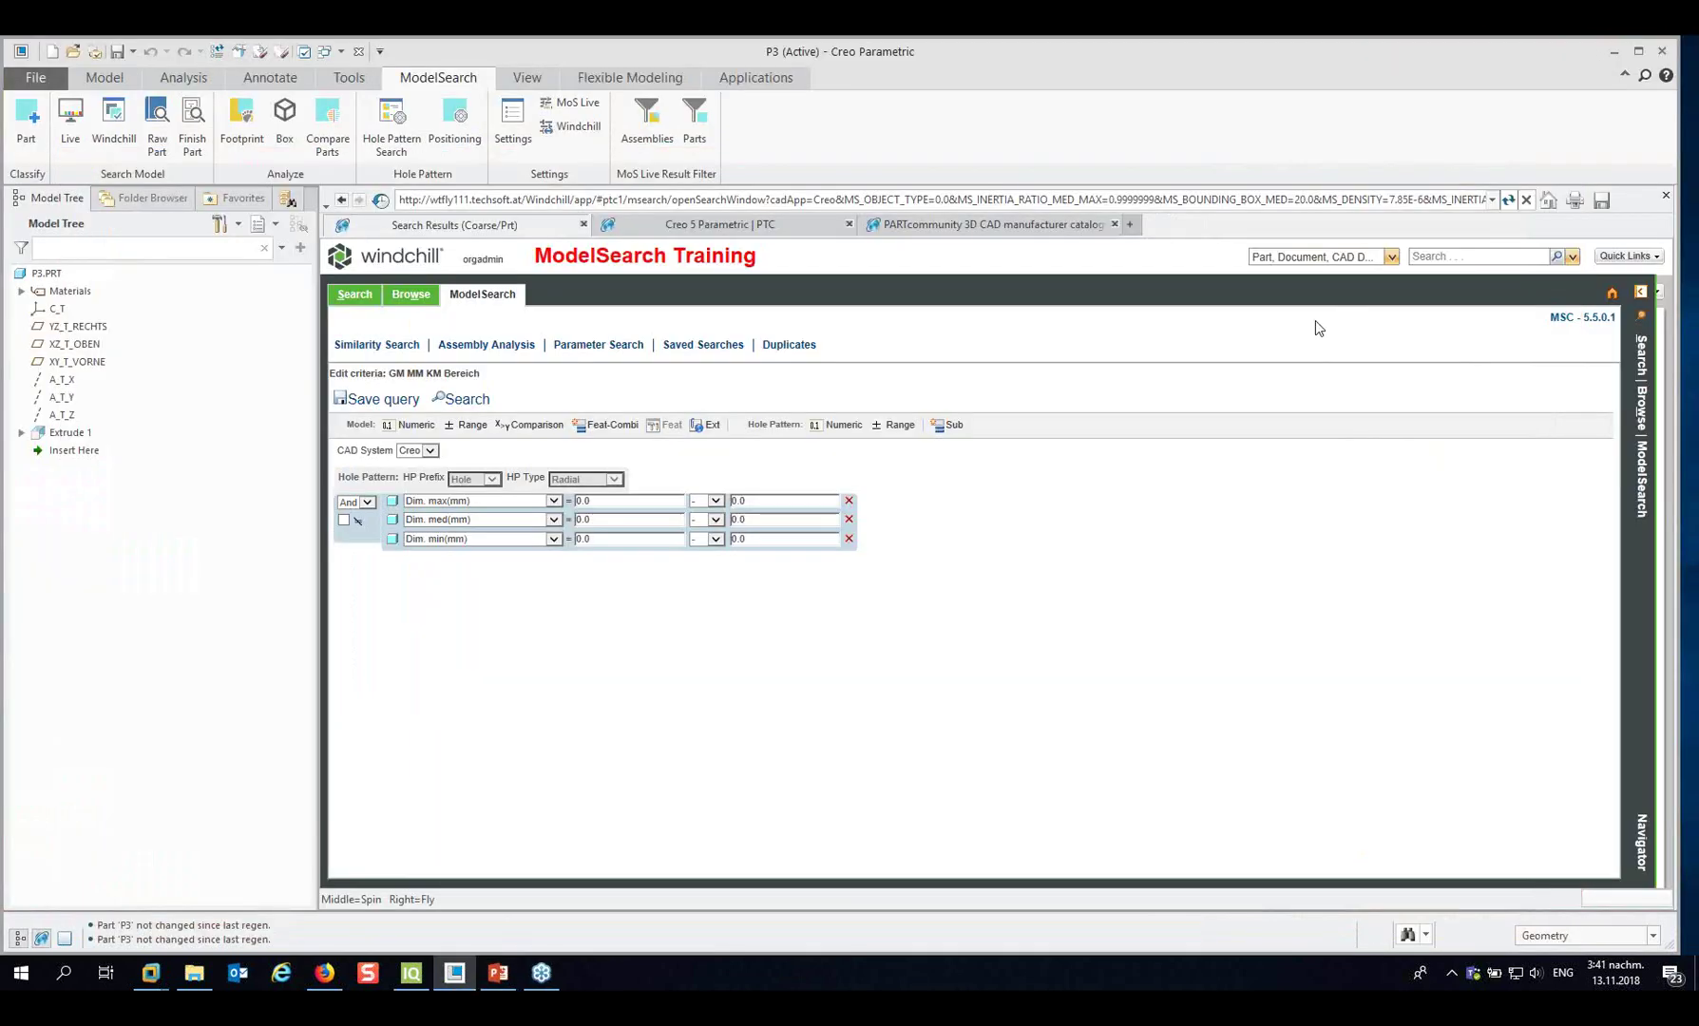
pyautogui.doubleClick(580, 501)
pyautogui.doubleClick(733, 501)
pyautogui.doubleClick(609, 519)
pyautogui.write('2')
pyautogui.moveTo(756, 518); pyautogui.dragTo(719, 517)
pyautogui.write('50')
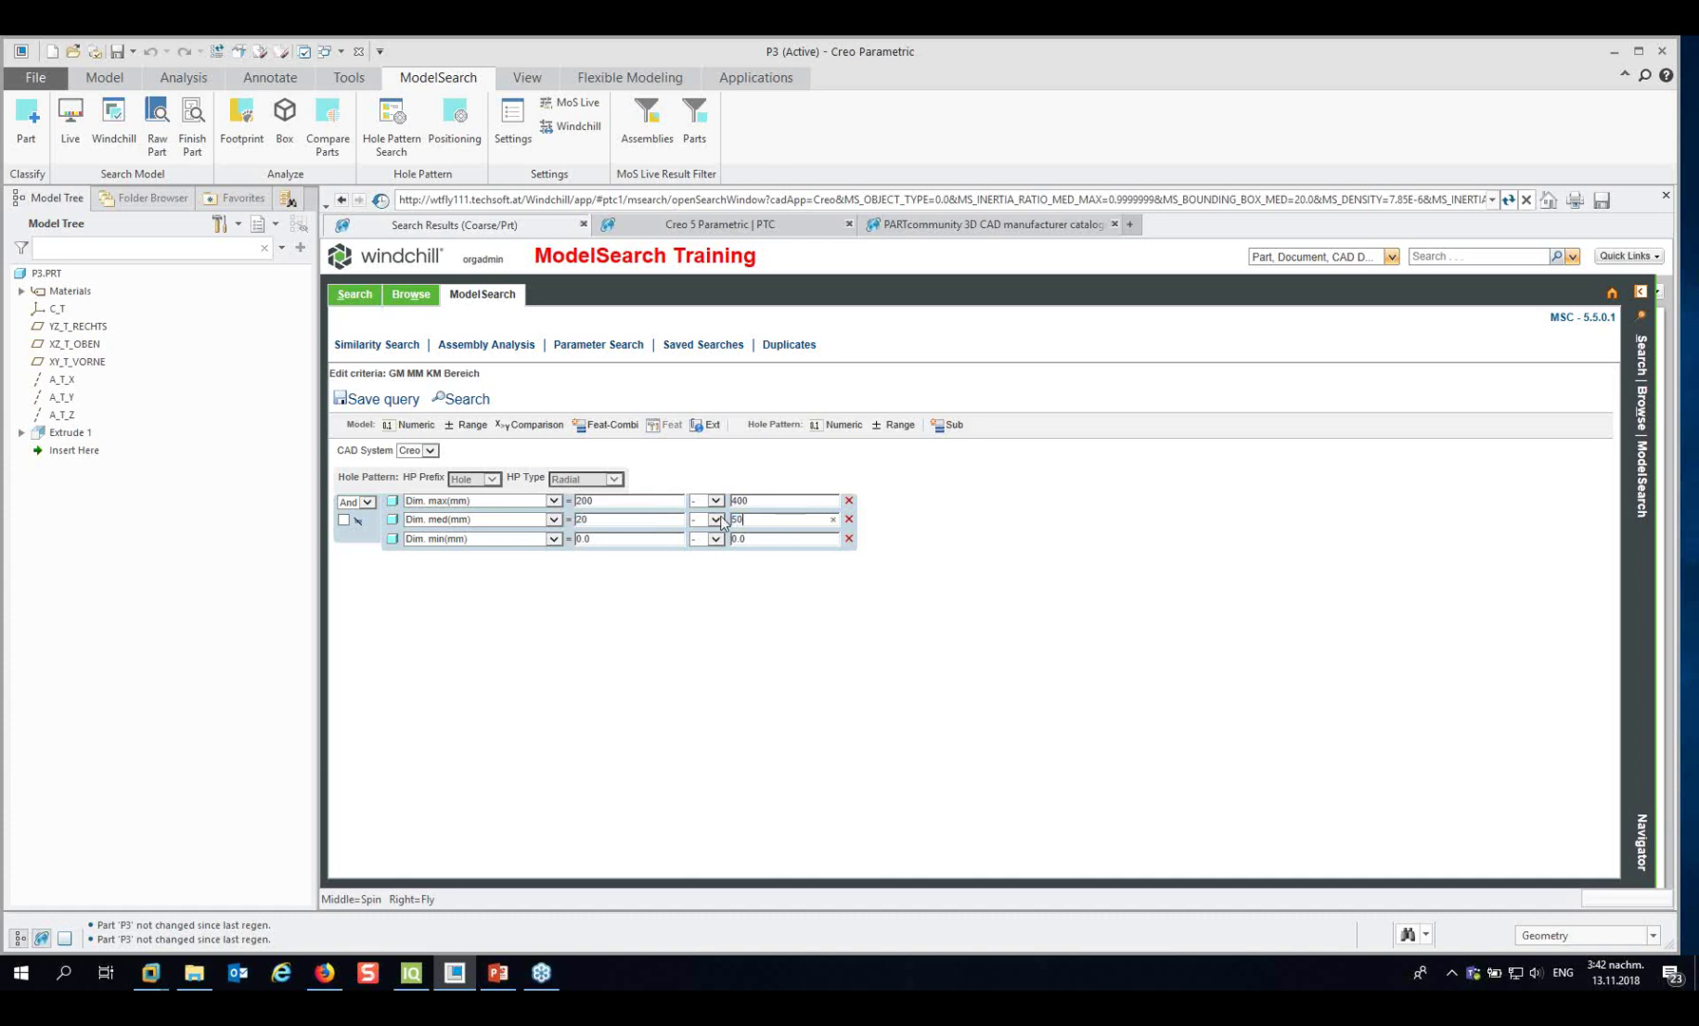
# Check the blade's side-view photo in PowerPoint, set the Dim. min range to 15–30 mm and run the search.
pyautogui.click(502, 981)
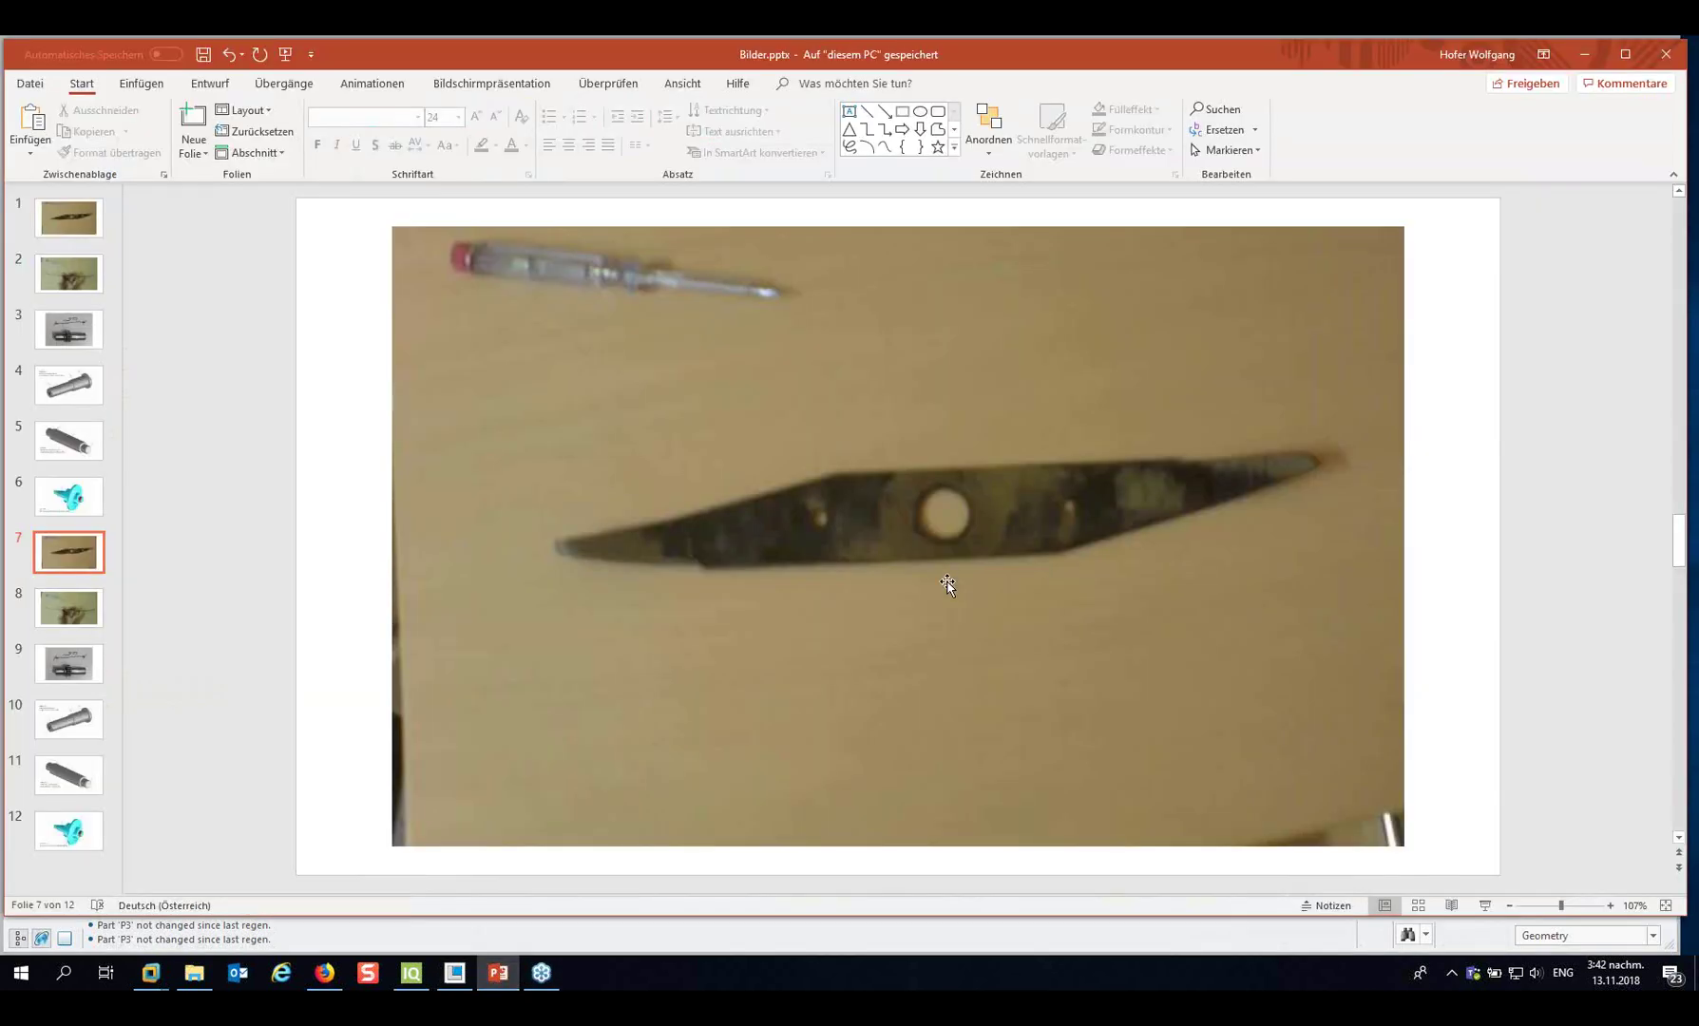
pyautogui.click(82, 615)
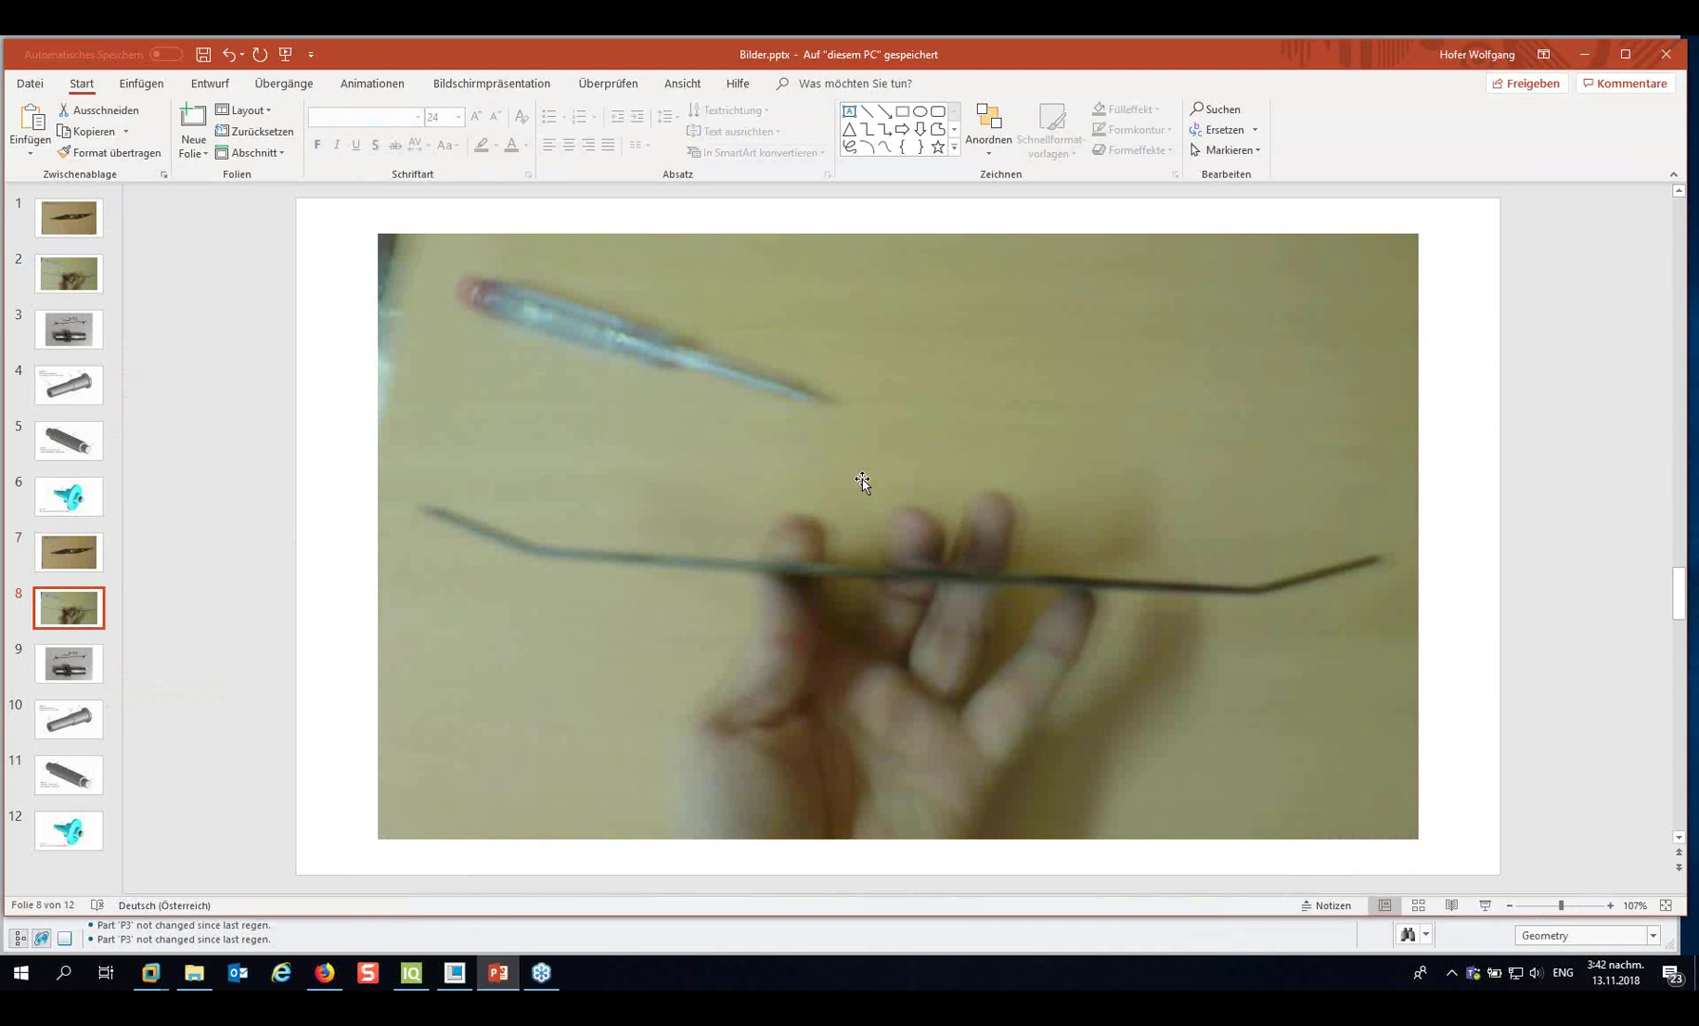
pyautogui.click(498, 978)
pyautogui.doubleClick(582, 539)
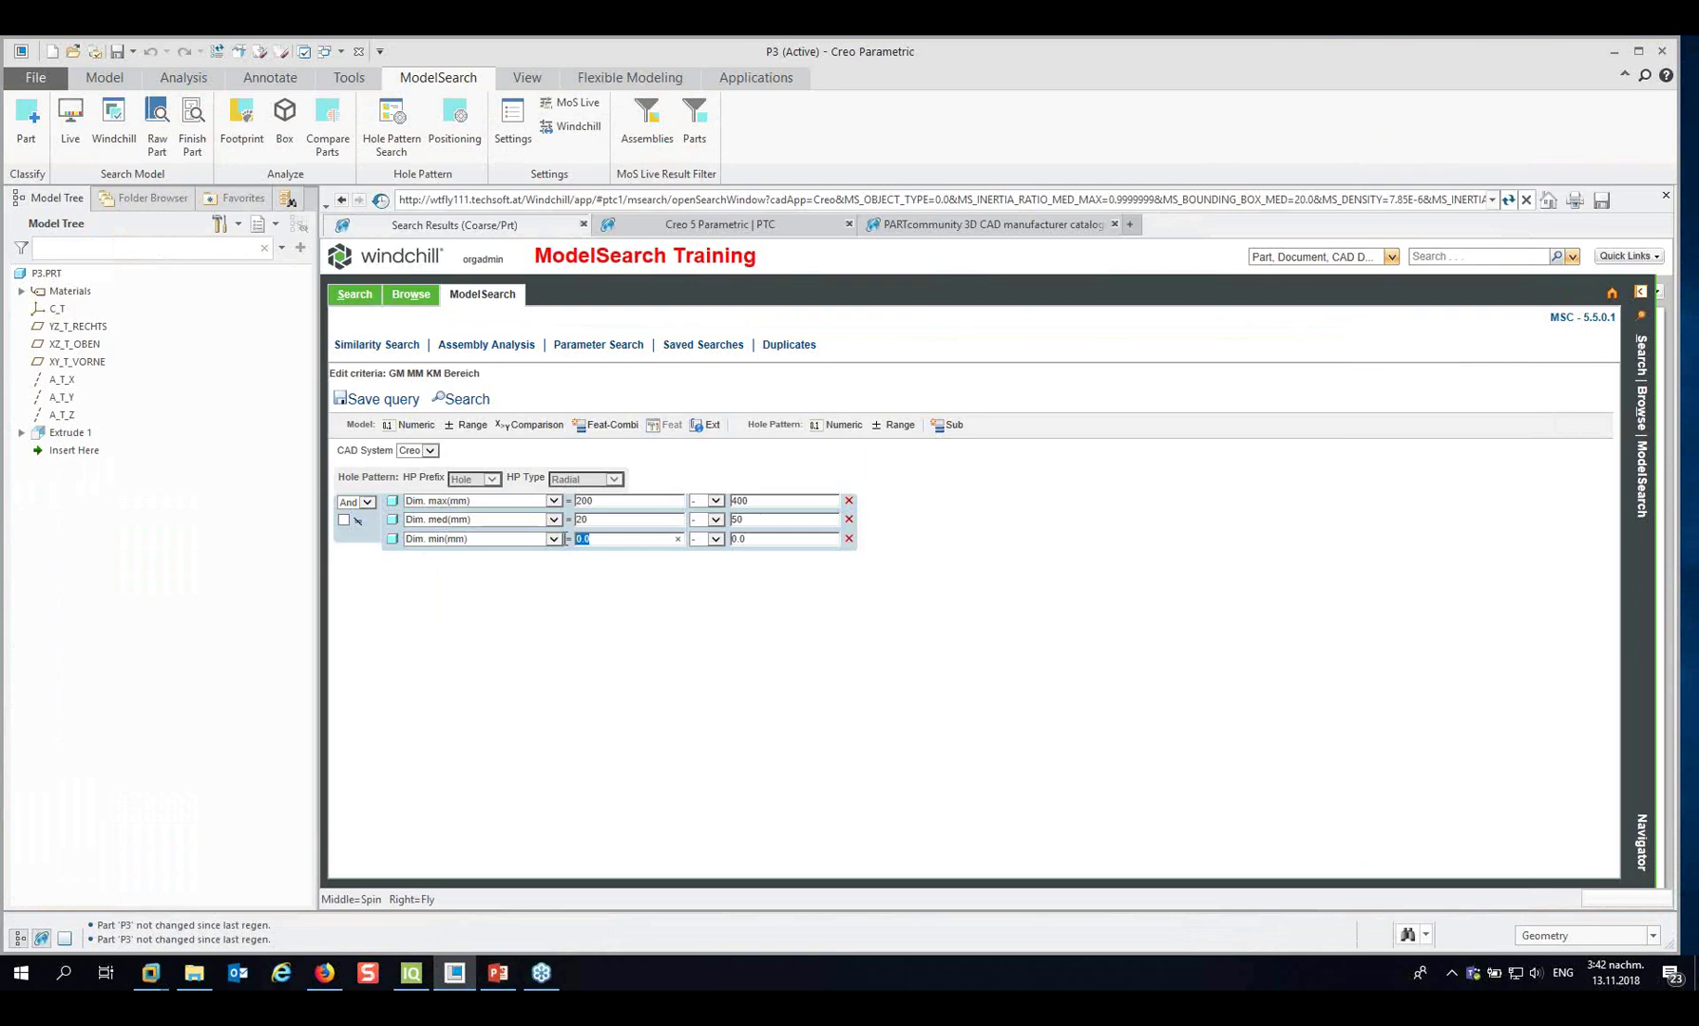
pyautogui.write('15')
pyautogui.press('Tab')
pyautogui.press('Tab')
pyautogui.write('30')
pyautogui.click(467, 400)
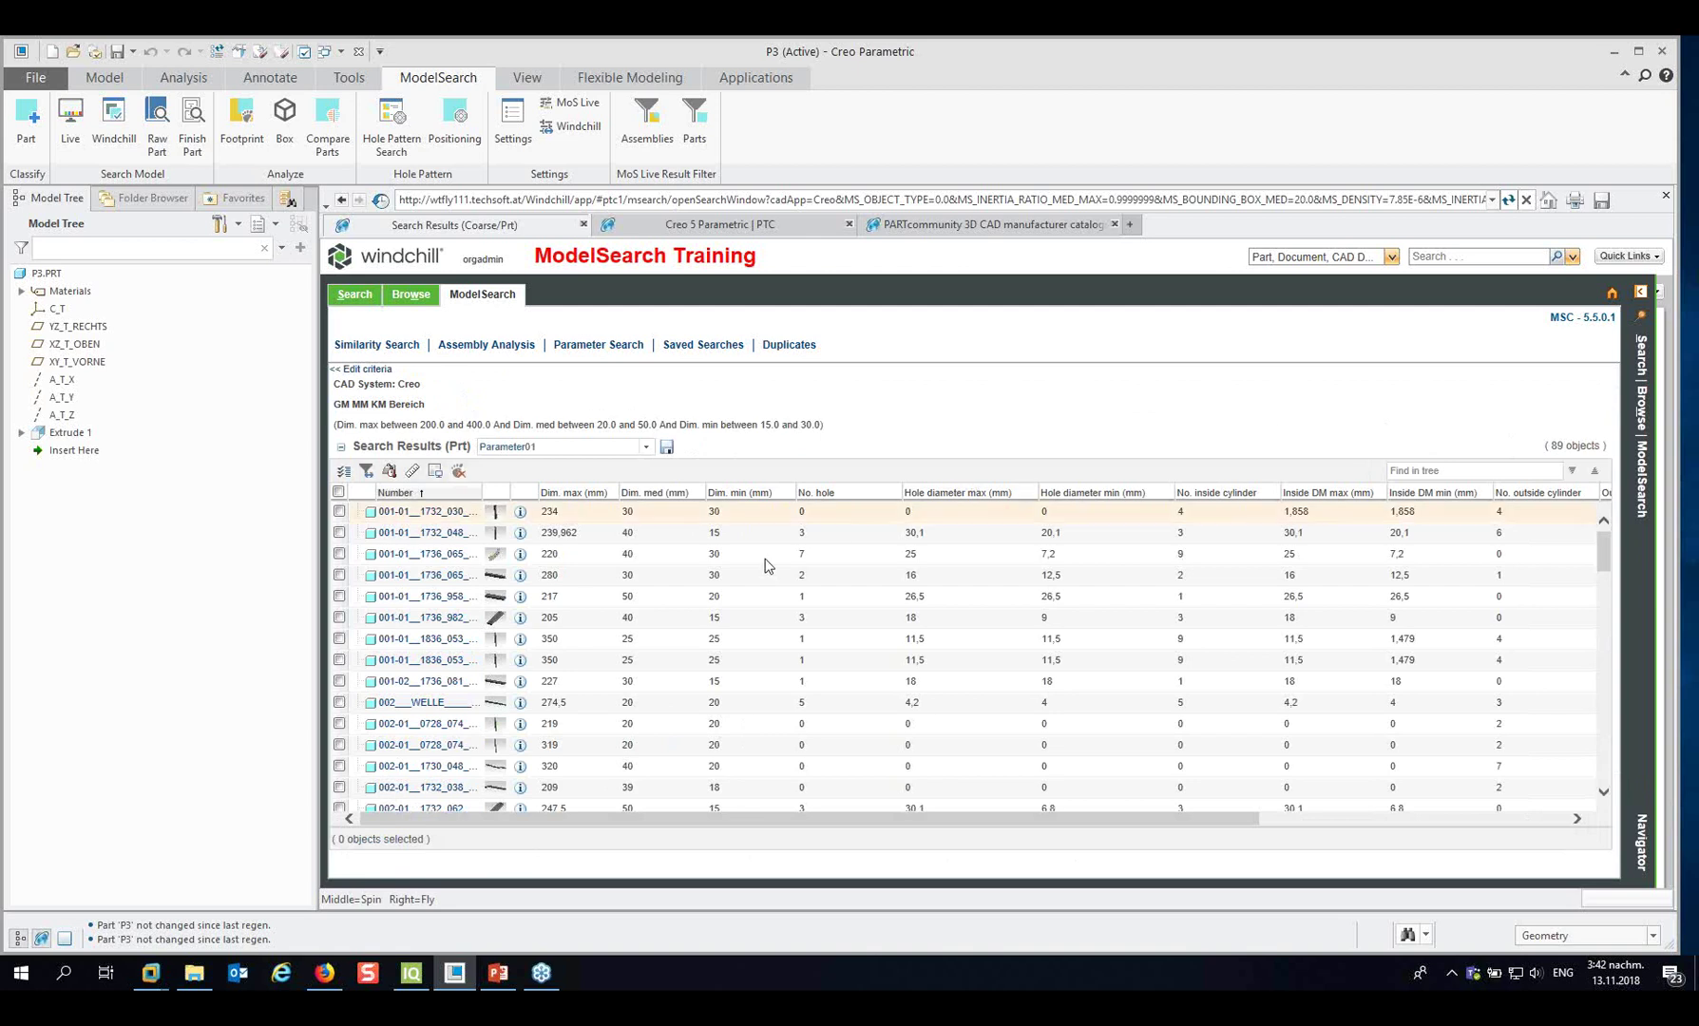
# Preview the shaft and the flat bar 001-02__1736_081_158-1 in the results and compare them with the blade photo in PowerPoint.
pyautogui.click(496, 682)
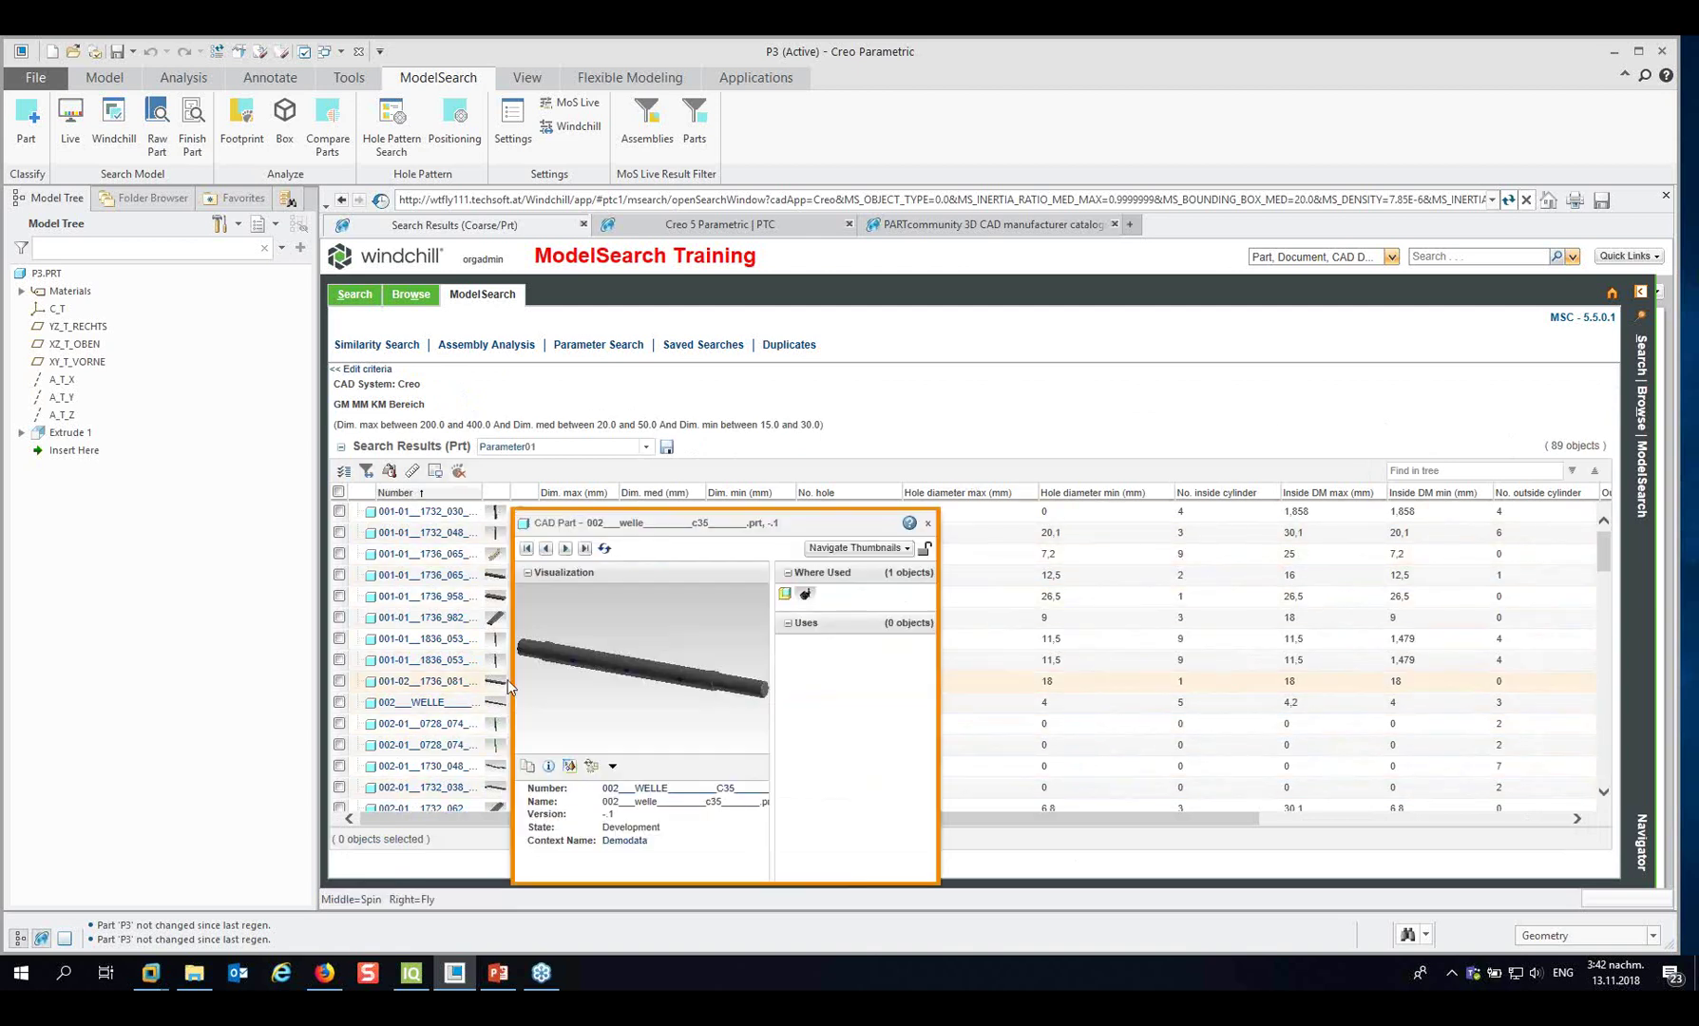
pyautogui.click(501, 976)
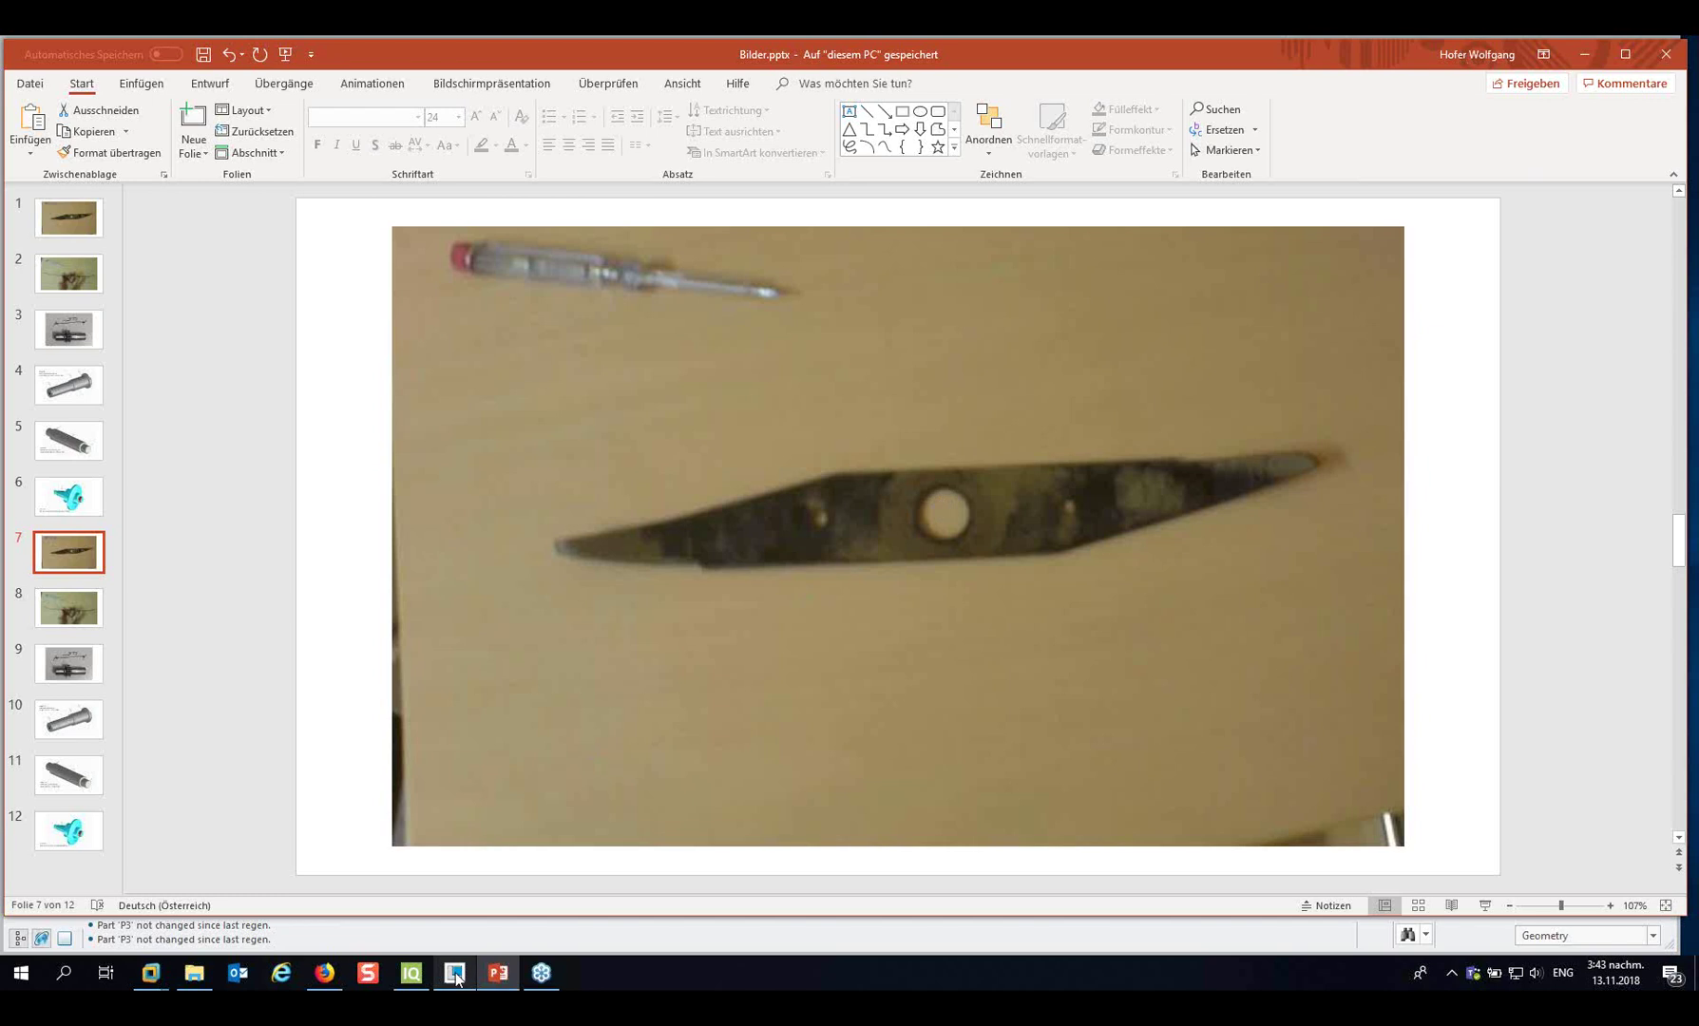
pyautogui.click(495, 975)
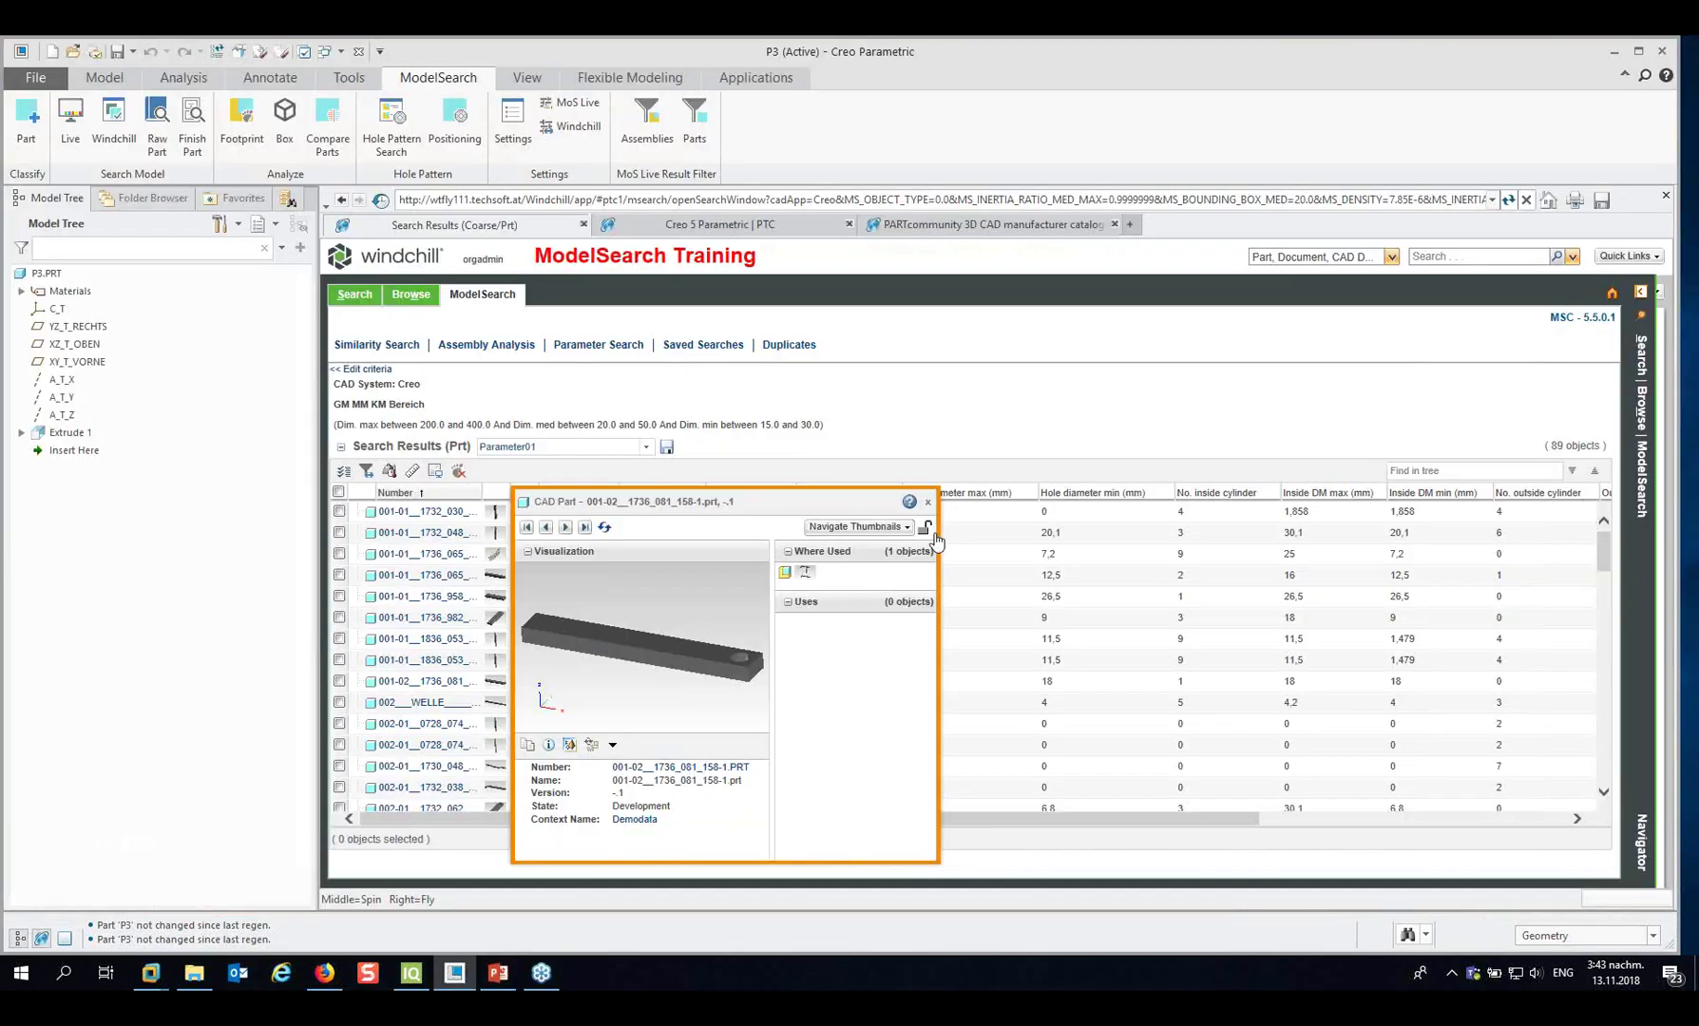
# Reopen the search criteria and add a range criterion for Inside DM max(mm).
pyautogui.click(369, 369)
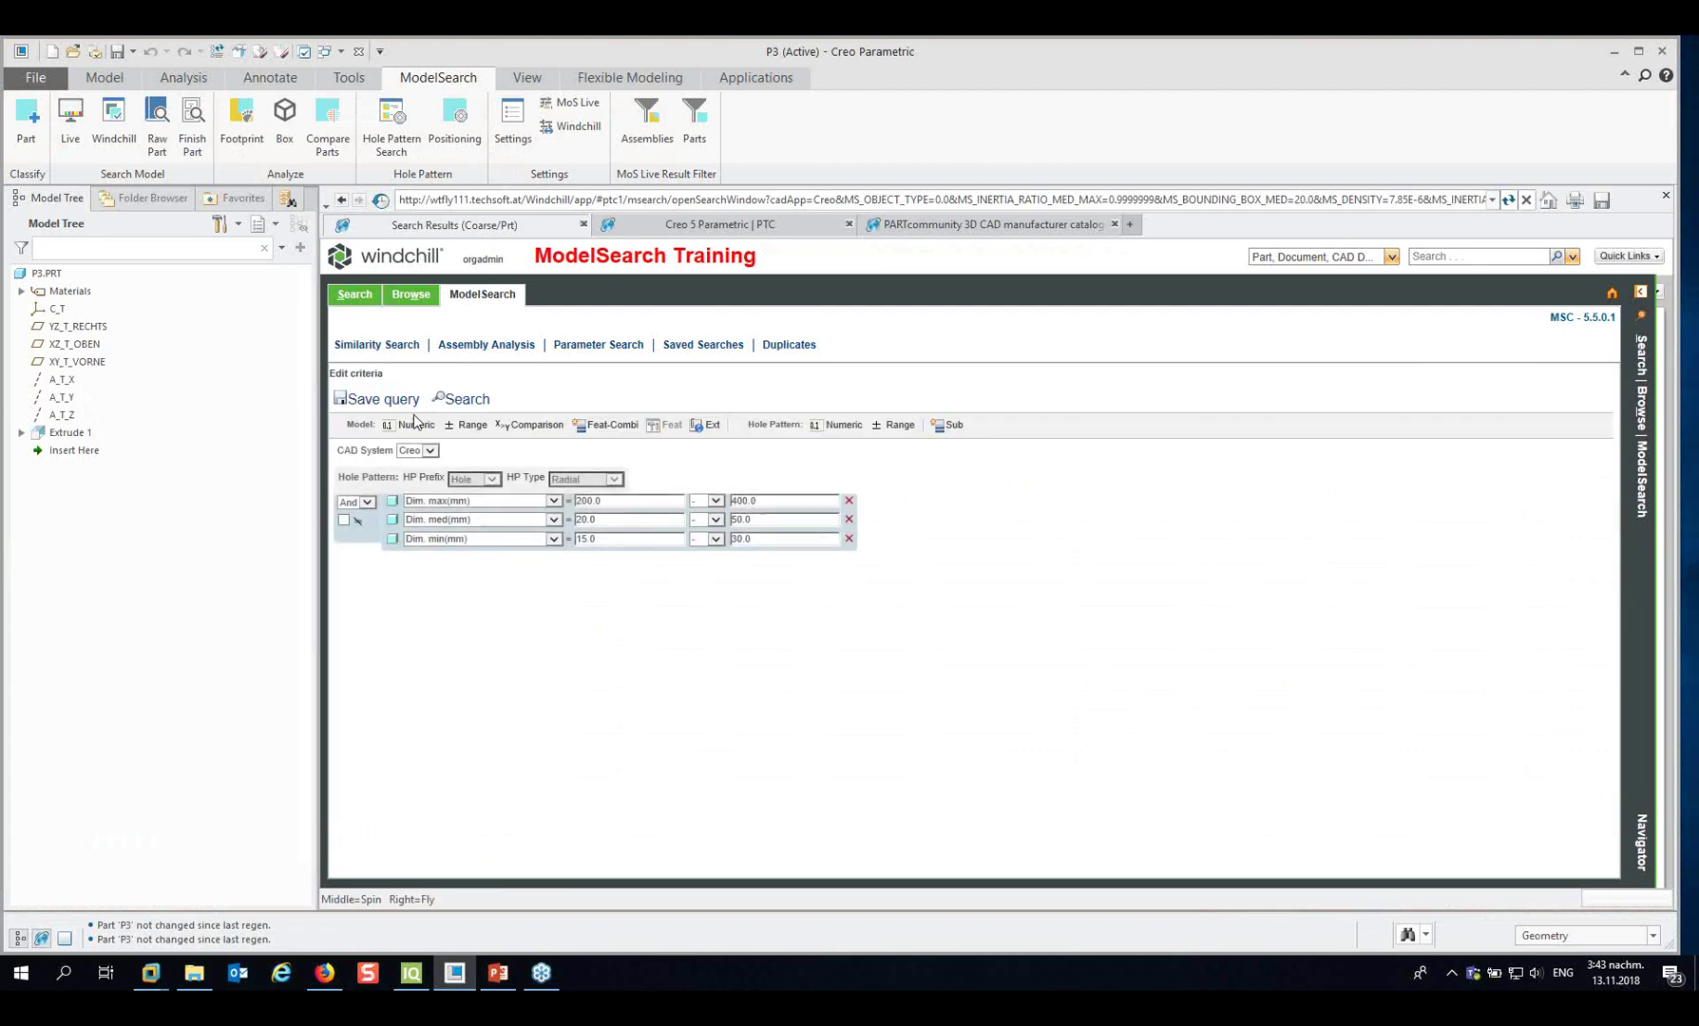
pyautogui.click(469, 425)
pyautogui.click(553, 558)
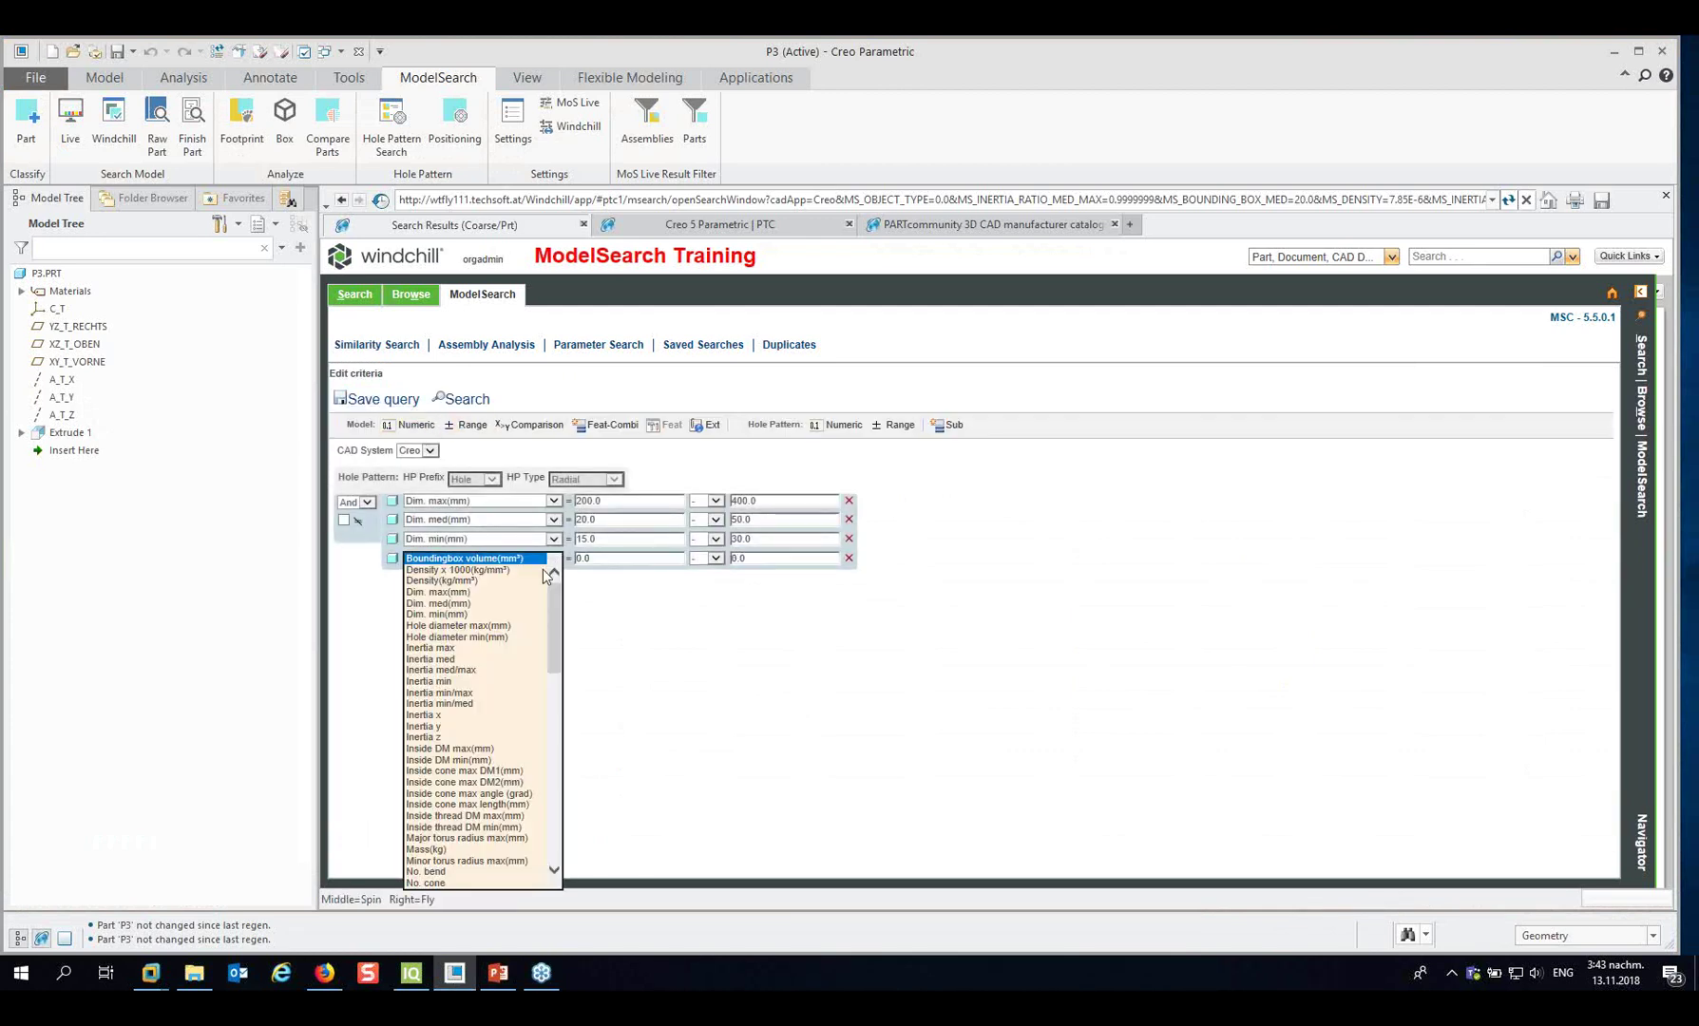
pyautogui.scroll(-5, 487, 744)
pyautogui.scroll(-6, 487, 745)
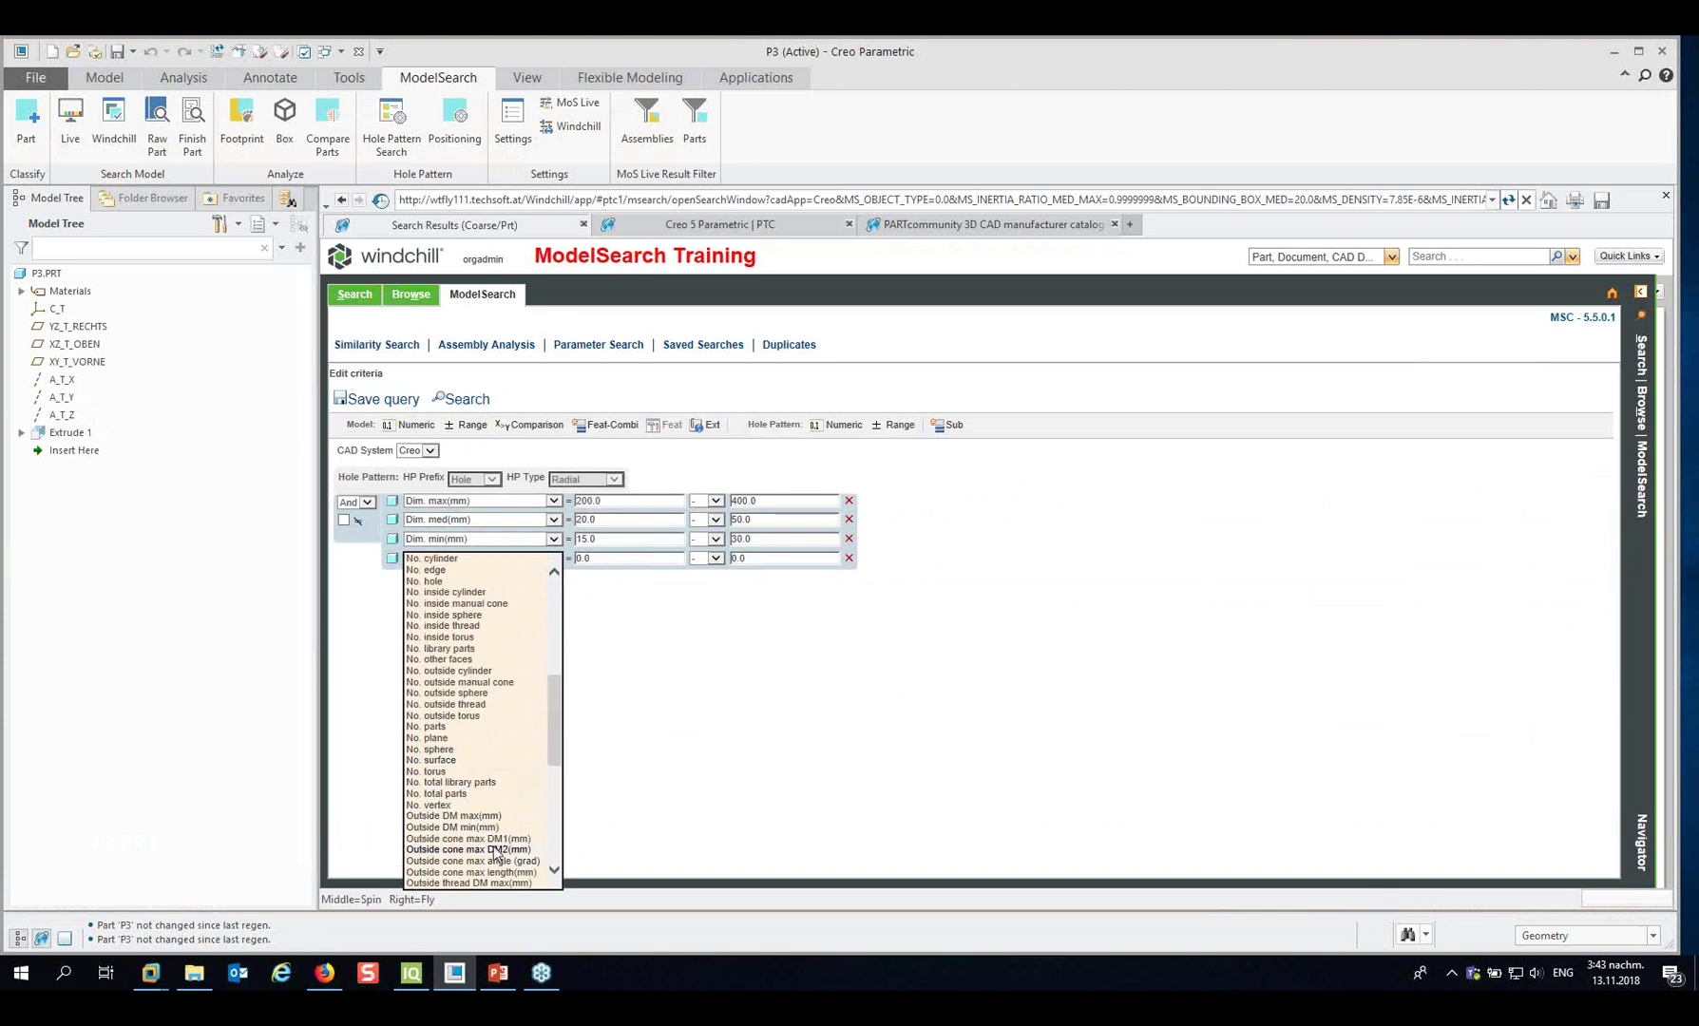
pyautogui.scroll(7, 484, 789)
pyautogui.scroll(2, 476, 643)
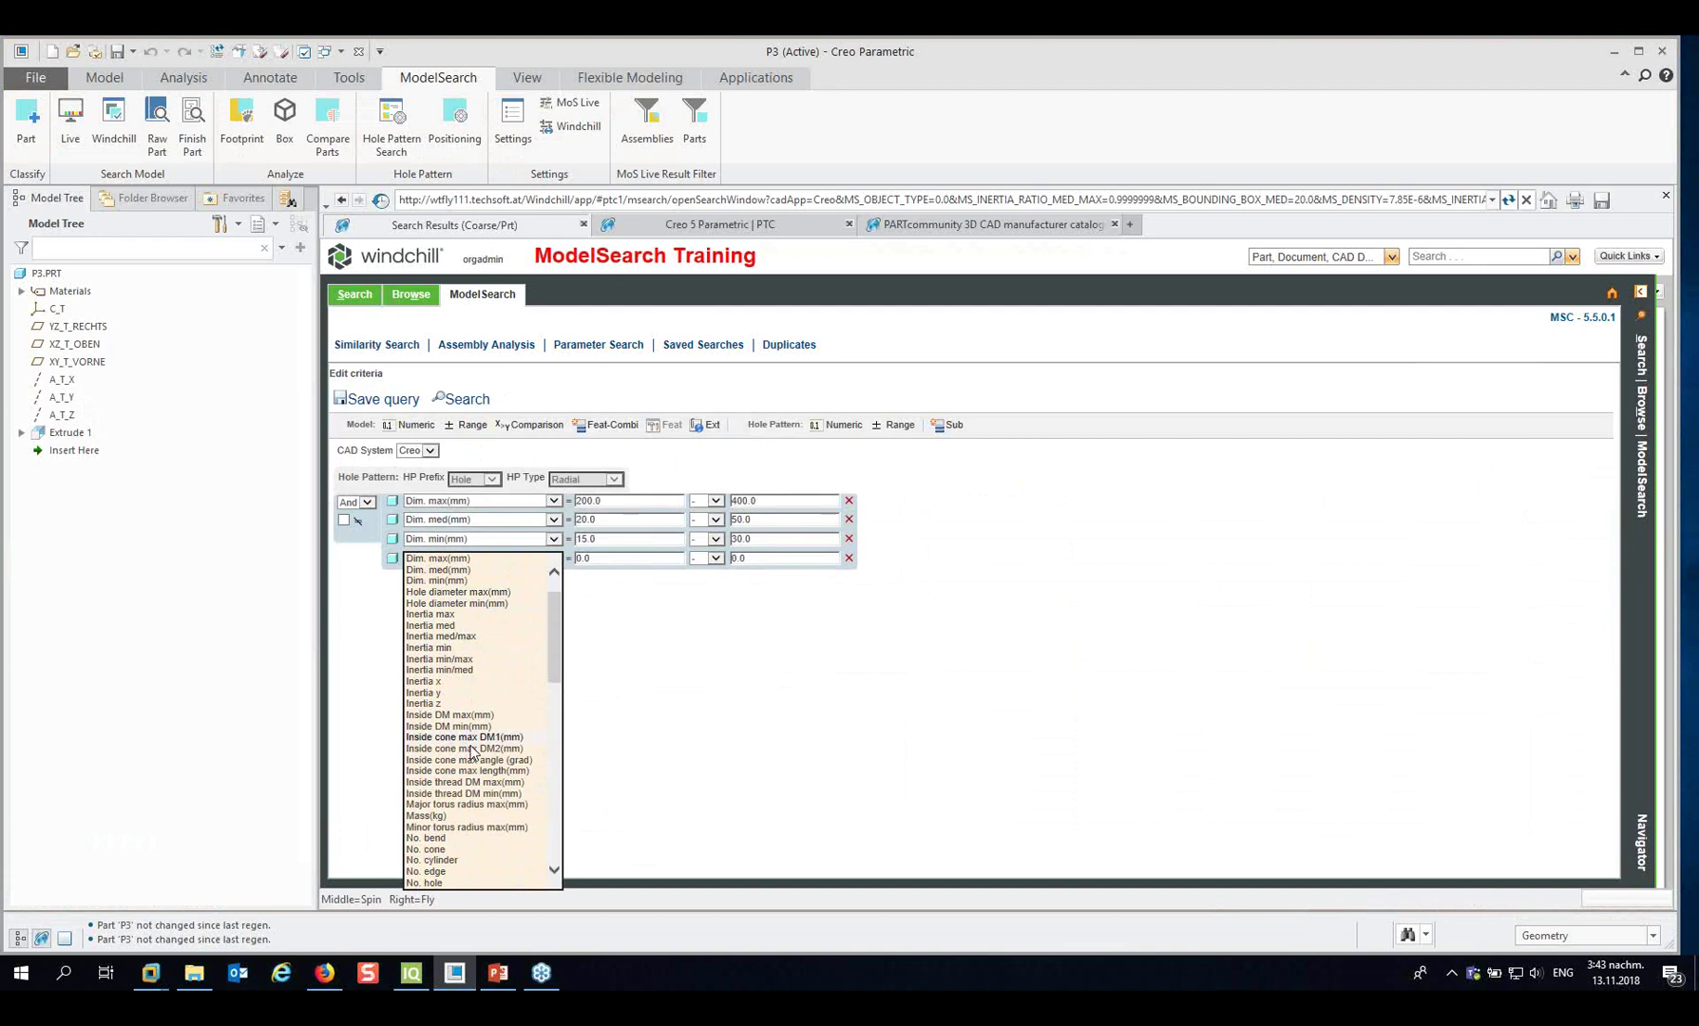
pyautogui.click(472, 716)
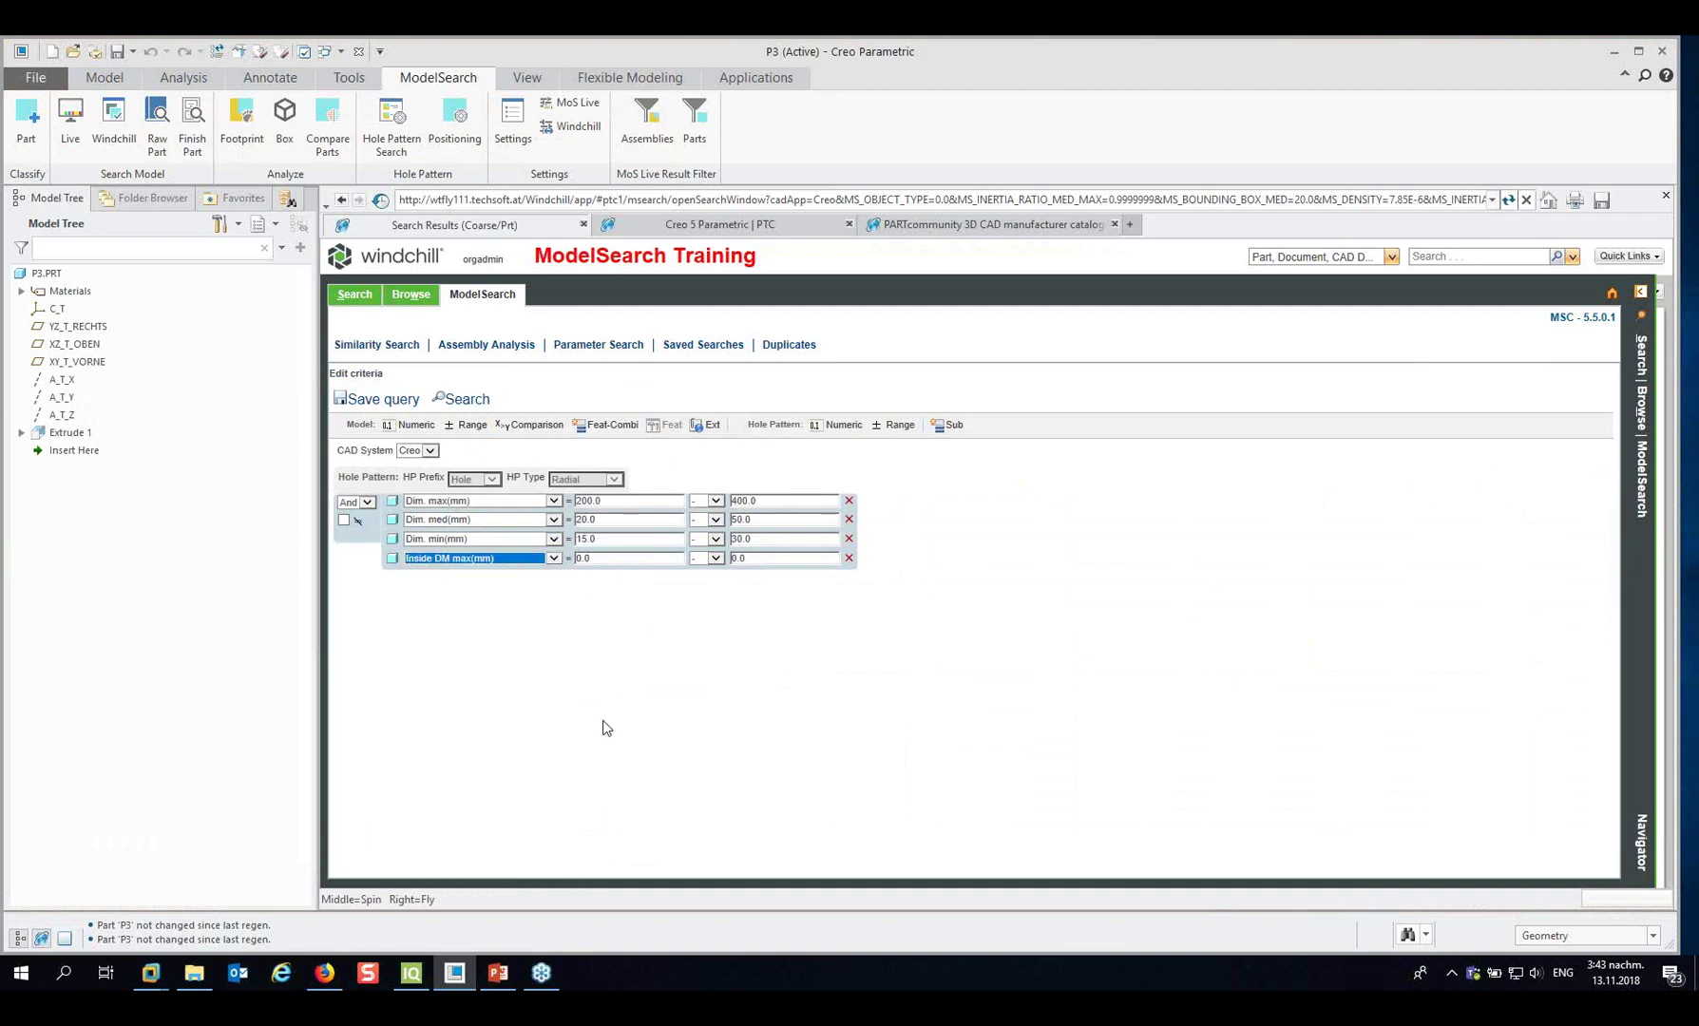
# Set the Inside DM max range to 15–30 mm and the lower Dim. min limit to 10 mm, and run the search.
pyautogui.click(579, 559)
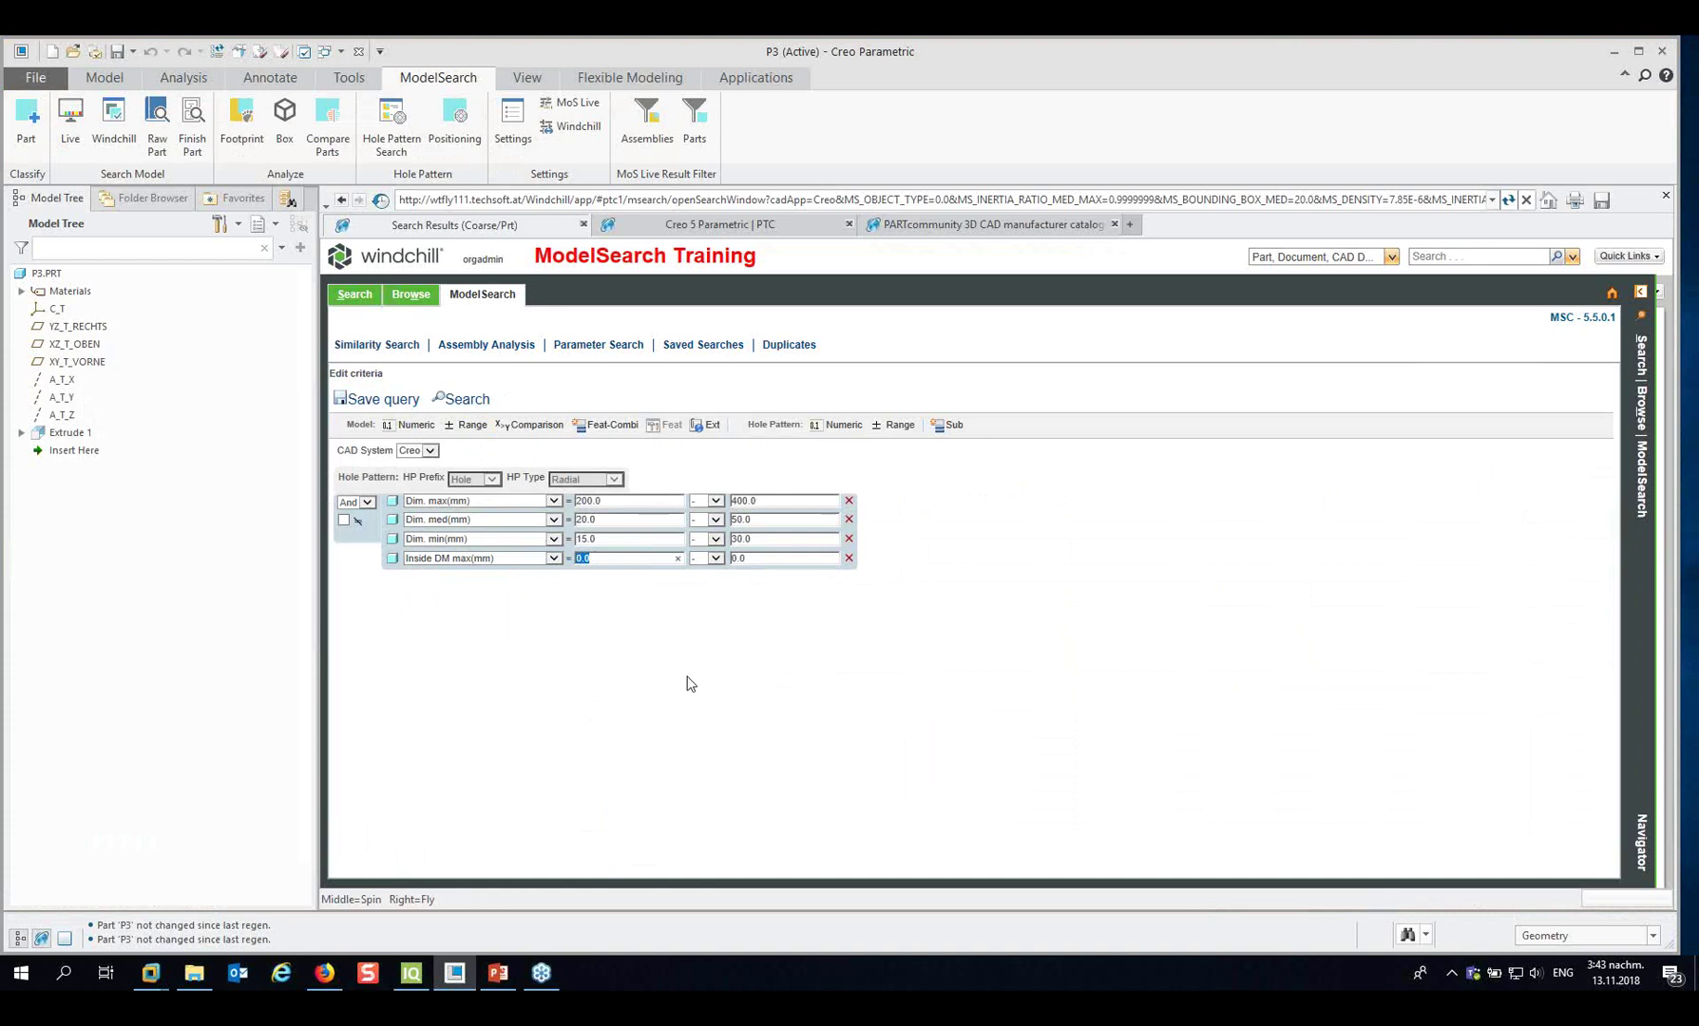
pyautogui.write('15')
pyautogui.press('Tab')
pyautogui.moveTo(595, 539); pyautogui.dragTo(568, 539)
pyautogui.write('10')
pyautogui.click(478, 400)
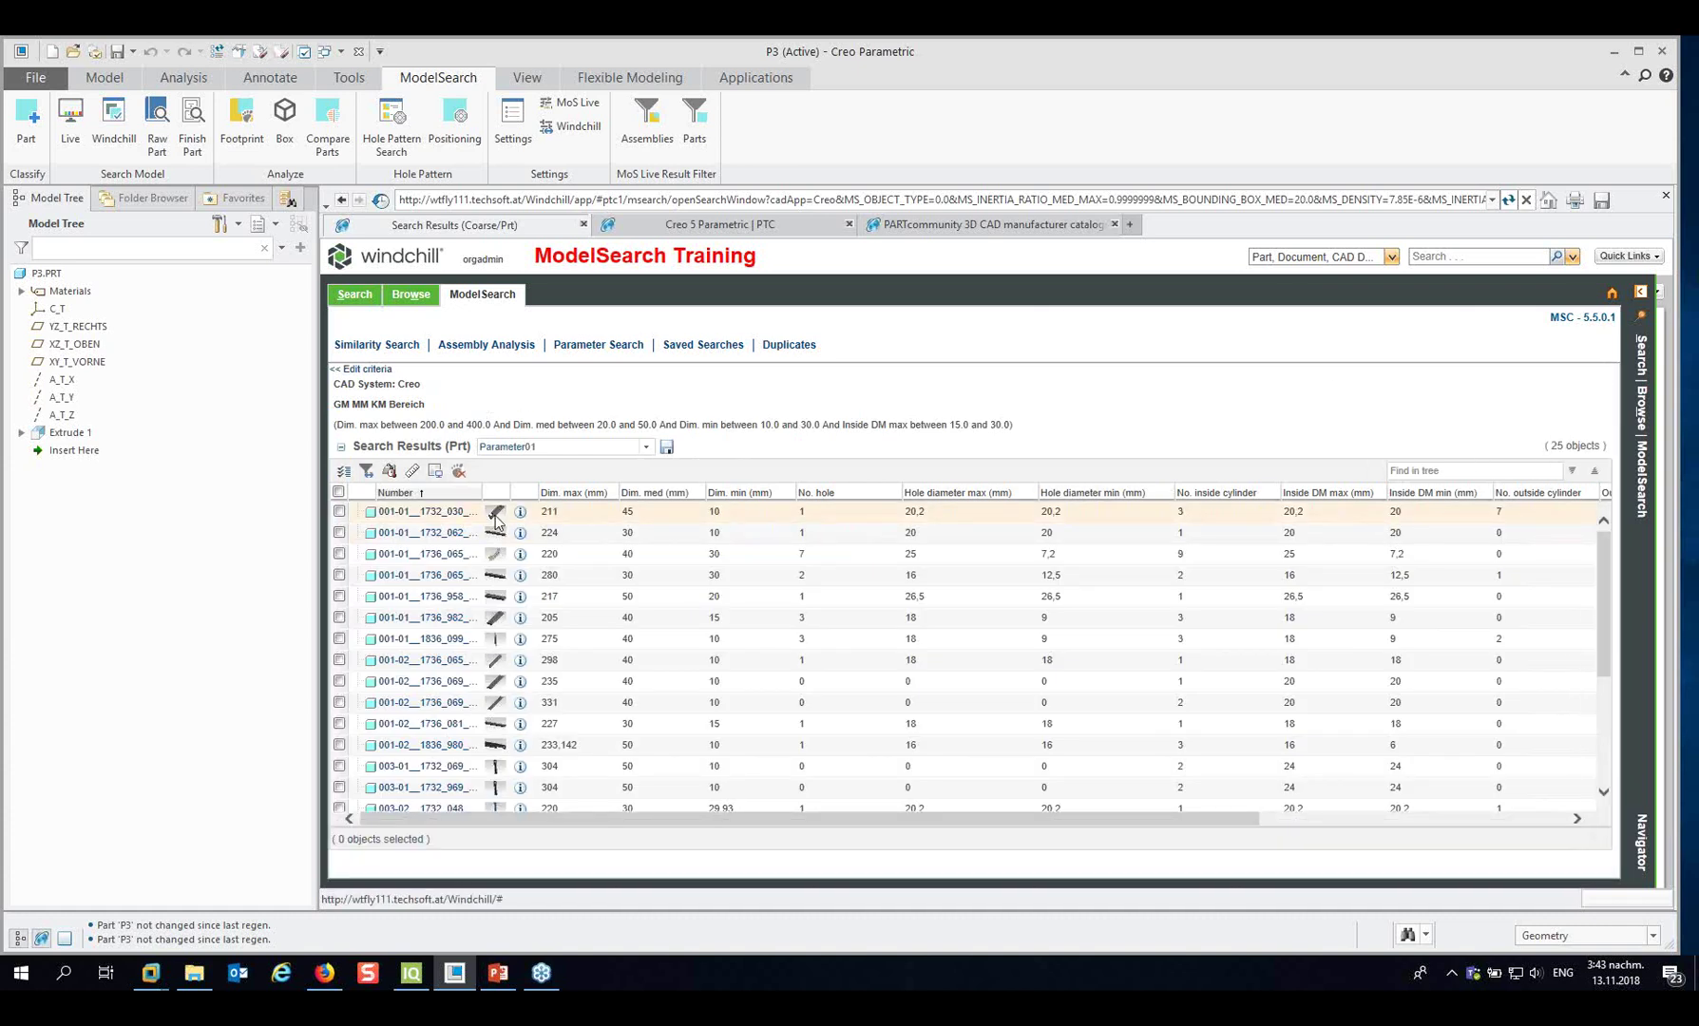
# Go through the result list, previewing parts such as ROHR1.PRT and the guide rail for a blade-like shape, and close the preview.
pyautogui.moveTo(496, 576)
pyautogui.scroll(-3, 498, 589)
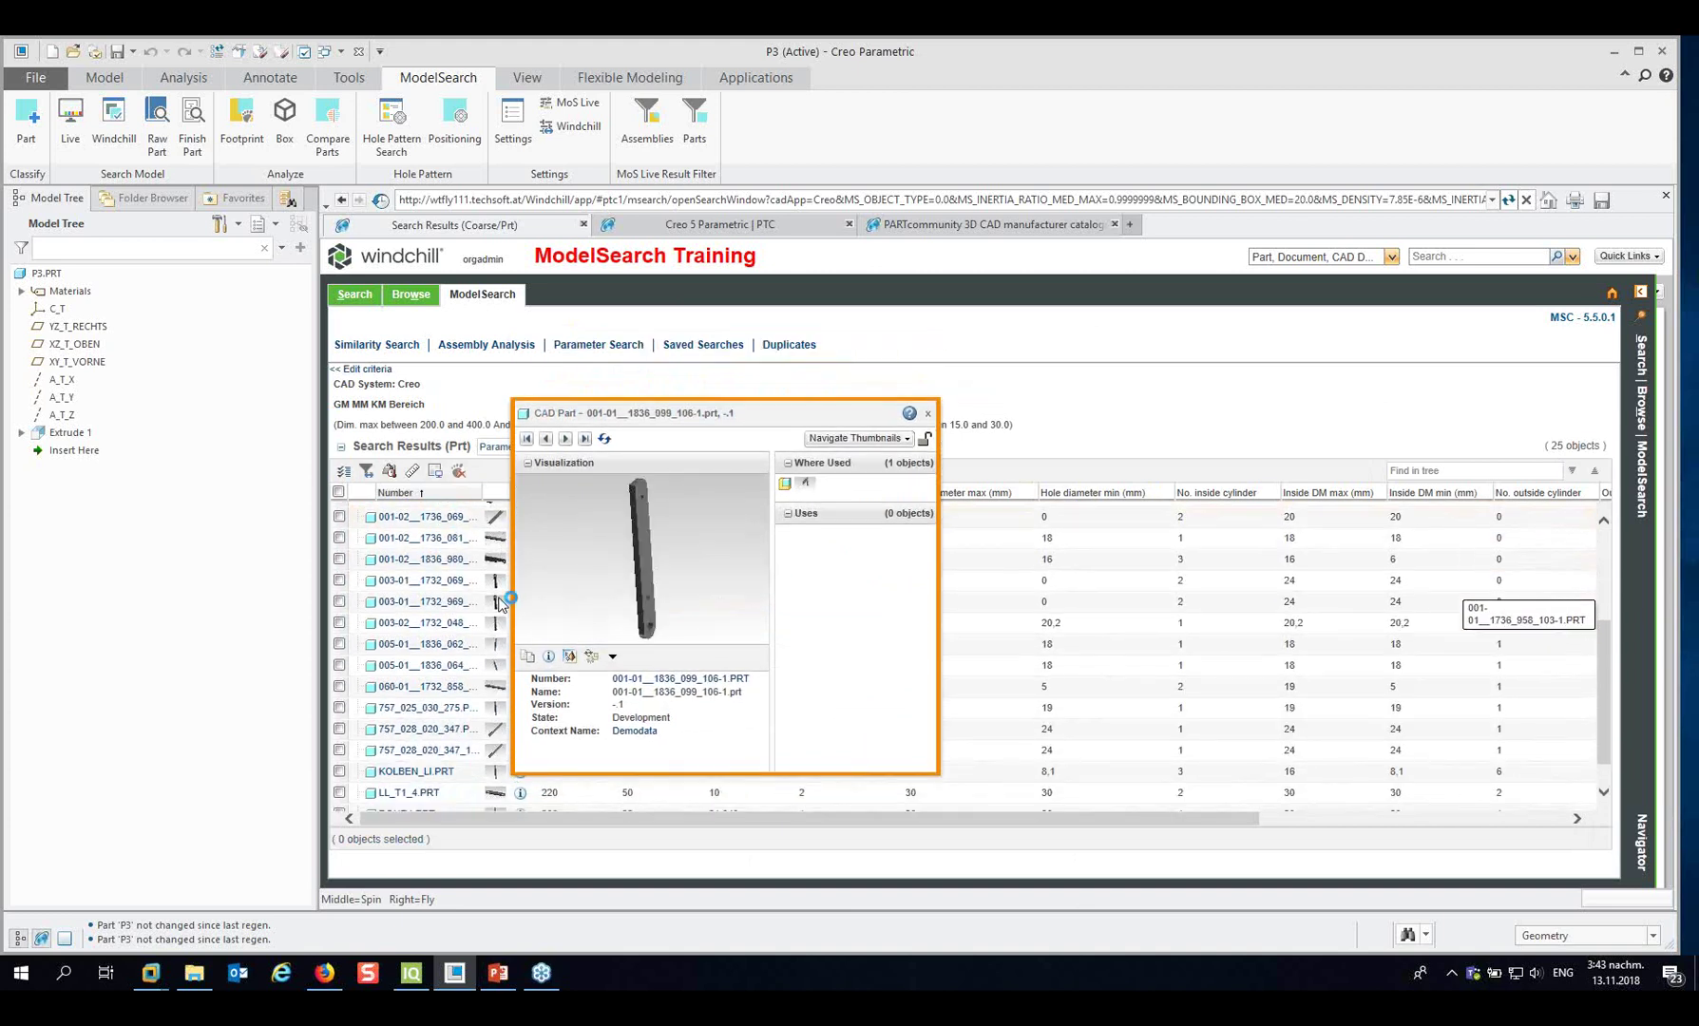
pyautogui.scroll(-1, 499, 608)
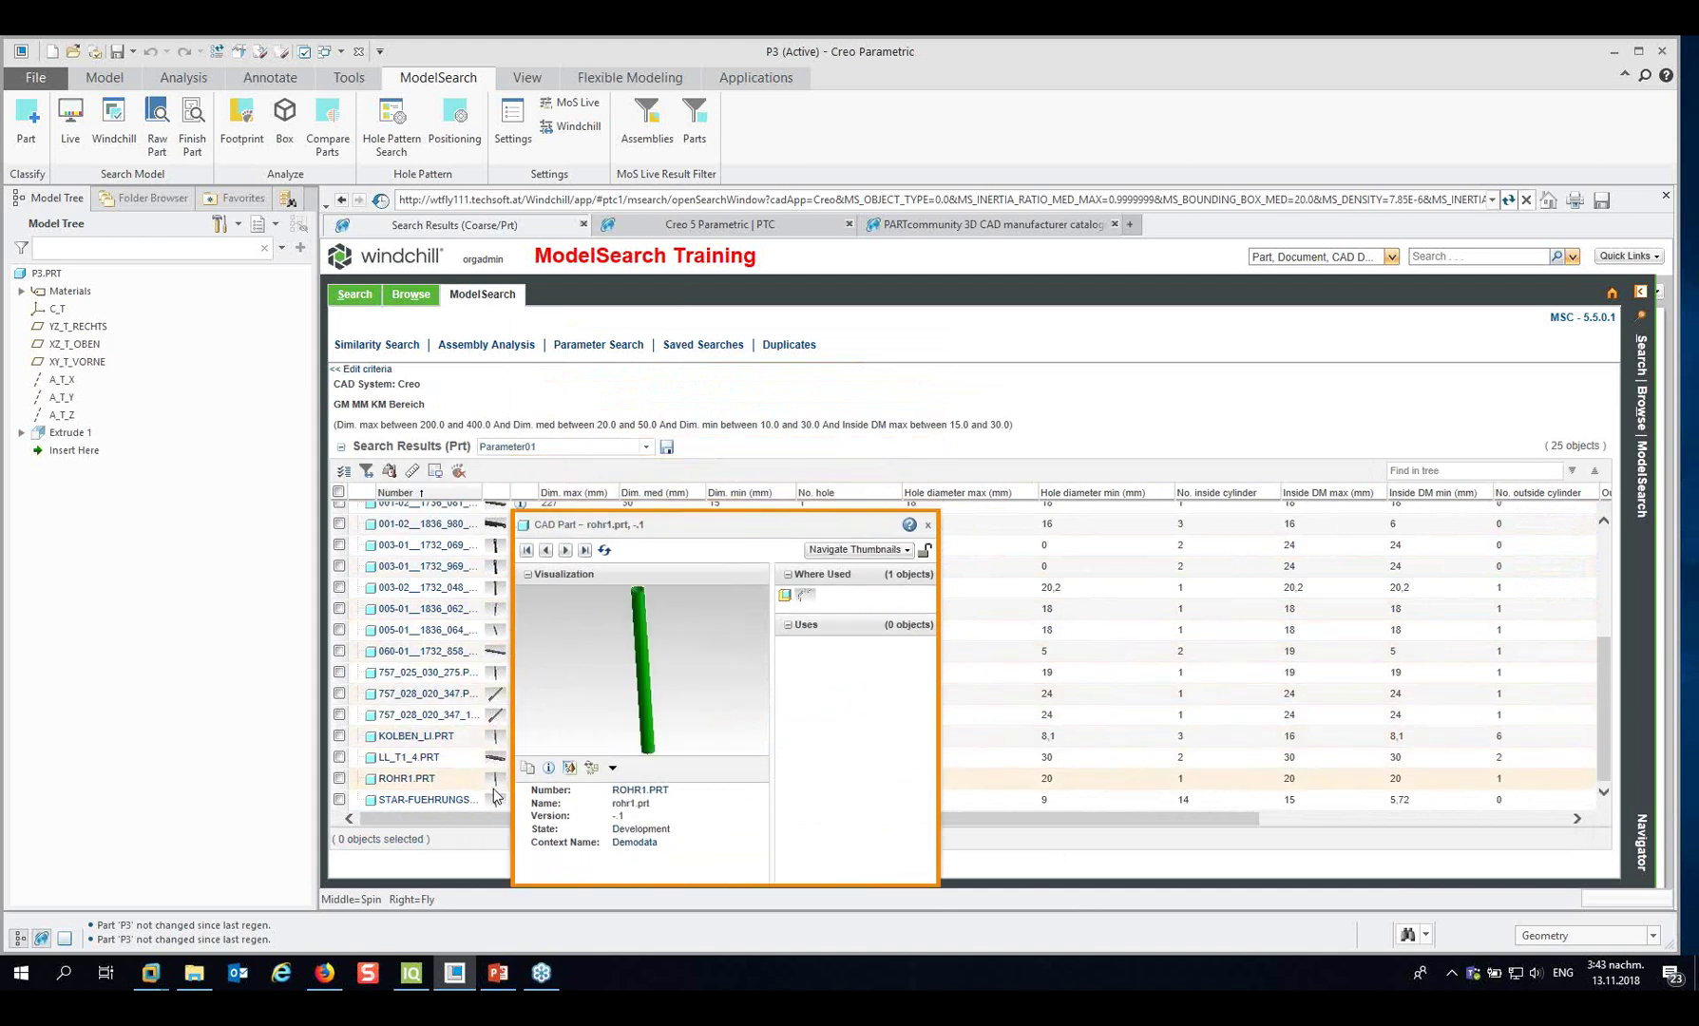
pyautogui.scroll(5, 494, 798)
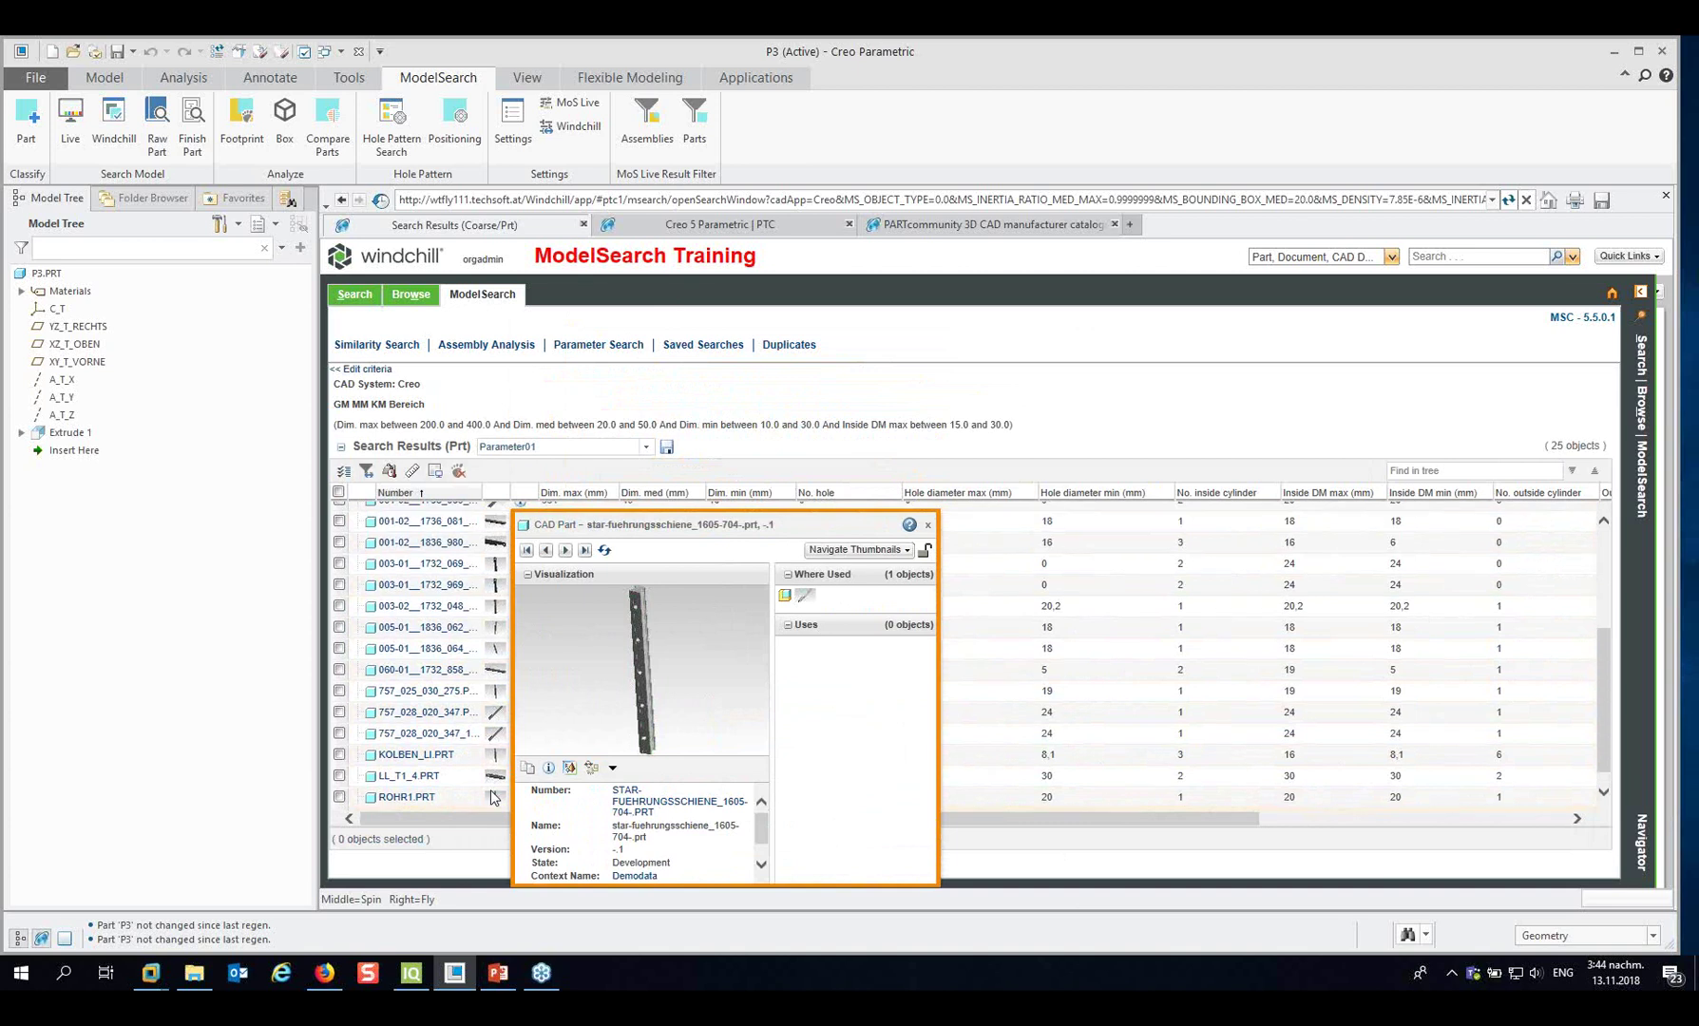
pyautogui.scroll(1, 493, 794)
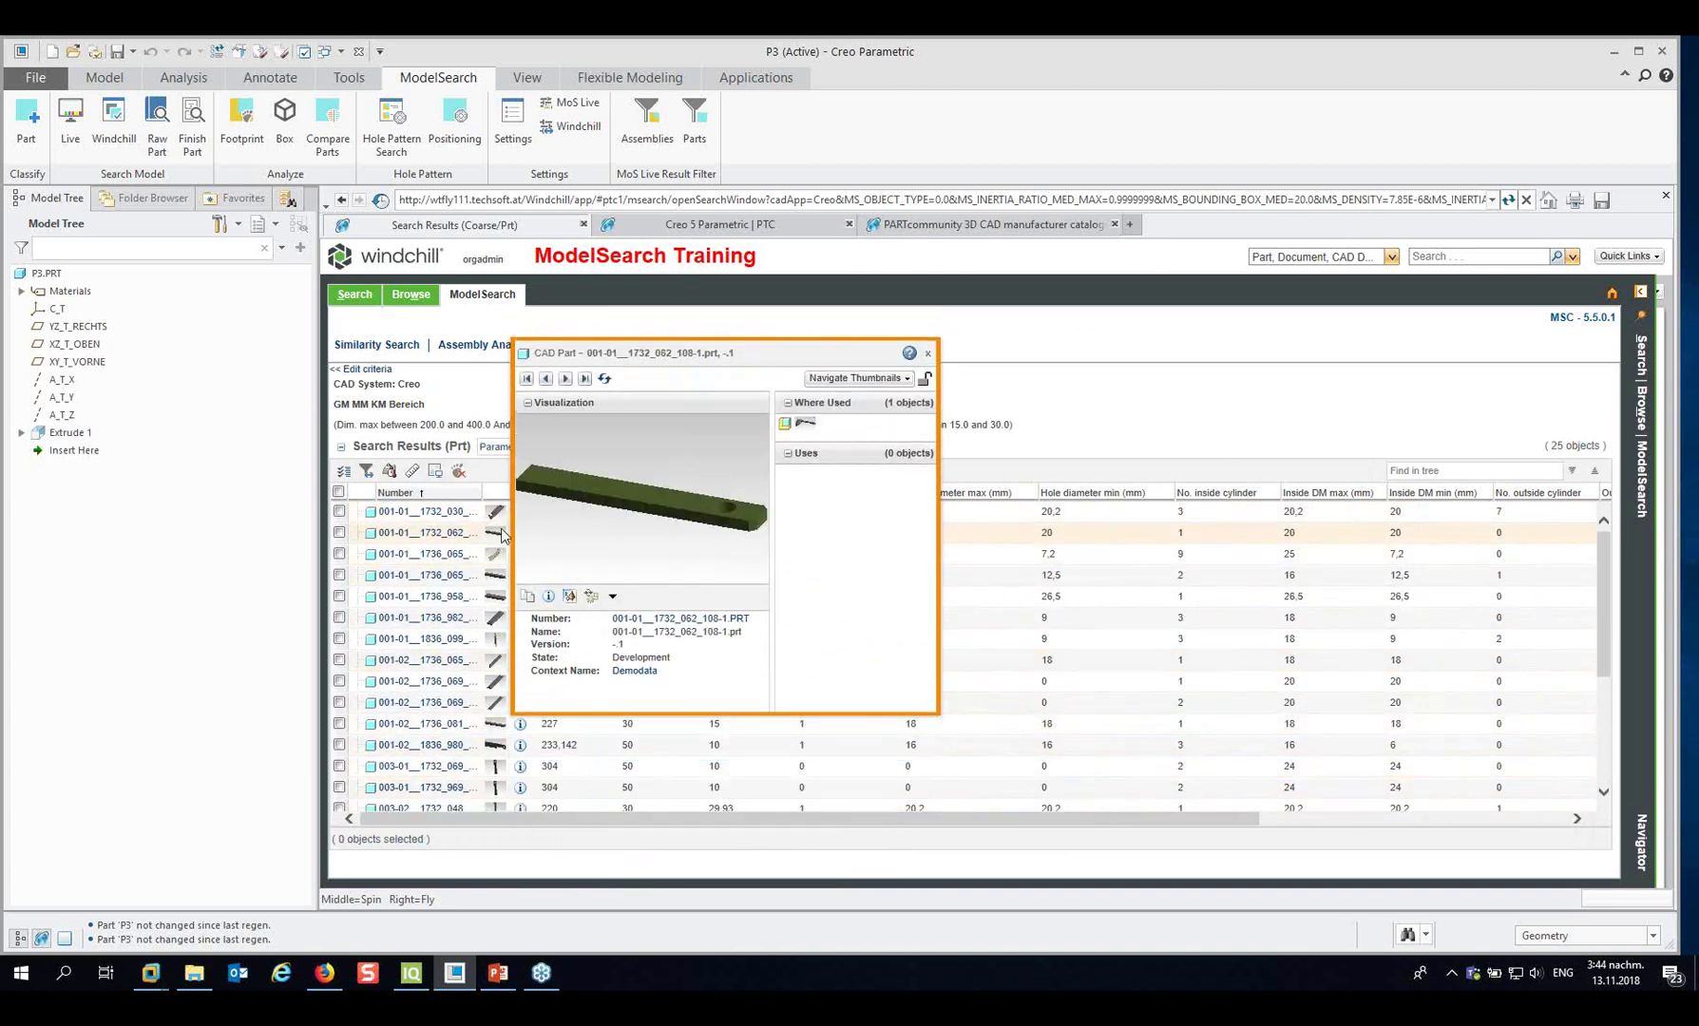
pyautogui.scroll(-1, 496, 545)
pyautogui.scroll(-4, 496, 544)
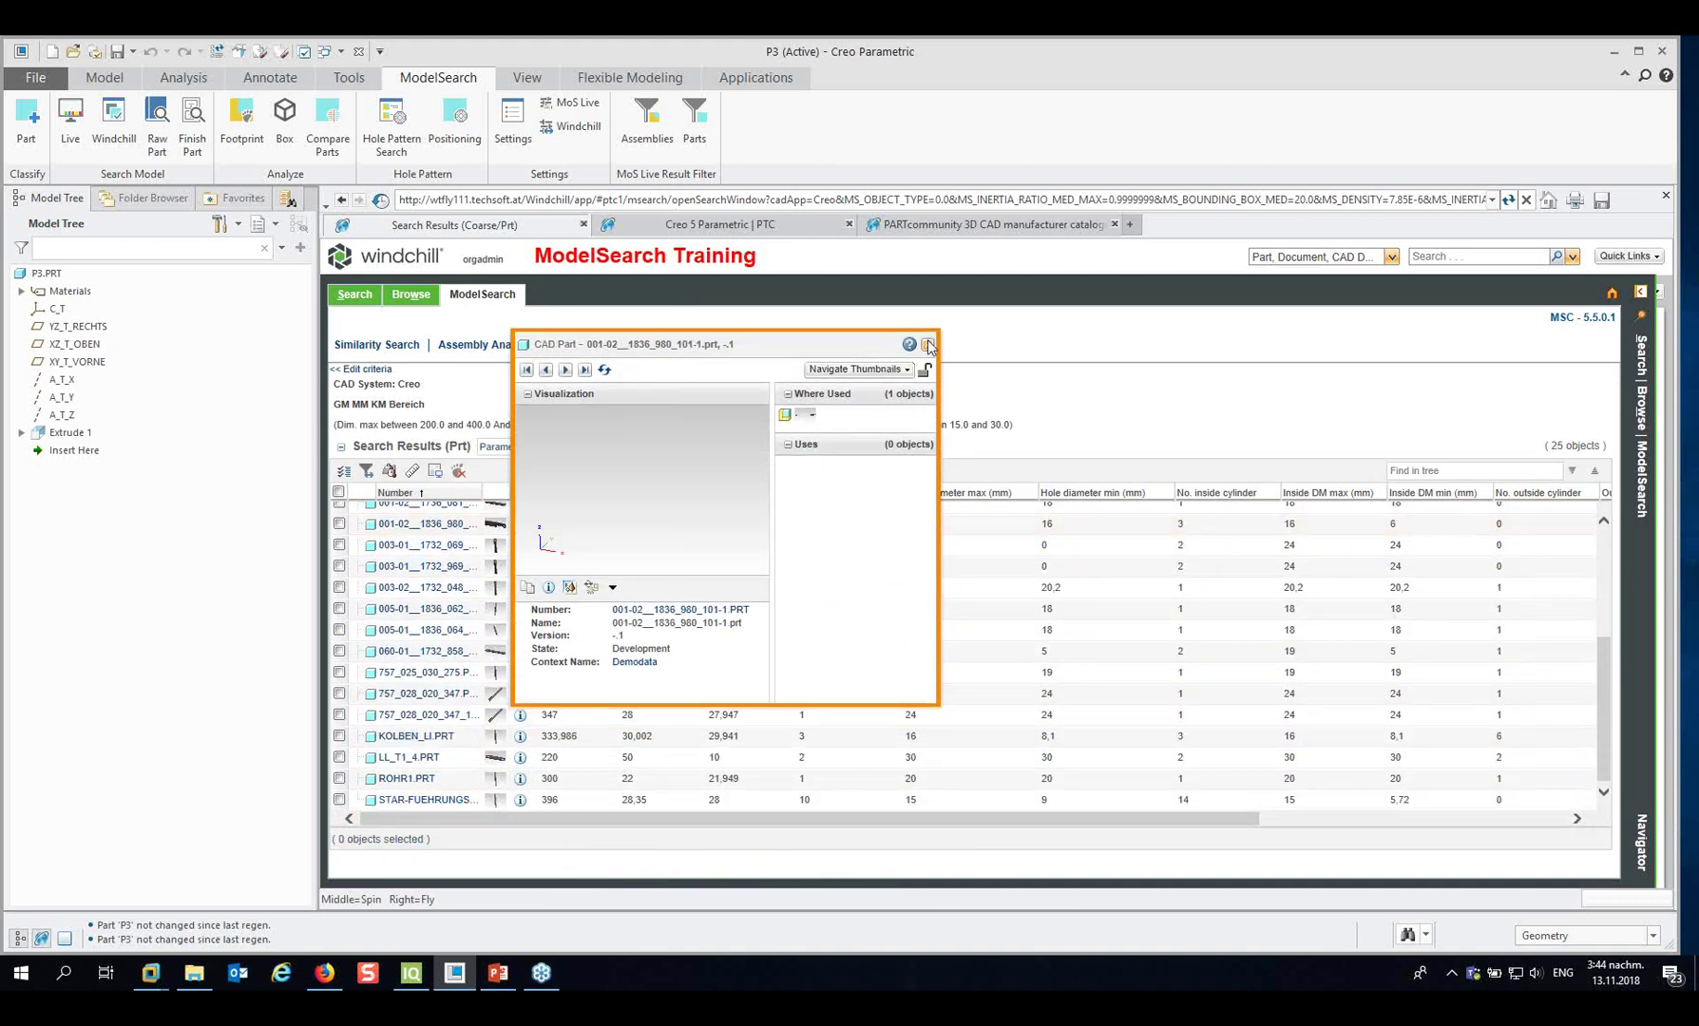
pyautogui.click(927, 344)
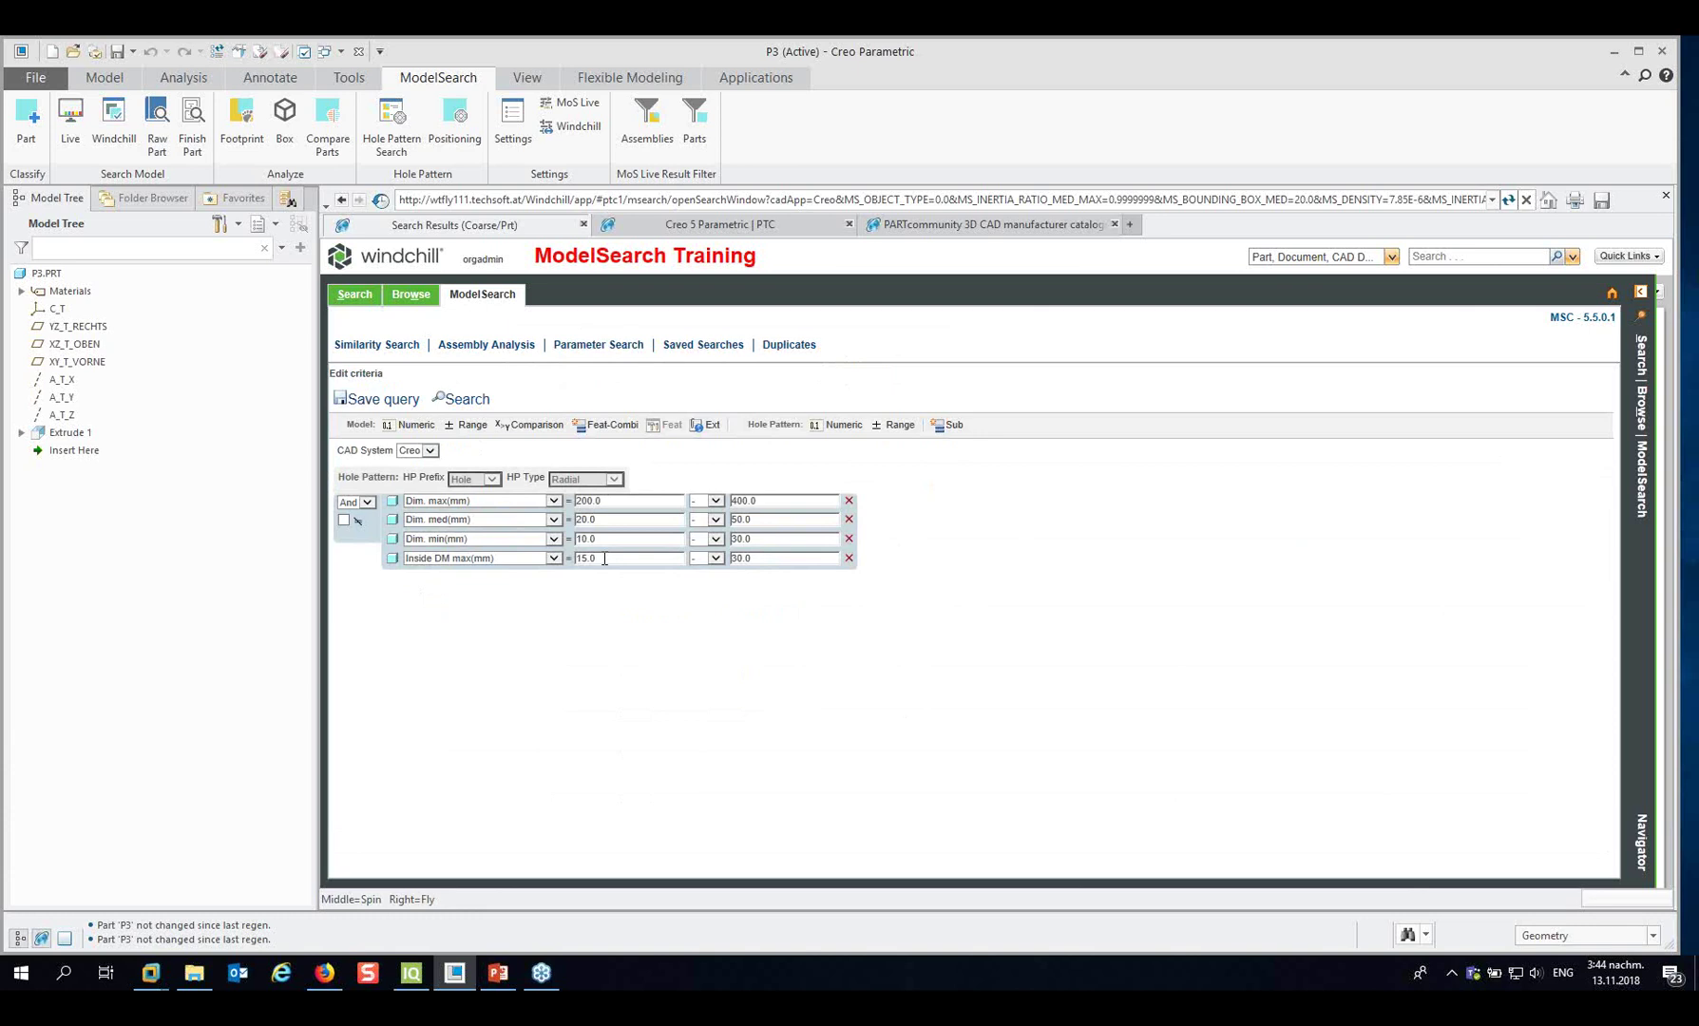
# Set the lower Dim. min limit to 5 mm and run the search again.
pyautogui.doubleClick(601, 540)
pyautogui.write('5')
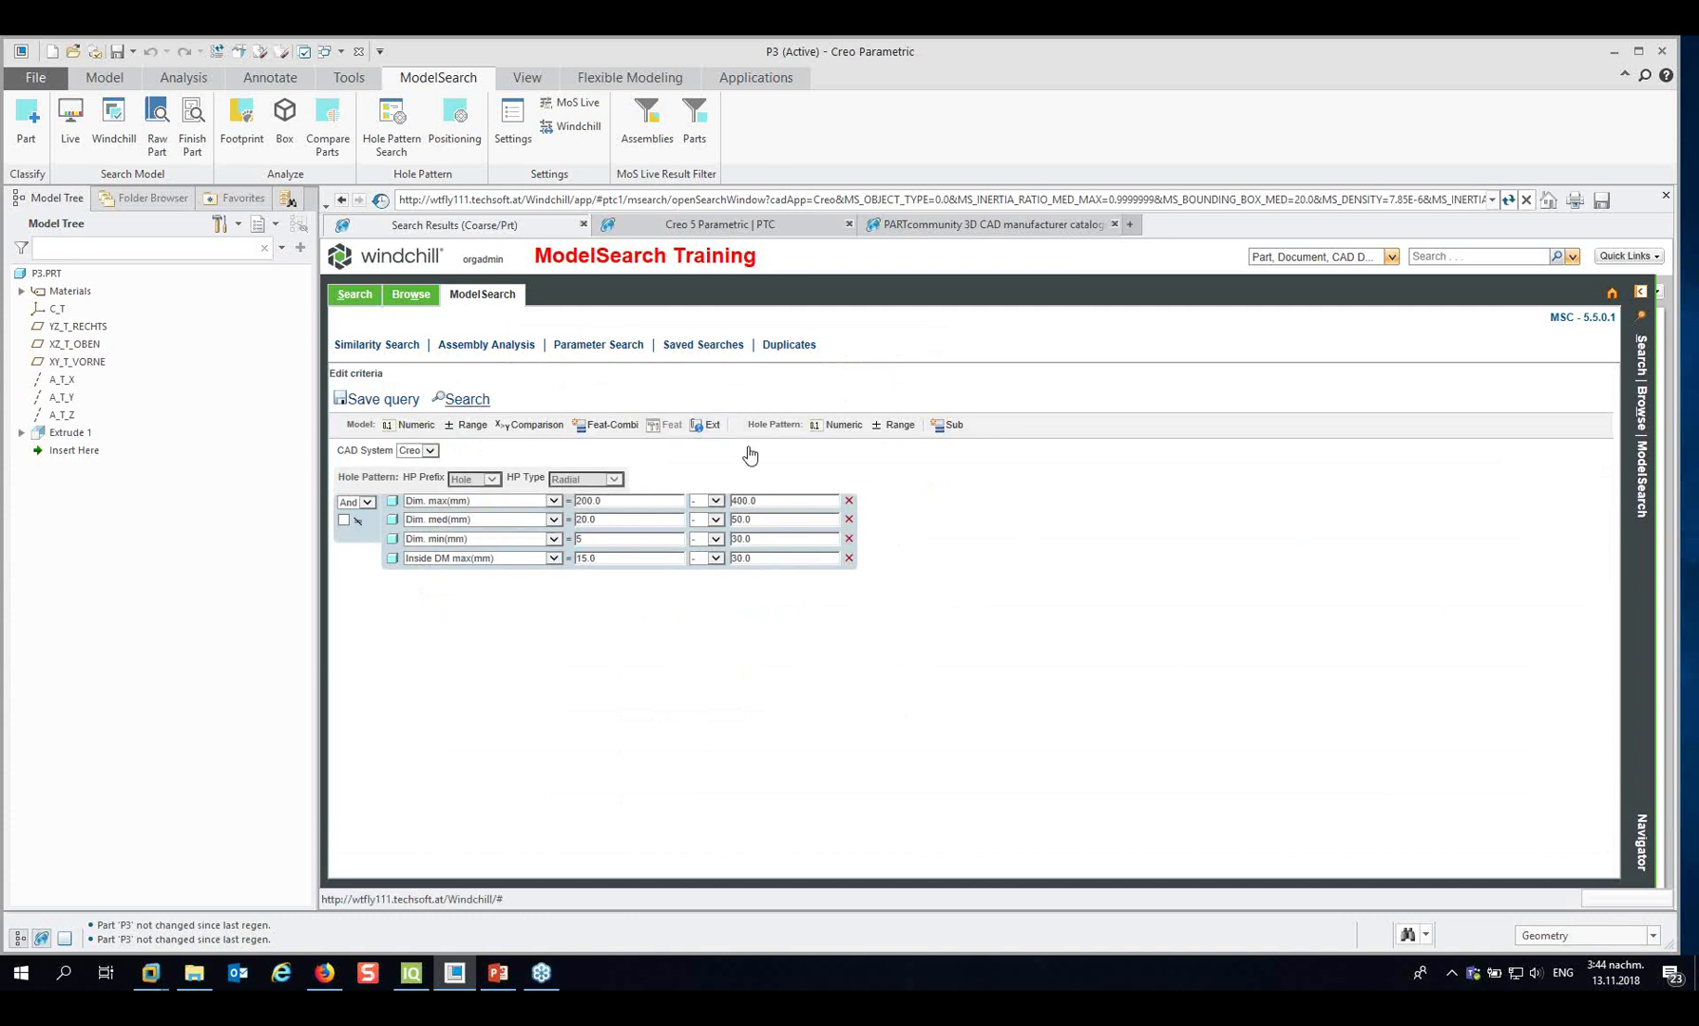
pyautogui.click(500, 401)
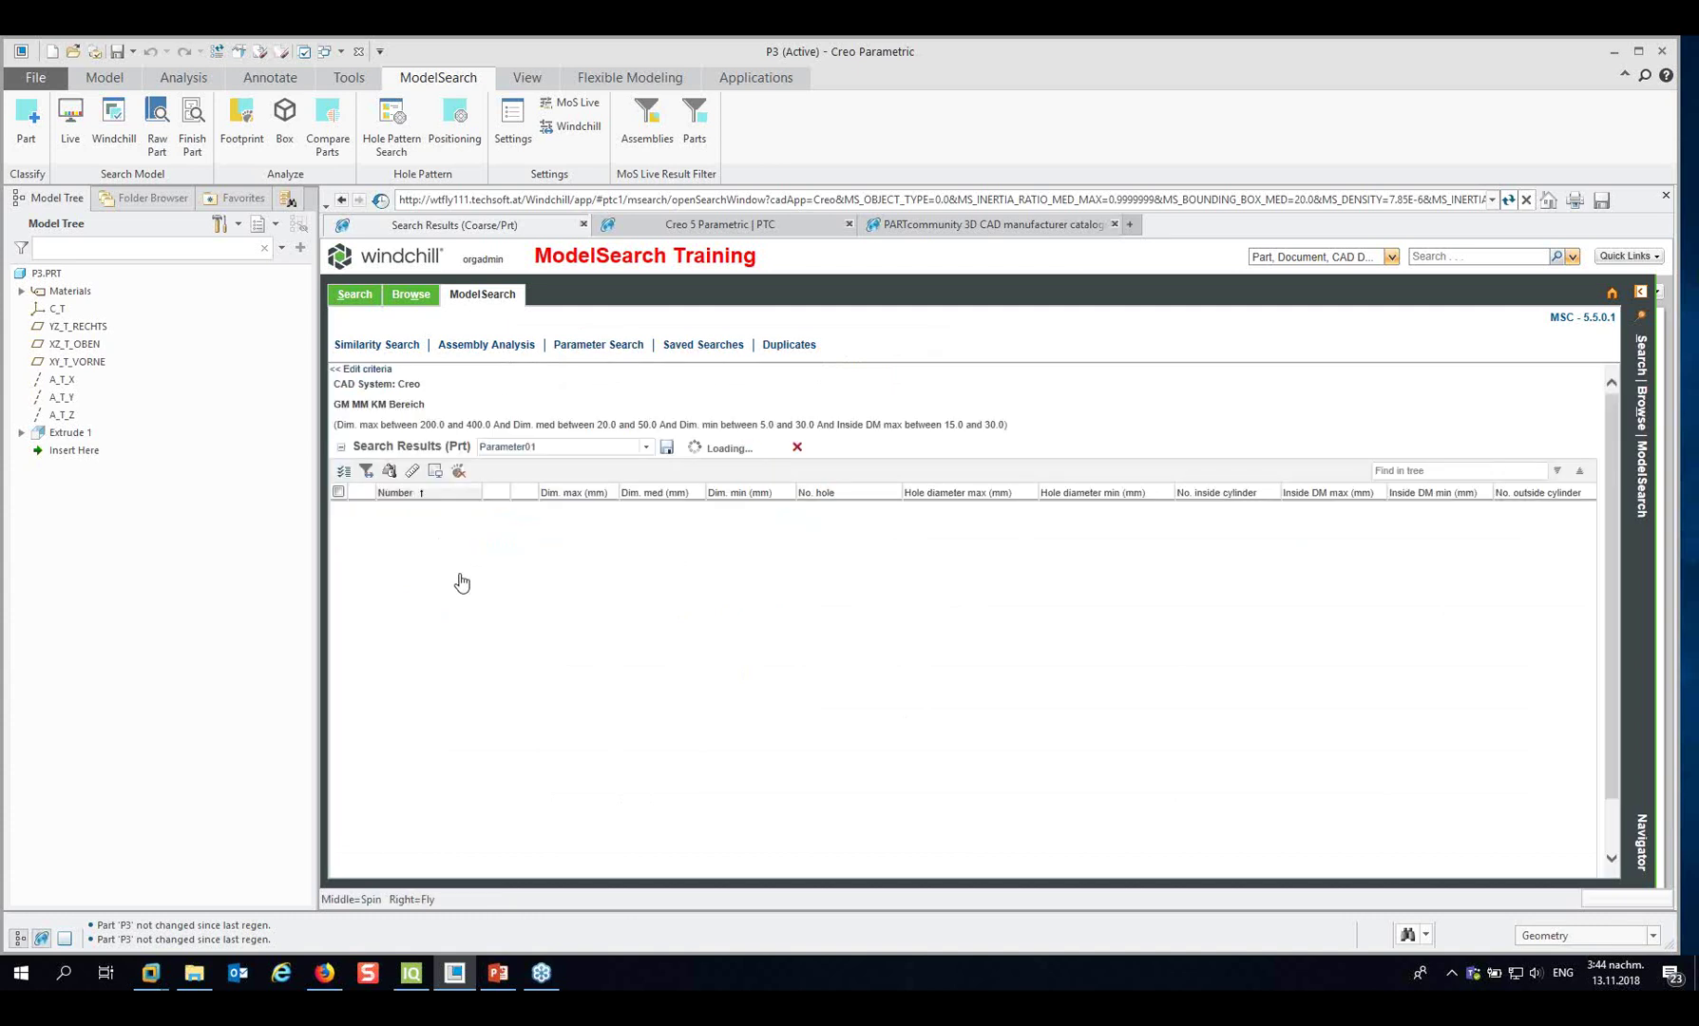
# Find MESSER_1.PRT in the results, preview it and compare it with the blade photo in PowerPoint.
pyautogui.scroll(-3, 470, 581)
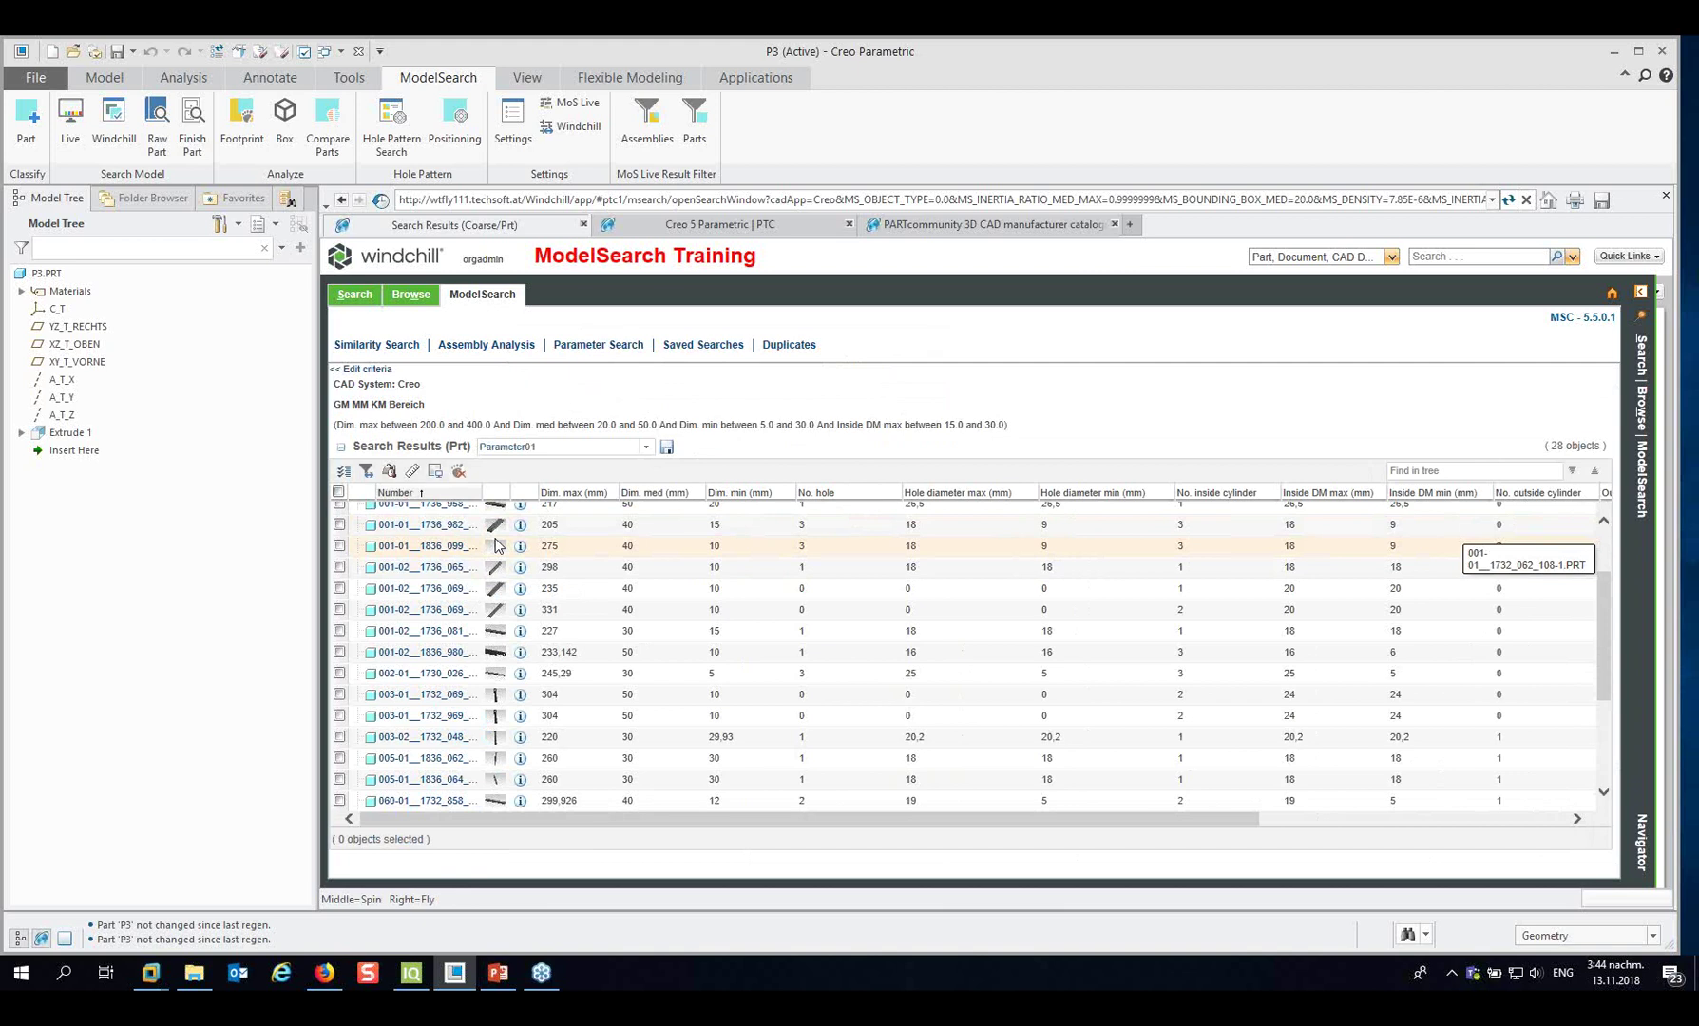
pyautogui.scroll(-3, 497, 565)
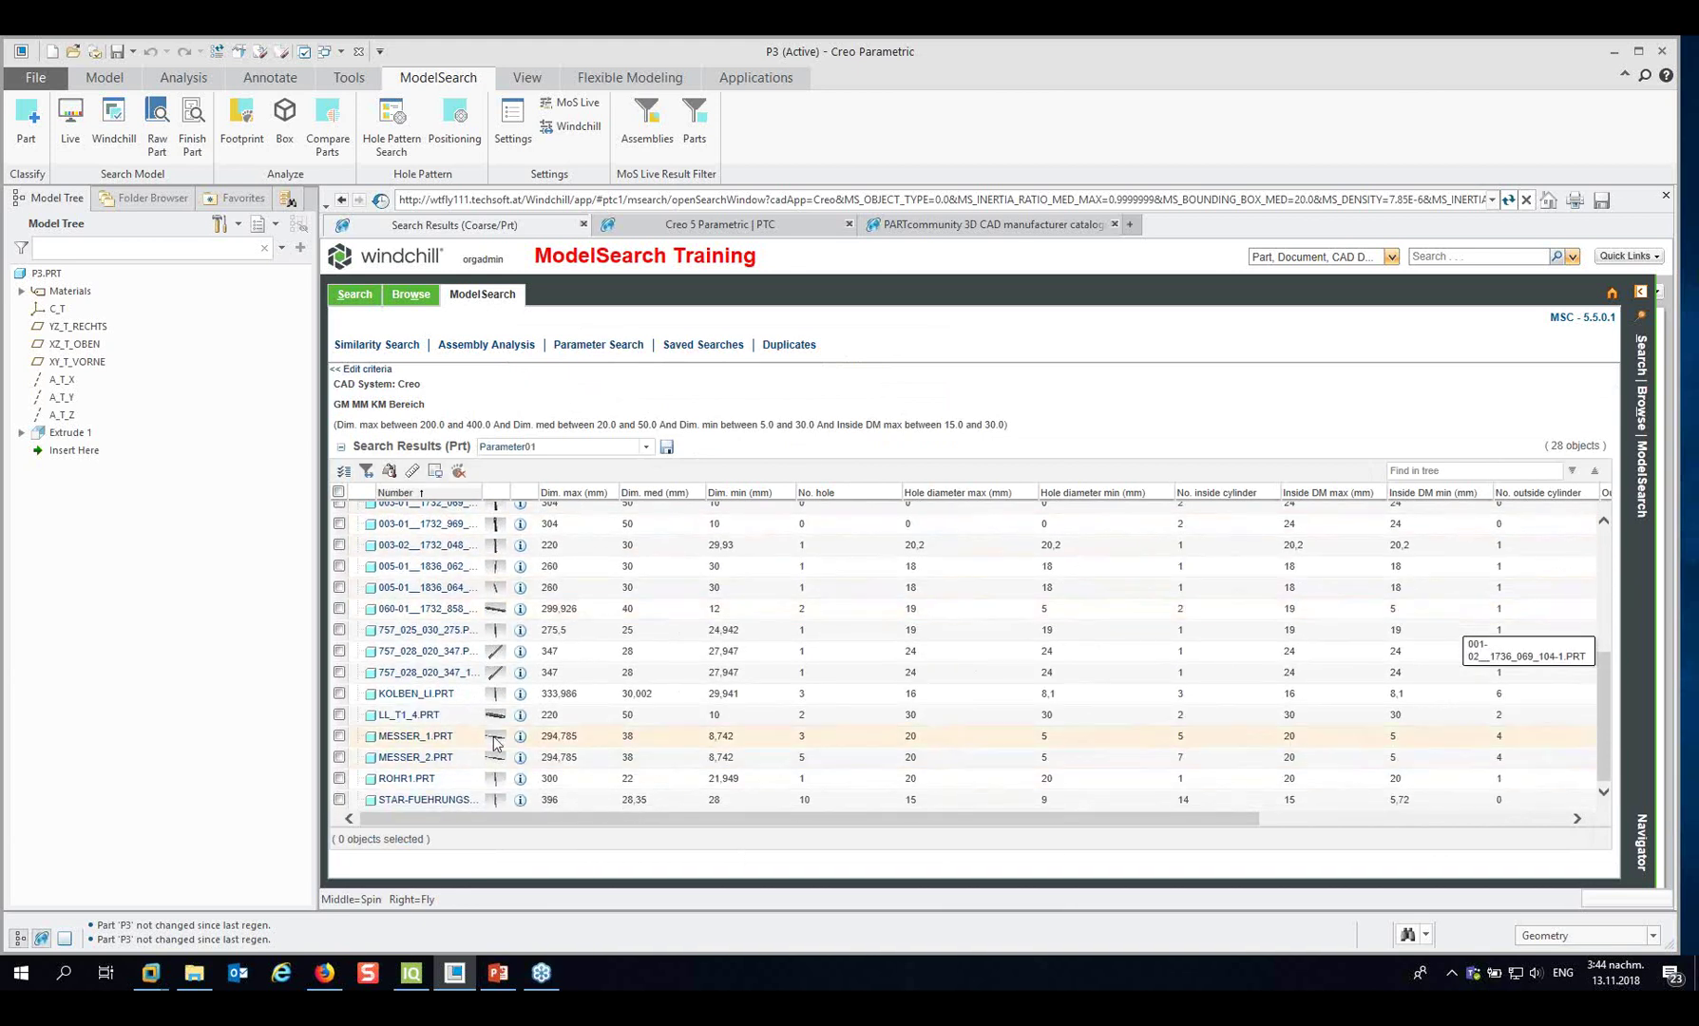
pyautogui.moveTo(424, 741)
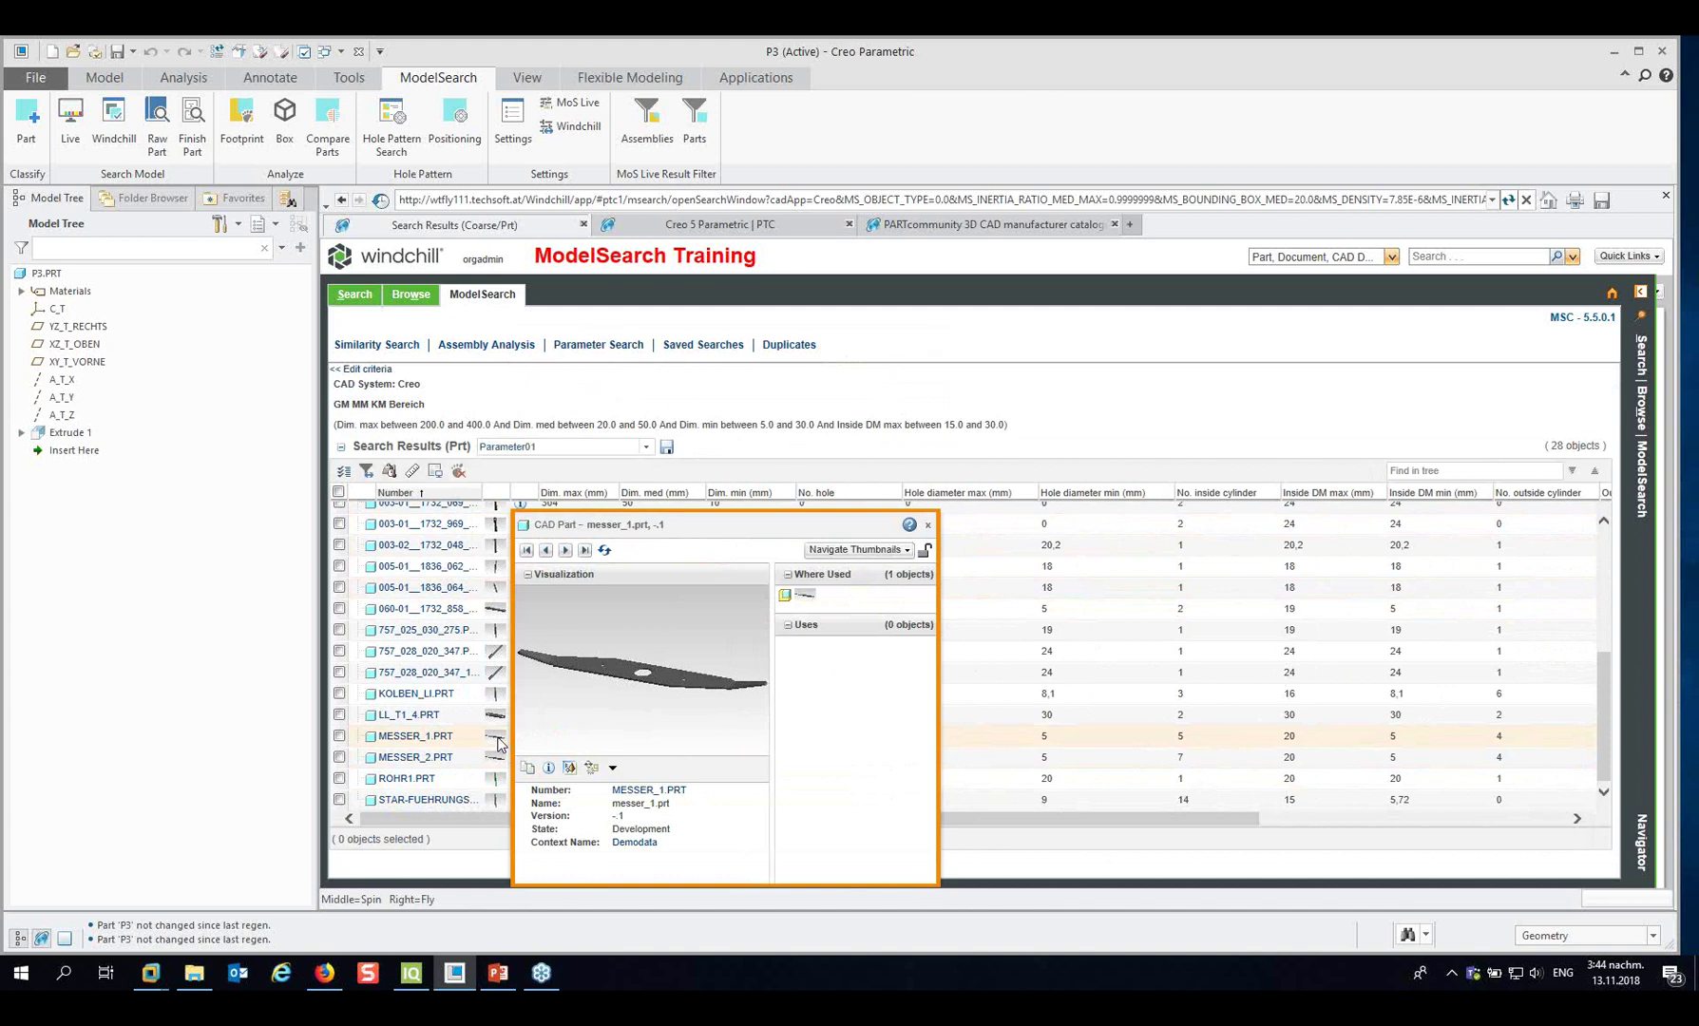
pyautogui.click(498, 973)
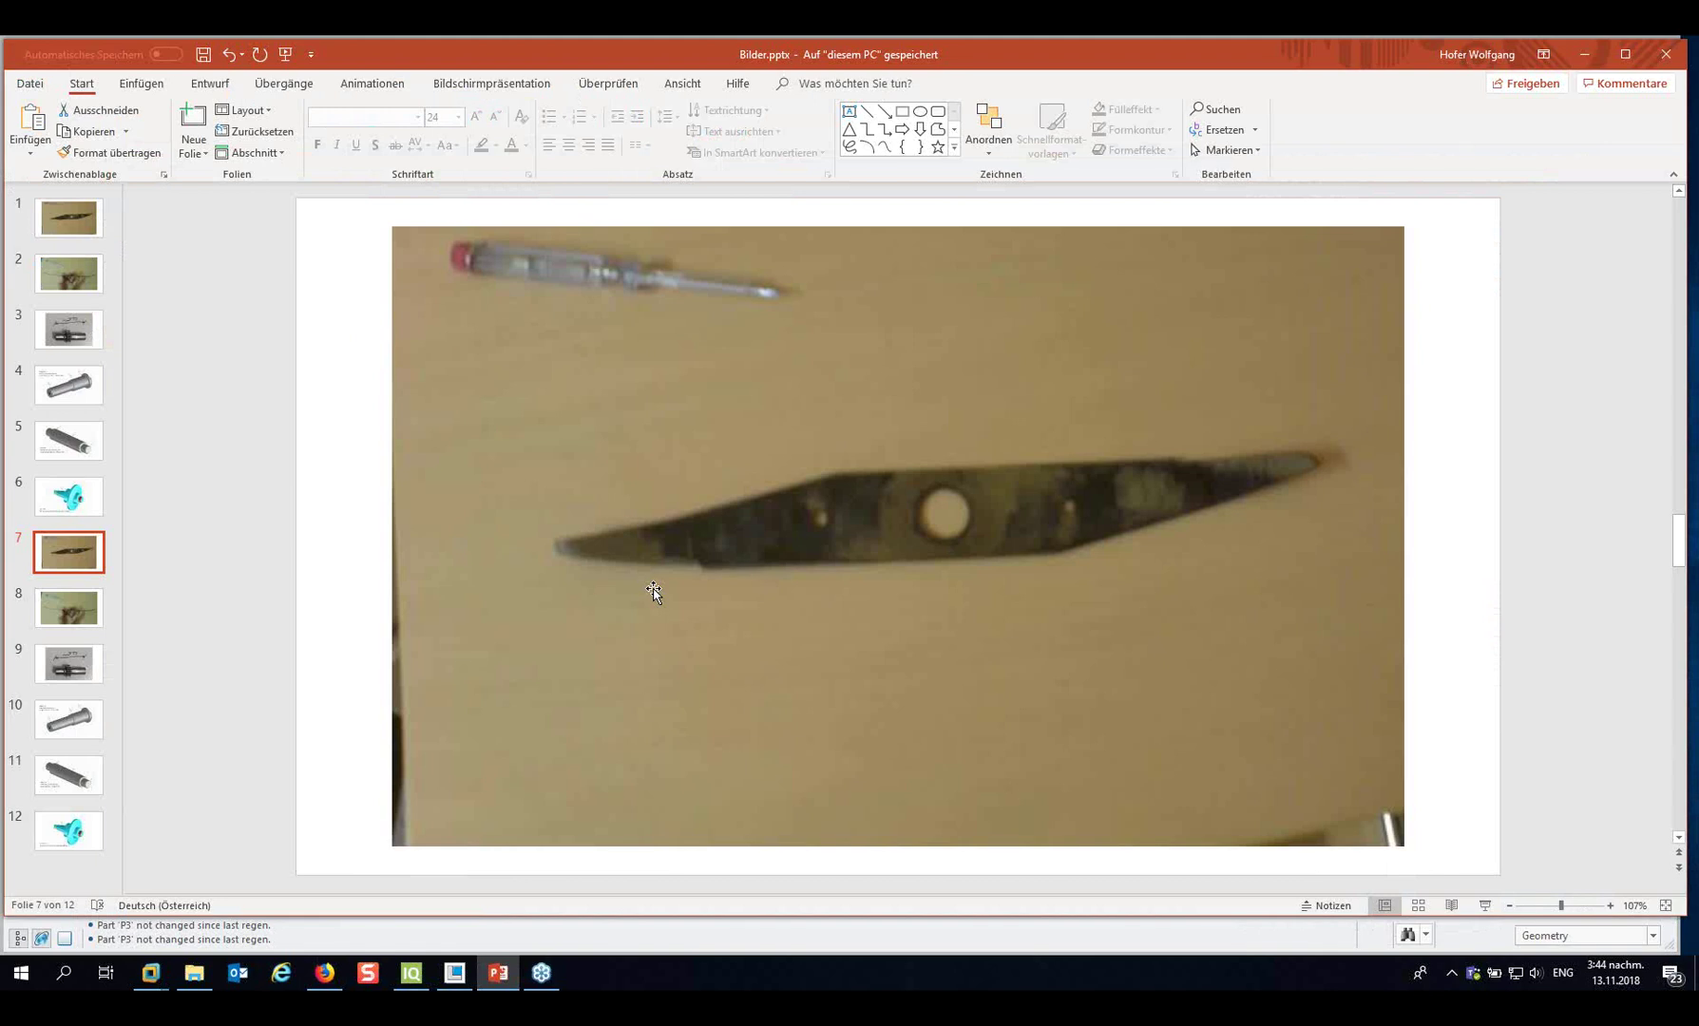
# View the pinion shaft photo marked ~50 in the presentation, return to Creo Parametric and close the MESSER_1.PRT preview.
pyautogui.scroll(-2, 784, 581)
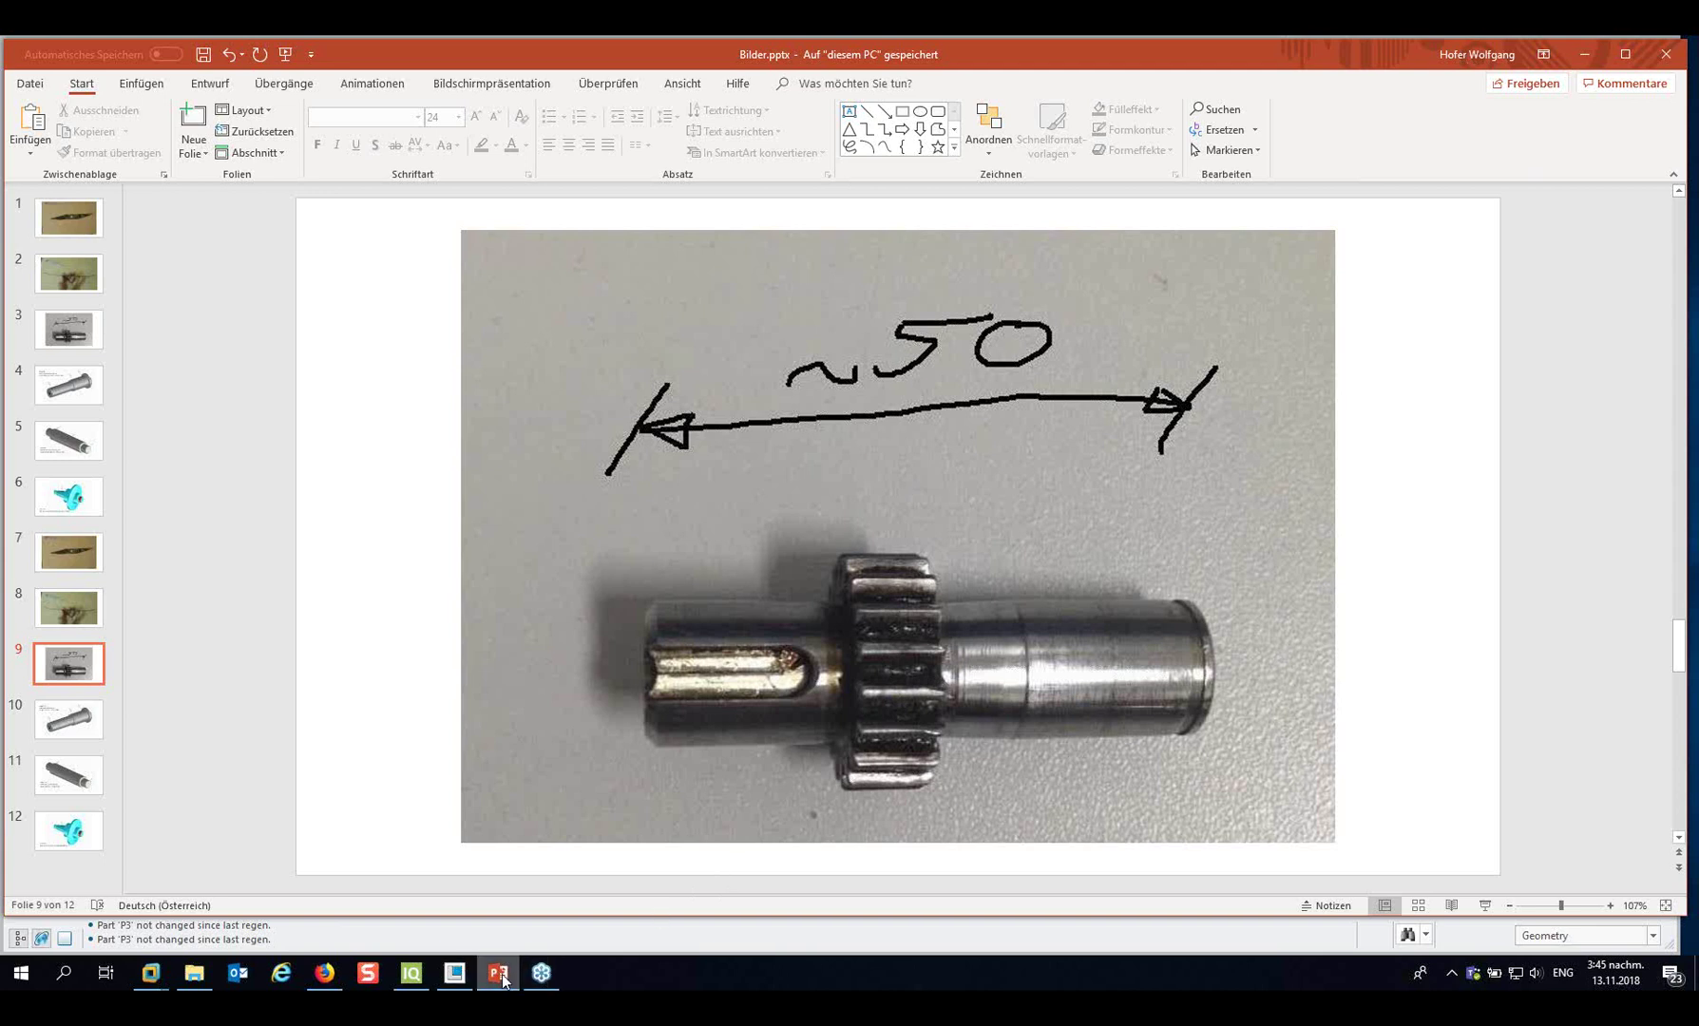
pyautogui.moveTo(459, 978)
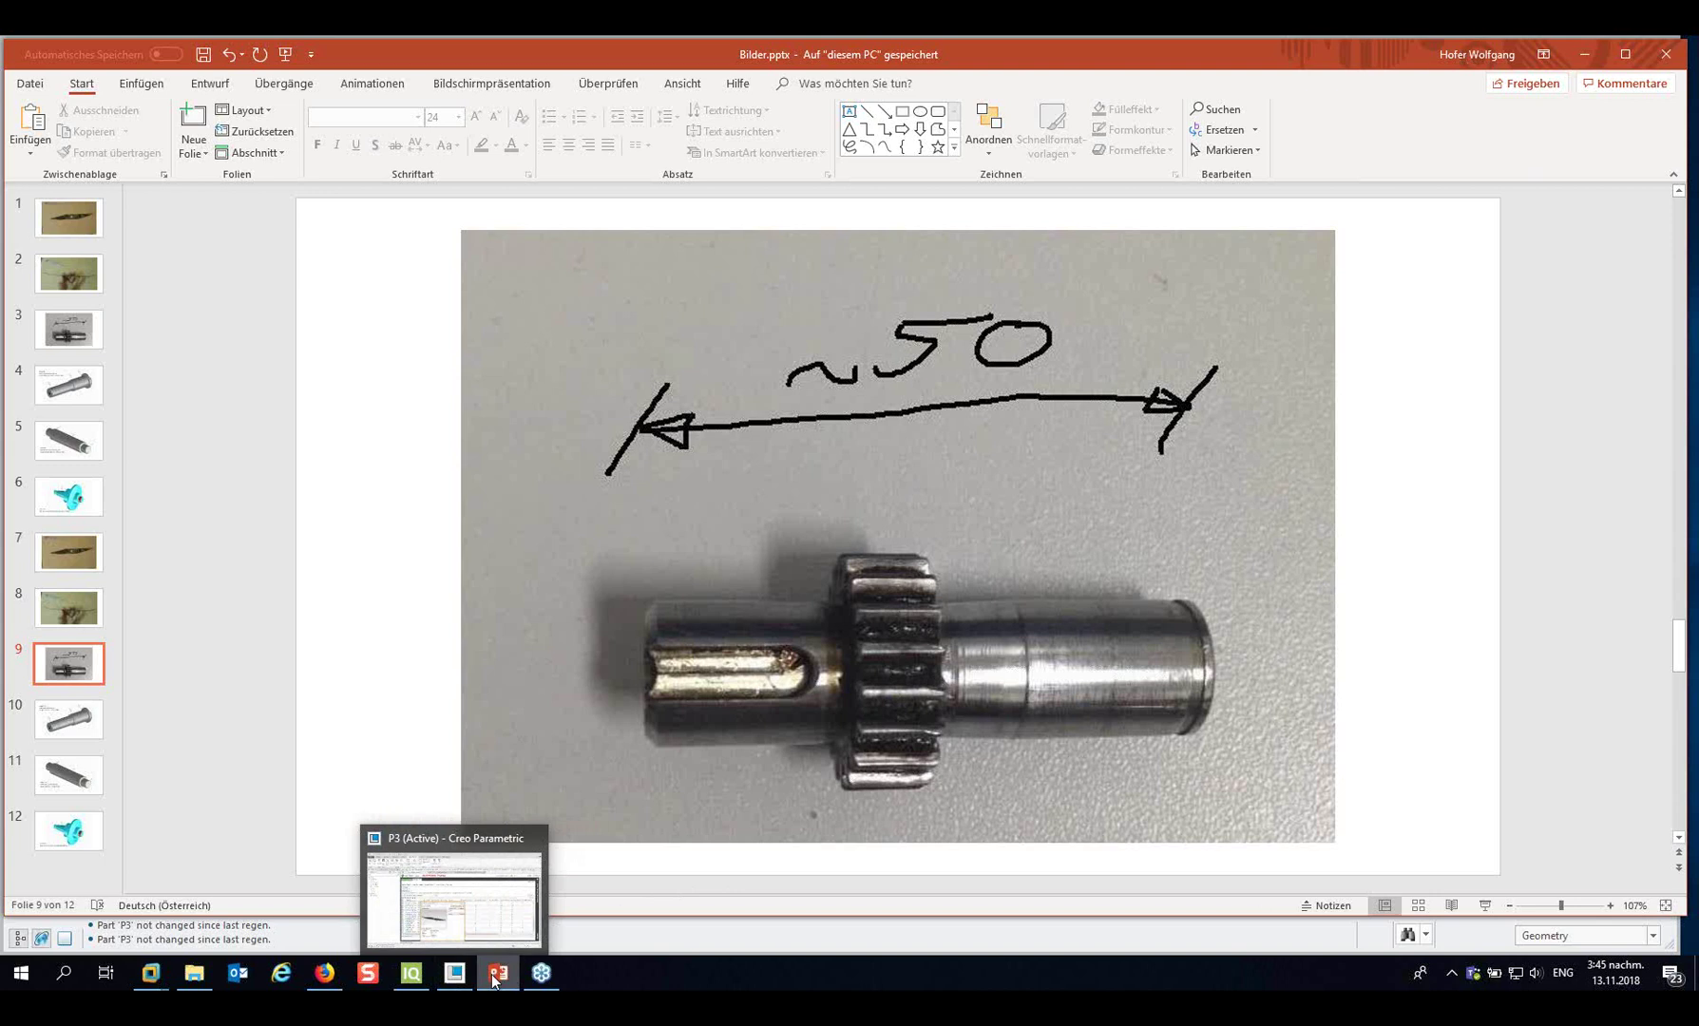
pyautogui.click(459, 979)
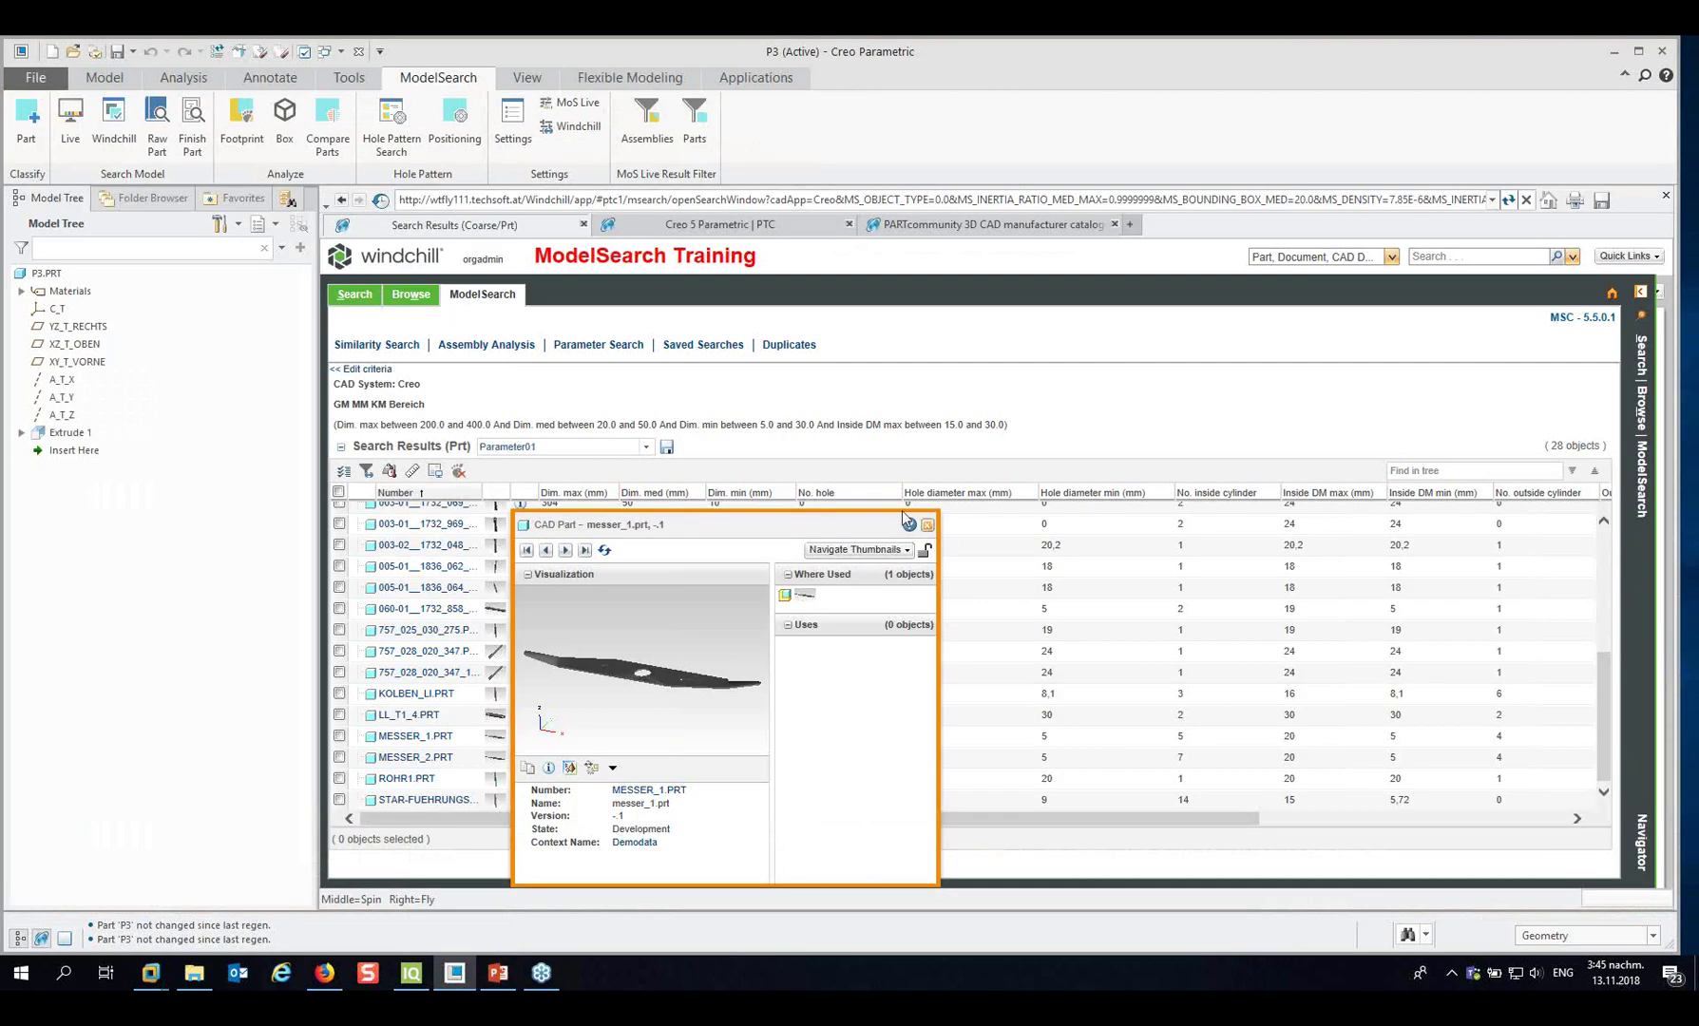
pyautogui.click(929, 527)
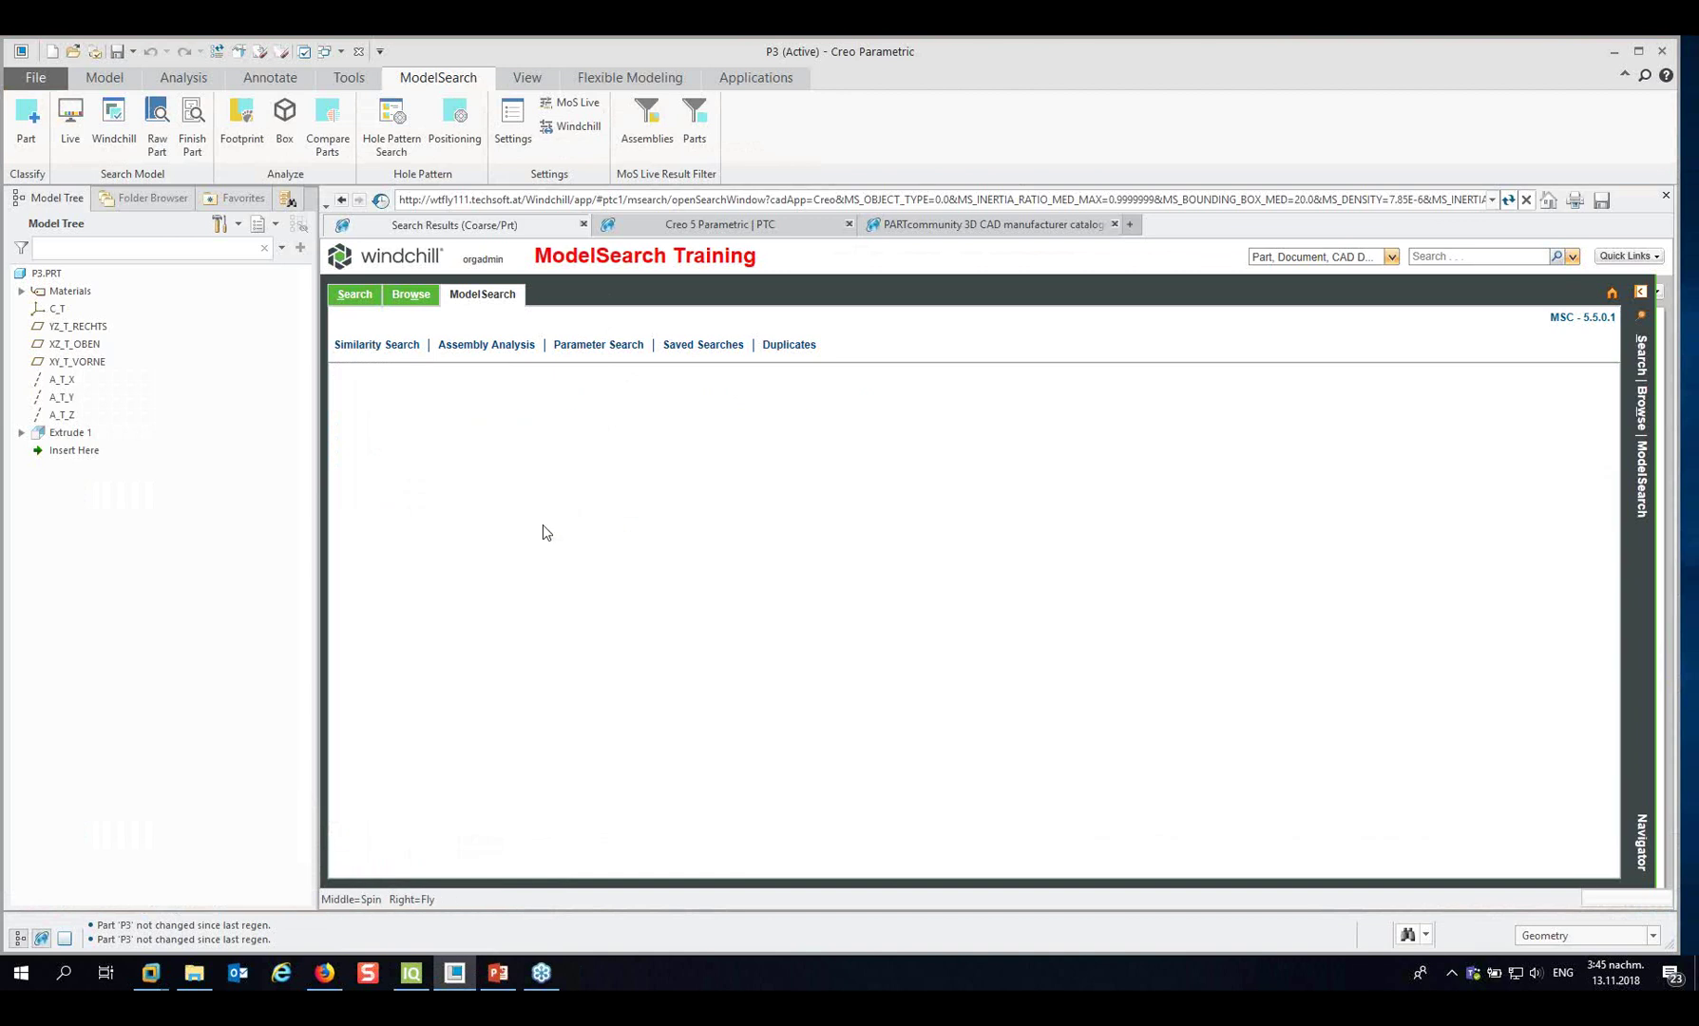
# Set the search criteria ranges to 40–60 mm for Dim. max and 15–25 mm for Dim. med.
pyautogui.click(616, 500)
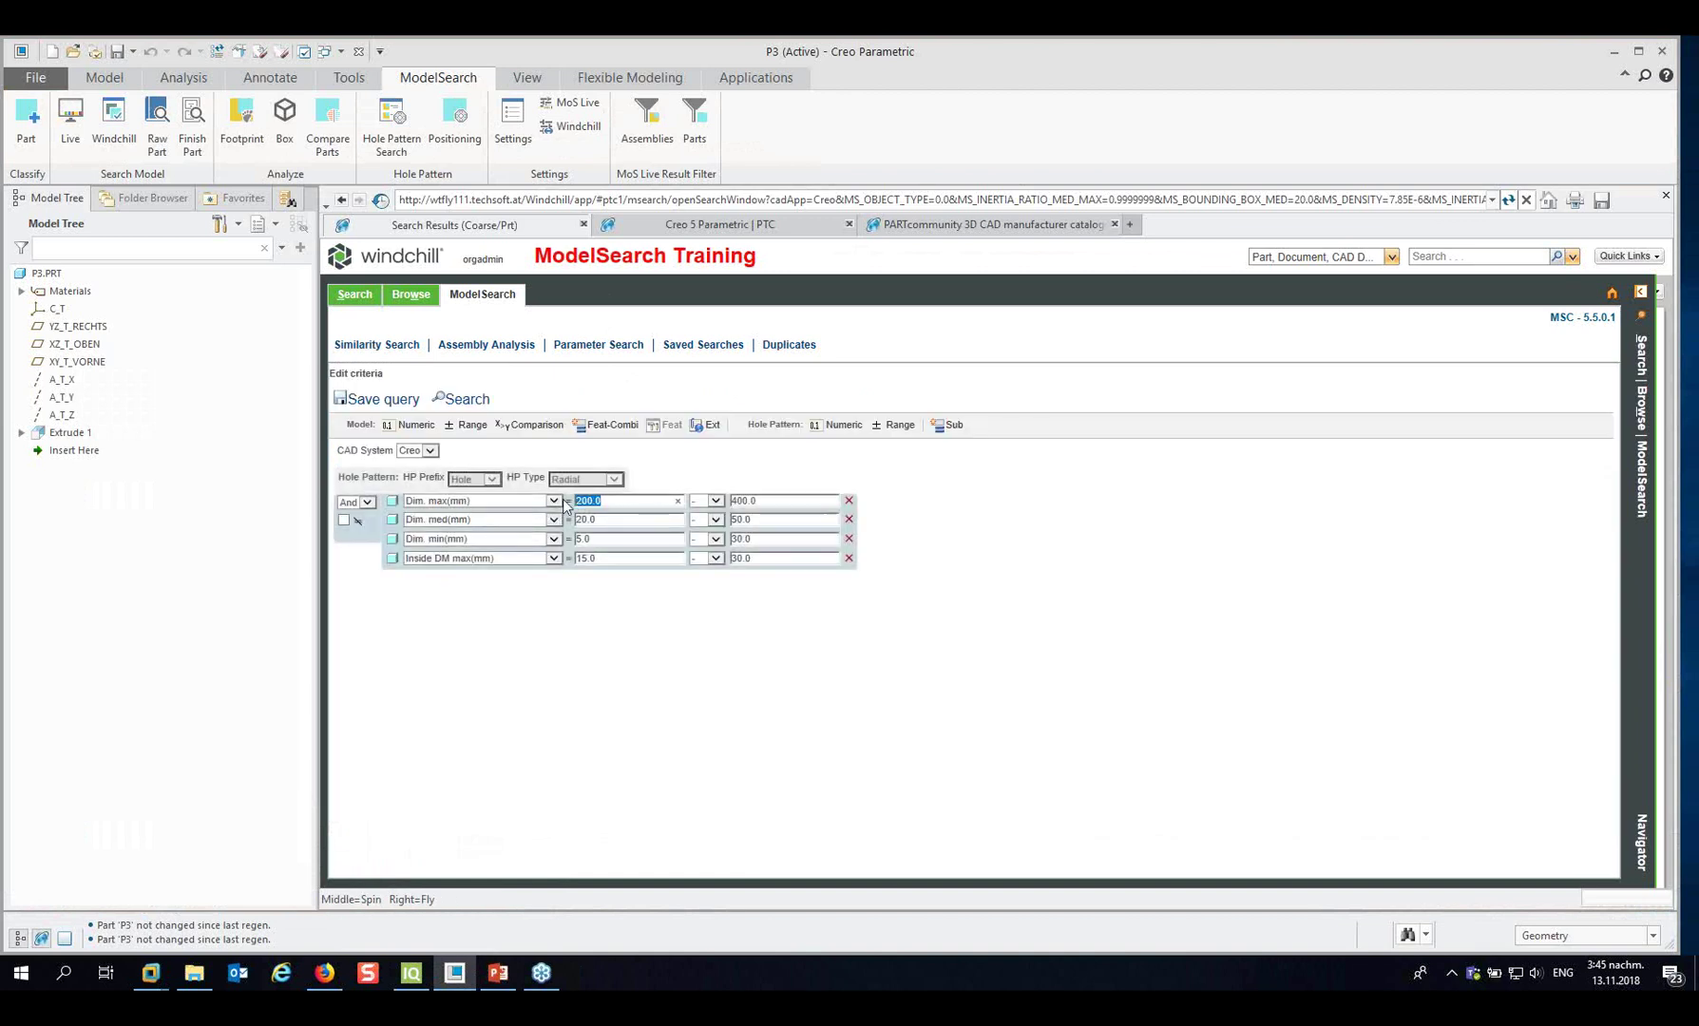
pyautogui.write('40')
pyautogui.press('Tab')
pyautogui.click(605, 516)
pyautogui.write('15')
pyautogui.click(771, 519)
pyautogui.write('25')
# Set the Dim. min range to 15–25 mm, remove the Inside DM max criterion and run the search.
pyautogui.click(607, 541)
pyautogui.click(849, 558)
pyautogui.click(469, 399)
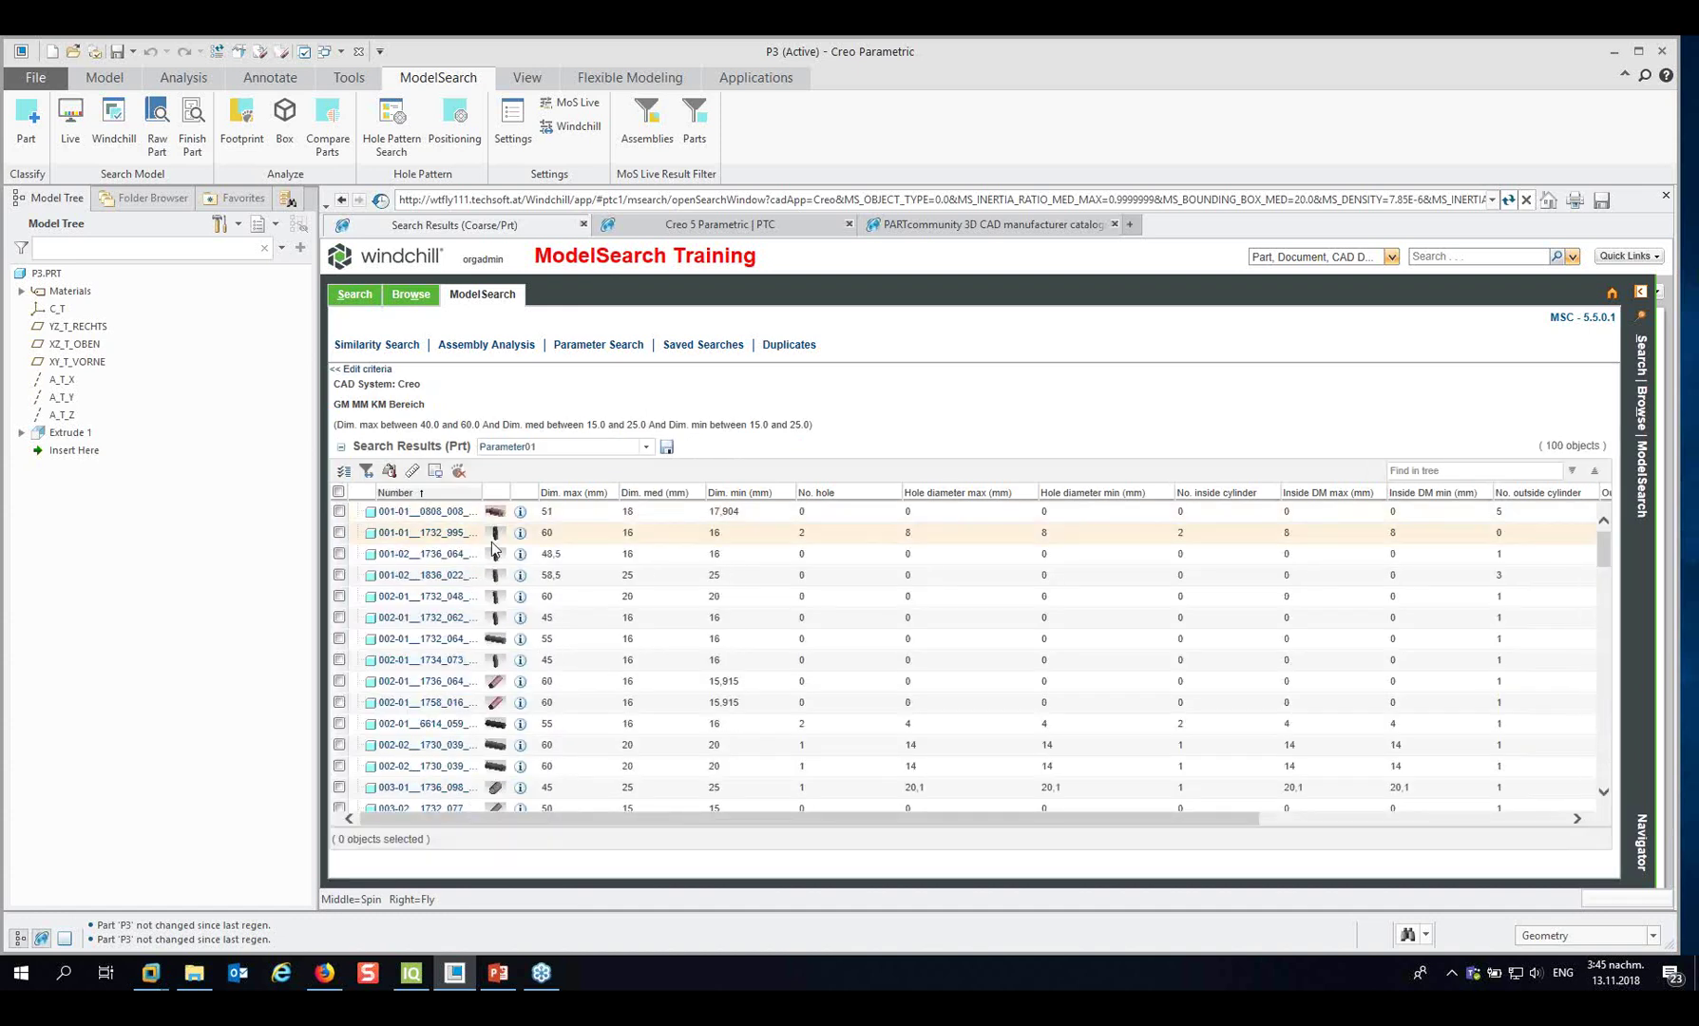
# Preview cylindrical parts in the results and compare them with the pinion shaft photo in PowerPoint.
pyautogui.click(495, 533)
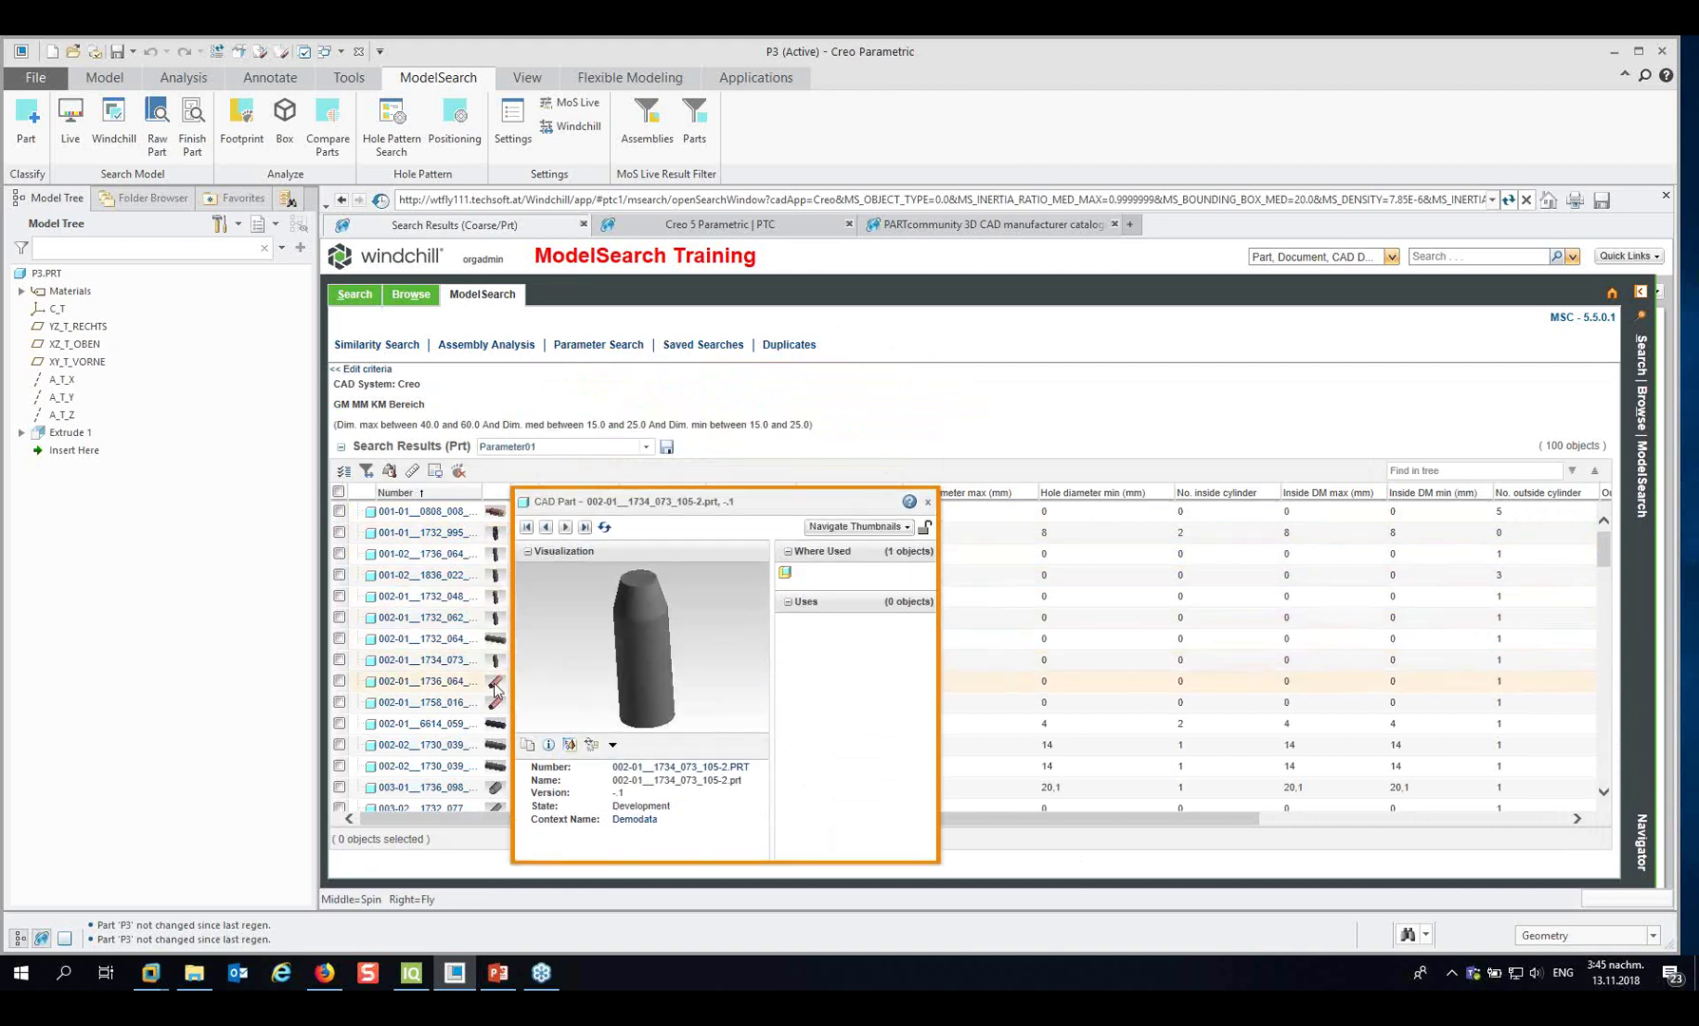
pyautogui.click(498, 973)
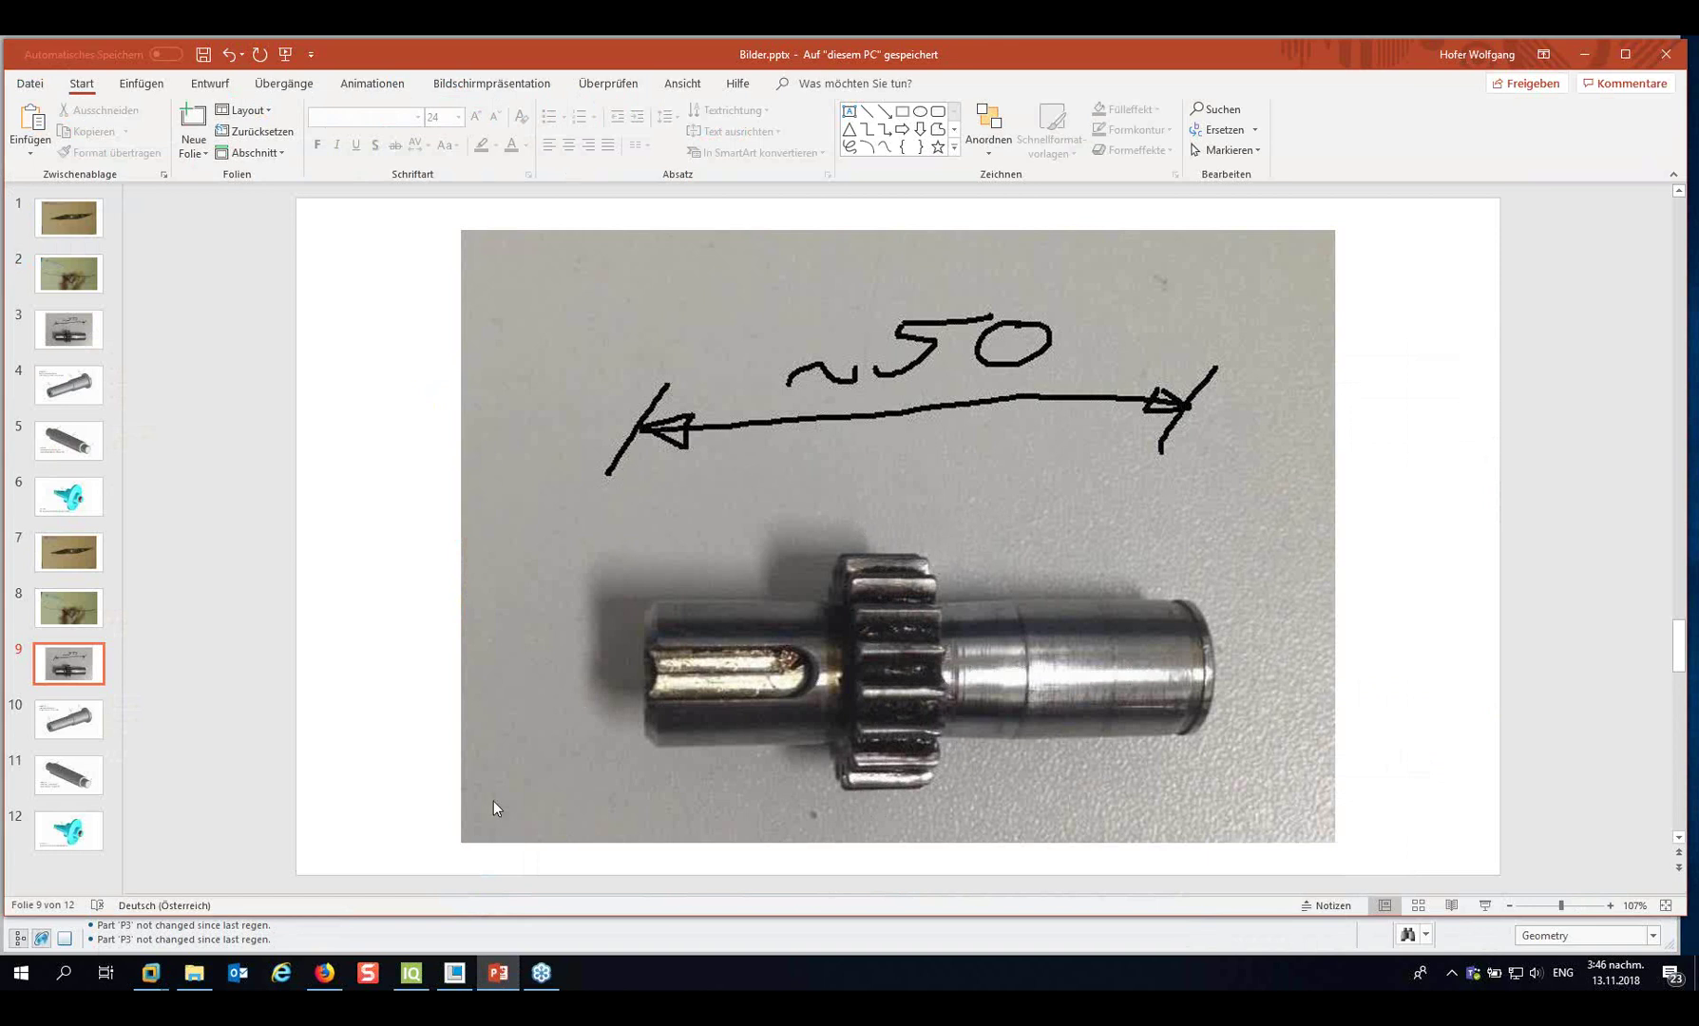
pyautogui.click(1584, 54)
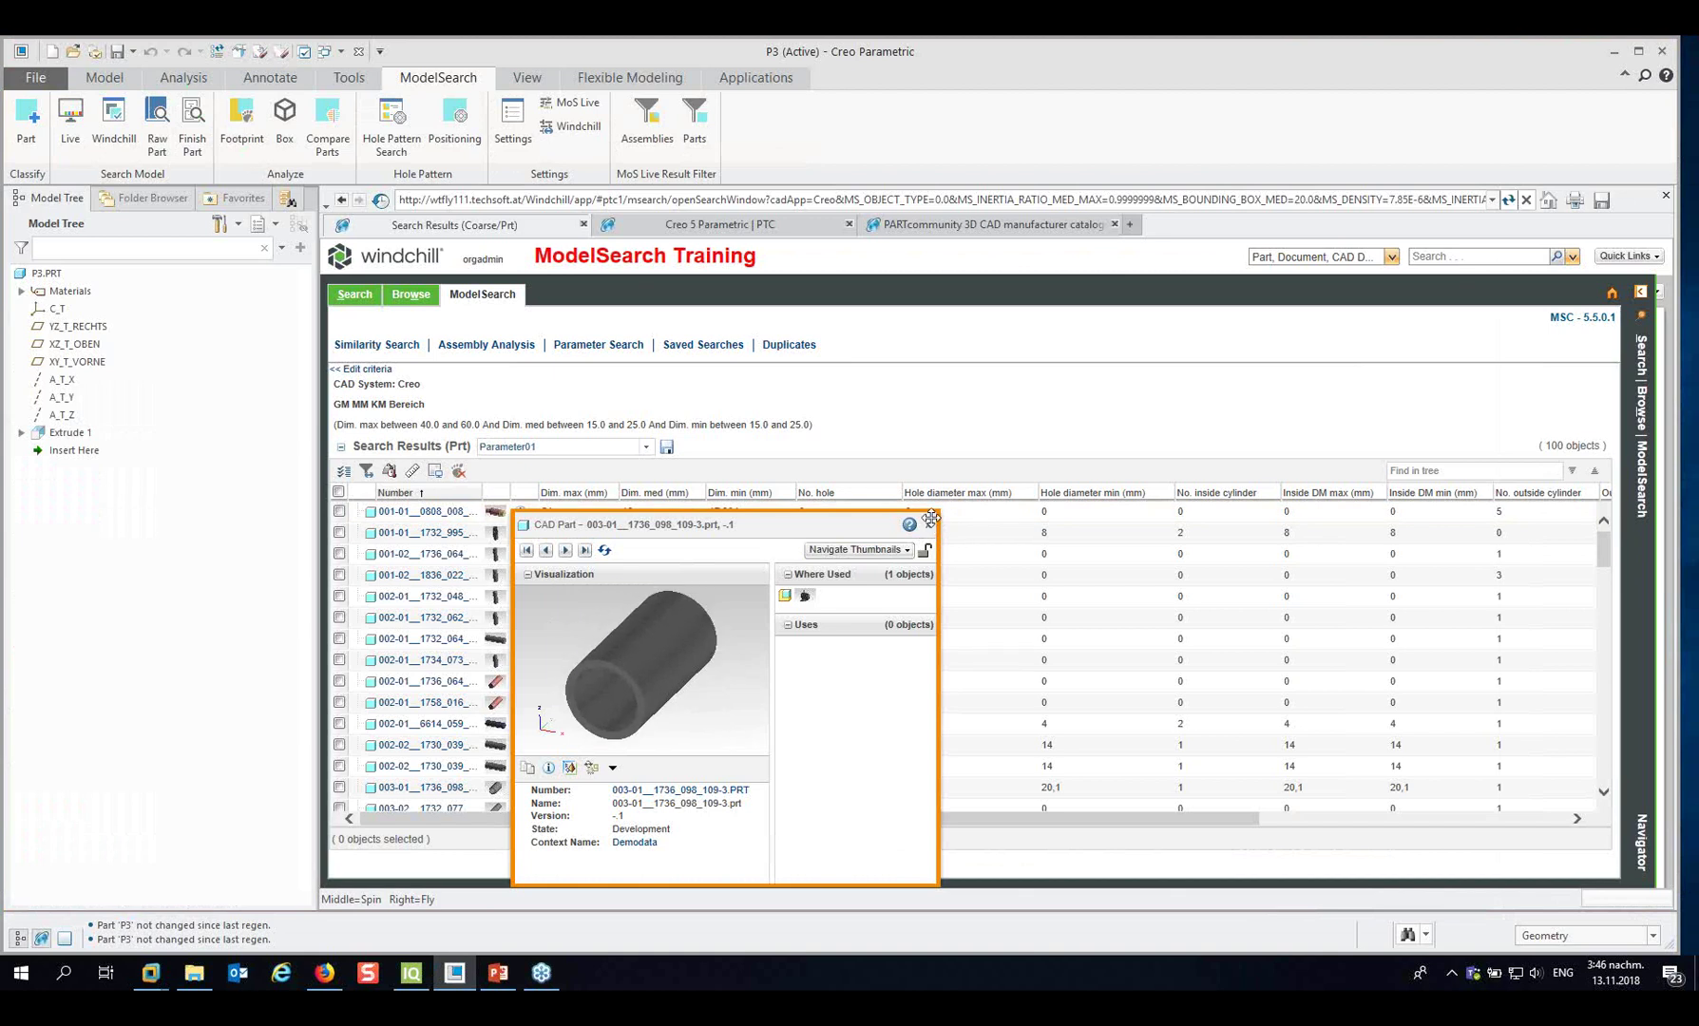
# Reopen the search criteria, dismiss the part preview and add a range criterion for No. surface.
pyautogui.click(366, 370)
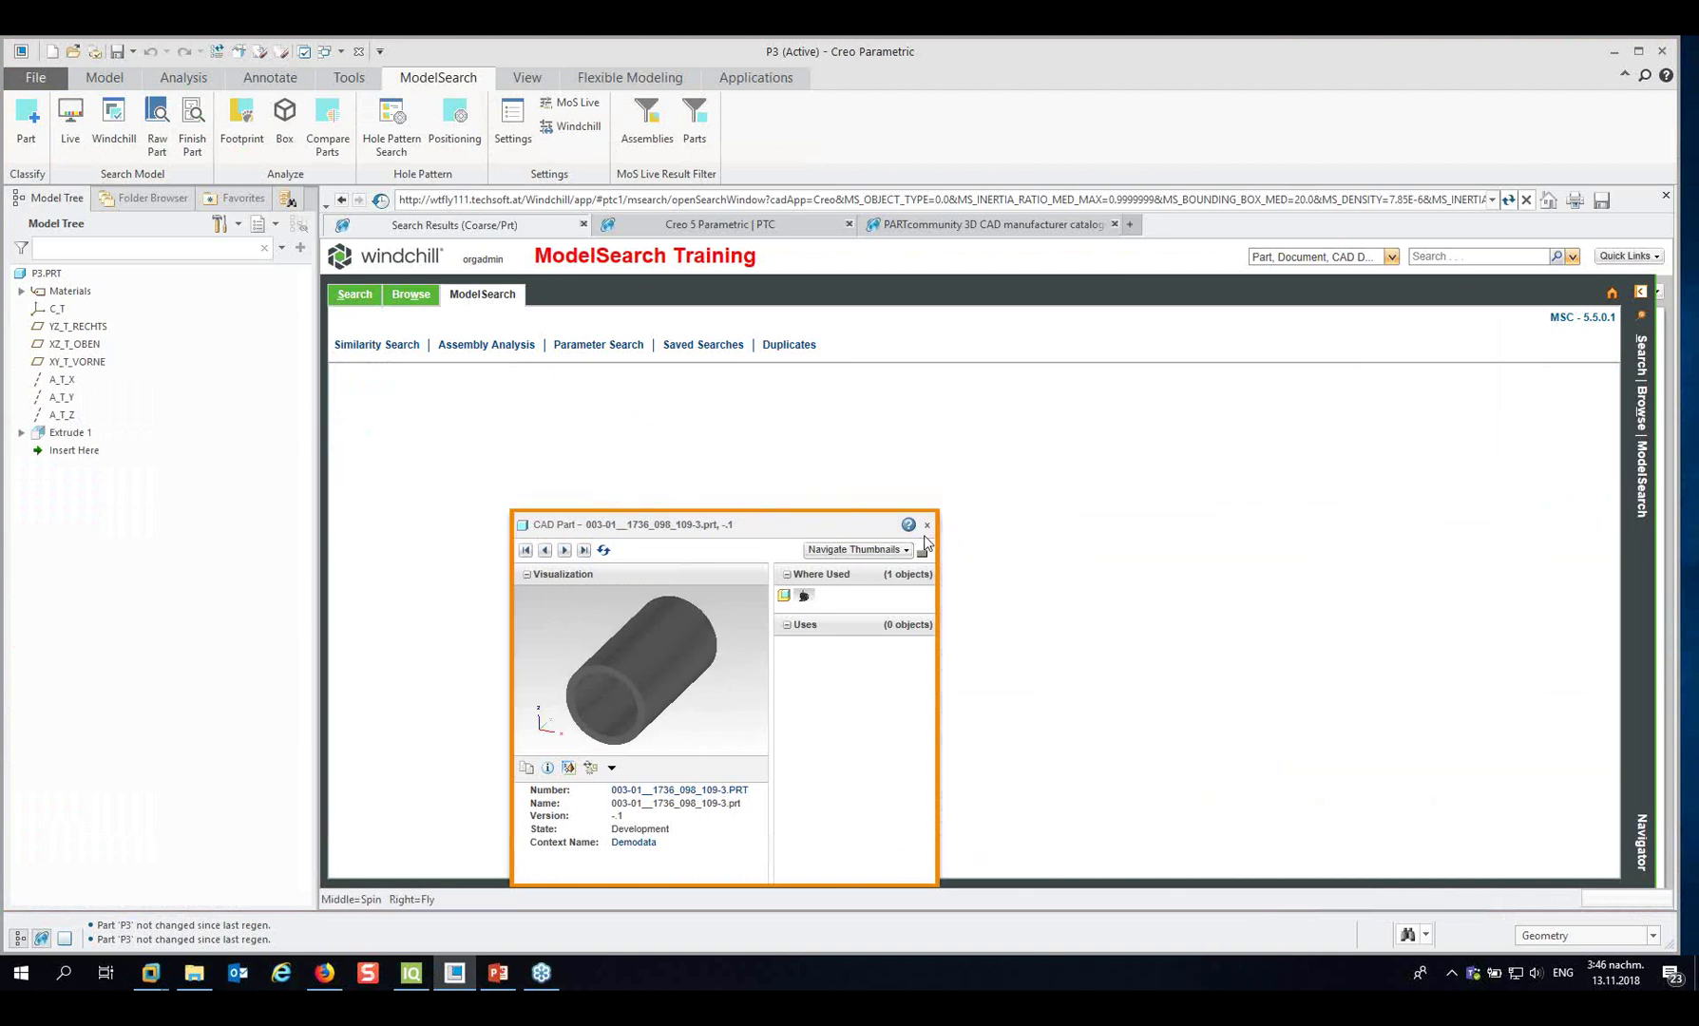
pyautogui.click(927, 525)
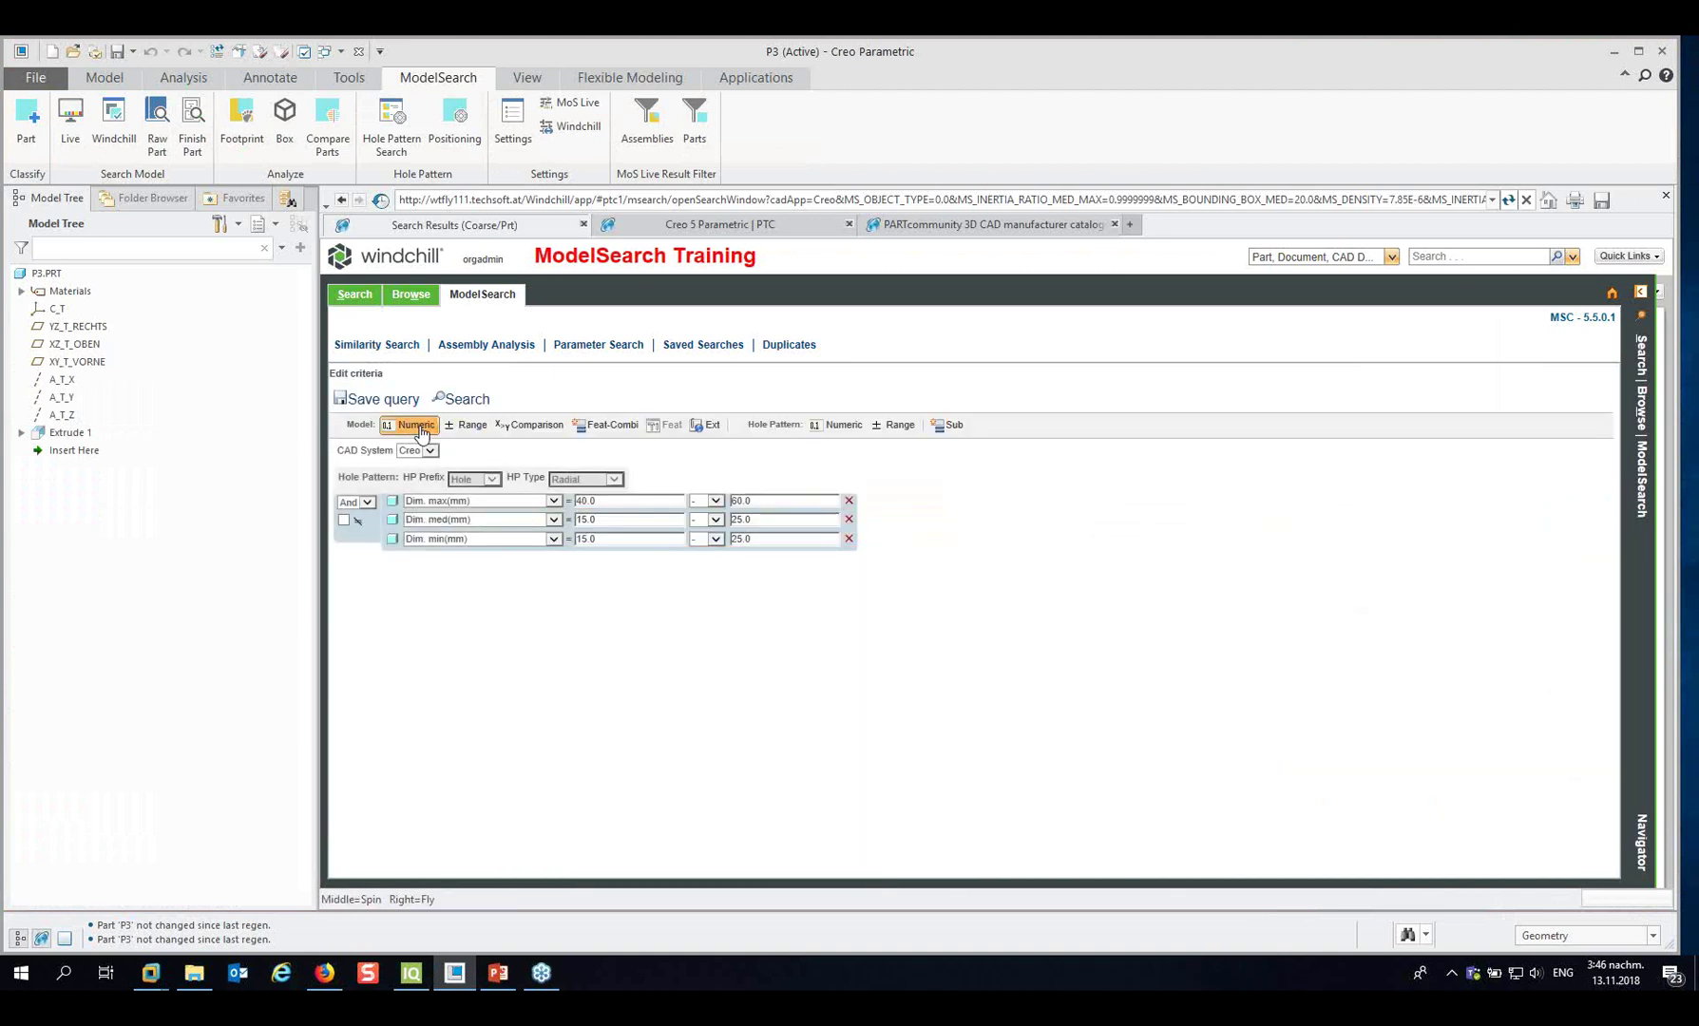
pyautogui.click(466, 425)
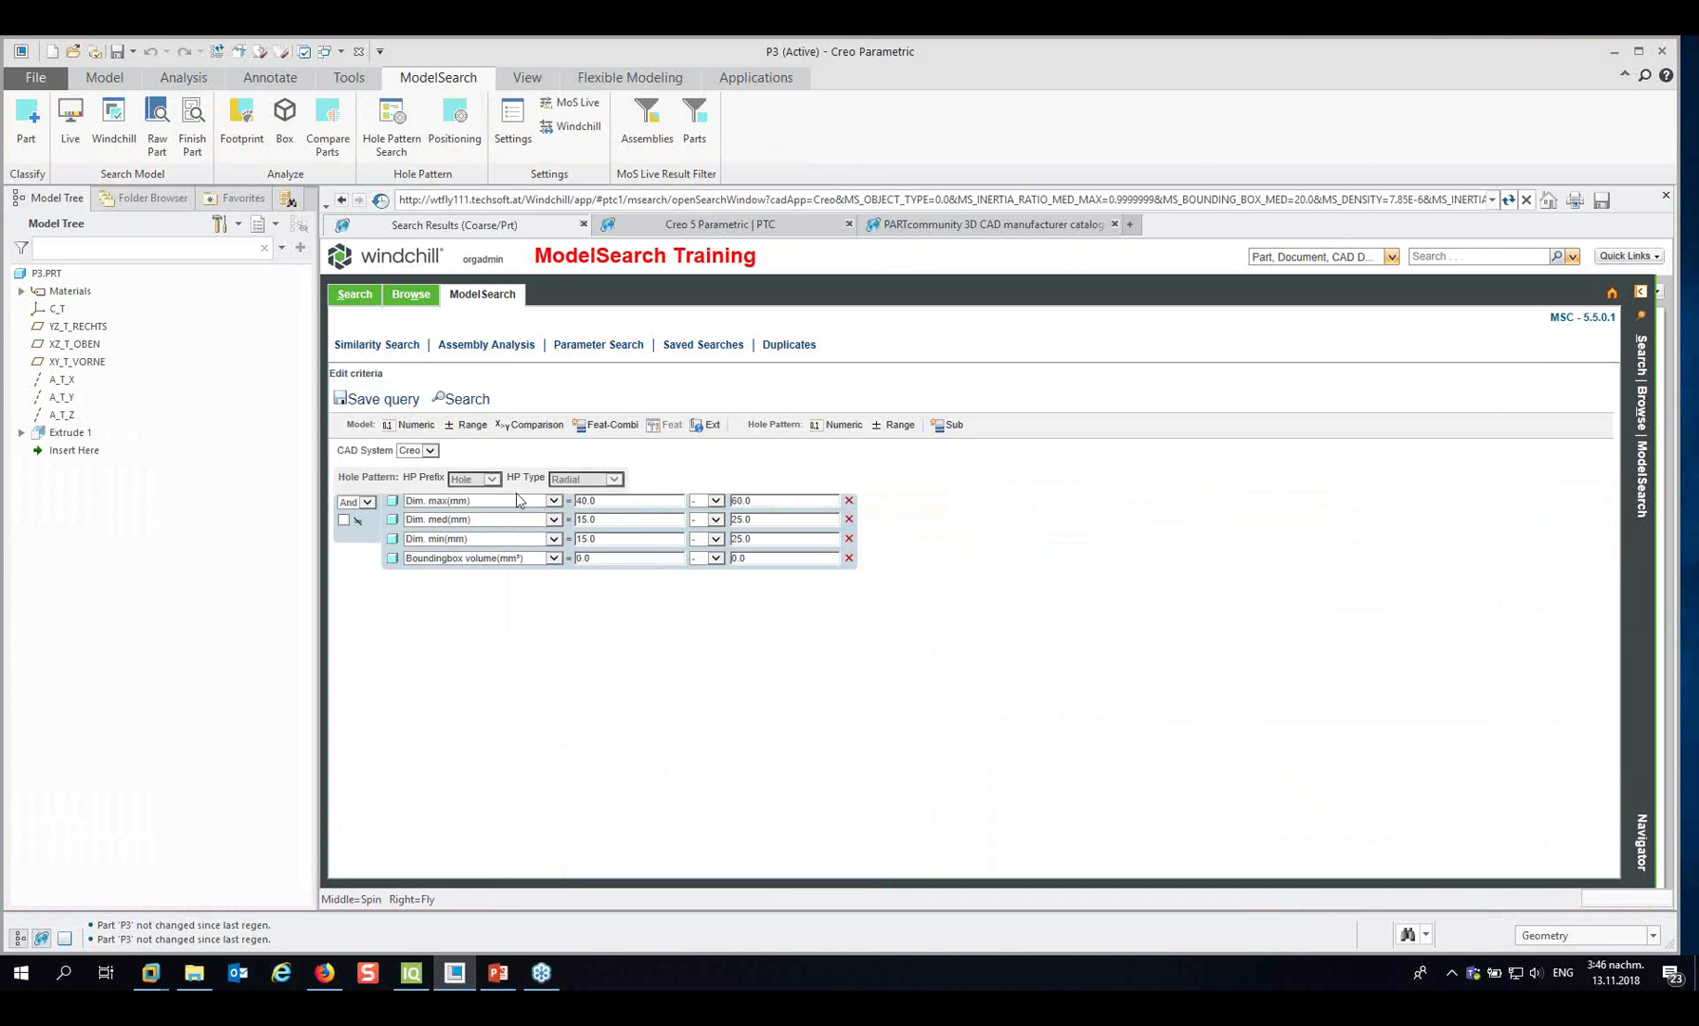
pyautogui.click(553, 558)
pyautogui.scroll(-5, 477, 750)
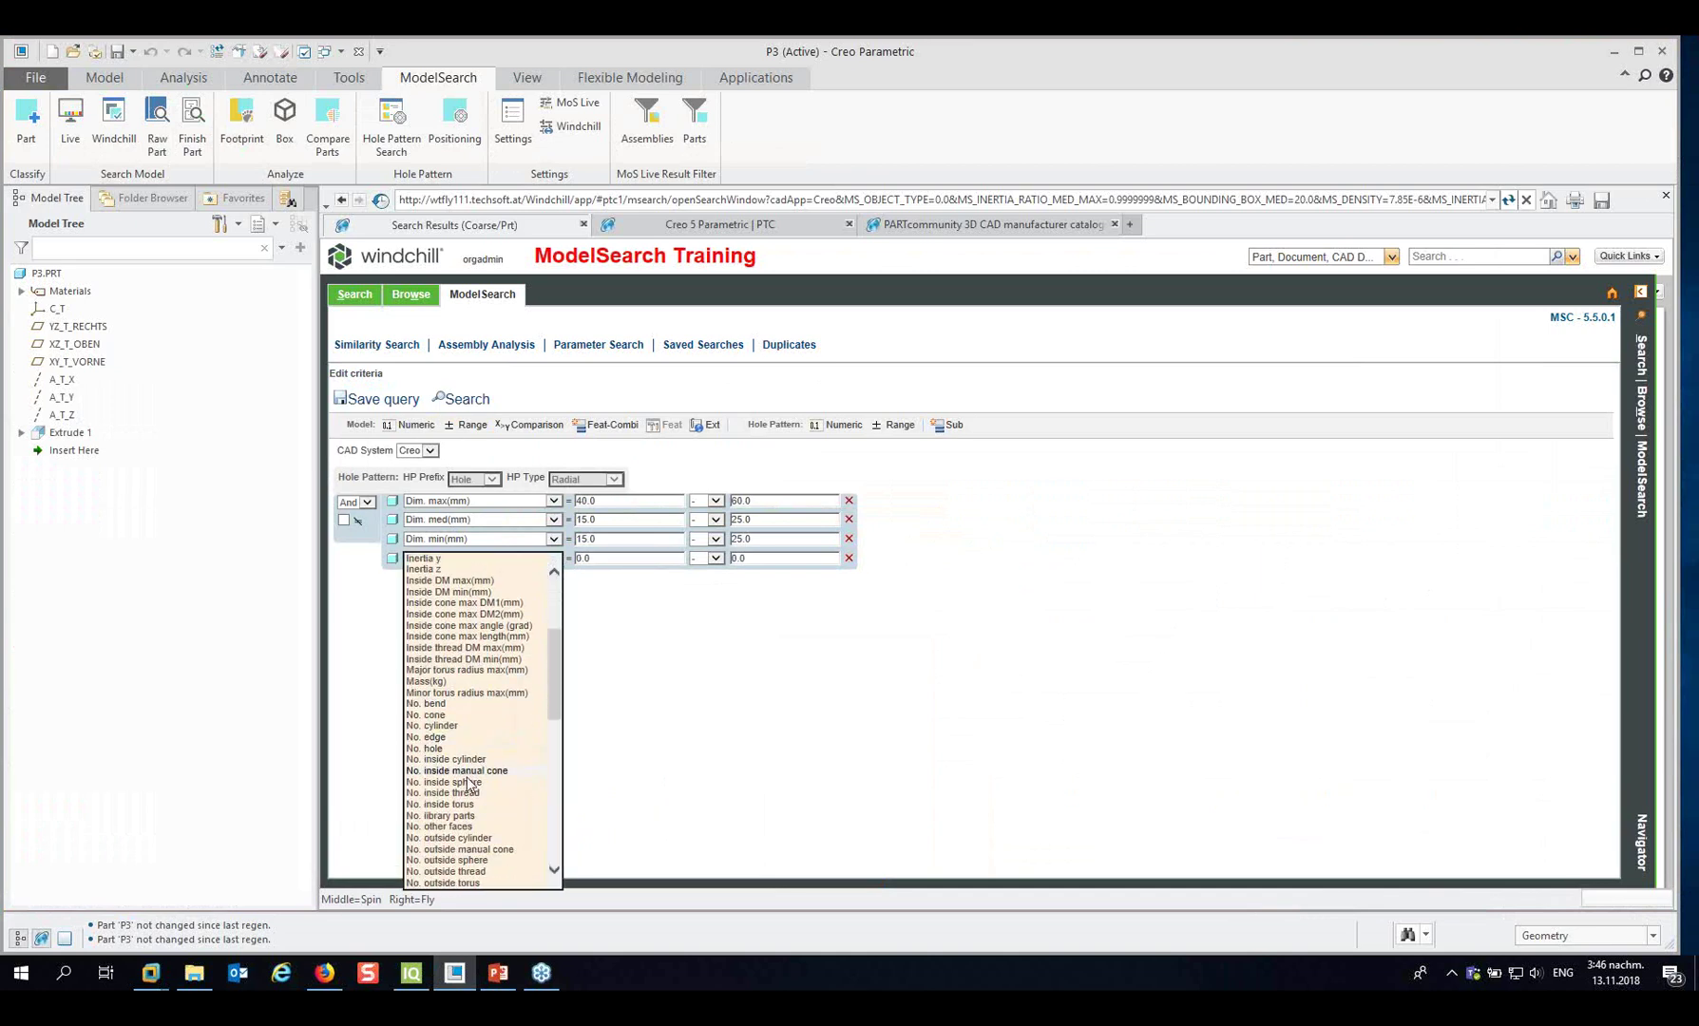
pyautogui.click(587, 719)
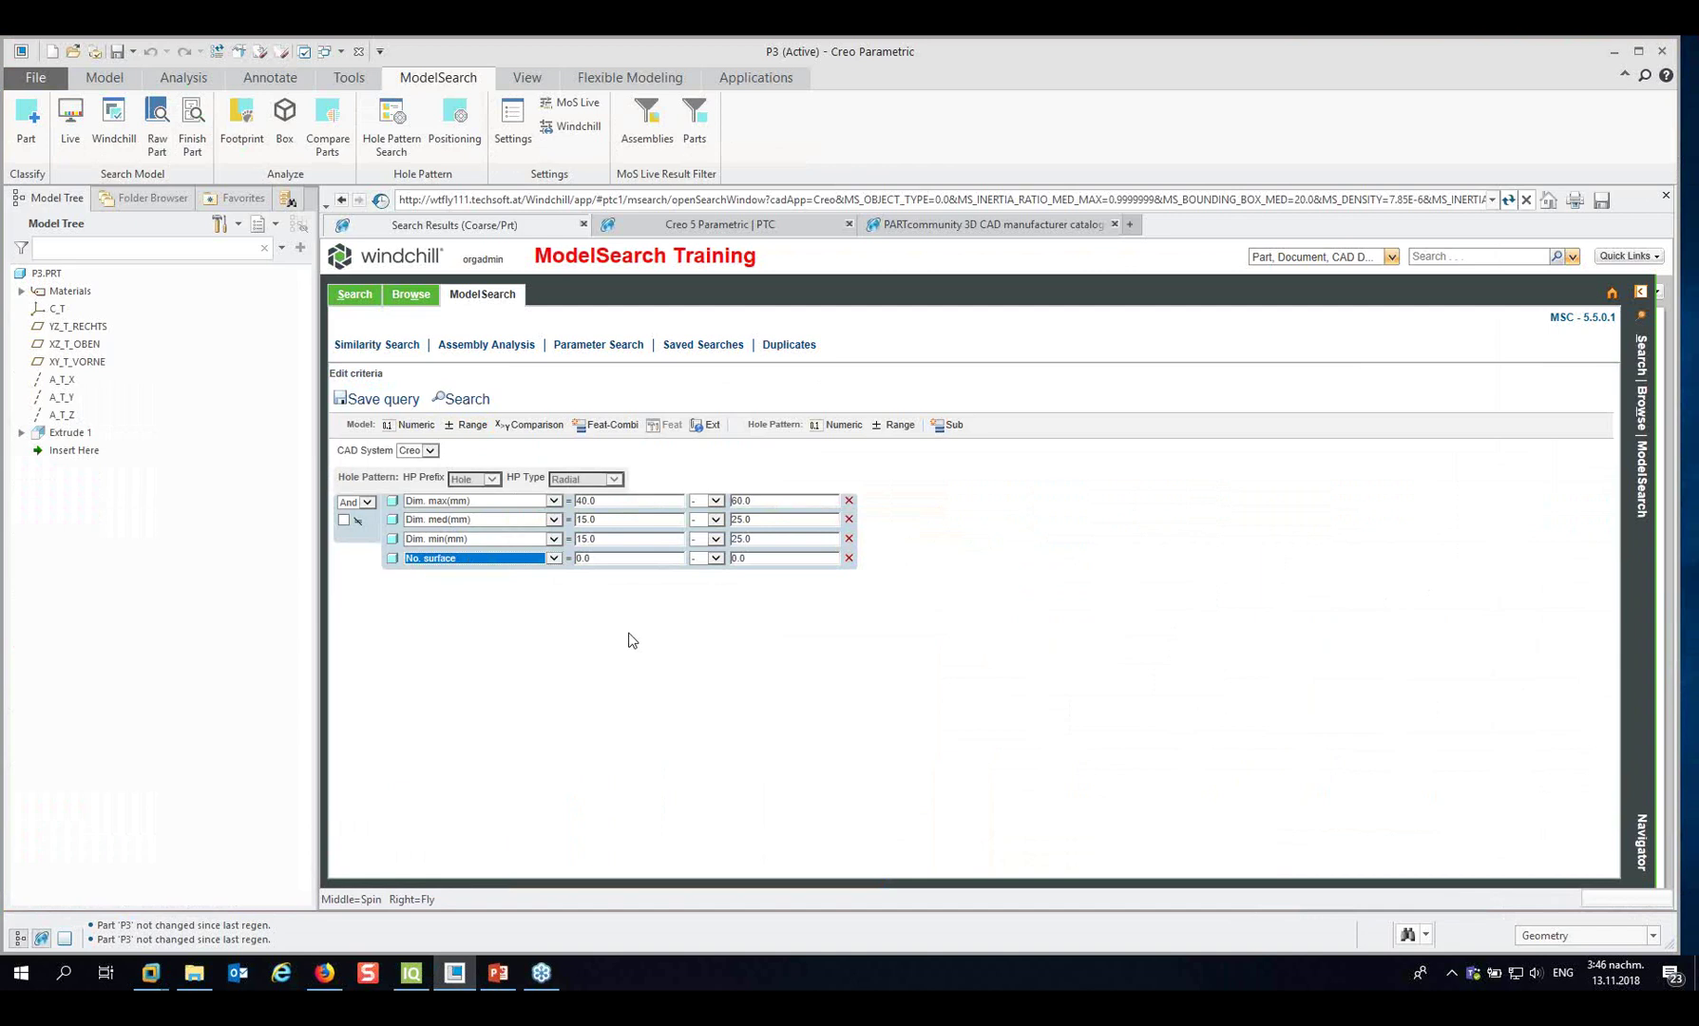
# Set the No. surface range to 70–1000 and run the search.
pyautogui.click(607, 554)
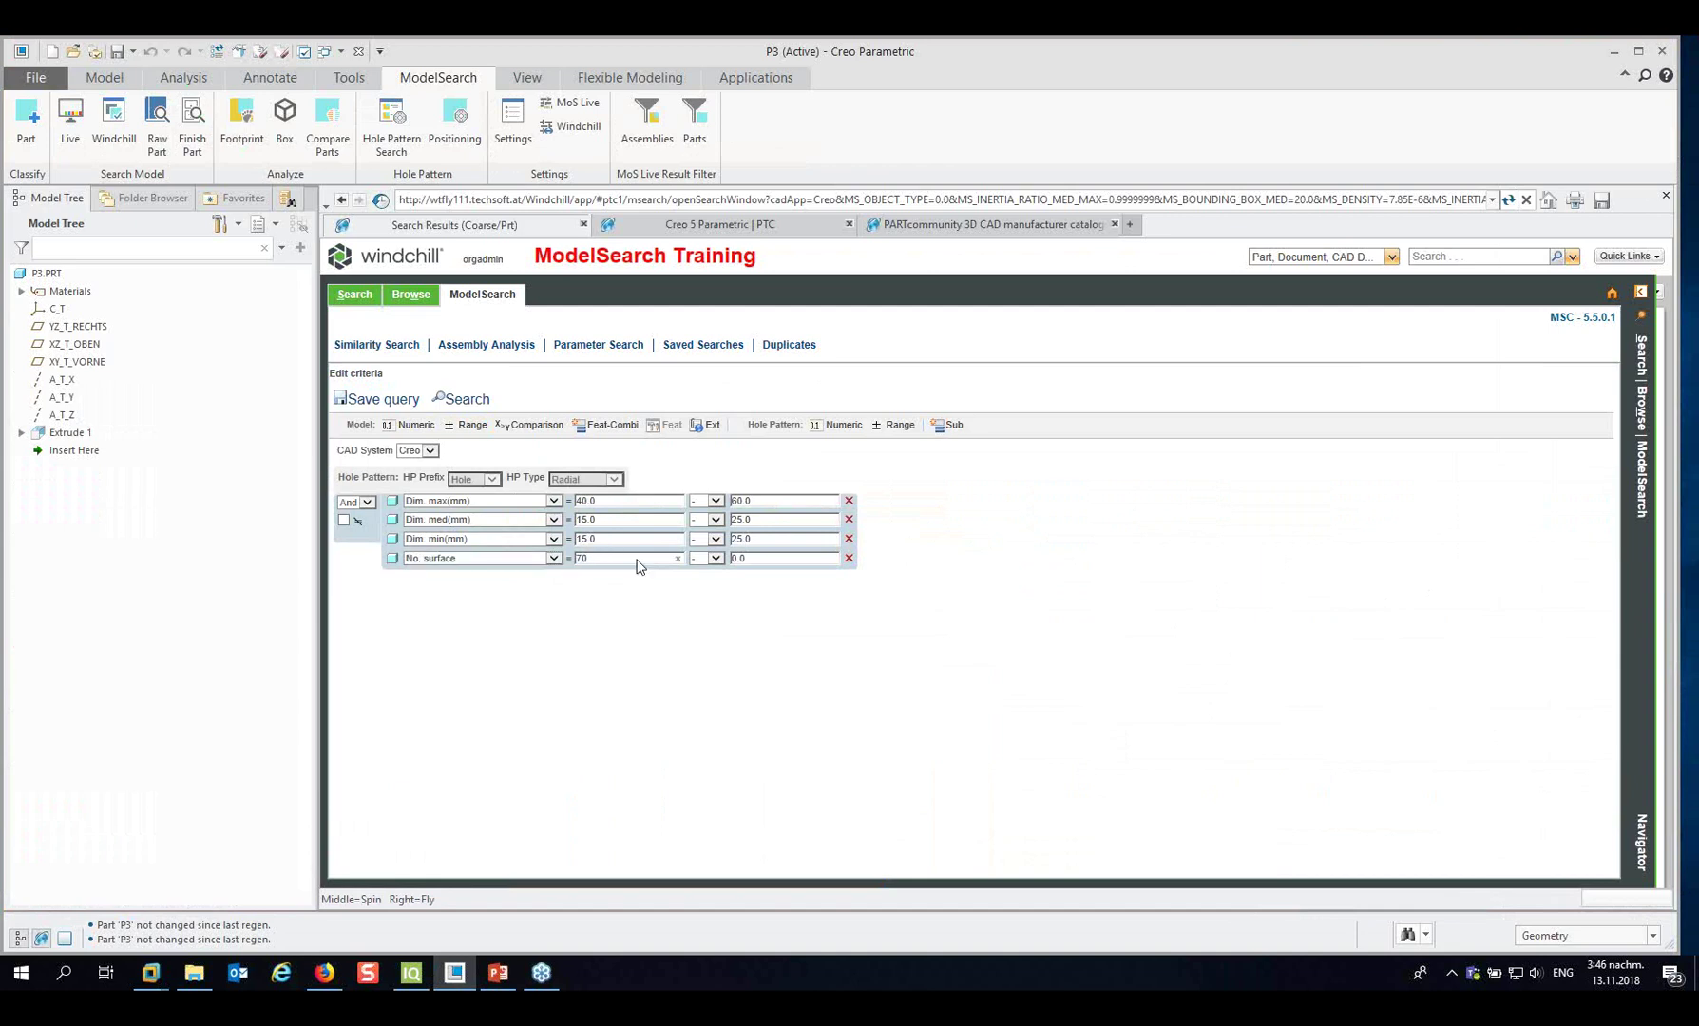
pyautogui.click(738, 559)
pyautogui.click(466, 399)
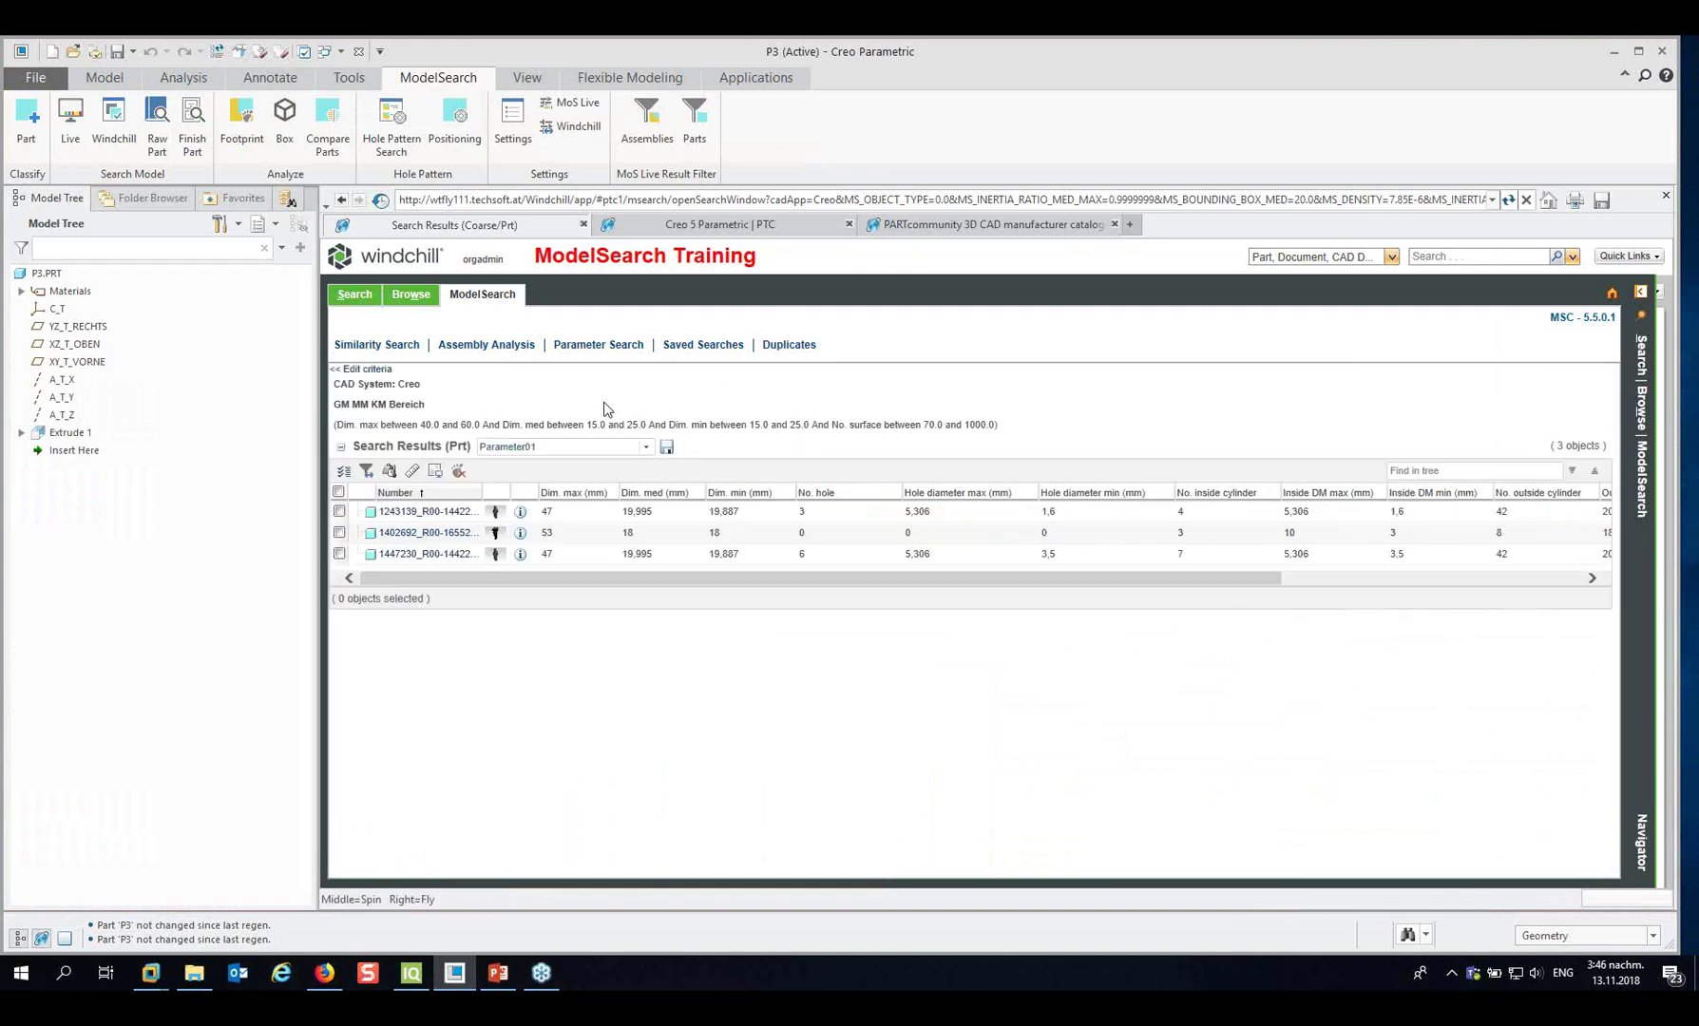
# Preview the SCHLUESSELT and RITZEL parts in the results to find the photographed pinion, then close the preview.
pyautogui.click(495, 533)
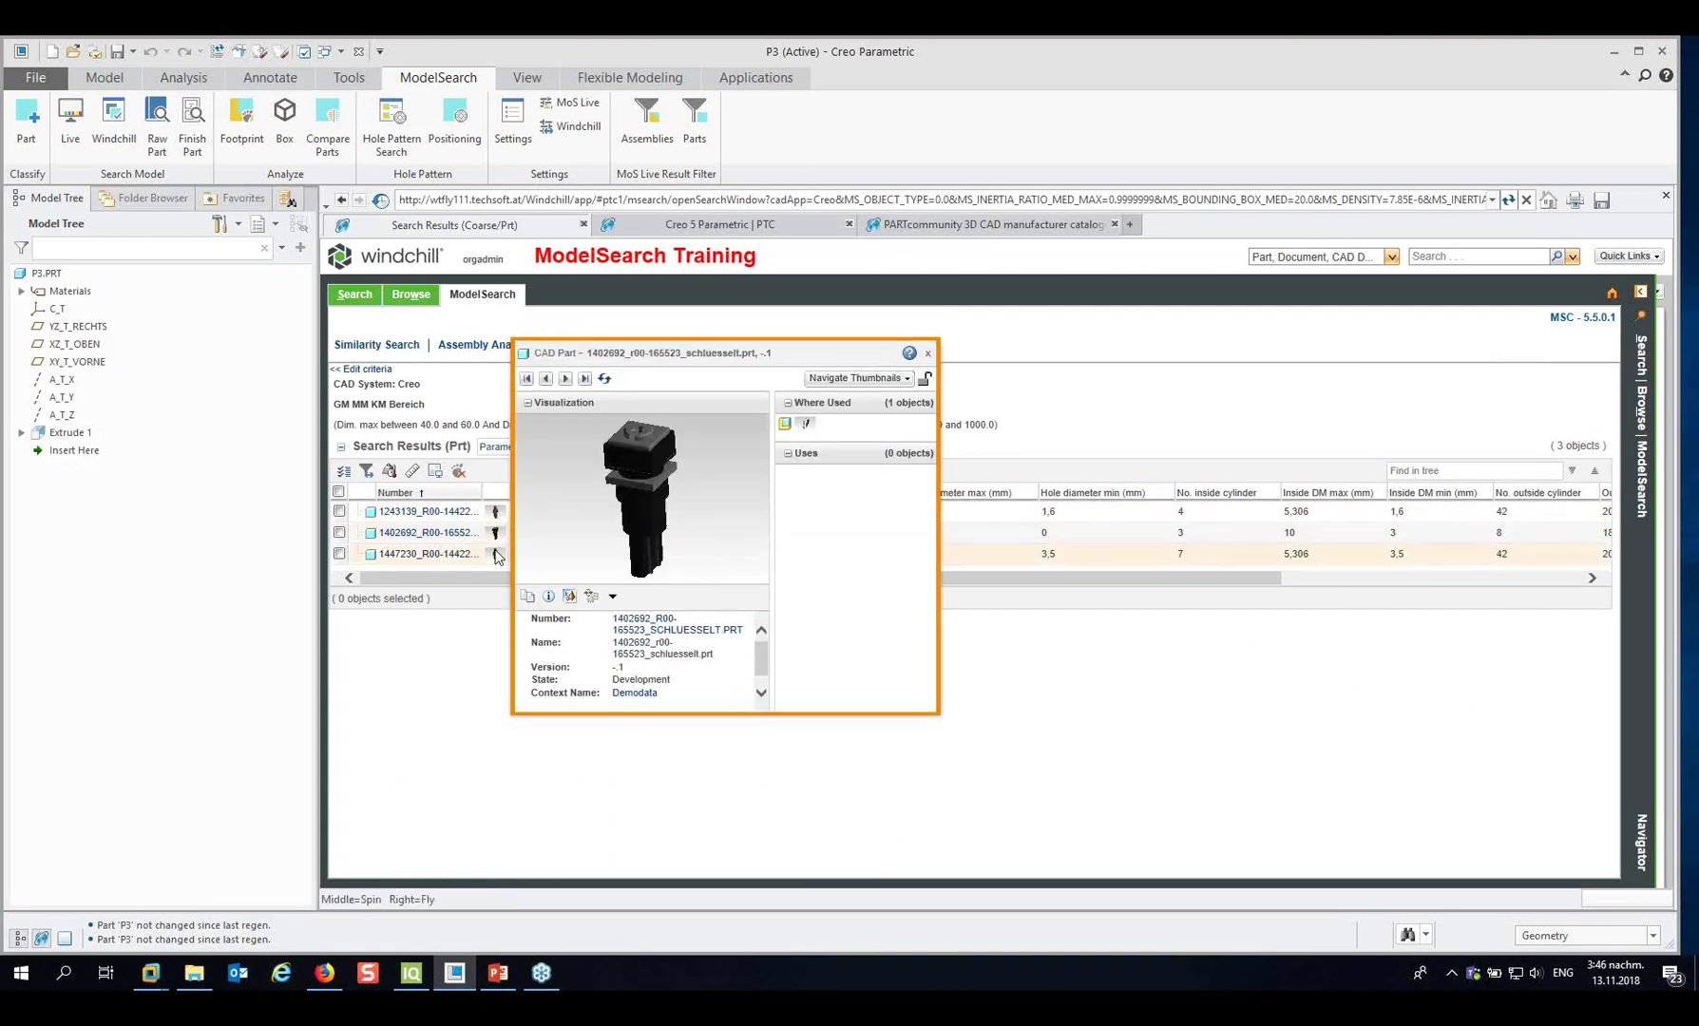
pyautogui.moveTo(495, 553)
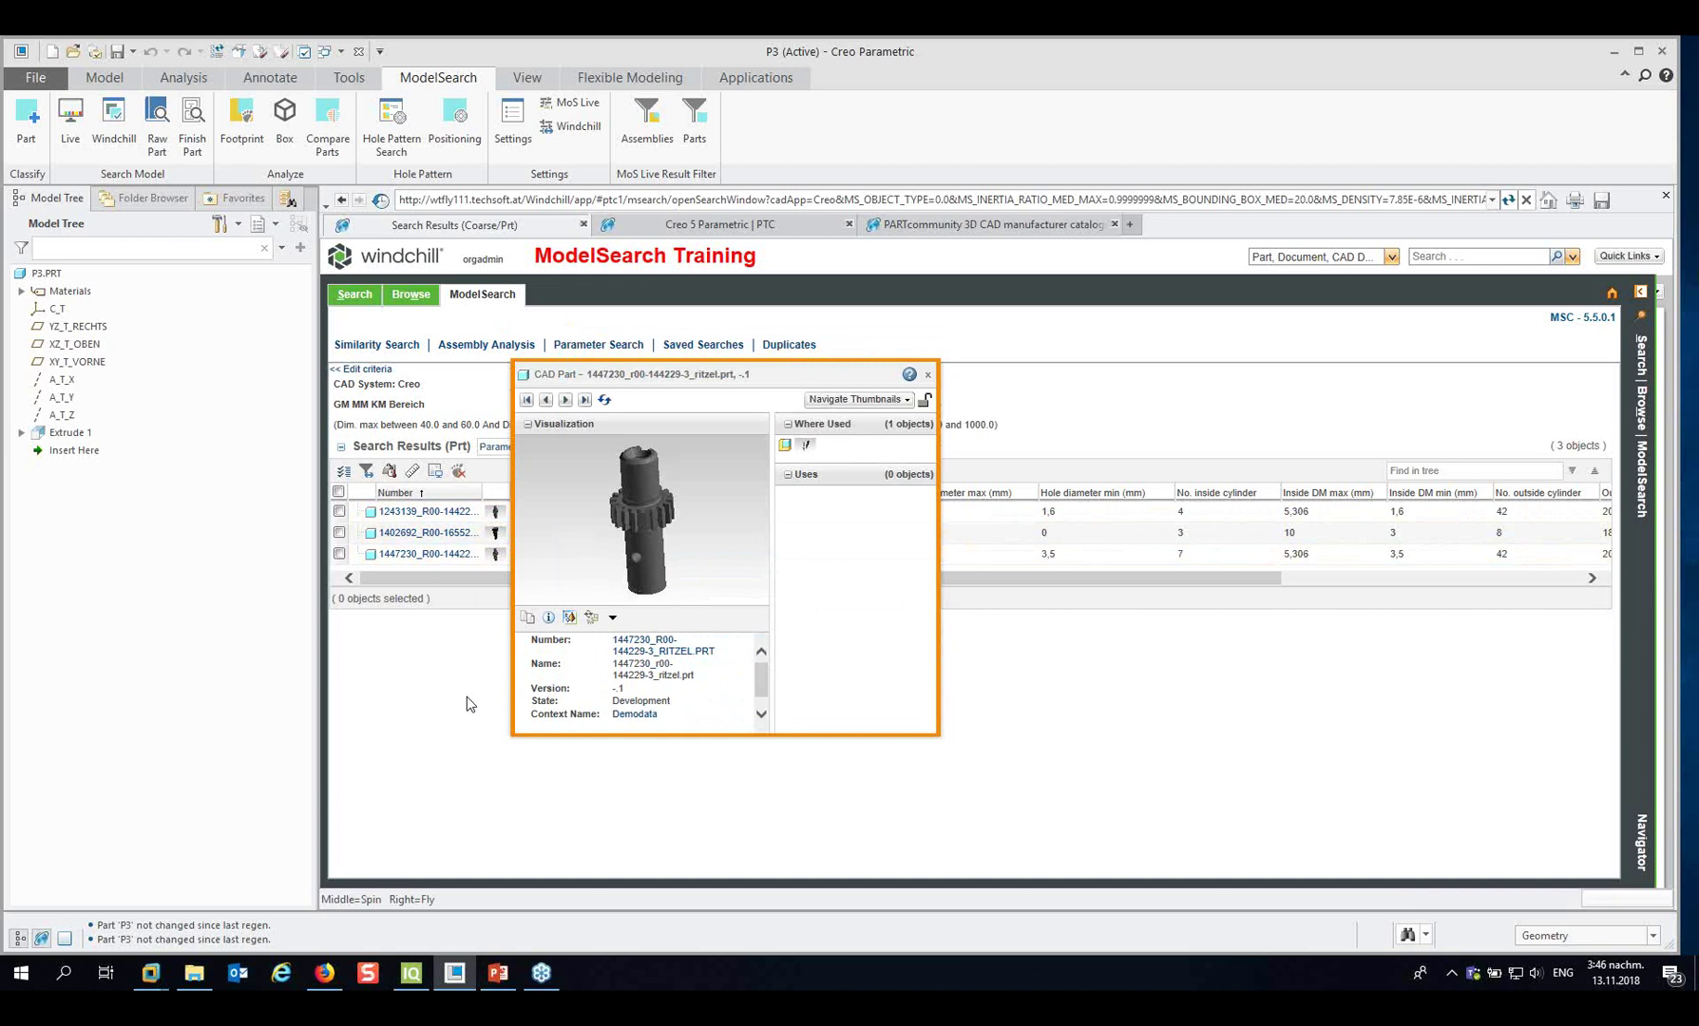
pyautogui.click(928, 375)
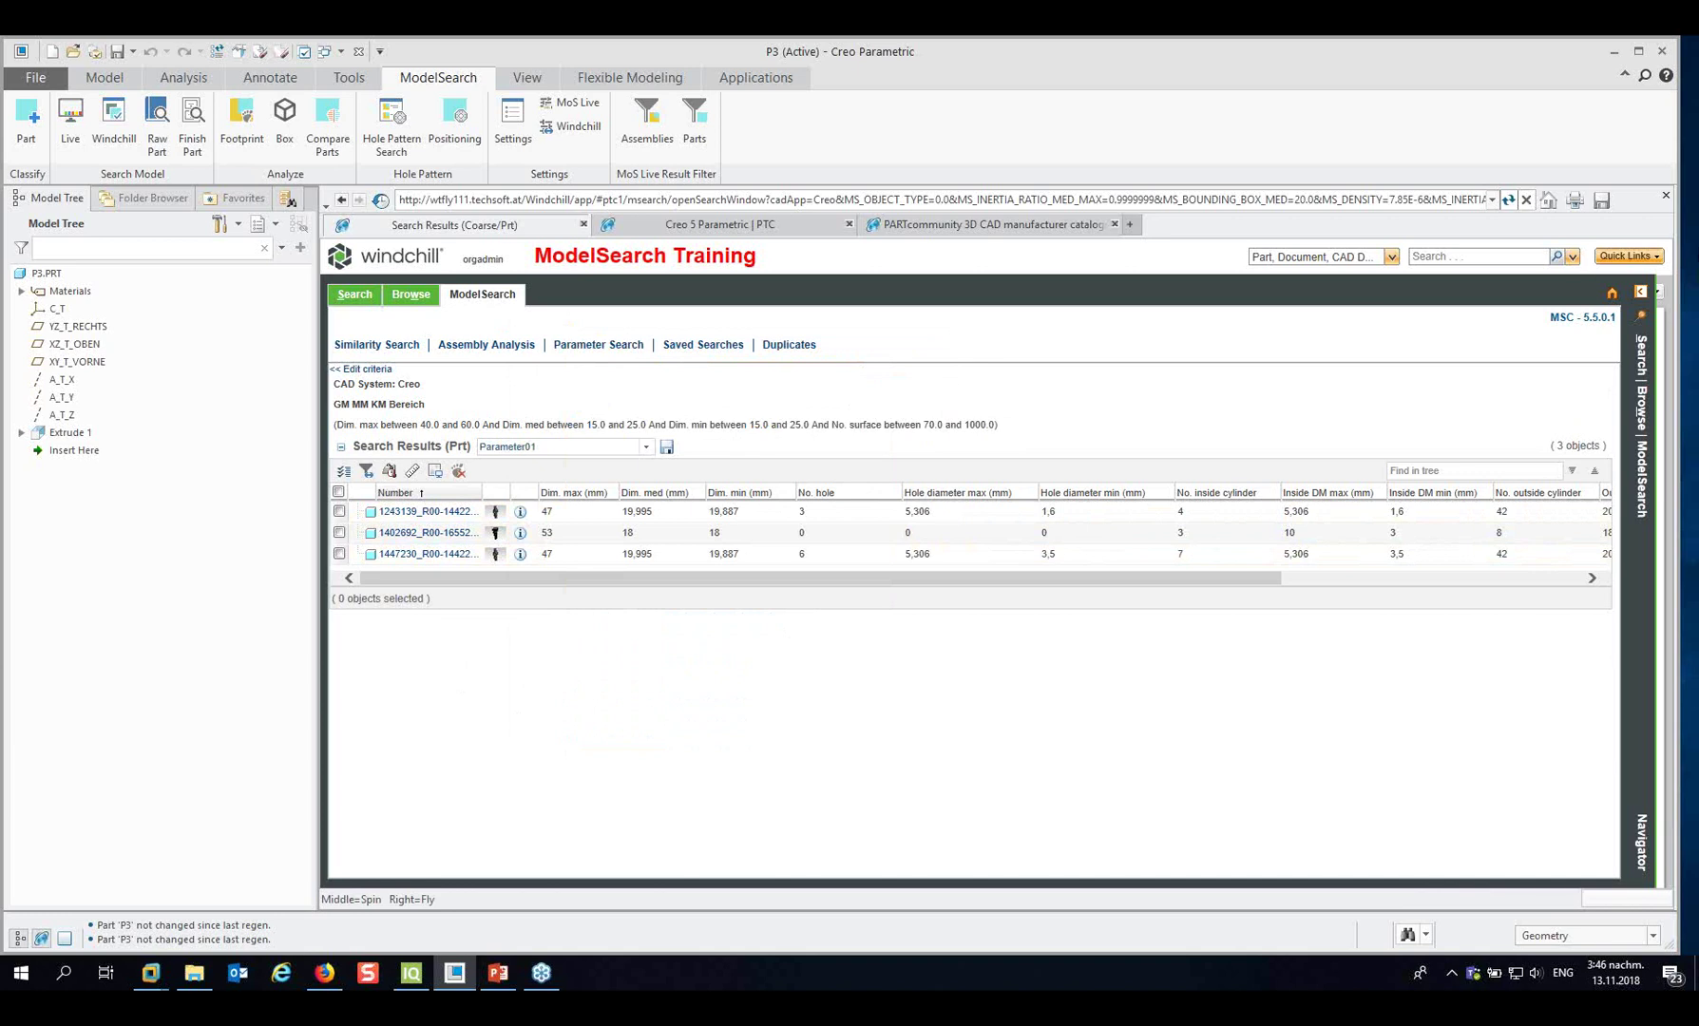
pyautogui.click(1684, 329)
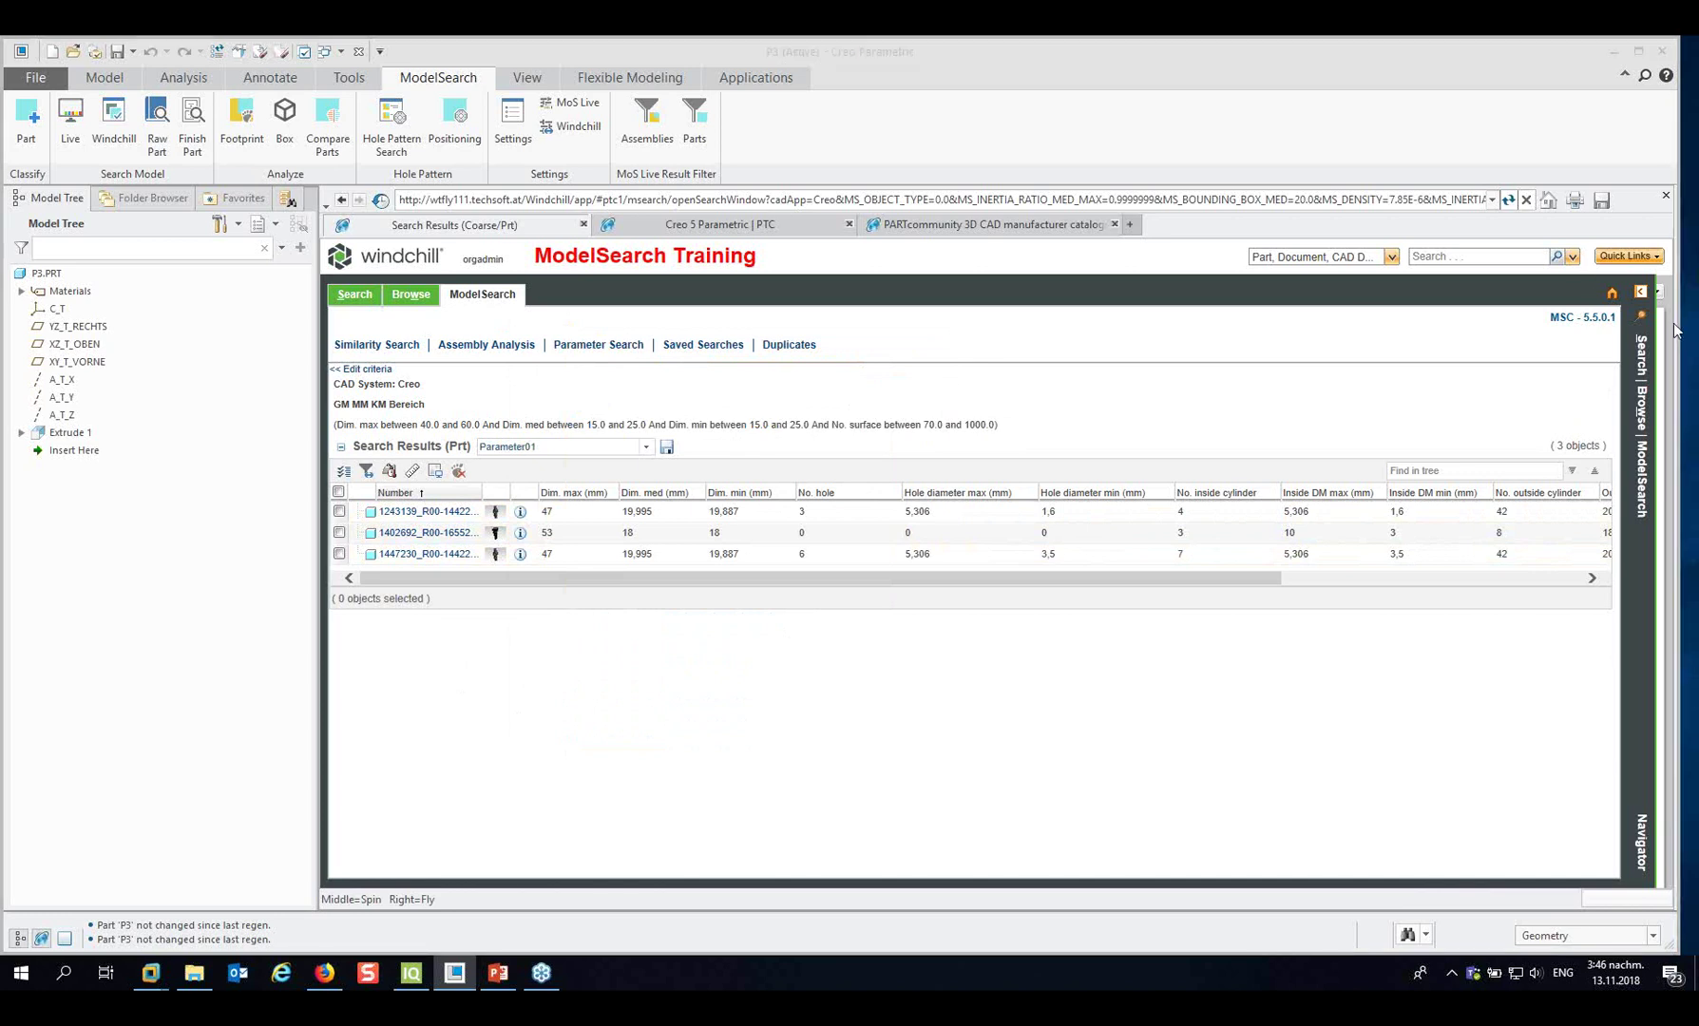
pyautogui.click(1438, 100)
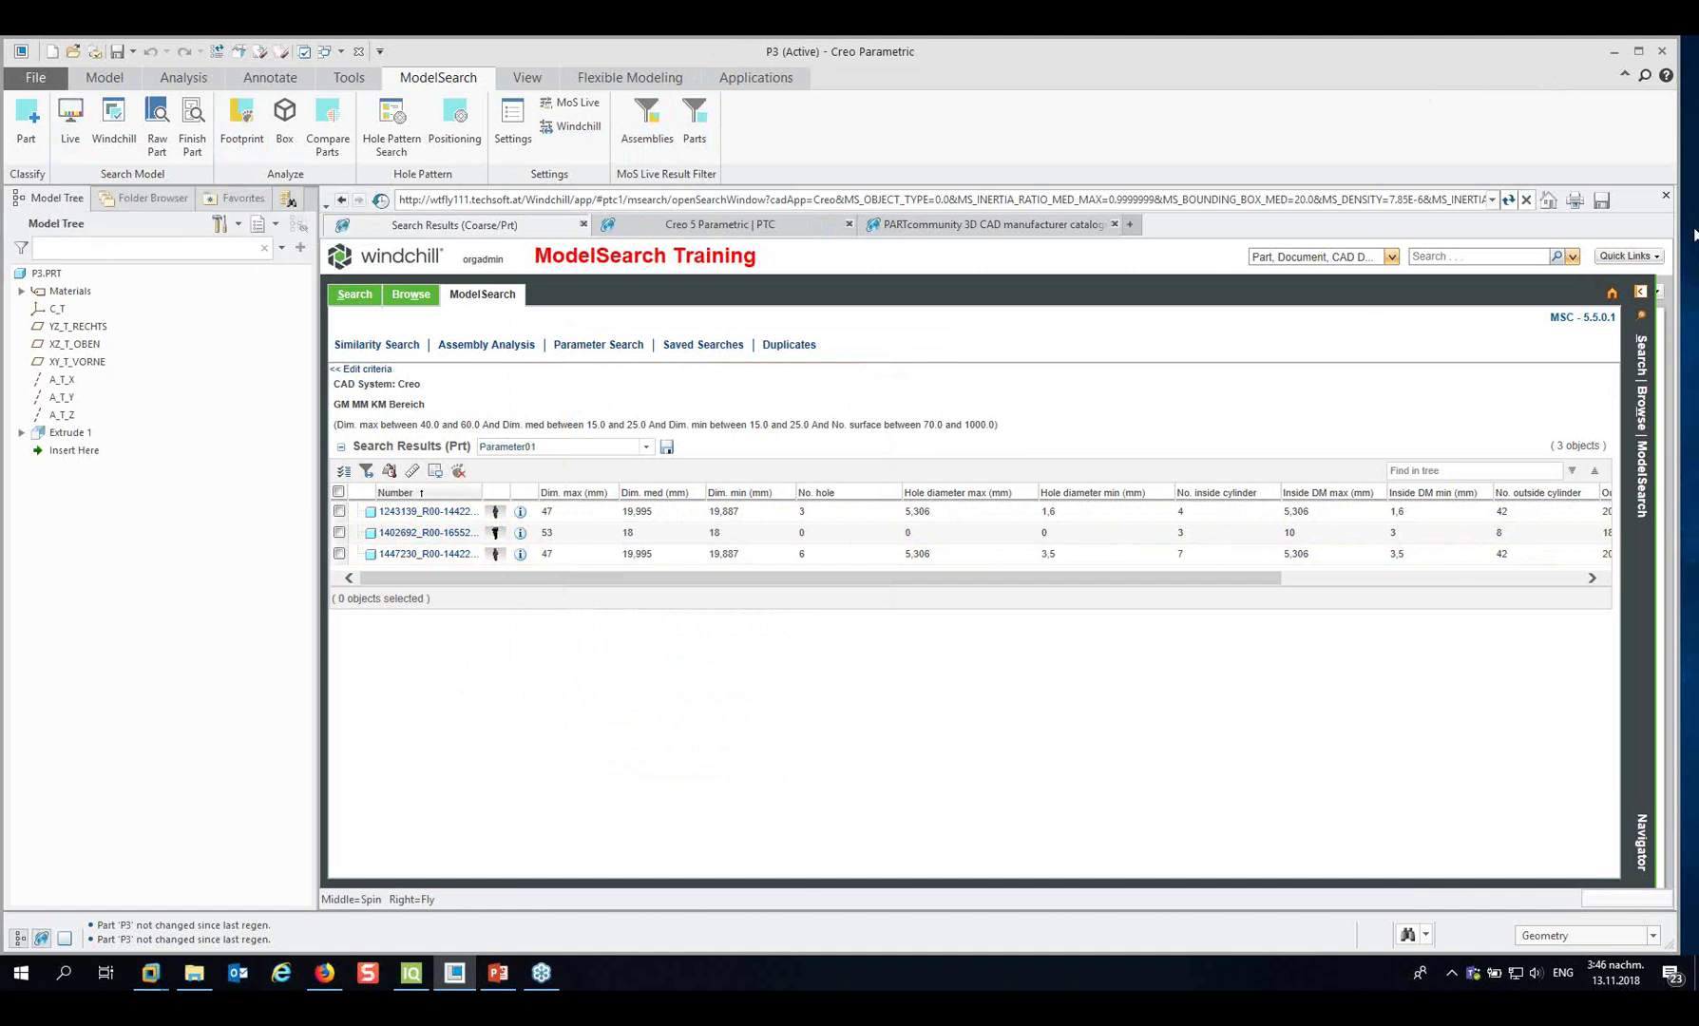
# Close the embedded browser and erase the current part P3 from the session.
pyautogui.click(1665, 195)
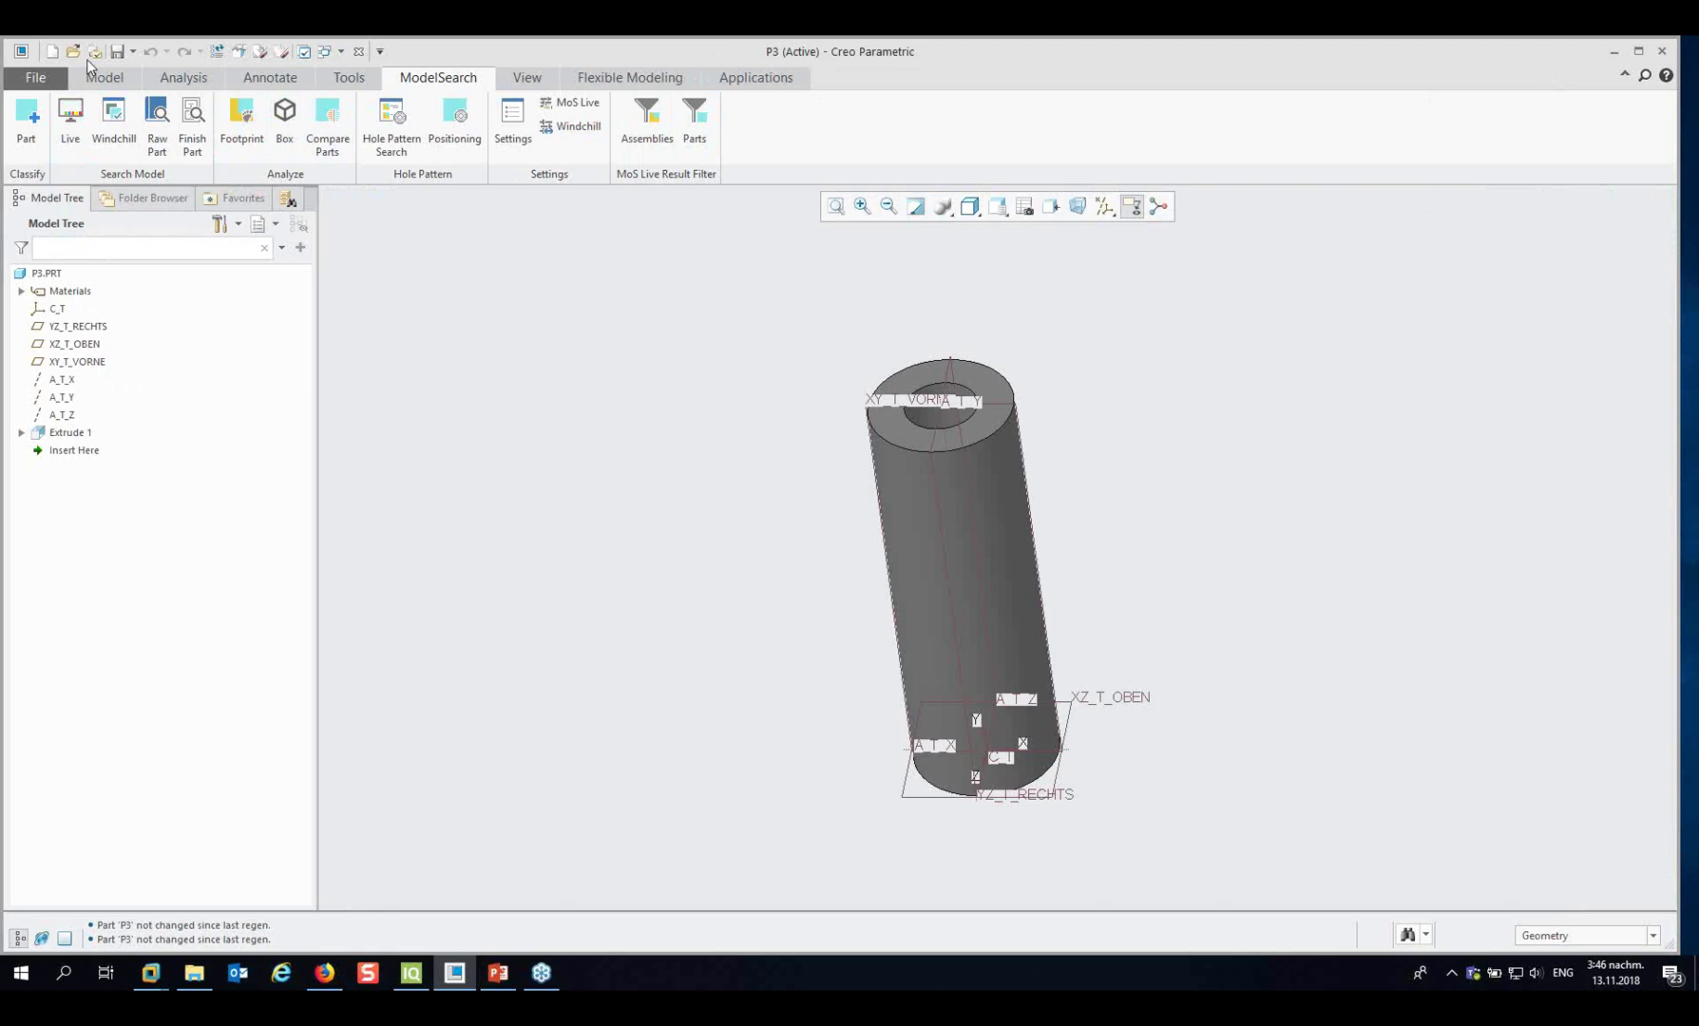
pyautogui.click(36, 77)
pyautogui.click(29, 468)
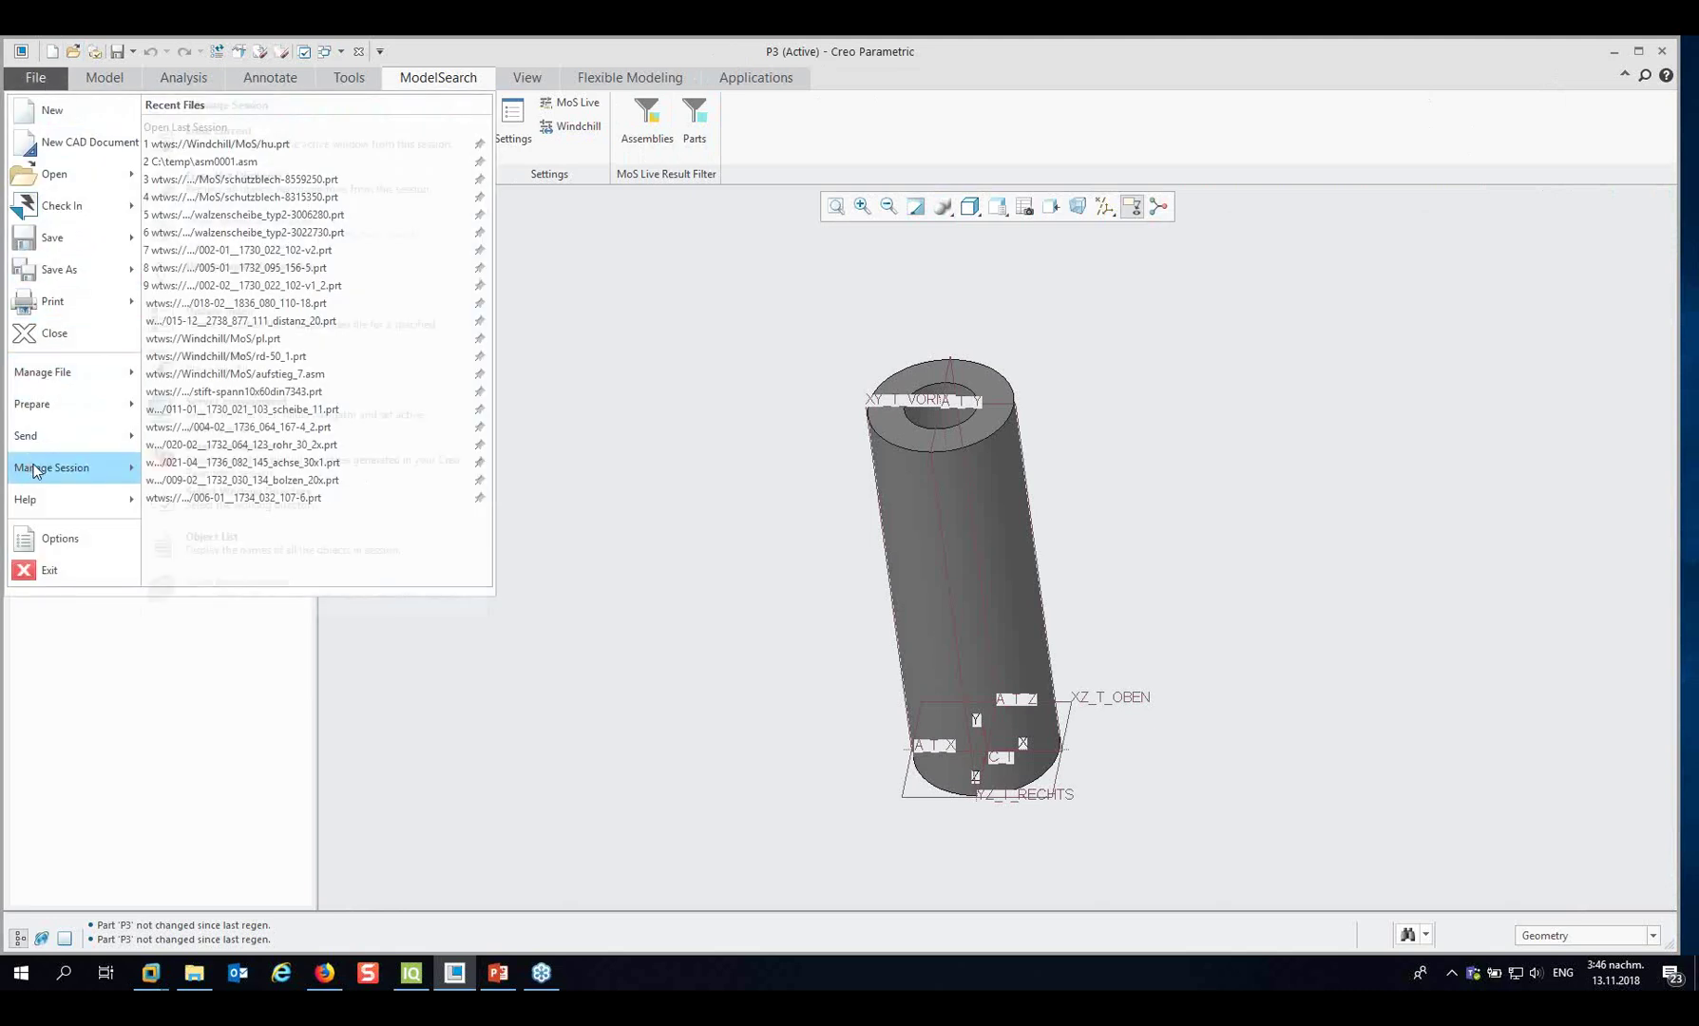
pyautogui.click(247, 130)
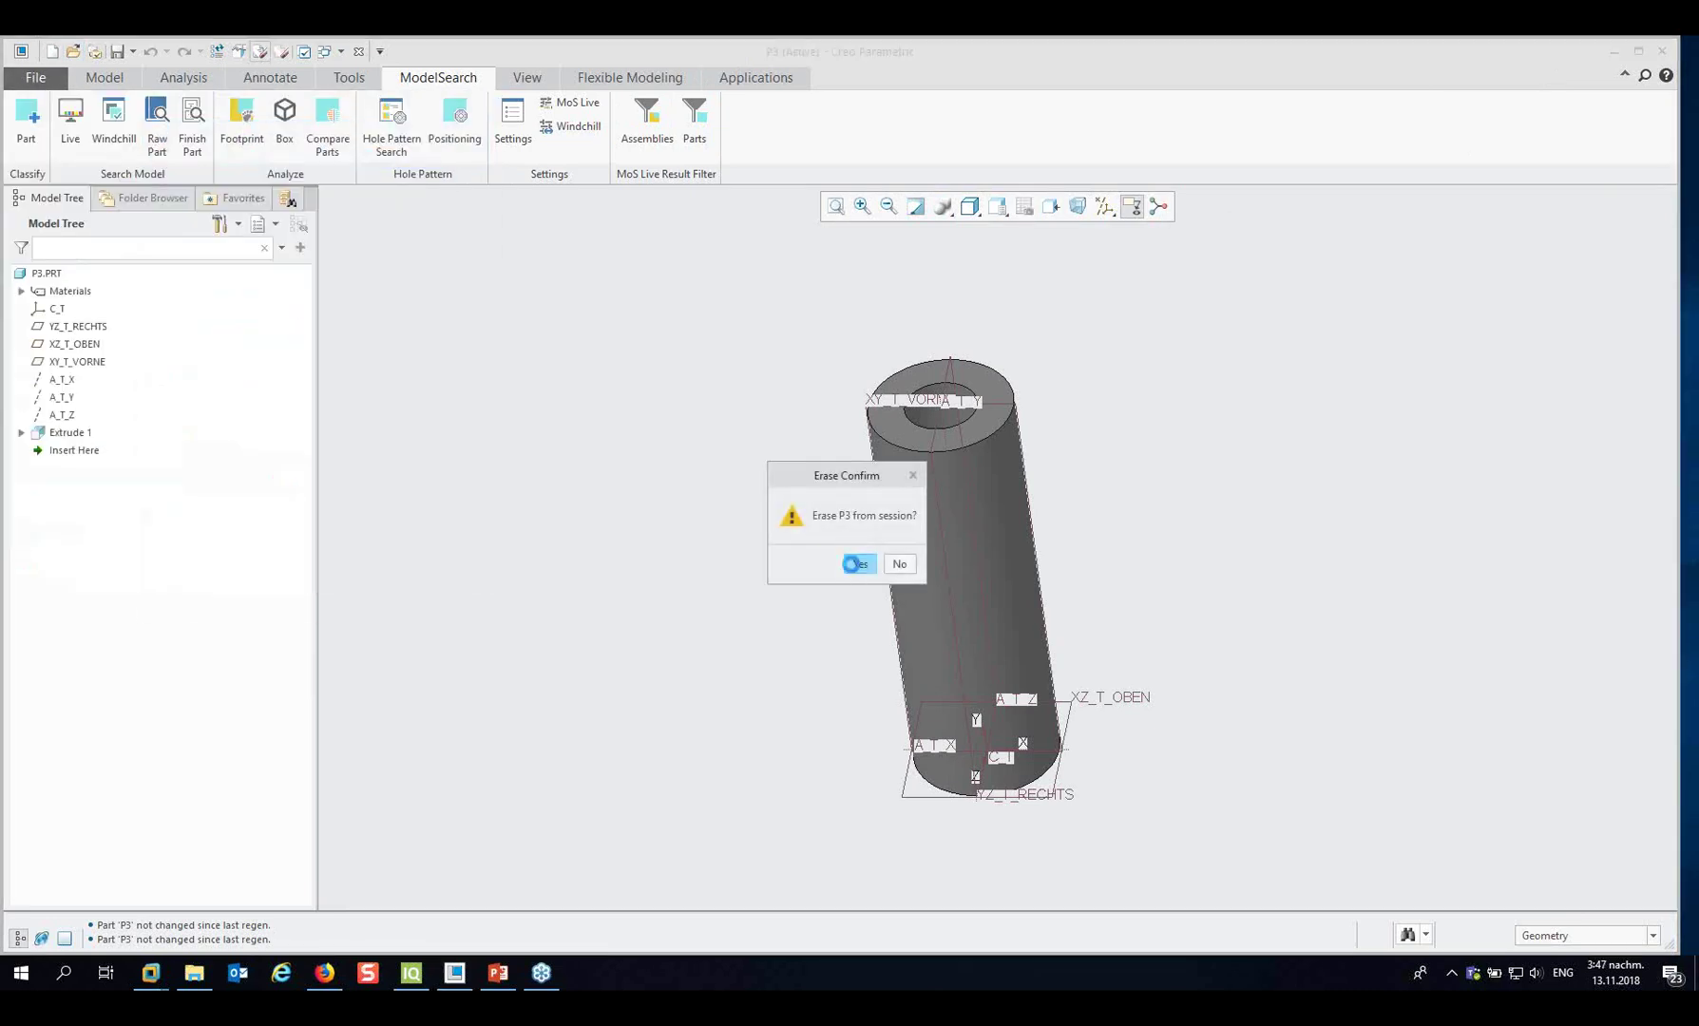
pyautogui.click(860, 563)
# Open the MoS workspace in Windchill and collapse the Navigator to show its object list.
pyautogui.click(67, 288)
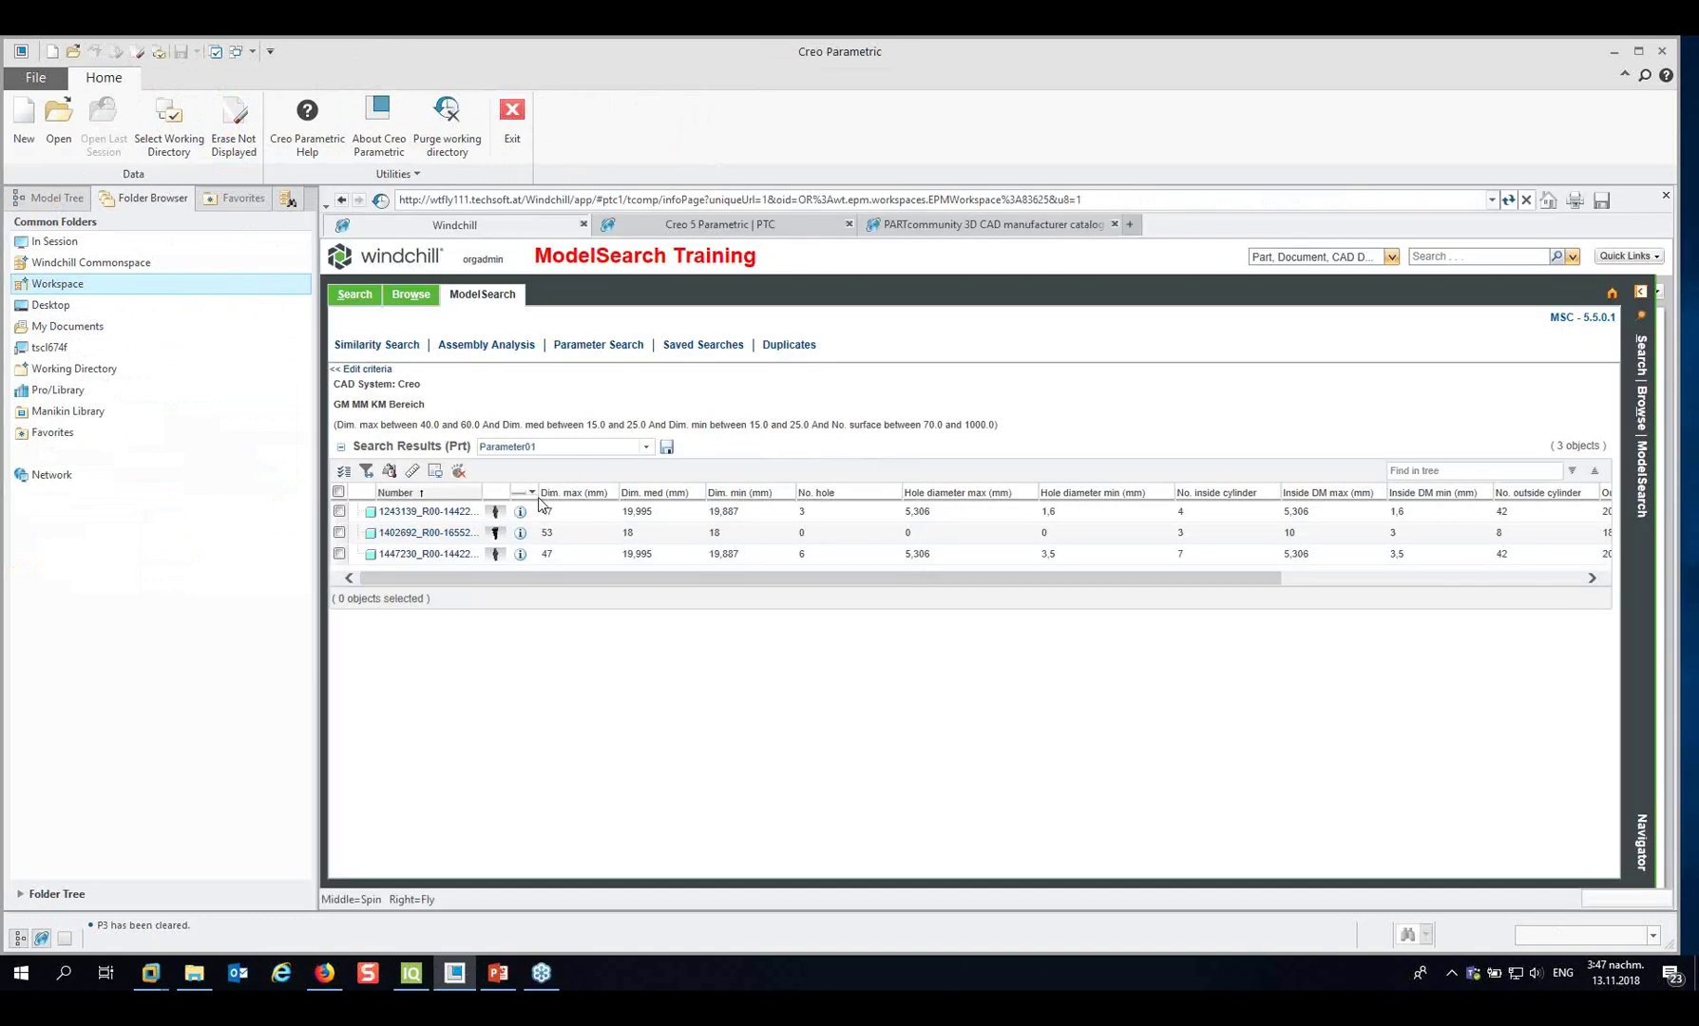
pyautogui.click(407, 296)
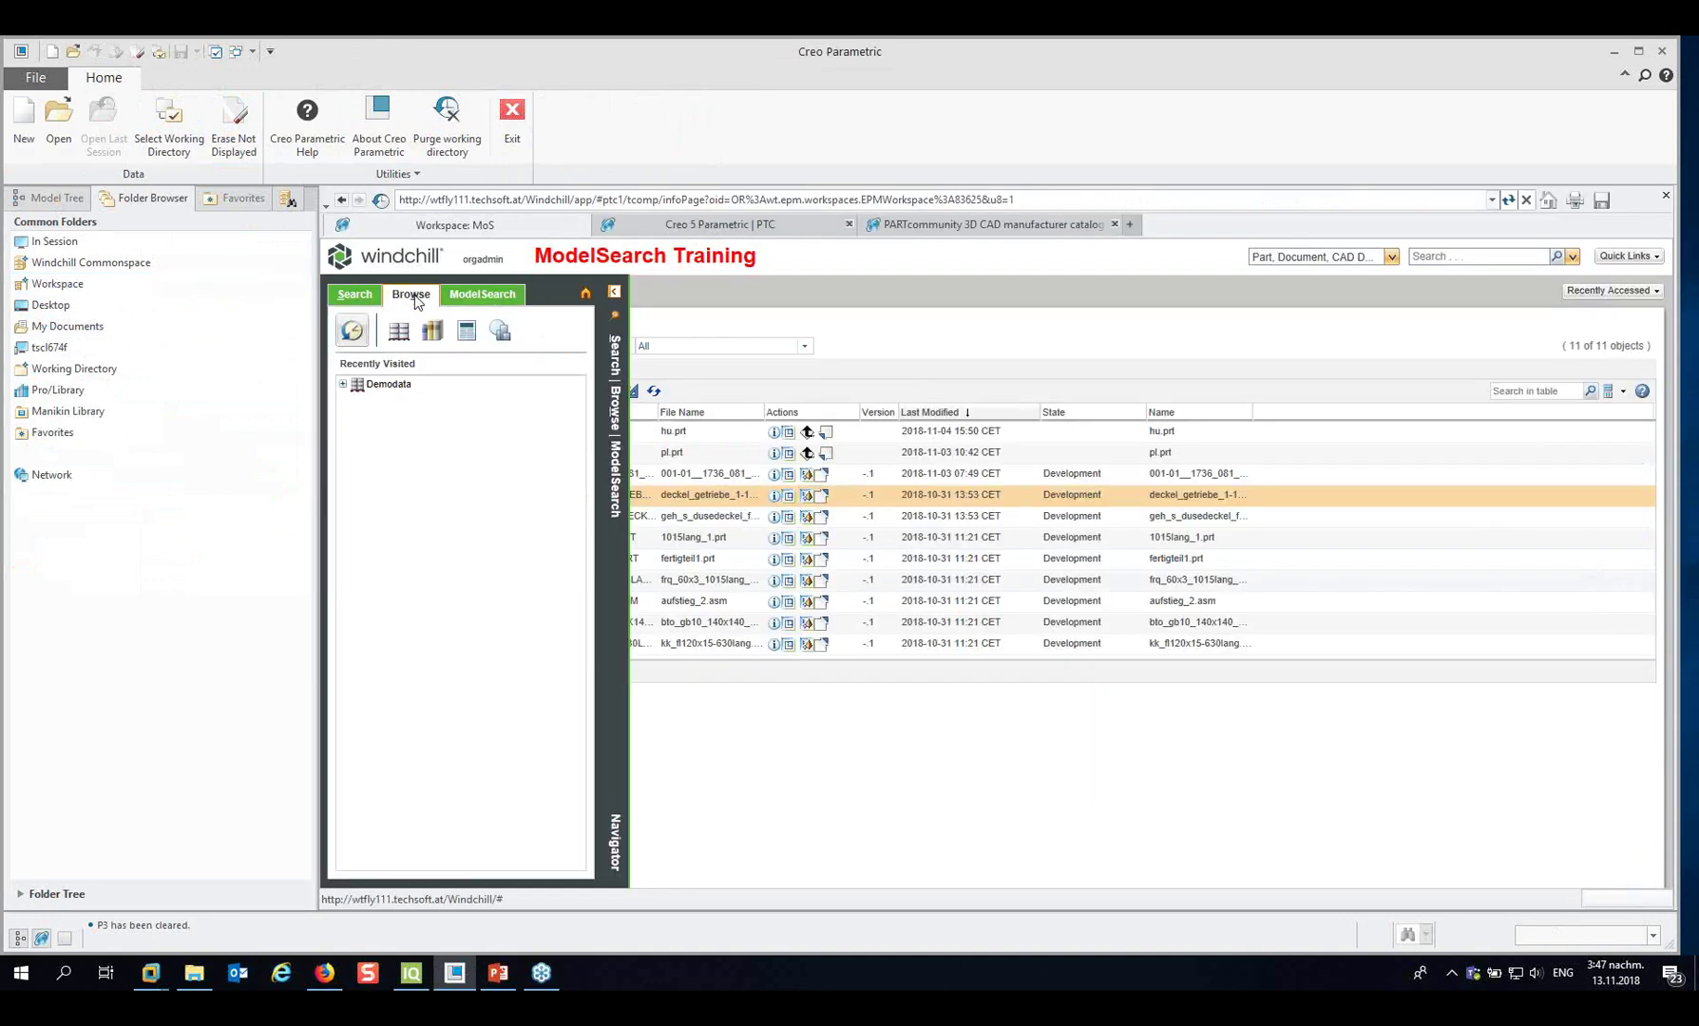
pyautogui.click(362, 296)
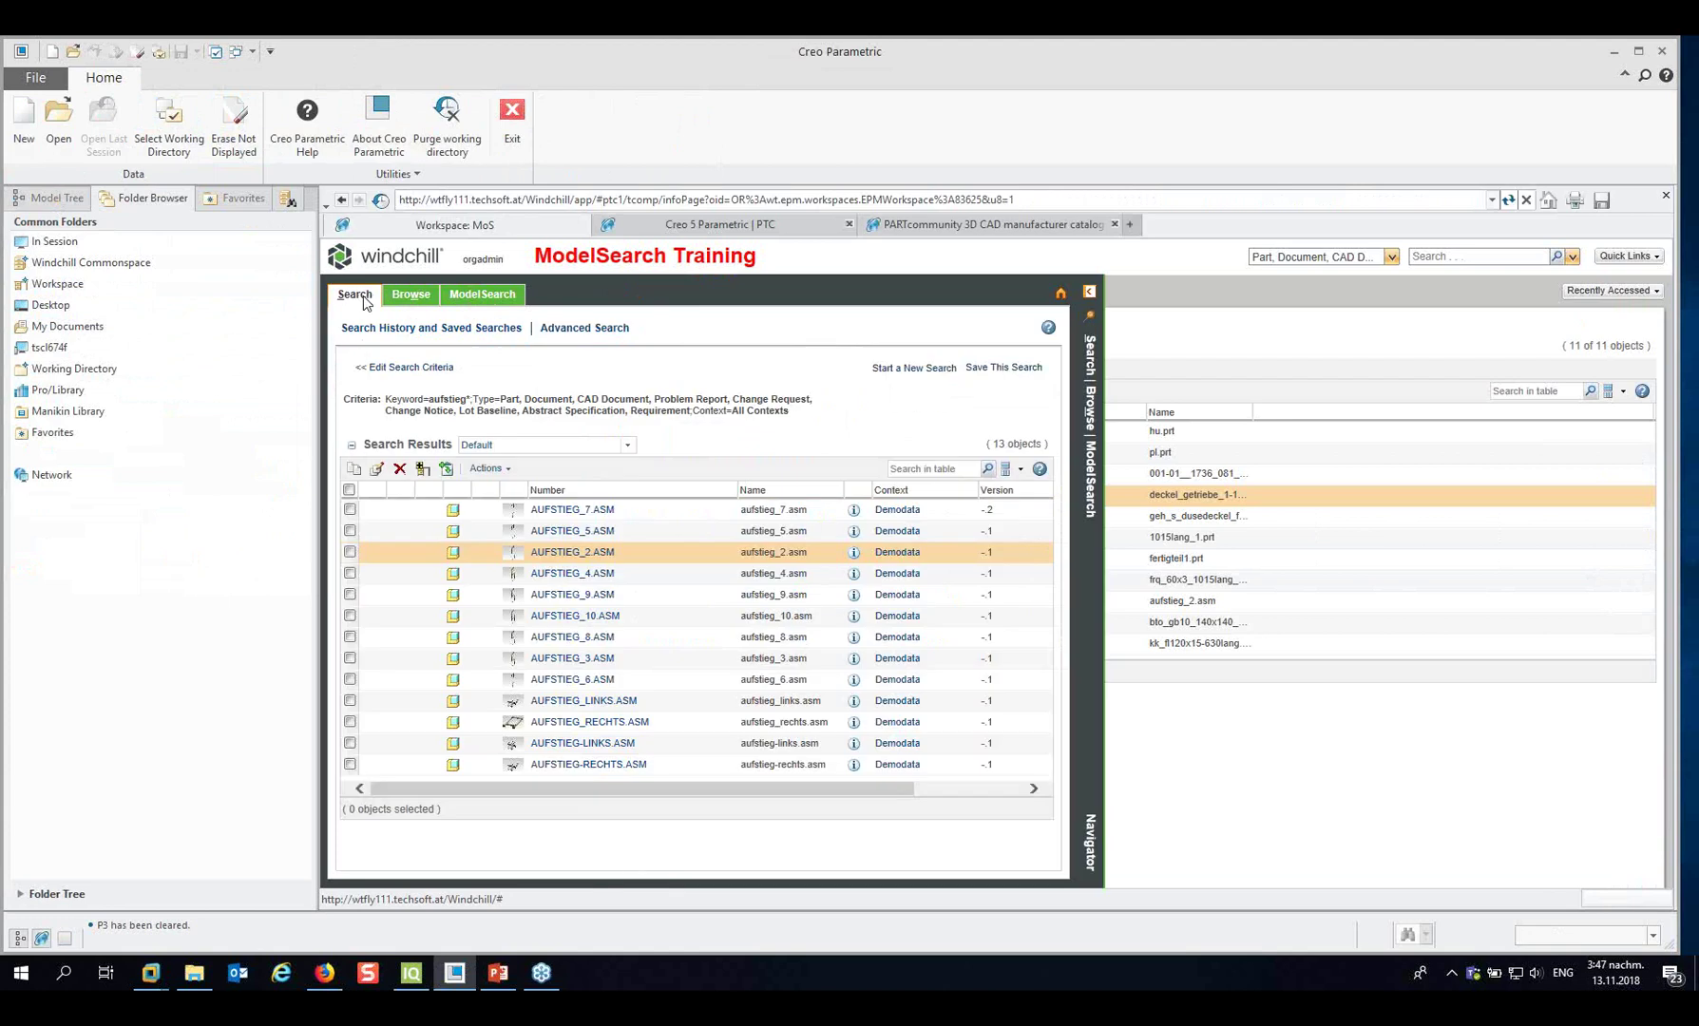
pyautogui.click(59, 286)
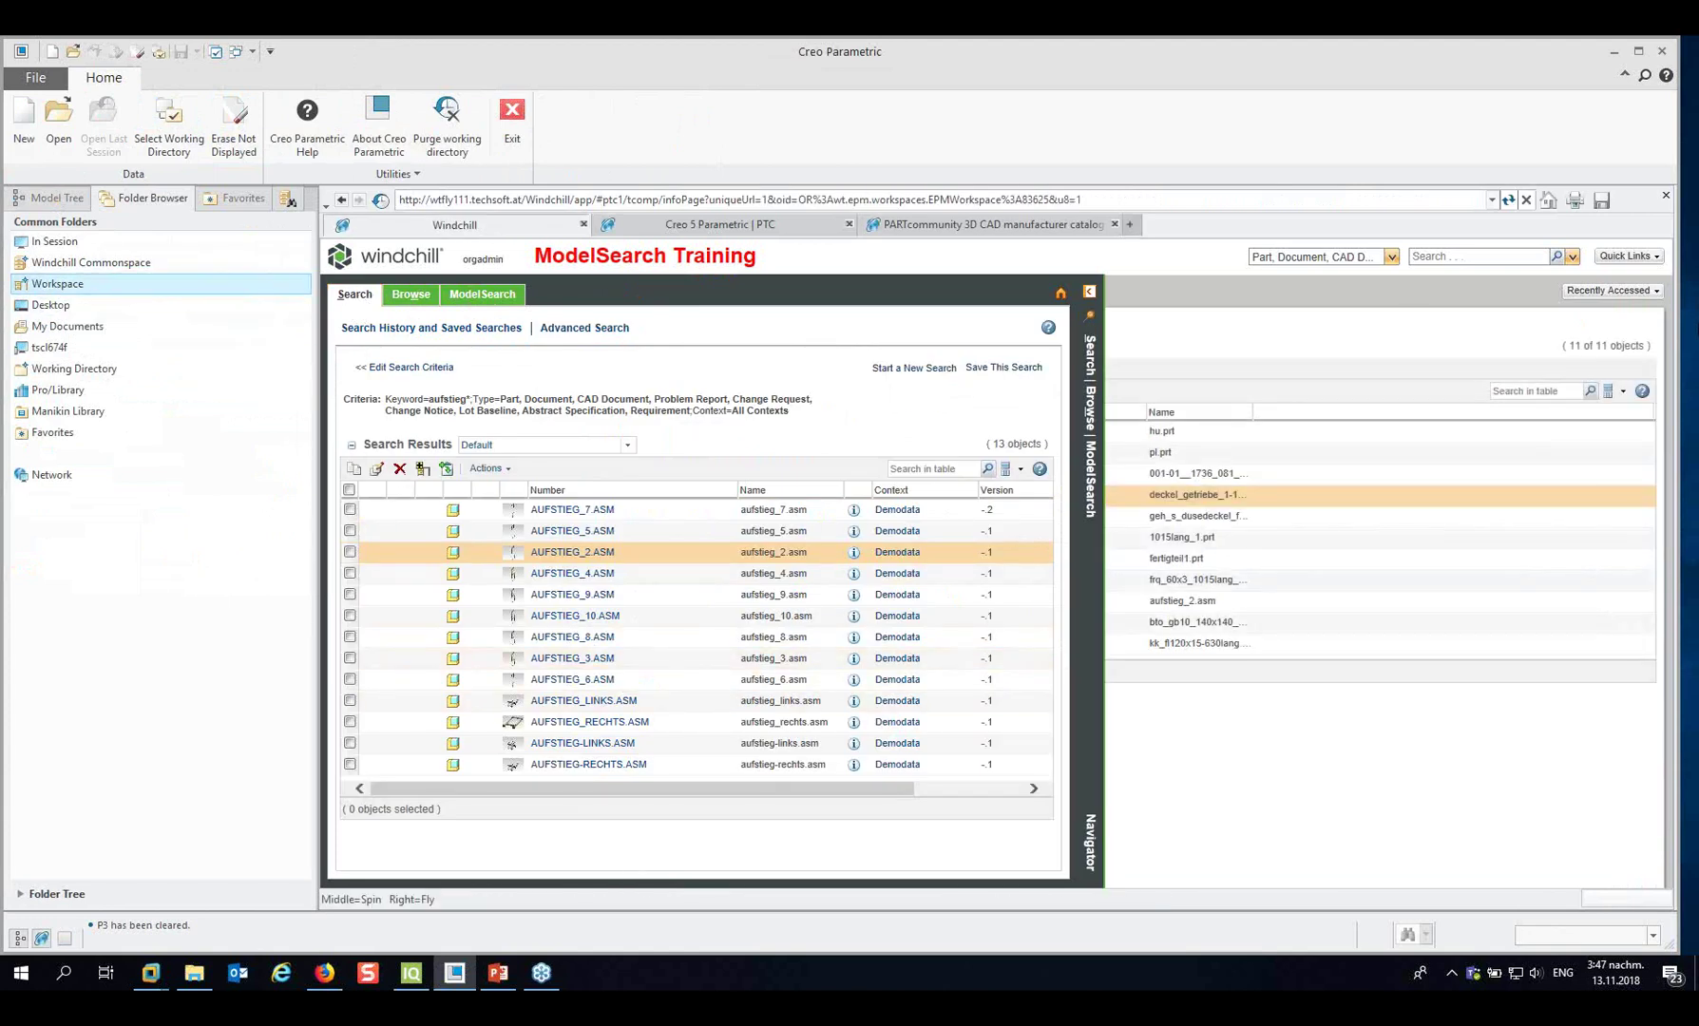
pyautogui.click(1089, 292)
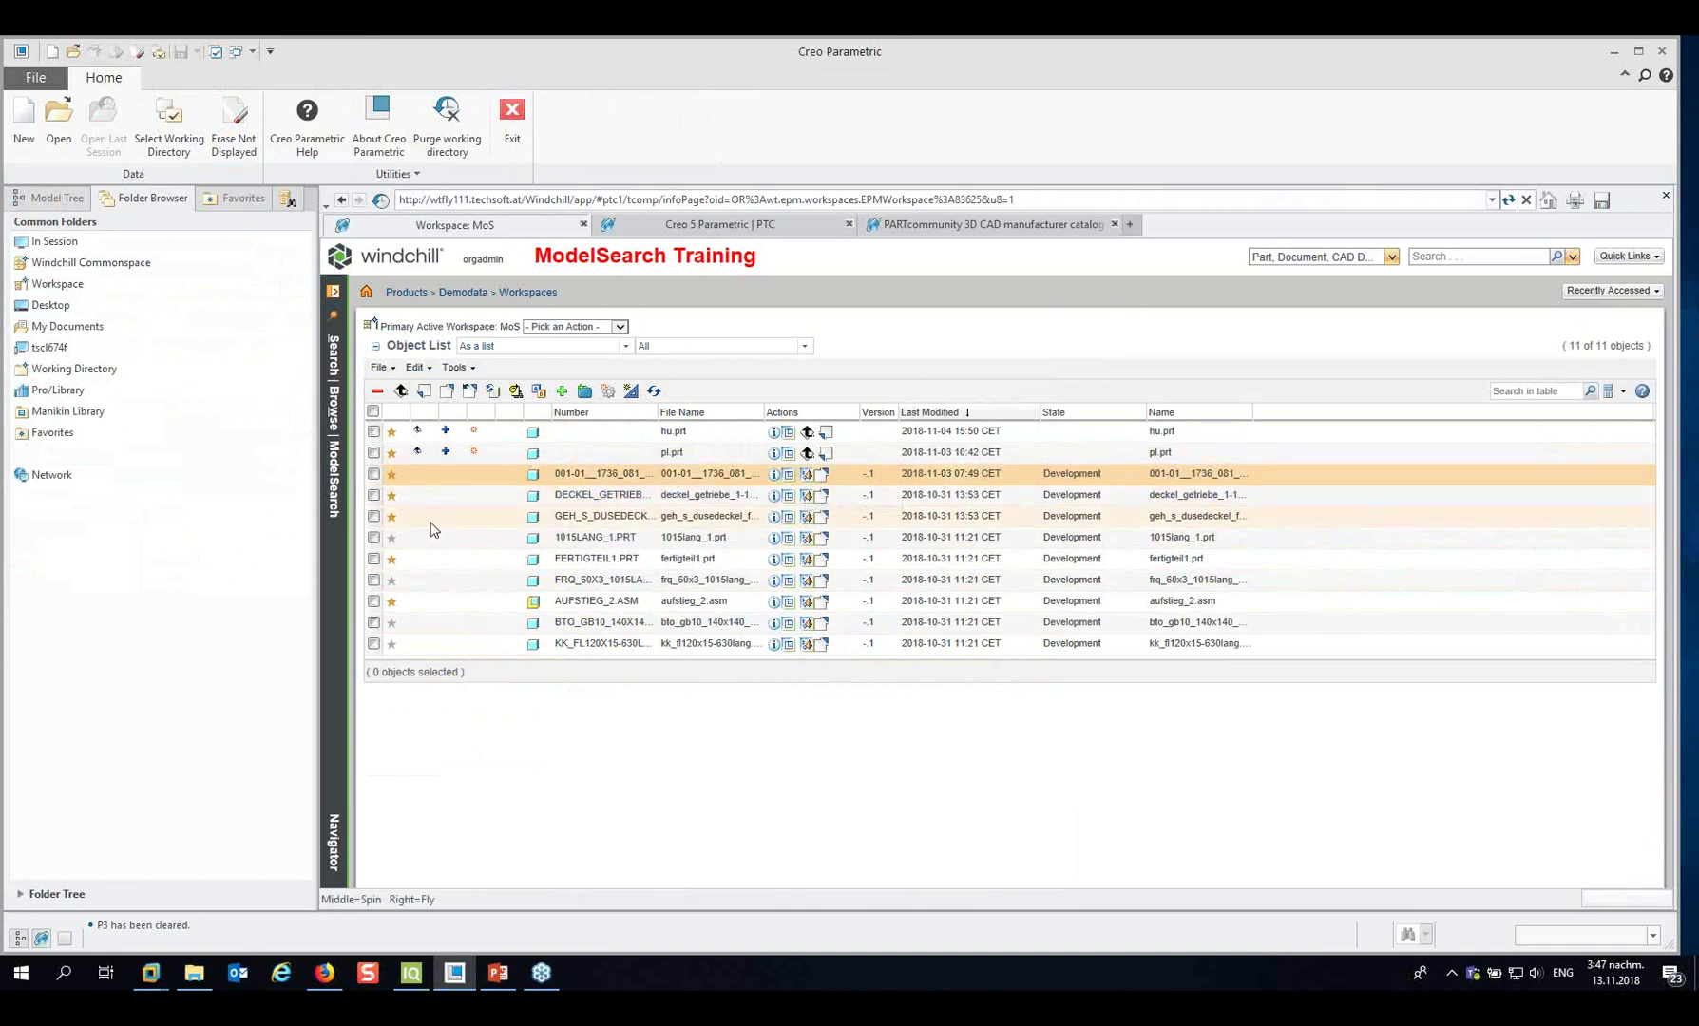
# Open 001-01__1736_081_104_motorplatt.prt from the workspace and orient the plate so its bolt circle around the large opening is clearly visible.
pyautogui.click(788, 475)
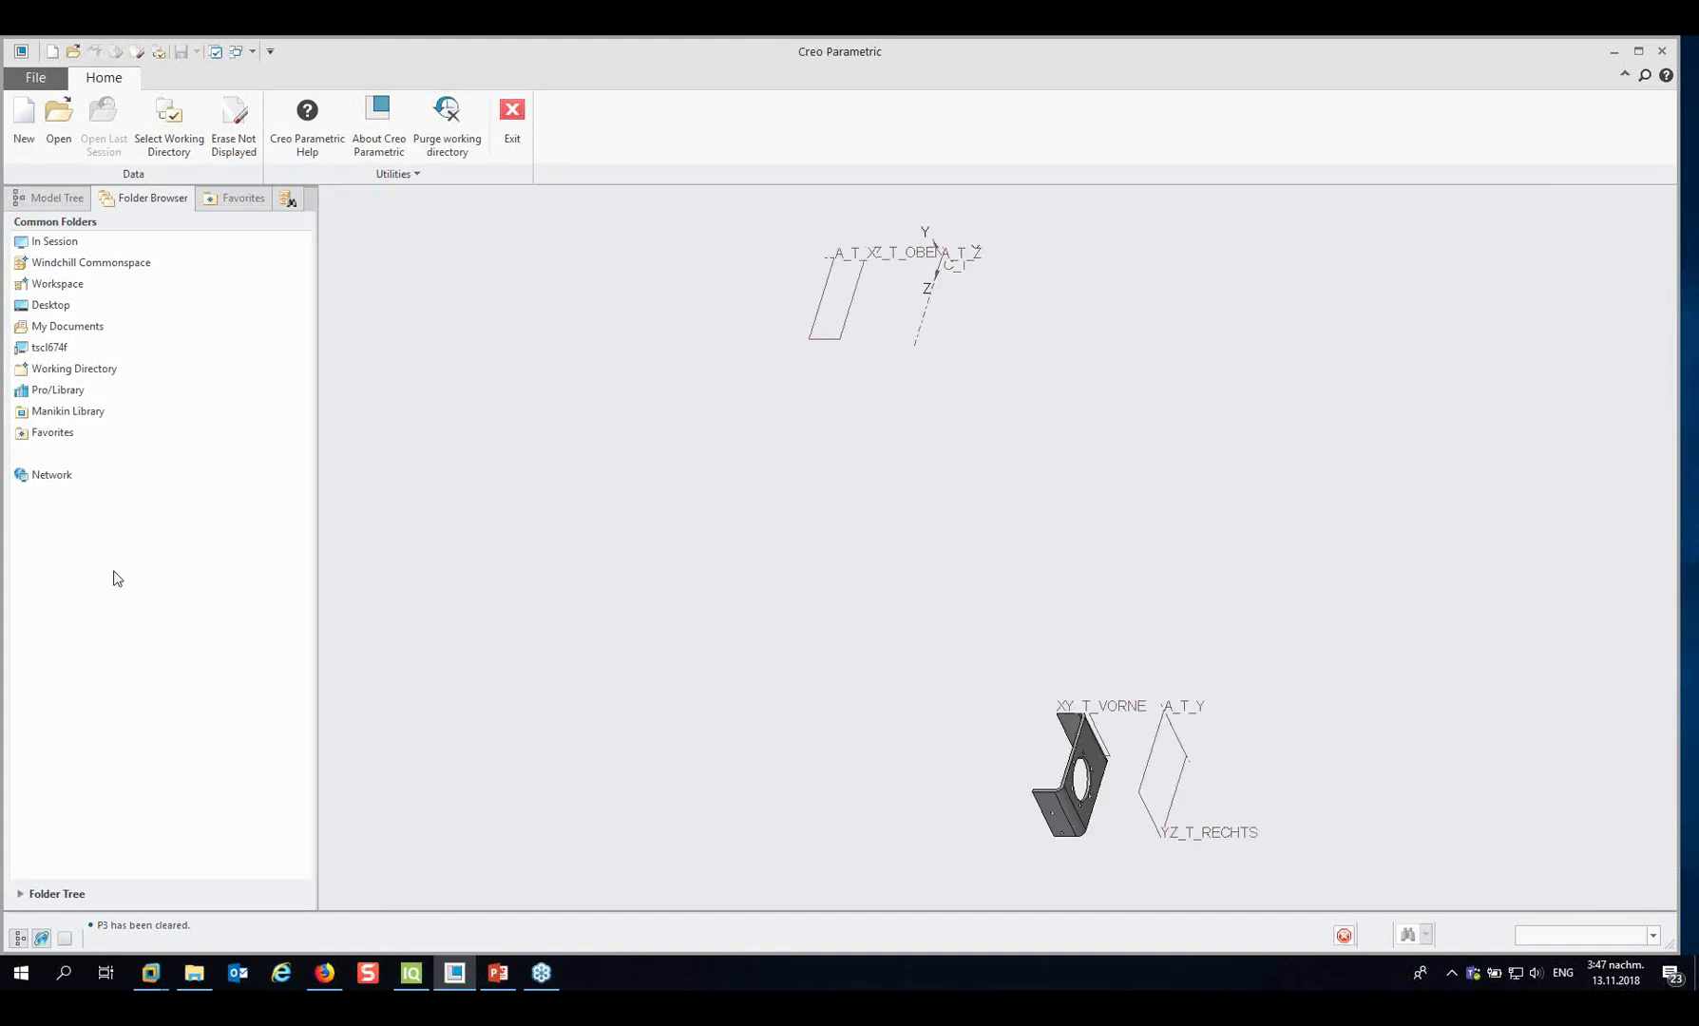
pyautogui.moveTo(1029, 654); pyautogui.dragTo(1159, 590, button='middle')
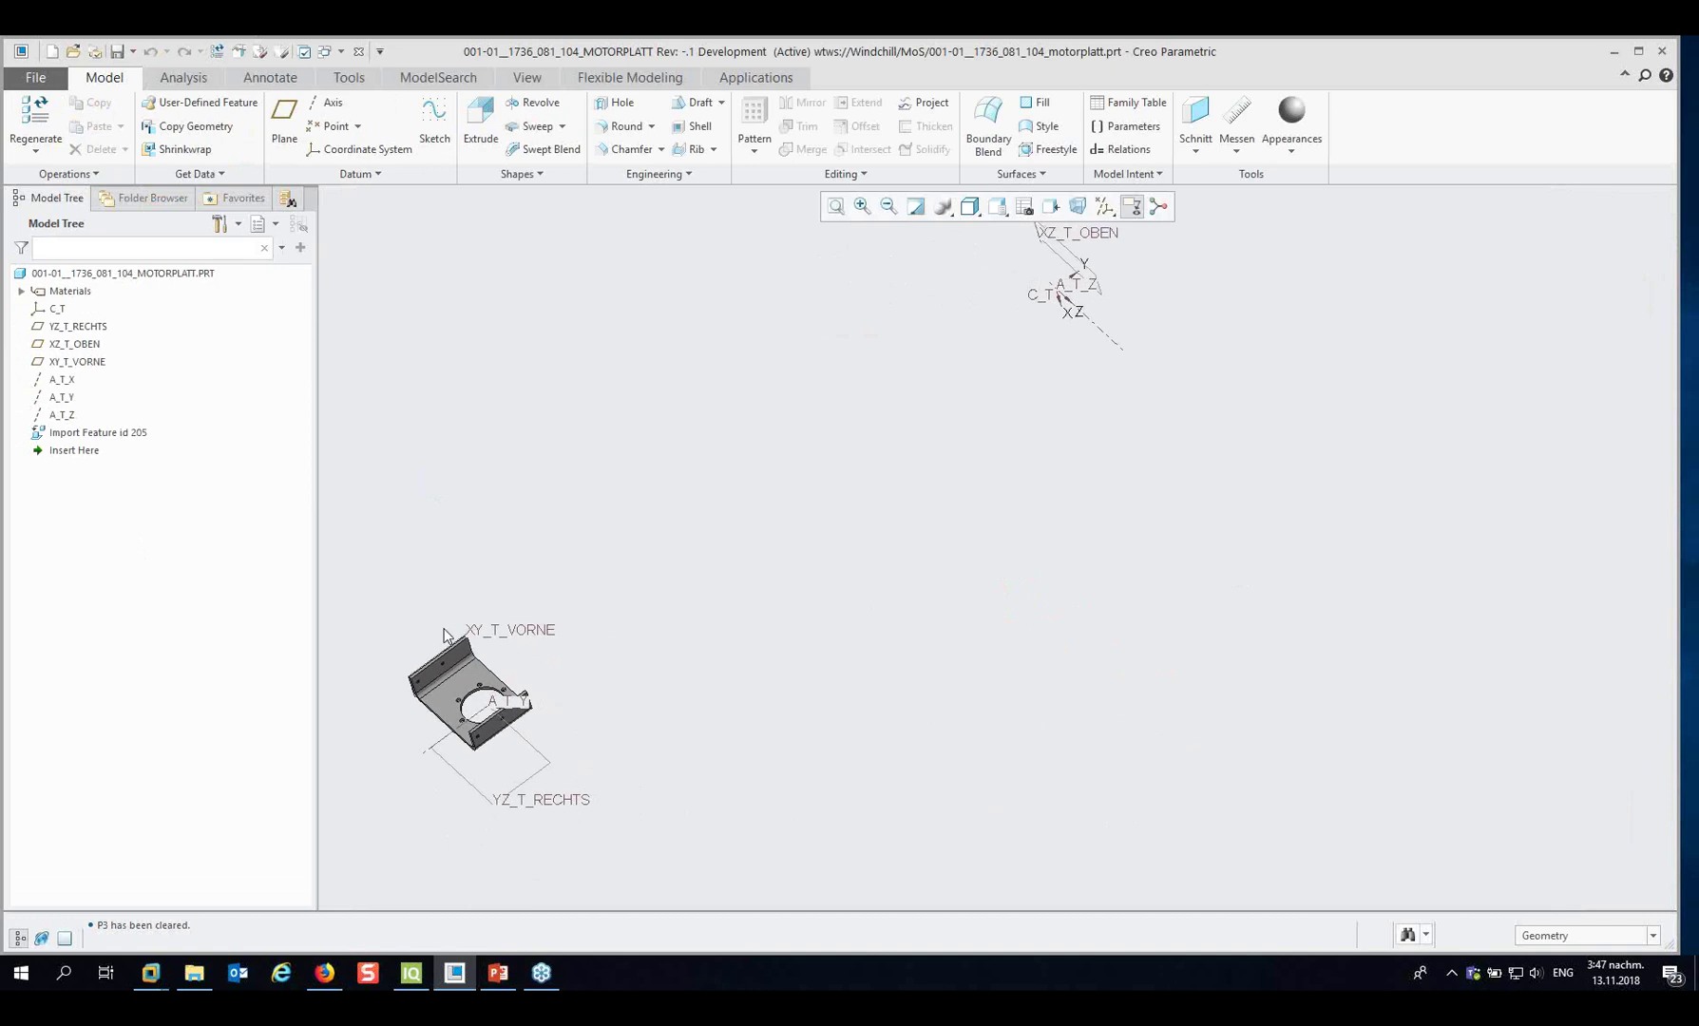
pyautogui.scroll(-4, 447, 647)
pyautogui.moveTo(389, 826); pyautogui.dragTo(627, 475, button='middle')
pyautogui.keyDown('shift'); pyautogui.moveTo(649, 560); pyautogui.dragTo(1238, 173, button='middle'); pyautogui.keyUp('shift')
pyautogui.moveTo(1080, 454)
pyautogui.keyDown('shift'); pyautogui.mouseDown(button='middle')
pyautogui.moveTo(1122, 386)
pyautogui.moveTo(980, 545)
pyautogui.mouseUp(button='middle'); pyautogui.keyUp('shift')
pyautogui.moveTo(954, 485)
pyautogui.mouseDown(button='middle')
pyautogui.moveTo(1030, 436)
pyautogui.moveTo(1013, 520)
pyautogui.moveTo(989, 526)
pyautogui.mouseUp(button='middle')
pyautogui.scroll(-5, 852, 608)
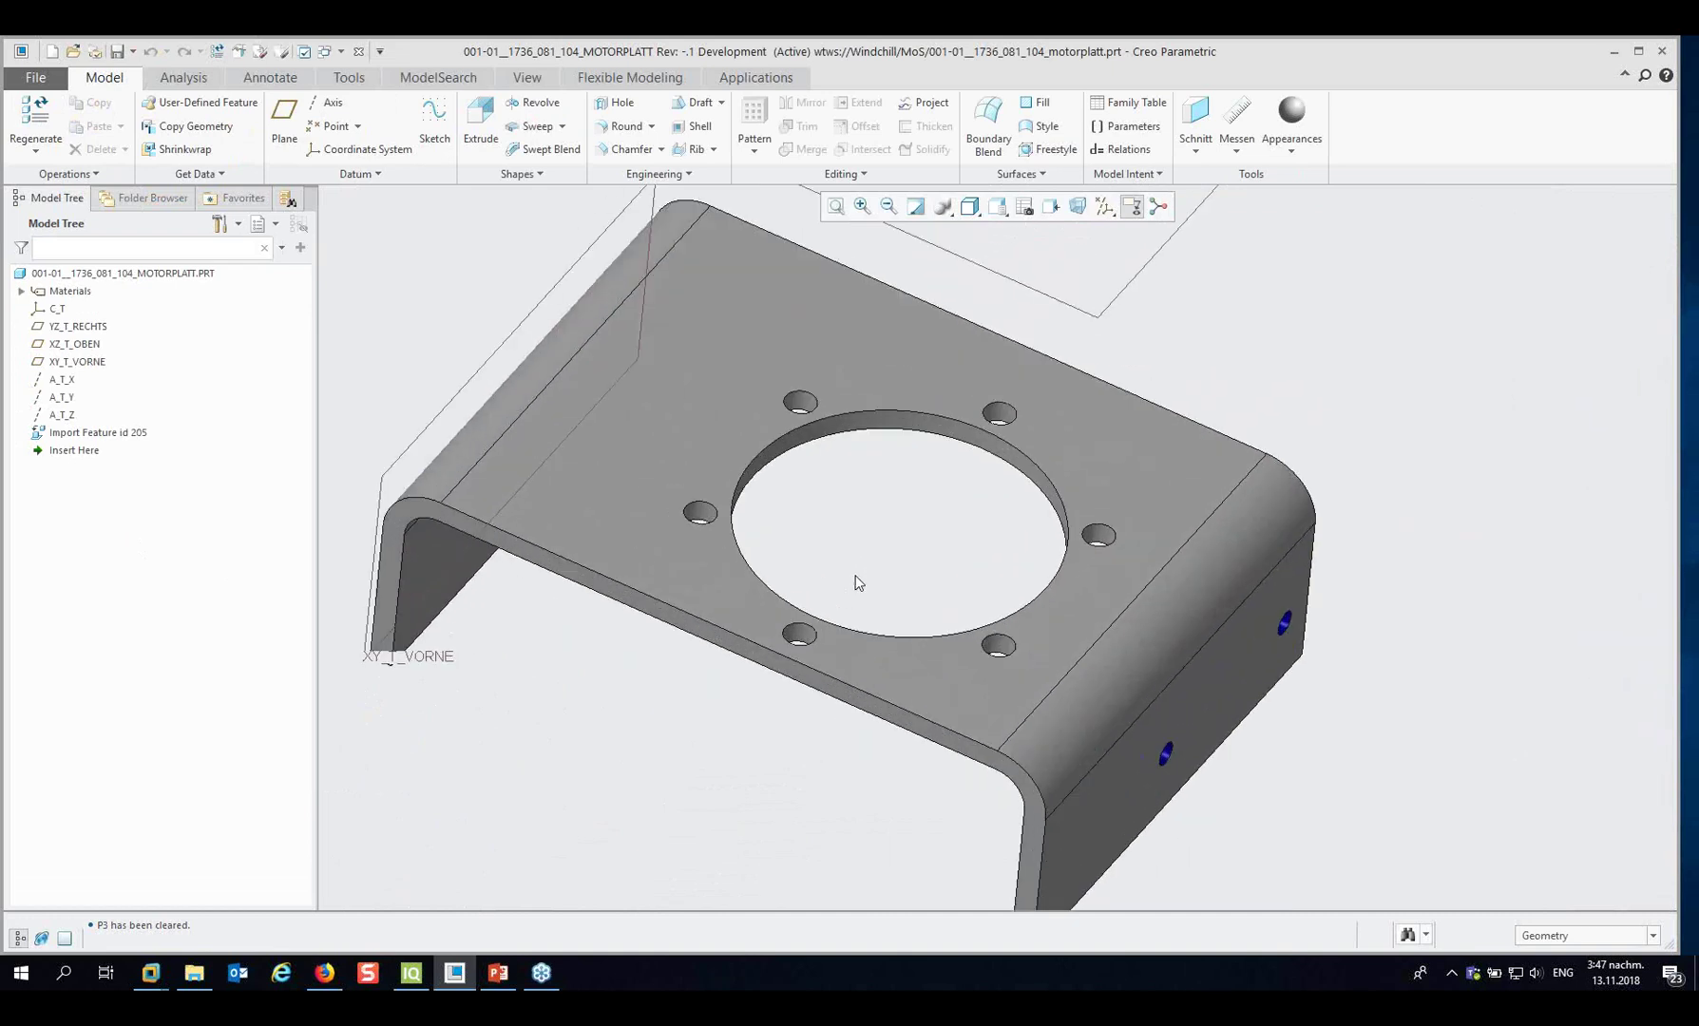
# Run a Hole Pattern Search based on the six small holes around the motor plate's large opening.
pyautogui.click(442, 78)
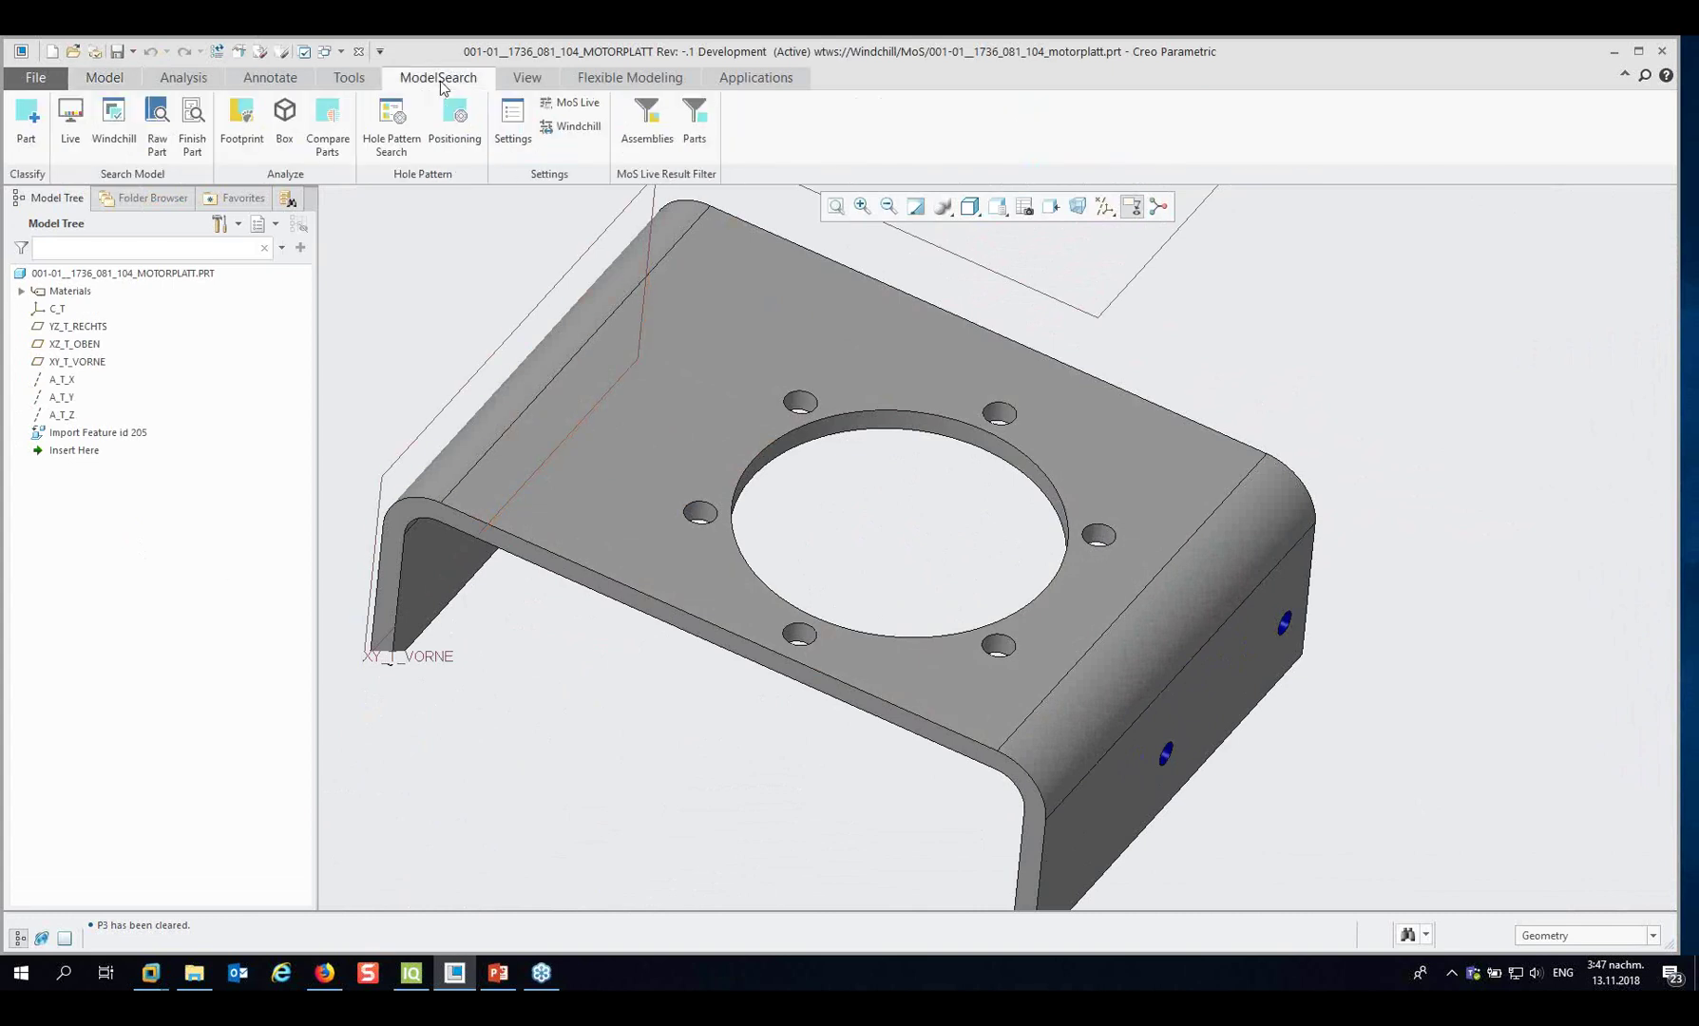
pyautogui.click(388, 117)
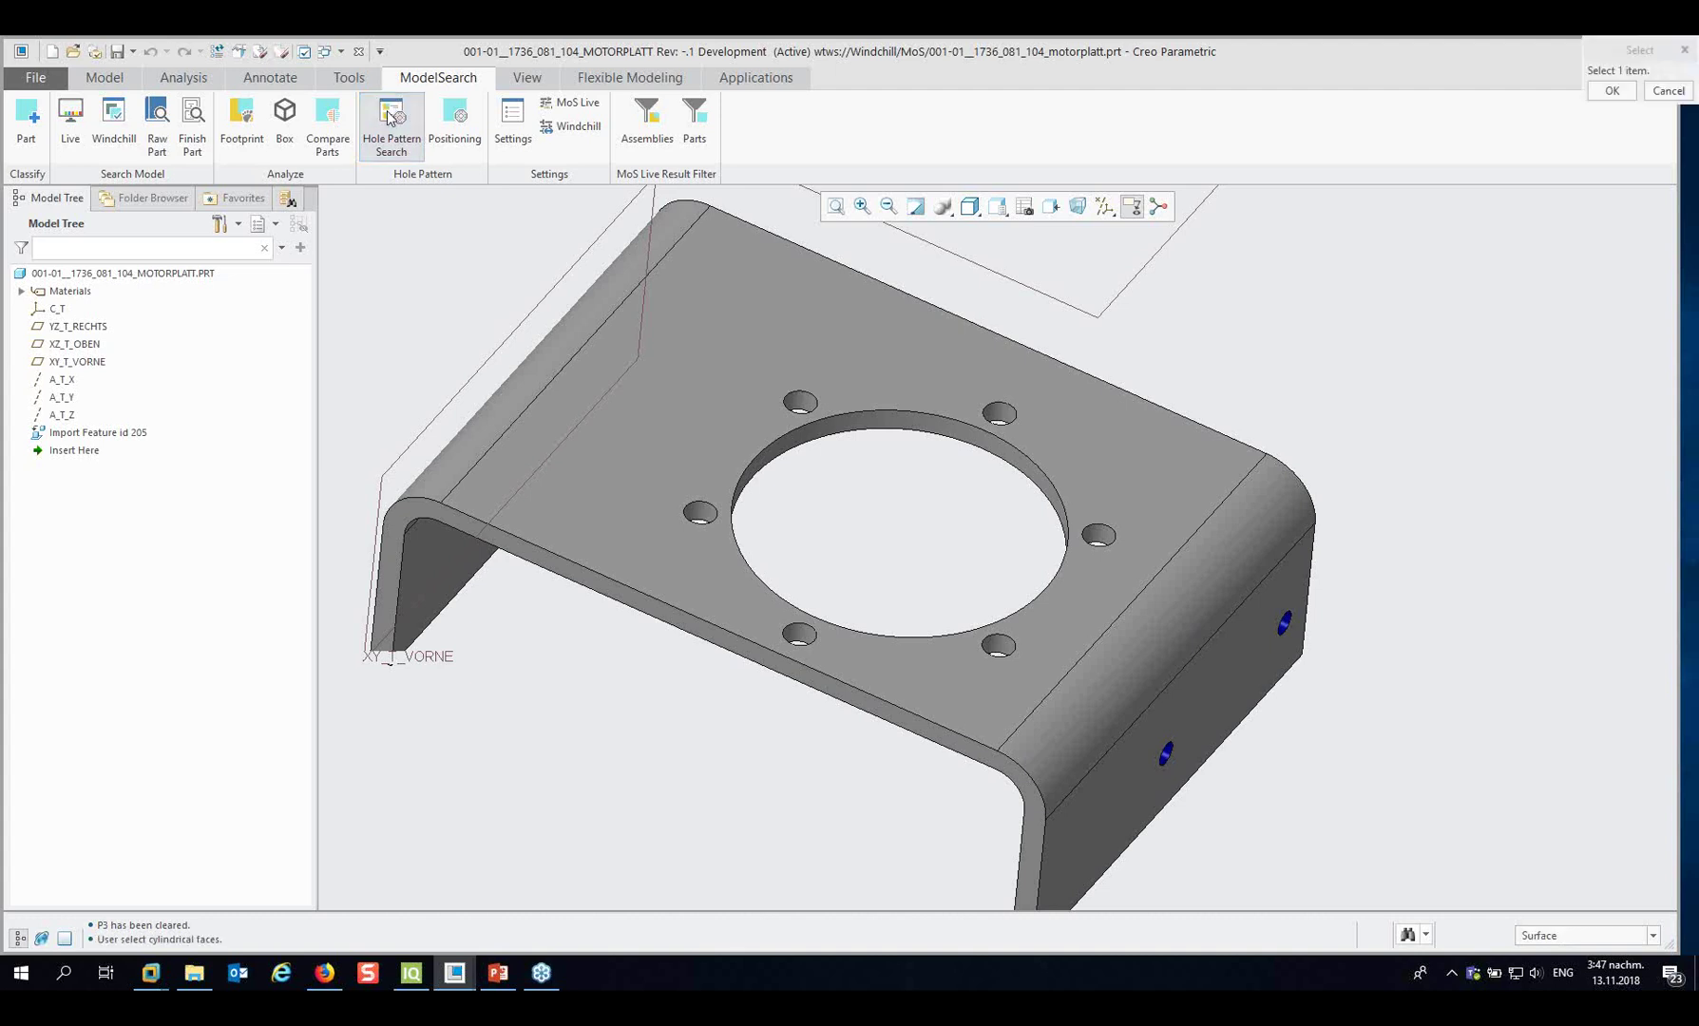
pyautogui.click(1001, 413)
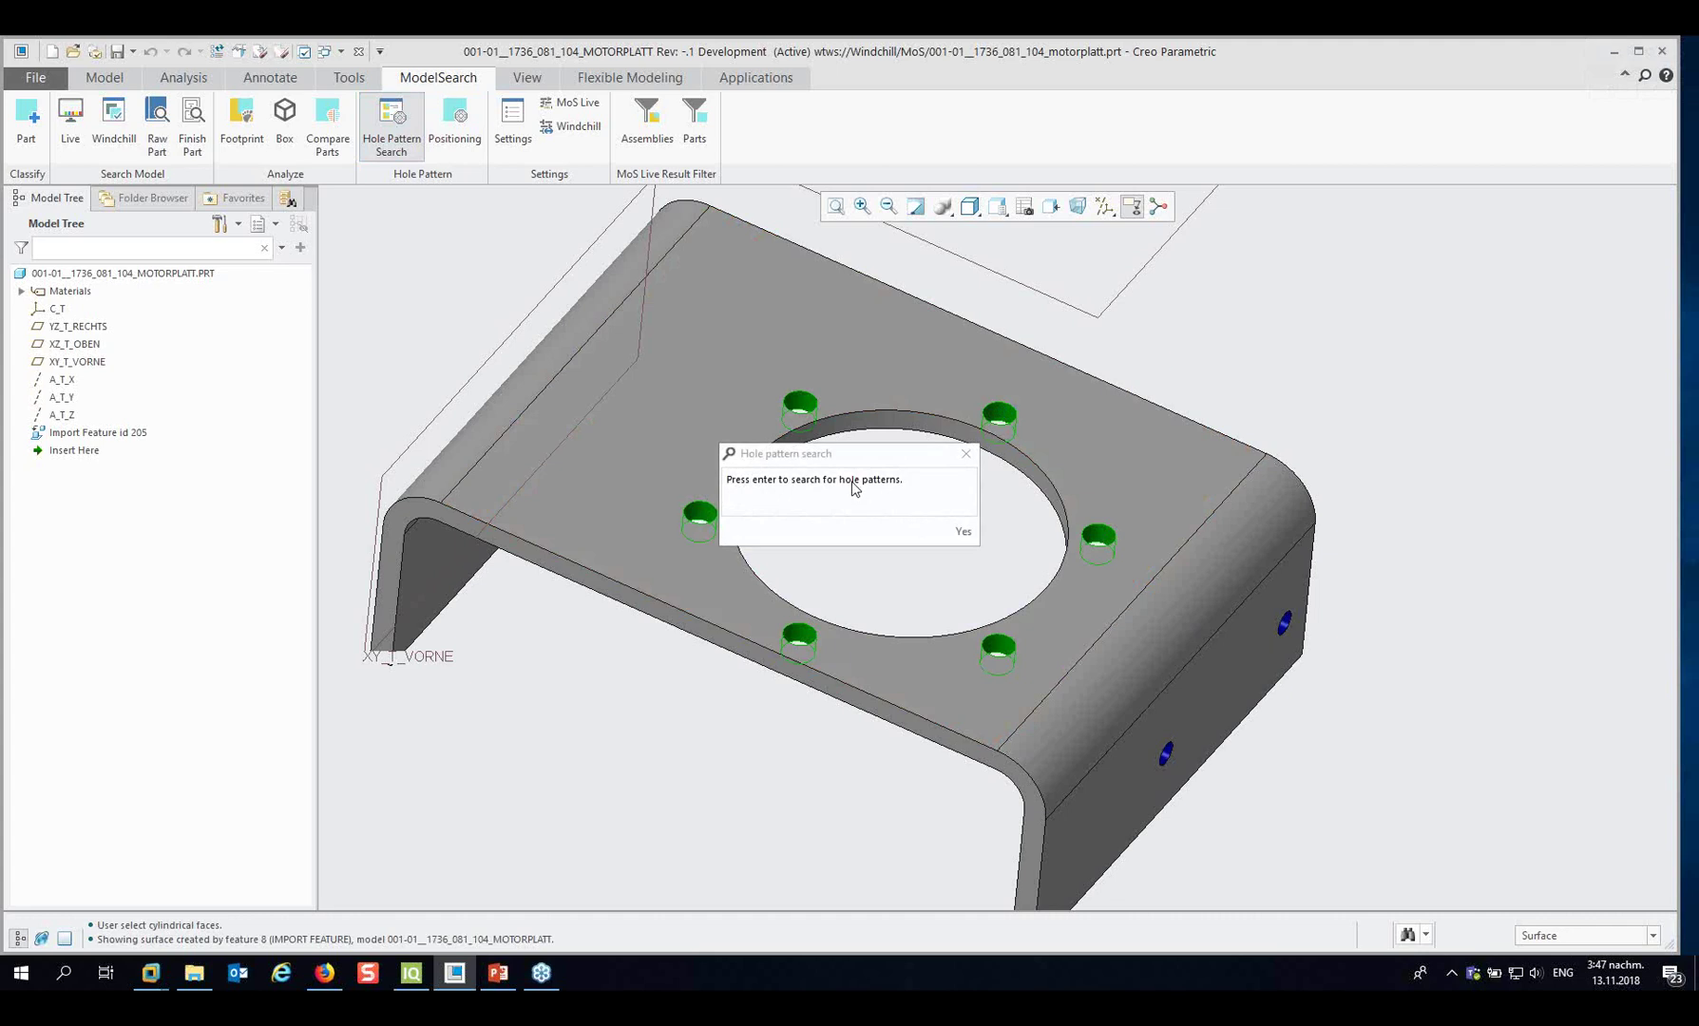
pyautogui.click(963, 535)
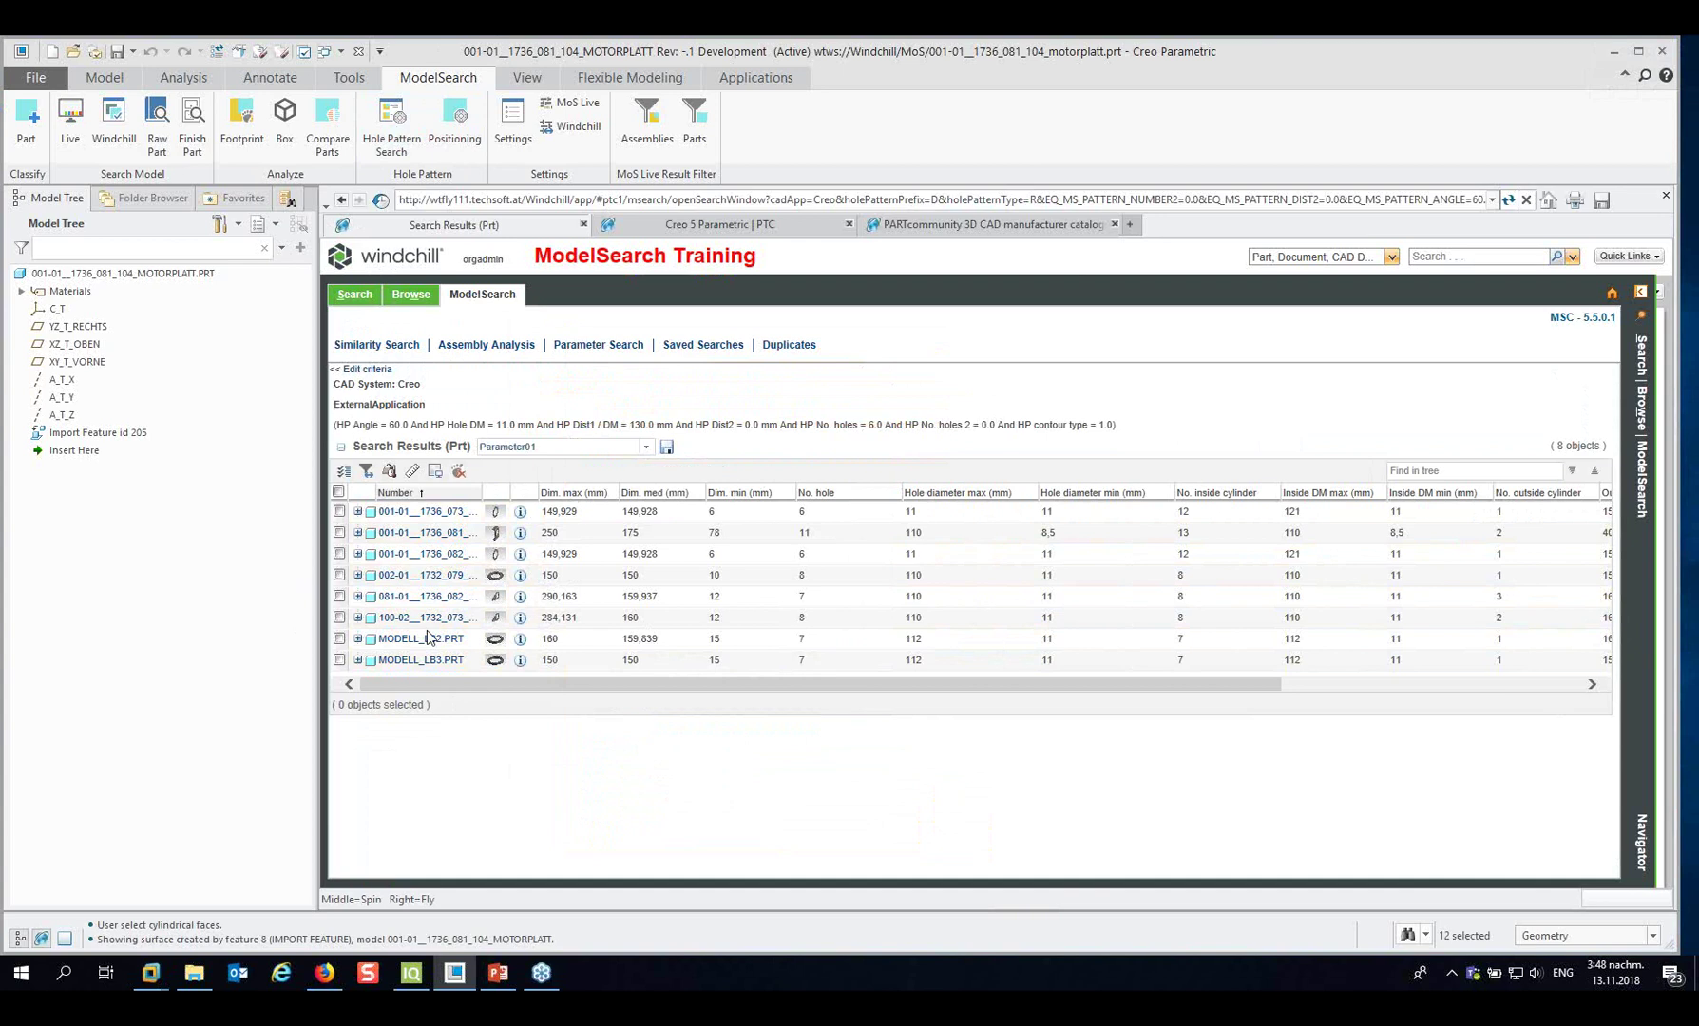
# Review the hole pattern search criteria, and load the saved query Lochbild.
pyautogui.click(596, 346)
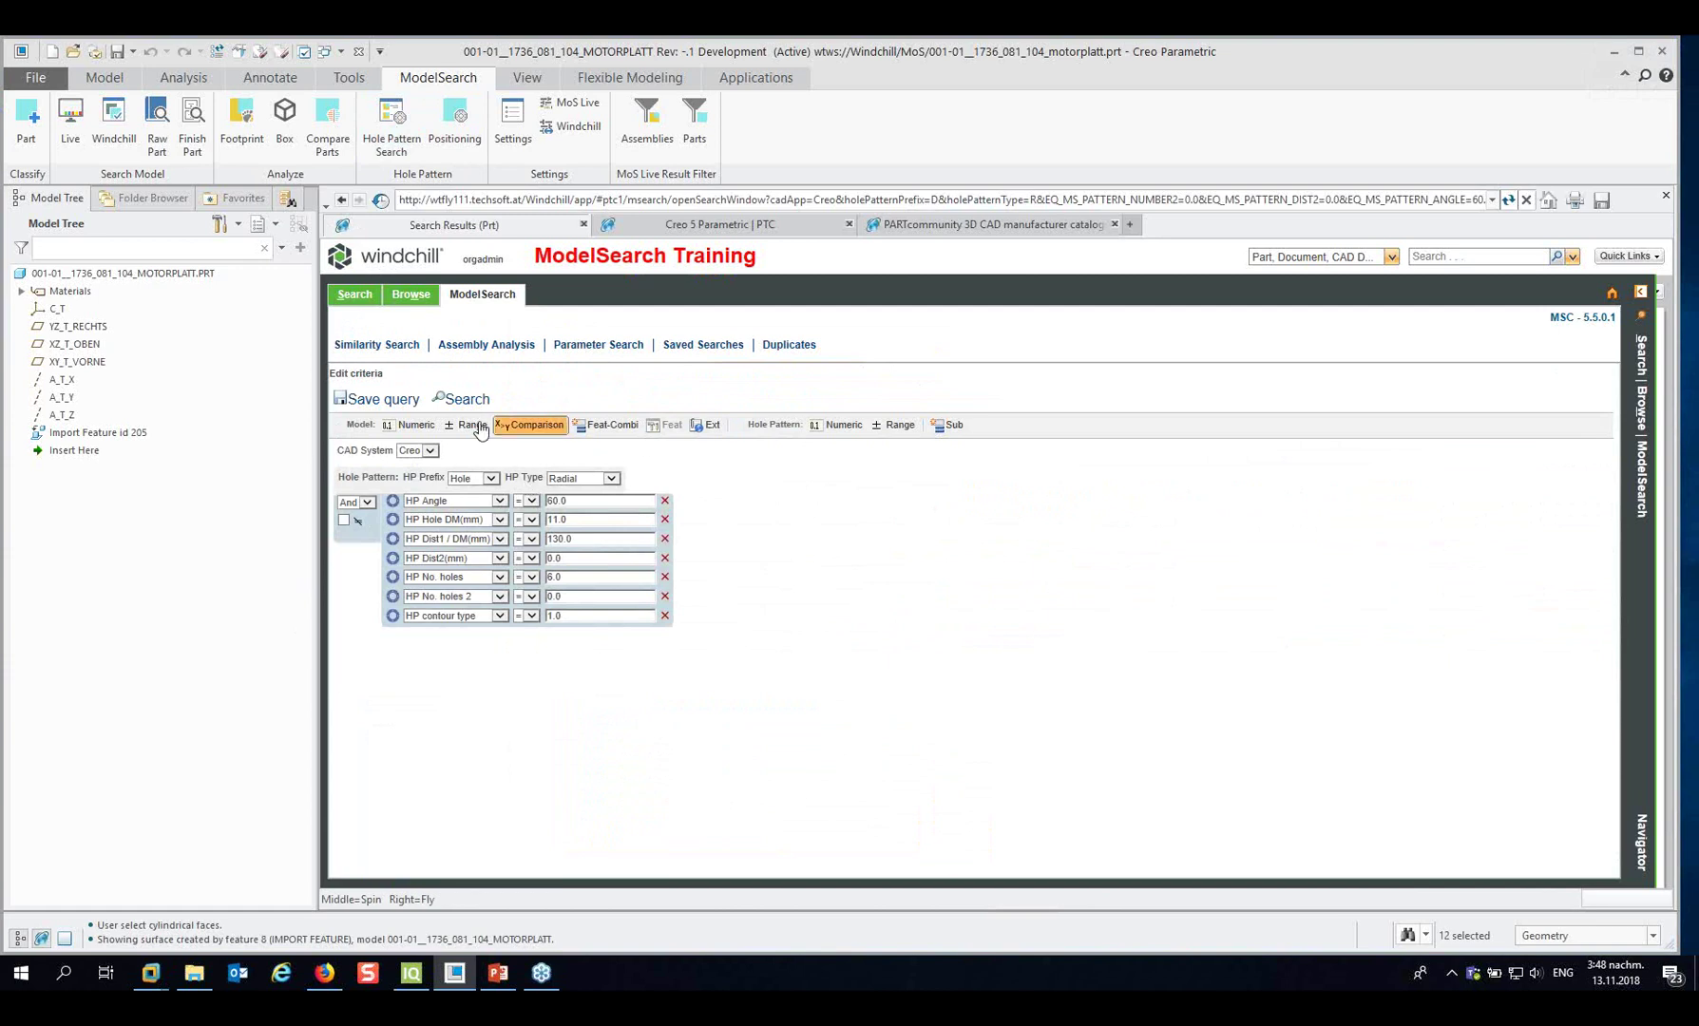
pyautogui.click(694, 348)
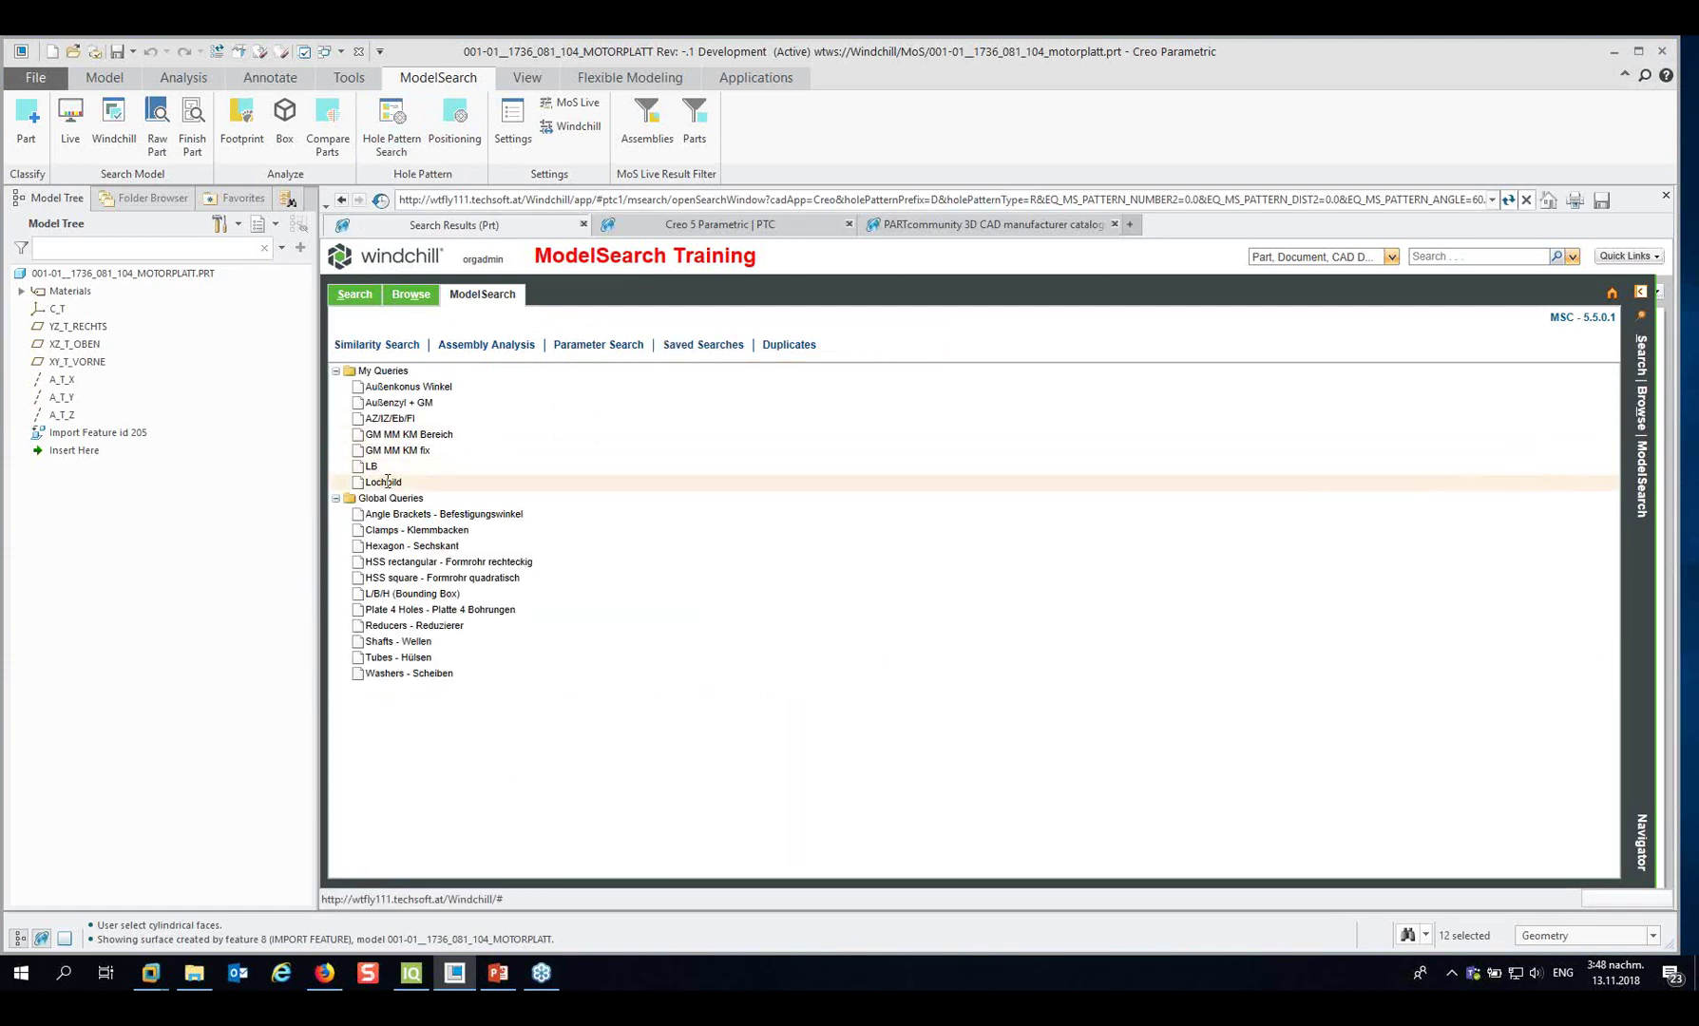
pyautogui.click(385, 483)
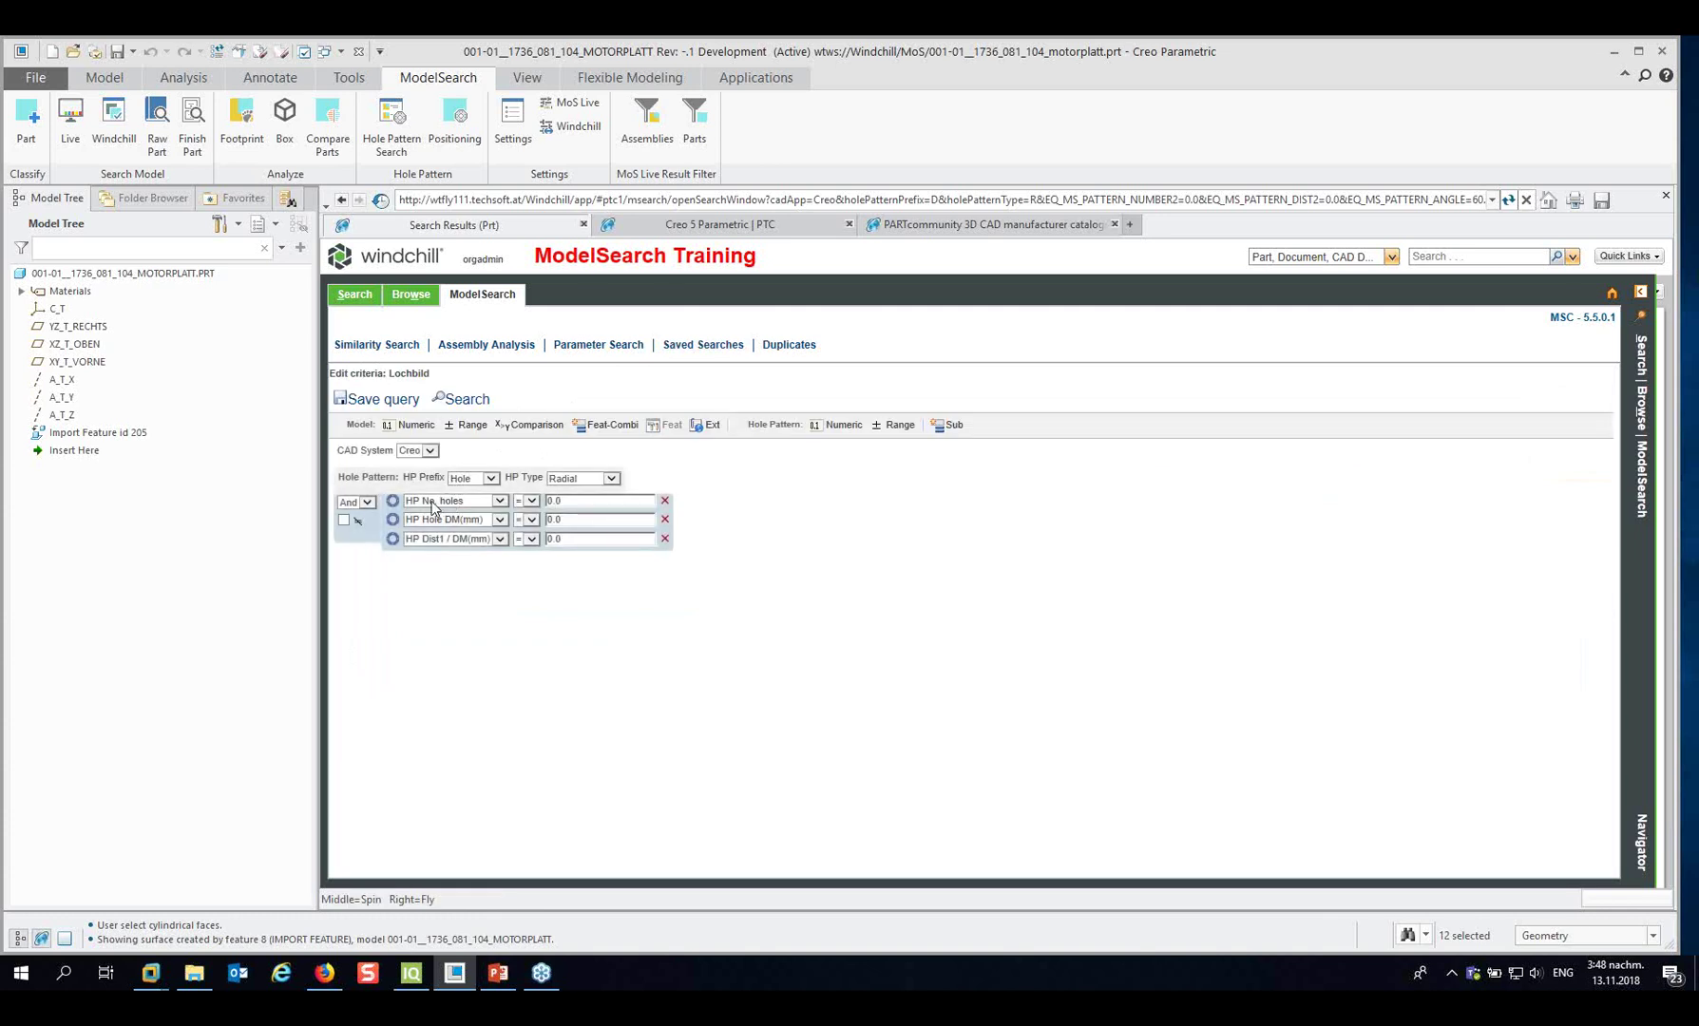
# Set HP No. holes to 6, remove the HP Hole DM criterion, set HP Dist1 / DM to 130 mm and run the search.
pyautogui.click(563, 502)
pyautogui.write('6')
pyautogui.click(665, 519)
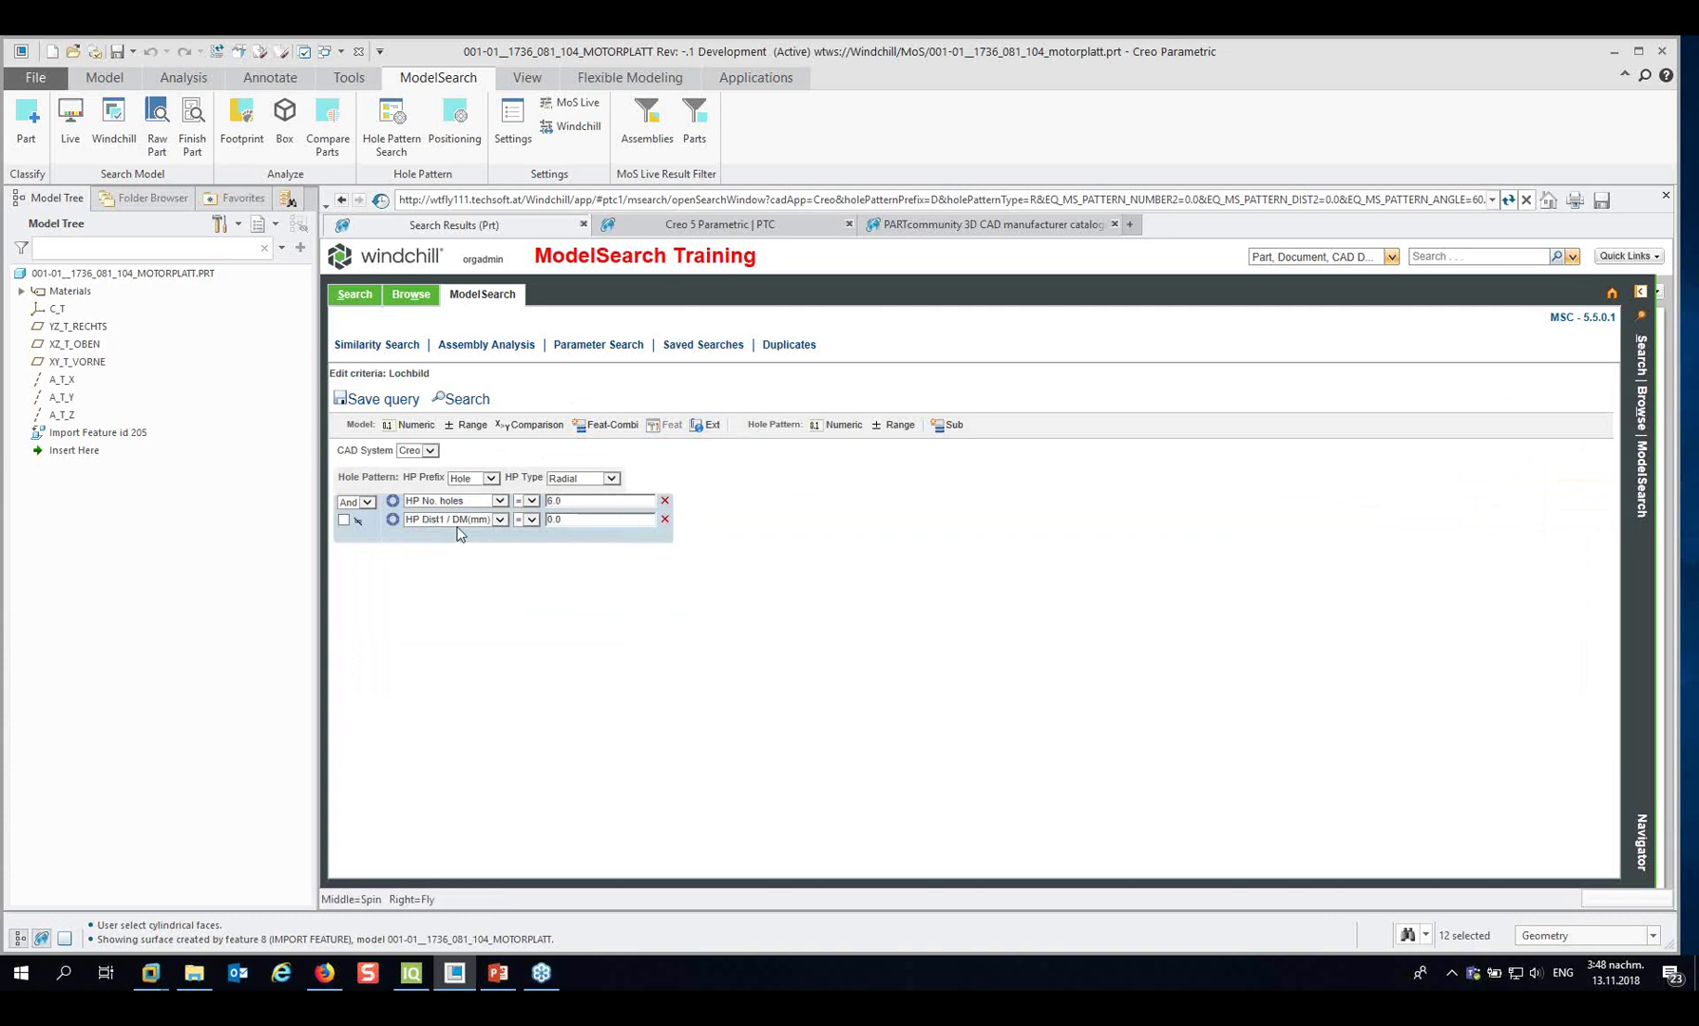
pyautogui.click(580, 520)
pyautogui.write('130')
pyautogui.click(464, 399)
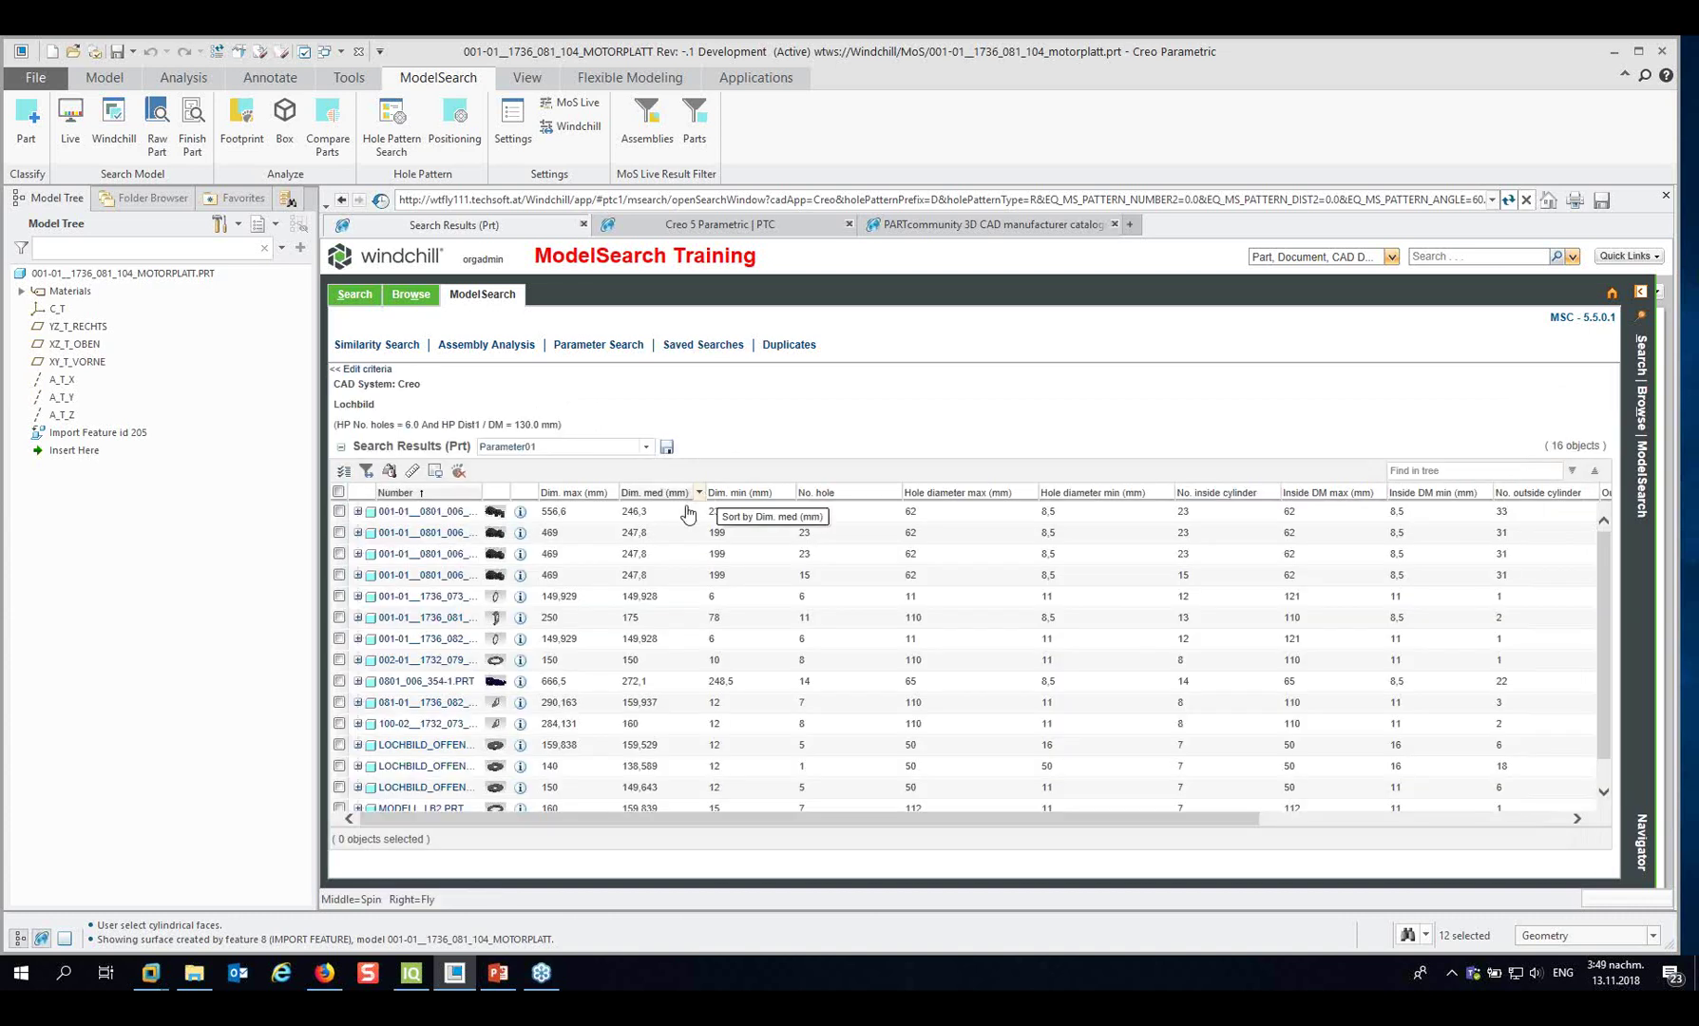
# Preview the gear motor, the flat ring and the LOCHBILD_OFFENE_BOHRUNGEN discs in the search results.
pyautogui.click(496, 514)
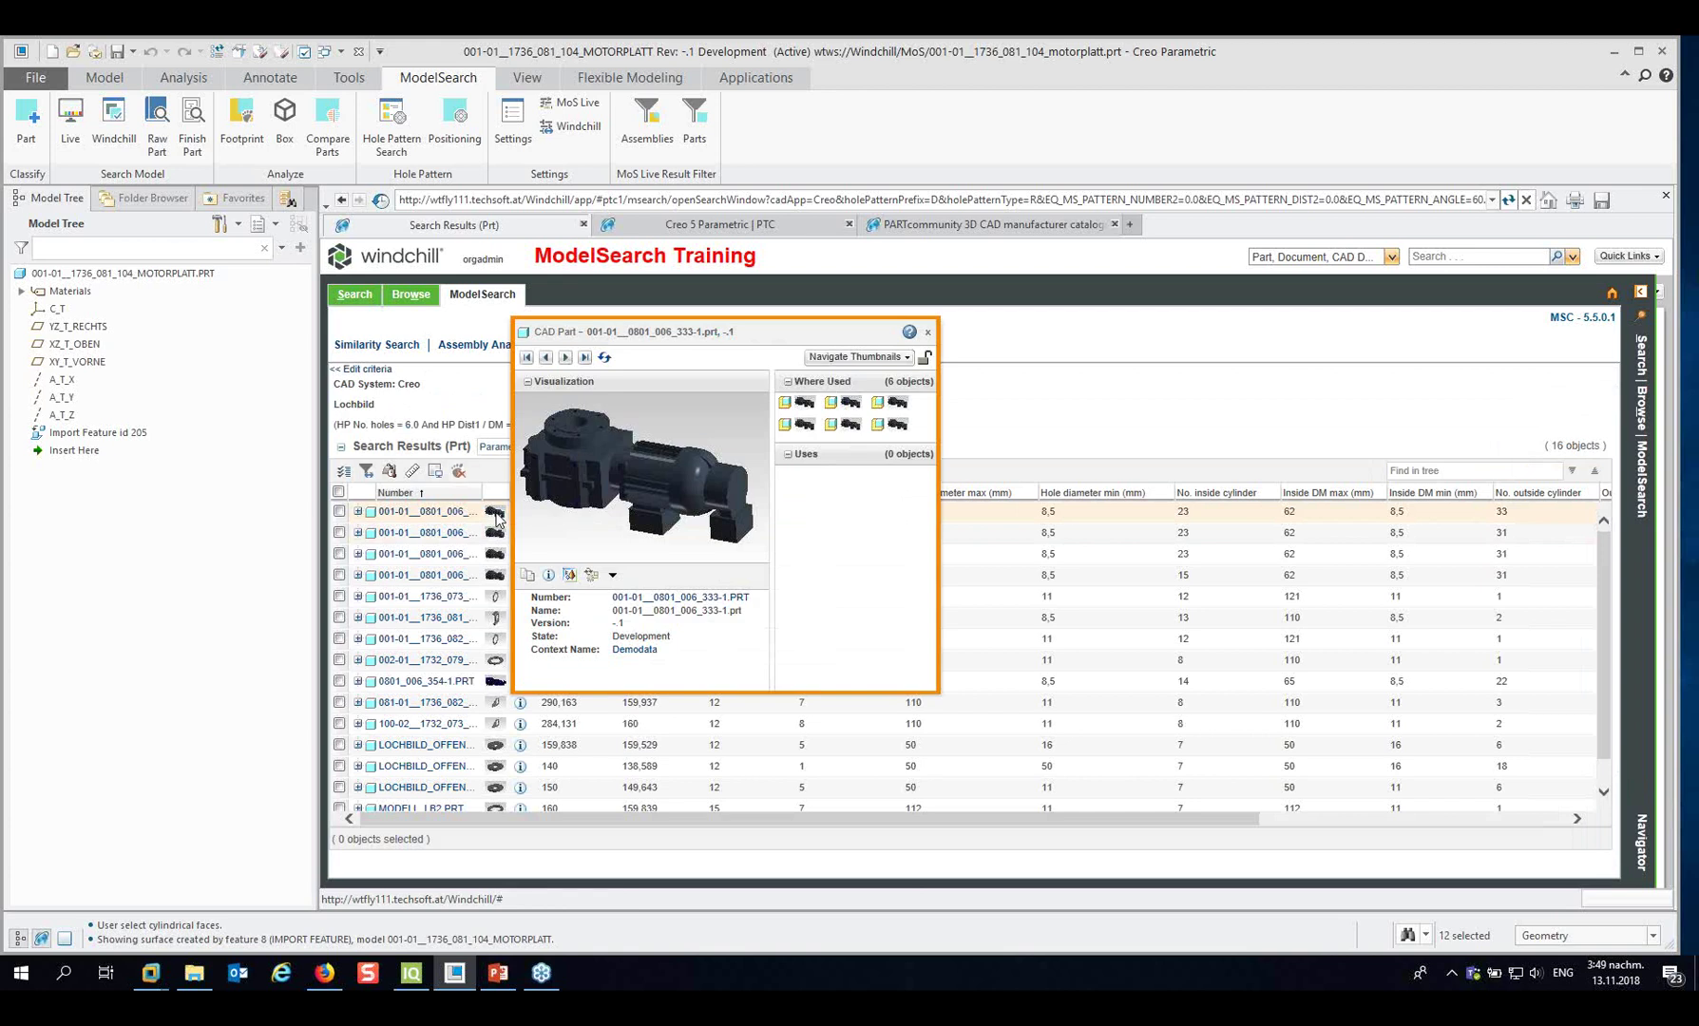
pyautogui.click(495, 661)
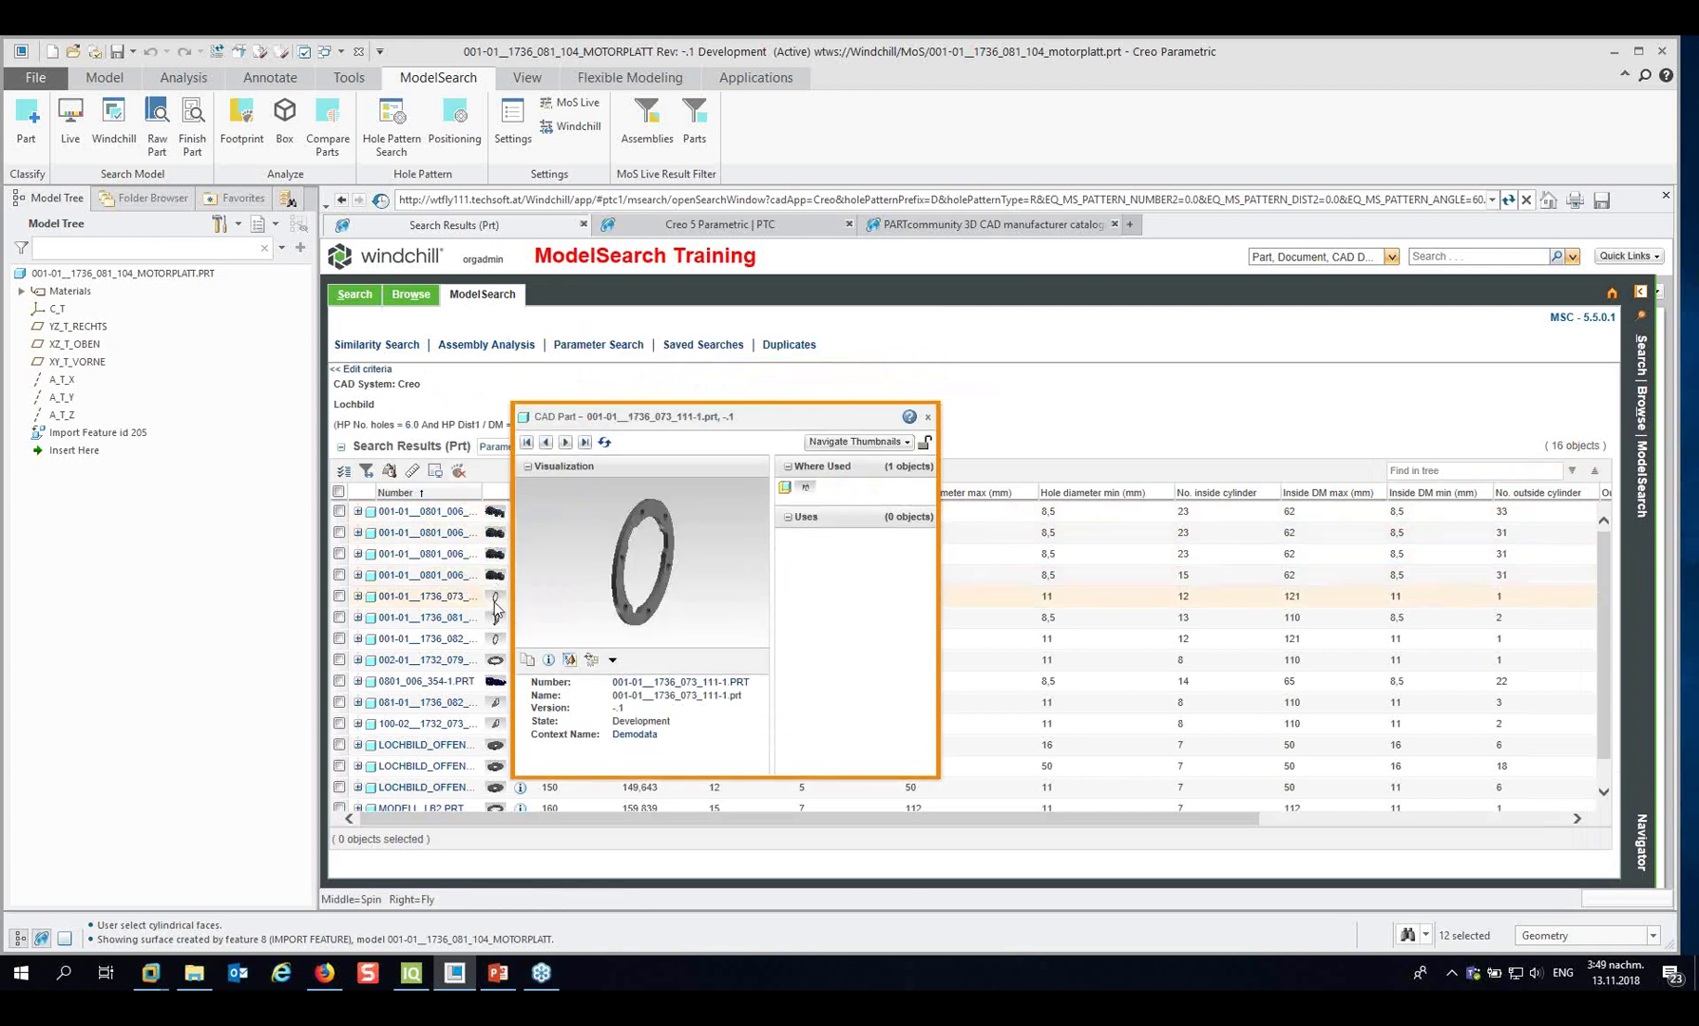
pyautogui.scroll(-1, 493, 719)
pyautogui.moveTo(493, 719)
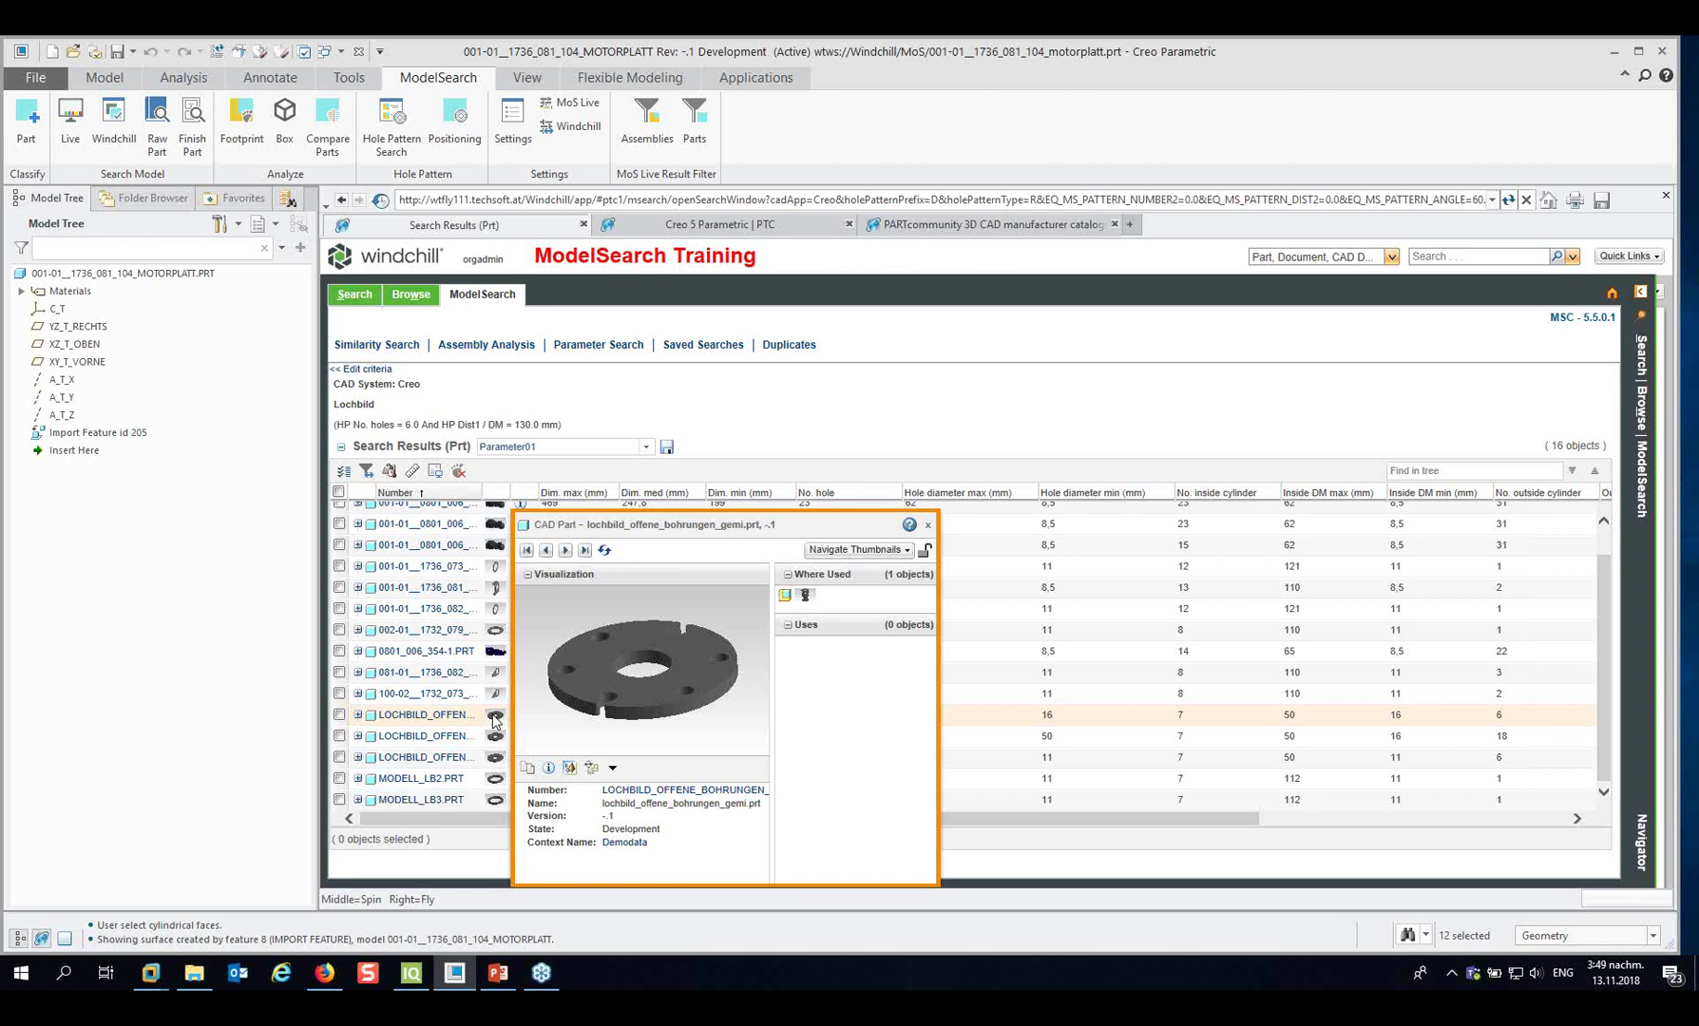
pyautogui.moveTo(491, 645)
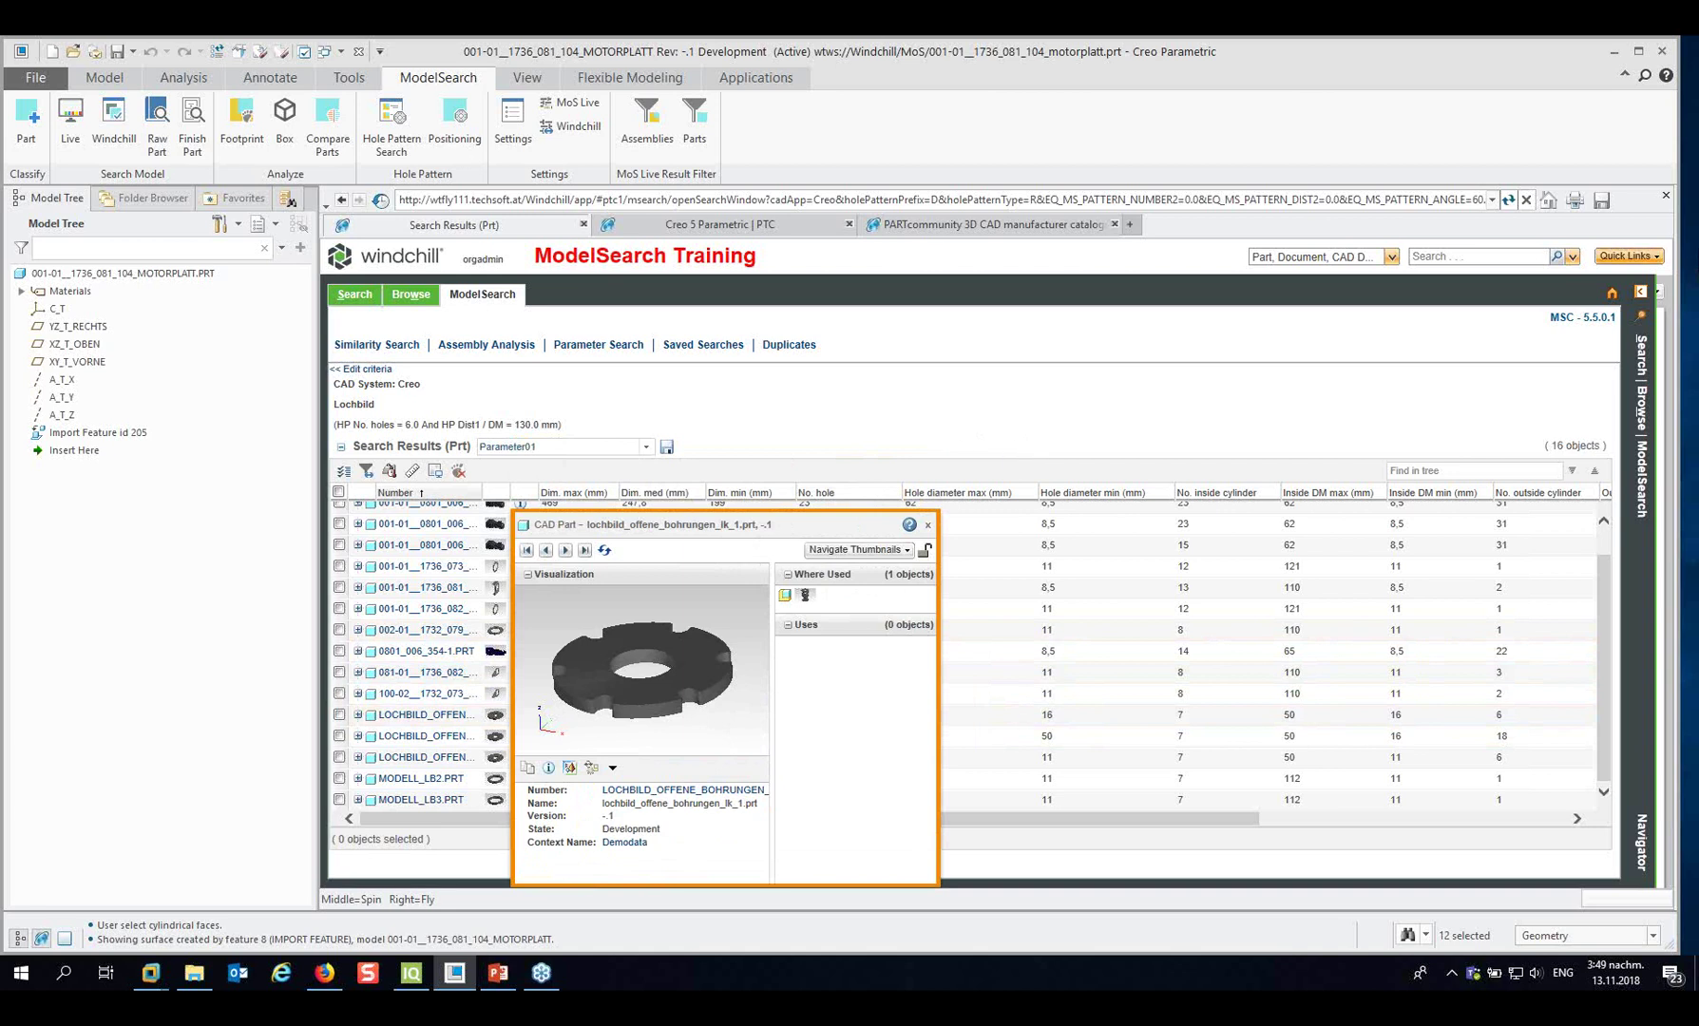
# Close the embedded browser and erase the current motor plate part from the session.
pyautogui.click(1665, 194)
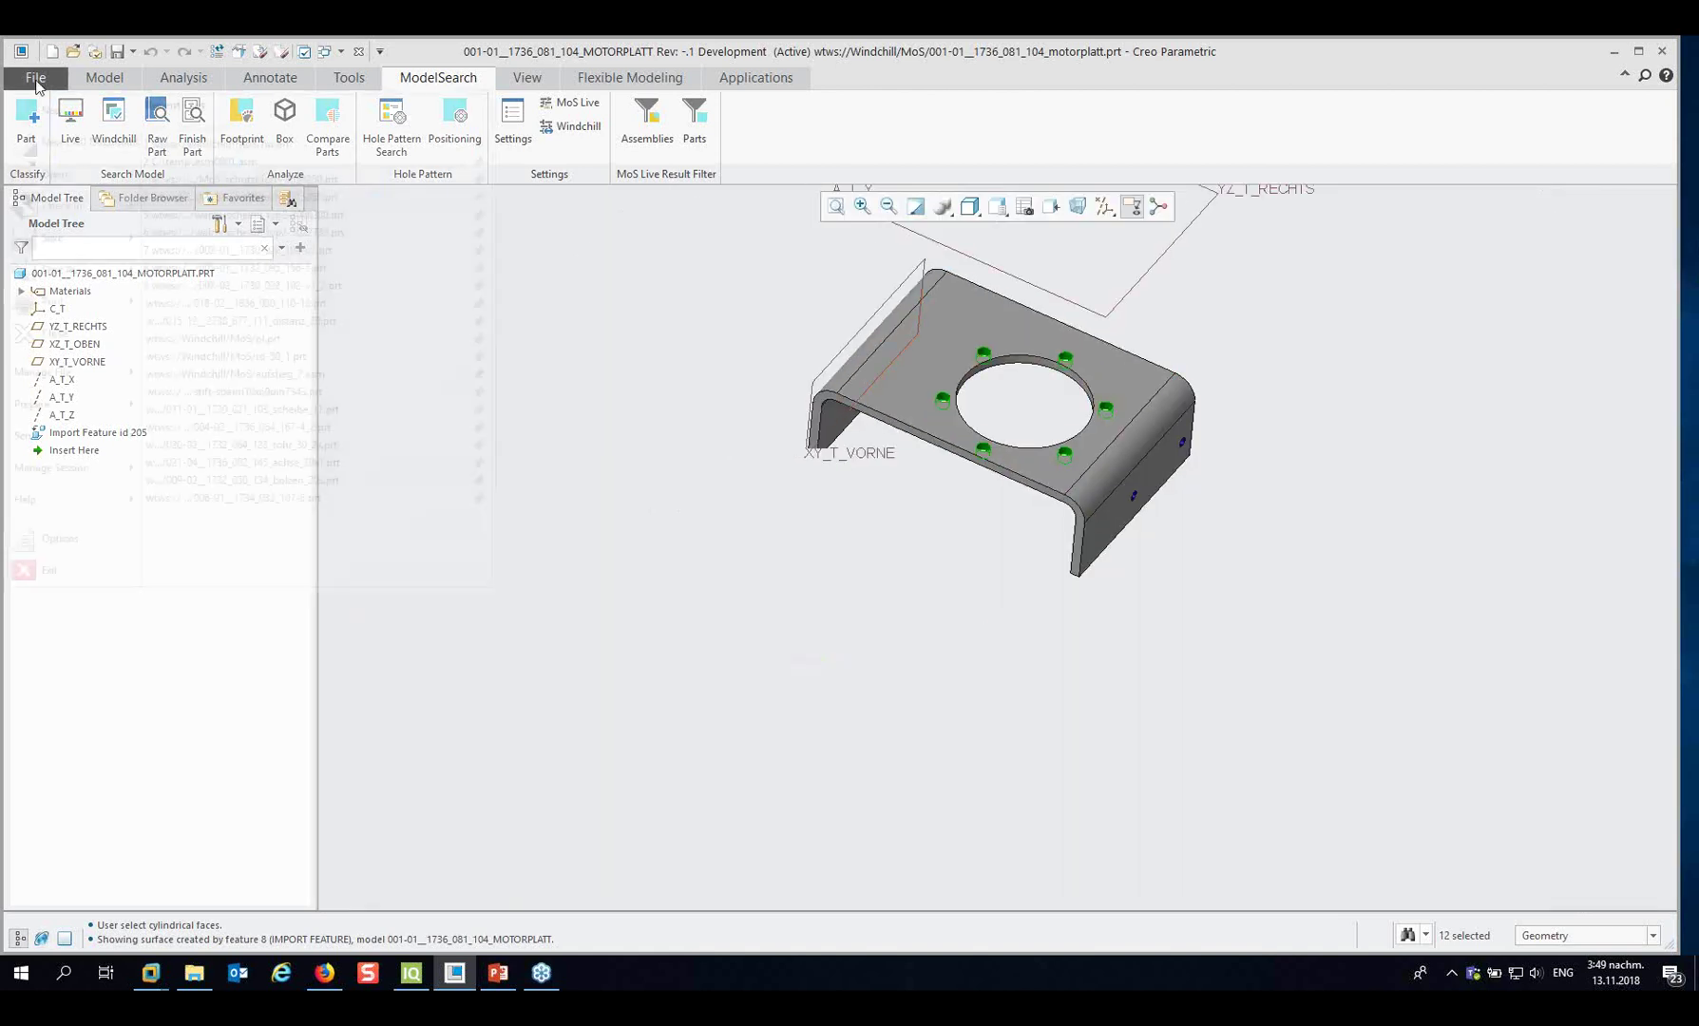
pyautogui.click(36, 77)
pyautogui.moveTo(63, 471)
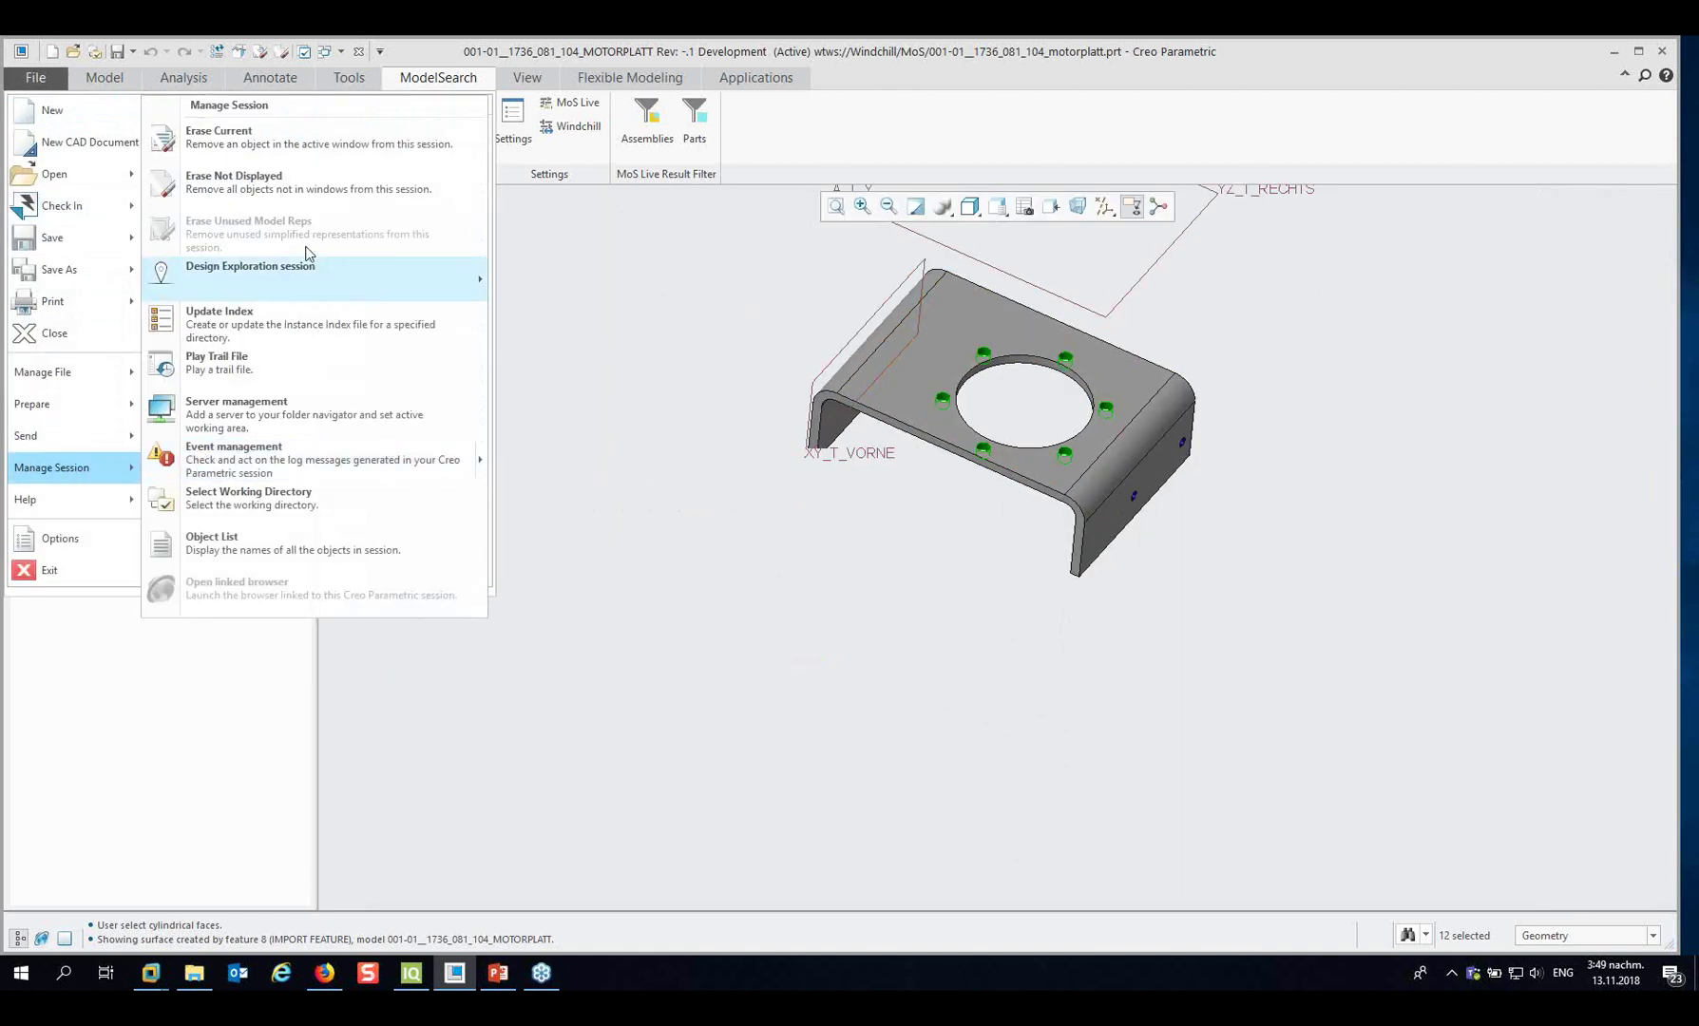
pyautogui.click(273, 147)
pyautogui.click(1015, 564)
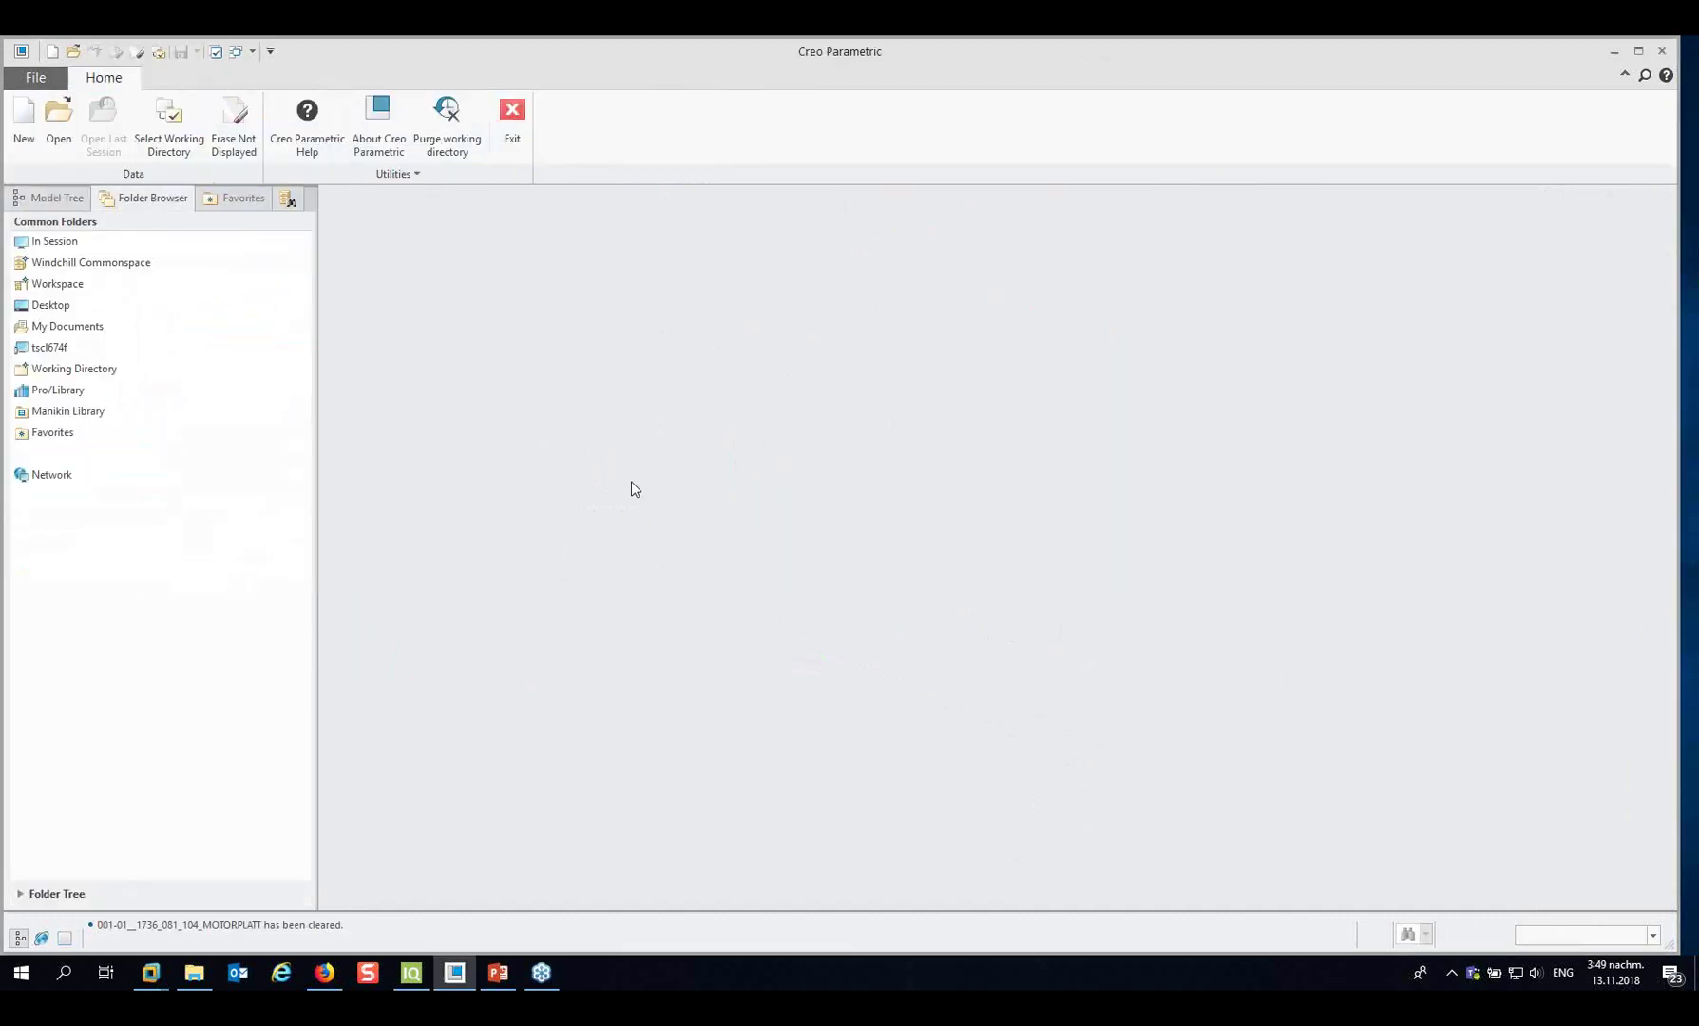
# Open the assembly aufstieg_2.asm from the Windchill workspace.
pyautogui.click(55, 284)
pyautogui.click(928, 524)
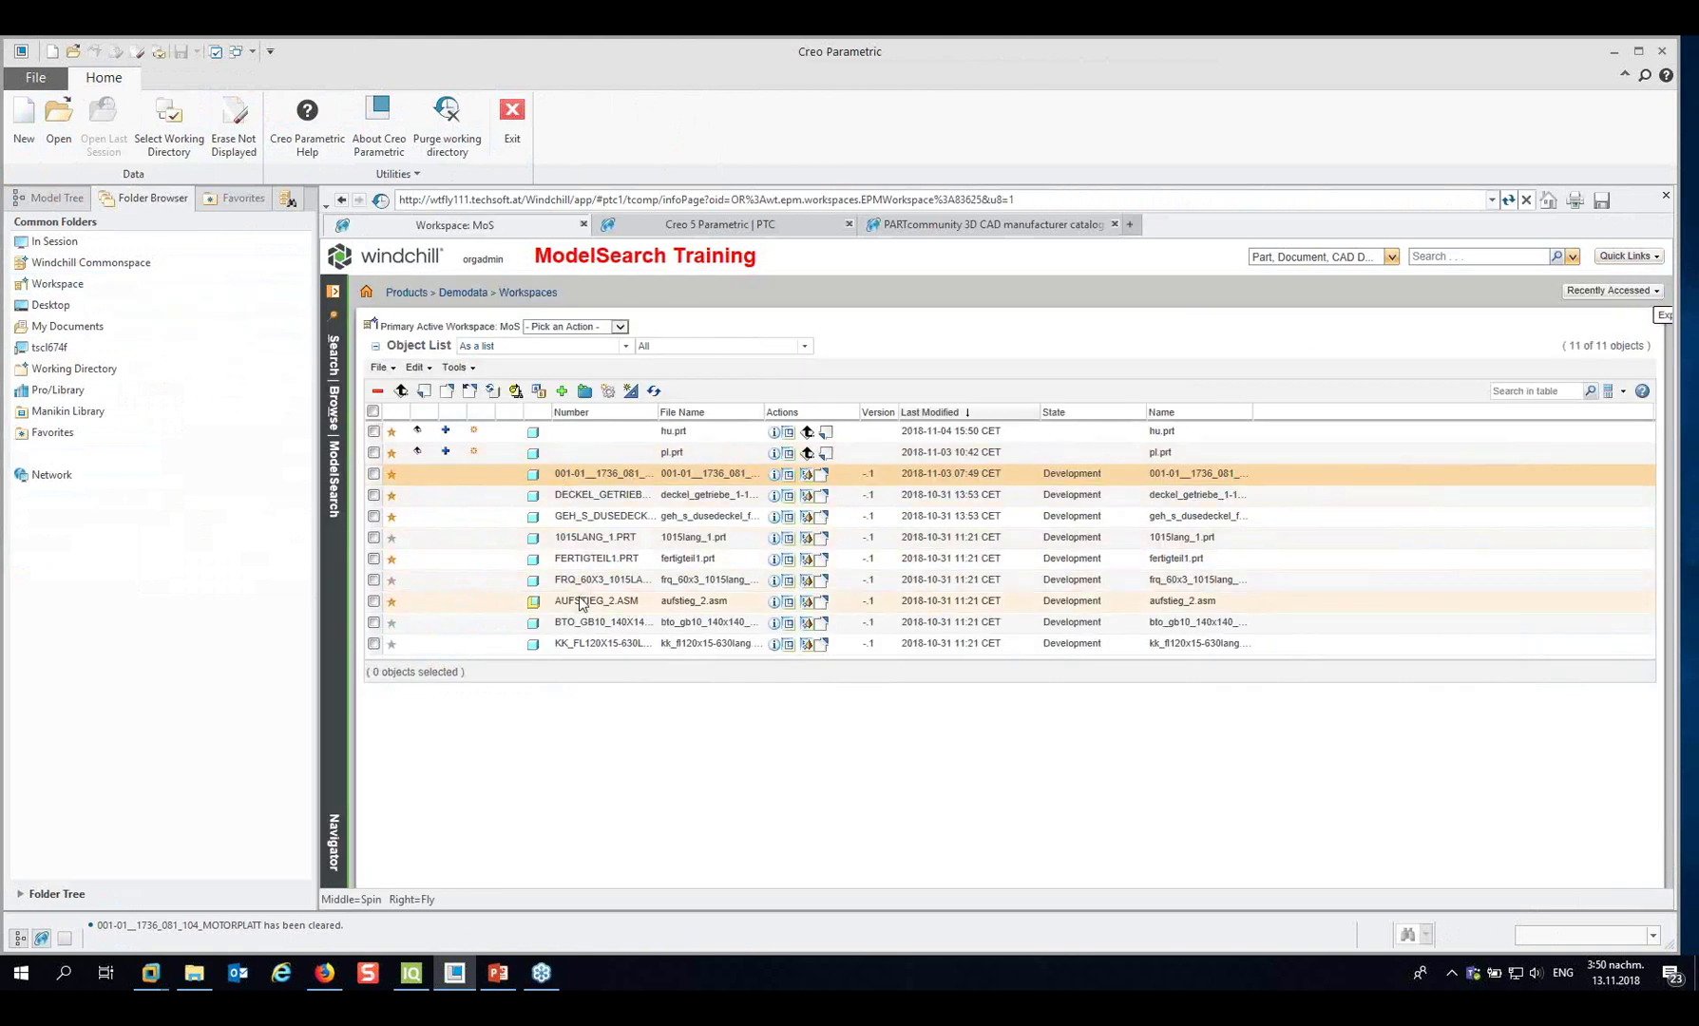
pyautogui.click(770, 605)
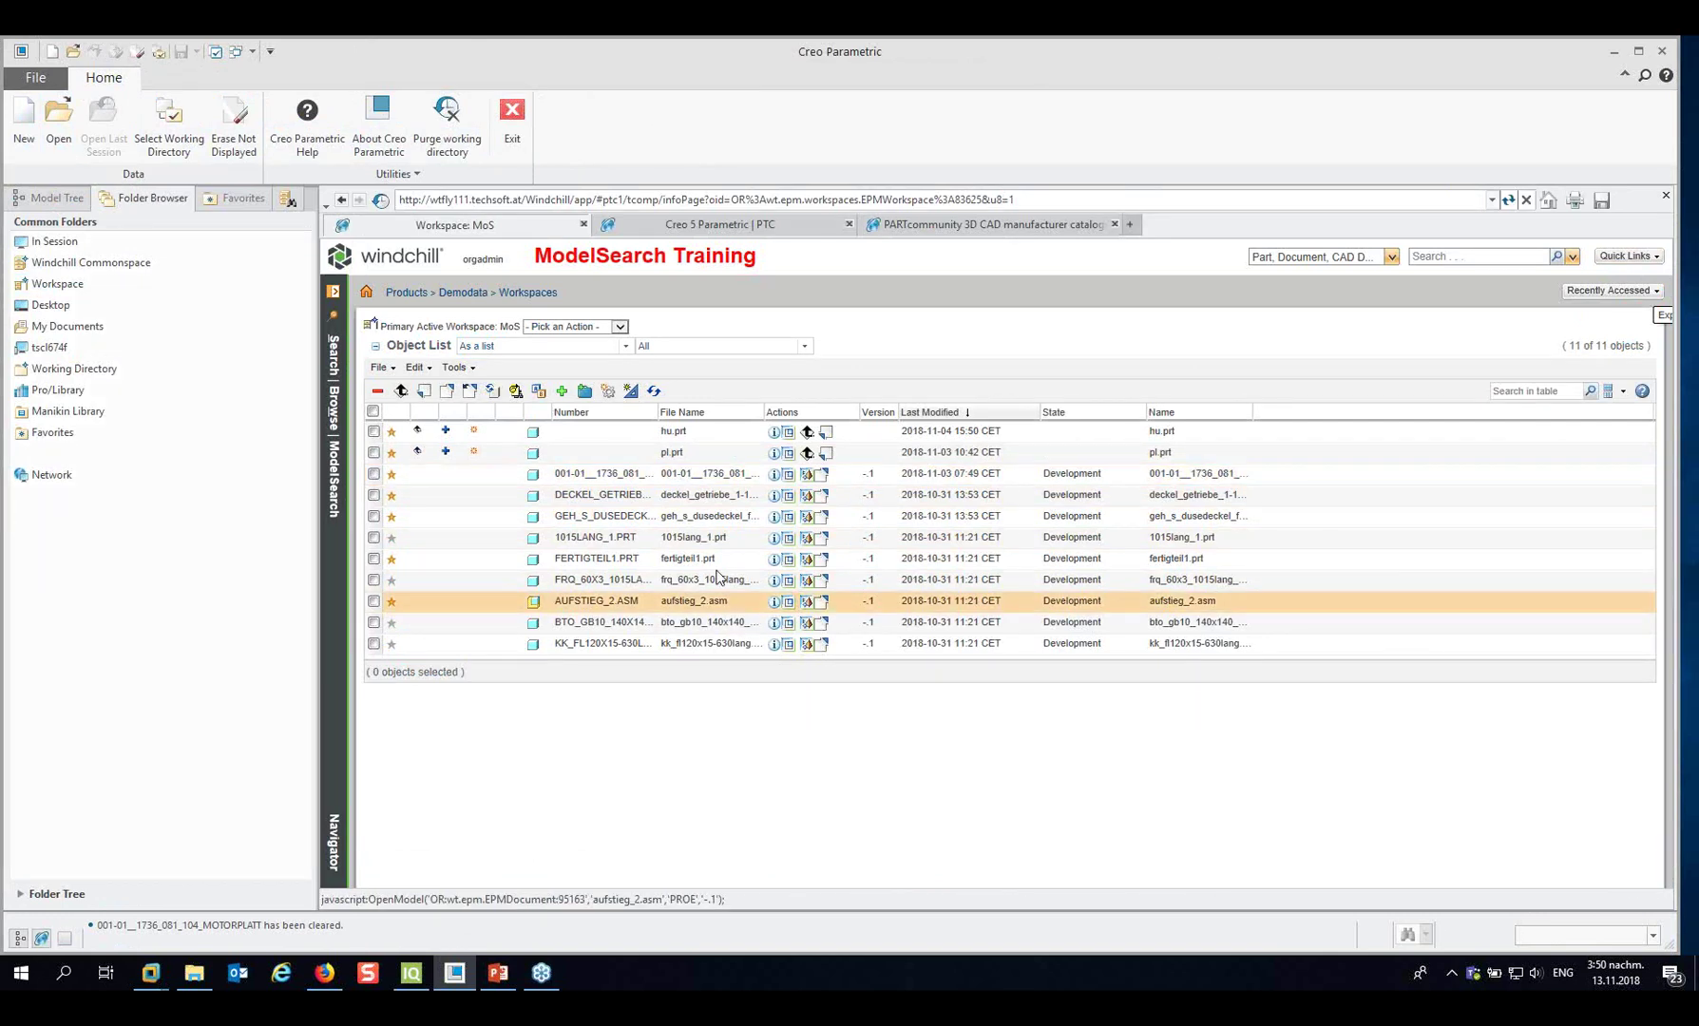
pyautogui.moveTo(1119, 582); pyautogui.dragTo(1142, 322, button='middle')
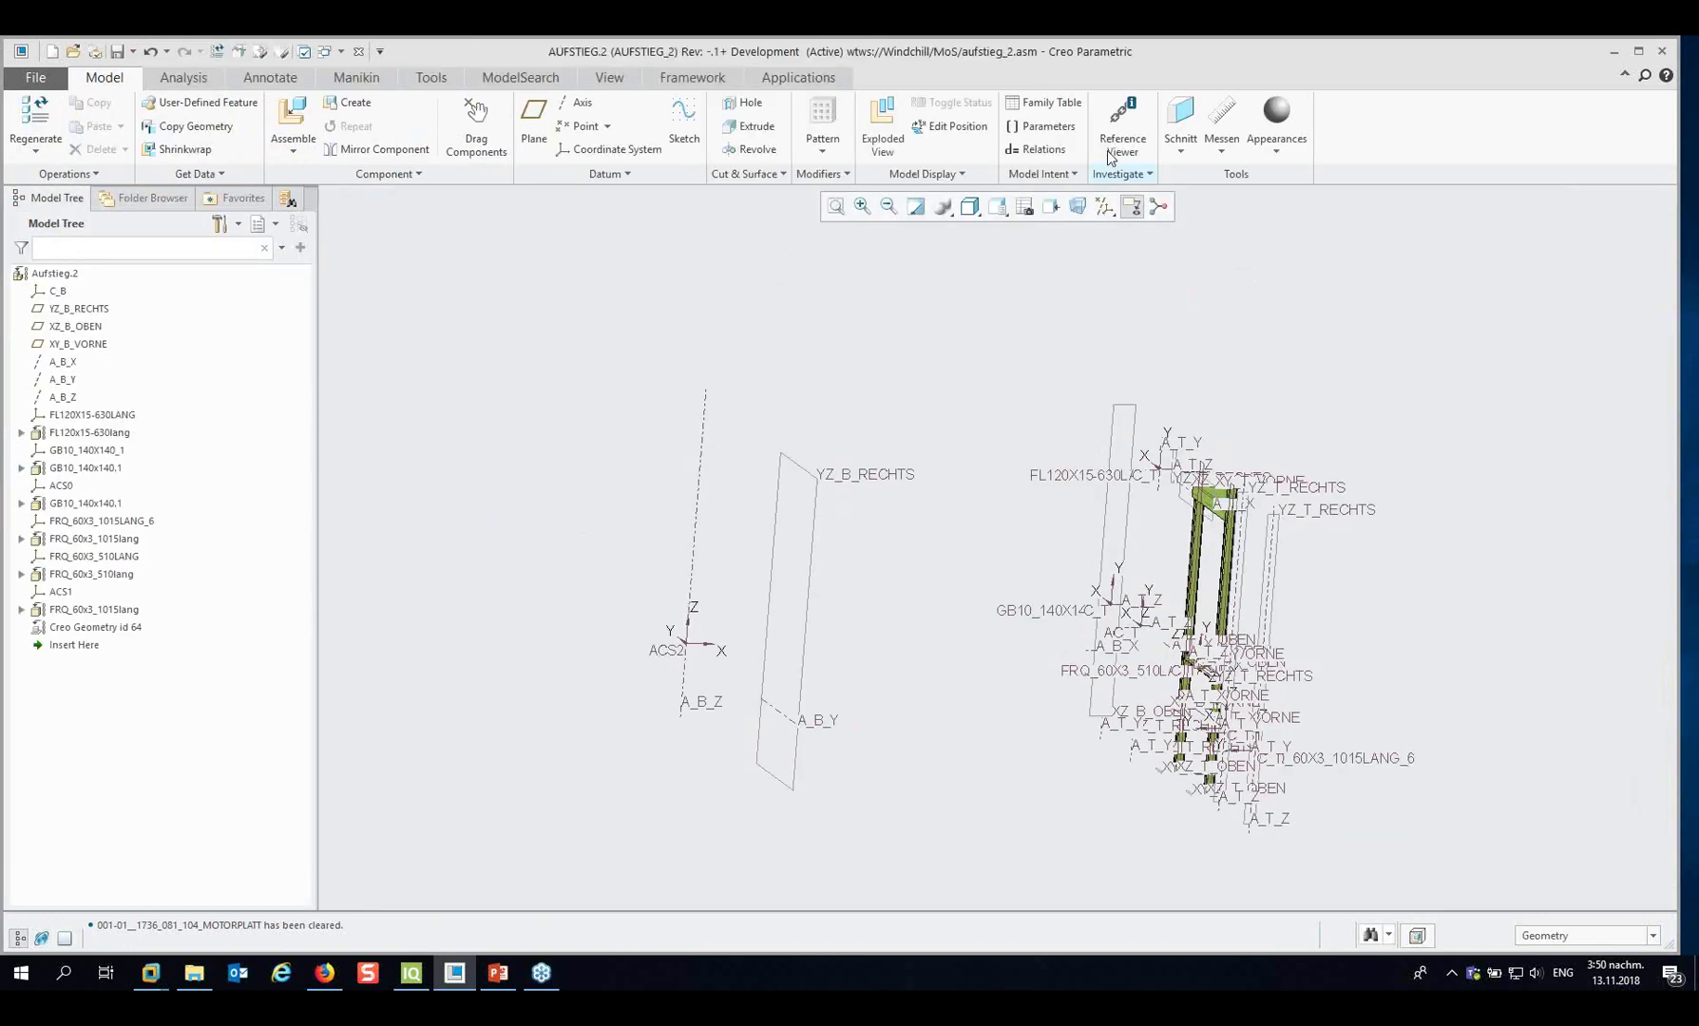
# Hide all datum axes, points, coordinate systems and planes, and orient the ladder frame to face the viewer.
pyautogui.click(1105, 211)
pyautogui.click(1103, 231)
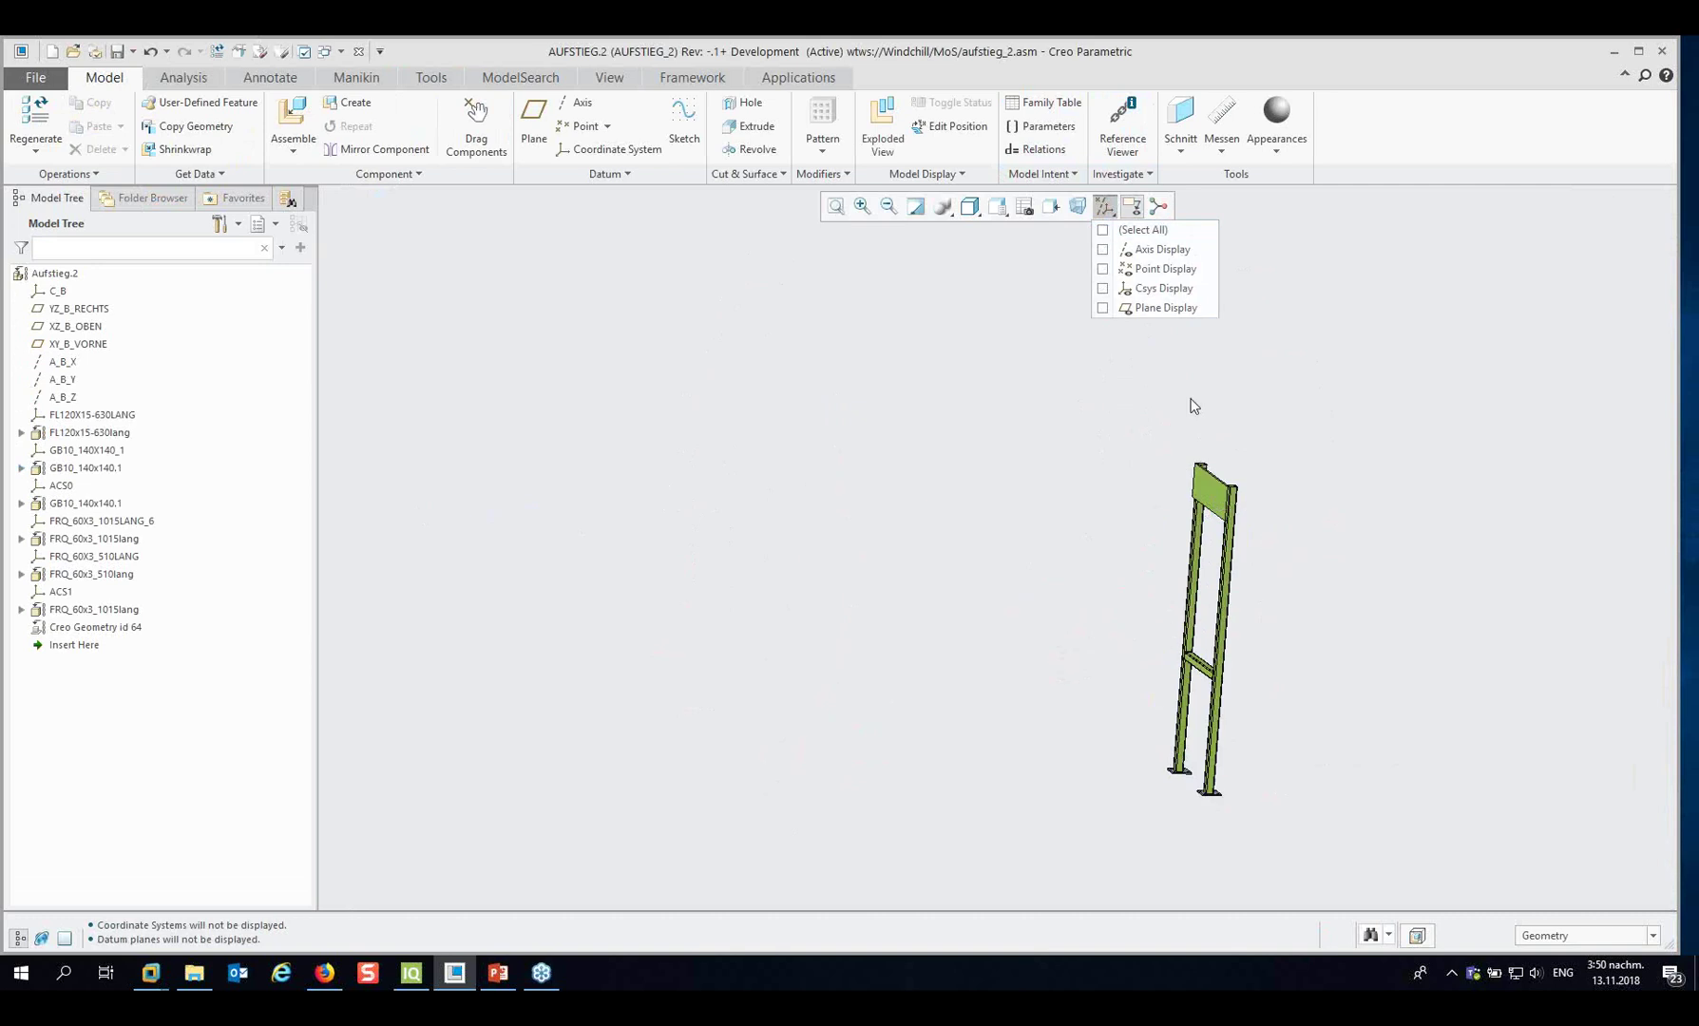
pyautogui.moveTo(1270, 588)
pyautogui.mouseDown(button='middle')
pyautogui.moveTo(1316, 641)
pyautogui.moveTo(1281, 569)
pyautogui.moveTo(960, 493)
pyautogui.mouseUp(button='middle')
pyautogui.scroll(3, 979, 481)
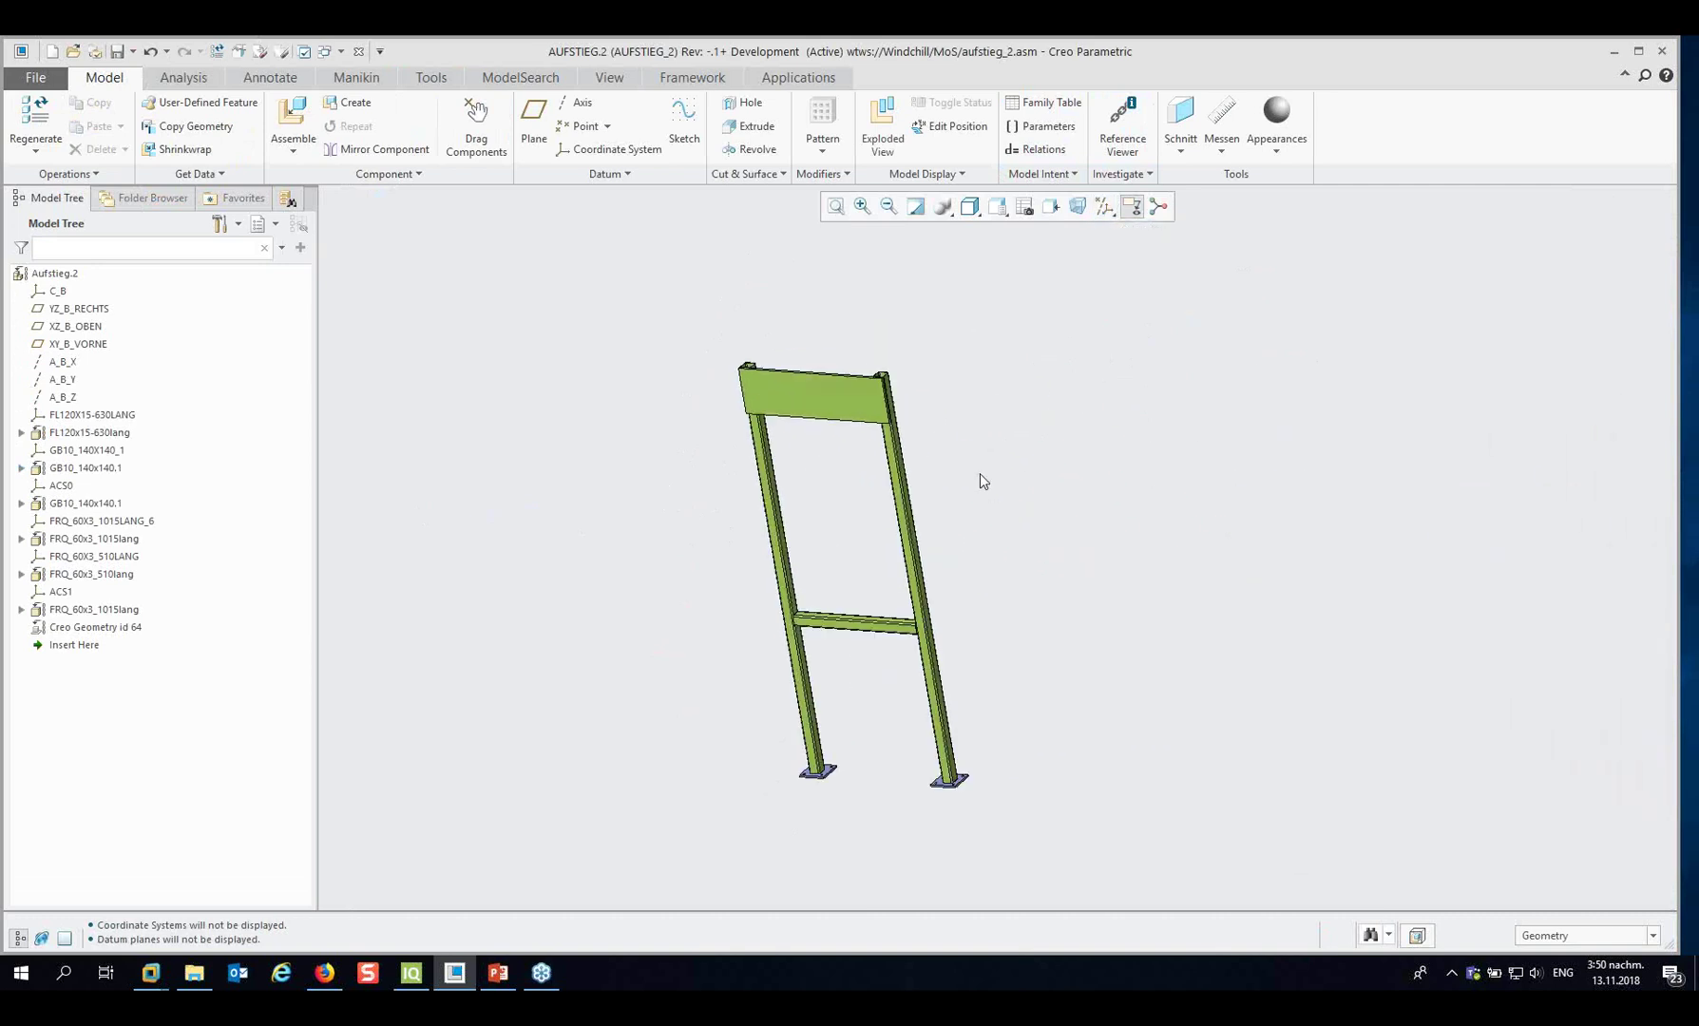
pyautogui.scroll(-2, 518, 522)
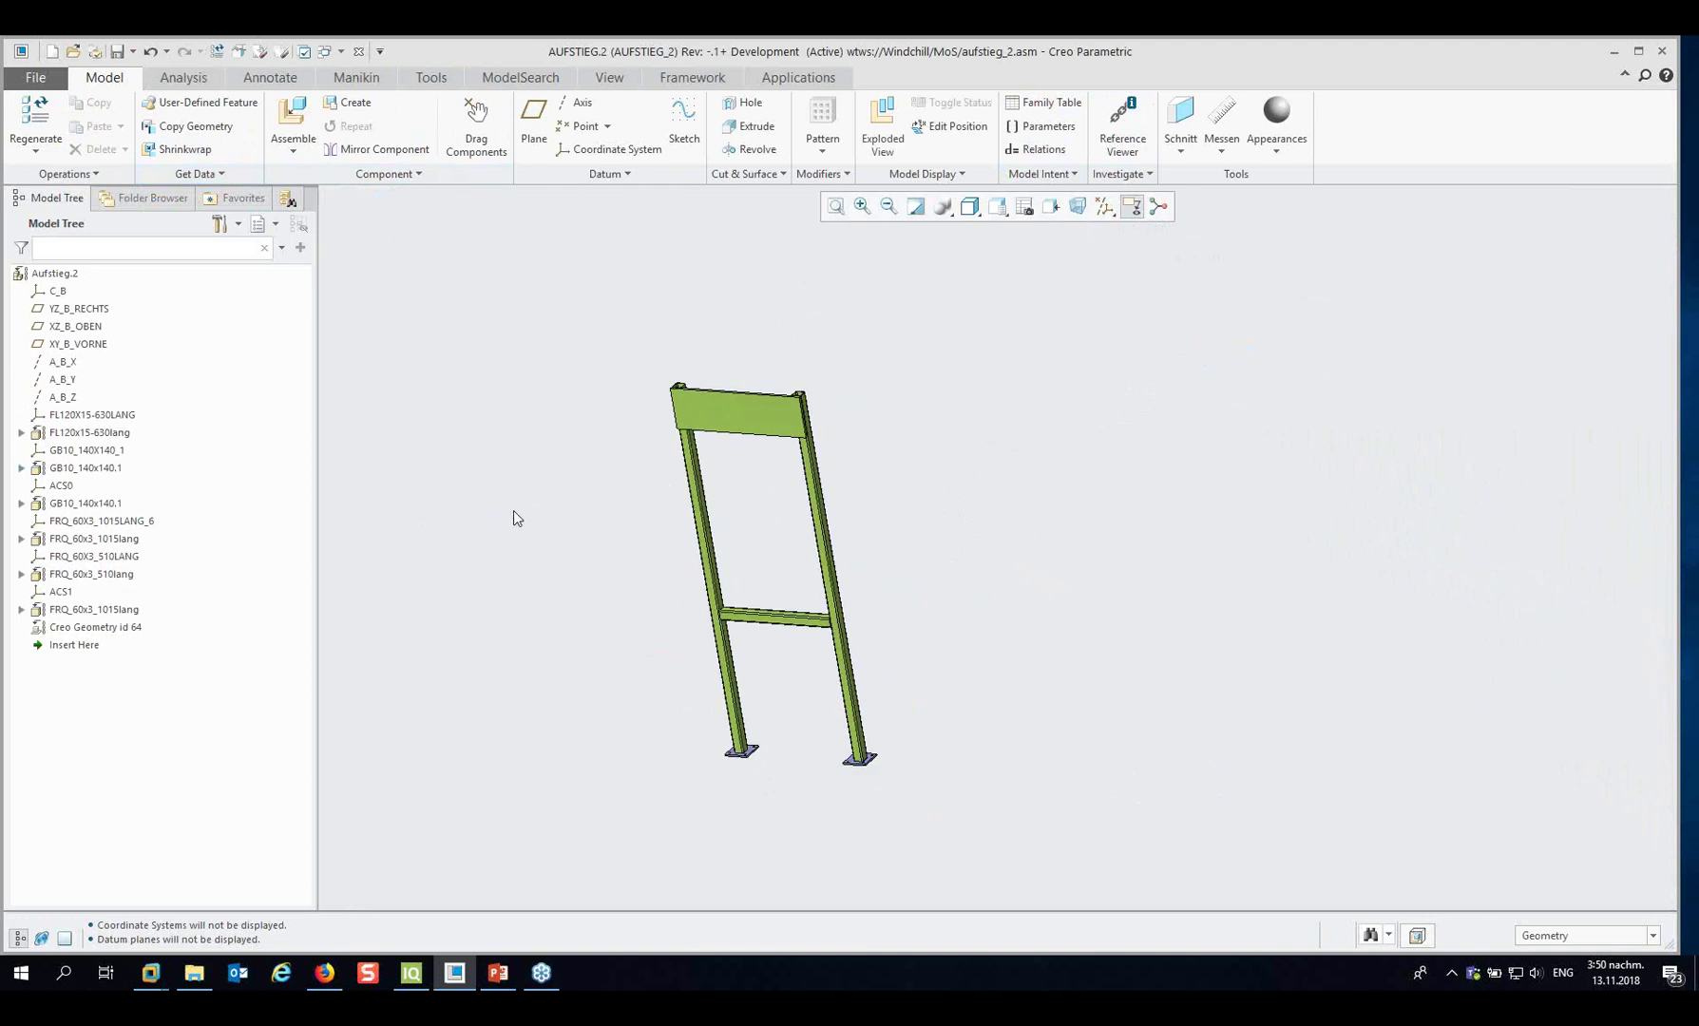
# Regenerate the frame assembly to start ModelSearch Live and preview the similar assemblies it offers.
pyautogui.hotkey('ctrl', 'g')
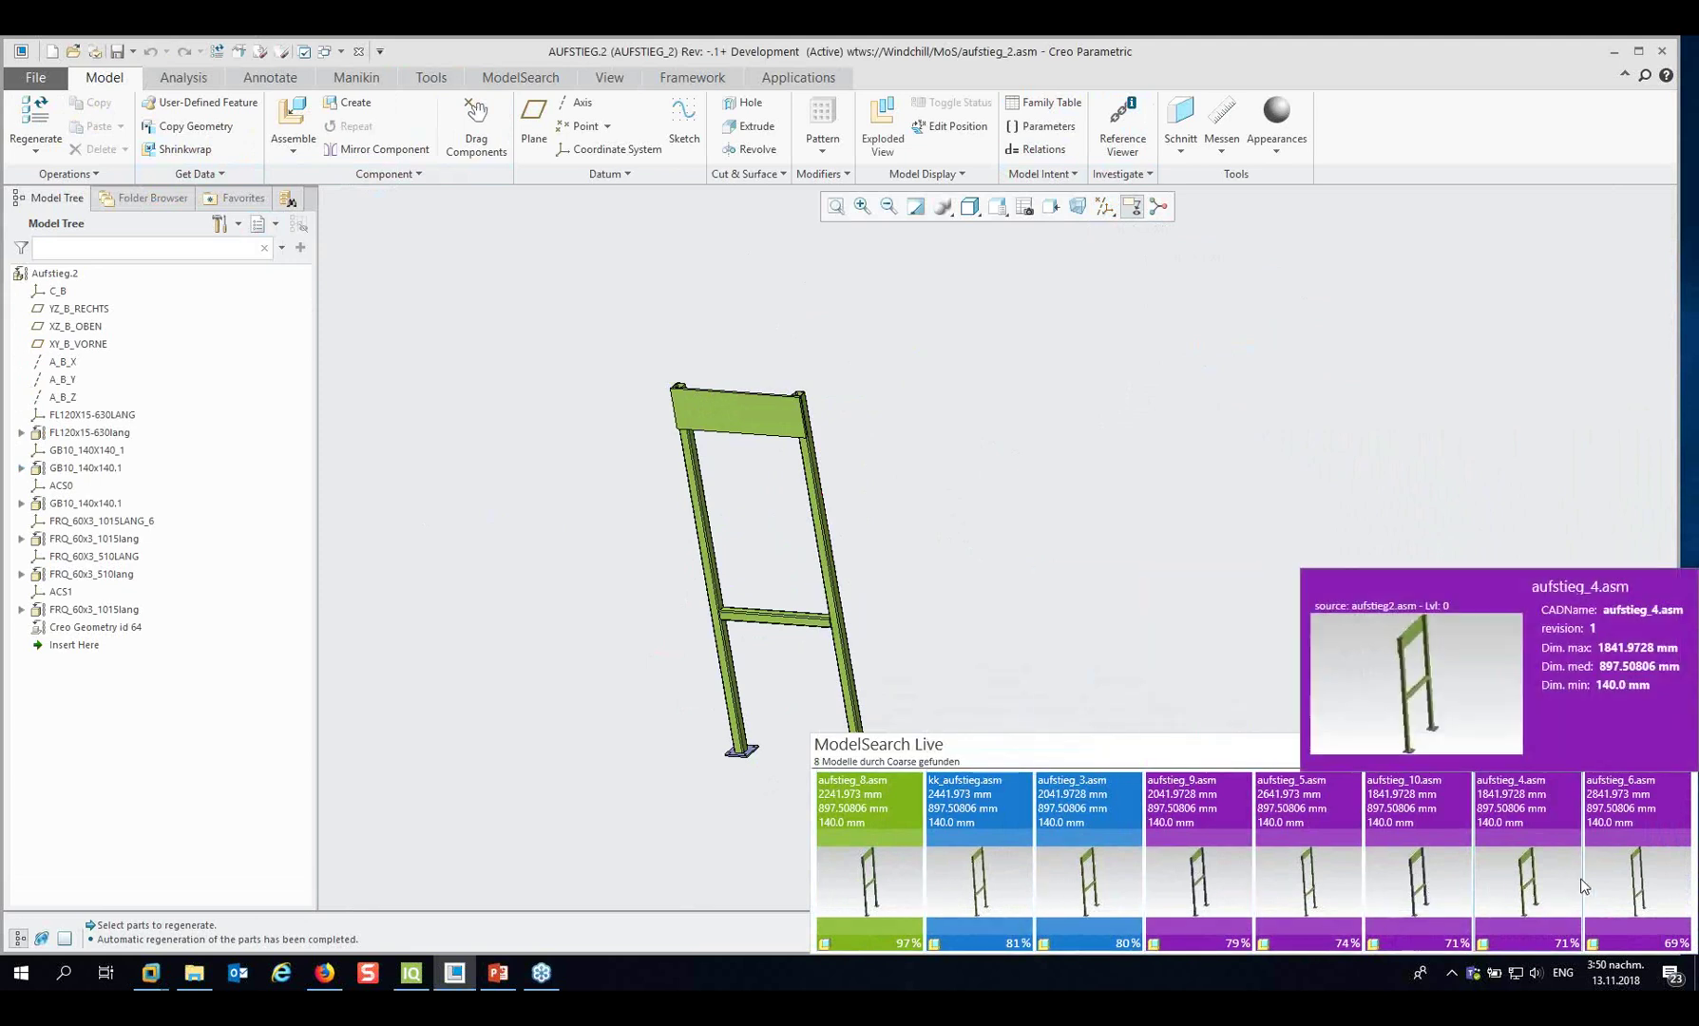
pyautogui.moveTo(874, 882)
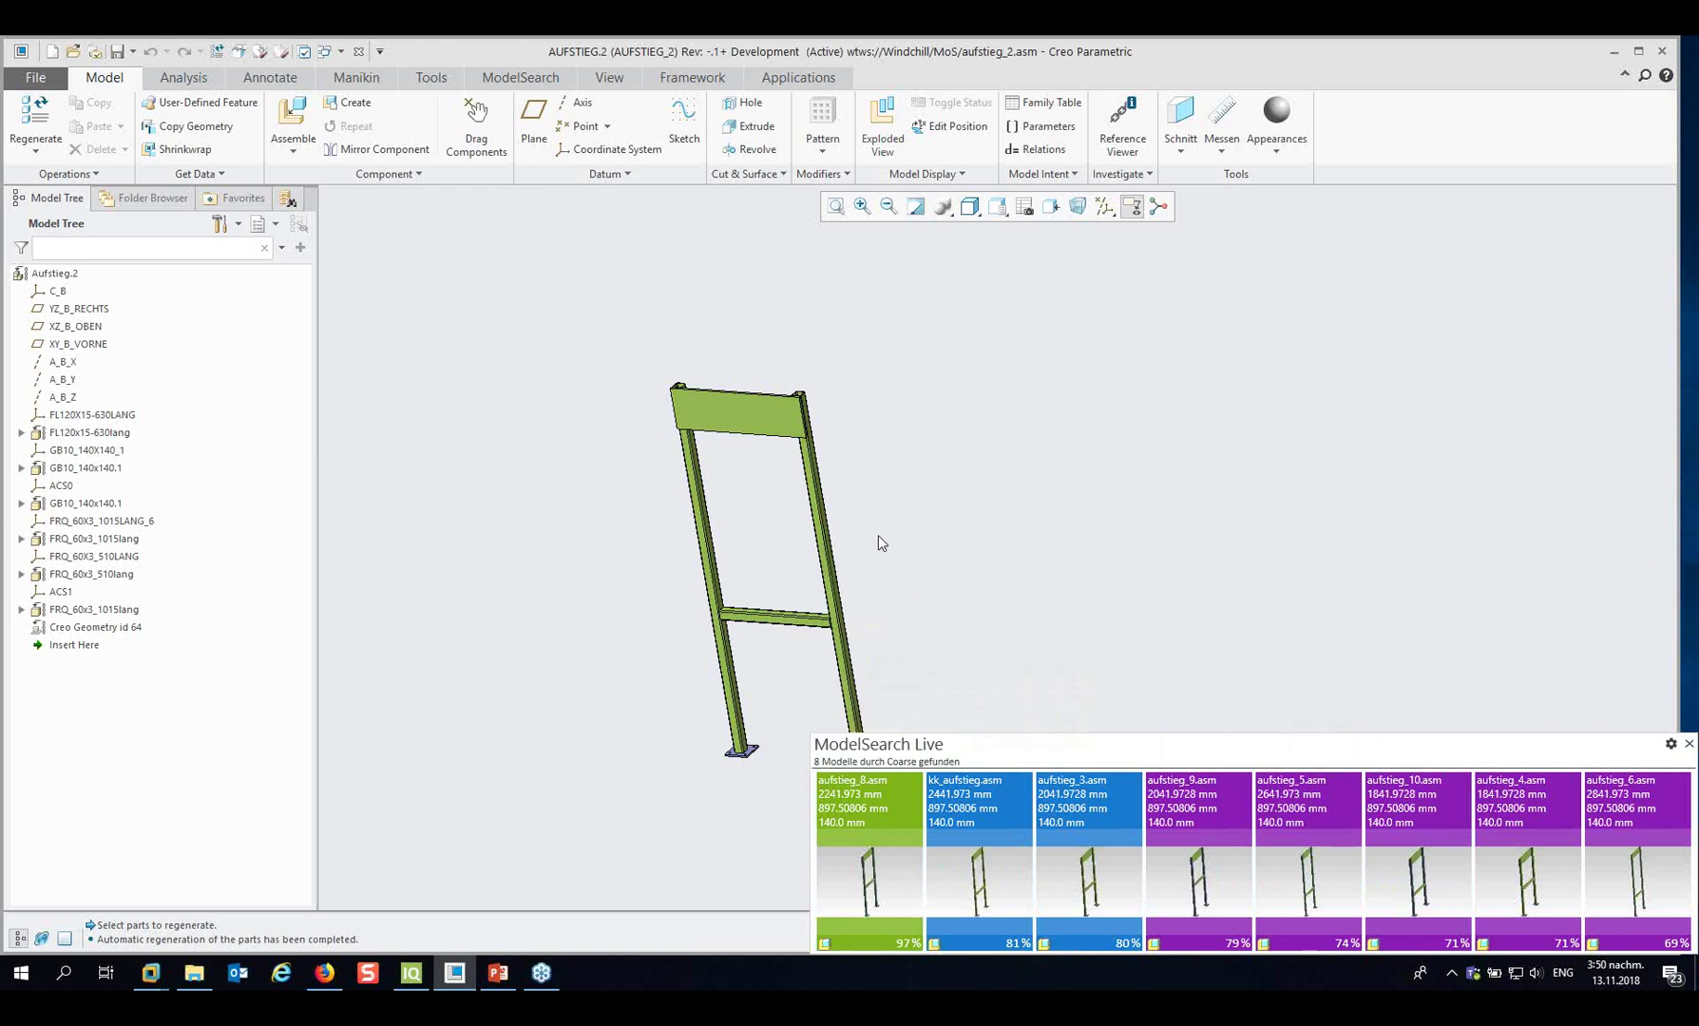
# Erase the current frame assembly and its associated objects from the session.
pyautogui.click(34, 79)
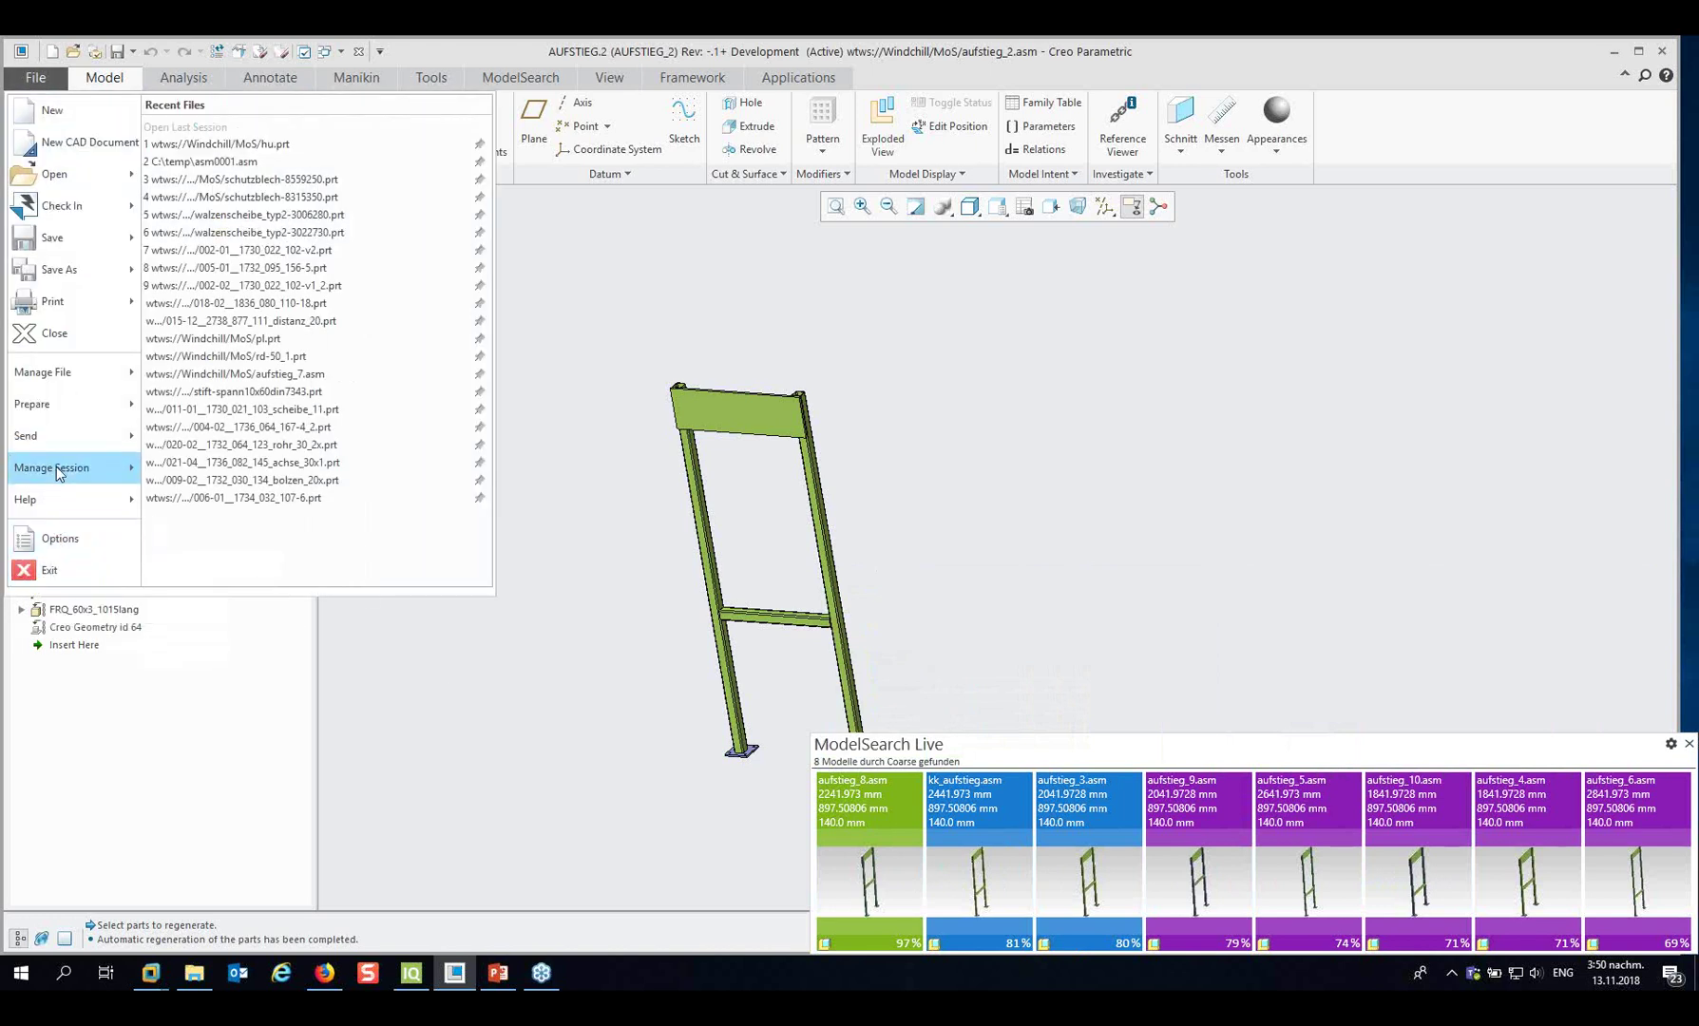
pyautogui.moveTo(56, 466)
pyautogui.click(224, 126)
pyautogui.click(879, 608)
pyautogui.click(853, 653)
# Open fertigteil1.prt from the Windchill workspace and close the ModelSearch Live results.
pyautogui.click(58, 284)
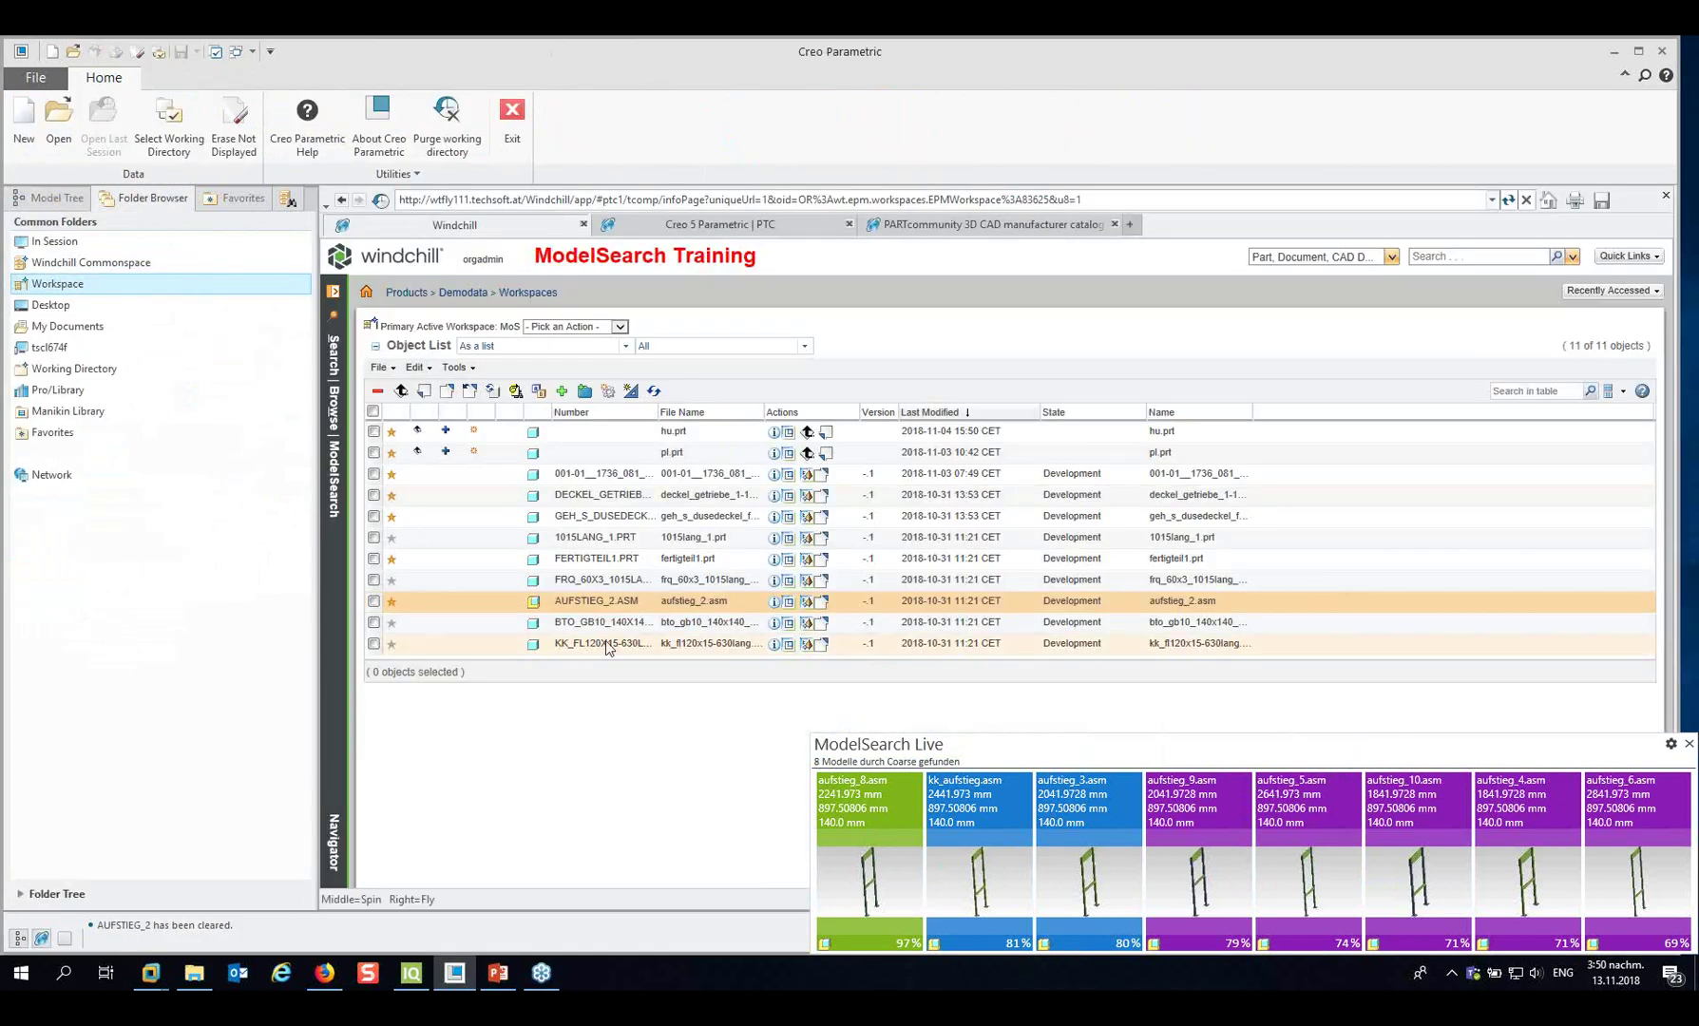
pyautogui.click(587, 559)
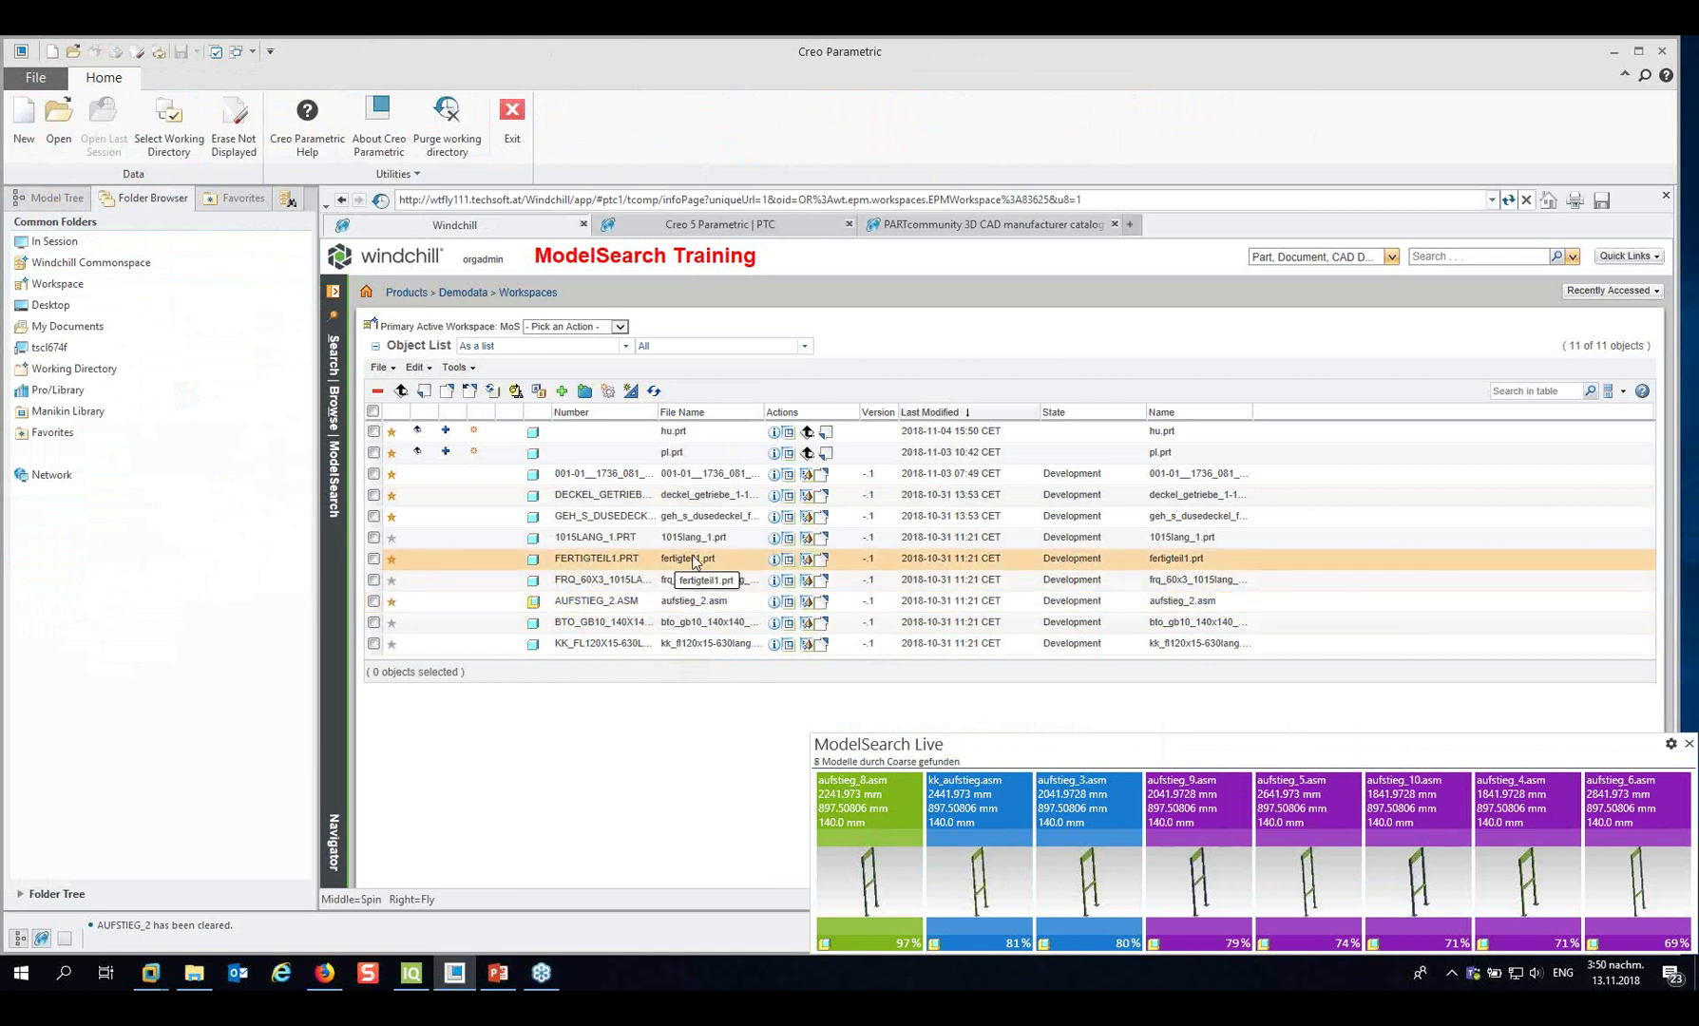
pyautogui.click(789, 560)
pyautogui.moveTo(699, 538); pyautogui.dragTo(817, 492, button='middle')
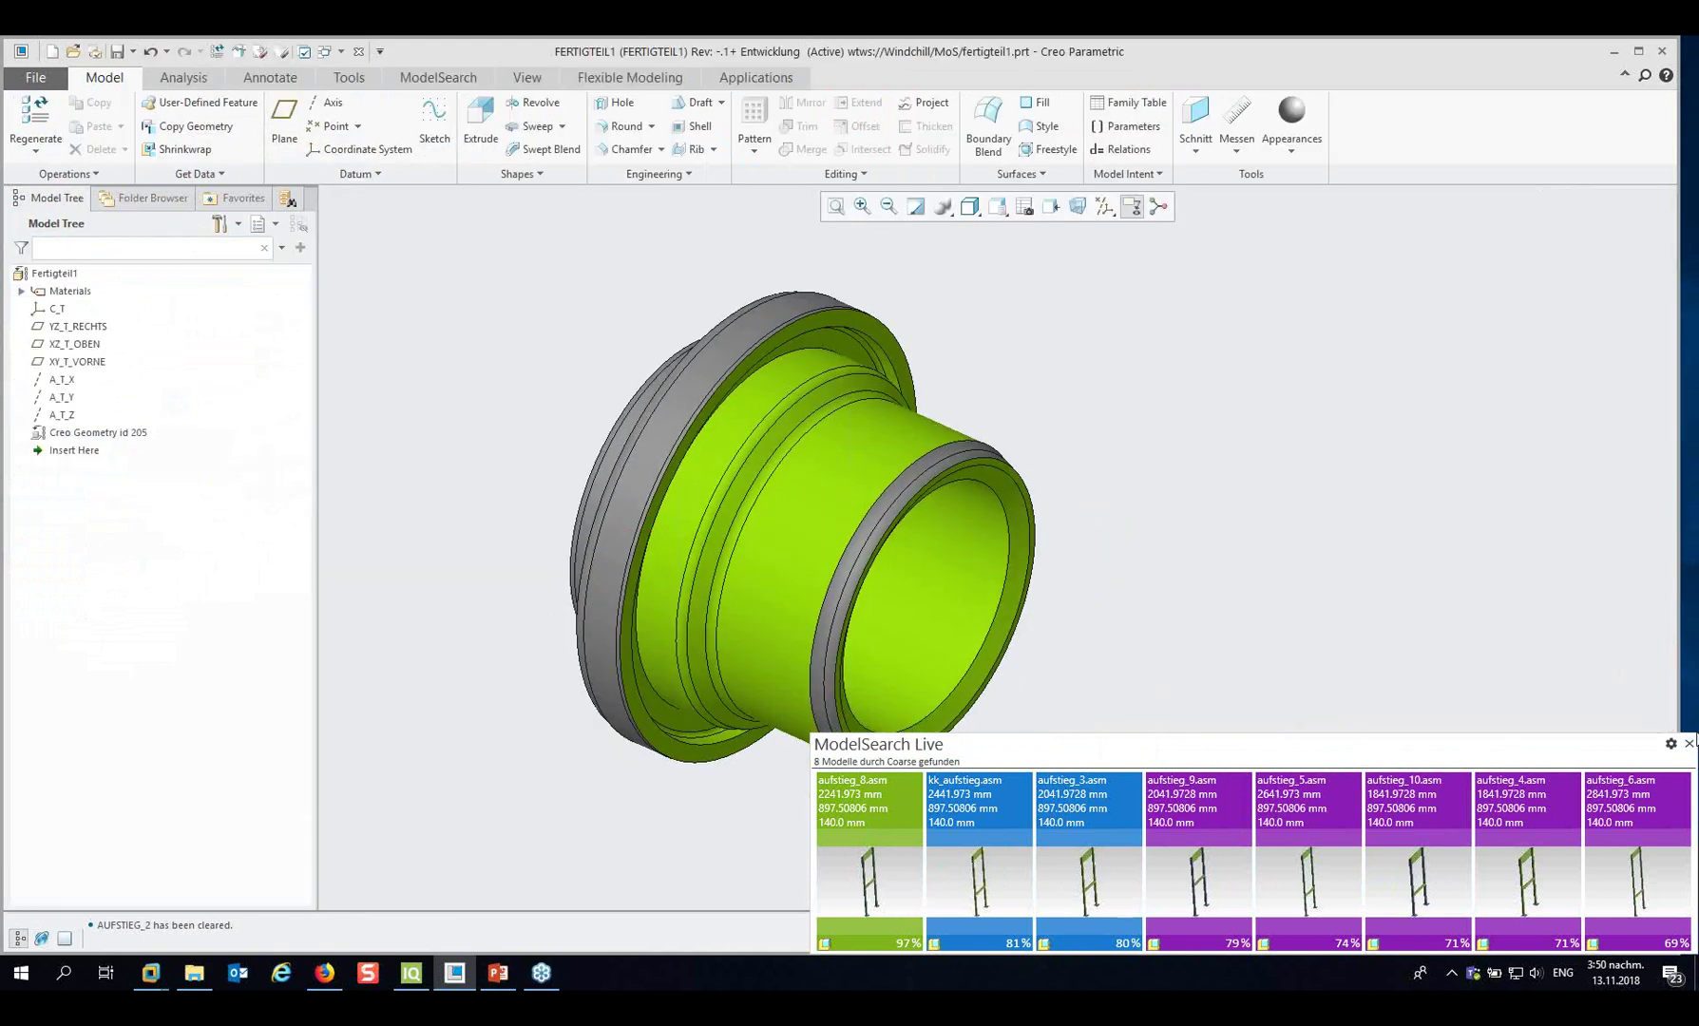
pyautogui.click(1689, 744)
pyautogui.scroll(2, 579, 318)
pyautogui.scroll(-2, 580, 316)
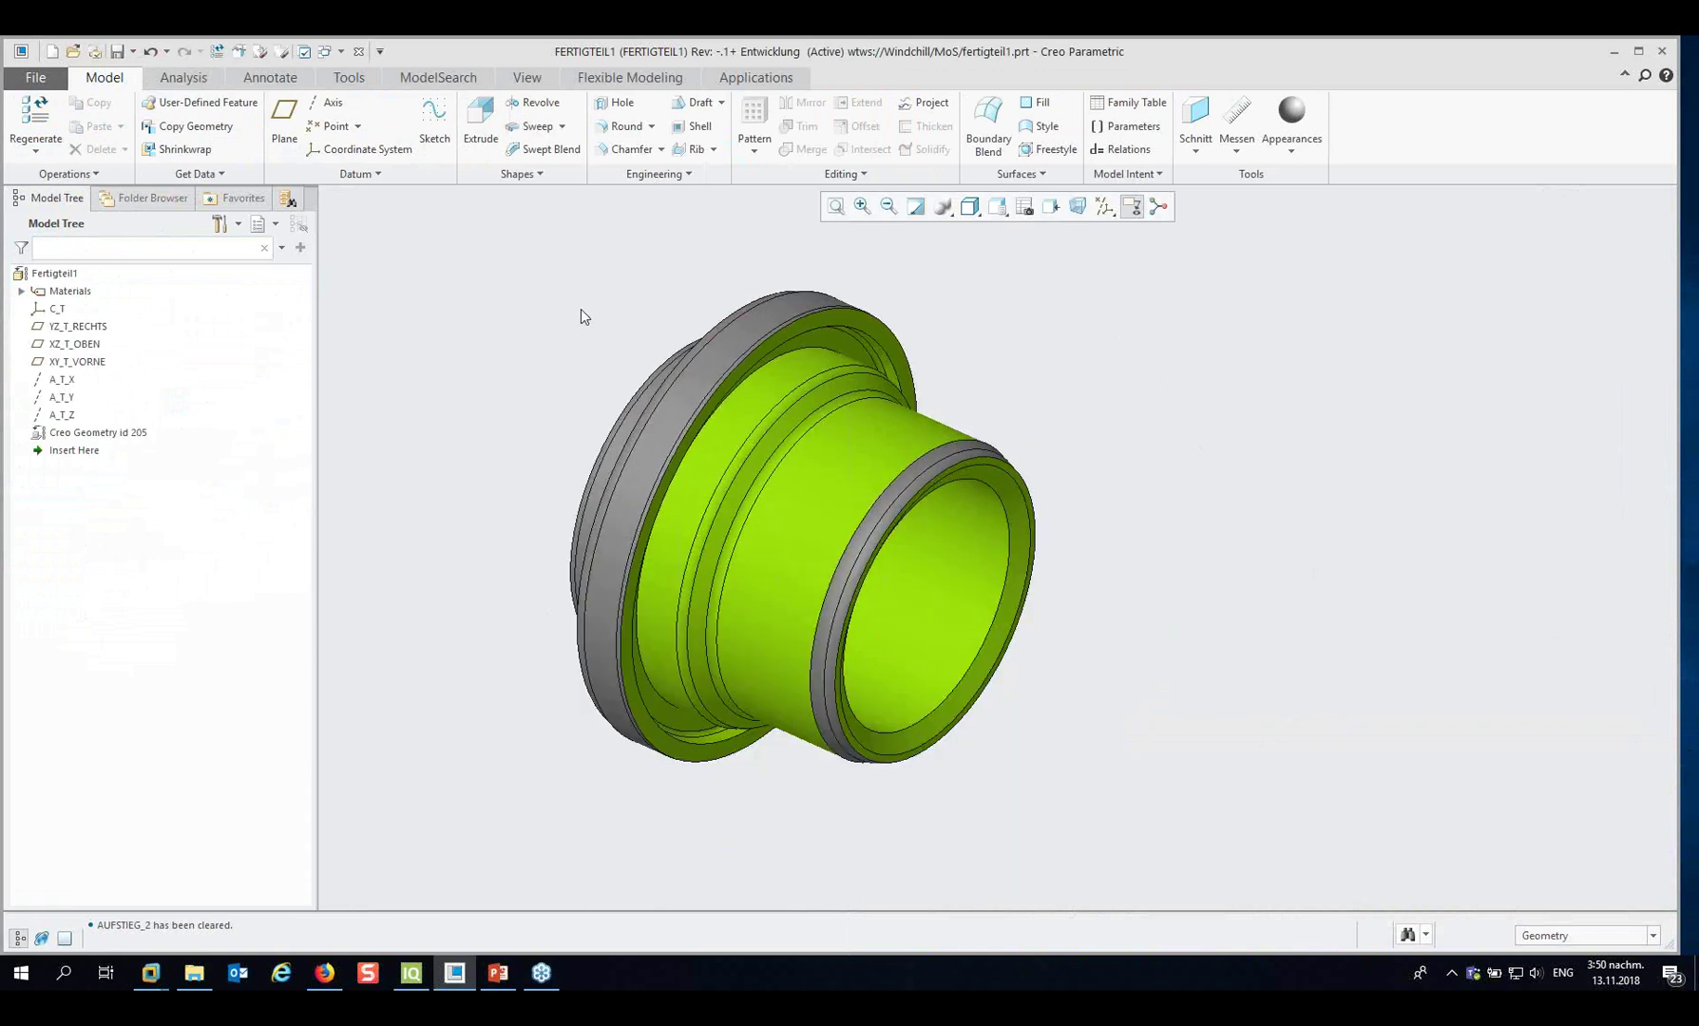
# Run a Raw Part search with ModelSearch for the flanged sleeve.
pyautogui.click(446, 76)
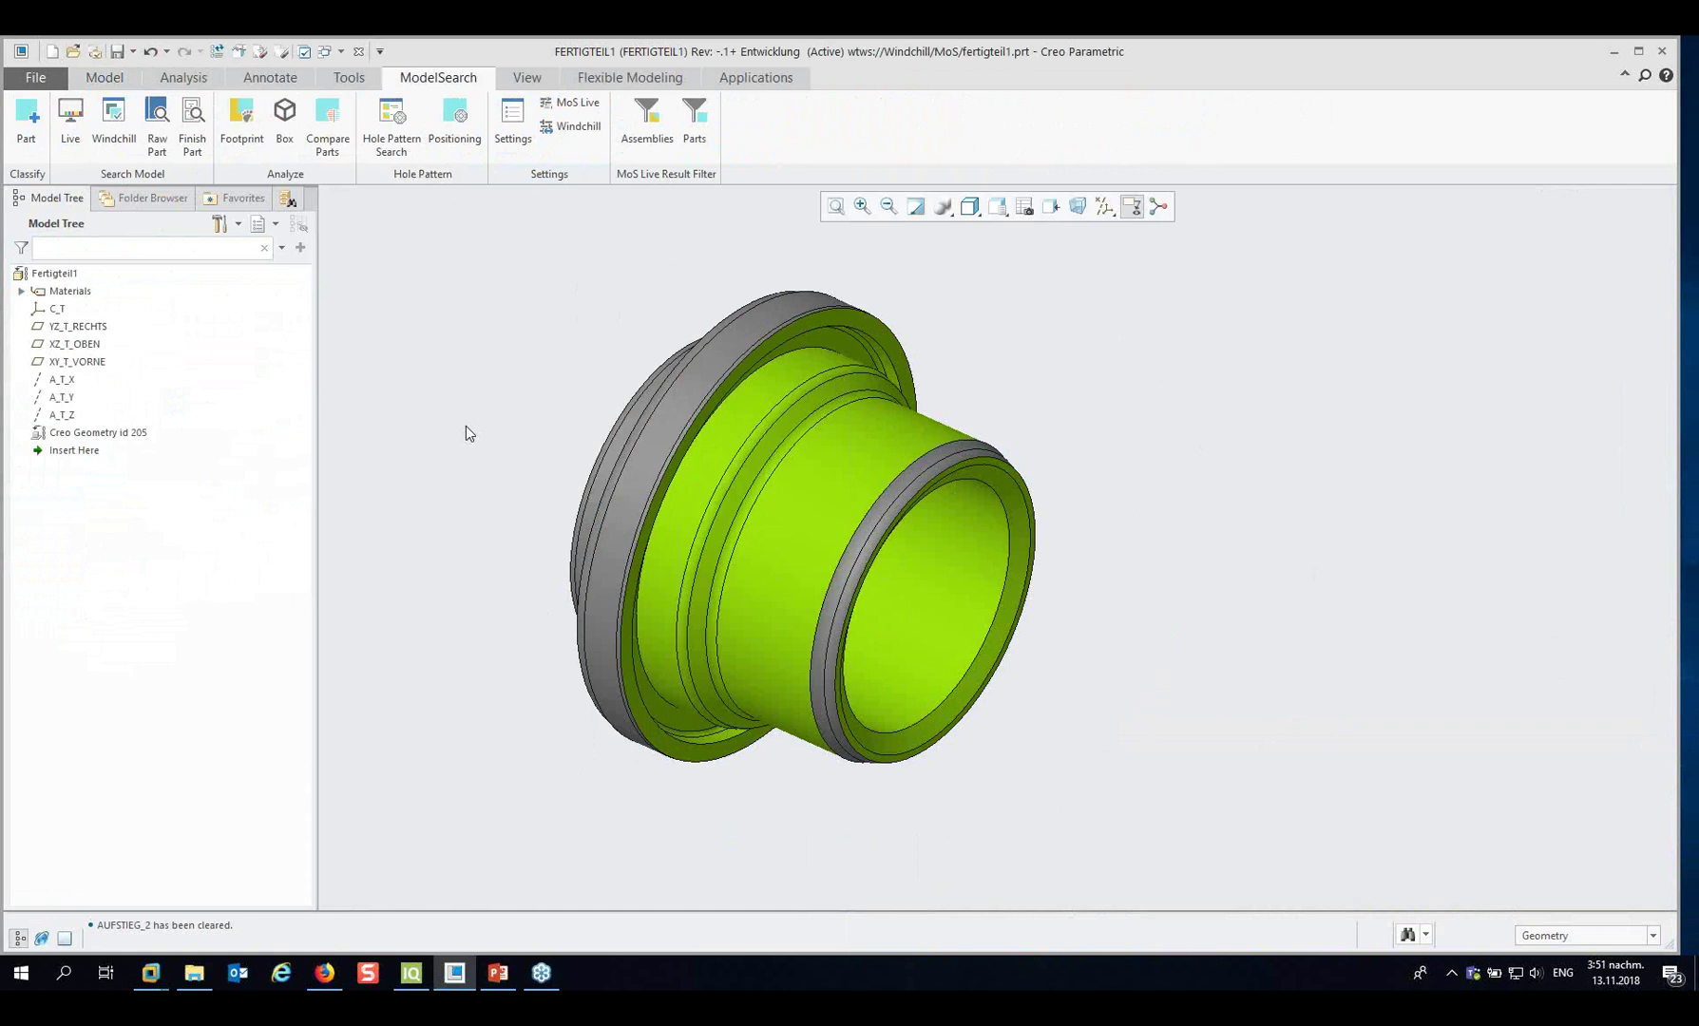
pyautogui.click(158, 118)
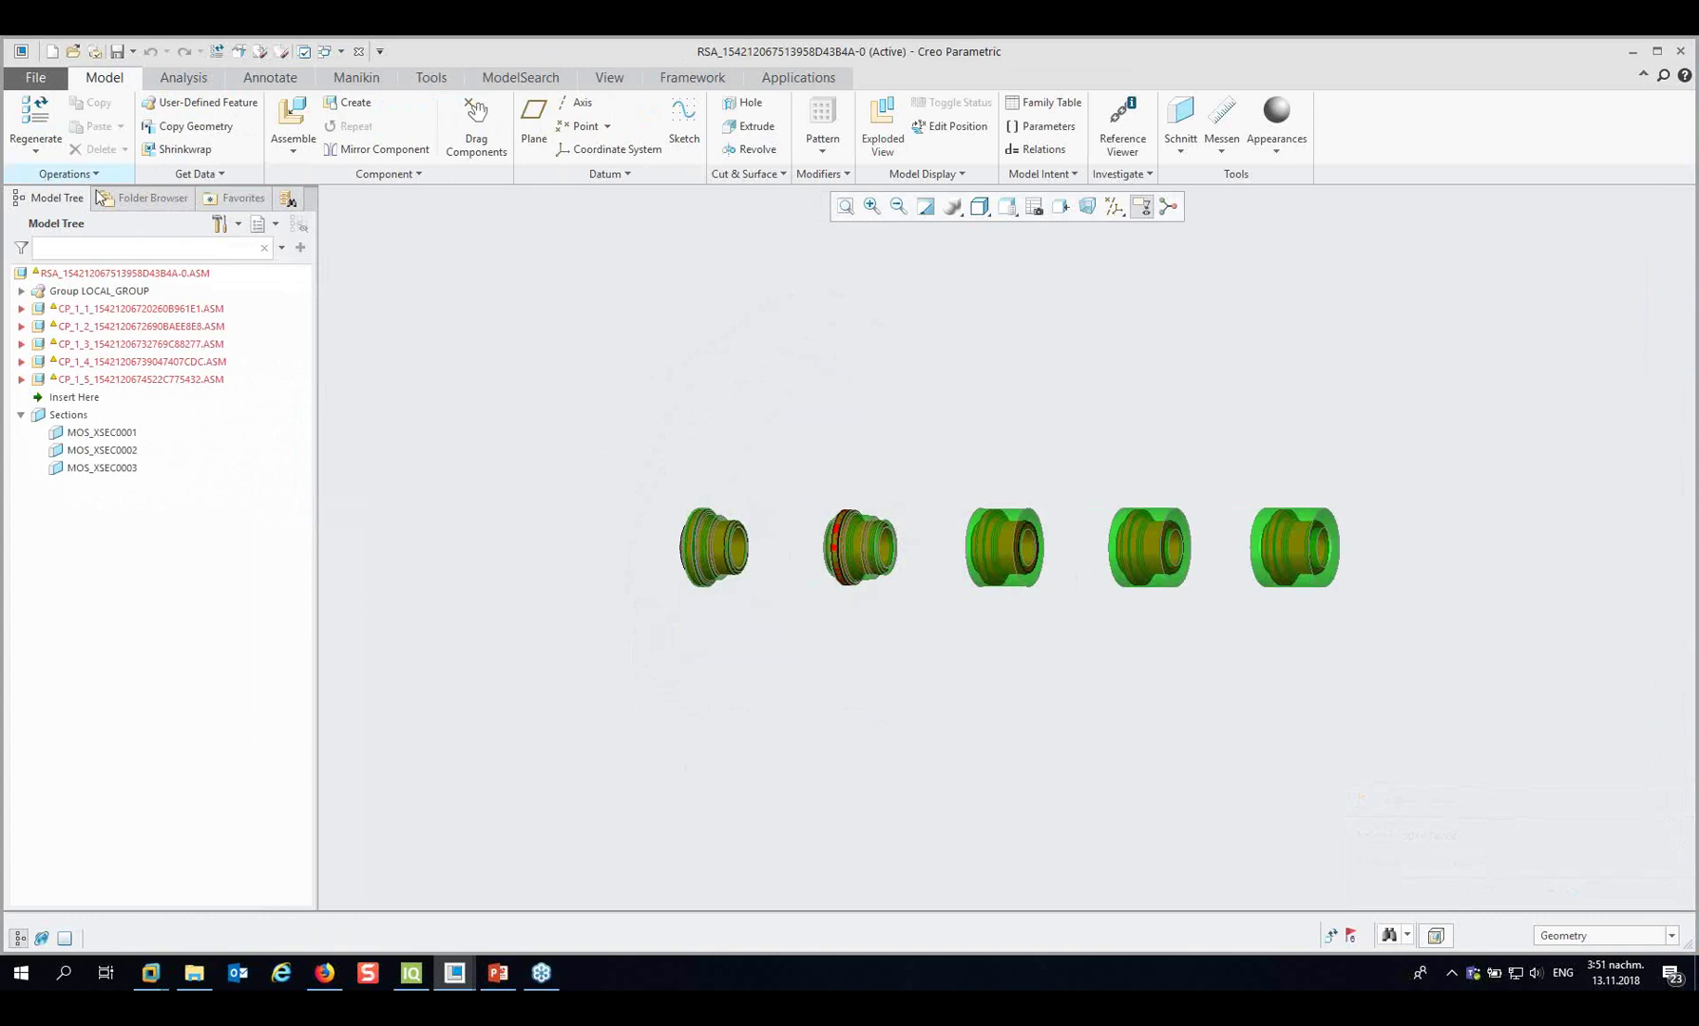
# Activate cross section MOS_XSEC0001 in the raw part result assembly and compare the sectioned sleeve with the overlaid raw parts.
pyautogui.click(93, 434)
pyautogui.rightClick(92, 435)
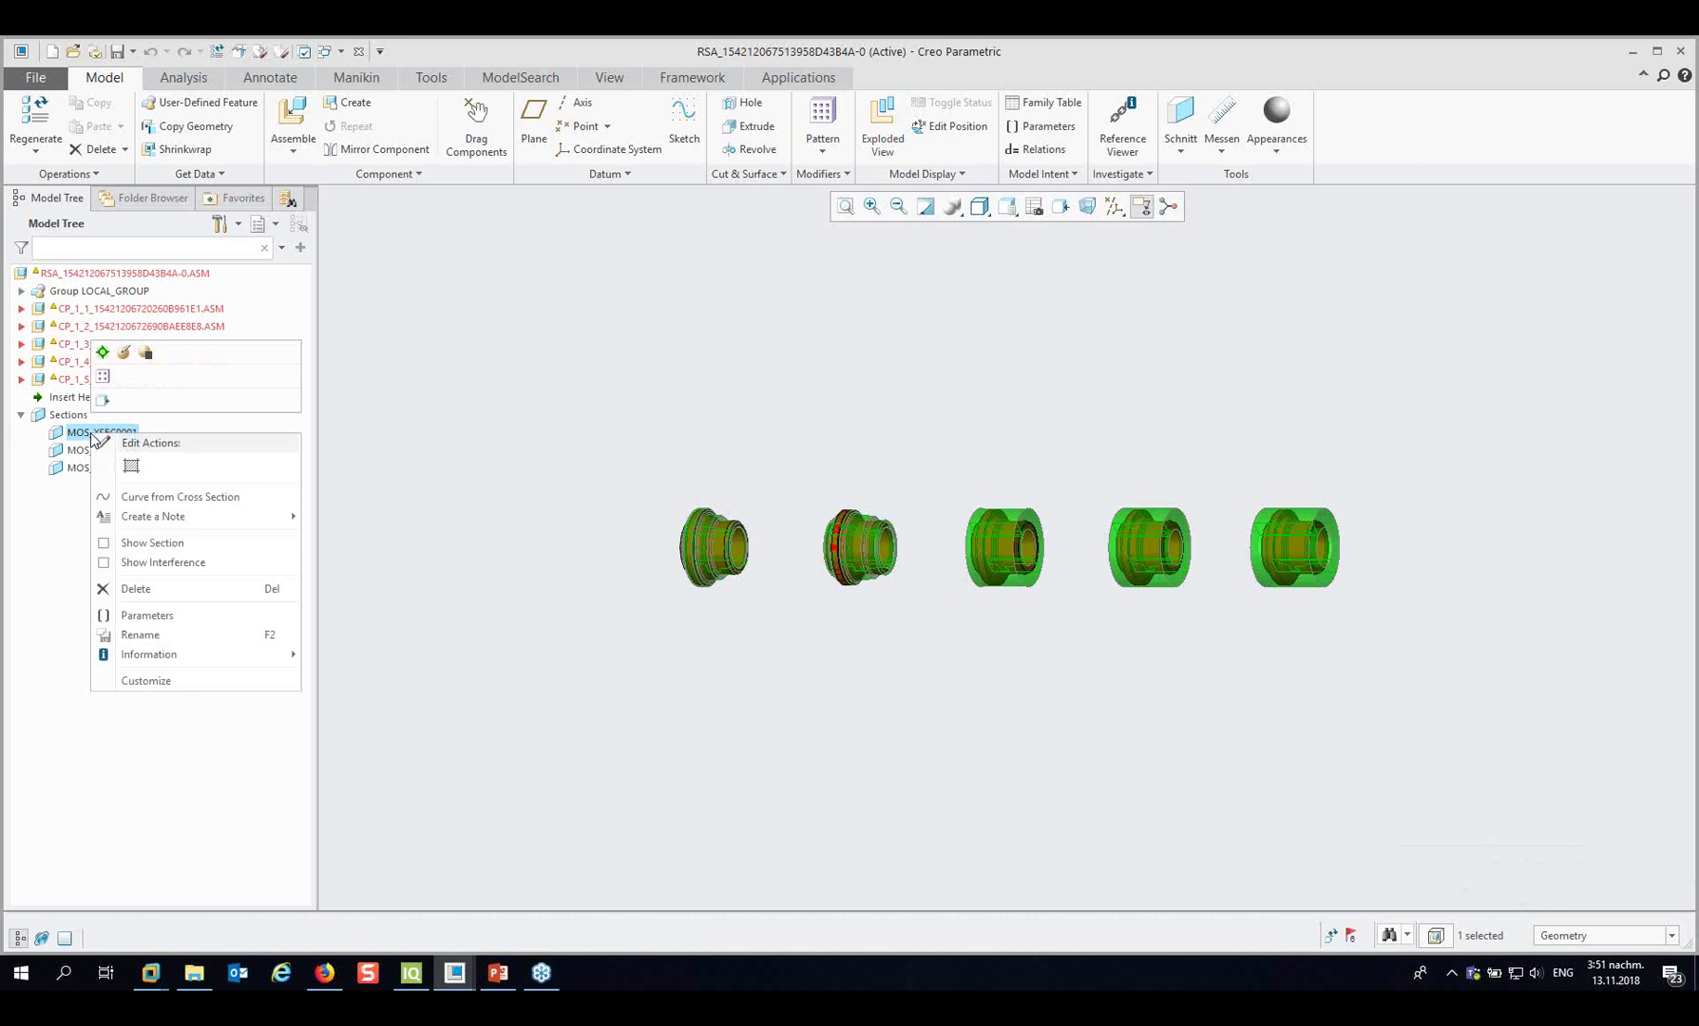
pyautogui.click(102, 354)
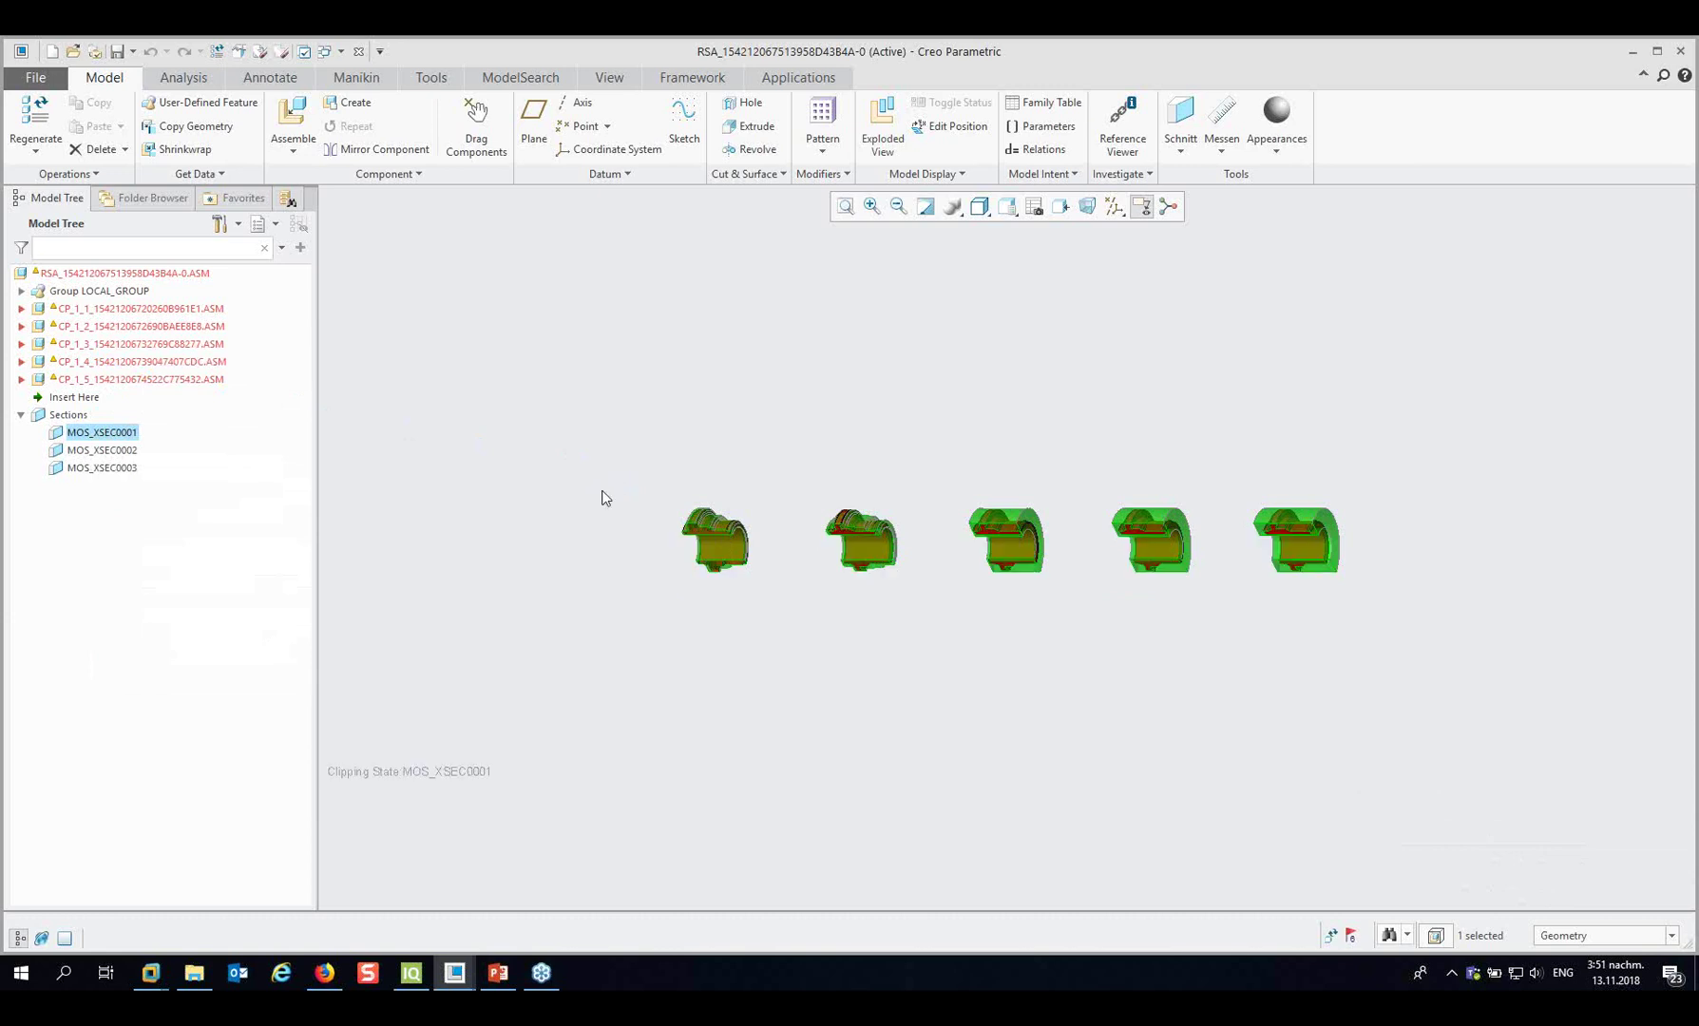
pyautogui.moveTo(601, 498); pyautogui.dragTo(729, 425, button='middle')
pyautogui.scroll(-6, 684, 639)
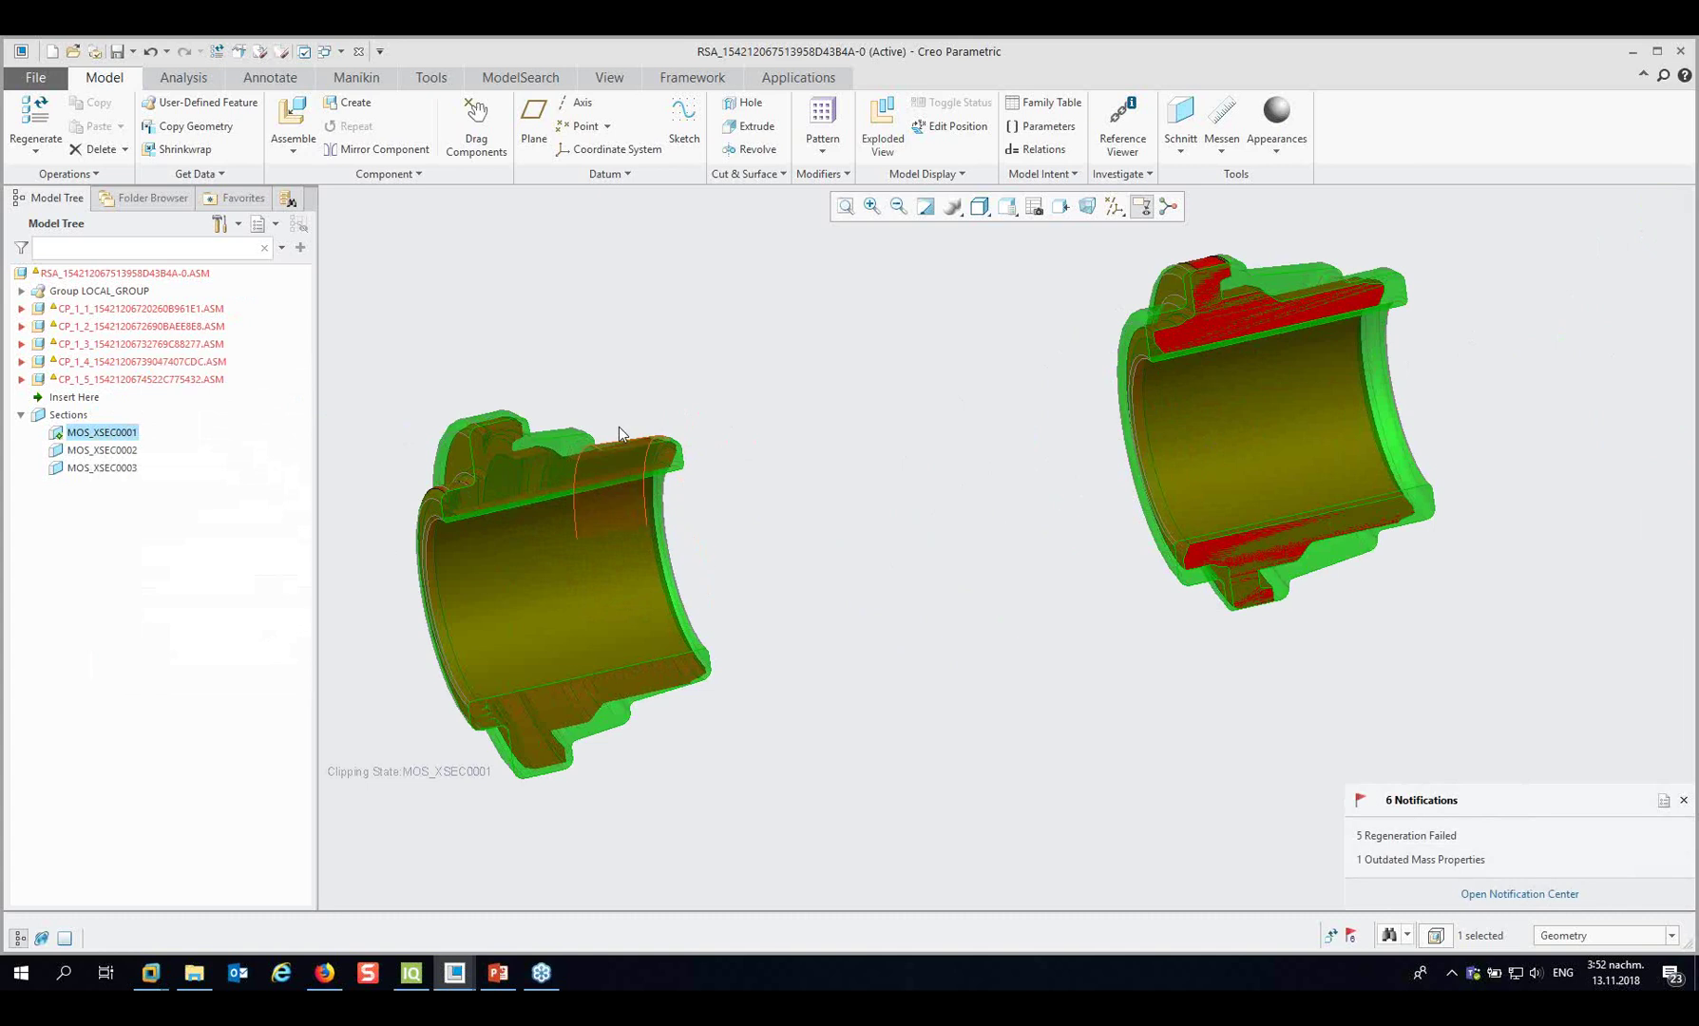
pyautogui.moveTo(1083, 472)
pyautogui.mouseDown(button='middle')
pyautogui.moveTo(1031, 470)
pyautogui.moveTo(825, 541)
pyautogui.moveTo(922, 519)
pyautogui.moveTo(550, 582)
pyautogui.mouseUp(button='middle')
pyautogui.moveTo(1297, 394); pyautogui.dragTo(778, 512, button='middle')
pyautogui.moveTo(1346, 371)
pyautogui.mouseDown(button='middle')
pyautogui.moveTo(825, 493)
pyautogui.moveTo(1100, 455)
pyautogui.moveTo(816, 512)
pyautogui.moveTo(747, 497)
pyautogui.moveTo(872, 508)
pyautogui.moveTo(916, 384)
pyautogui.mouseUp(button='middle')
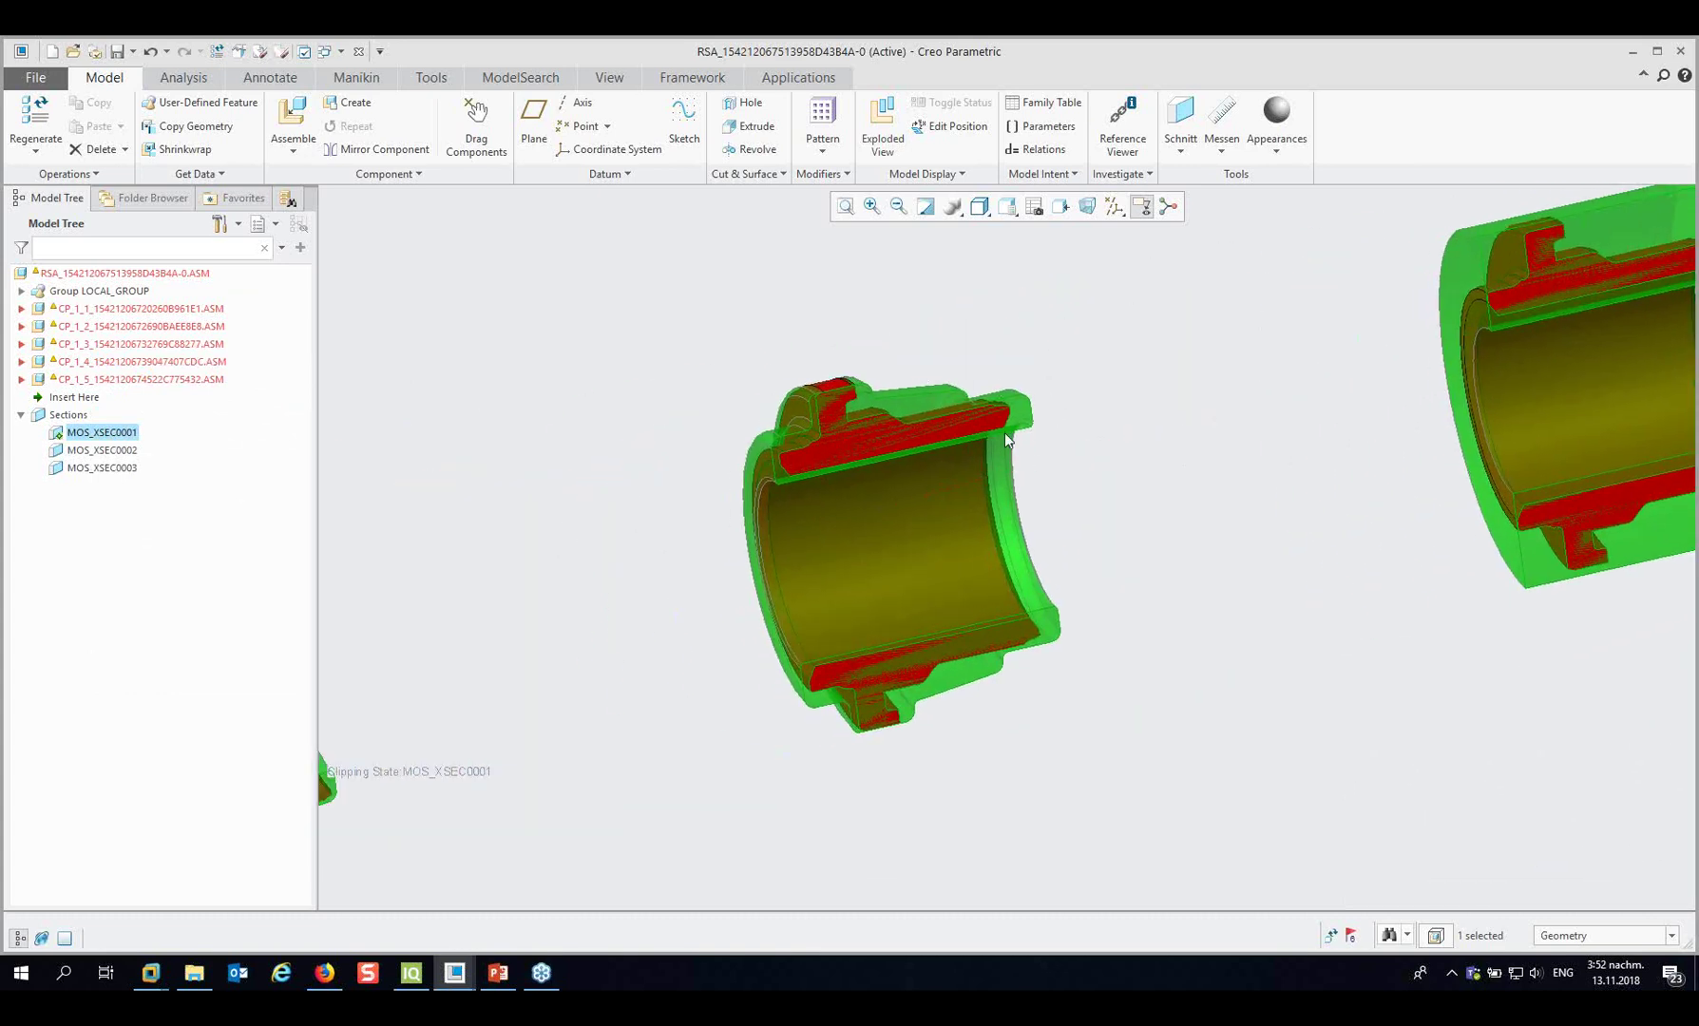
pyautogui.moveTo(620, 535); pyautogui.dragTo(733, 506, button='middle')
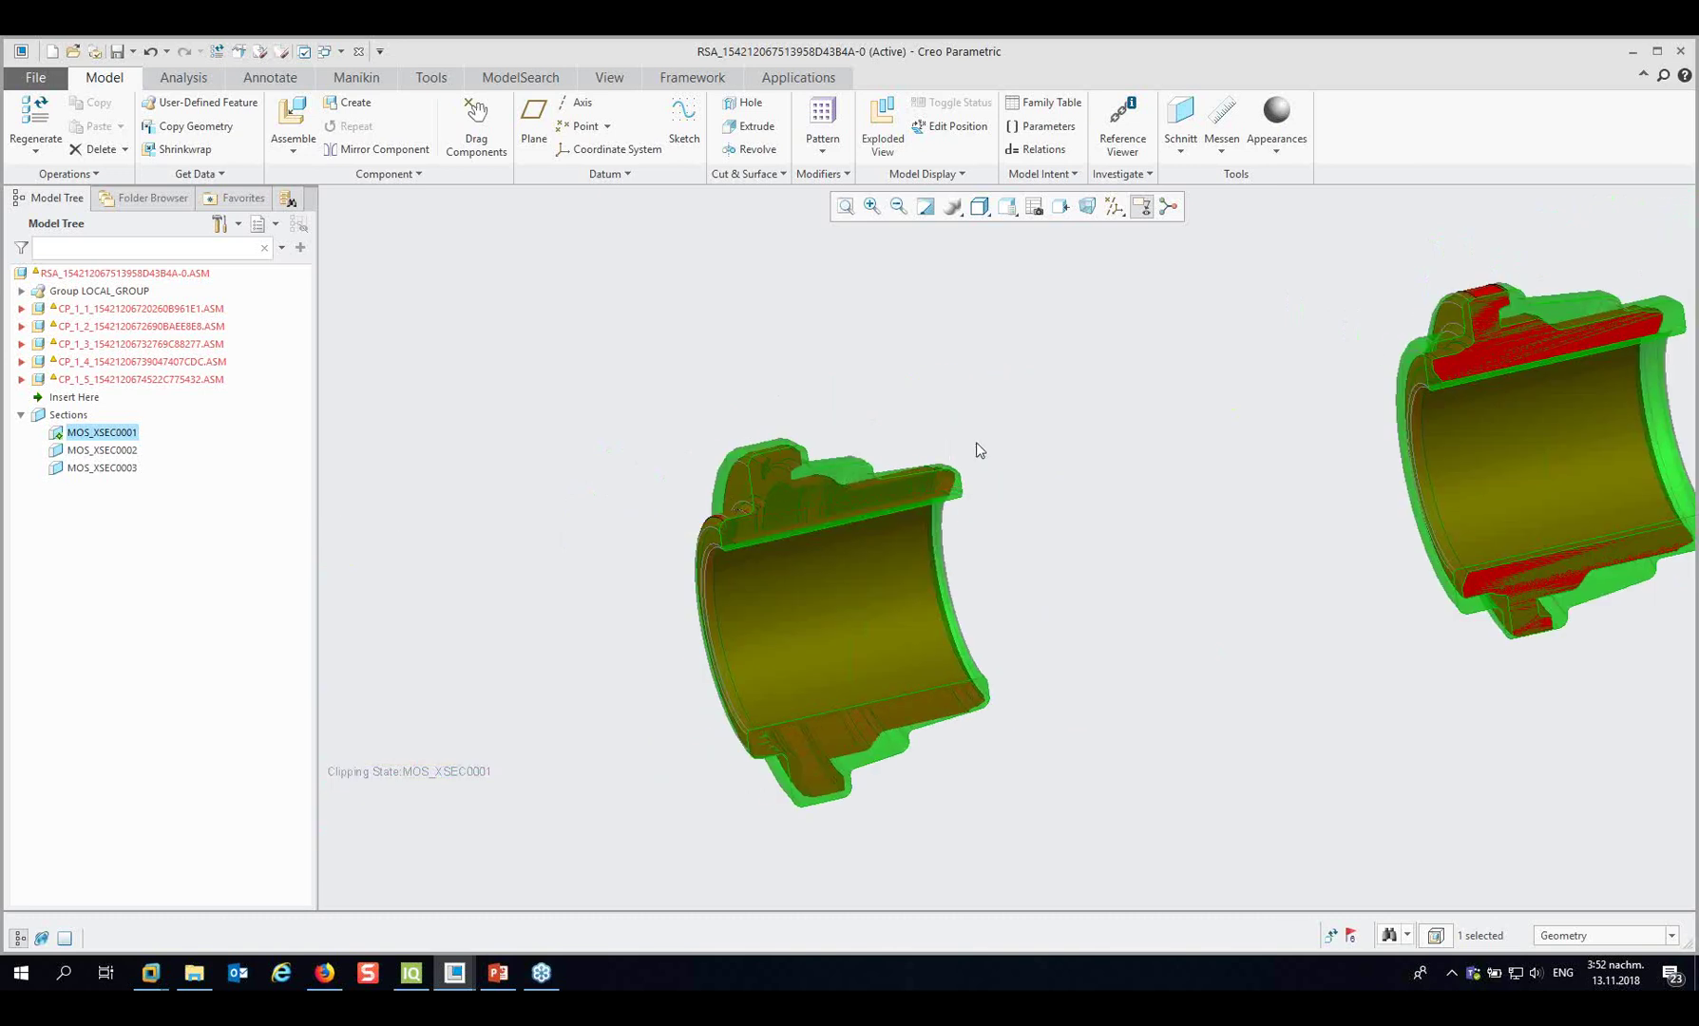
pyautogui.moveTo(894, 524); pyautogui.dragTo(786, 502, button='middle')
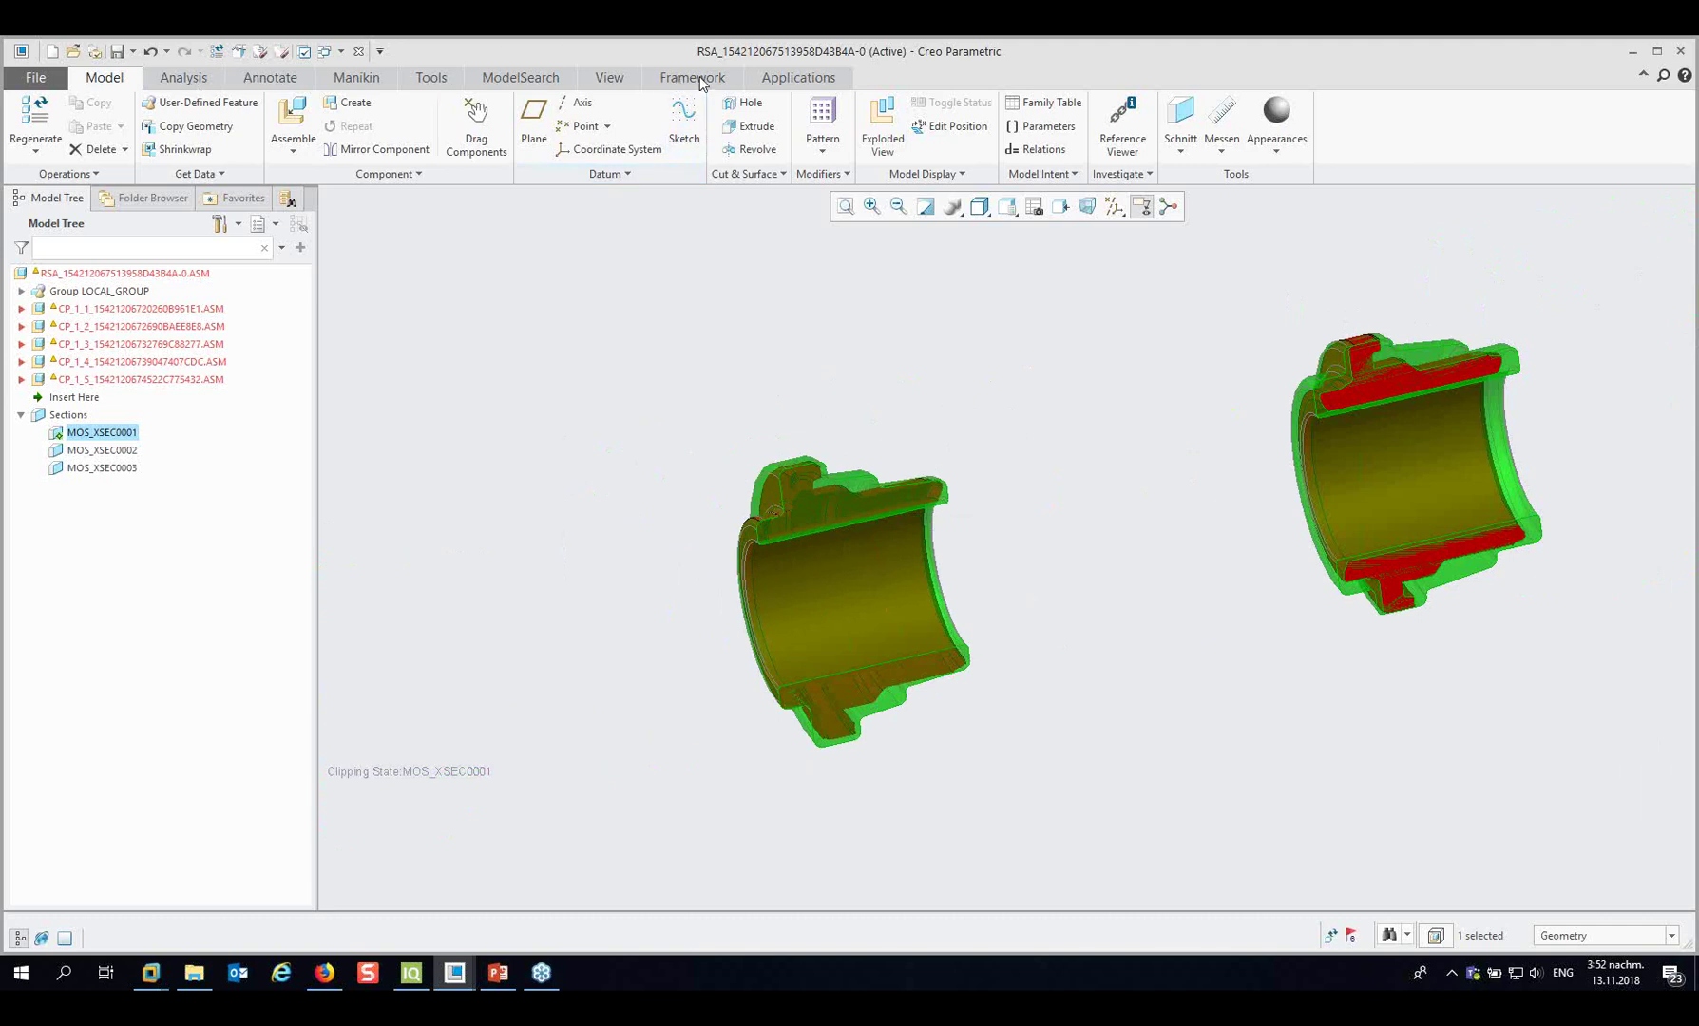
# Erase the raw part result assembly together with all its associated objects from the session.
pyautogui.click(505, 82)
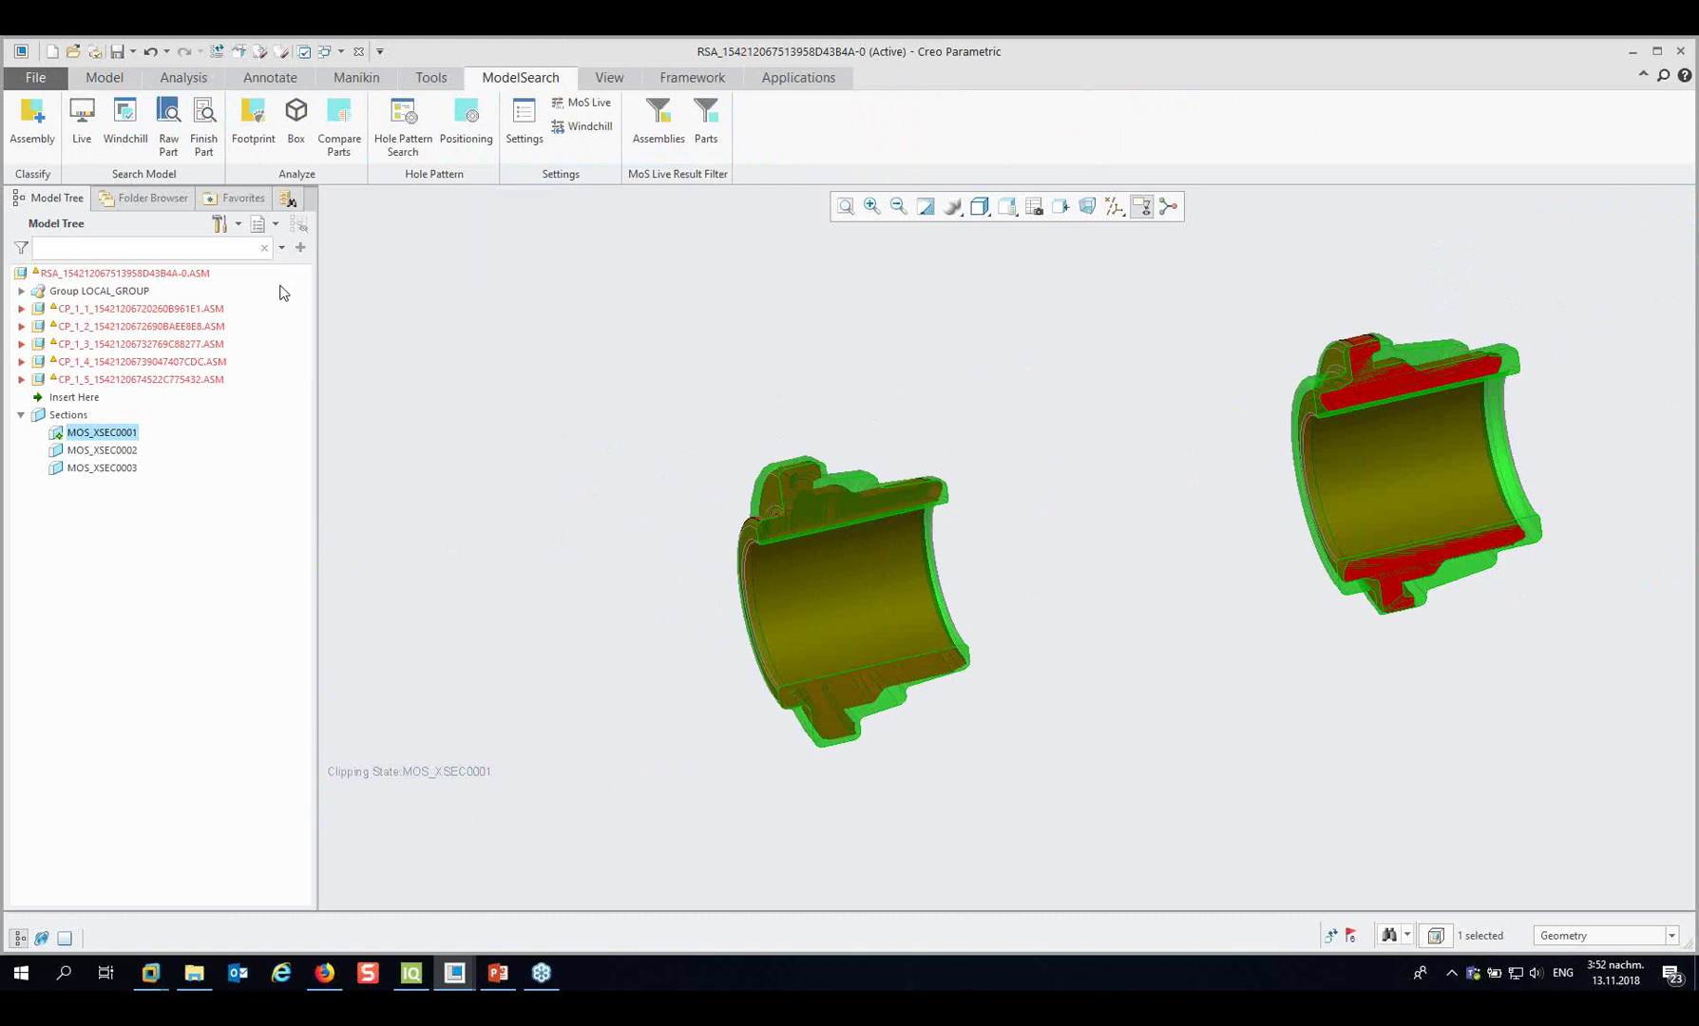
pyautogui.click(36, 77)
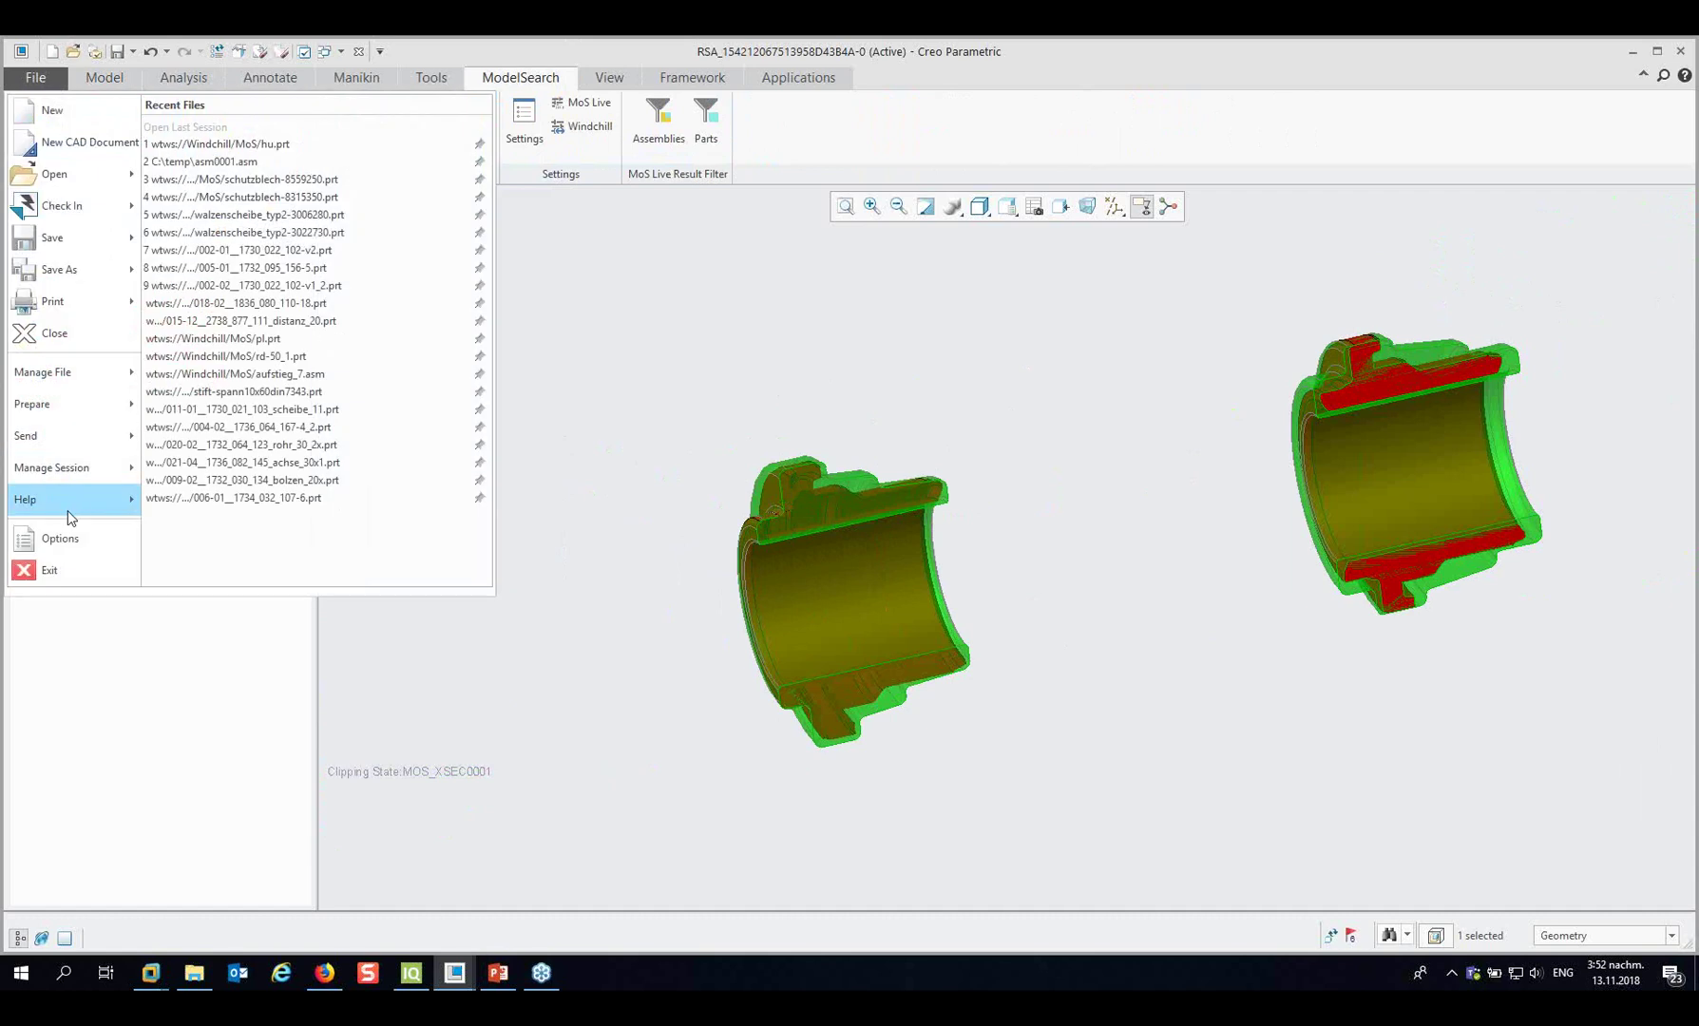
pyautogui.moveTo(56, 469)
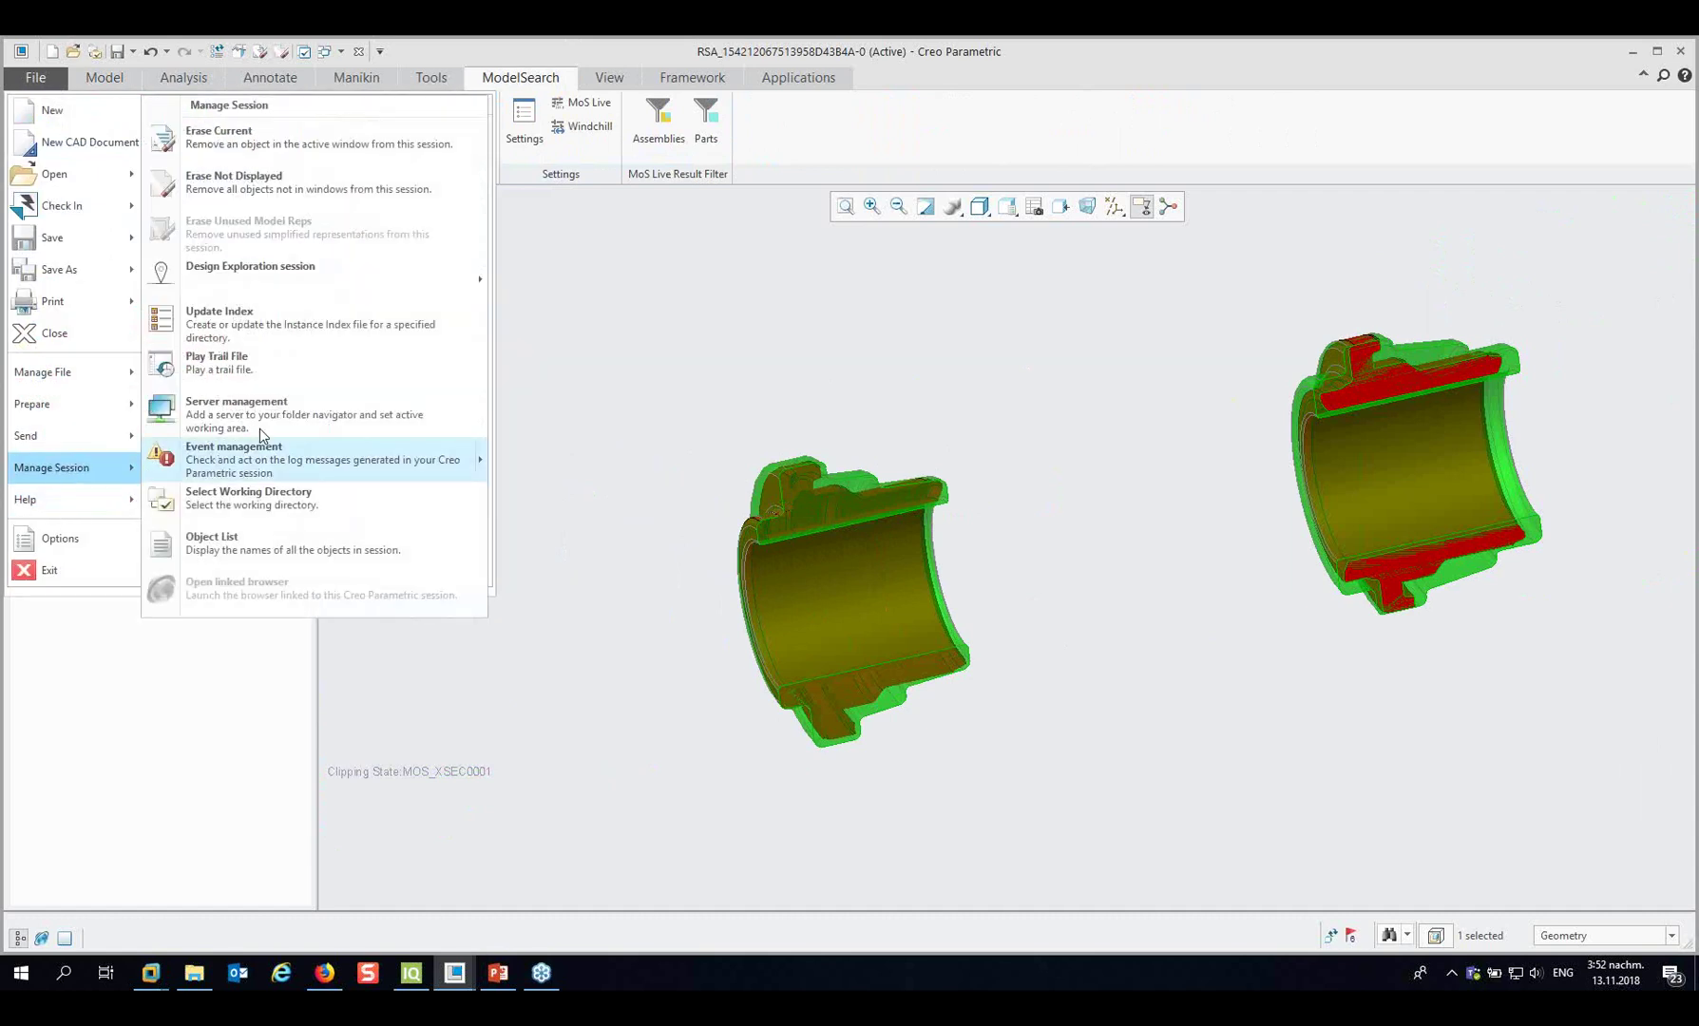
pyautogui.click(276, 136)
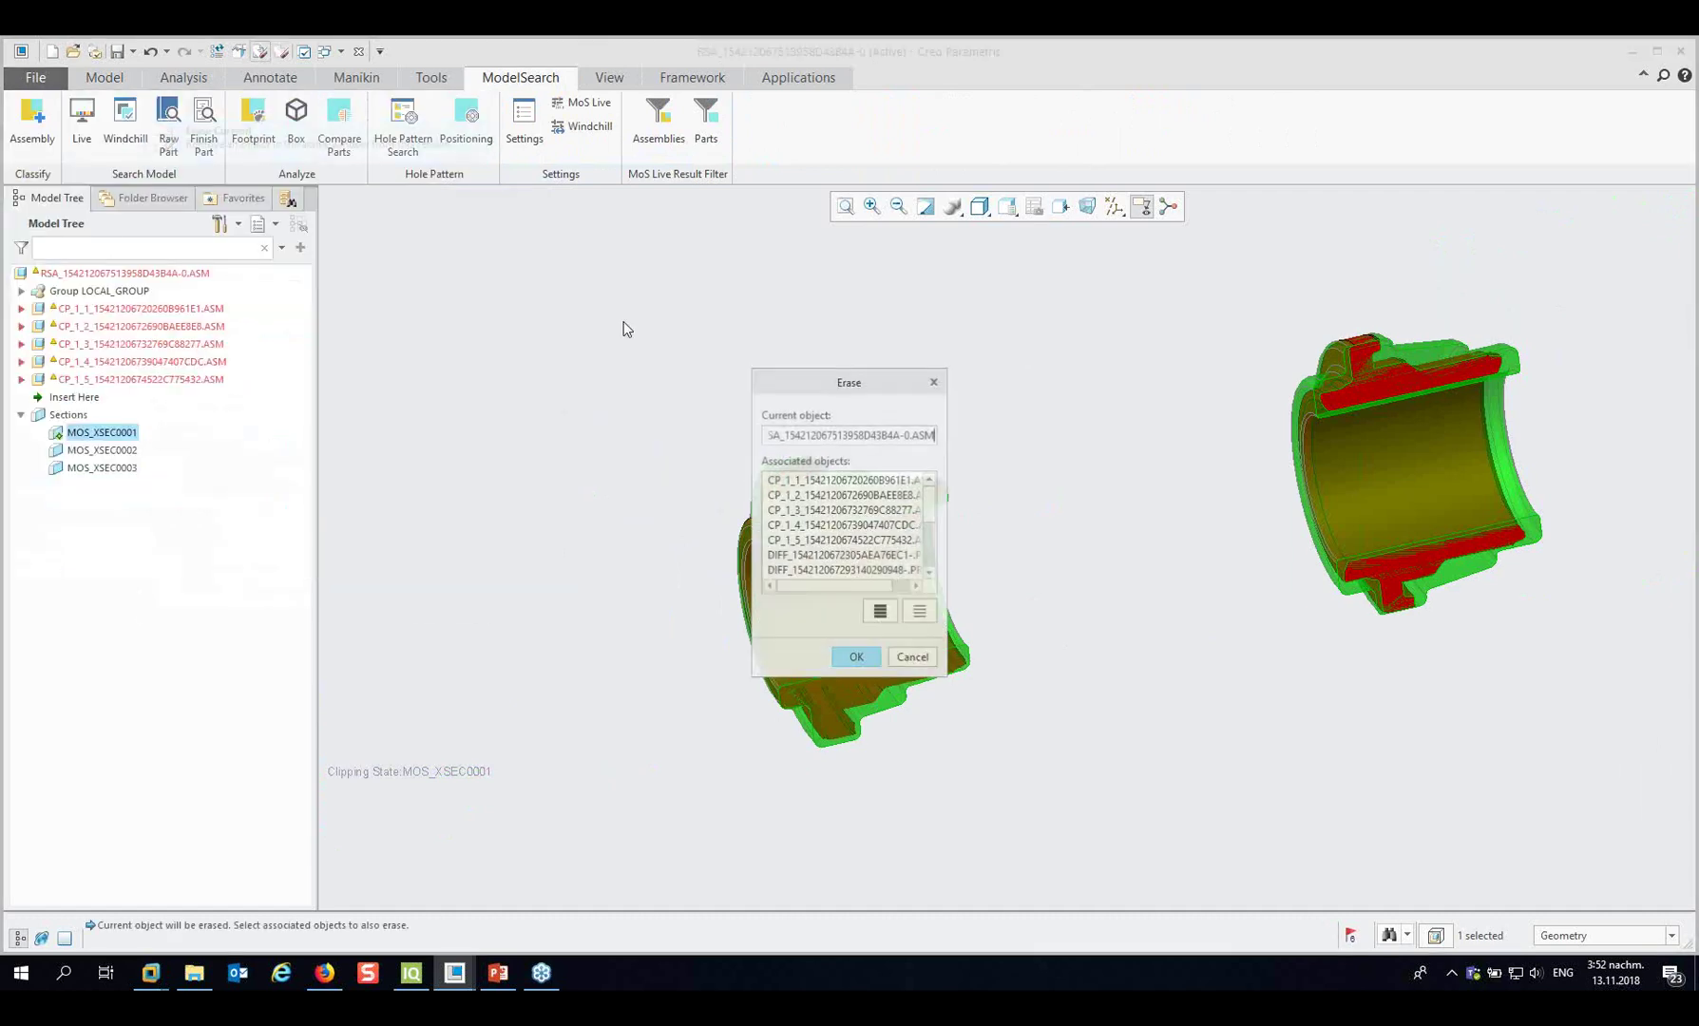
pyautogui.click(881, 613)
pyautogui.click(856, 658)
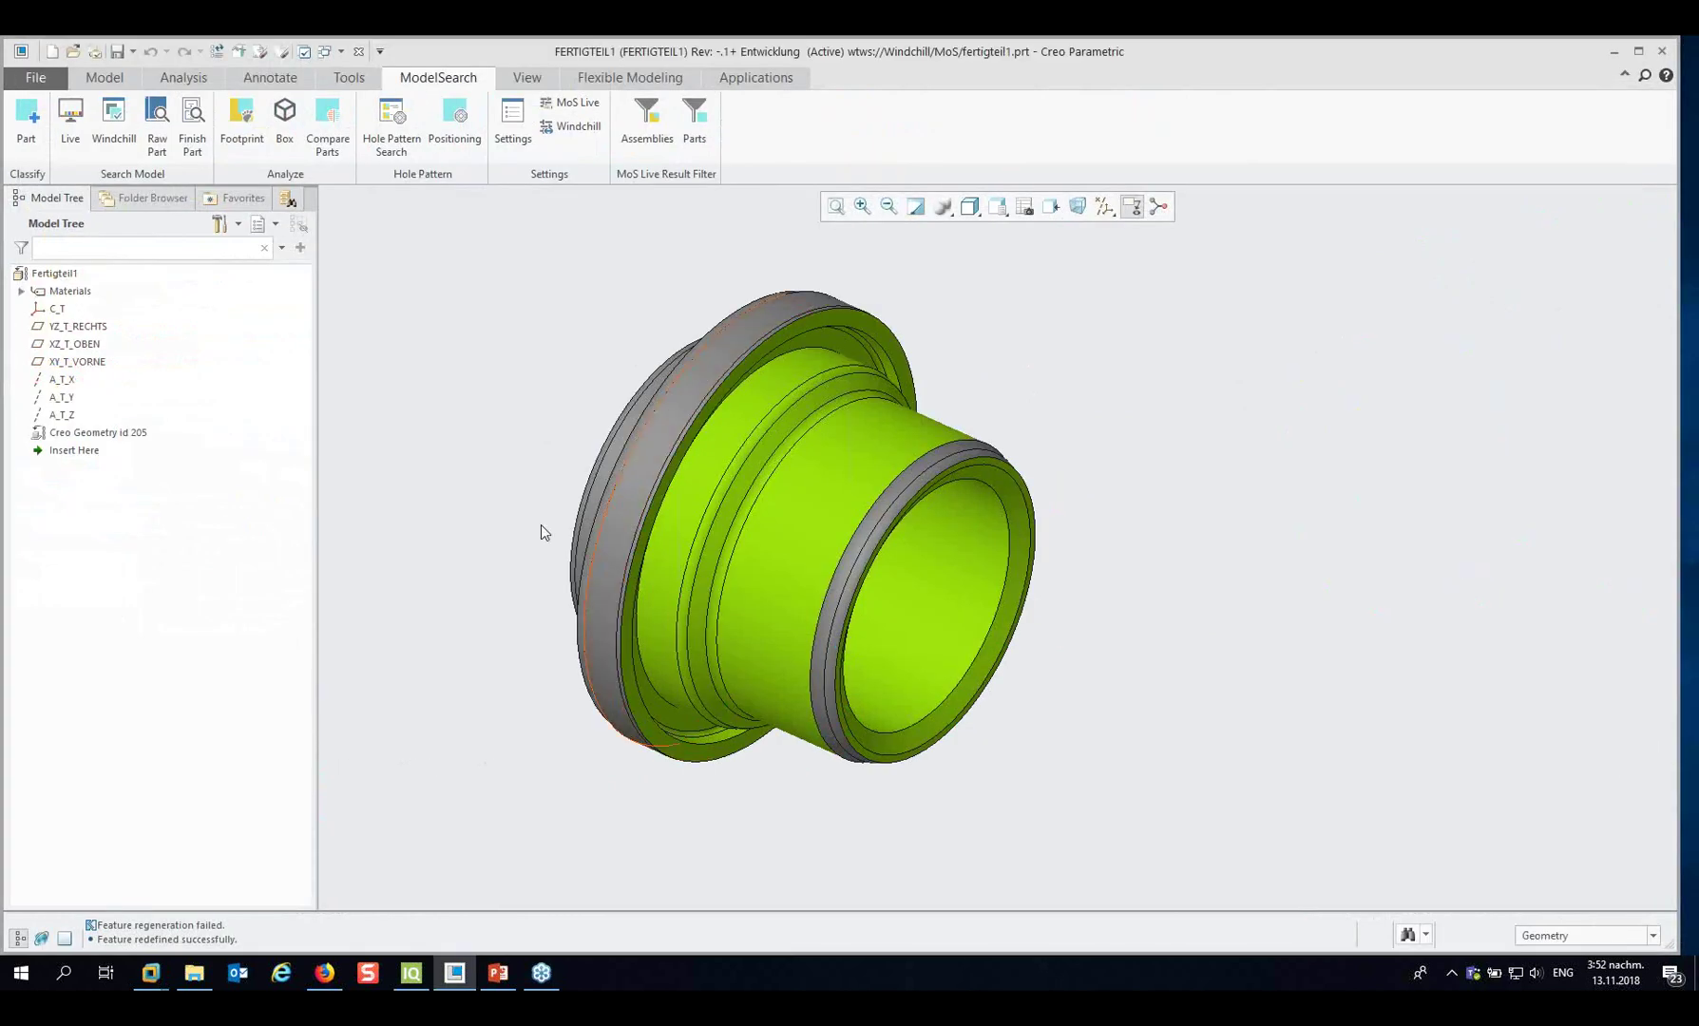
# Erase the fertigteil1 part from the session.
pyautogui.click(35, 77)
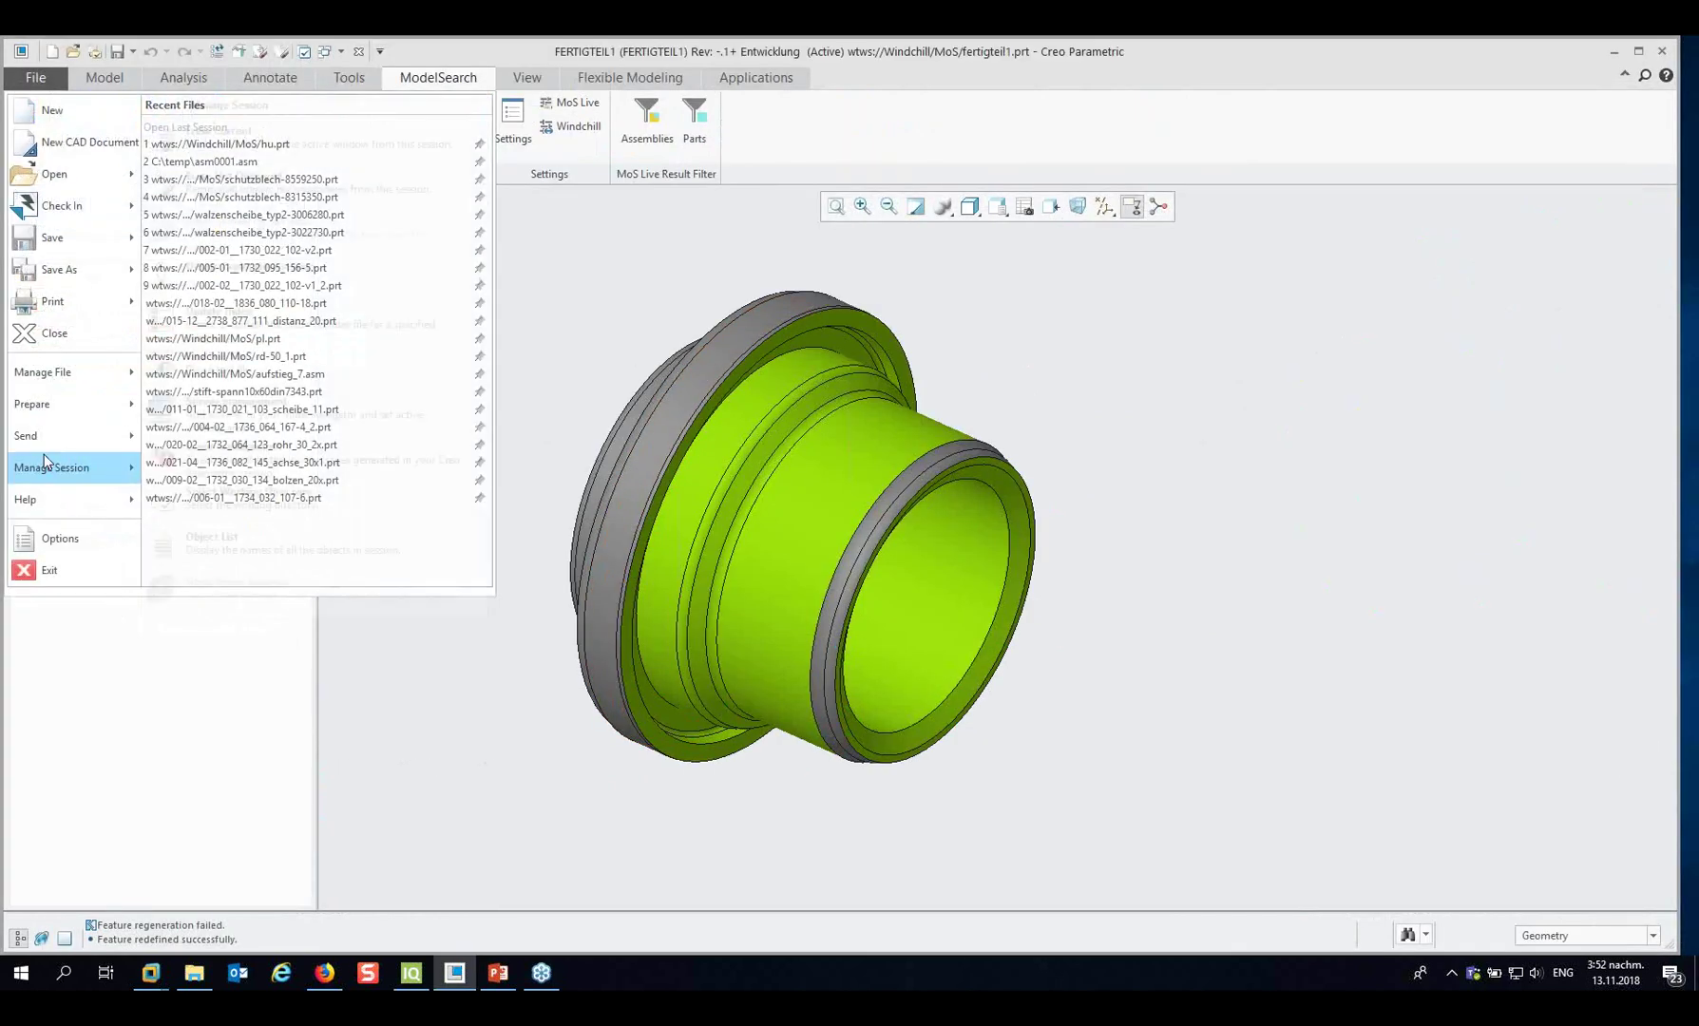
pyautogui.moveTo(45, 458)
pyautogui.click(283, 136)
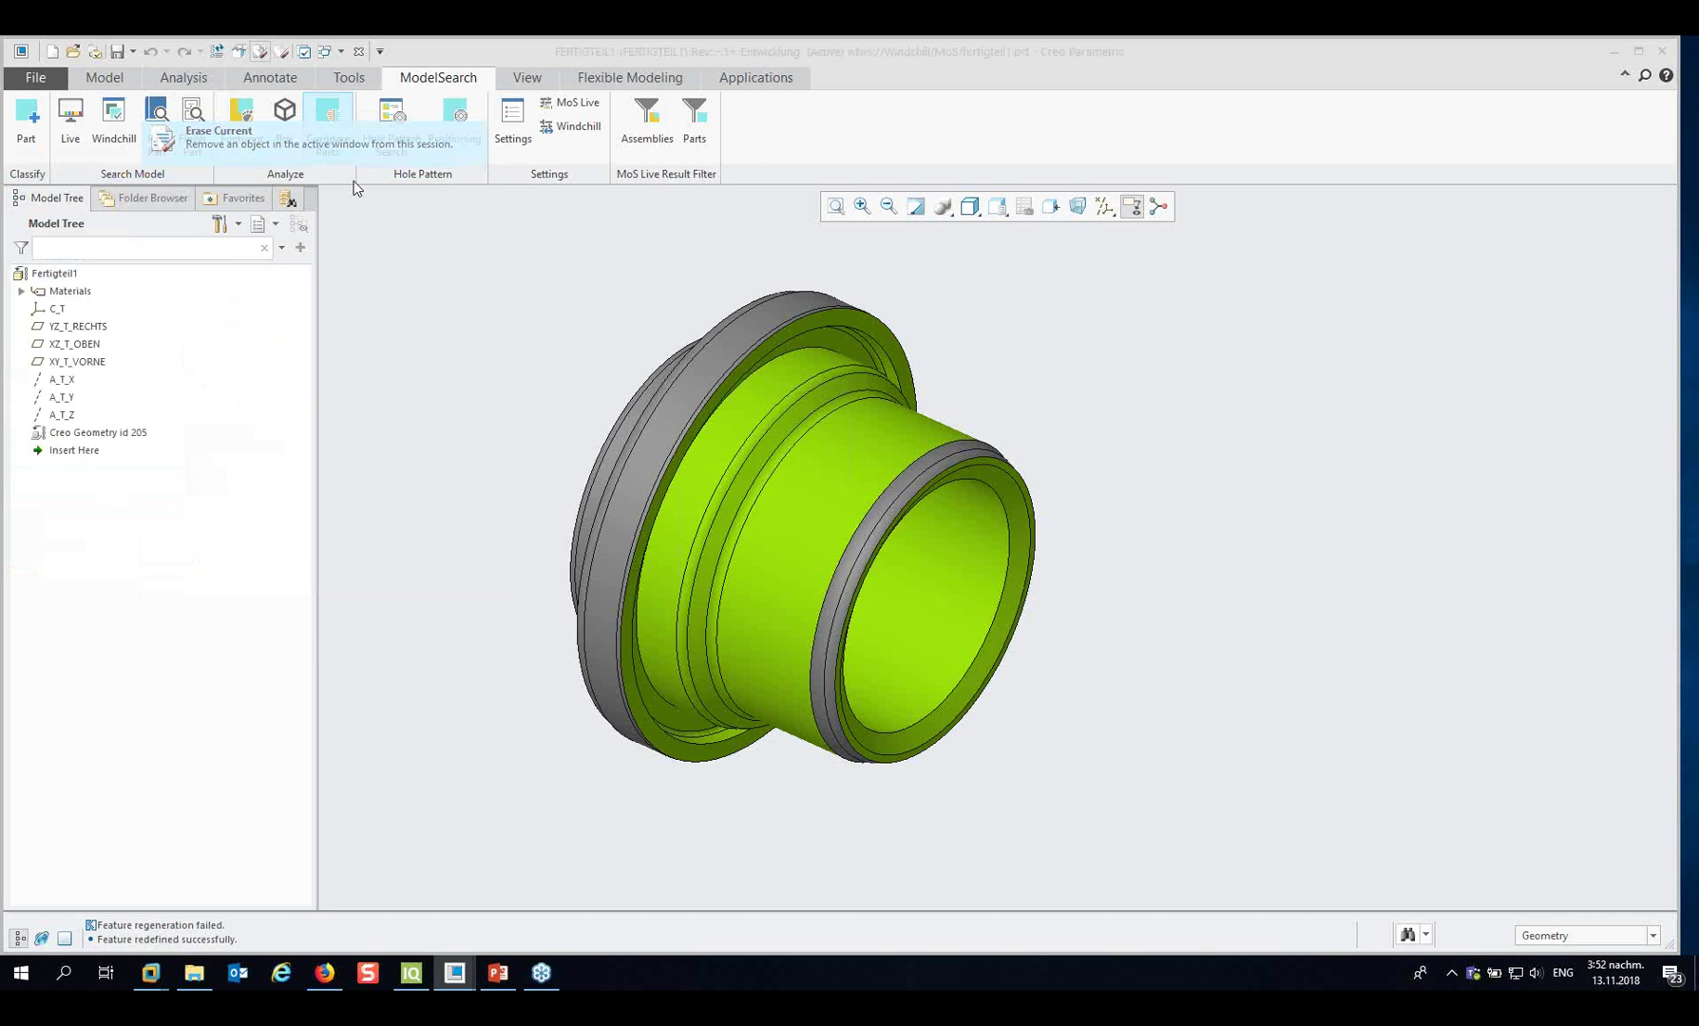
pyautogui.click(907, 565)
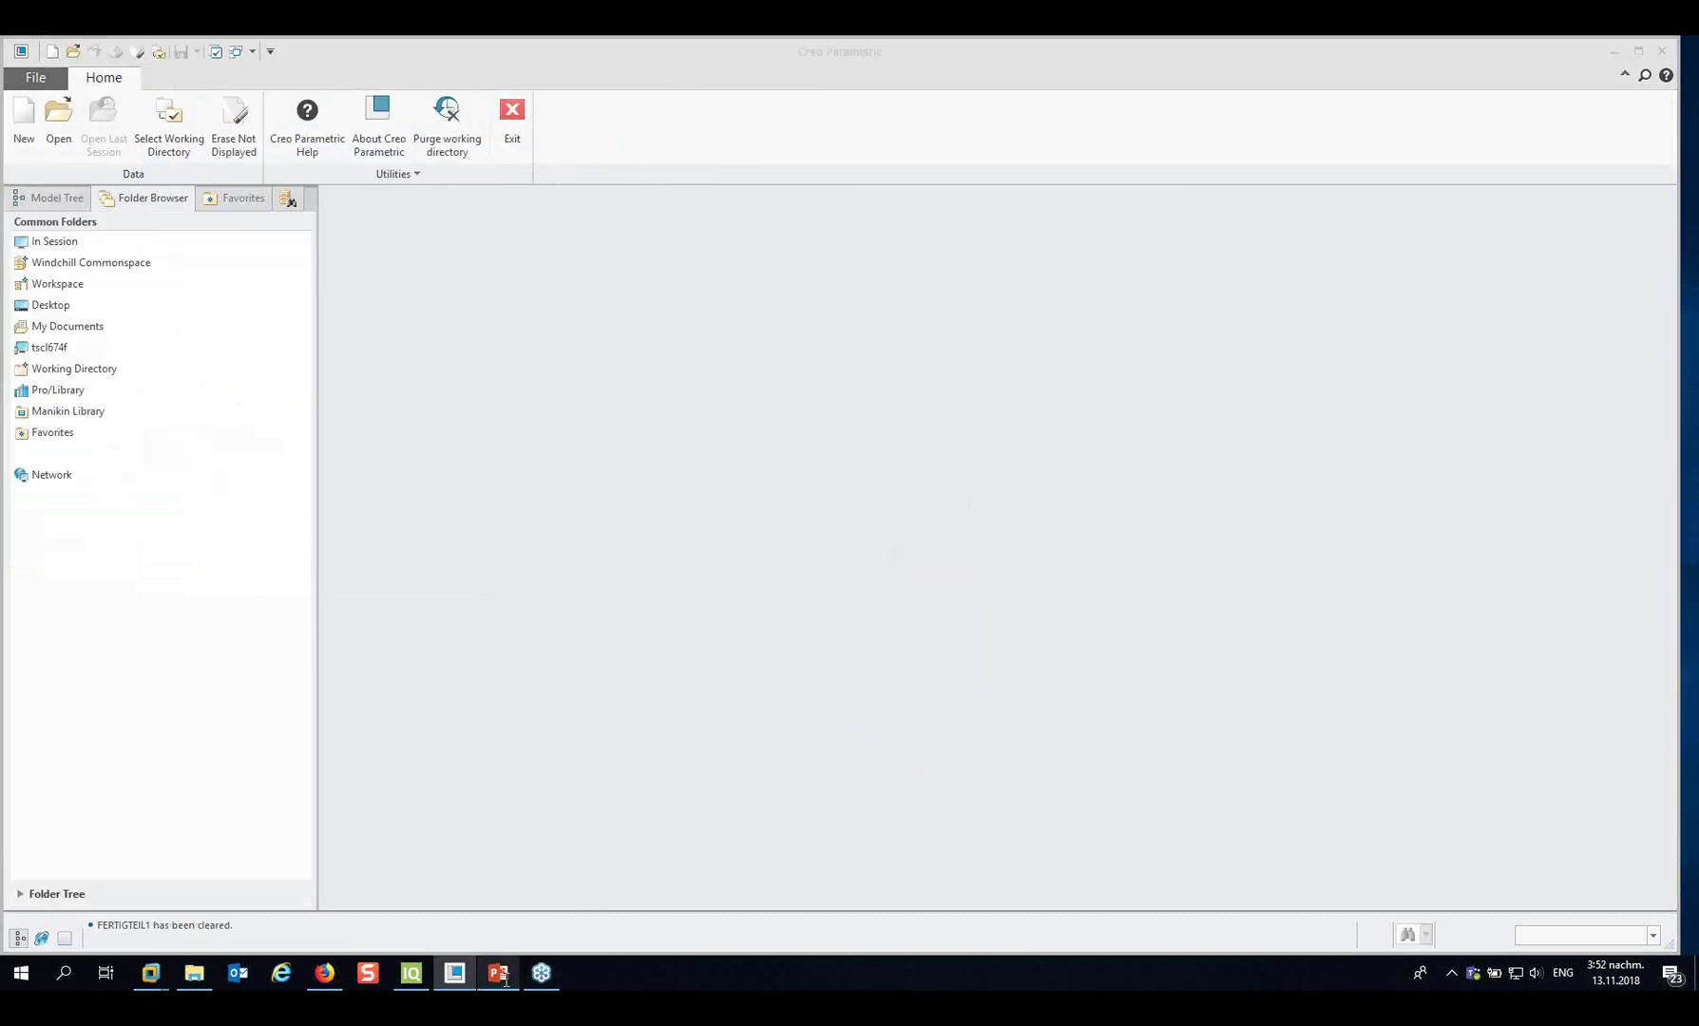
# Check the shaft requirements on the PowerPoint slide, and load the saved ModelSearch query Außenzyl + GM in the Windchill workspace.
pyautogui.click(498, 973)
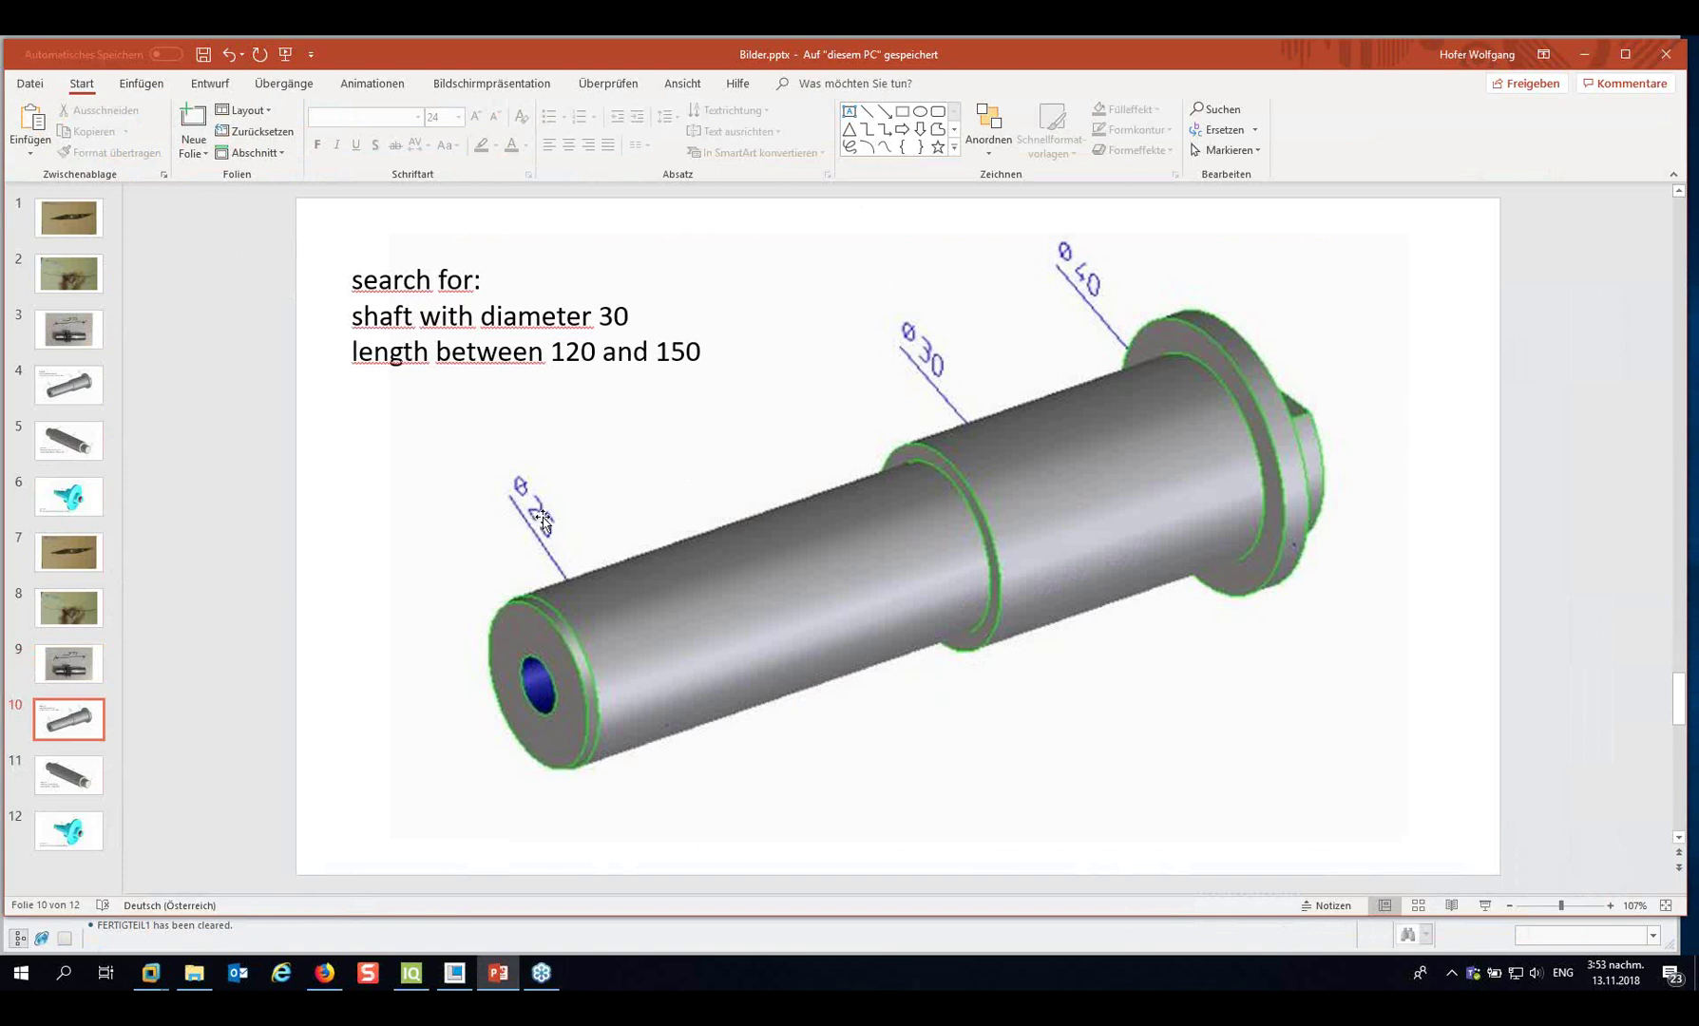
pyautogui.click(1584, 54)
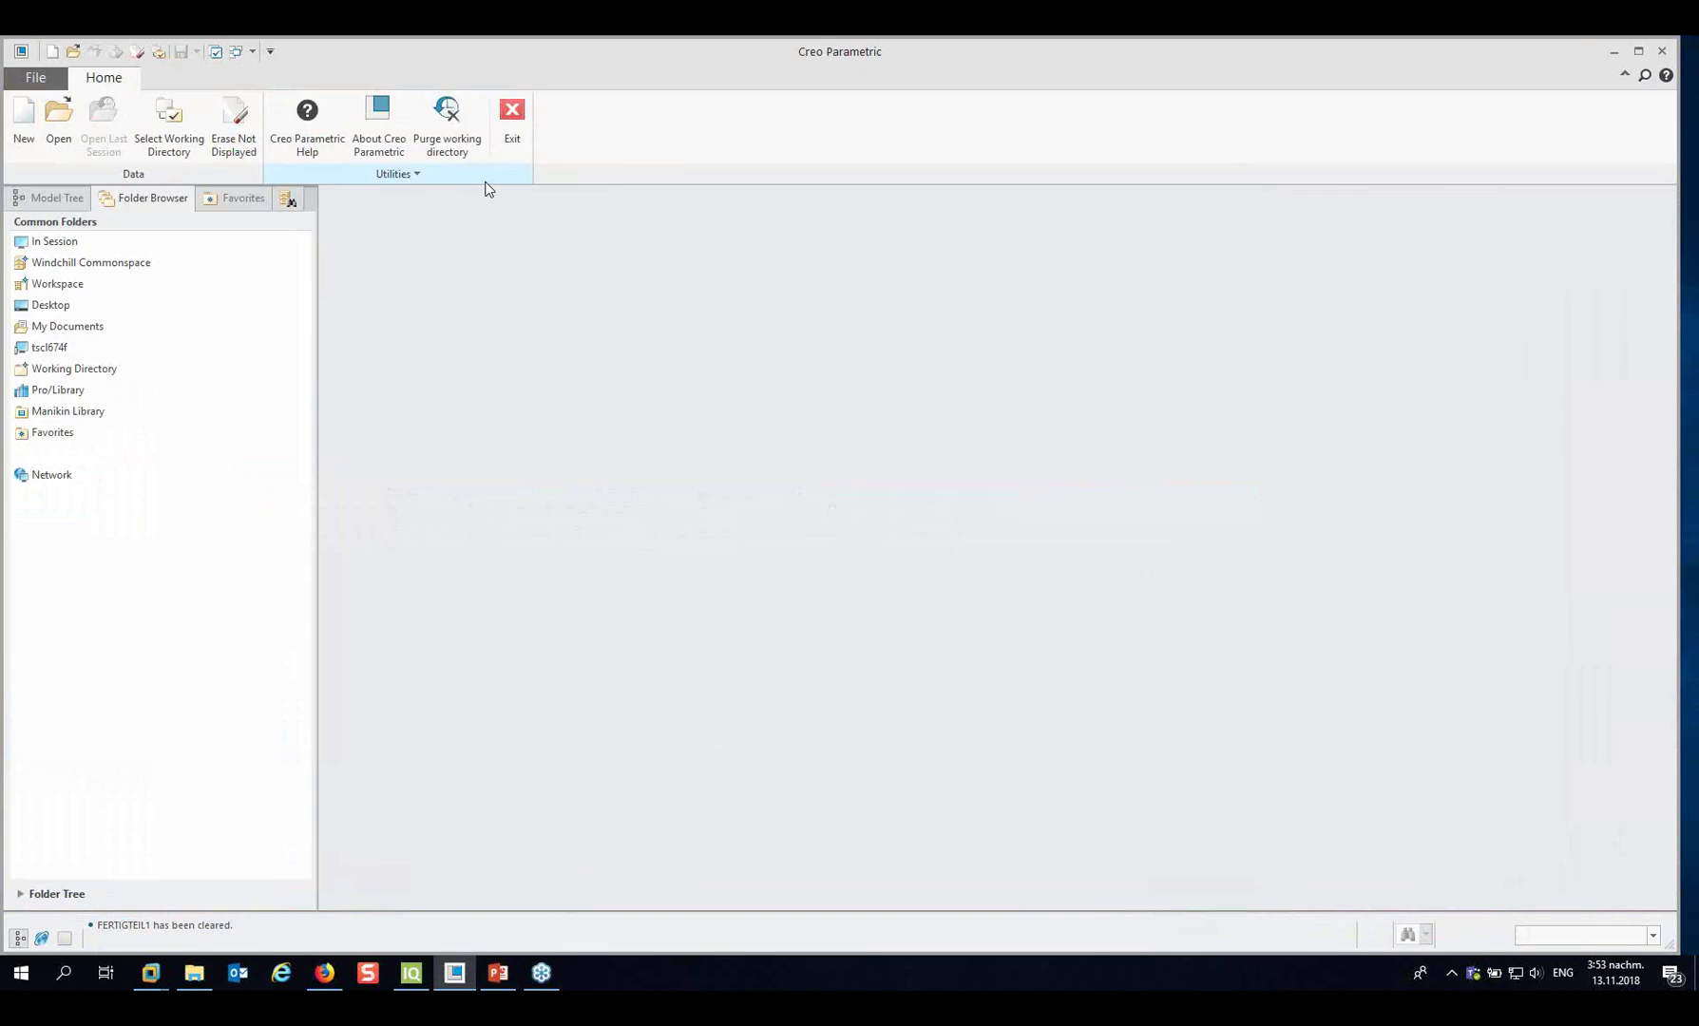
pyautogui.click(67, 285)
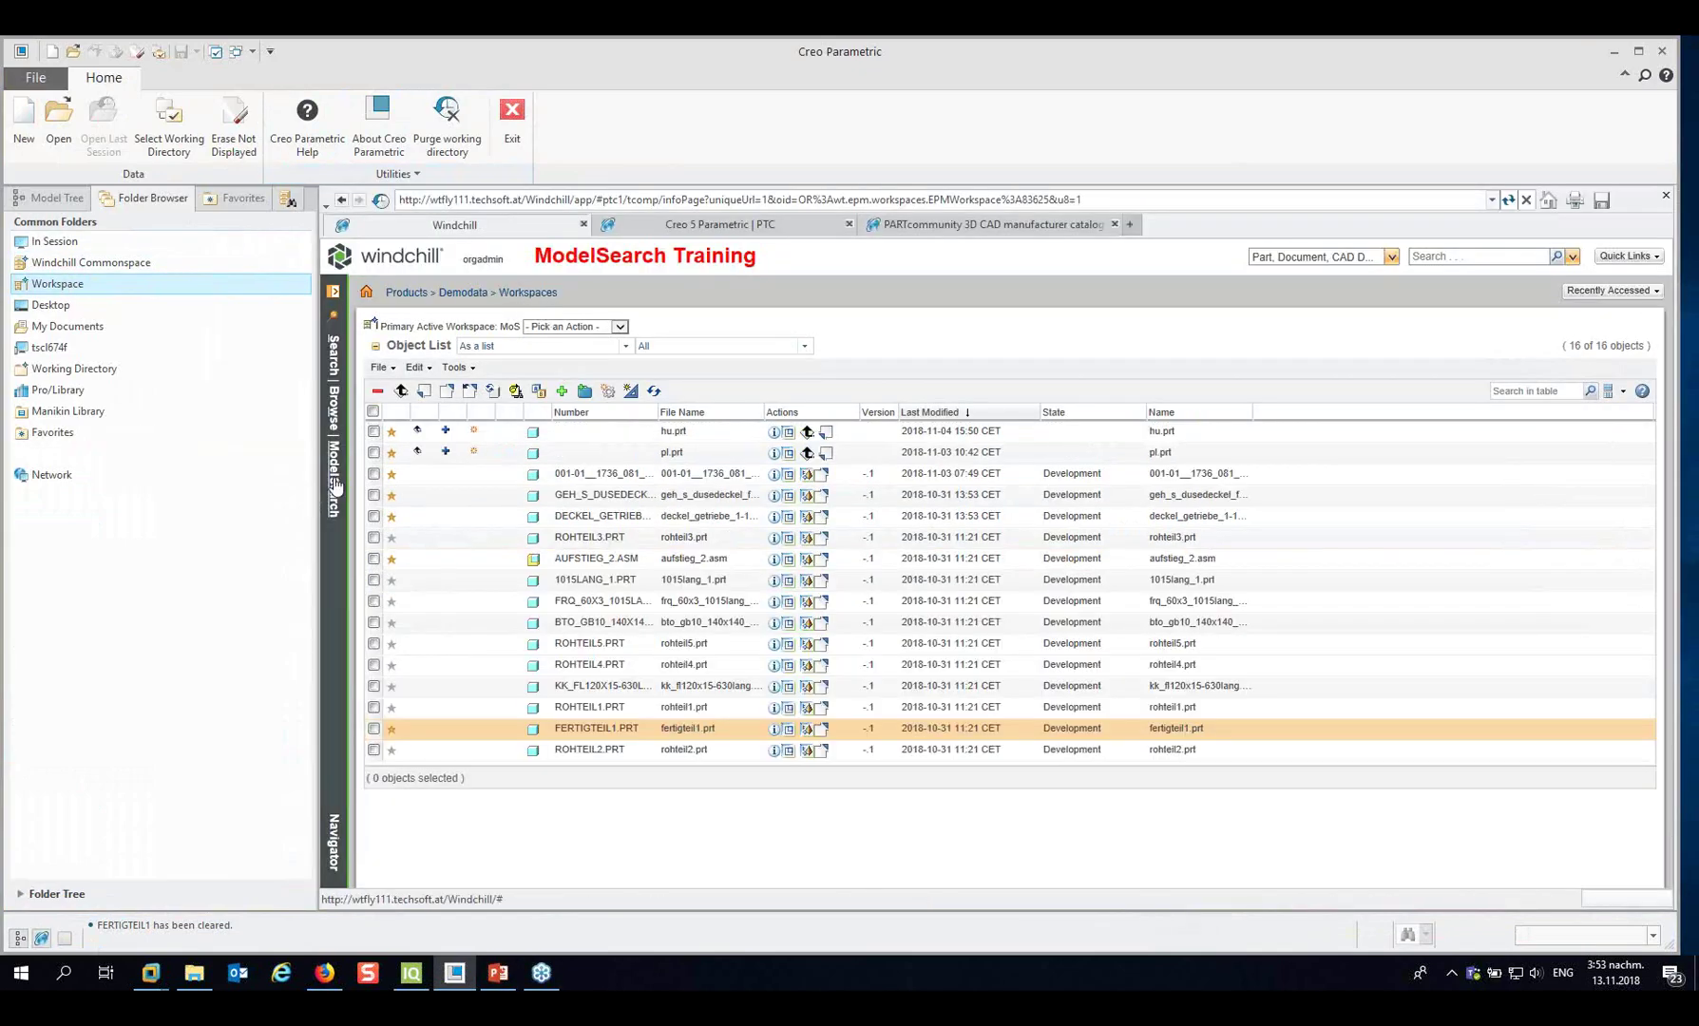
pyautogui.click(334, 484)
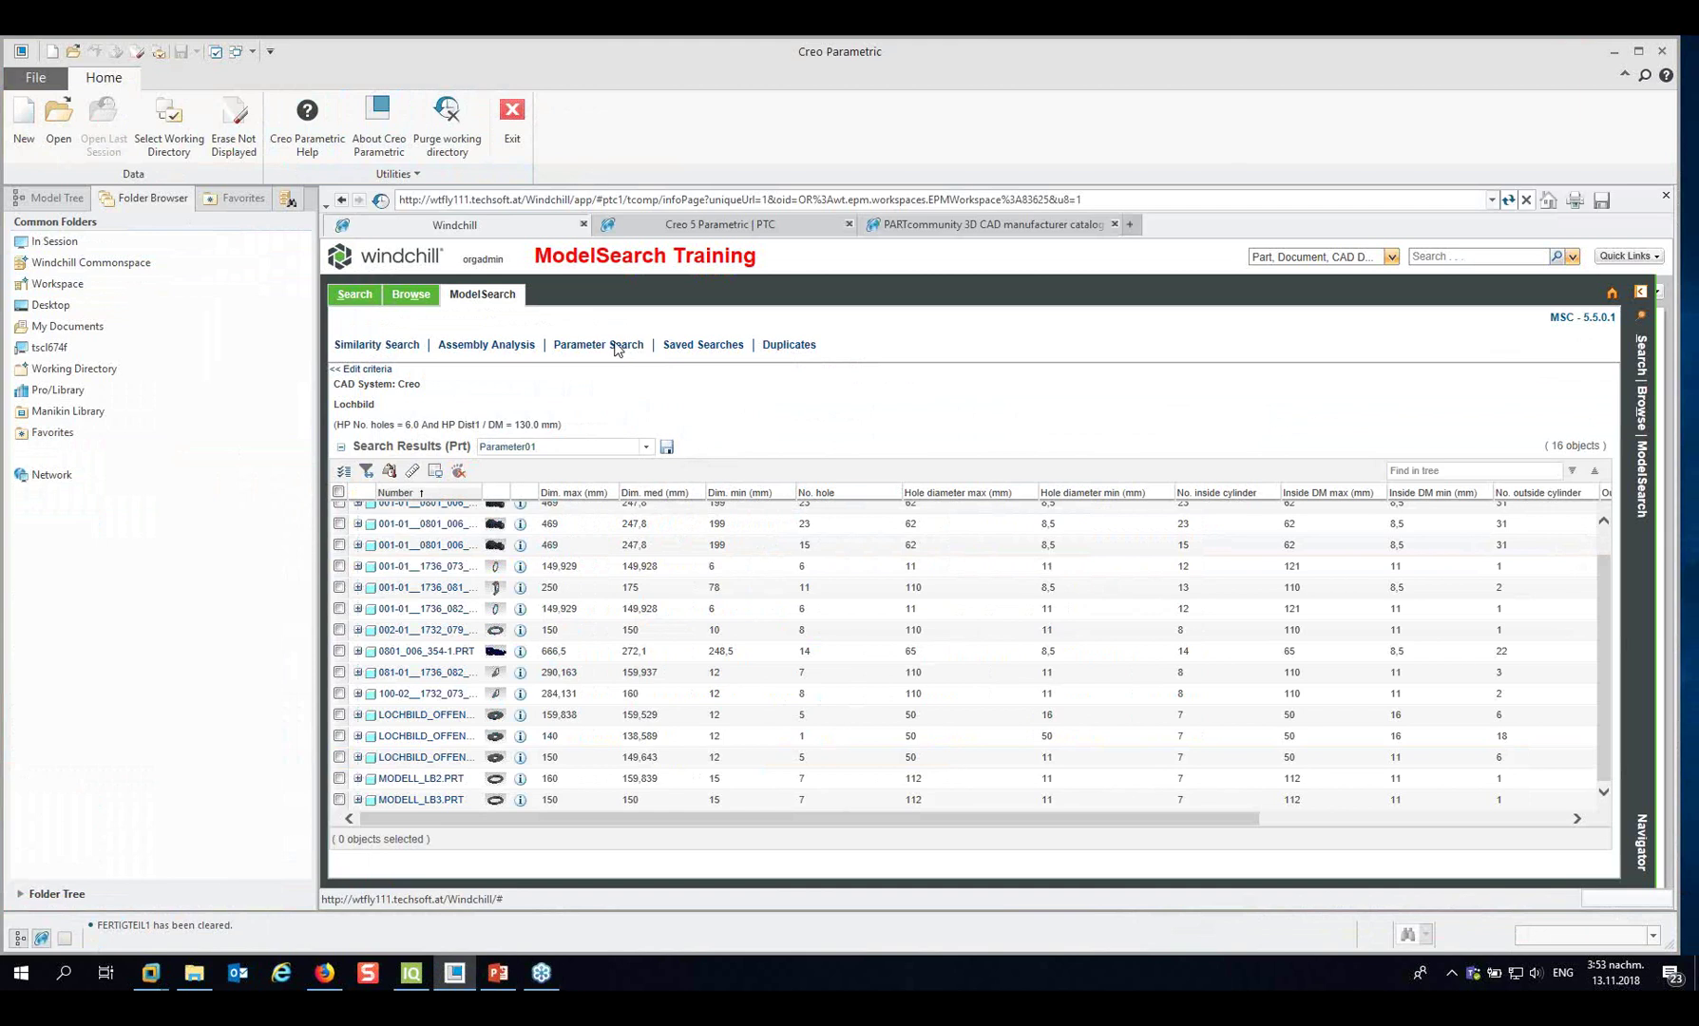
pyautogui.click(373, 380)
pyautogui.click(704, 345)
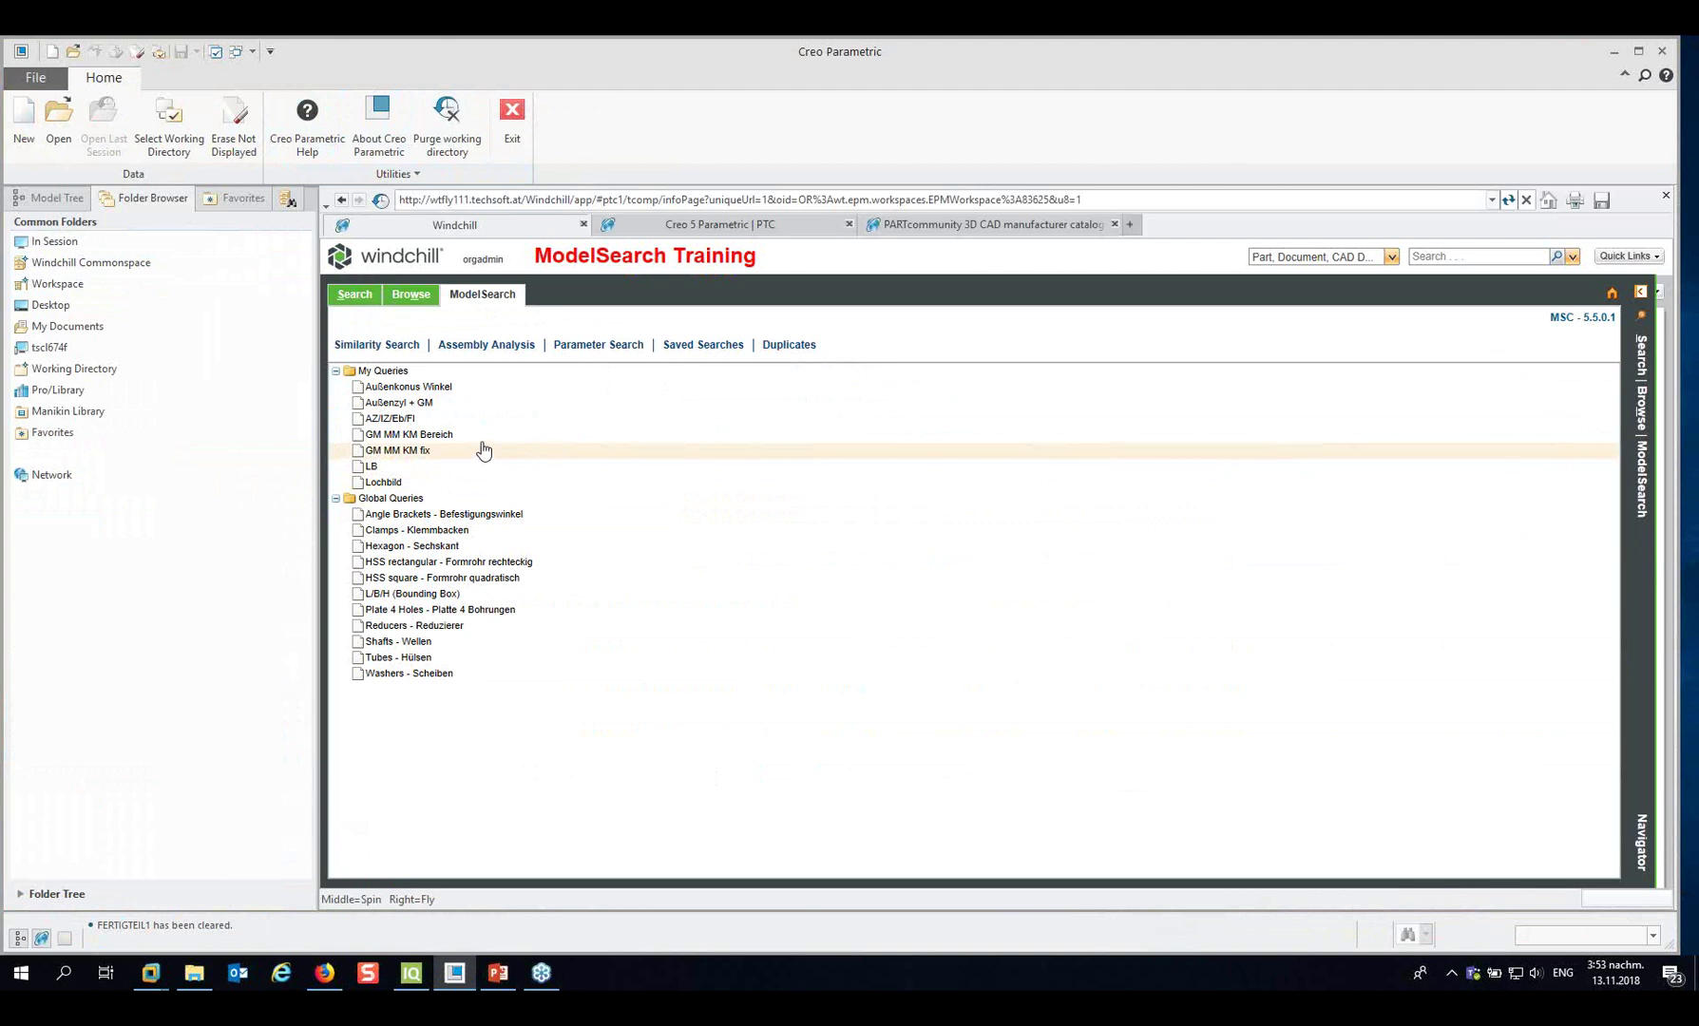
pyautogui.click(422, 406)
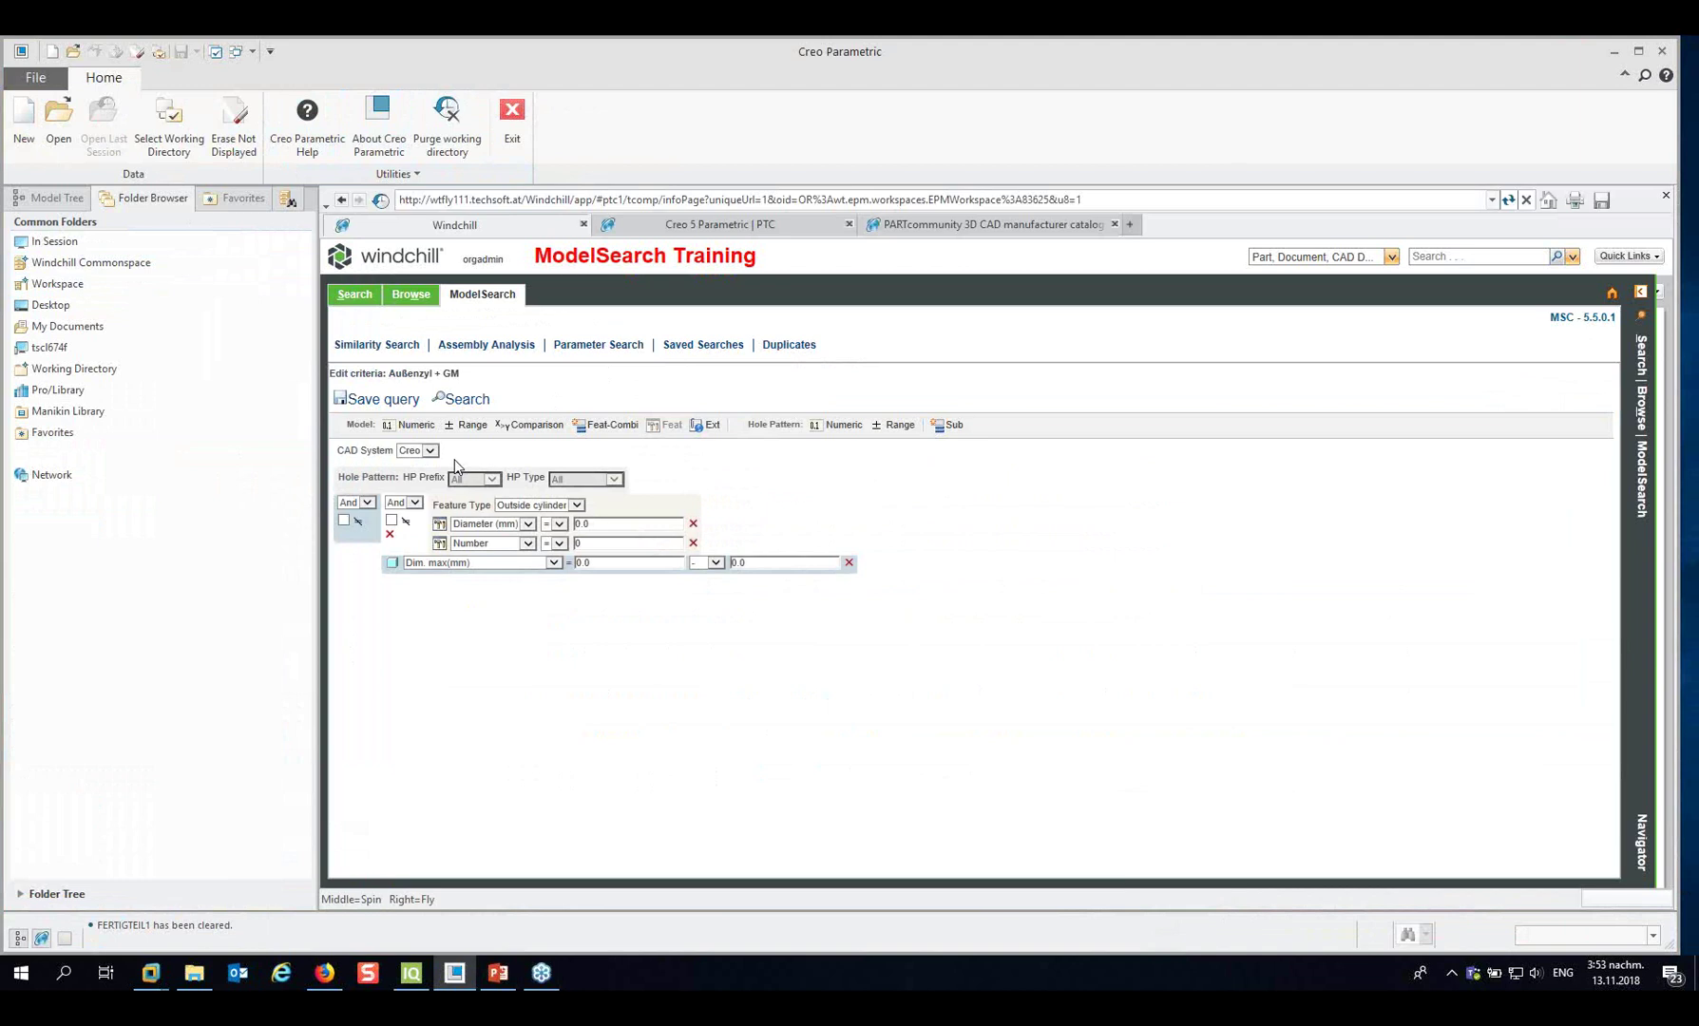
# Set the query's outside cylinder diameter to 30 mm and the number of cylinders to 1.
pyautogui.click(591, 523)
pyautogui.doubleClick(591, 524)
pyautogui.write('30')
pyautogui.doubleClick(588, 544)
pyautogui.write('1')
# Set the Dim. max range to 120 to 150 mm as given on the slide and run the search.
pyautogui.doubleClick(578, 562)
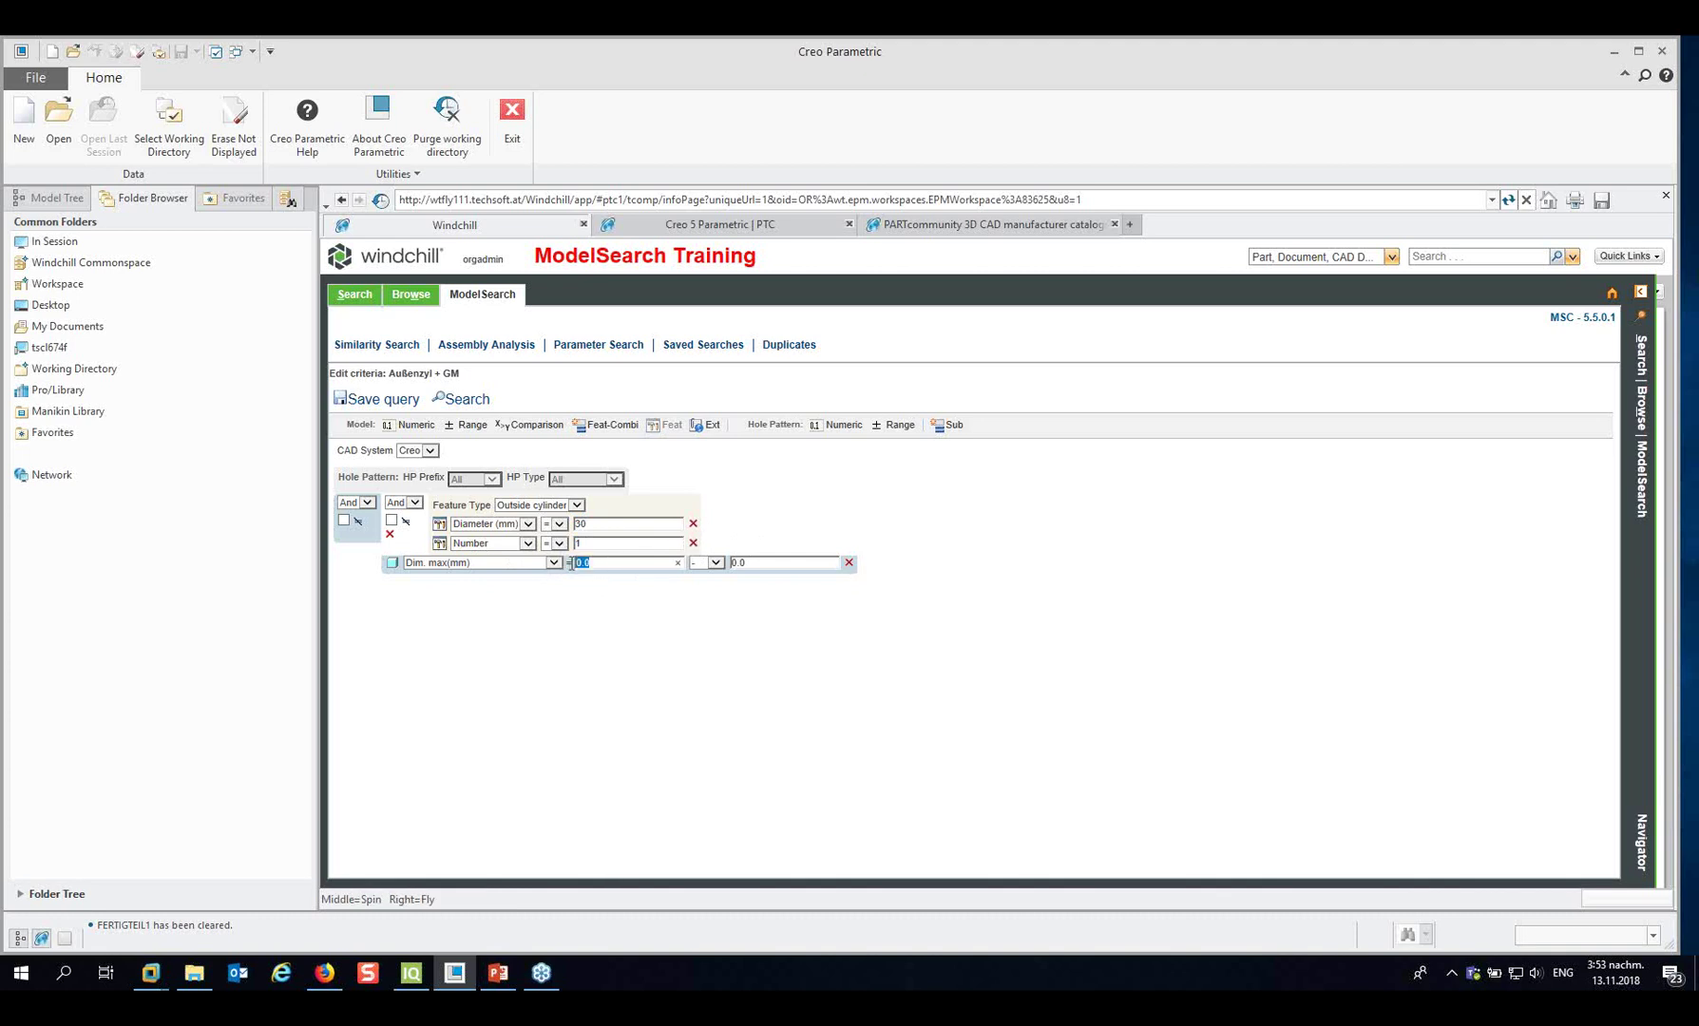
pyautogui.click(498, 979)
pyautogui.click(497, 984)
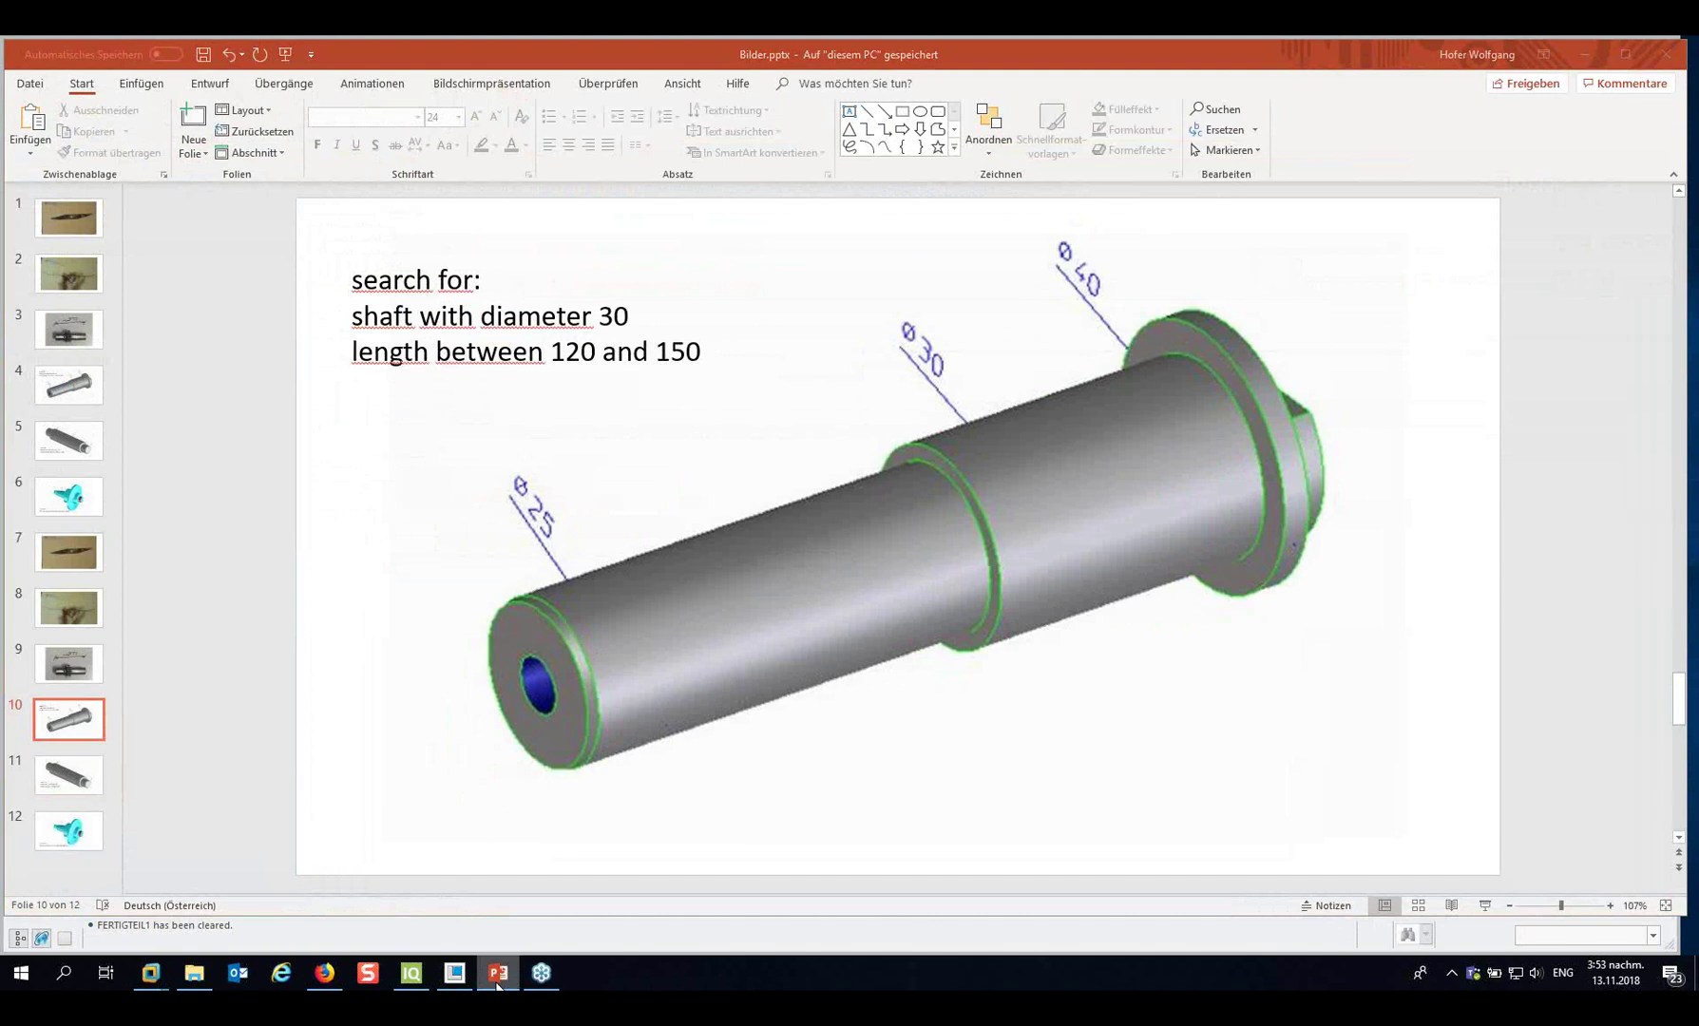
pyautogui.moveTo(594, 565); pyautogui.dragTo(578, 560)
pyautogui.write('120')
pyautogui.moveTo(761, 563); pyautogui.dragTo(728, 566)
pyautogui.write('150')
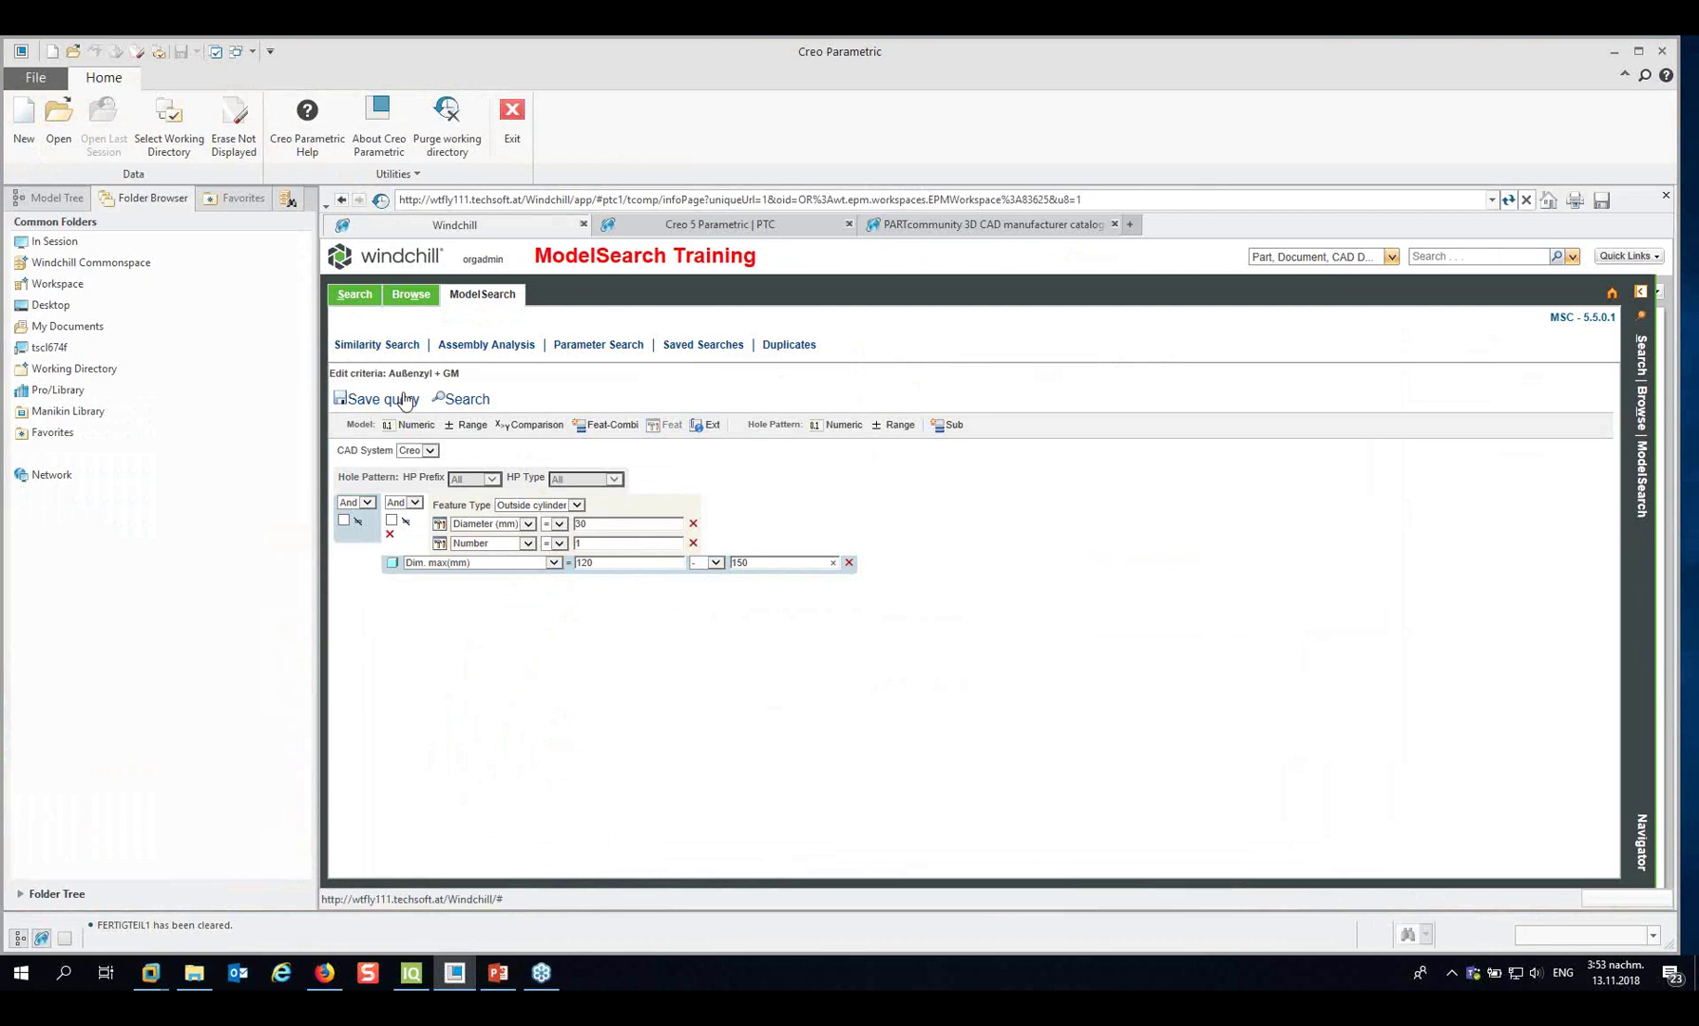
pyautogui.click(477, 401)
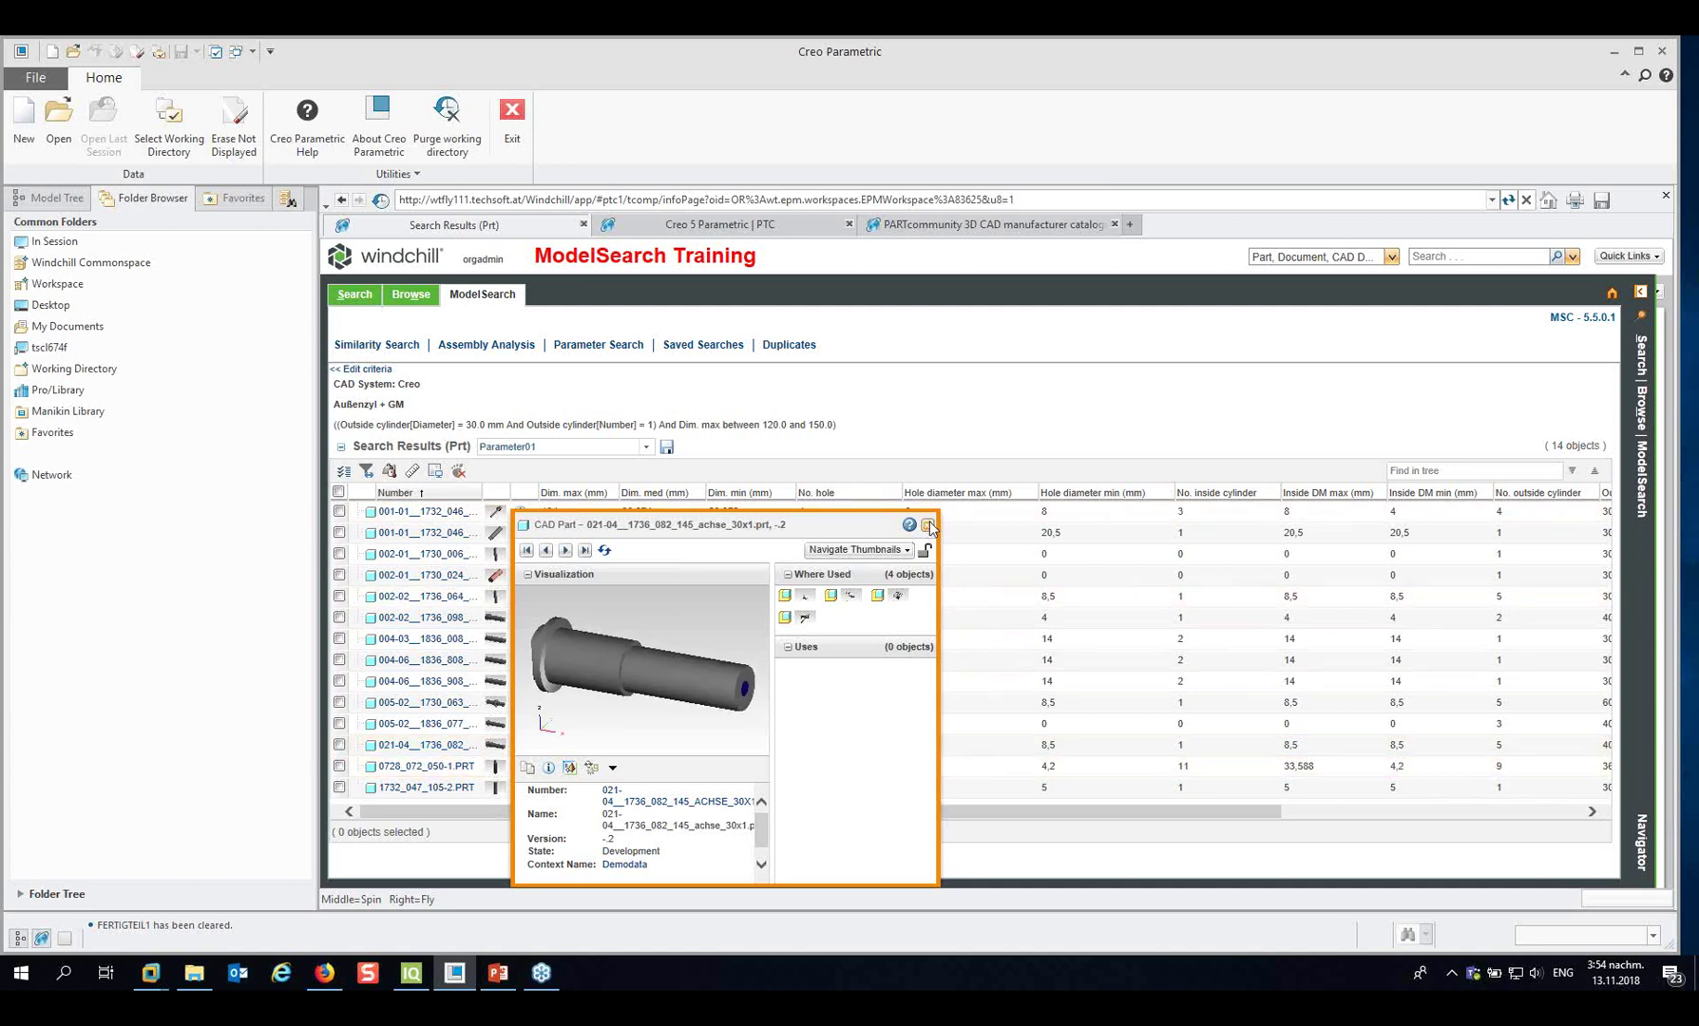
# Check the next shaft's requirements on slide 11 and edit the criteria to outside cylinder diameter 35 mm, number 2.
pyautogui.click(516, 984)
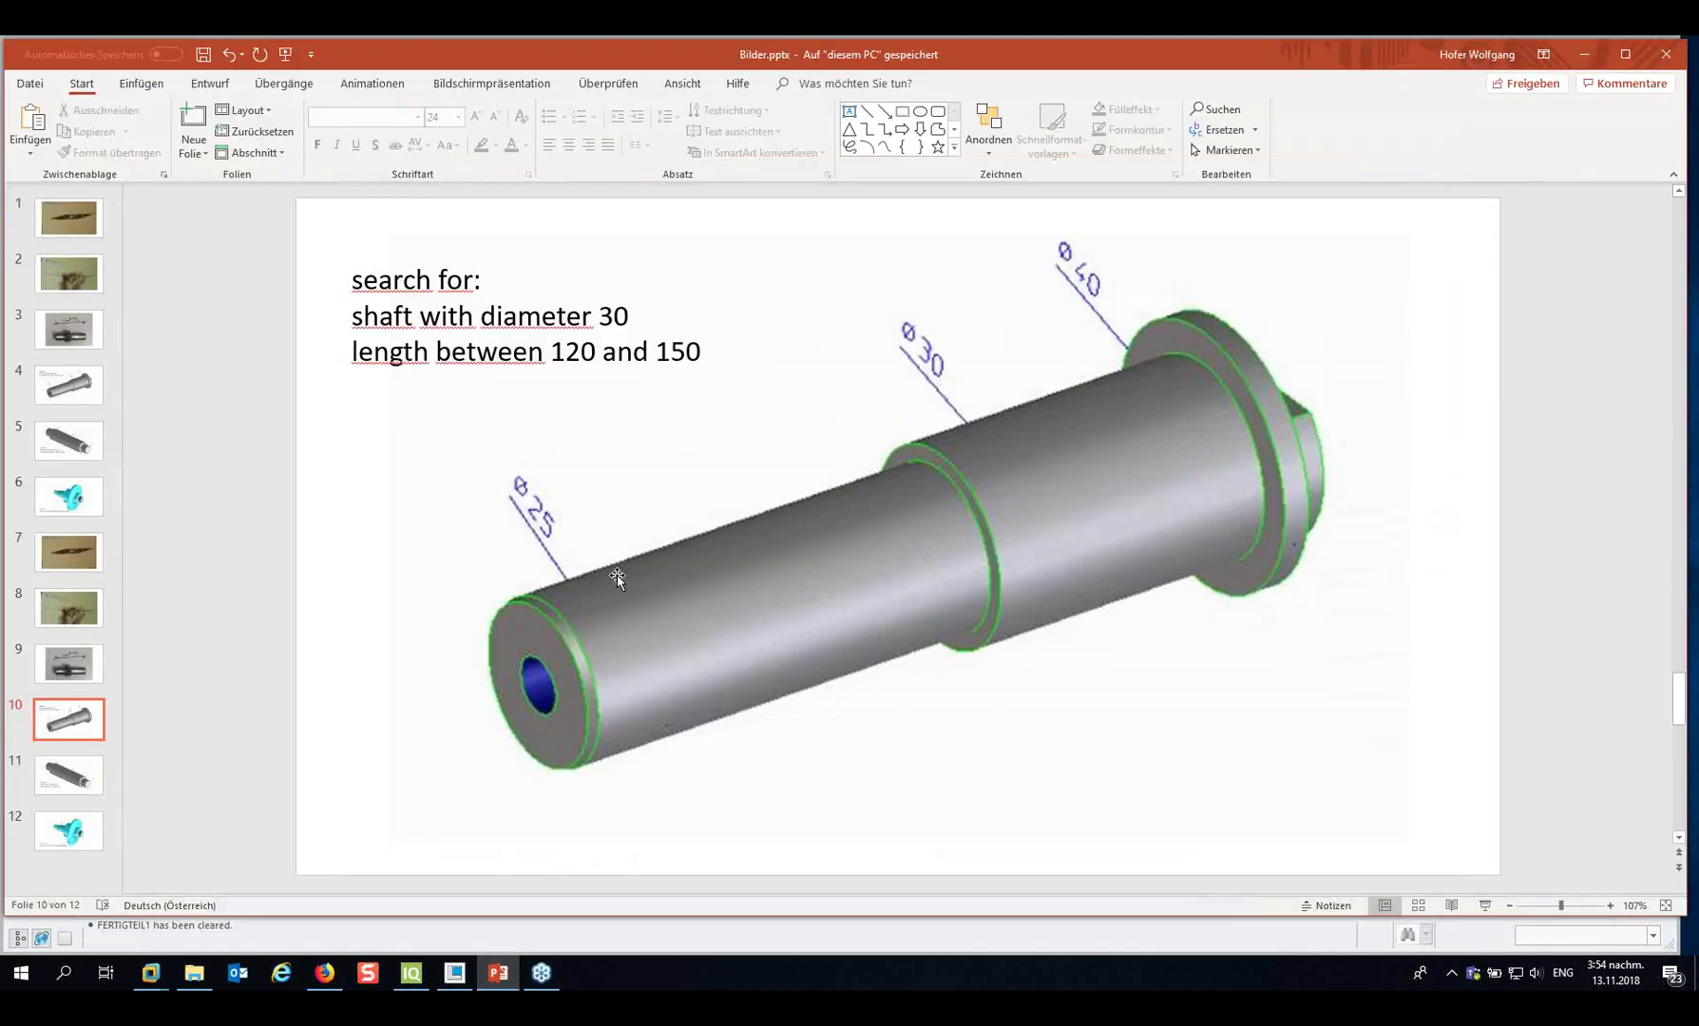
pyautogui.scroll(-1, 622, 580)
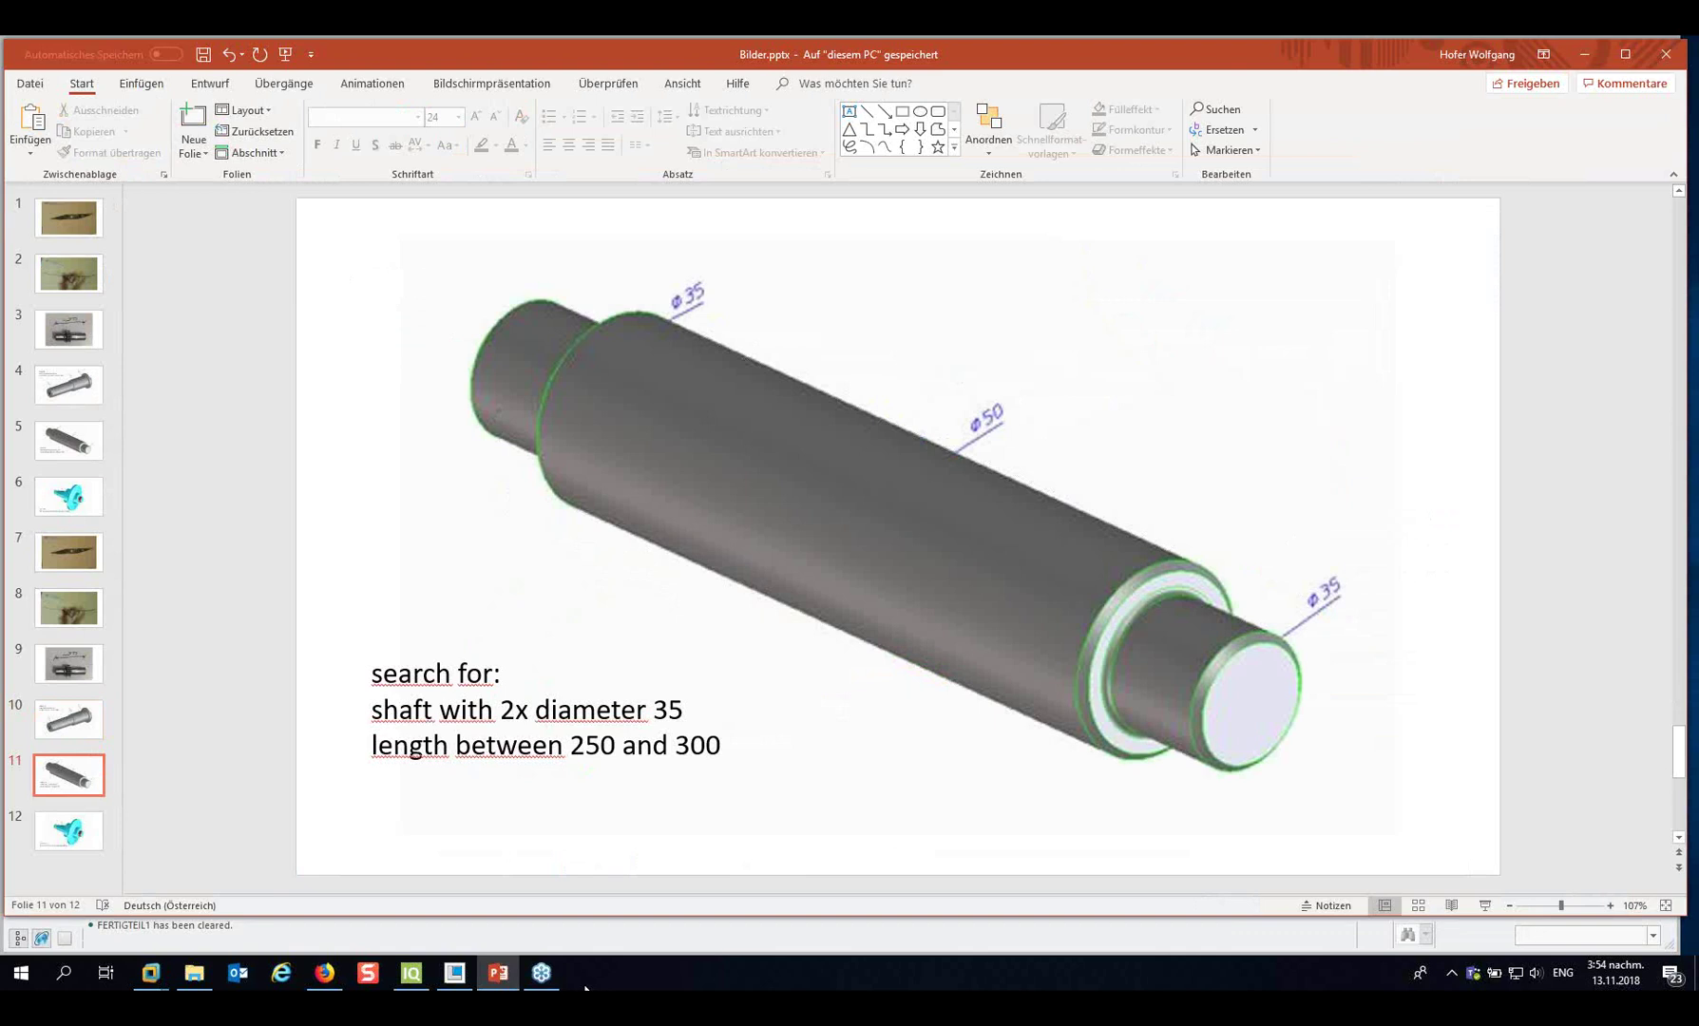
pyautogui.click(496, 978)
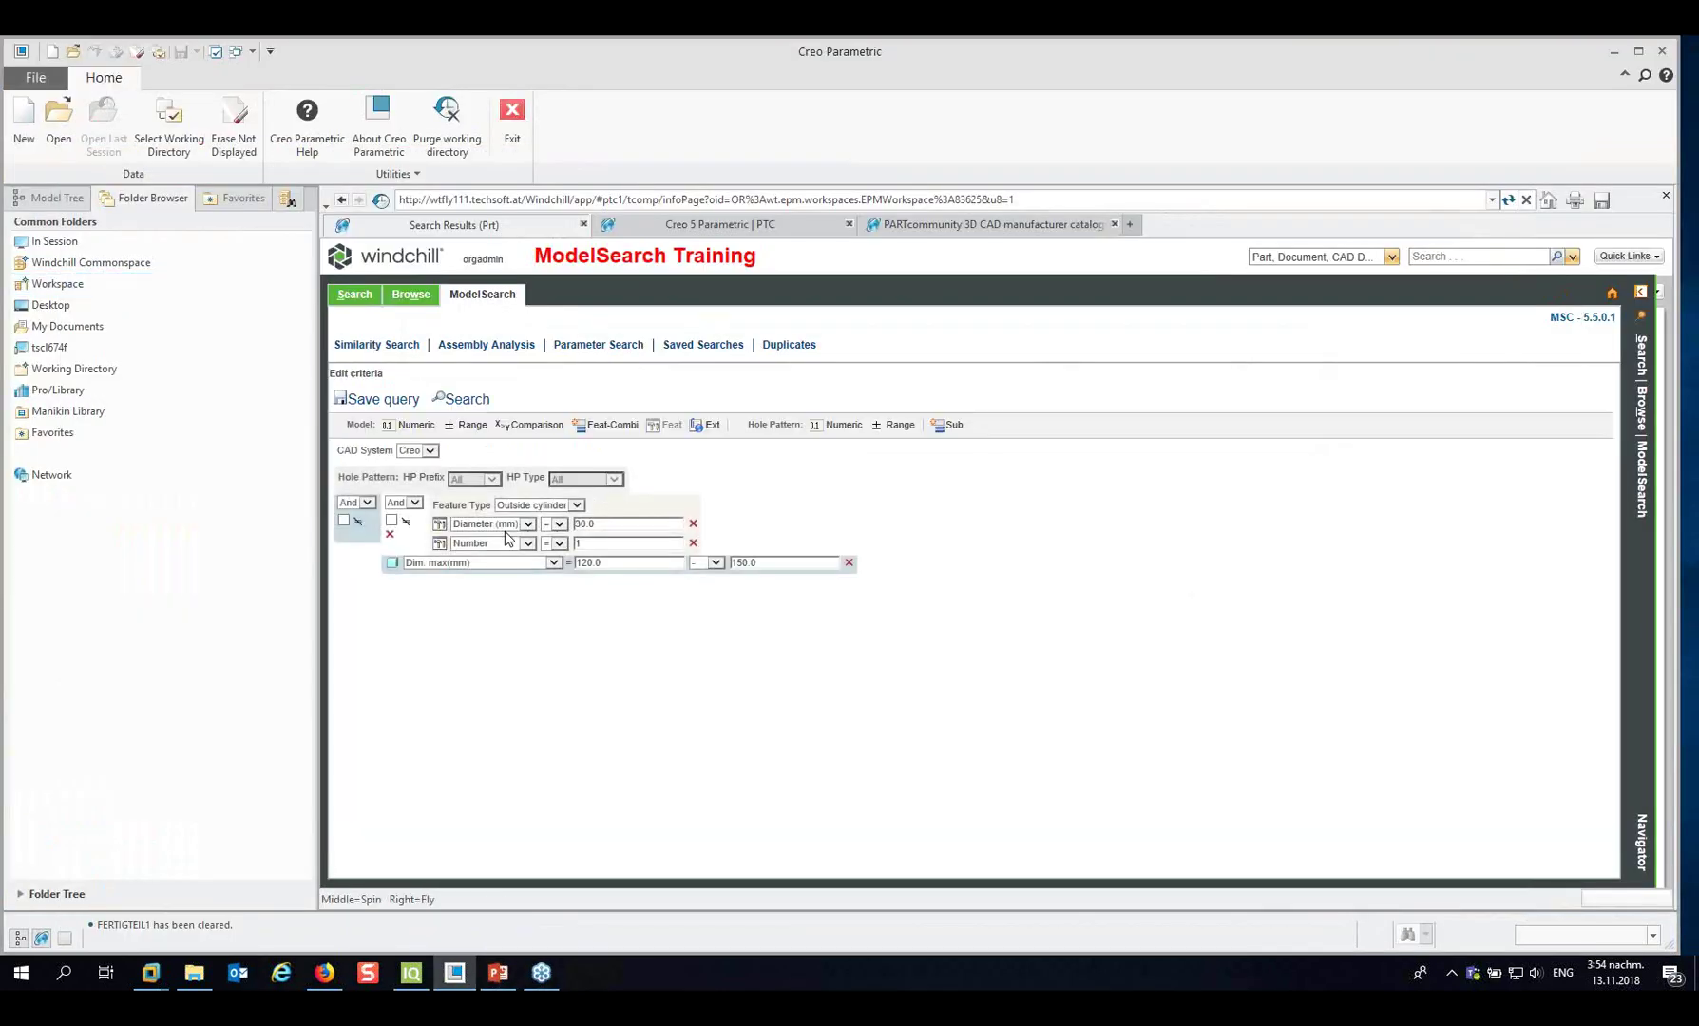
pyautogui.doubleClick(588, 524)
pyautogui.write('35')
pyautogui.doubleClick(587, 543)
pyautogui.write('2')
pyautogui.rightClick(1013, 482)
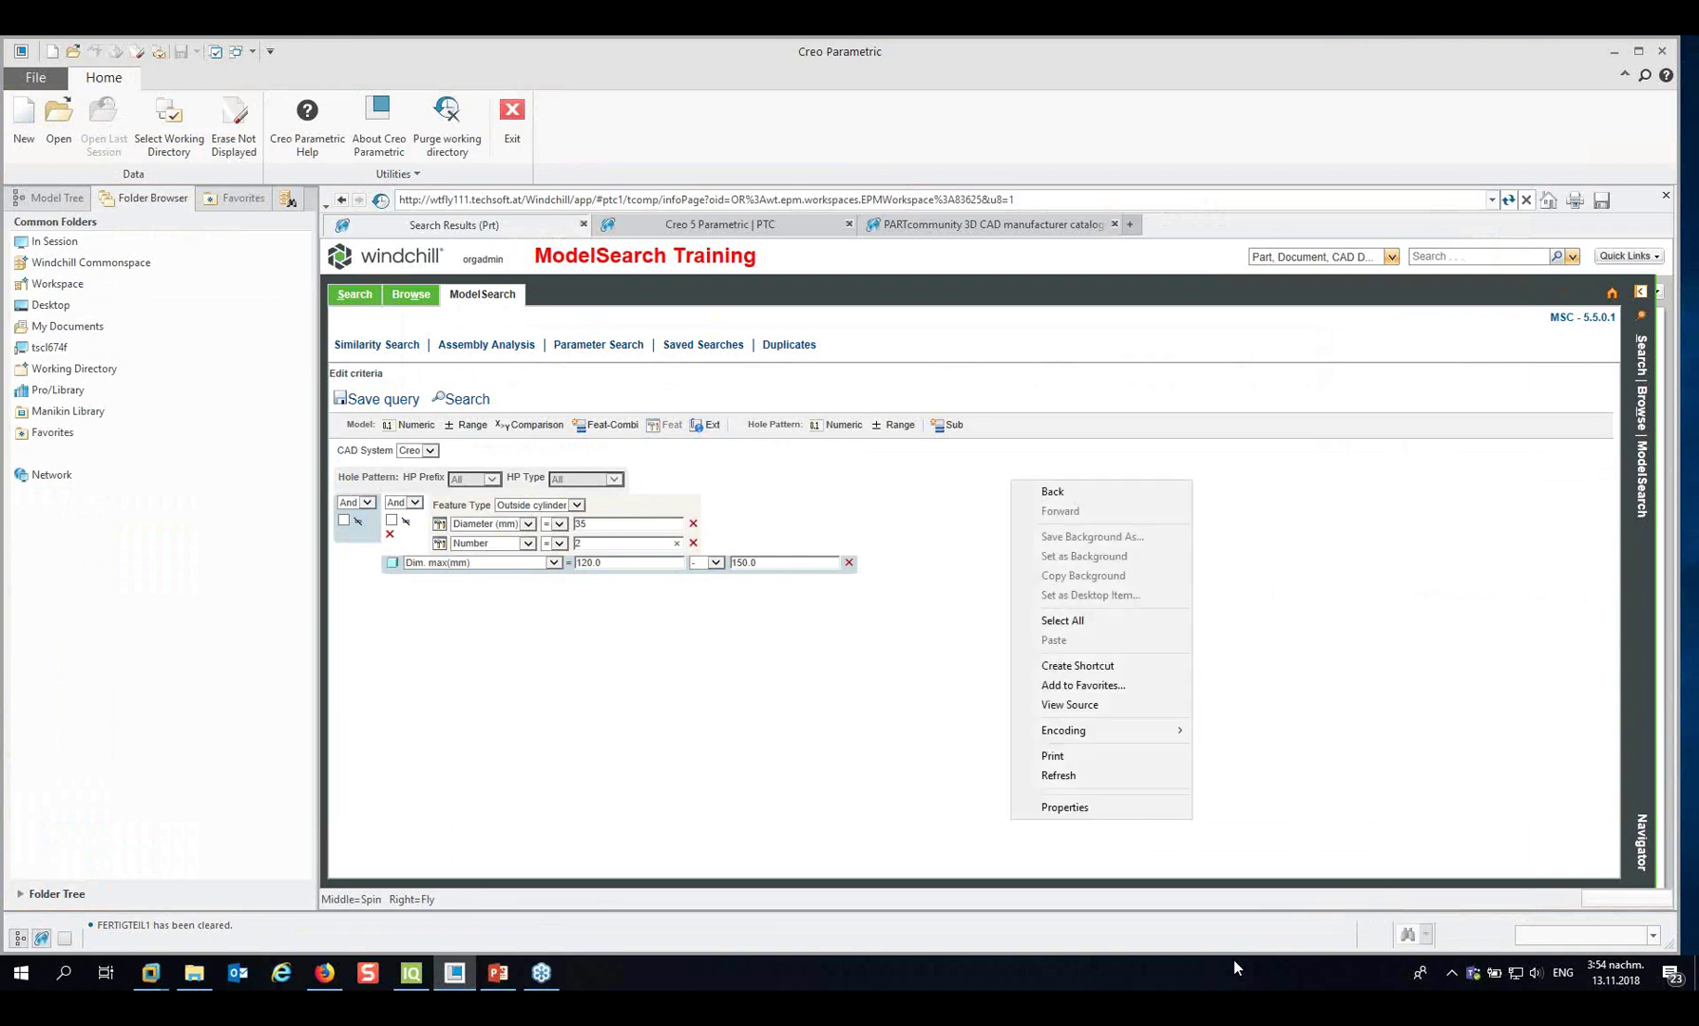
# Search with a Dim. max range of 250 to 300 mm and preview the part RD-50_1.PRT.
pyautogui.click(498, 979)
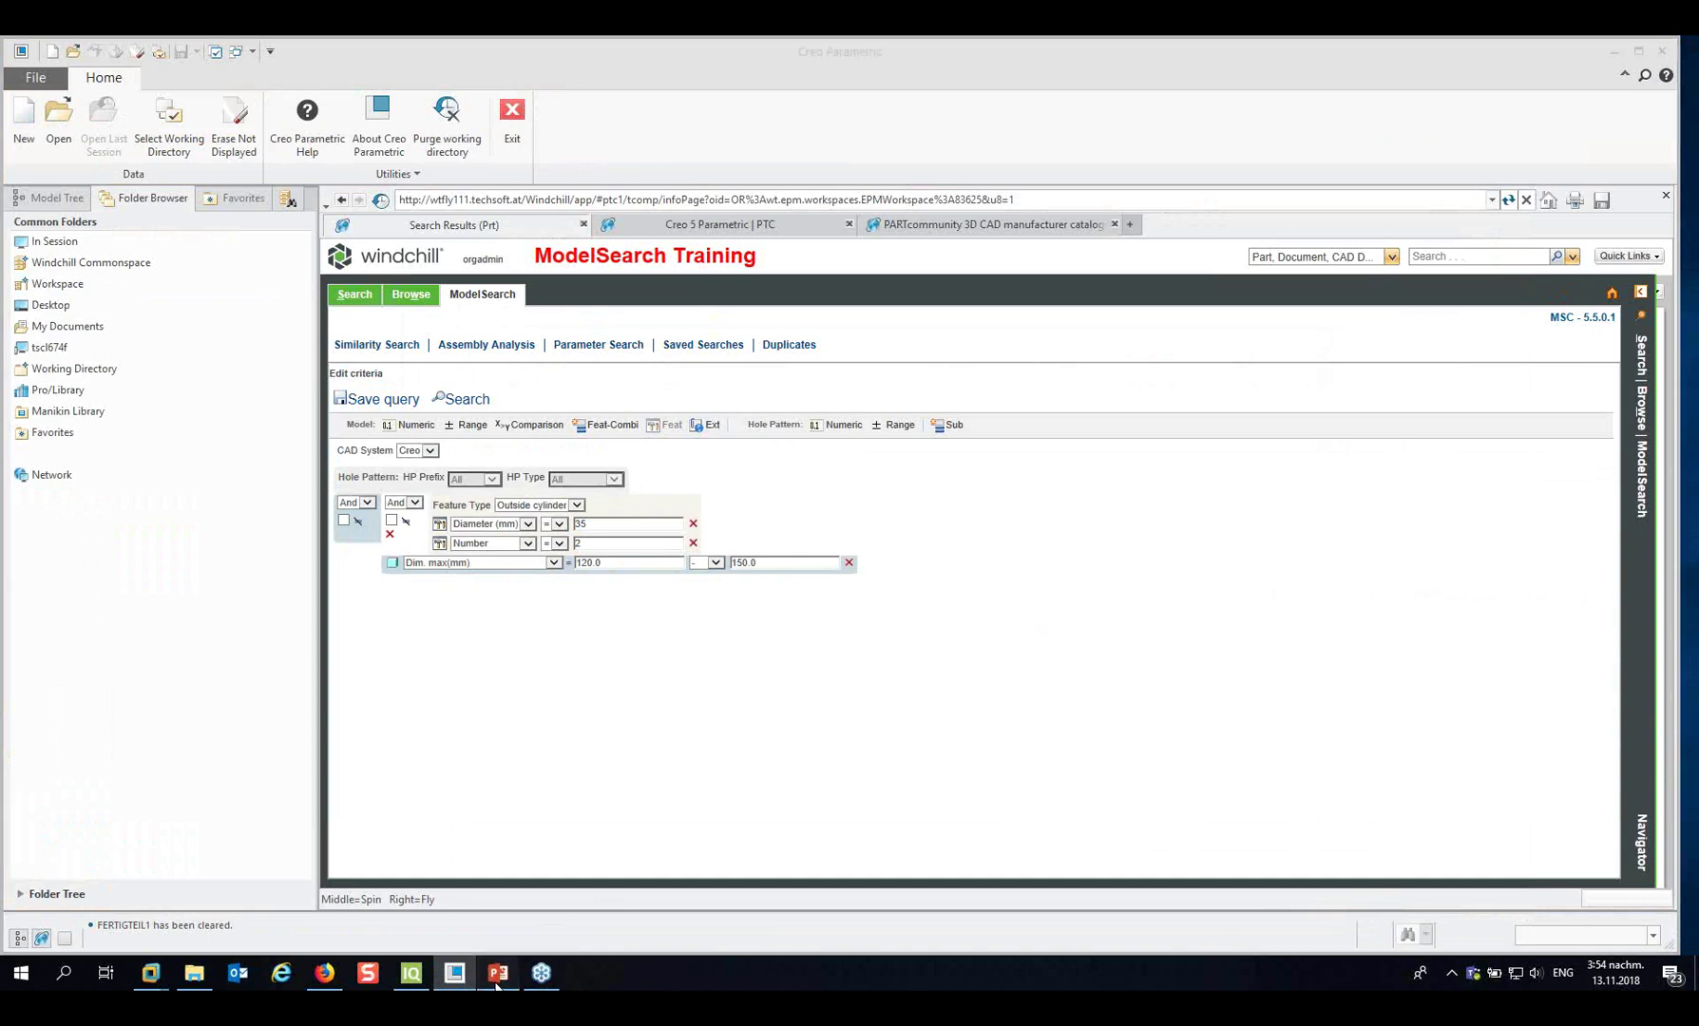
pyautogui.click(498, 977)
pyautogui.doubleClick(591, 567)
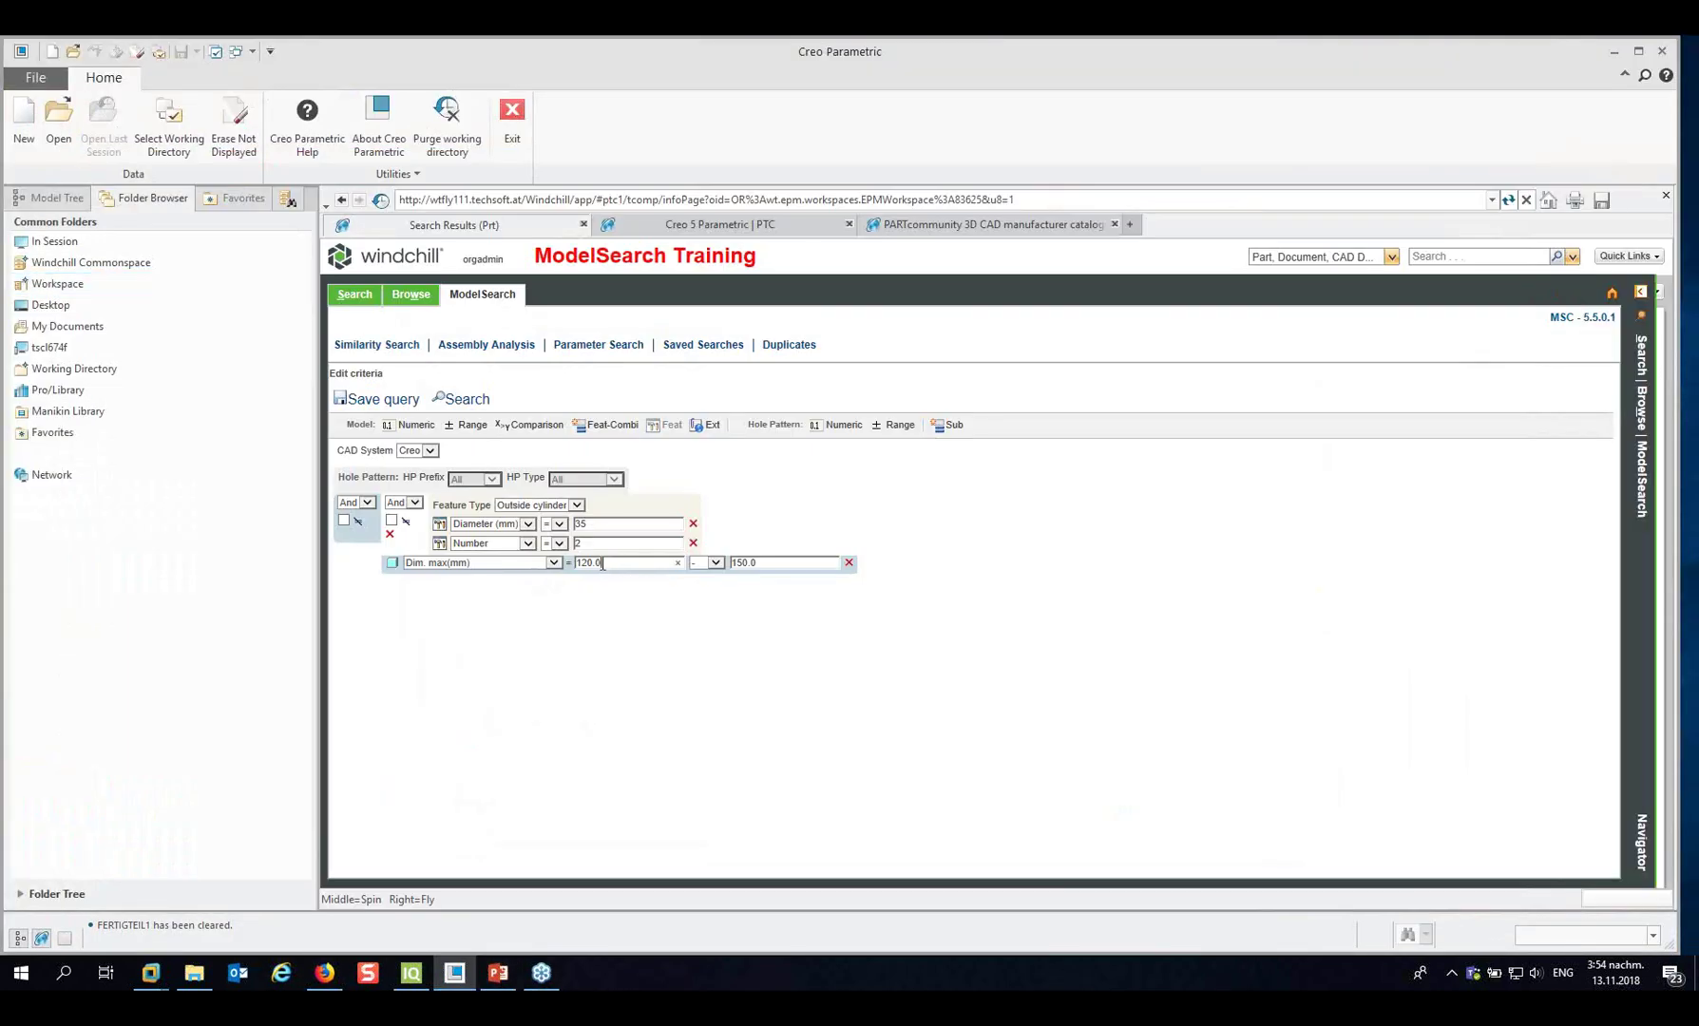
pyautogui.write('250')
pyautogui.press('Tab')
pyautogui.press('Tab')
pyautogui.write('300')
pyautogui.click(467, 401)
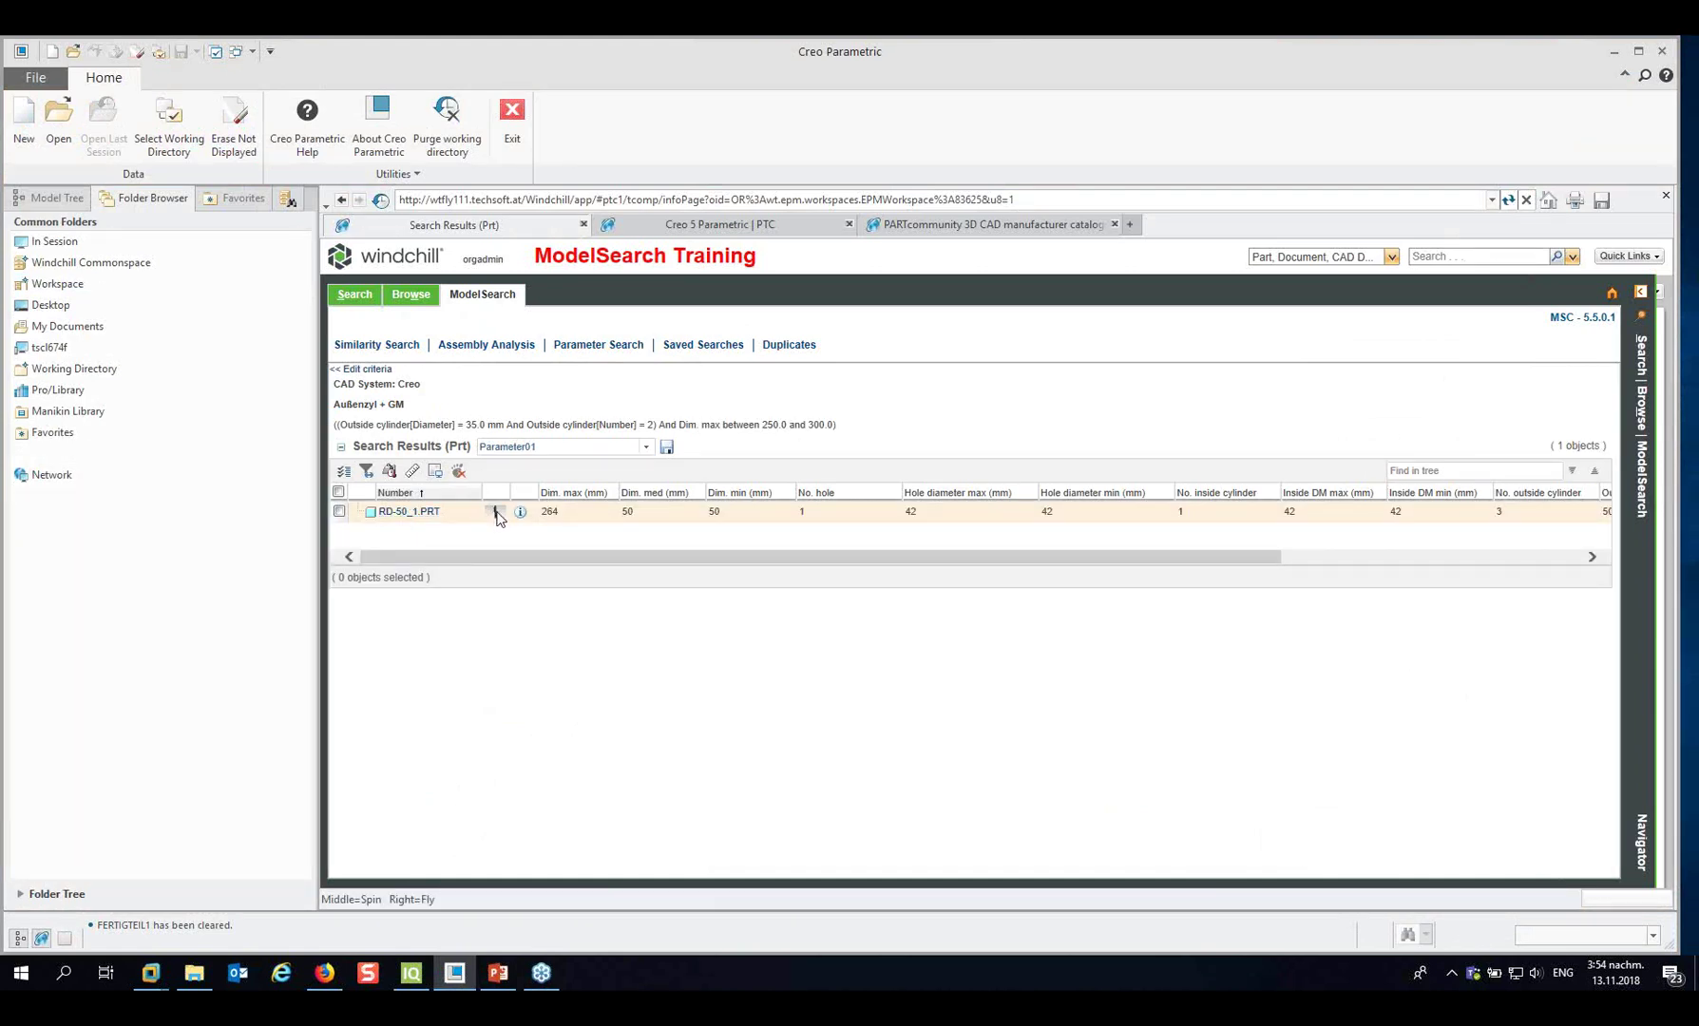
pyautogui.click(495, 513)
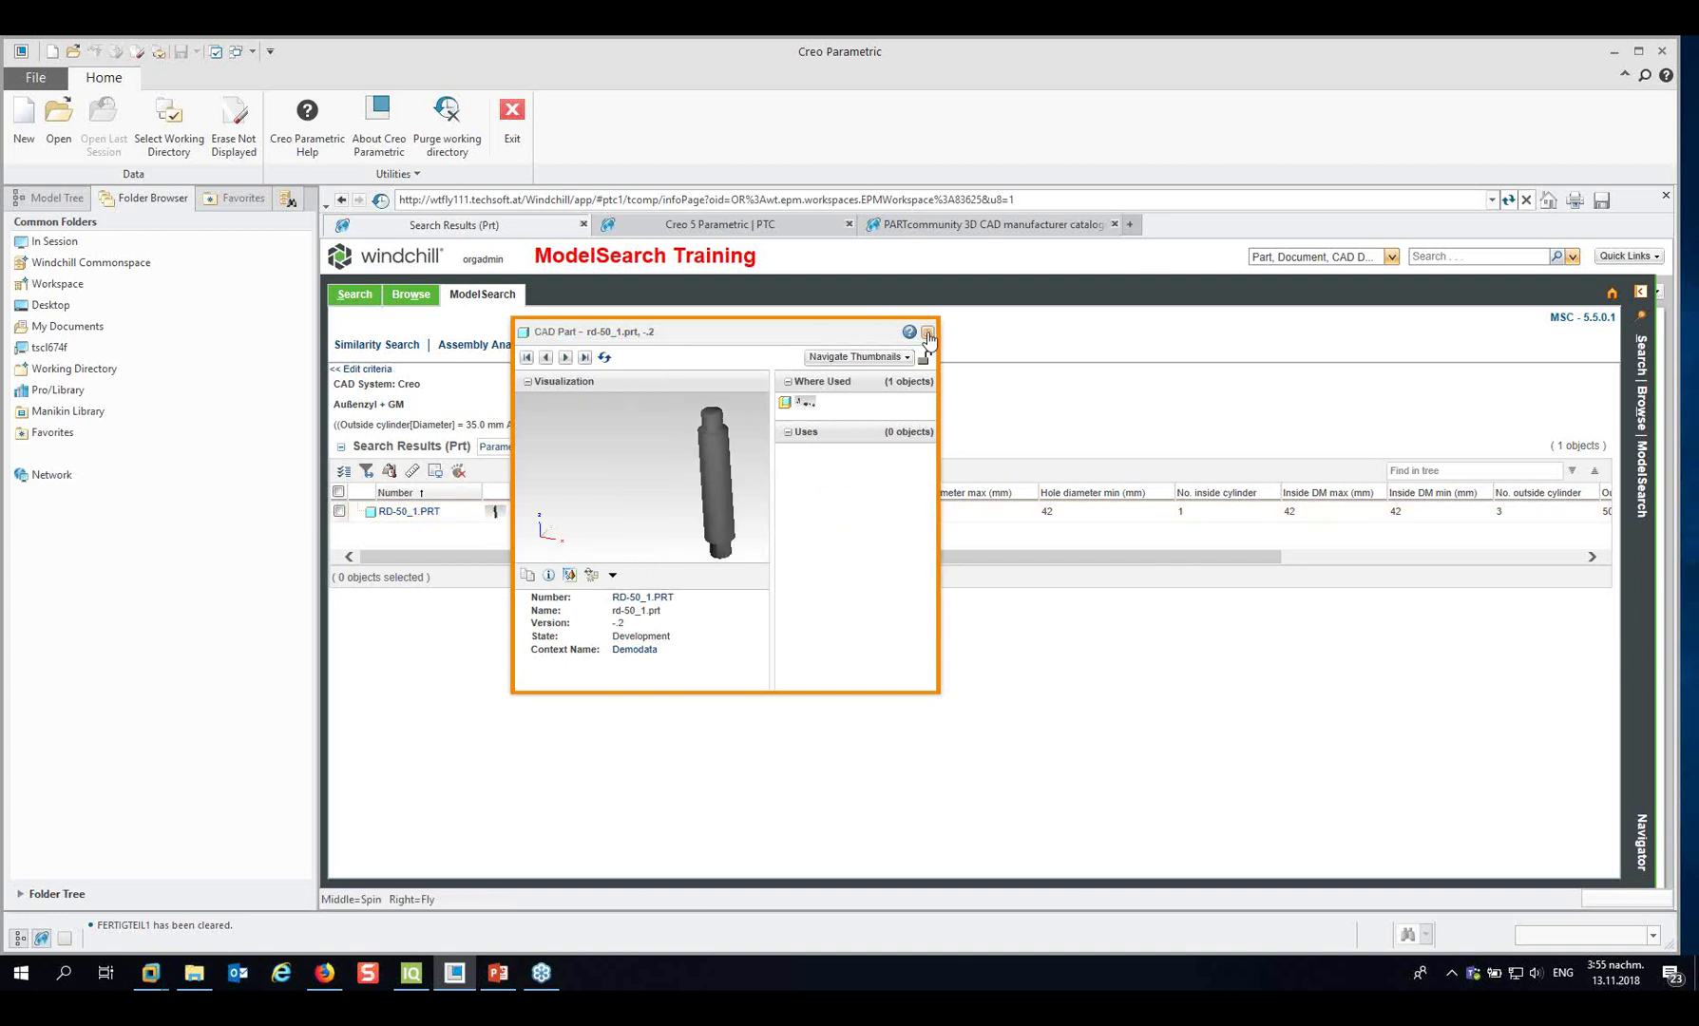
pyautogui.click(927, 331)
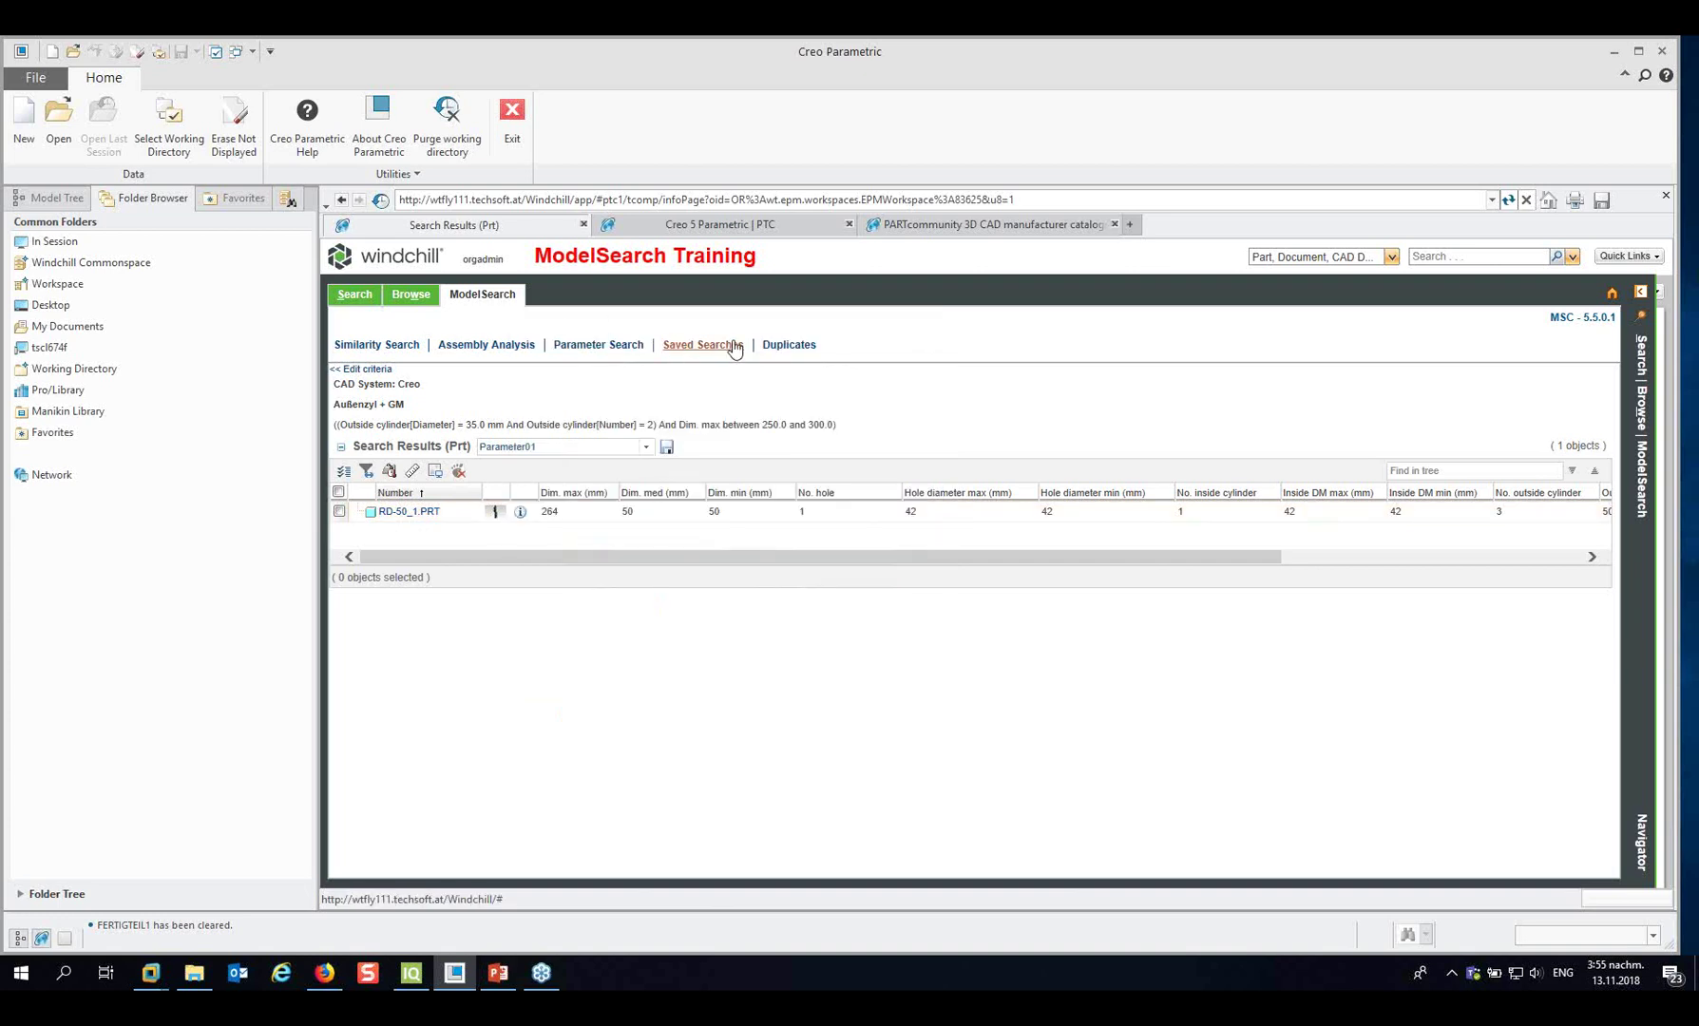
# Open the duplicate groups, expand the first Creo group and review the duplicates of scheibe_b_17_din_125-961100.prt, then collapse that entry.
pyautogui.click(805, 352)
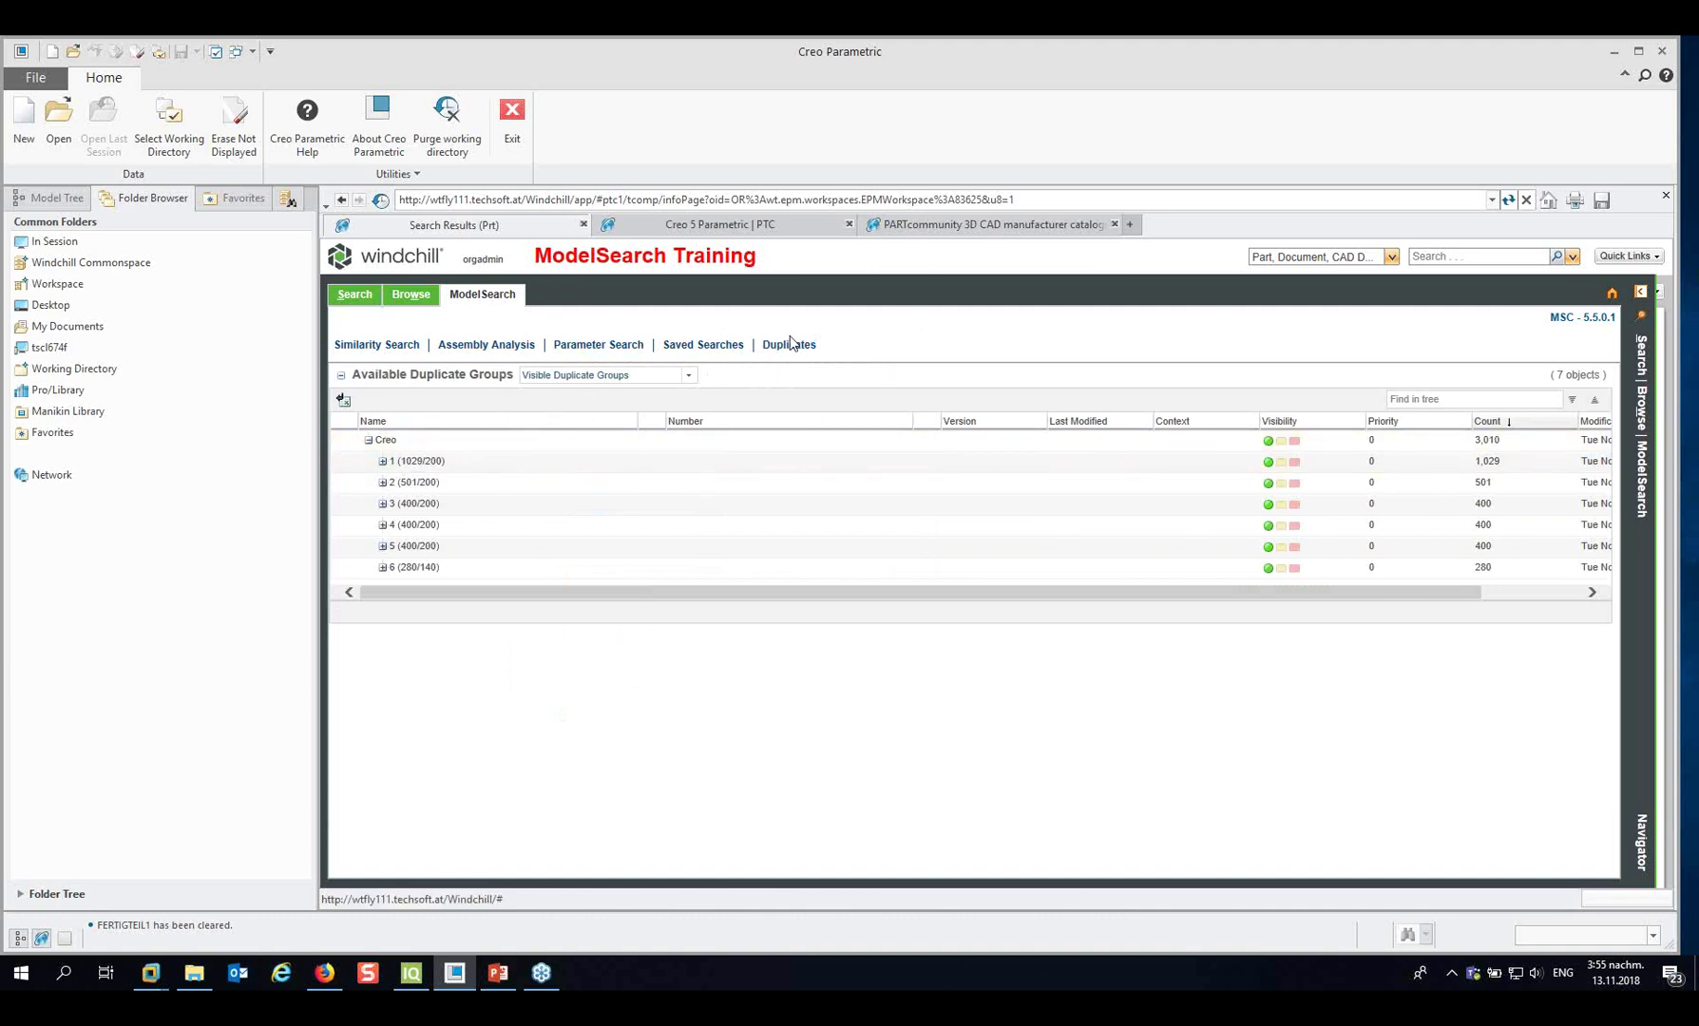
pyautogui.click(382, 463)
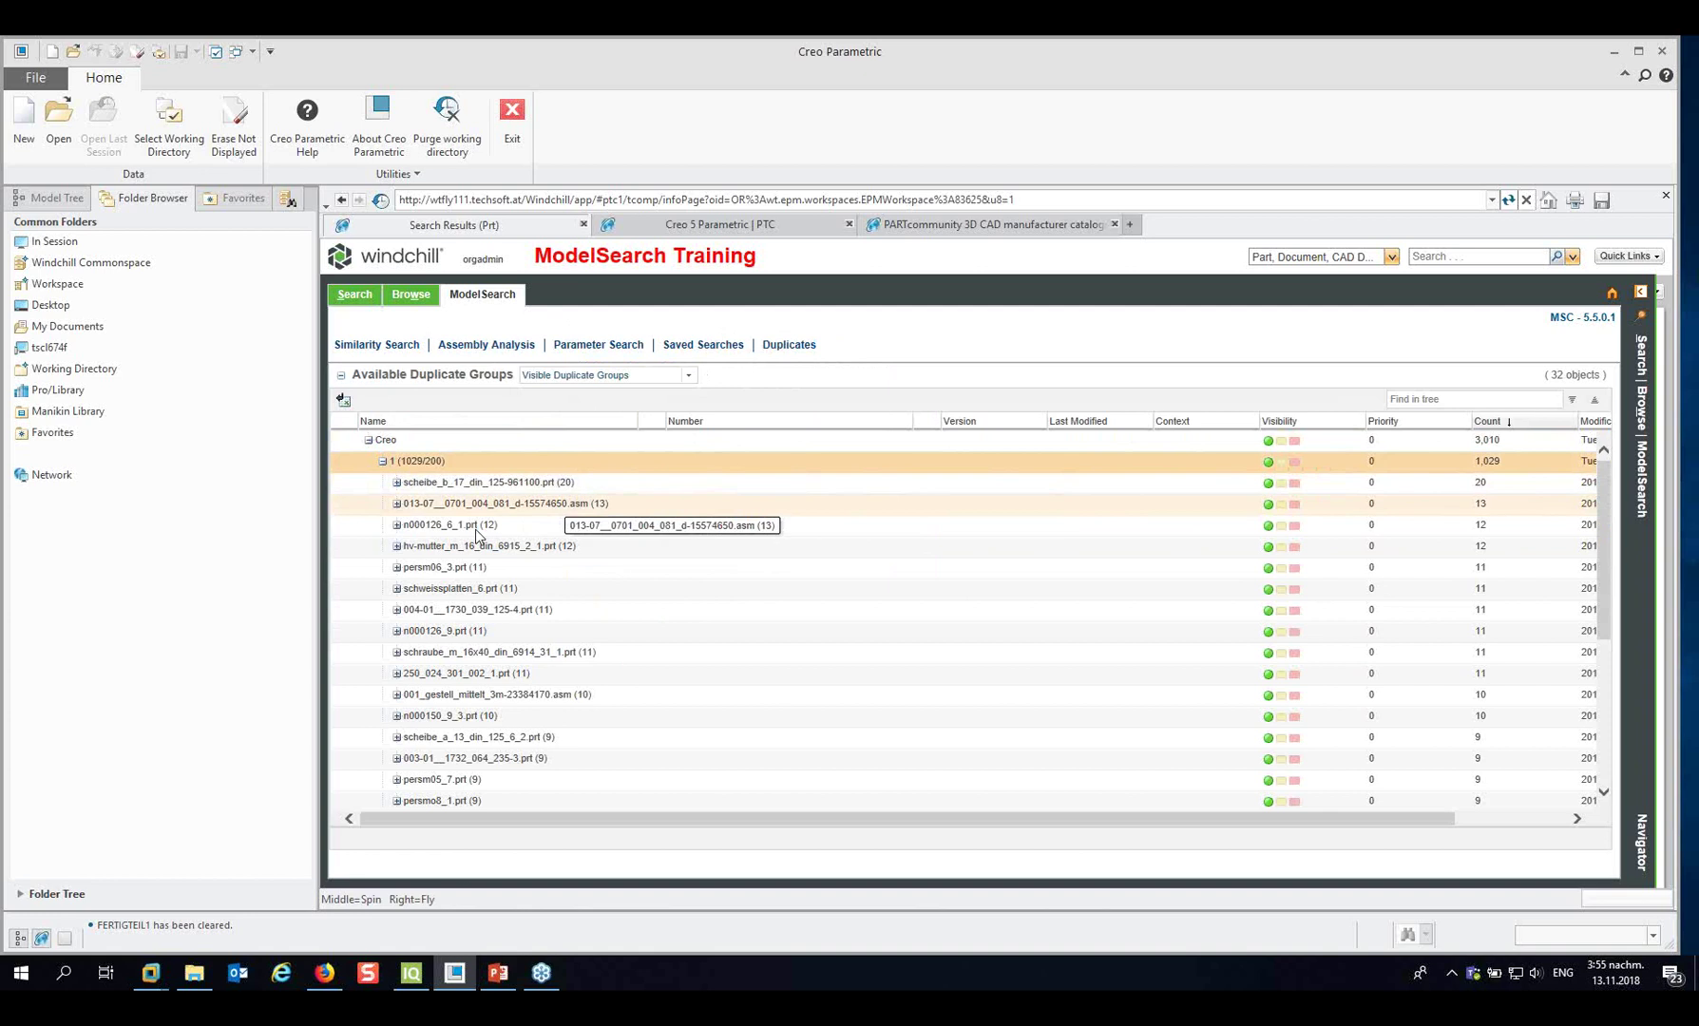
pyautogui.click(437, 483)
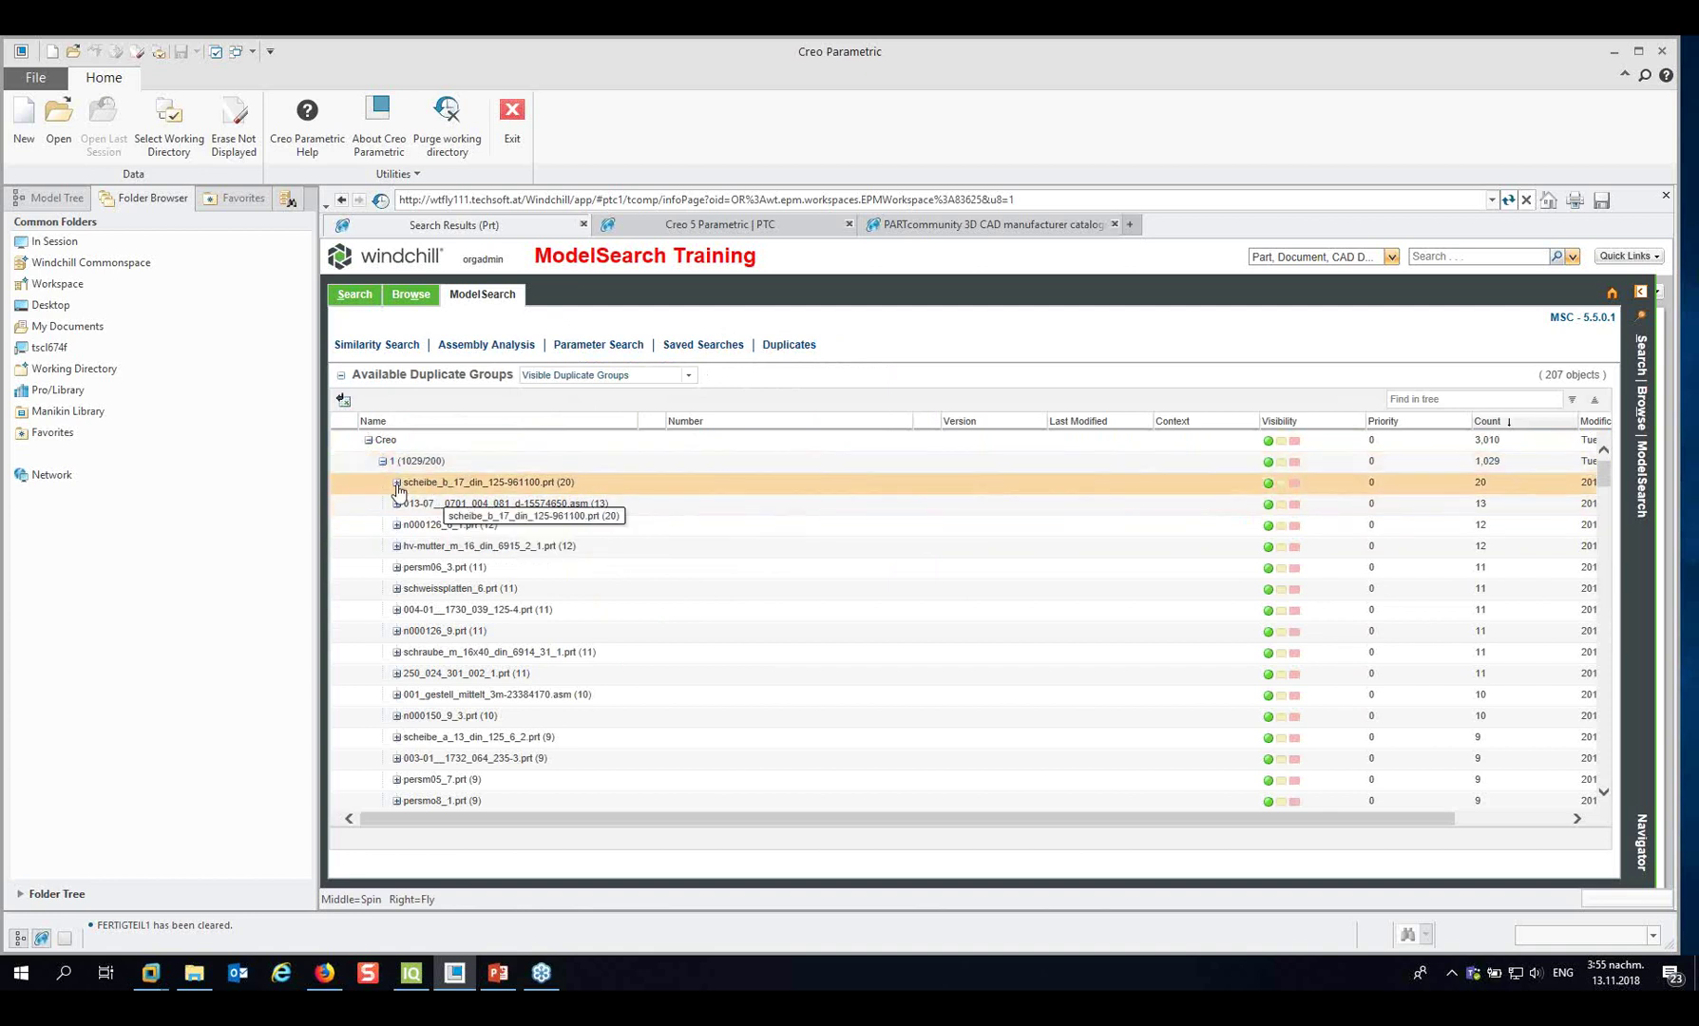
pyautogui.click(397, 483)
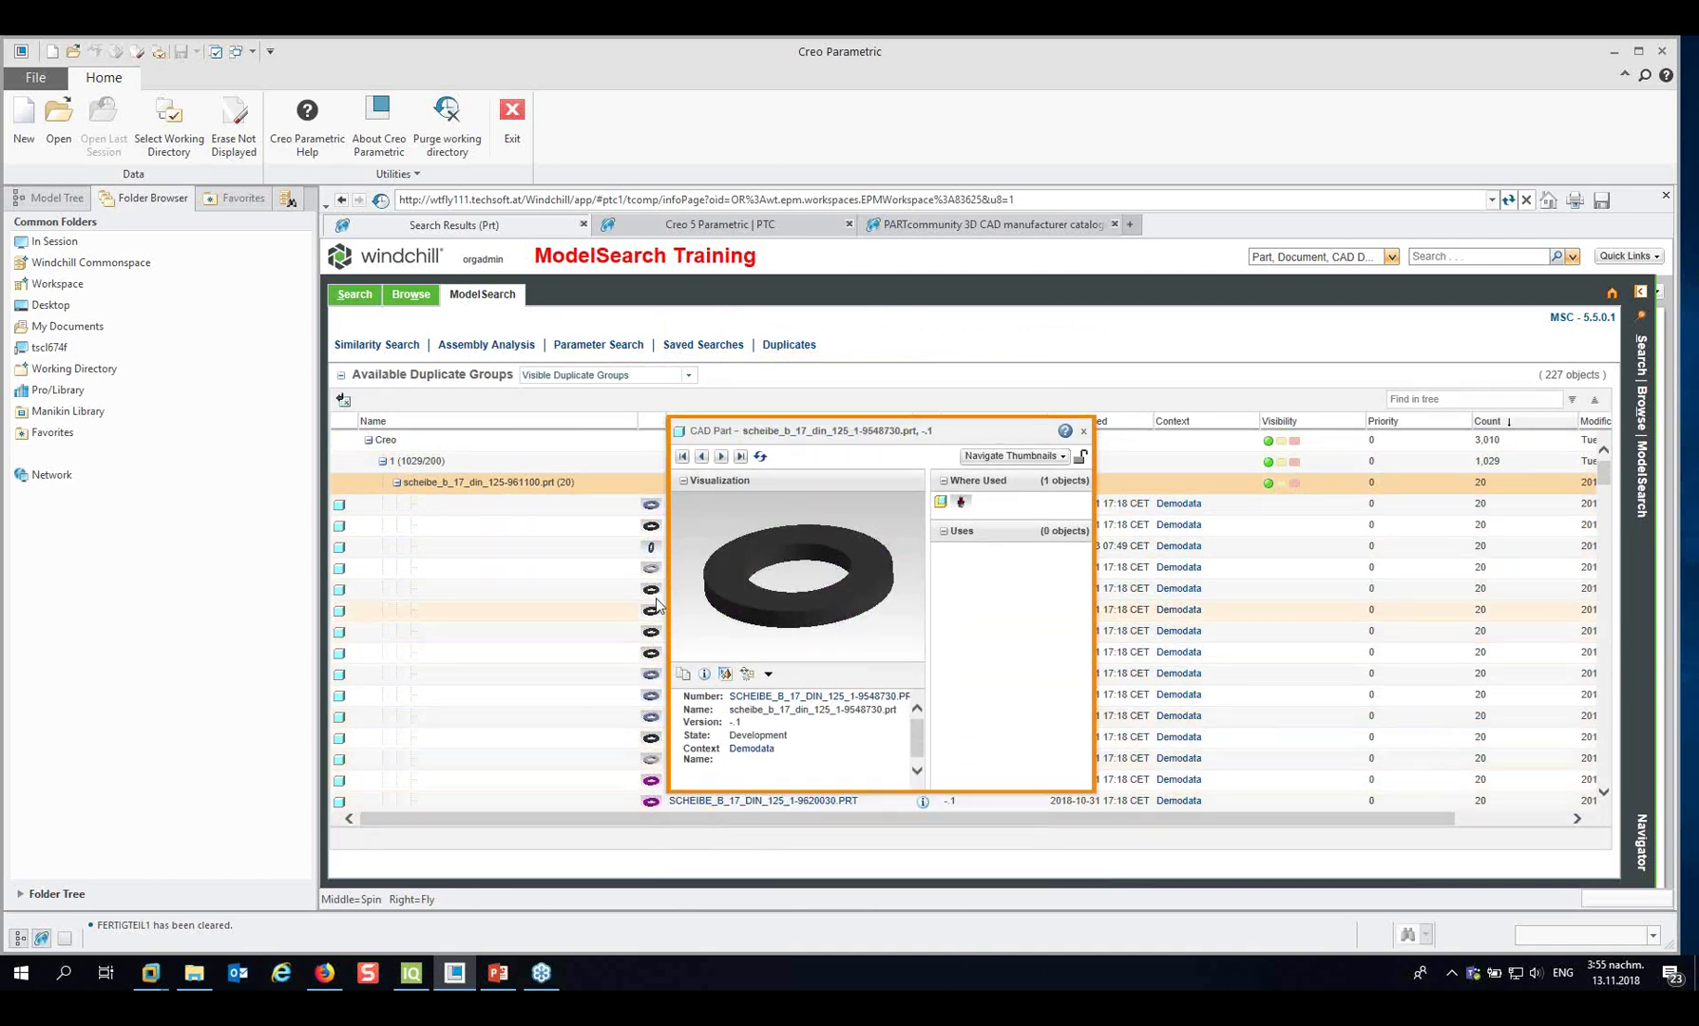
pyautogui.click(396, 482)
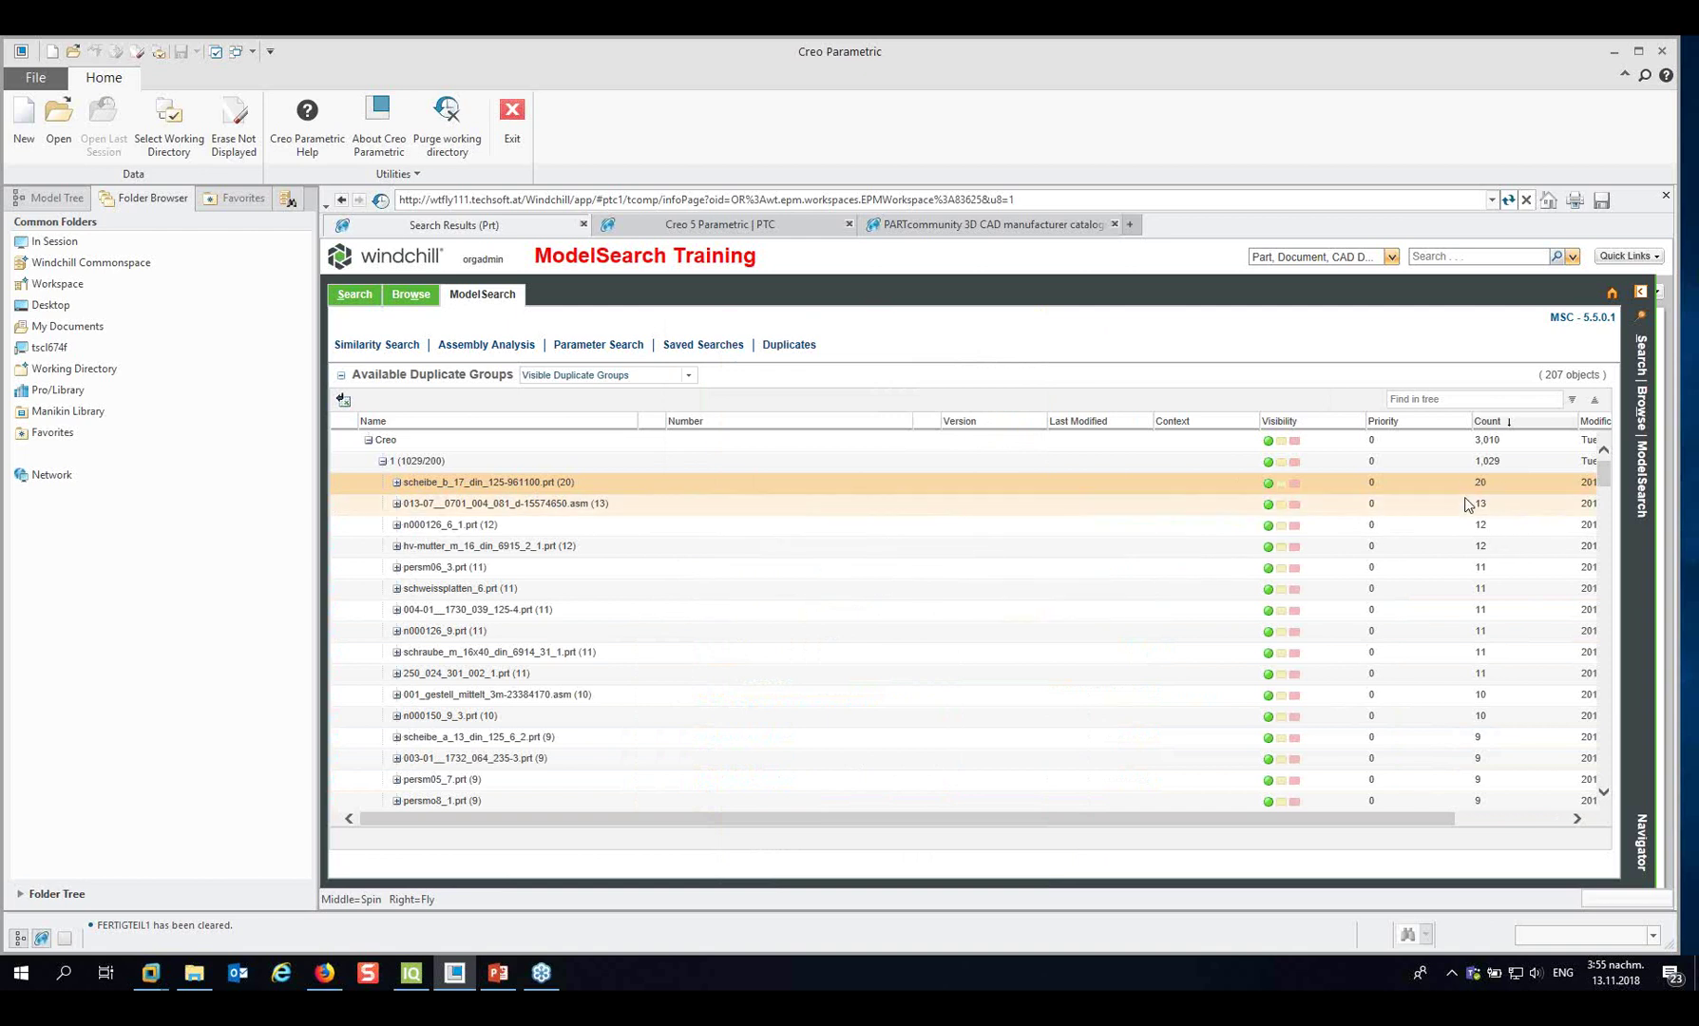
# Preview duplicate assemblies listed under 013-07__0701_004_081_d-15574650.asm, then close the preview and collapse the entry.
pyautogui.click(400, 506)
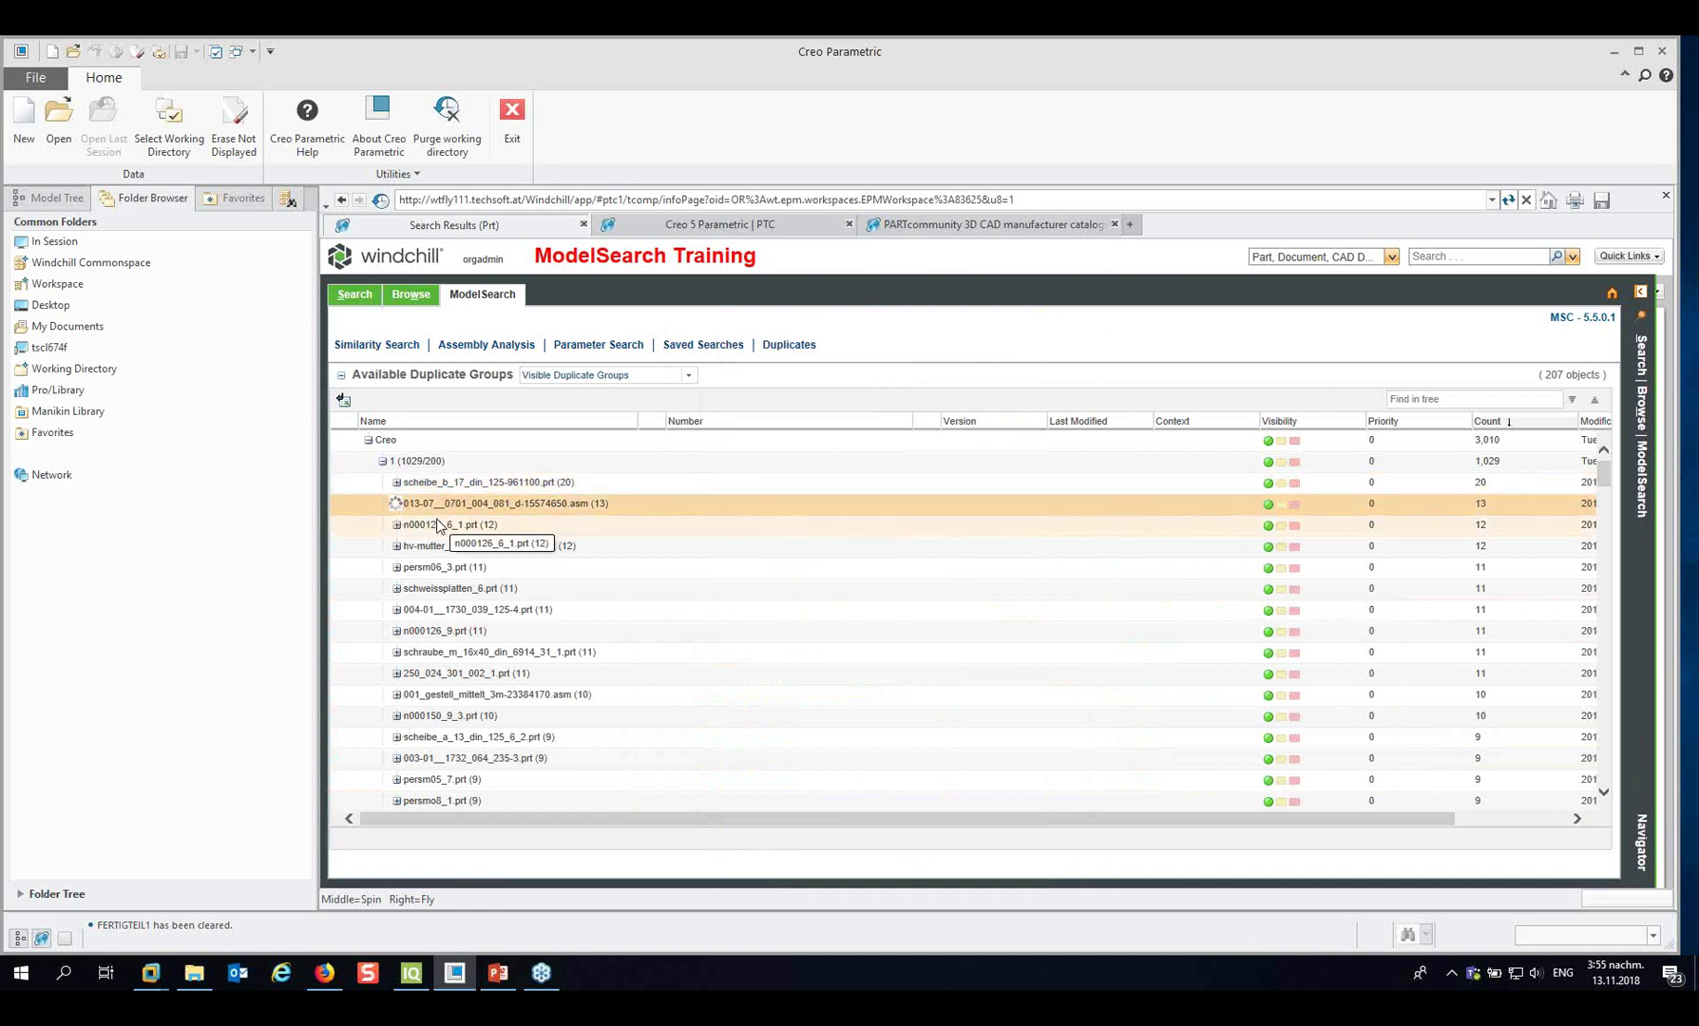
pyautogui.moveTo(652, 538)
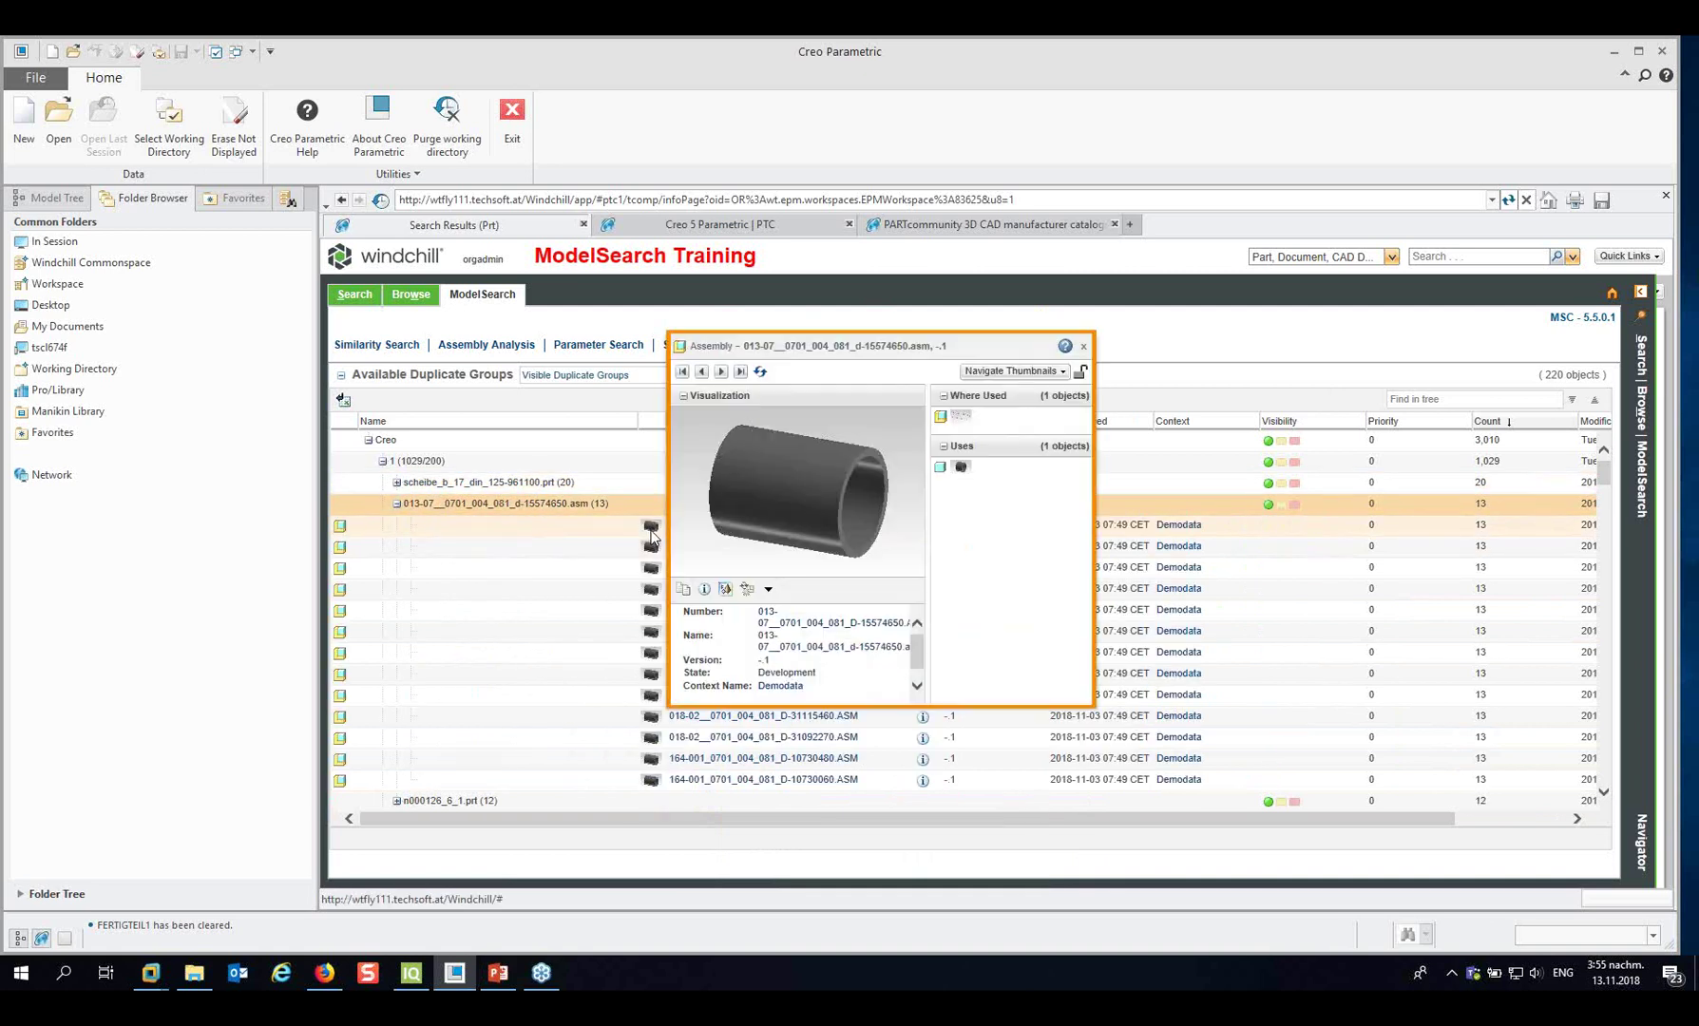
pyautogui.moveTo(654, 631)
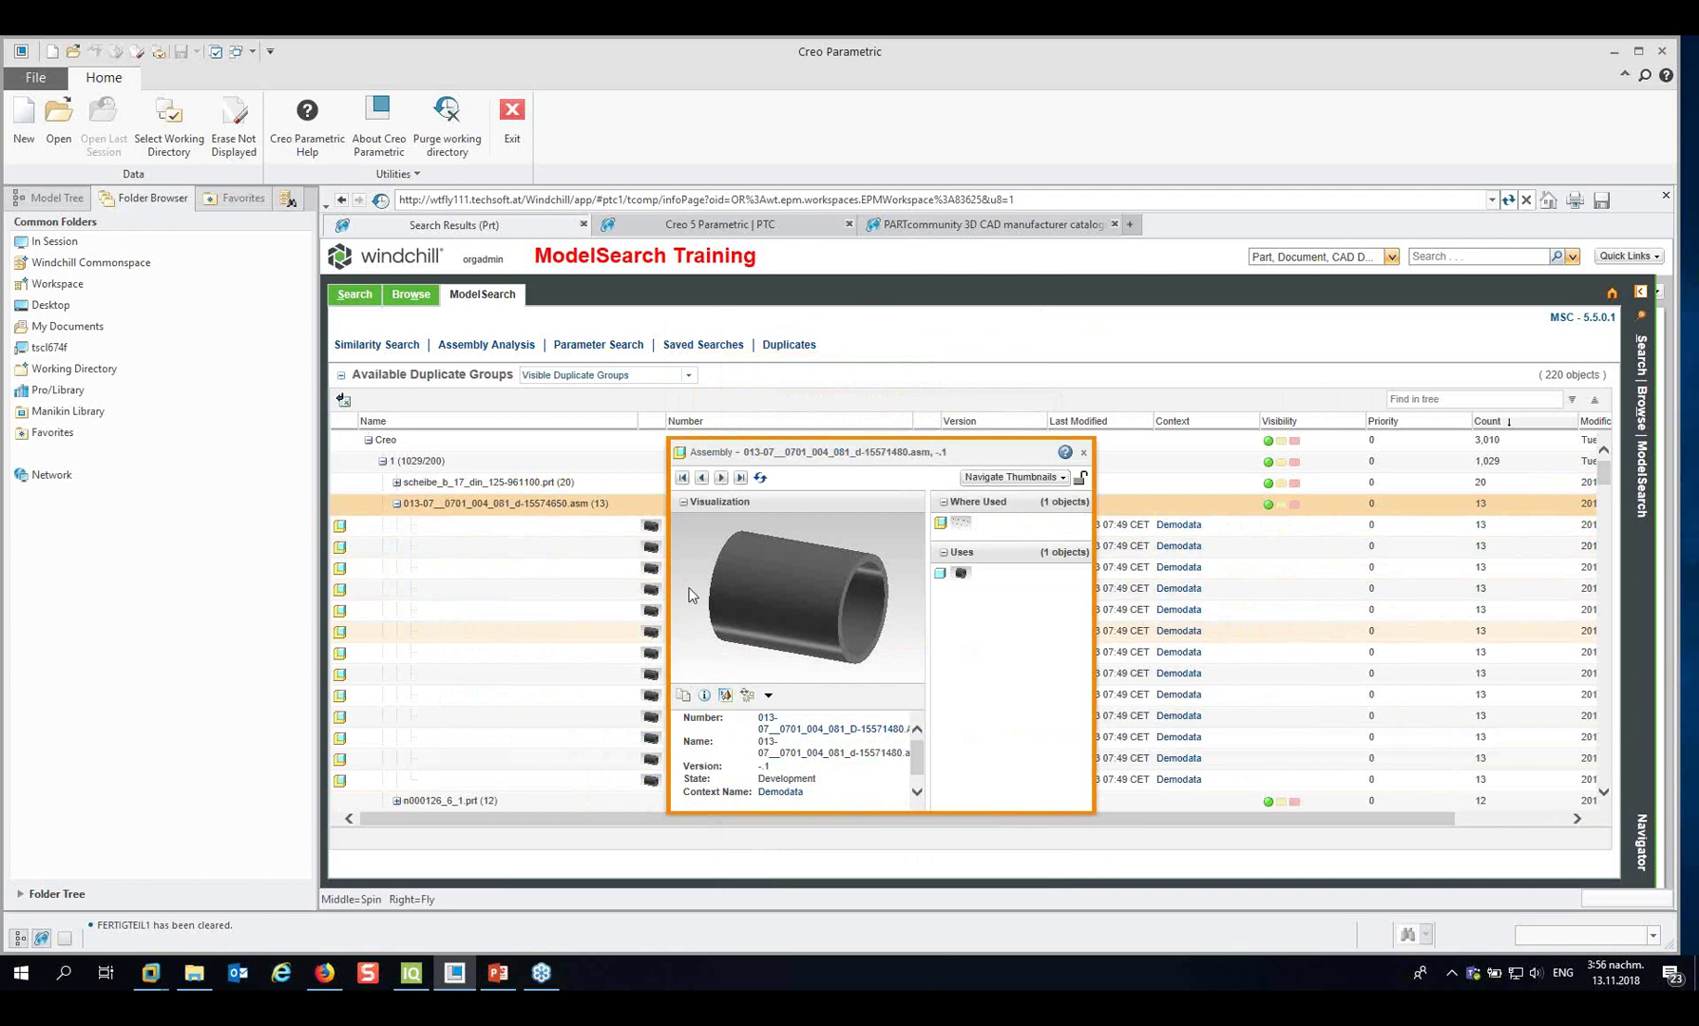
pyautogui.click(1083, 453)
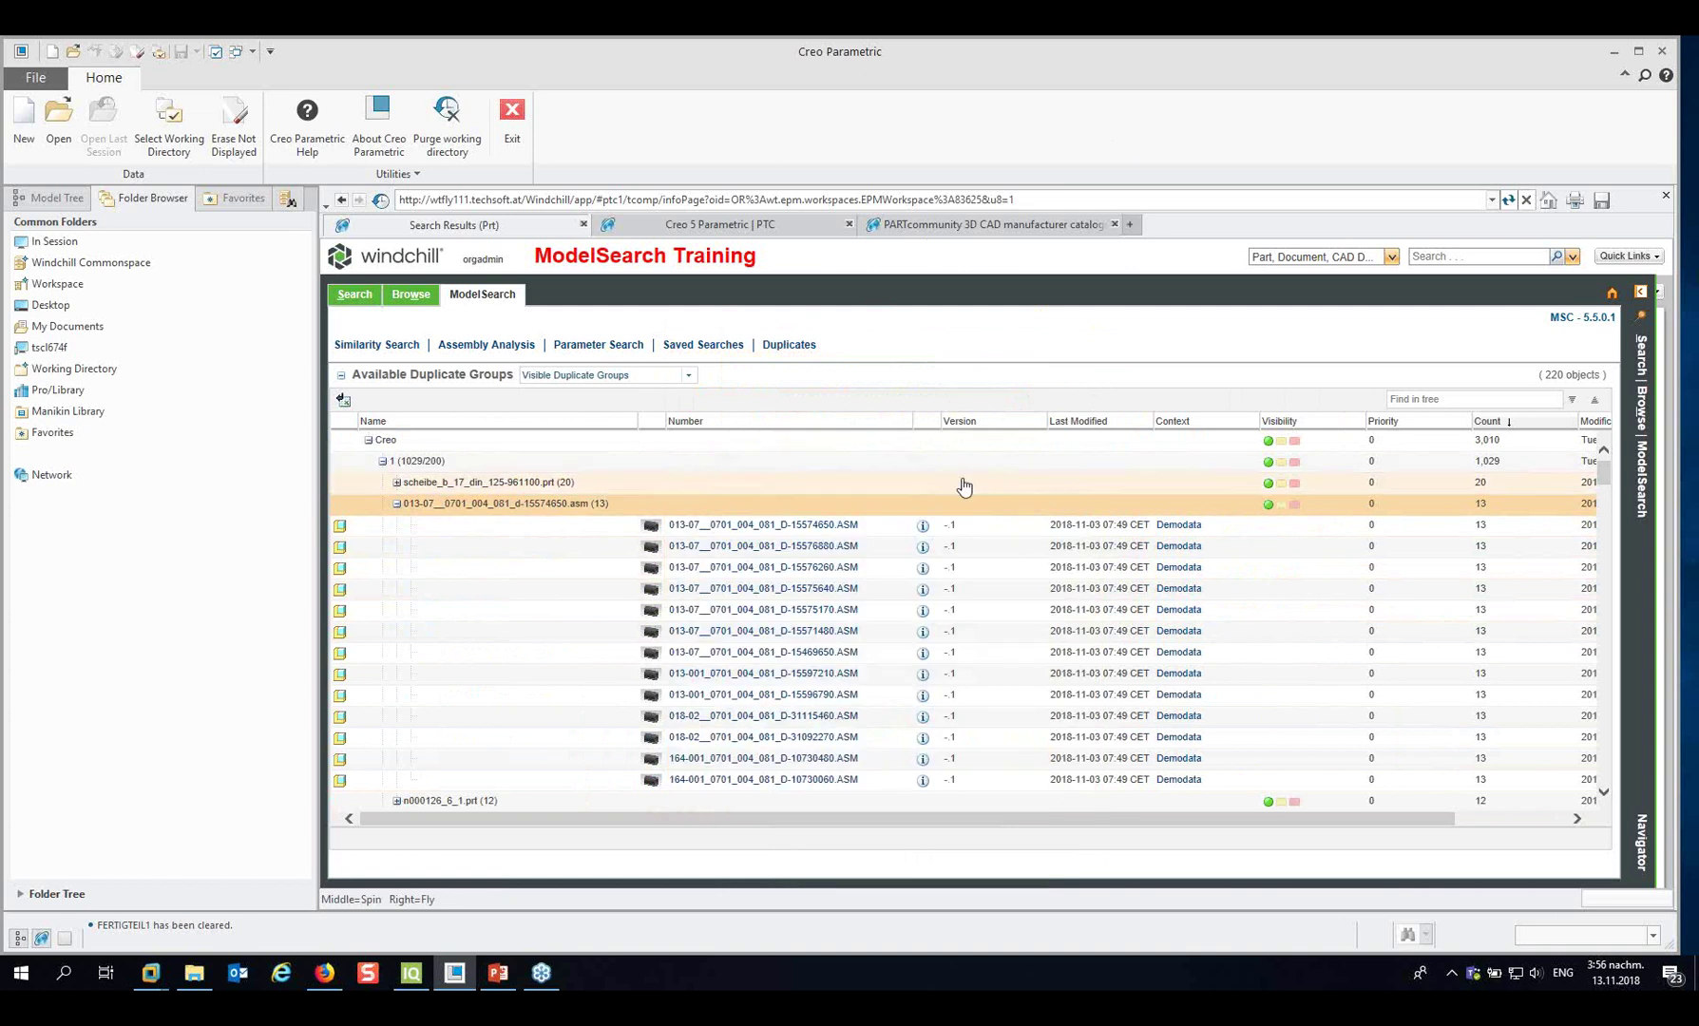
pyautogui.click(397, 505)
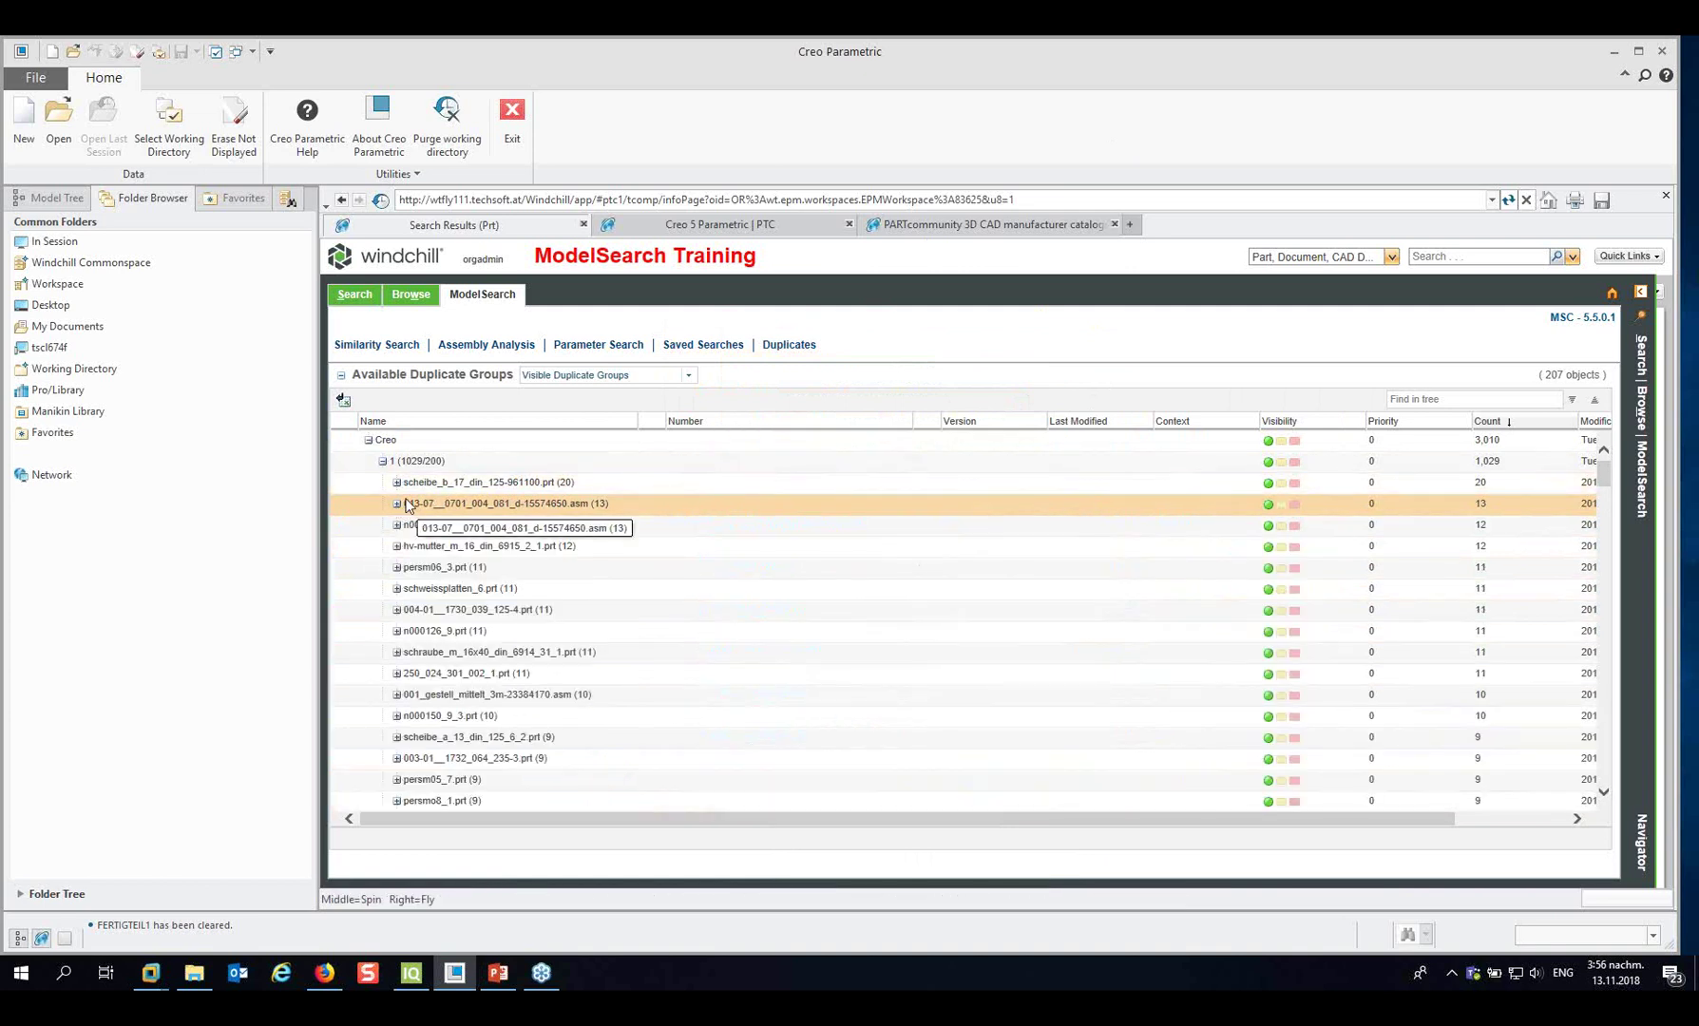